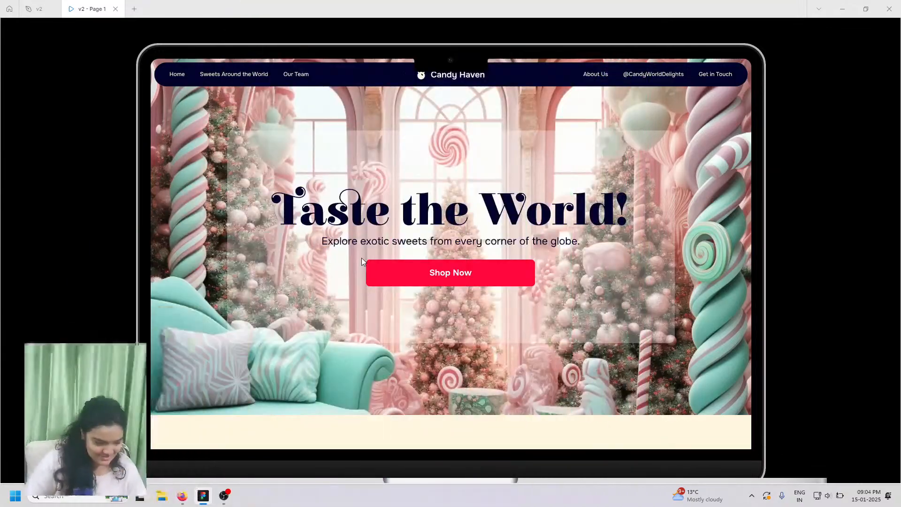
- Bring the Figma window forward and show the Candy Haven prototype full screen
left_click(221, 497)
left_click(207, 497)
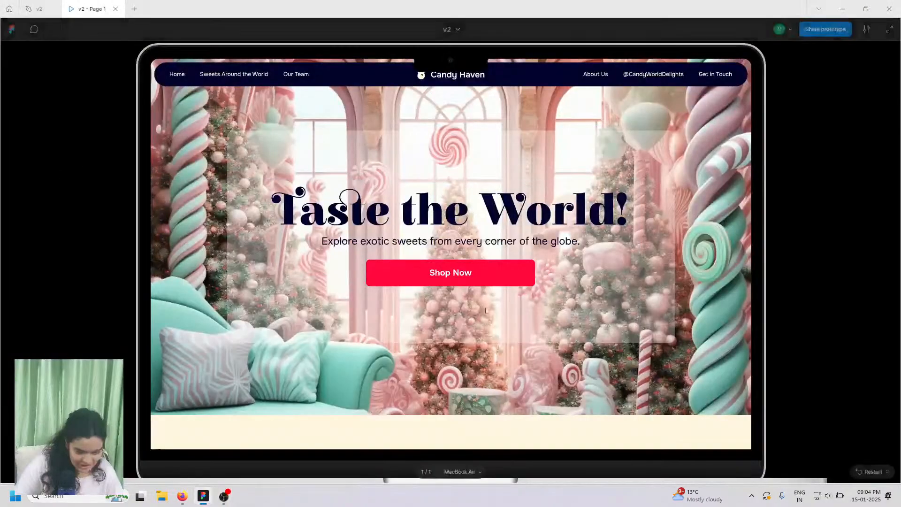
left_click(889, 29)
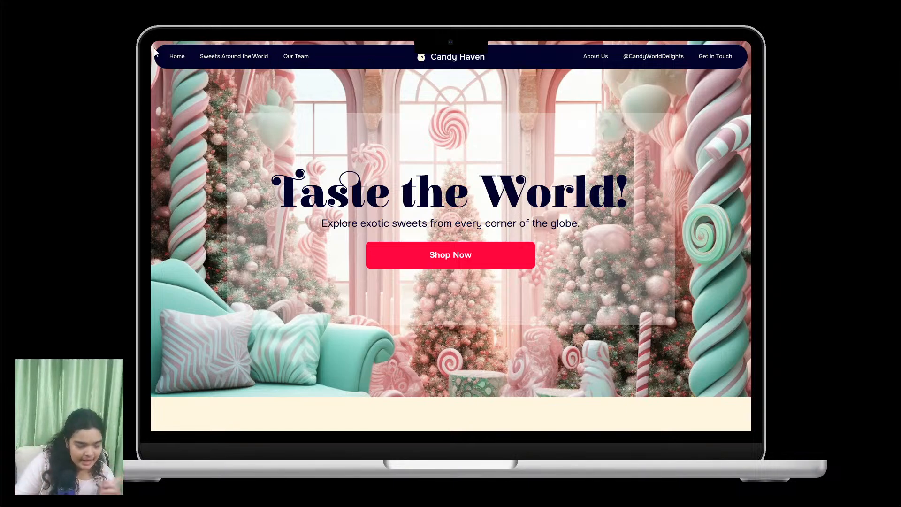
- Scroll from the Taste the World! hero through Sweet Gallery to the Why Choose Us? feature cards
scroll(325, 201, "down", 5)
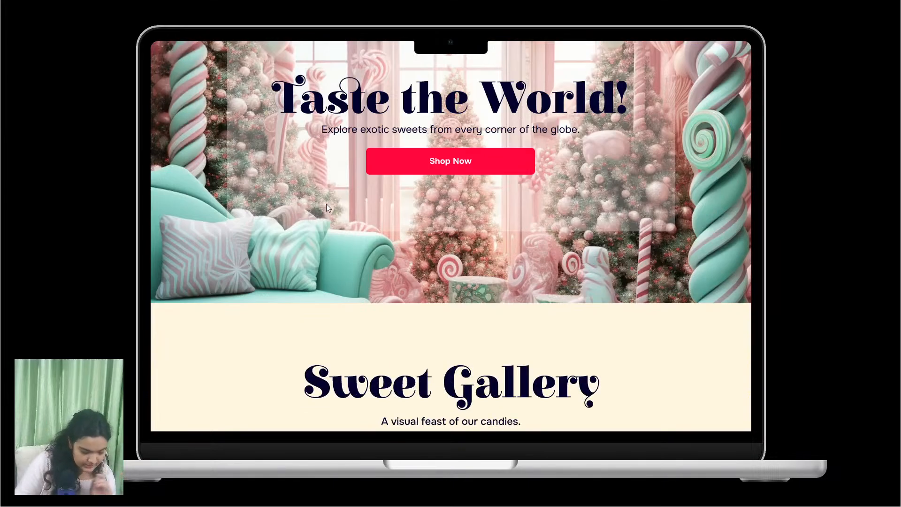
scroll(325, 199, "up", 5)
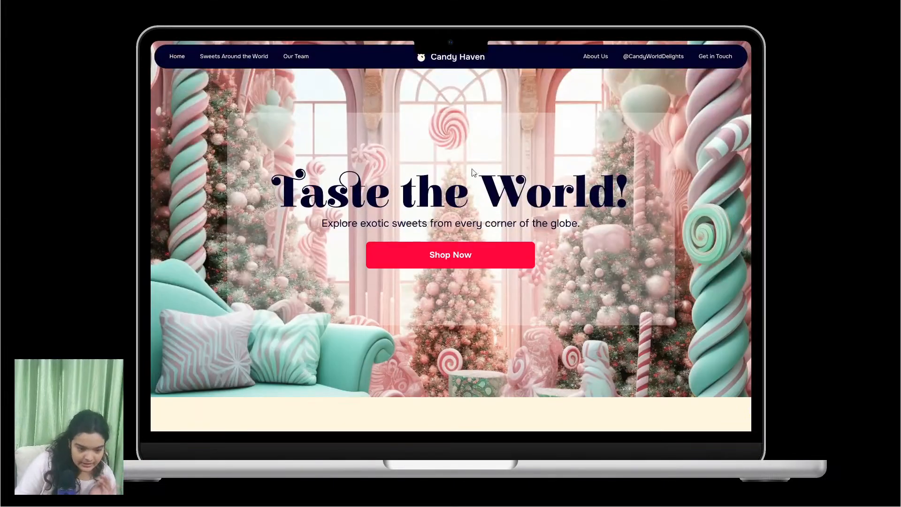
scroll(183, 125, "down", 3)
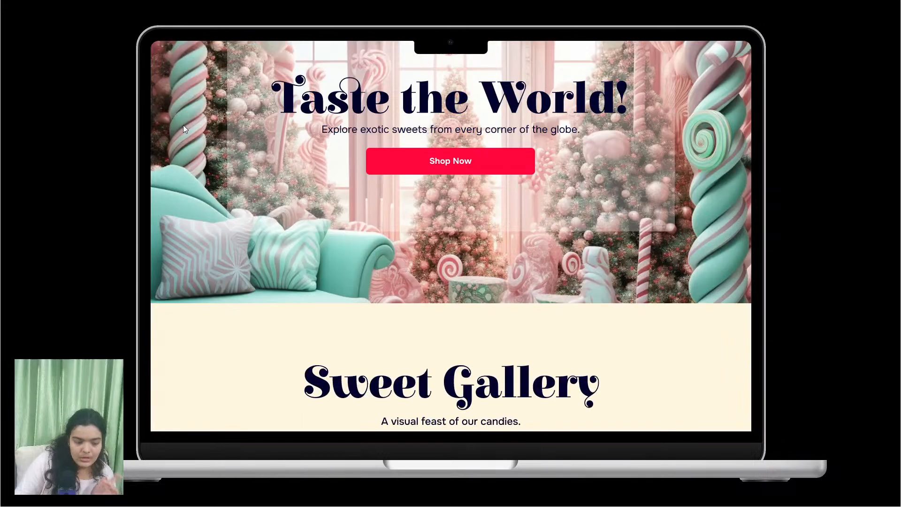
scroll(183, 125, "up", 3)
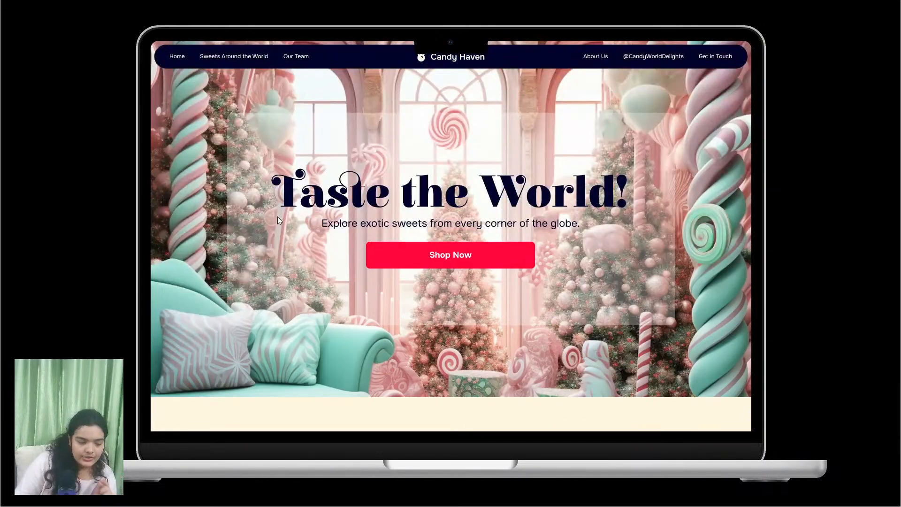
scroll(320, 202, "down", 5)
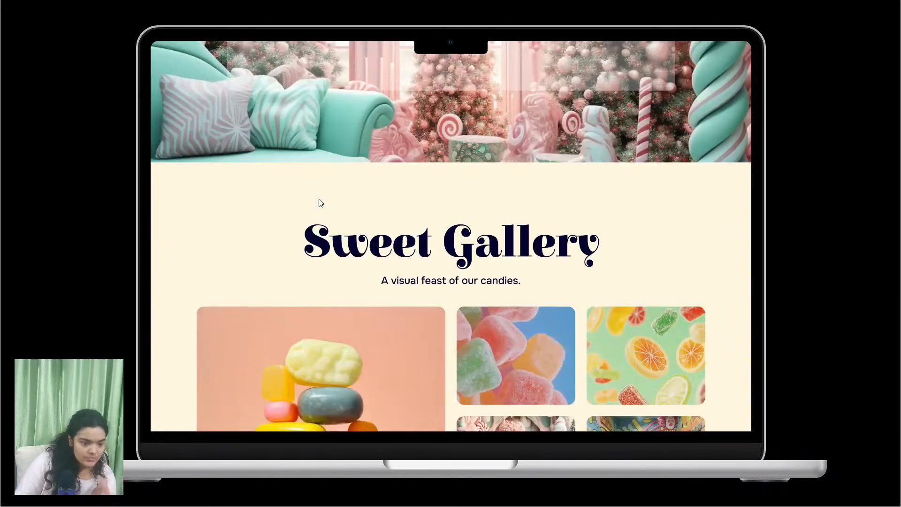
scroll(484, 178, "up", 1)
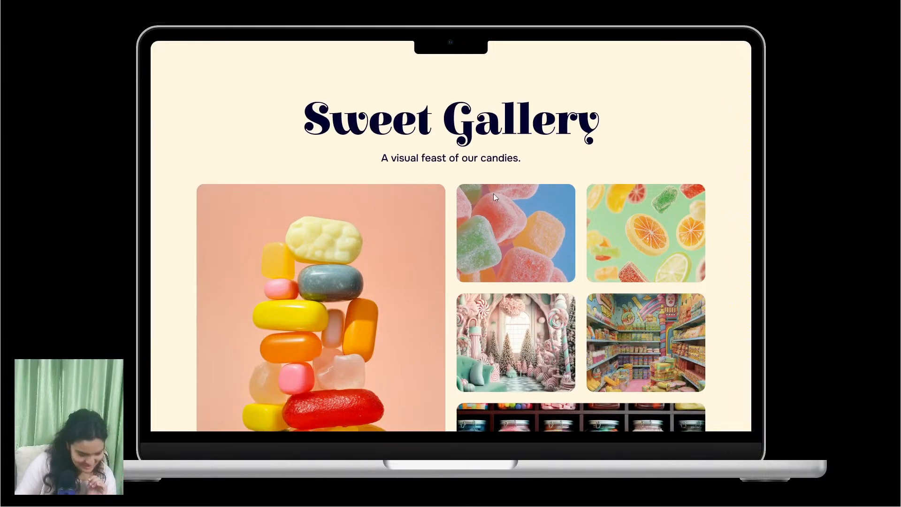
scroll(519, 231, "down", 3)
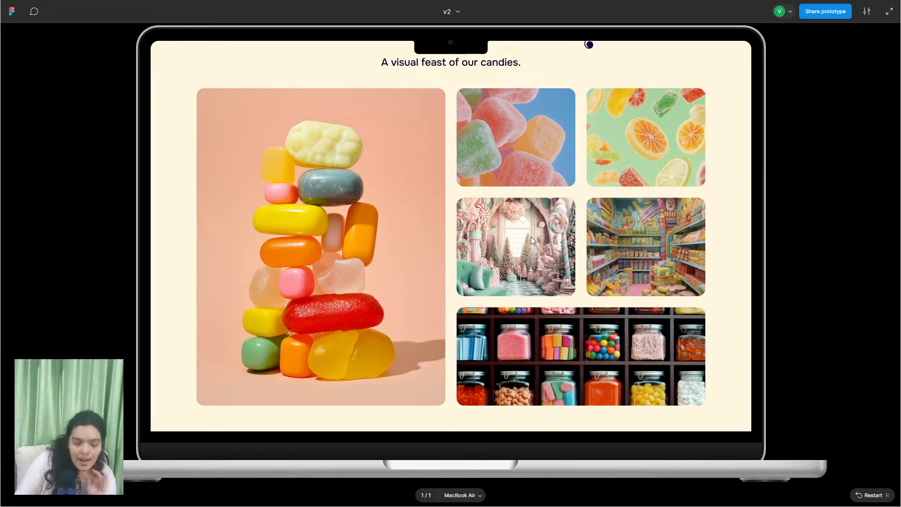
scroll(540, 295, "down", 3)
scroll(553, 295, "up", 6)
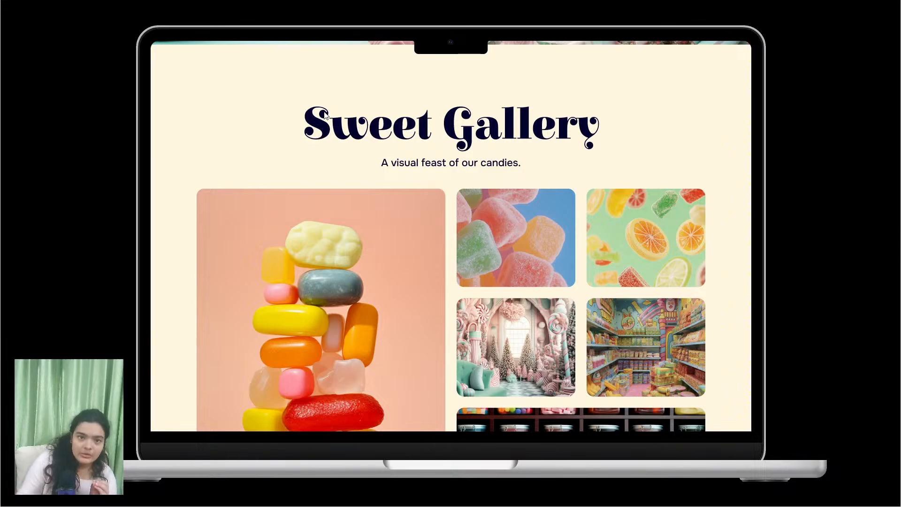
scroll(318, 136, "down", 1)
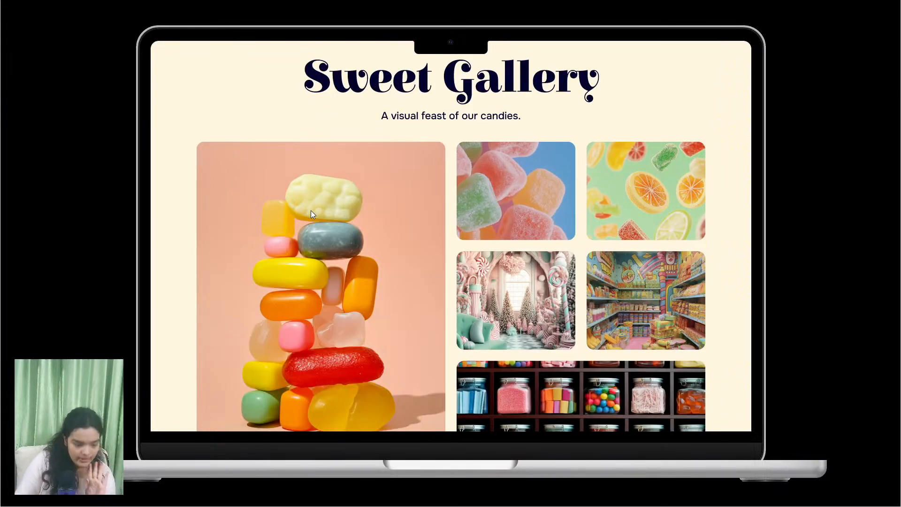
scroll(312, 212, "down", 2)
scroll(325, 110, "down", 5)
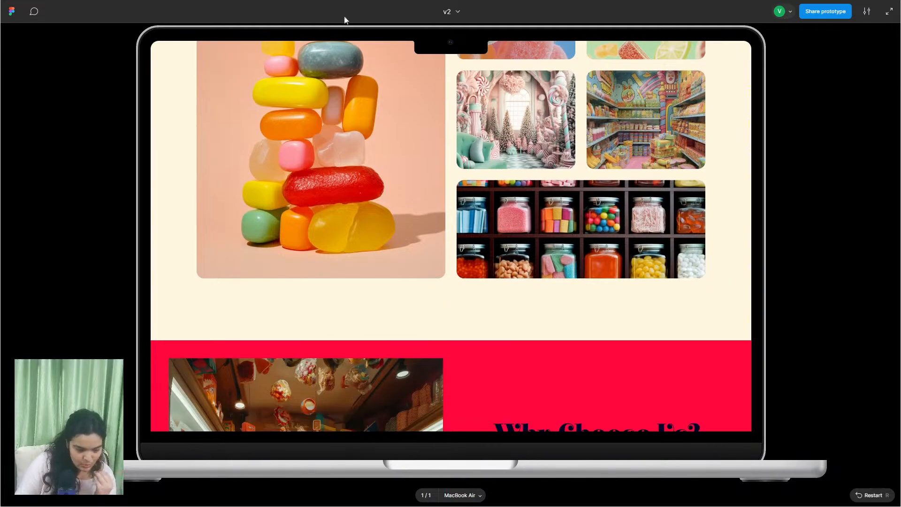
scroll(432, 246, "down", 3)
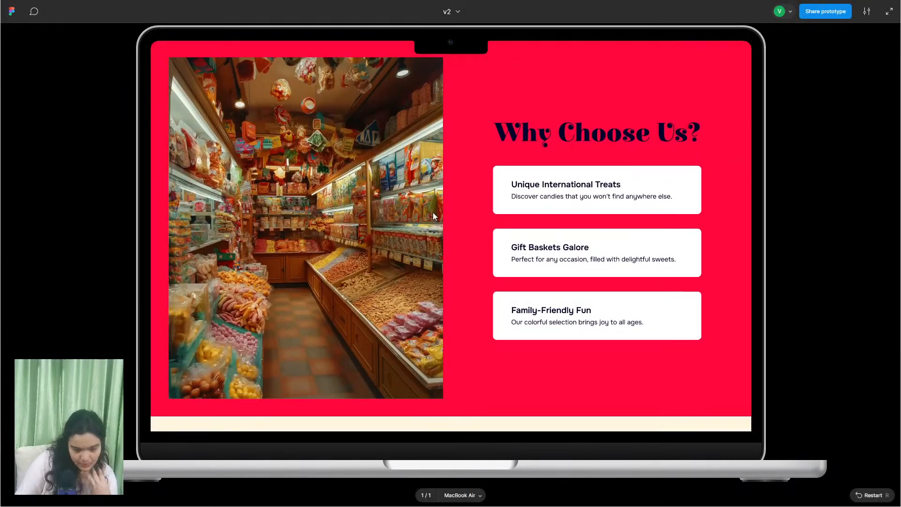
left_click_drag(432, 222, 428, 218)
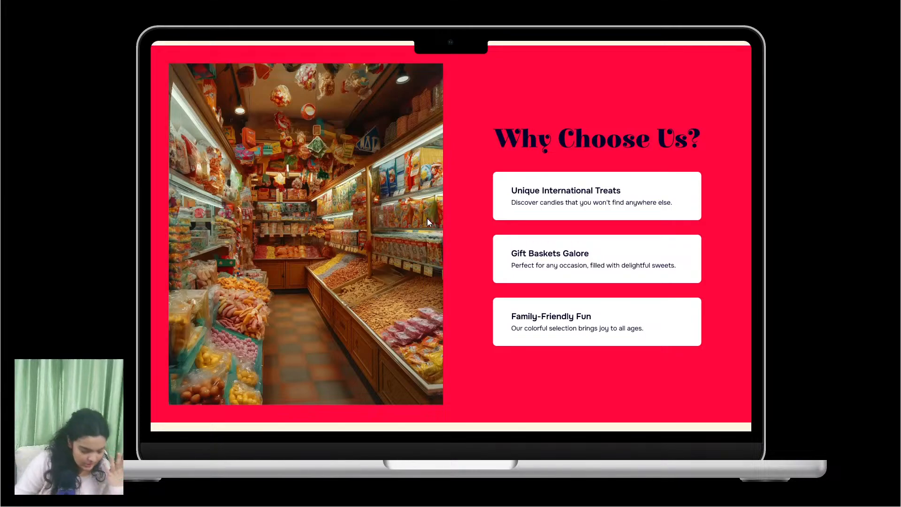
scroll(423, 214, "down", 1)
scroll(416, 271, "up", 5)
left_click_drag(416, 271, 427, 97)
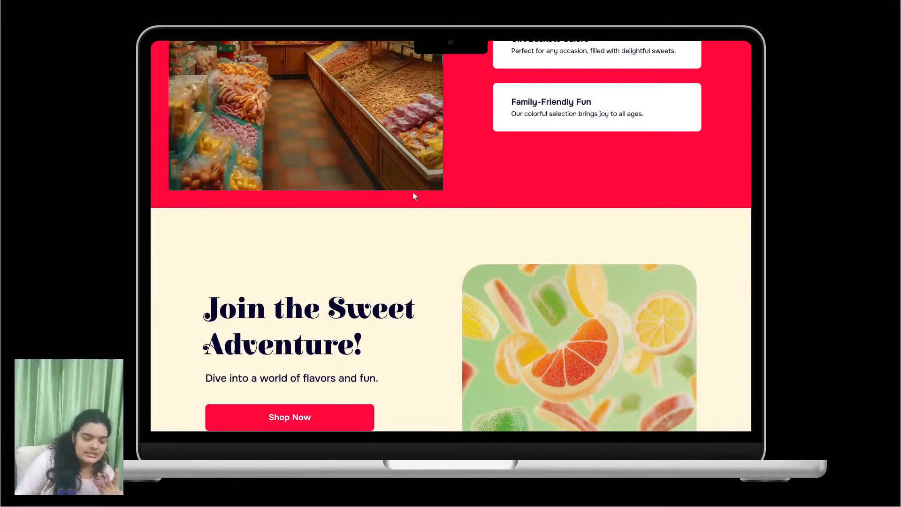
left_click_drag(413, 193, 389, 400)
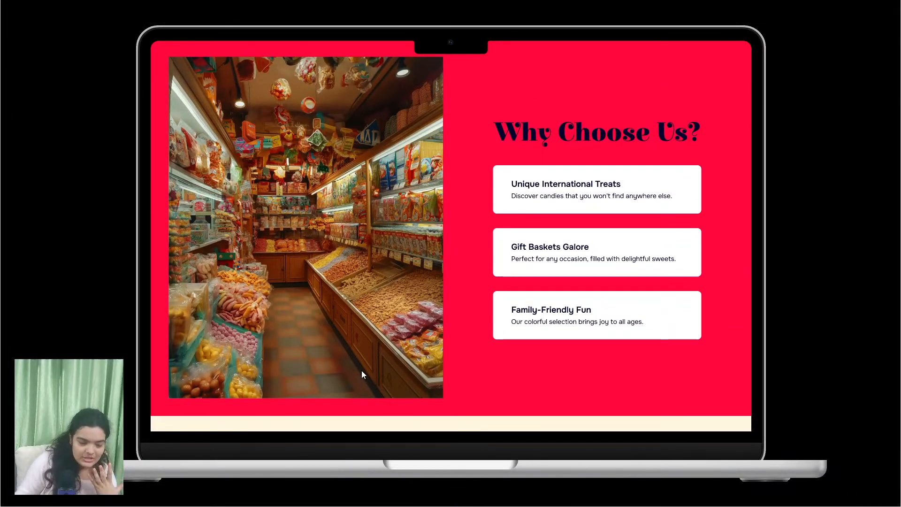
scroll(362, 370, "down", 4)
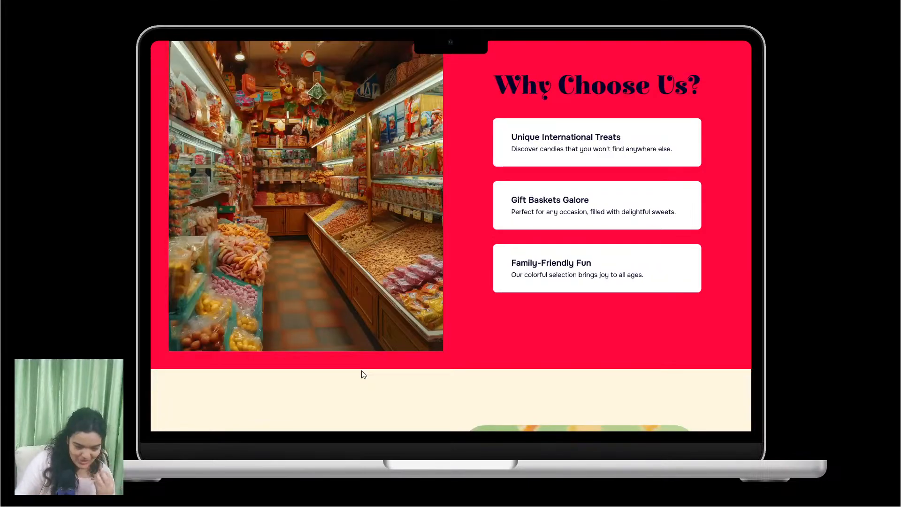
- Scroll past Join the Sweet Adventure! and the logos to Indulge in Sweetness
scroll(360, 379, "down", 3)
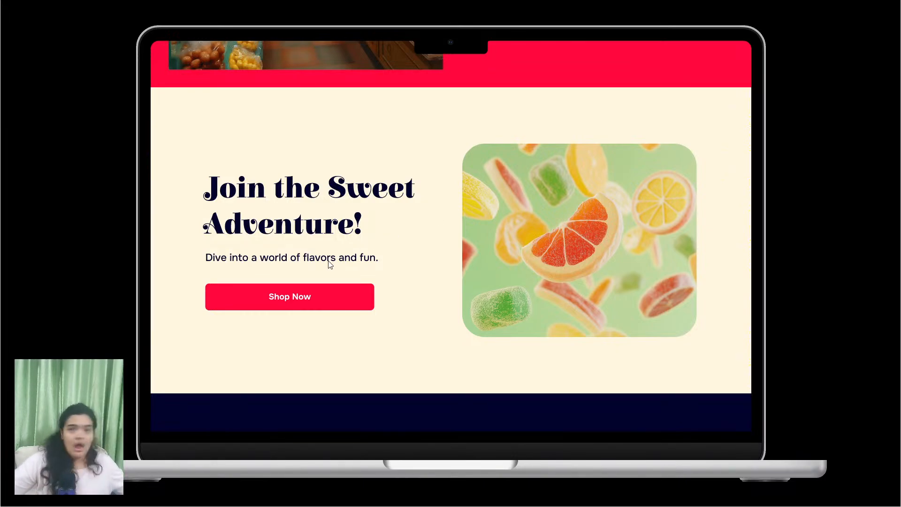
scroll(331, 264, "down", 5)
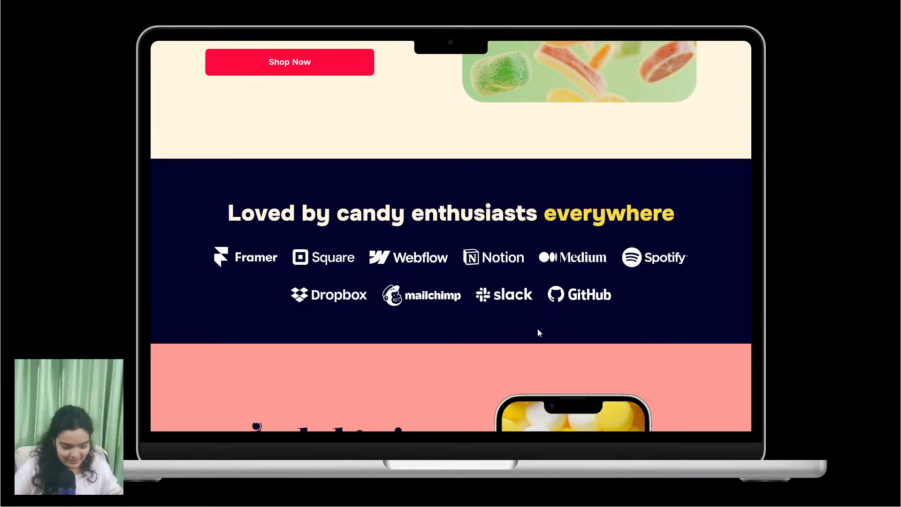
scroll(538, 333, "down", 5)
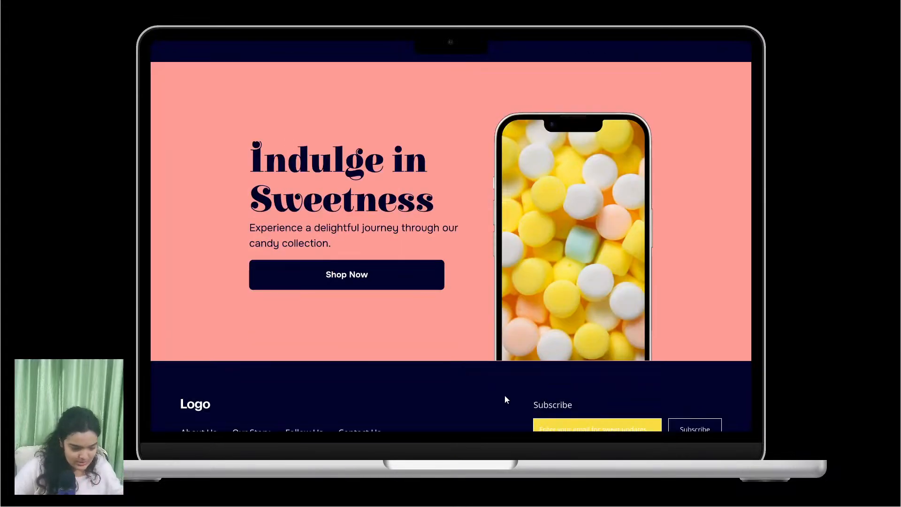
- Scroll to the footer's subscribe field, then back up to the Taste the World! hero
scroll(505, 396, "up", 2)
scroll(496, 367, "down", 2)
scroll(492, 380, "up", 1)
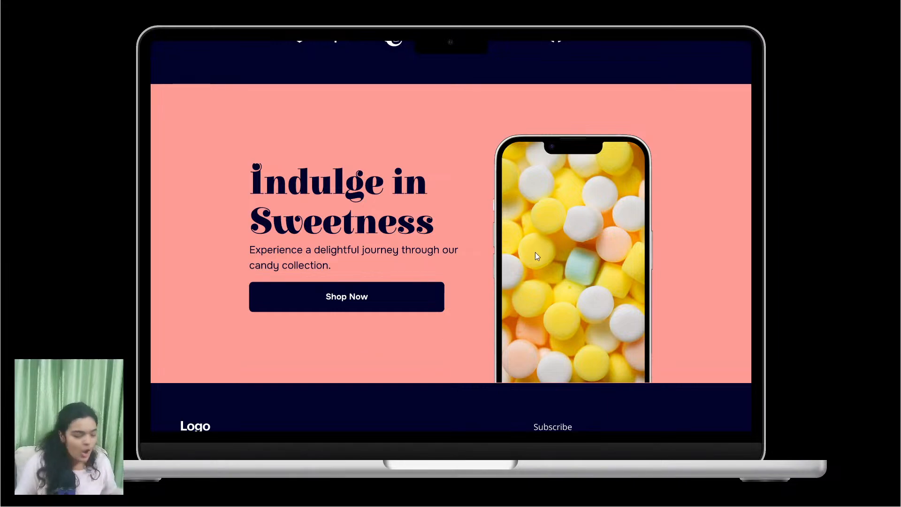
scroll(488, 174, "down", 3)
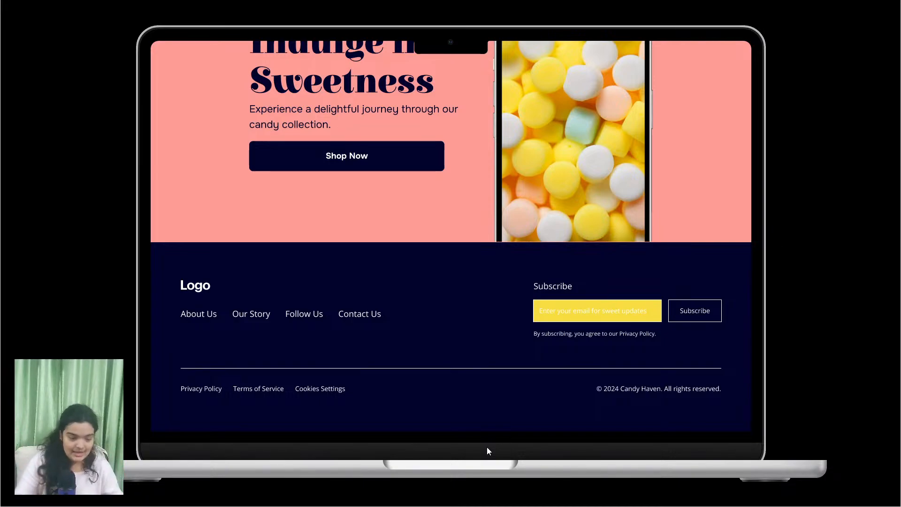
scroll(501, 222, "up", 4)
scroll(402, 346, "up", 7)
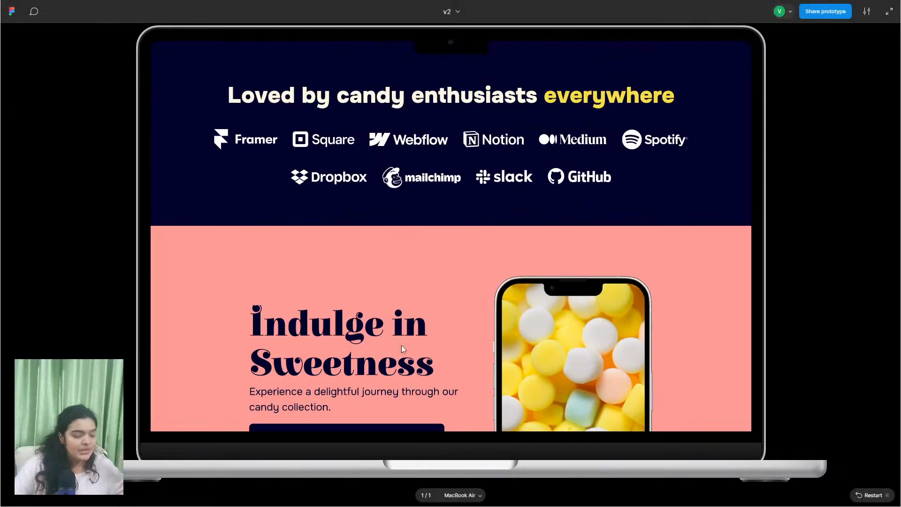
scroll(431, 286, "up", 12)
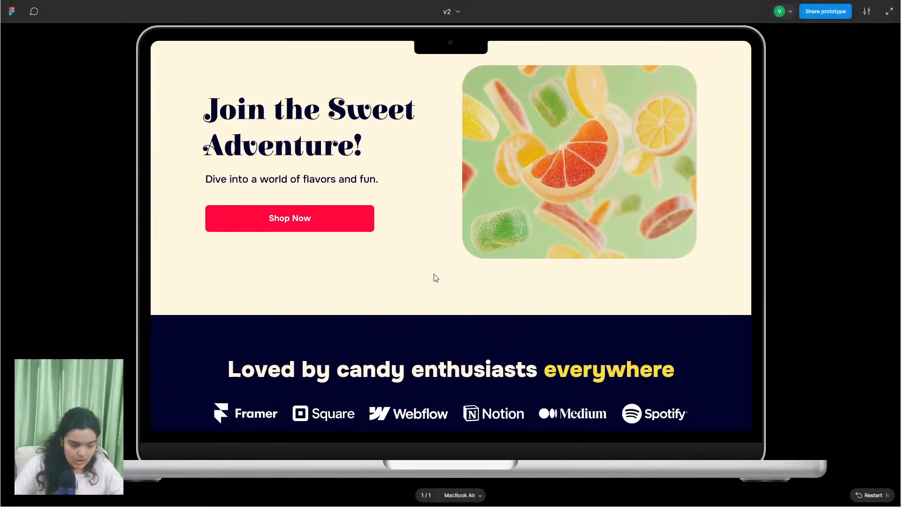
scroll(430, 288, "up", 5)
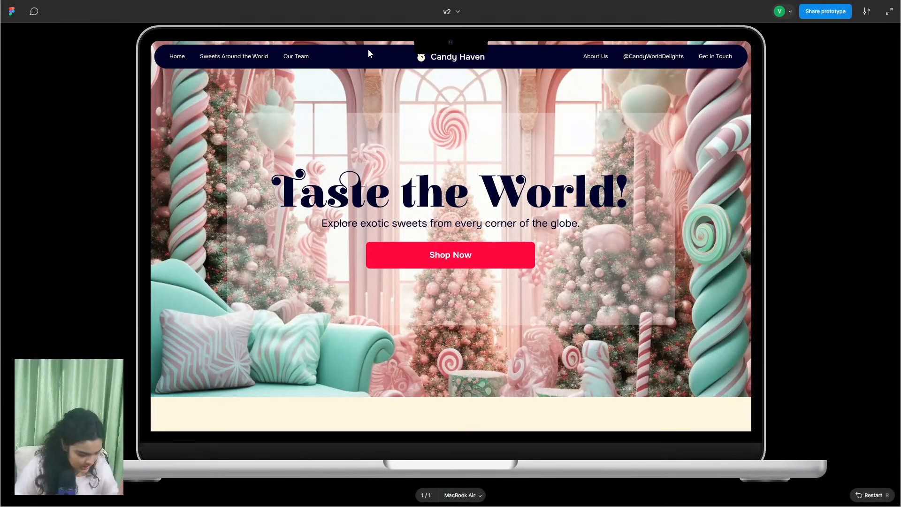
- Test the hero's Shop Now link to Sweet Gallery and scroll down to the footer
left_click(526, 255)
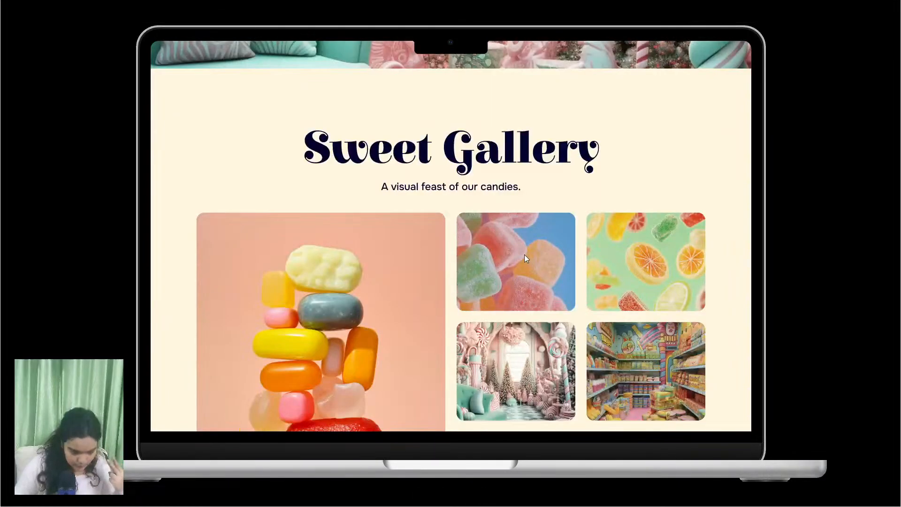
scroll(384, 195, "down", 10)
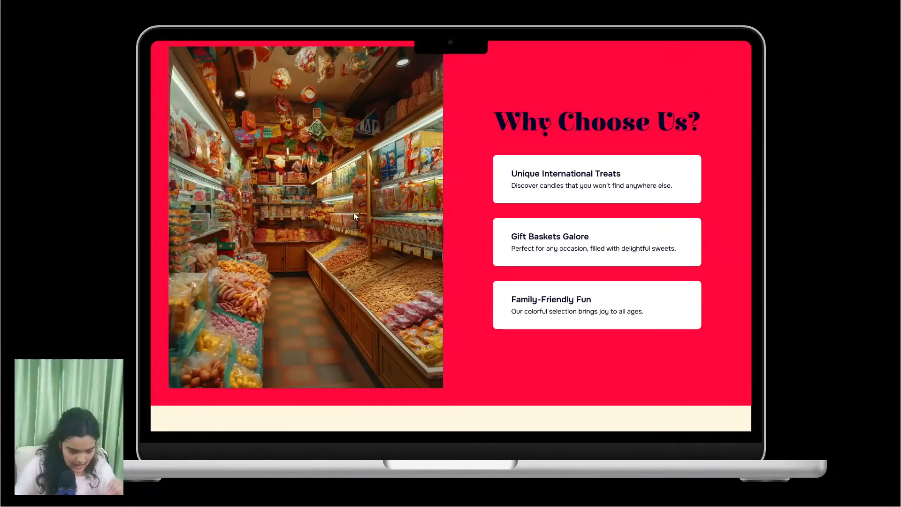
scroll(331, 193, "up", 1)
scroll(331, 217, "down", 8)
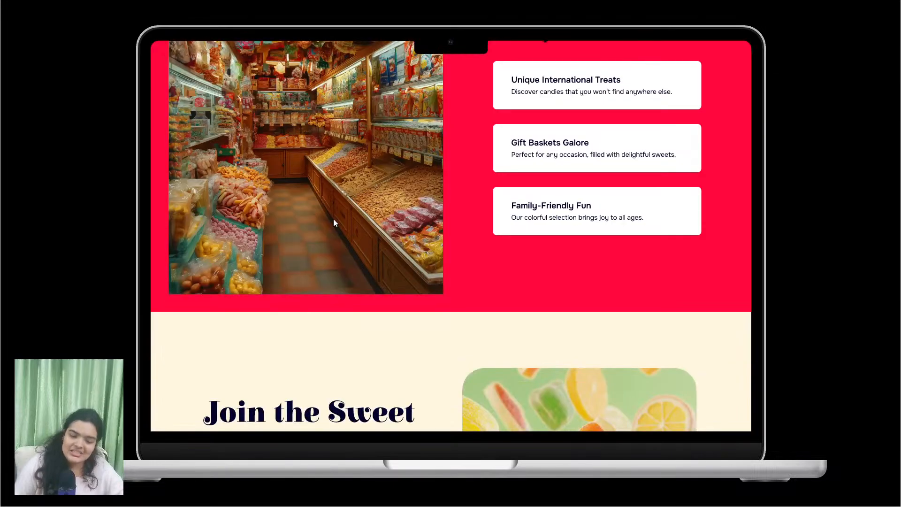
scroll(495, 276, "up", 3)
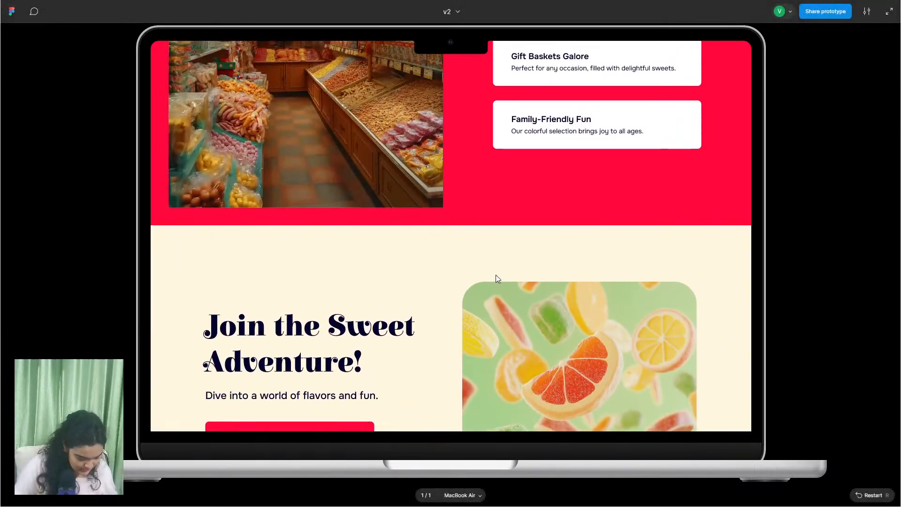
scroll(421, 298, "down", 5)
scroll(420, 195, "down", 3)
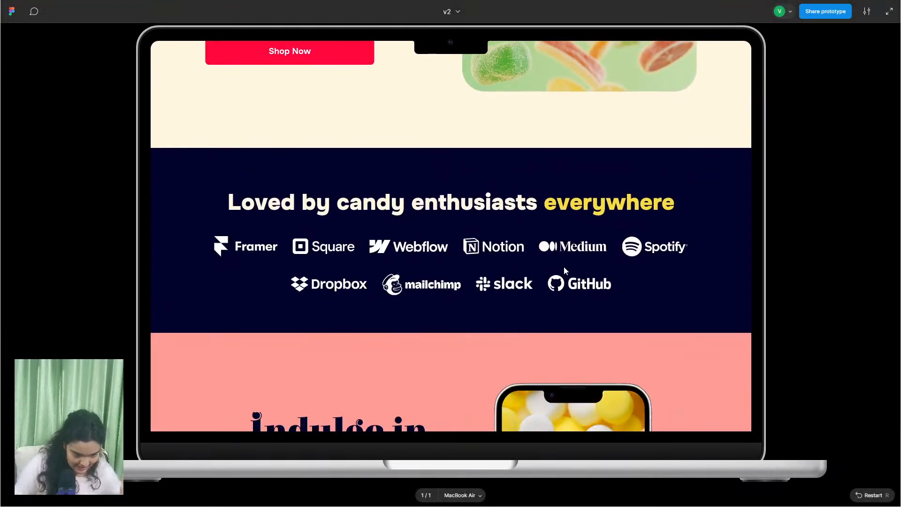
scroll(564, 267, "down", 4)
scroll(388, 241, "down", 4)
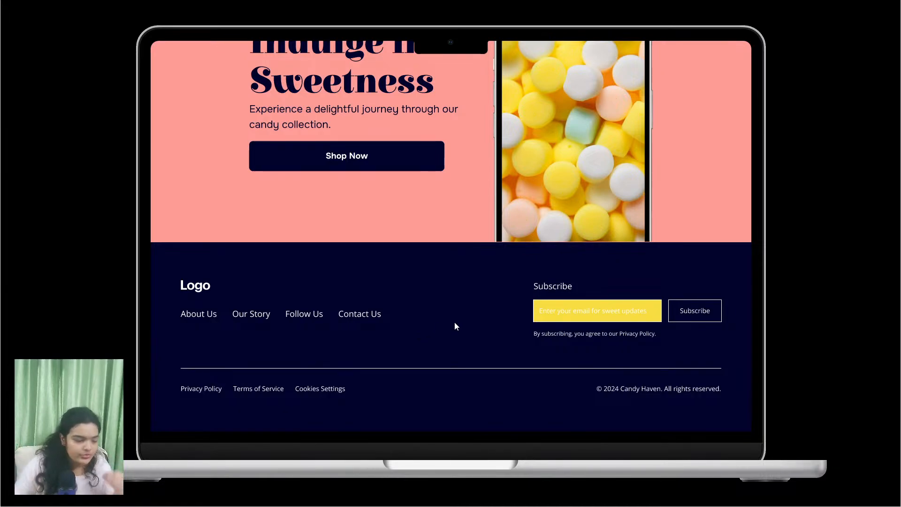
- Scroll back up to the hero and leave full-screen presentation
scroll(448, 328, "up", 6)
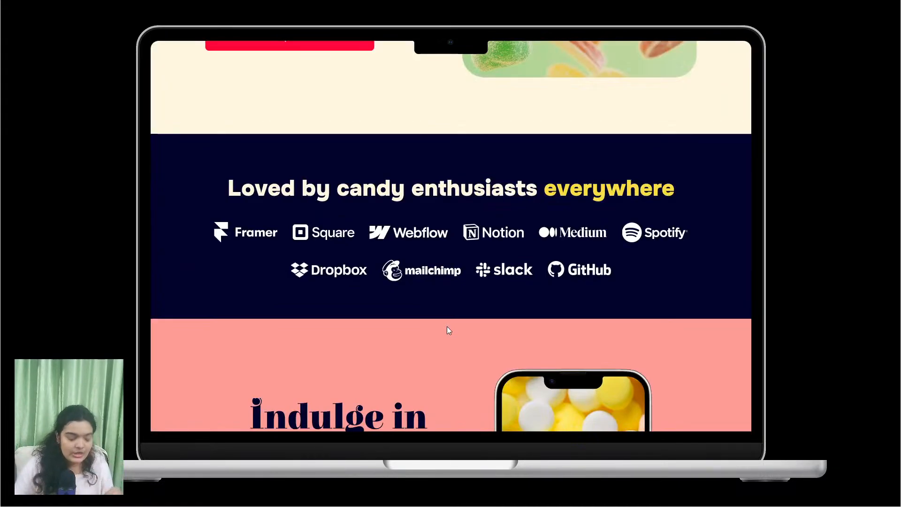
scroll(447, 325, "up", 1)
scroll(447, 331, "up", 6)
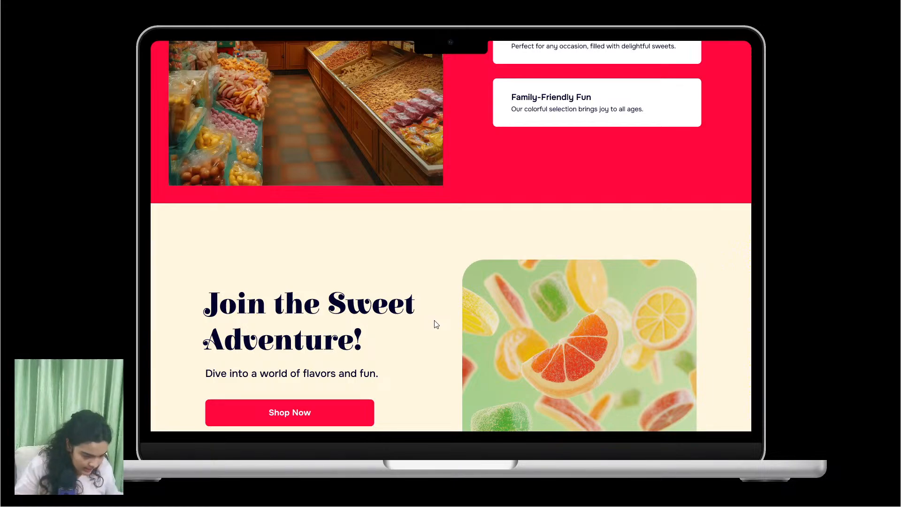
scroll(436, 324, "up", 15)
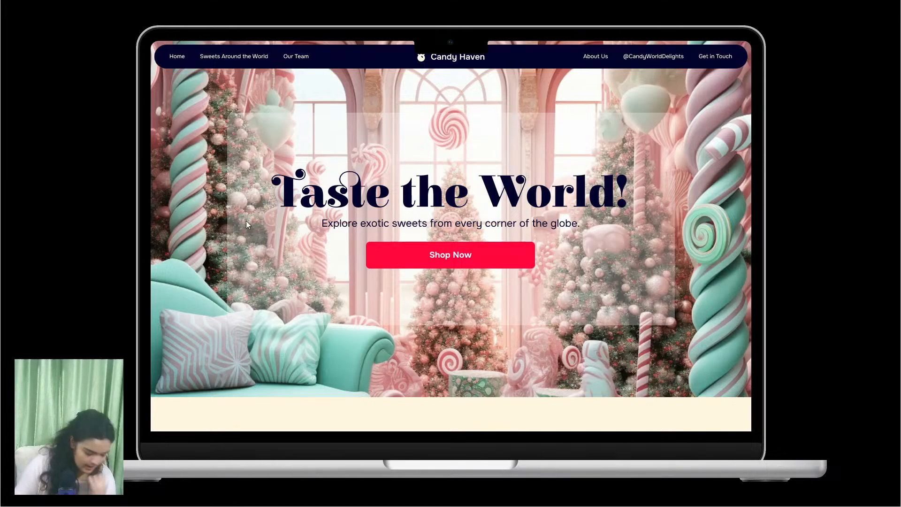
left_click(890, 12)
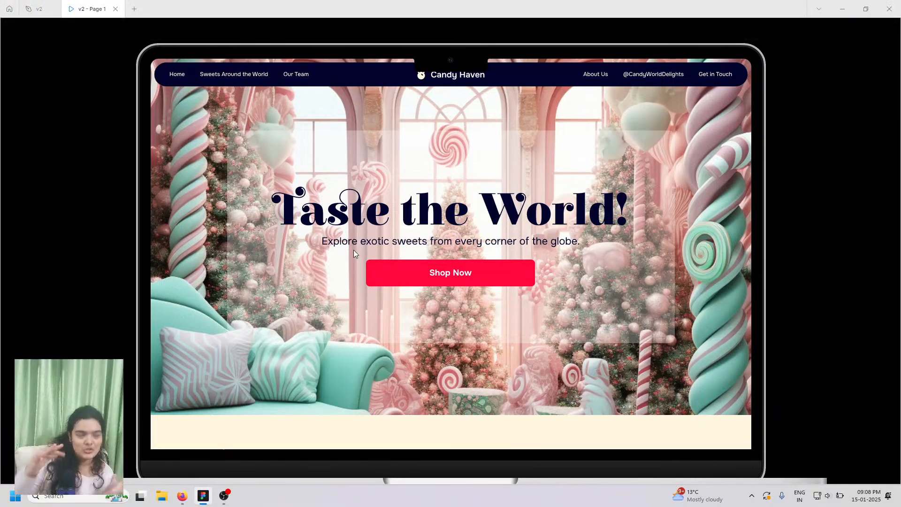
- Open the Figma website in a new Firefox tab
left_click(183, 496)
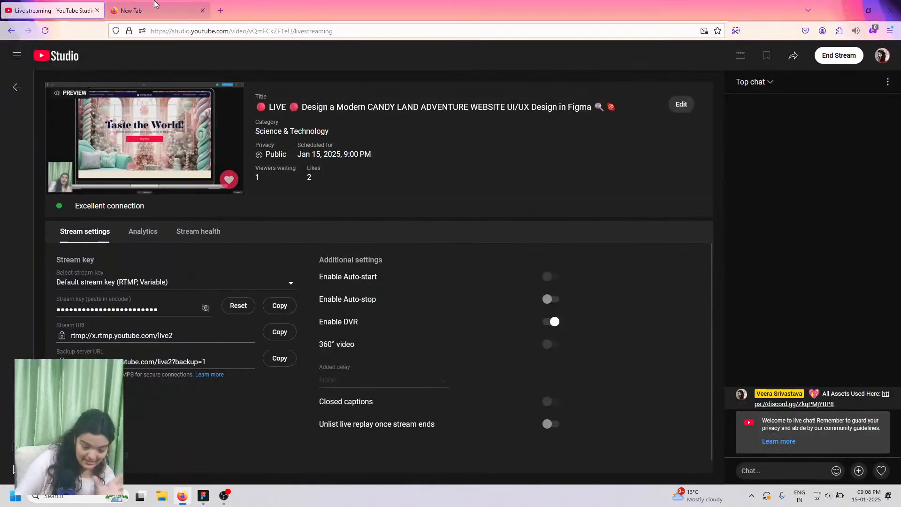
left_click(156, 6)
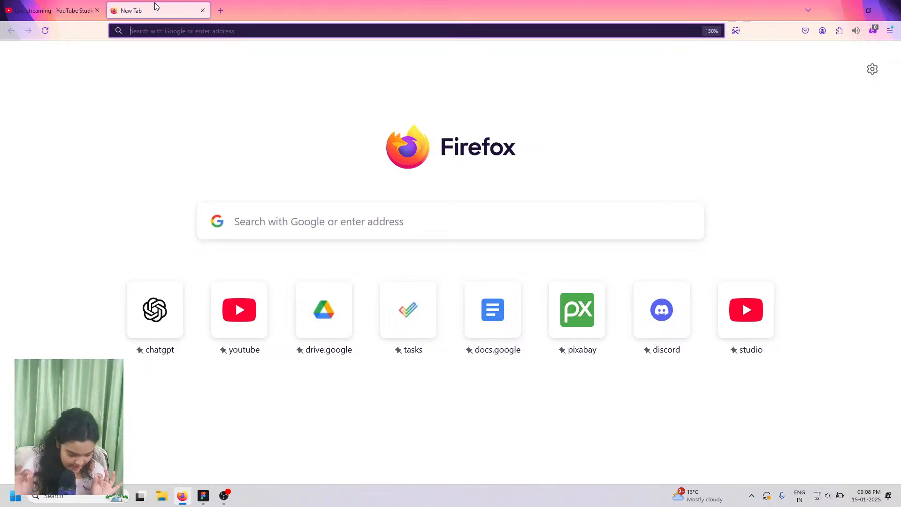
type("d")
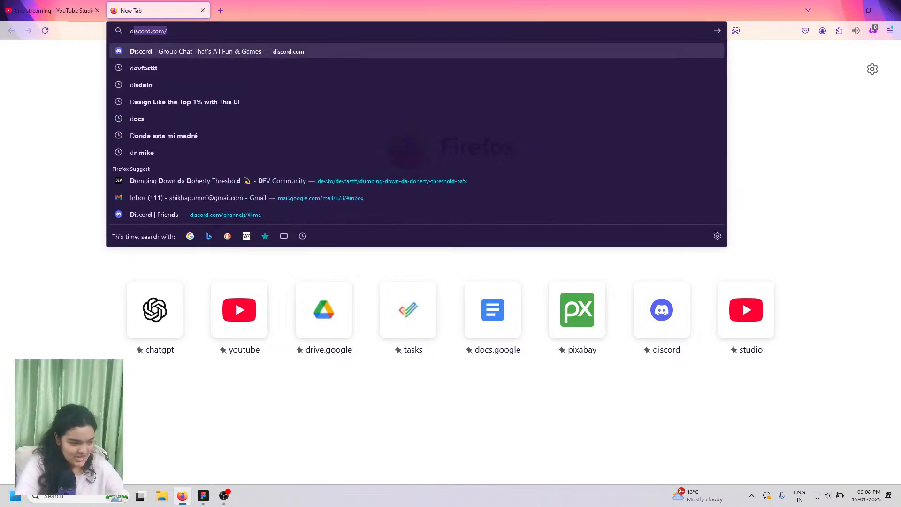
key("BackSpace")
key("BackSpace")
type("figma")
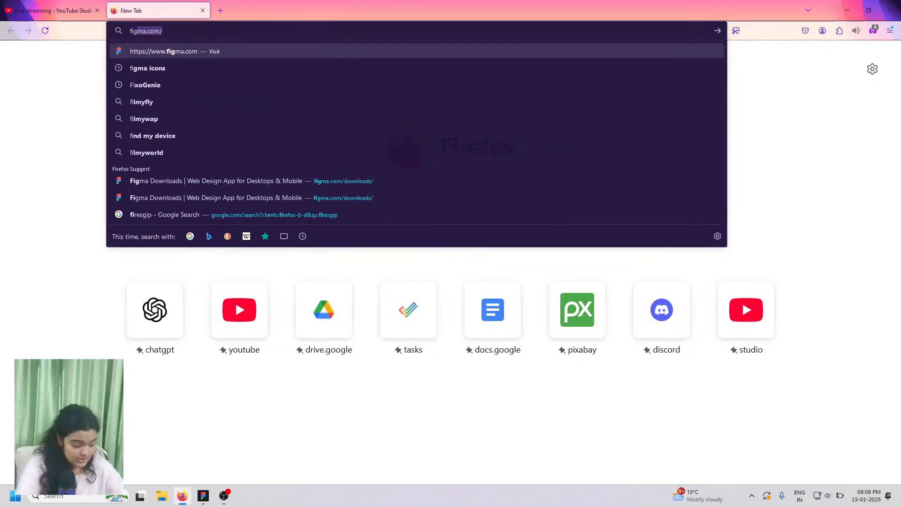
key("Return")
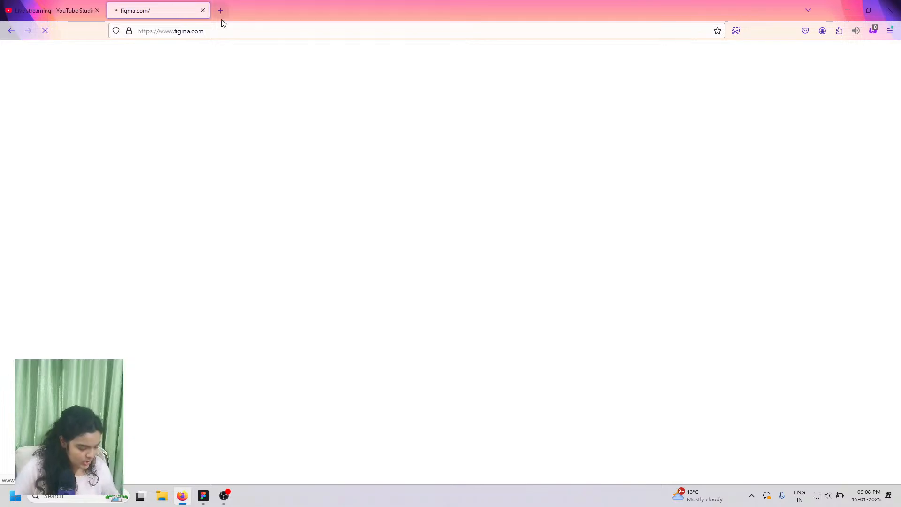
- Go to figma.com/downloads and scroll to the macOS and Windows desktop app links
left_click_drag(206, 31, 548, 31)
type("DOE")
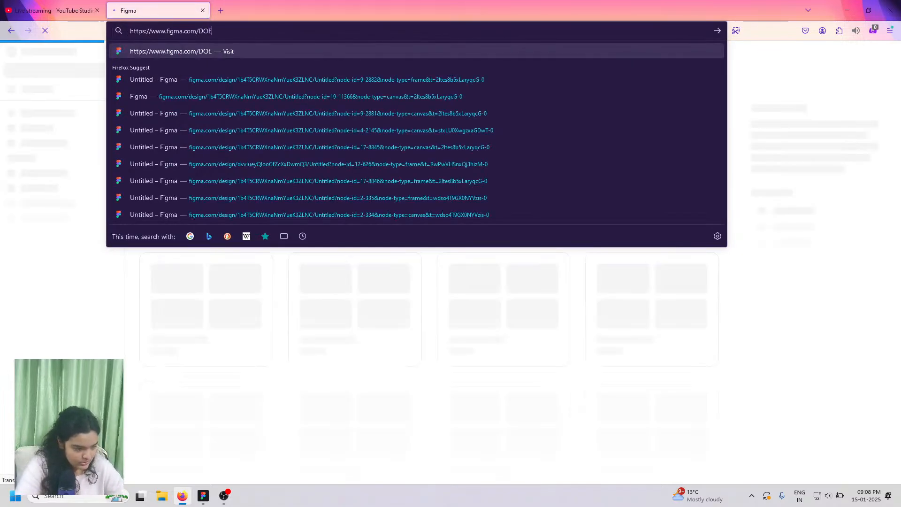
key("BackSpace")
type("W")
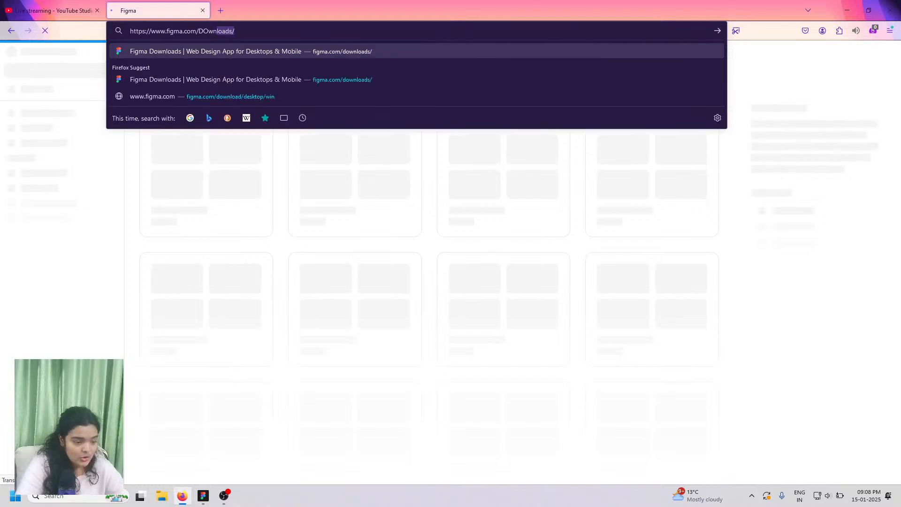
key("Return")
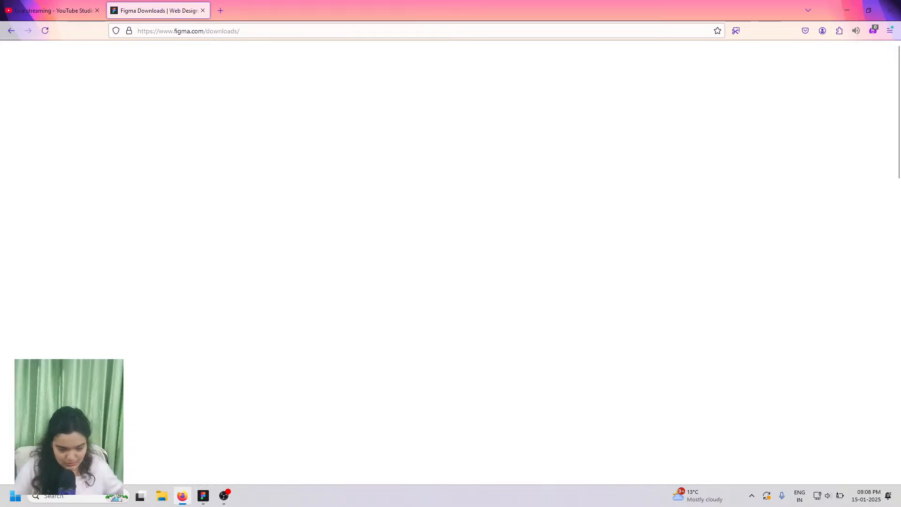
scroll(509, 160, "down", 6)
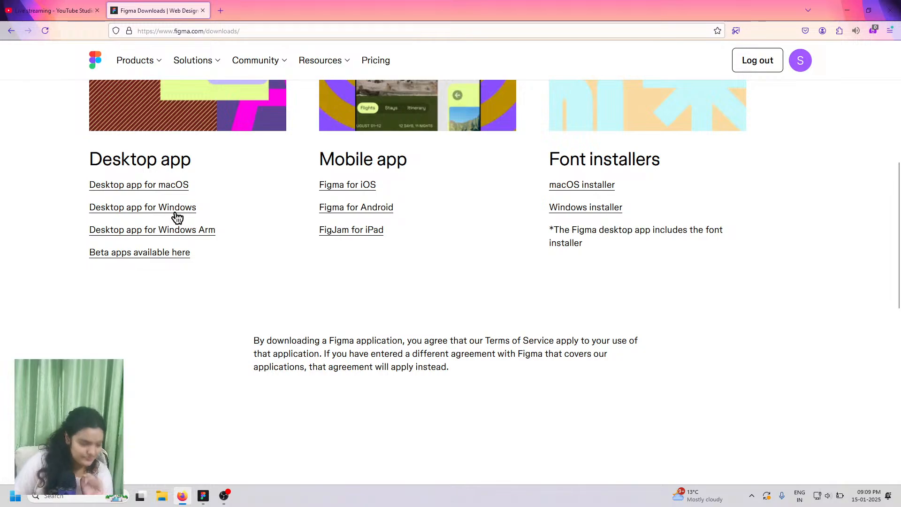
- From Figma Home, create a new design file, check it in Drafts and Recents, and open Untitled
left_click(203, 495)
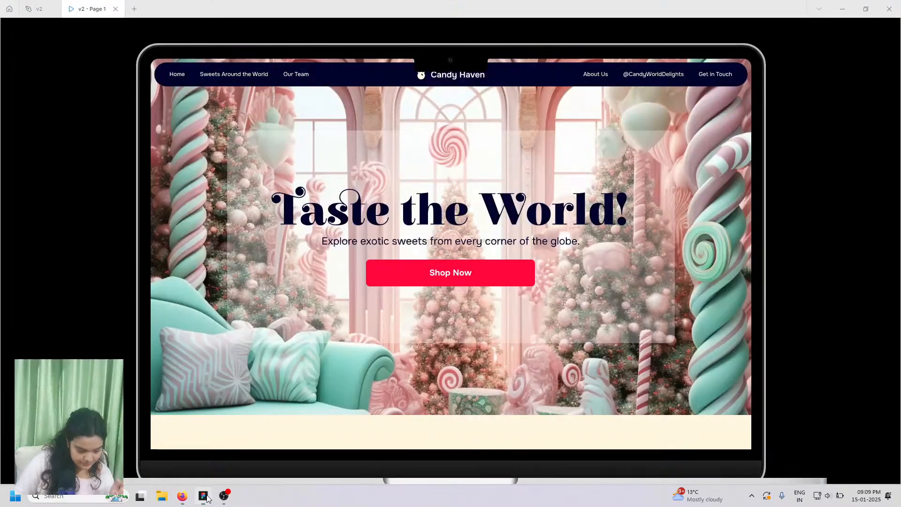
left_click(9, 9)
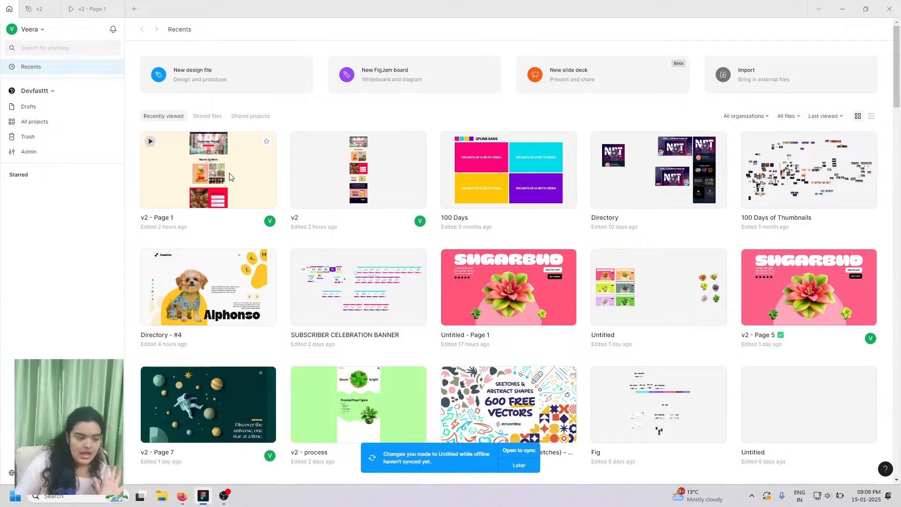
left_click(195, 87)
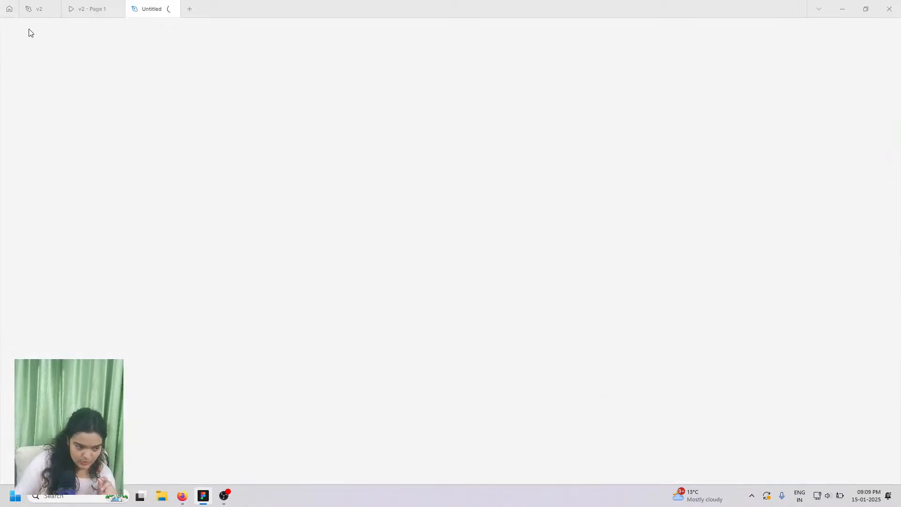
left_click(7, 7)
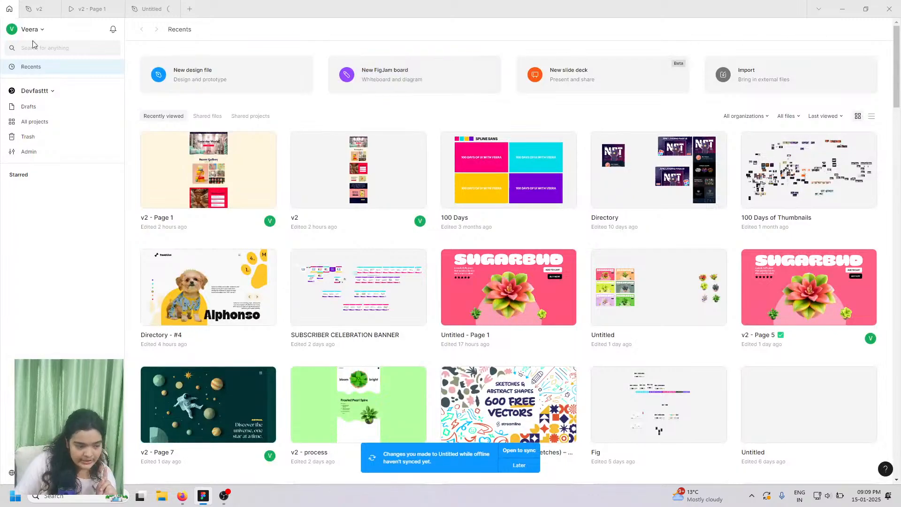
left_click(21, 107)
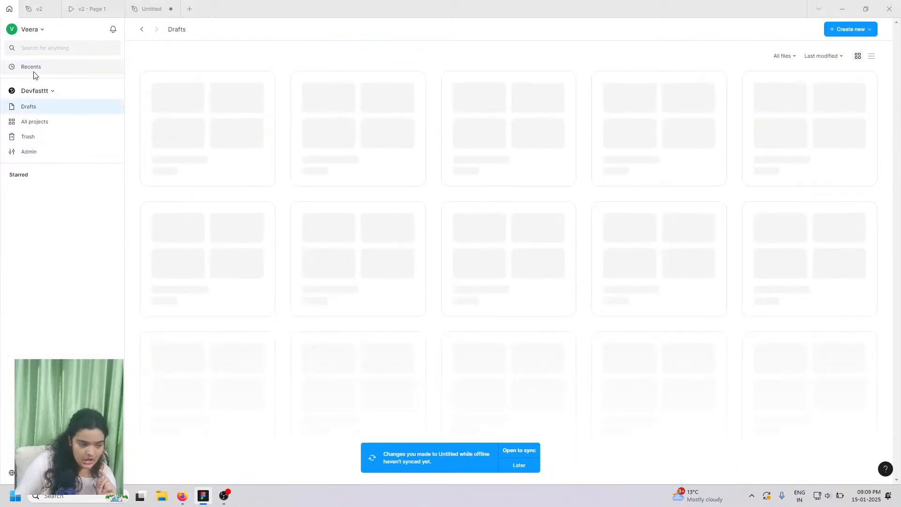
left_click(123, 65)
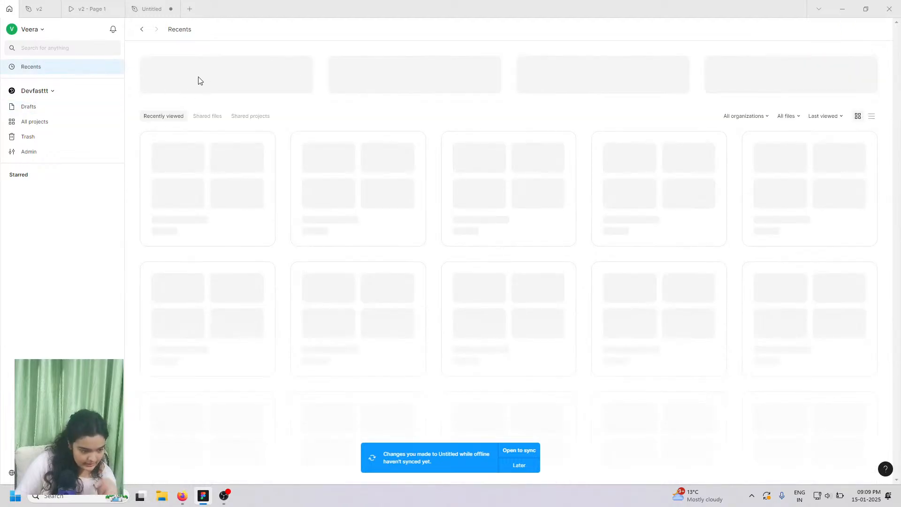
left_click(151, 5)
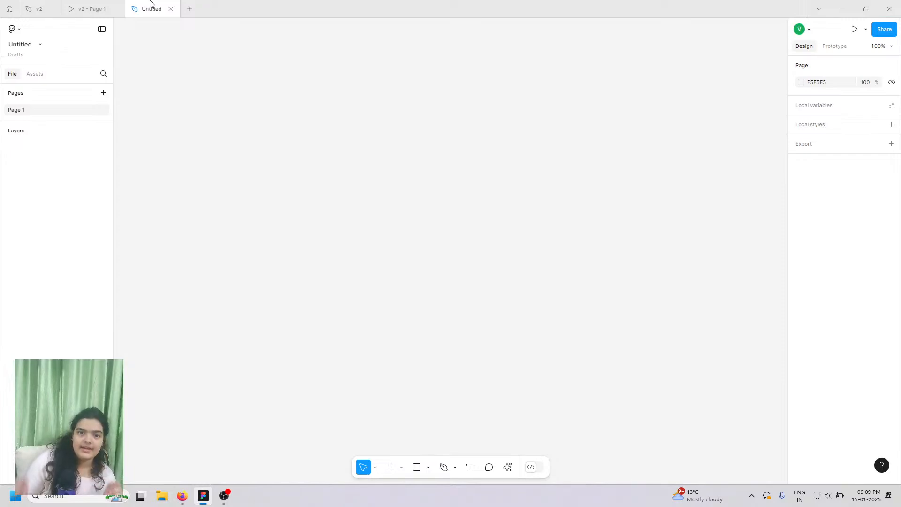
- Check the Frame tool's size presets in Untitled, then present the v2 prototype full screen
left_click(111, 10)
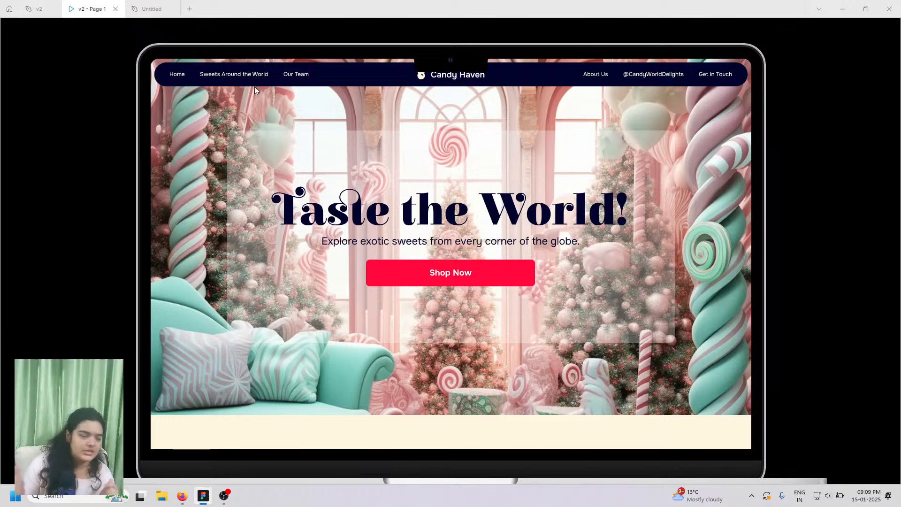
left_click(151, 9)
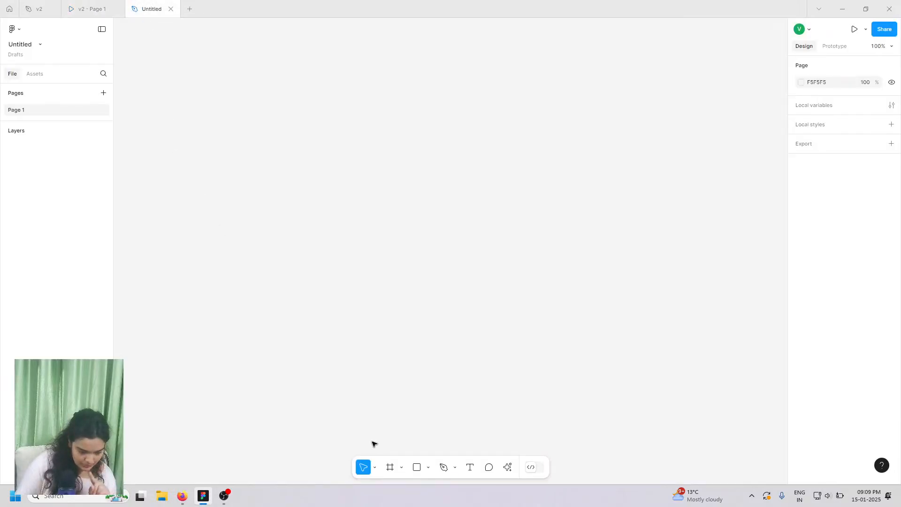
left_click(389, 468)
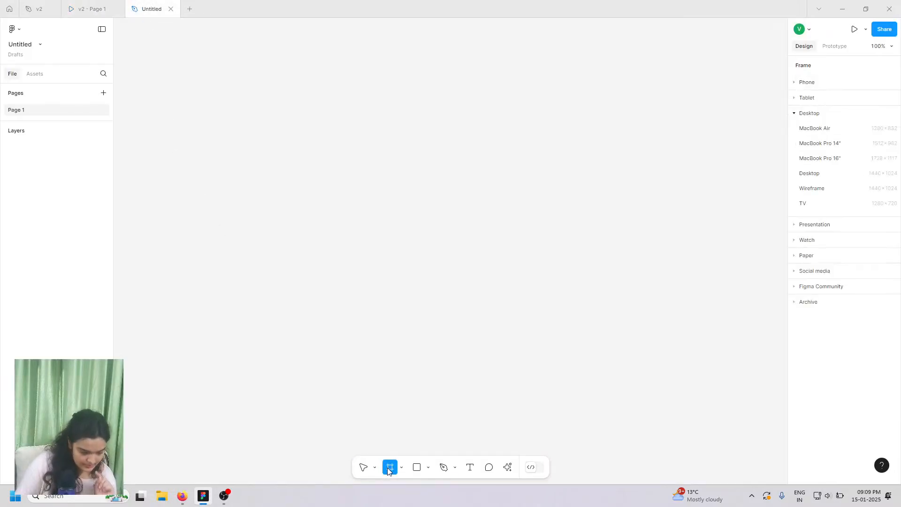
left_click(109, 3)
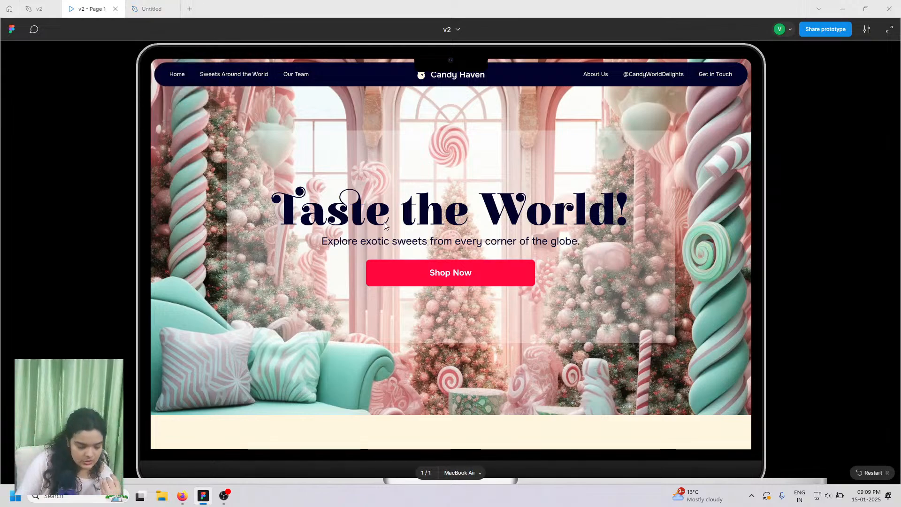
key("f")
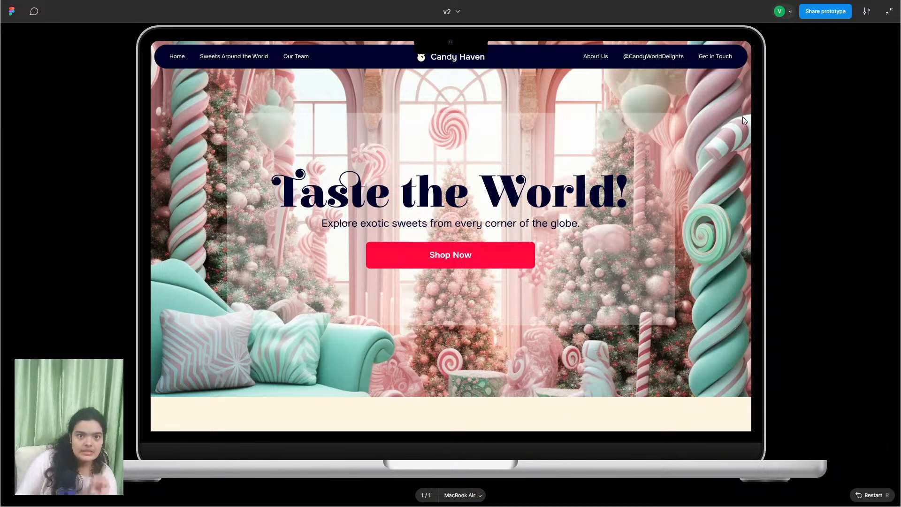
left_click(889, 12)
left_click(136, 6)
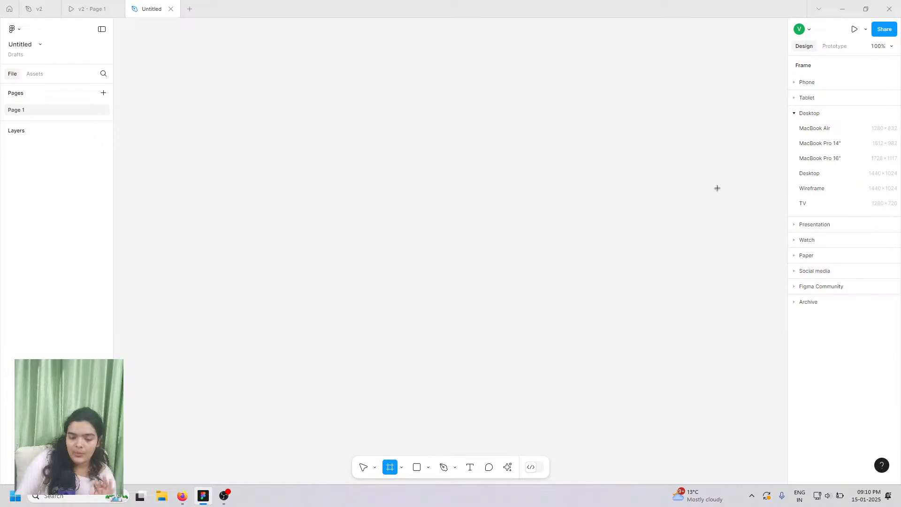
left_click(94, 8)
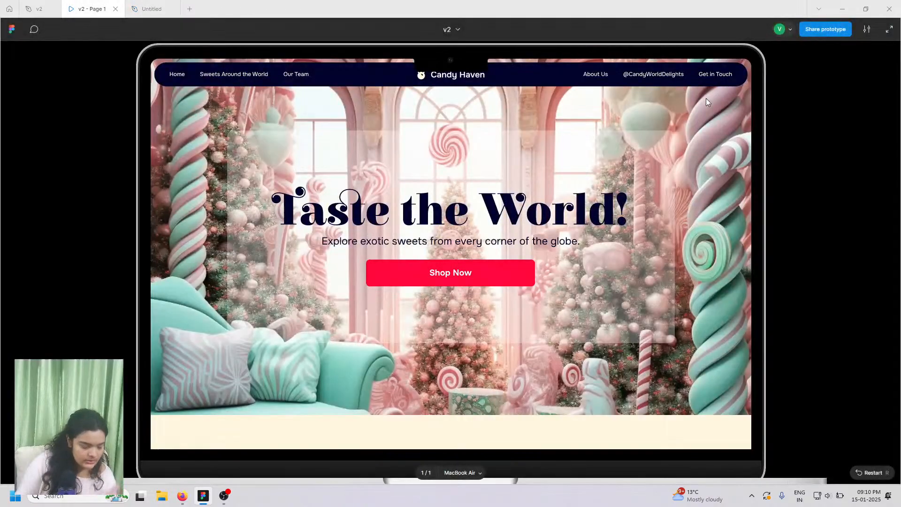
left_click(150, 9)
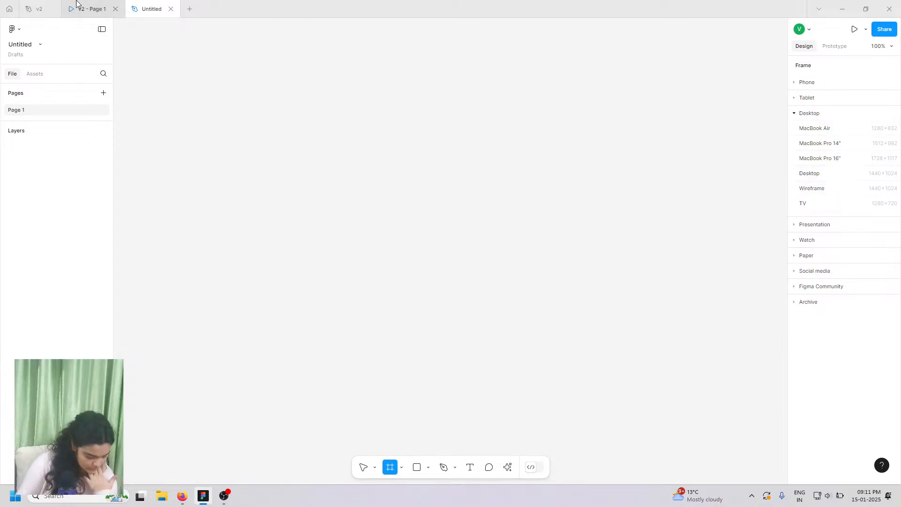
left_click(89, 8)
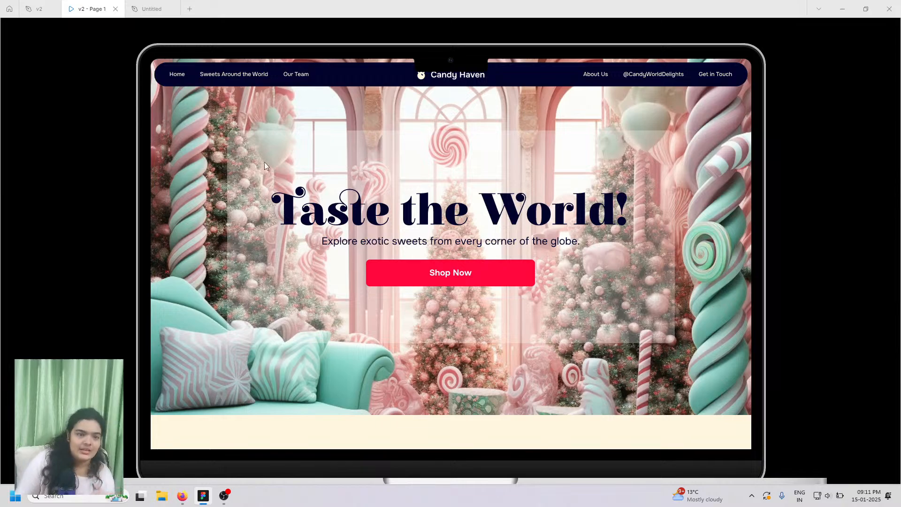
left_click(155, 3)
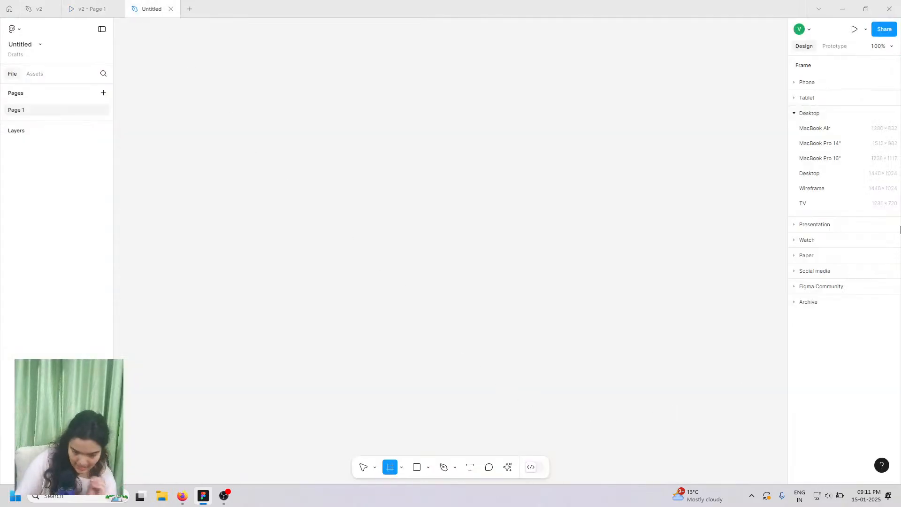
- Add a 1280×832 MacBook Air frame and compare it with the prototype layout
left_click(838, 131)
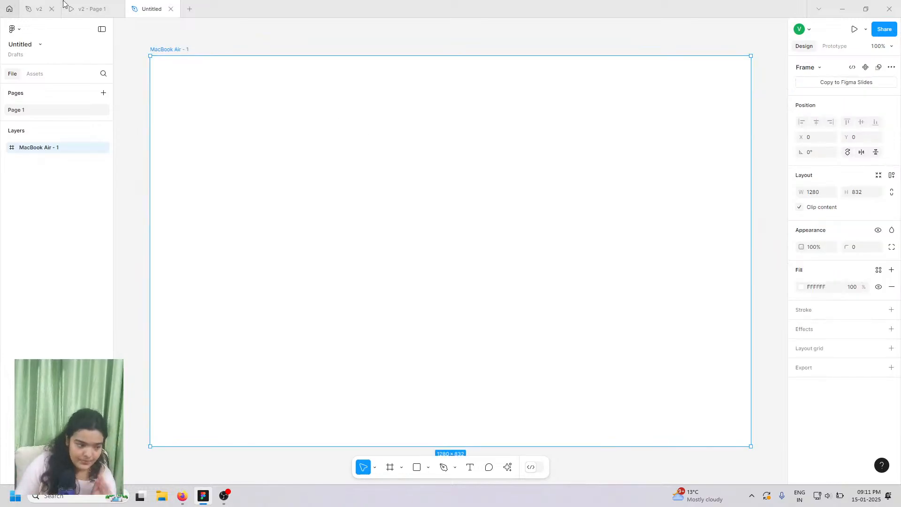
left_click(89, 8)
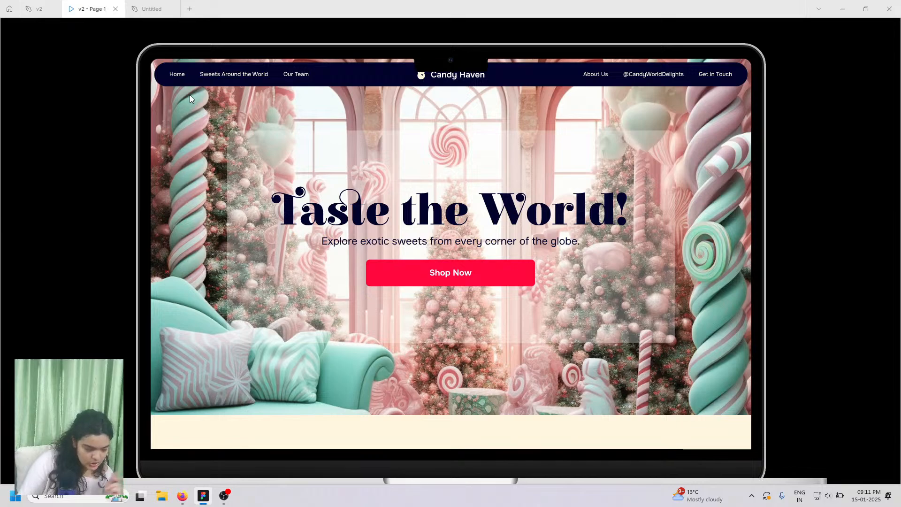
left_click(151, 7)
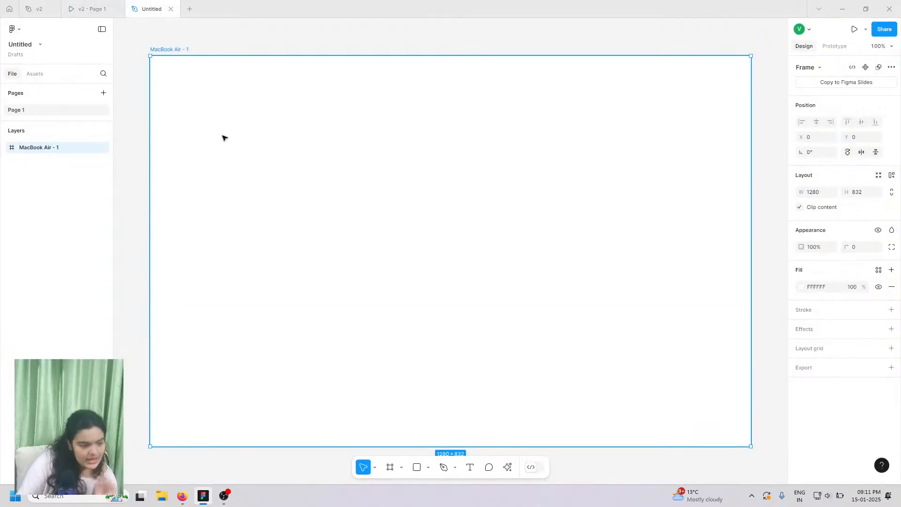
- Review the prototype's nav bar repeatedly against the new Untitled frame
left_click(117, 4)
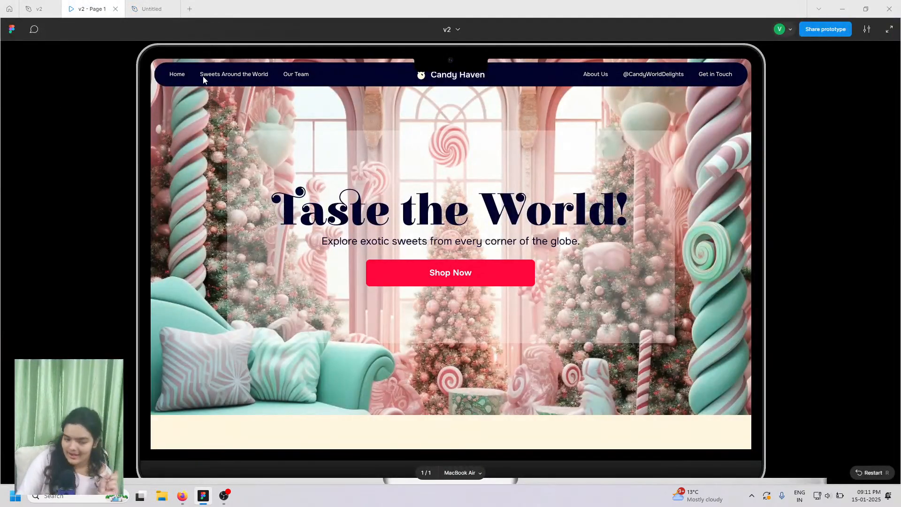
left_click(145, 4)
left_click(111, 6)
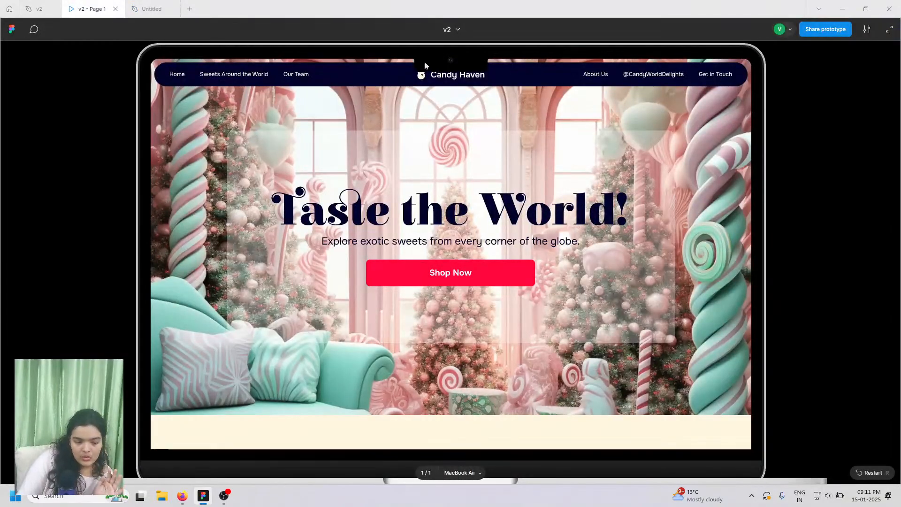
left_click(128, 5)
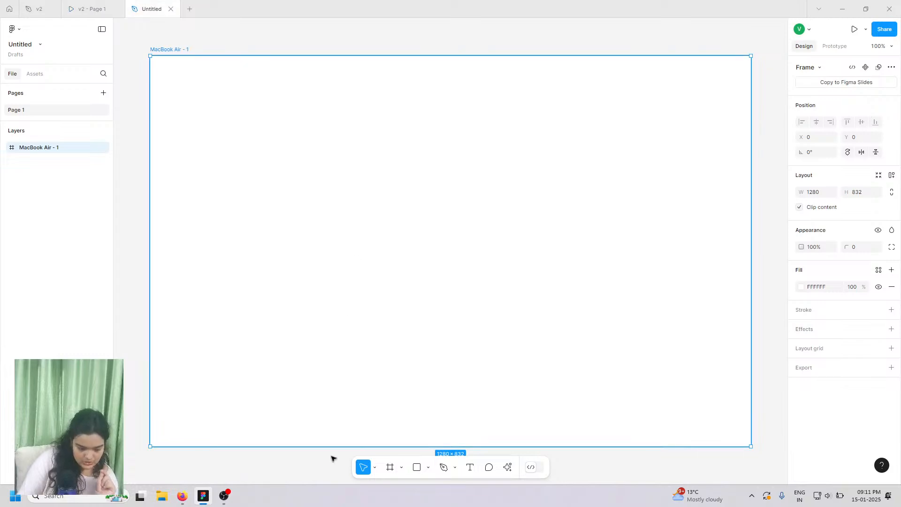
left_click(392, 469)
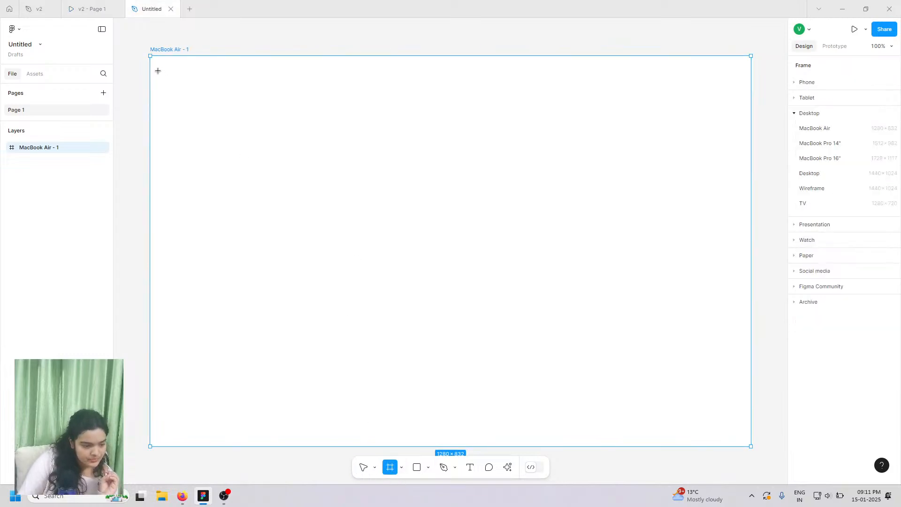
- Draw a 1234×70 bar frame at the page top and give it an FFFFFF fill
mouse_move(160, 64)
left_mouse_down()
mouse_move(441, 110)
mouse_move(640, 125)
mouse_move(684, 123)
mouse_move(744, 97)
left_mouse_up()
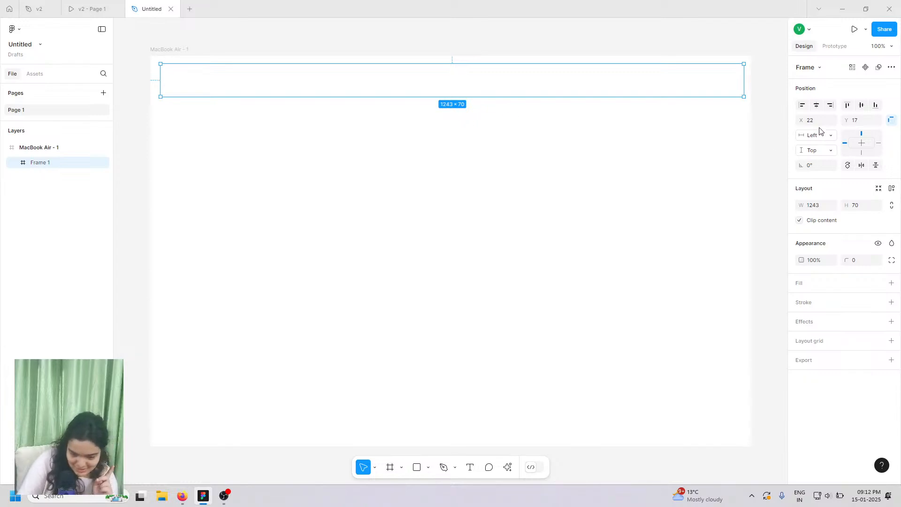
left_click(817, 205)
type("12")
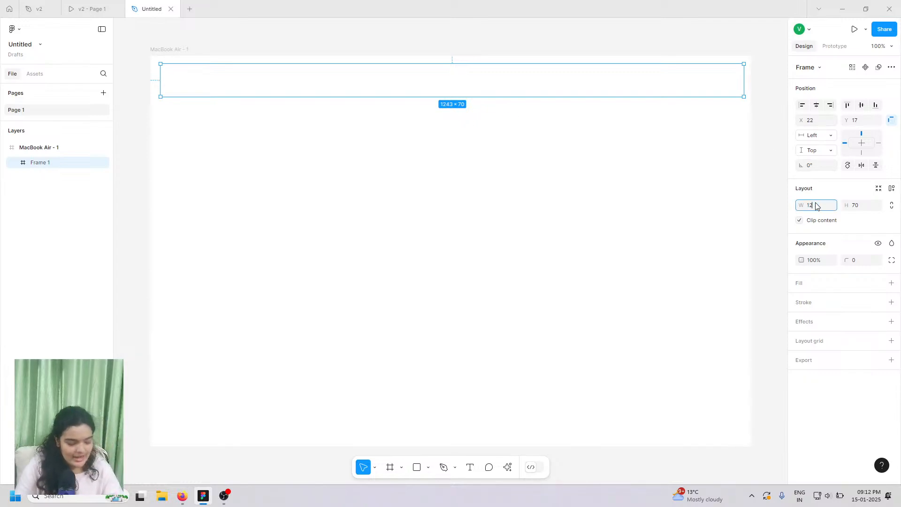
type("34")
key("Return")
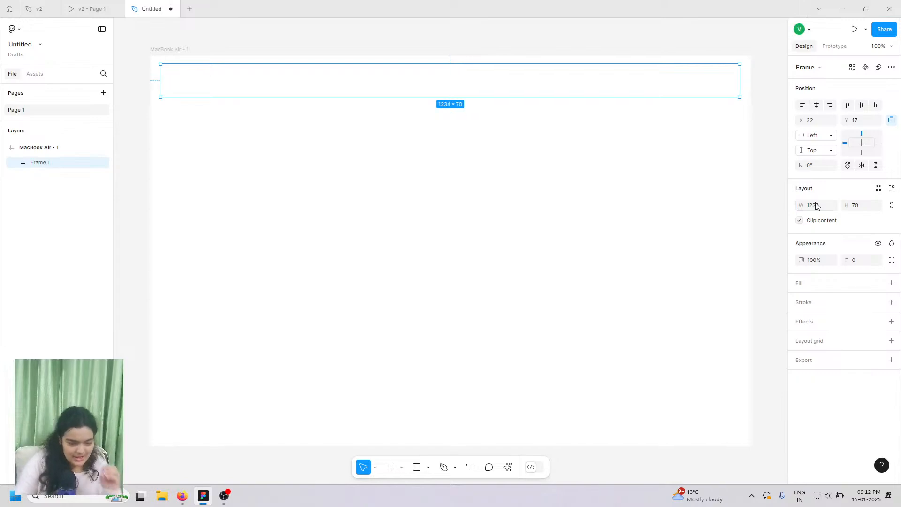
left_click(891, 284)
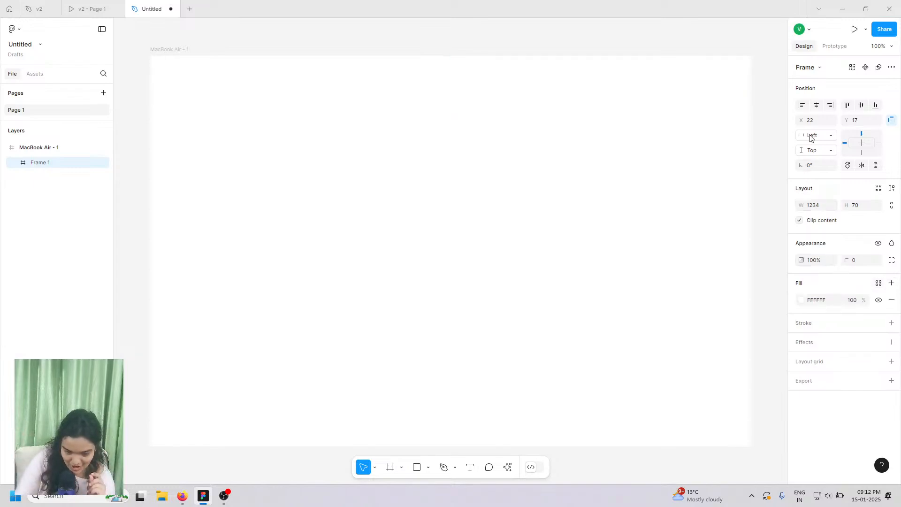
left_click(801, 301)
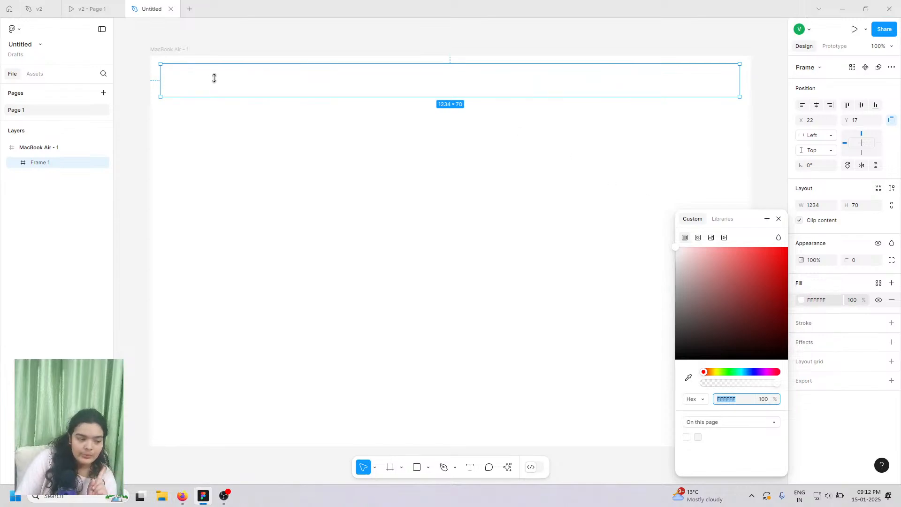
- After checking the prototype's bar colour, fill the top bar frame with navy (000080) in Hex format
left_click(111, 9)
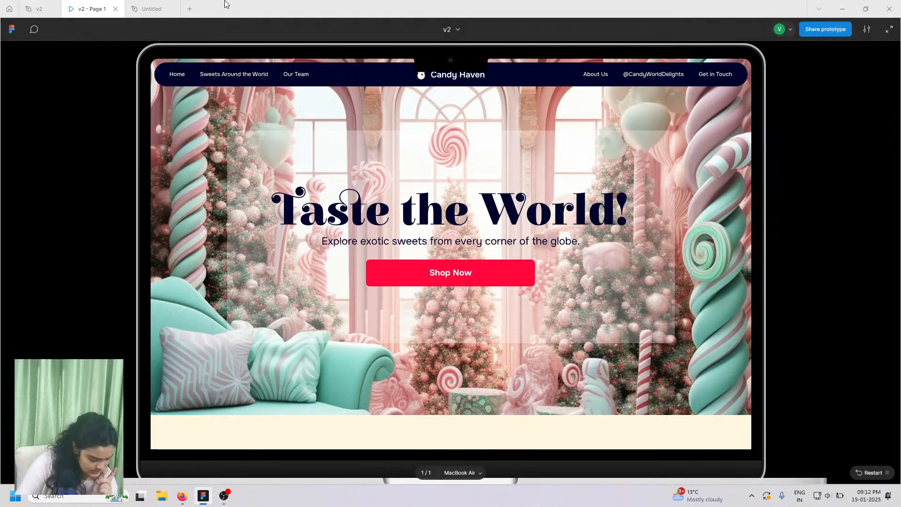
left_click(152, 7)
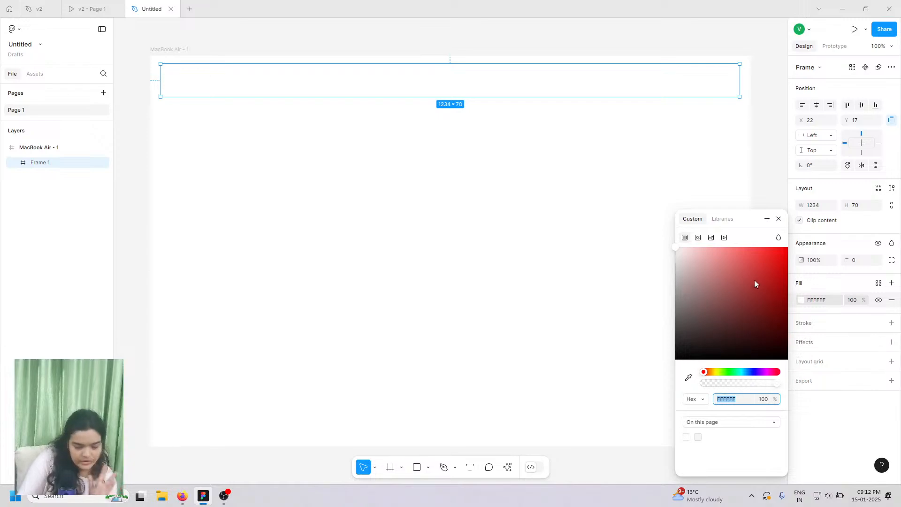
left_click(693, 400)
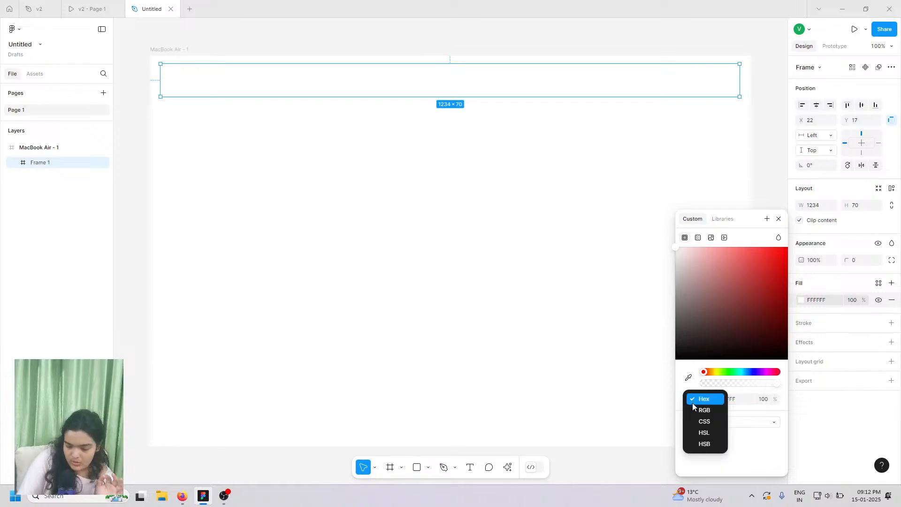
left_click(730, 441)
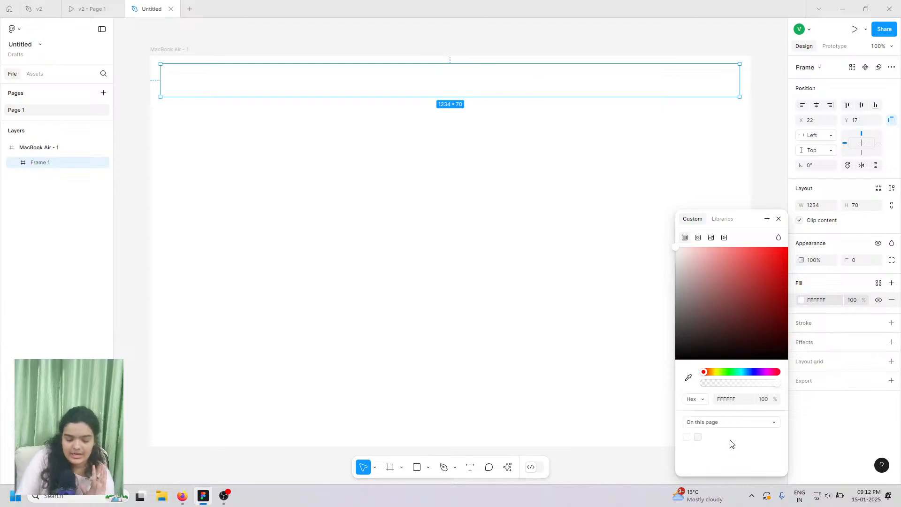
left_click(730, 400)
type("navy")
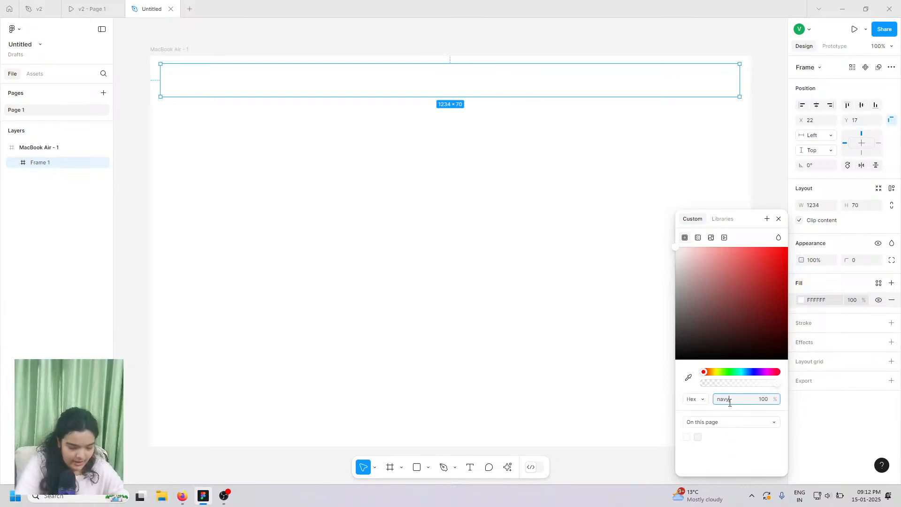
key("Return")
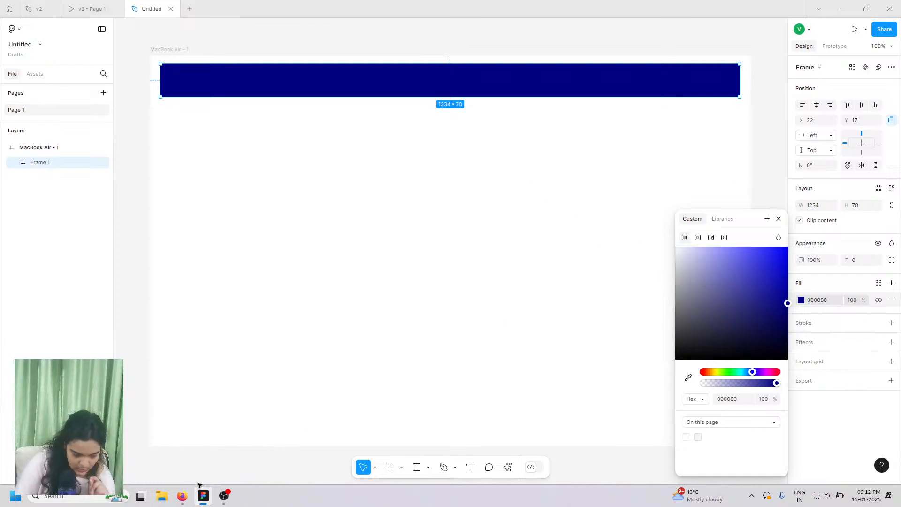
left_click(182, 497)
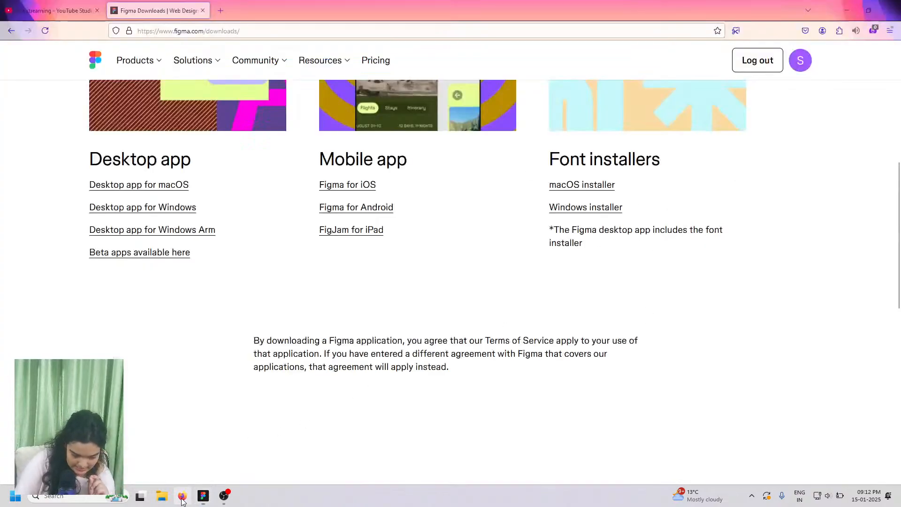
- Search the web for 'html colorss' and open the W3Schools HTML Colors colour names example
left_click(216, 7)
type("html")
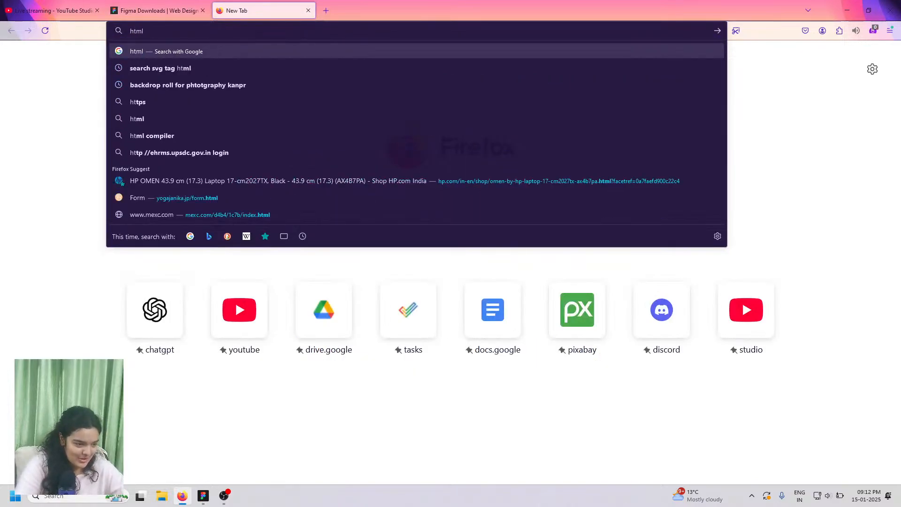
type(" col")
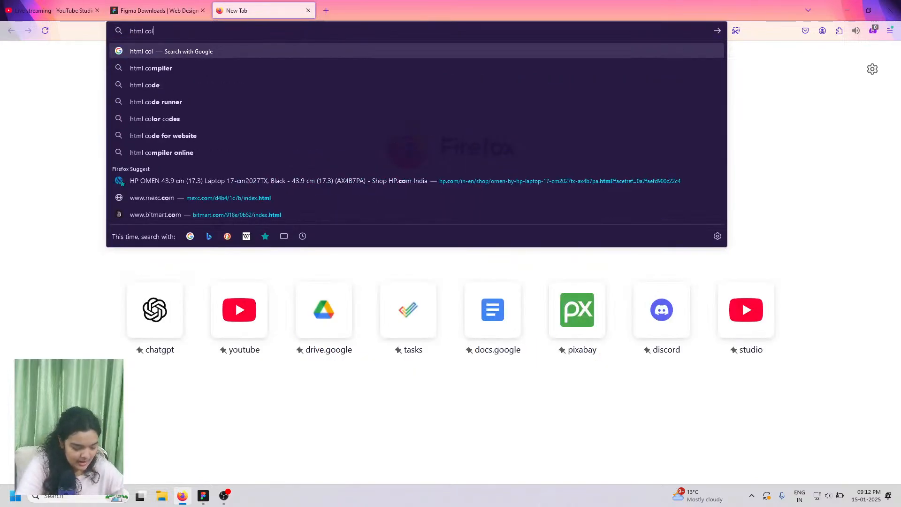
type("orss")
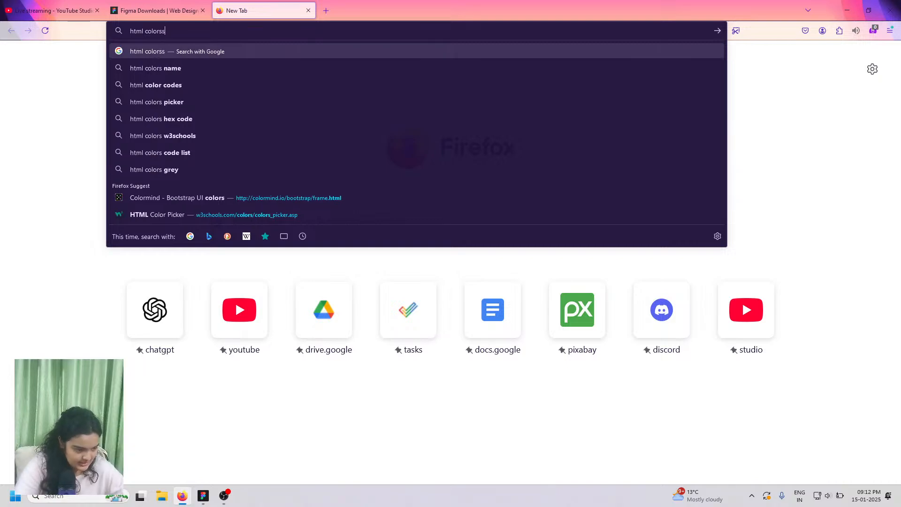
key("Return")
left_click(141, 159)
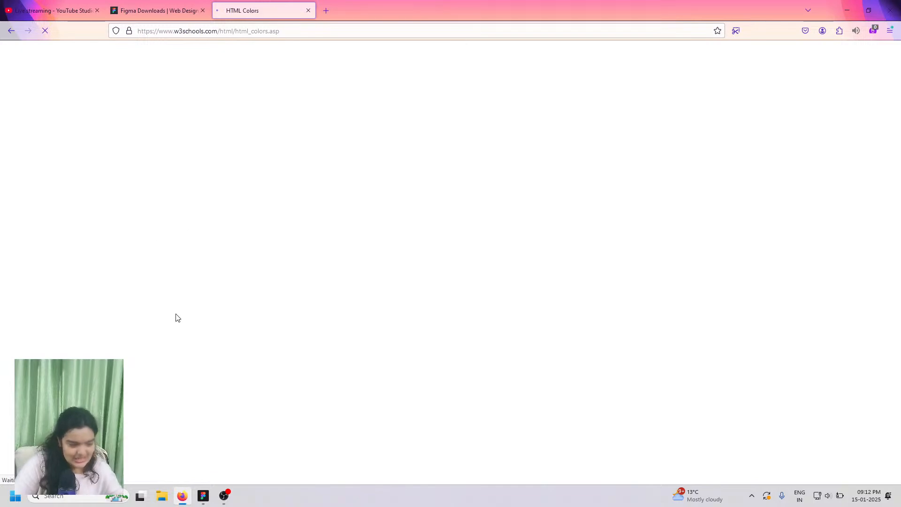
scroll(199, 329, "down", 2)
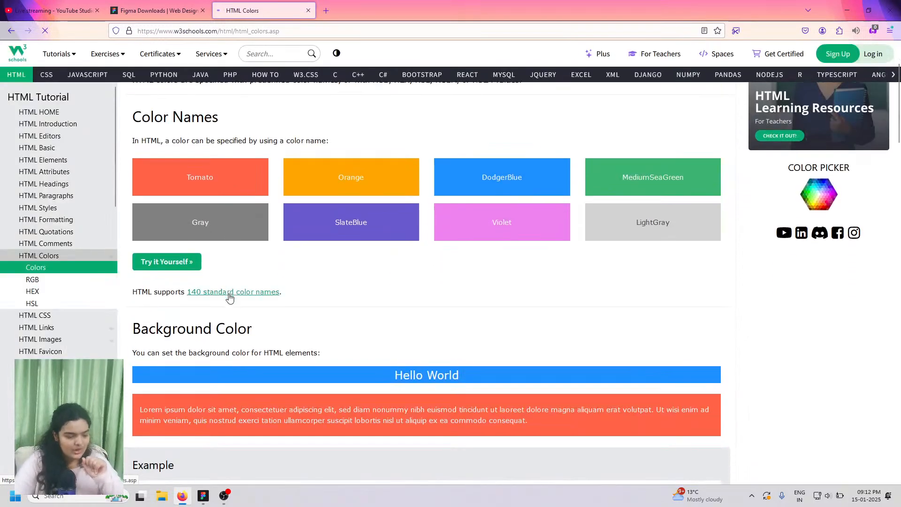
left_click(167, 262)
- Copy the colour name MediumSeaGreen from the Tryit Editor code and return to Figma
left_click(296, 6)
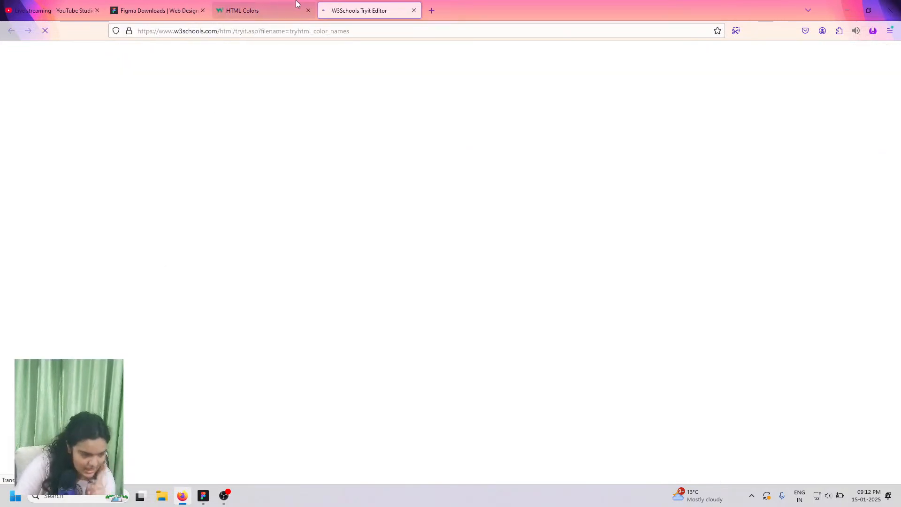
scroll(362, 273, "down", 8)
scroll(361, 272, "down", 15)
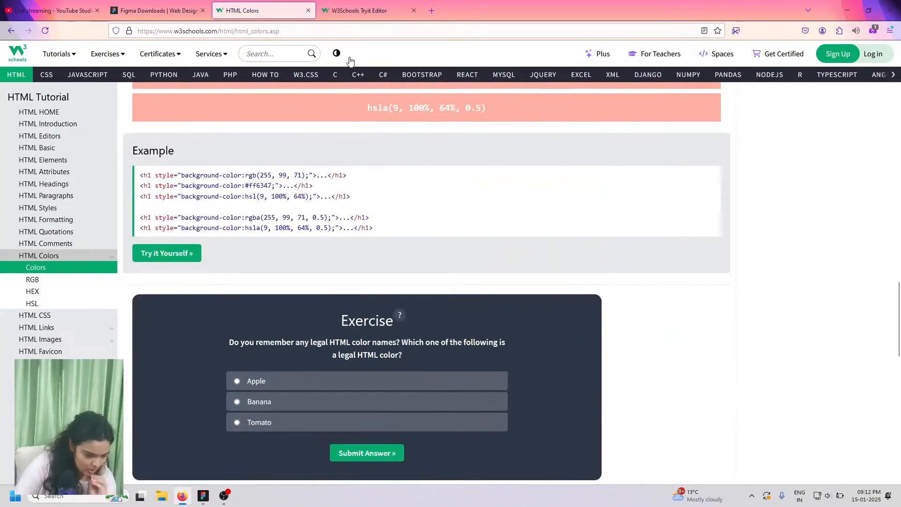
left_click(359, 5)
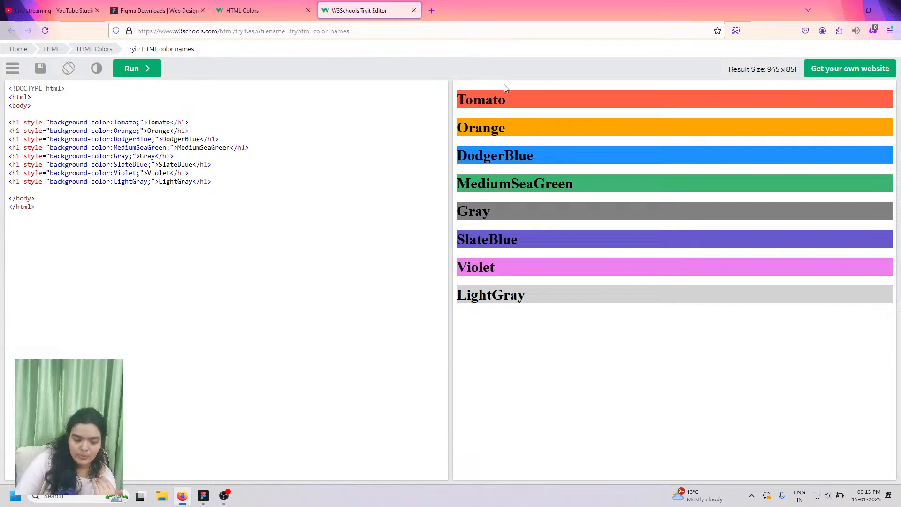
double_click(122, 123)
double_click(124, 131)
double_click(124, 139)
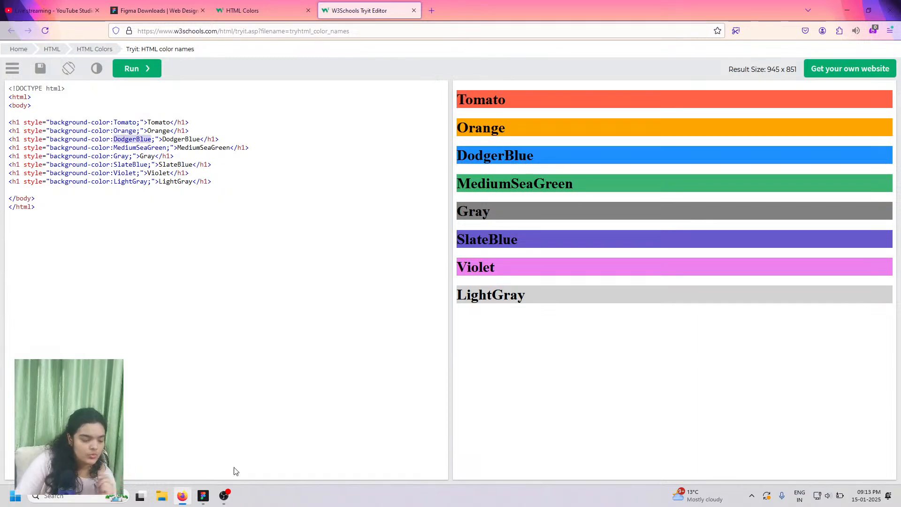
double_click(139, 148)
right_click(138, 150)
left_click(151, 159)
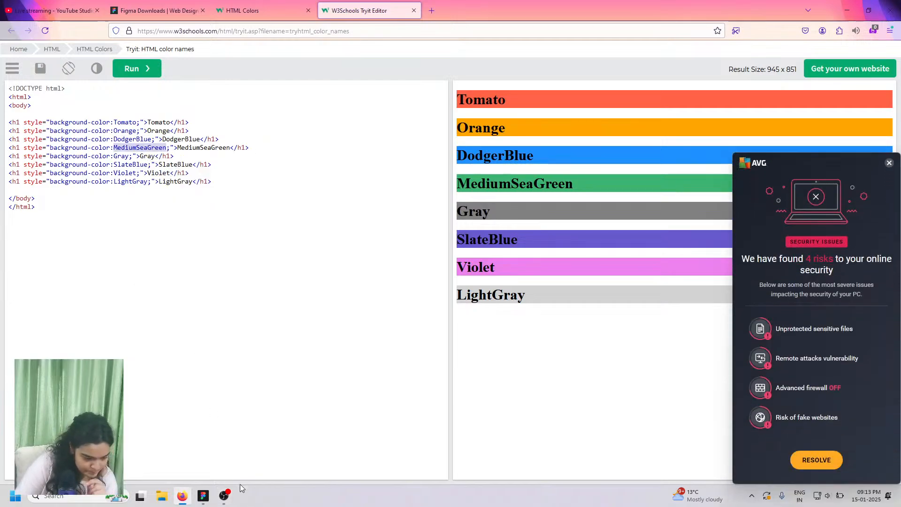
left_click(203, 496)
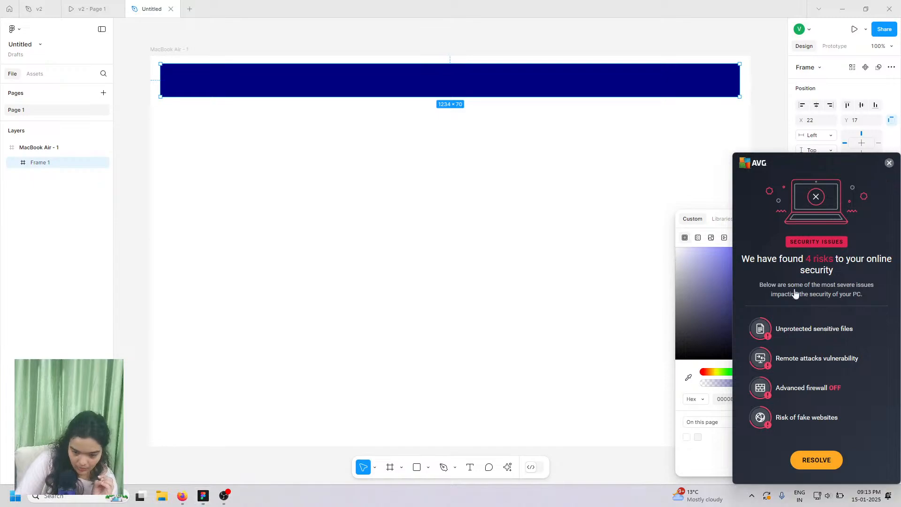
- Dismiss the antivirus popup and paste MediumSeaGreen over 000080, making the bar 3CB371
left_click(890, 163)
left_click(728, 399)
right_click(728, 400)
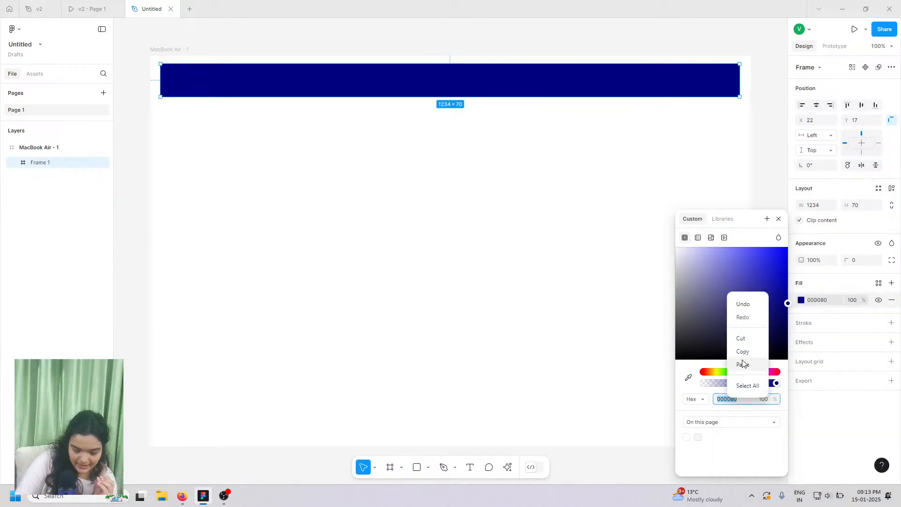
left_click(743, 364)
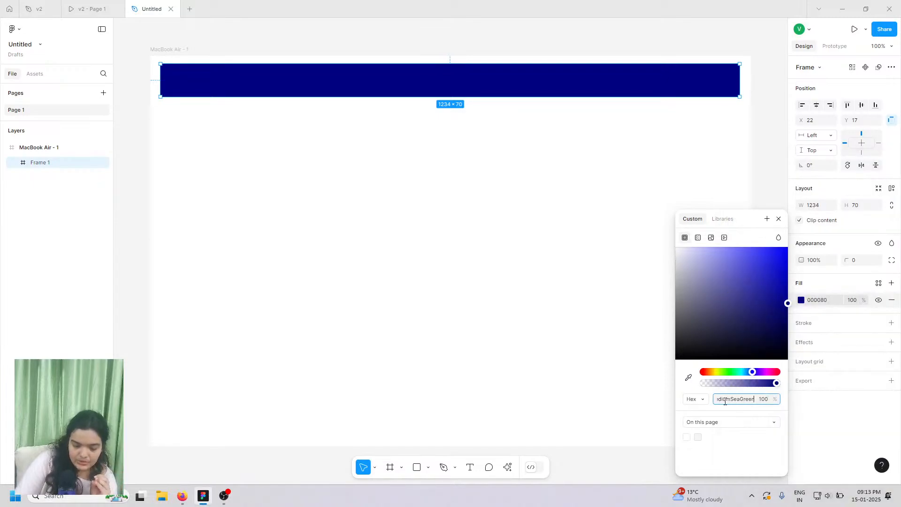
key("Return")
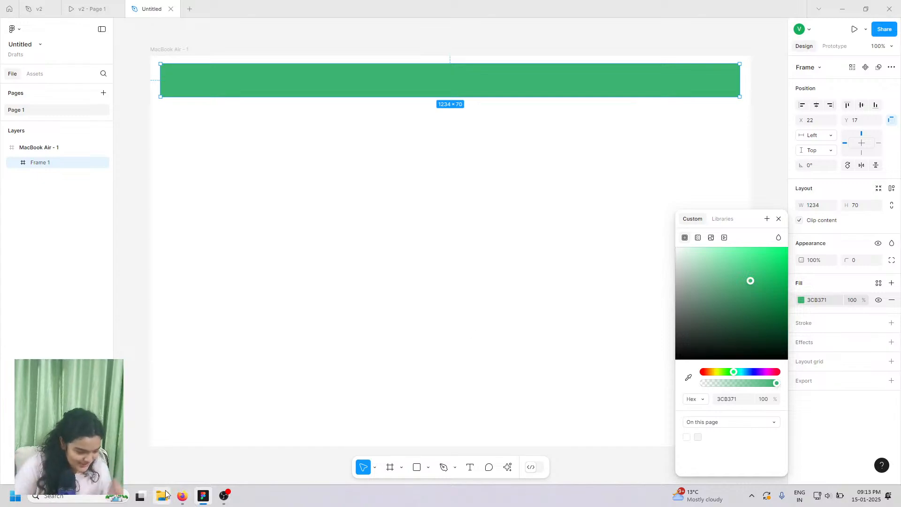
left_click(180, 496)
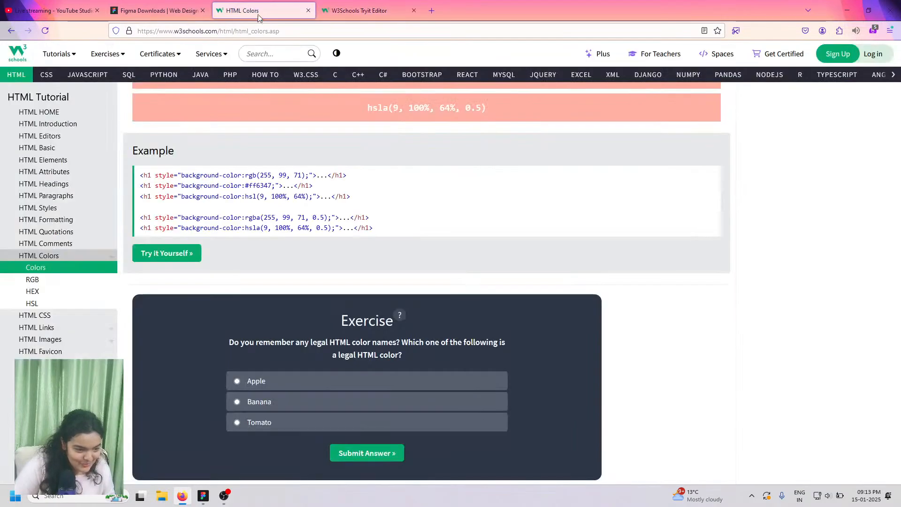
- Refine the Google search to find a complete HTML colour list
left_click(249, 10)
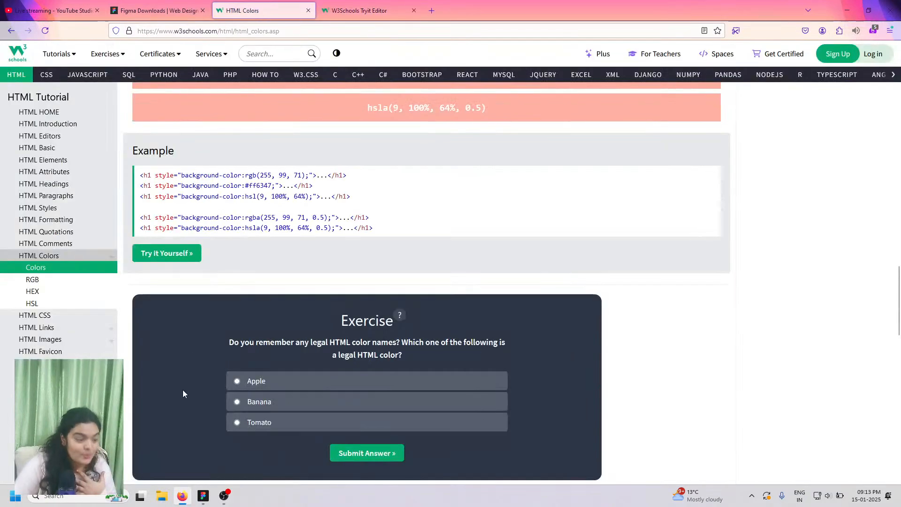
scroll(182, 390, "down", 10)
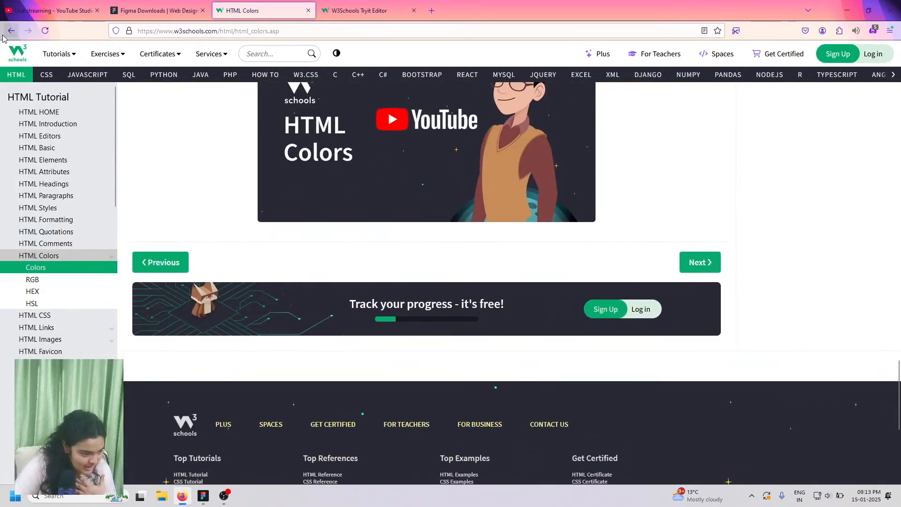
left_click(11, 30)
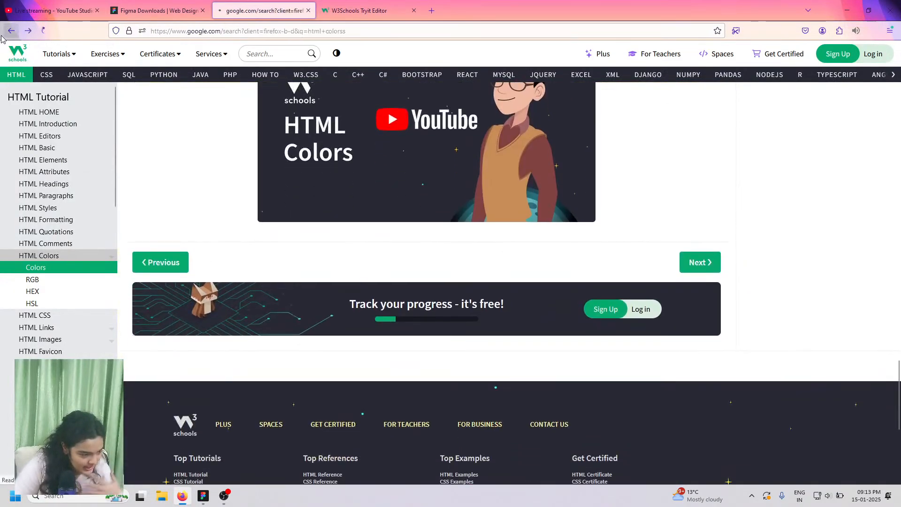
left_click(268, 69)
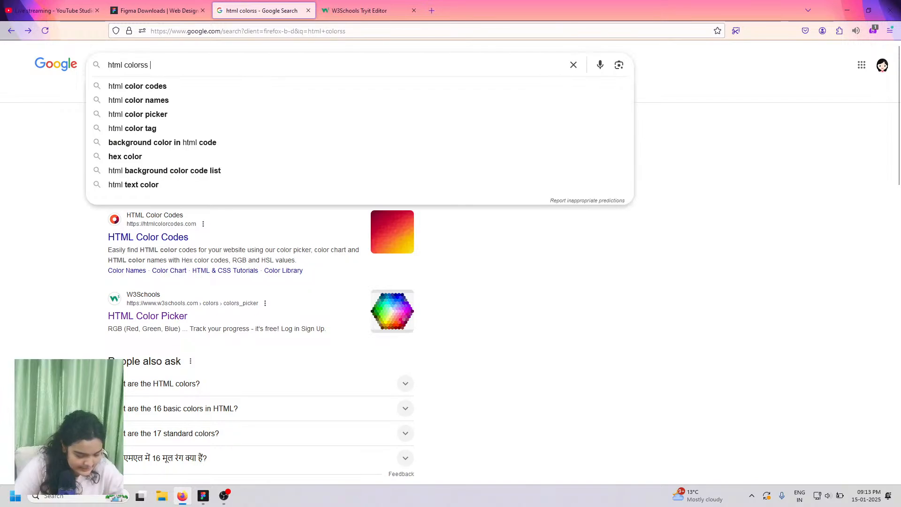
type("complete ")
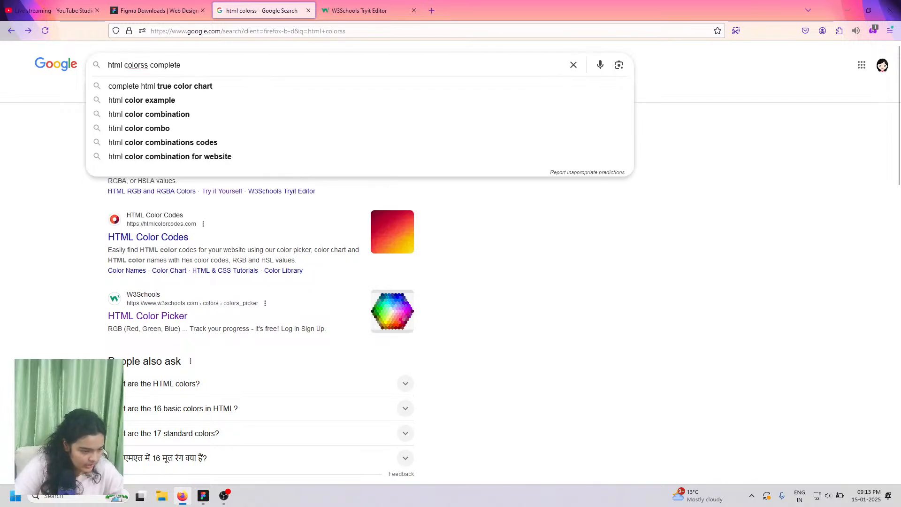
type(" list")
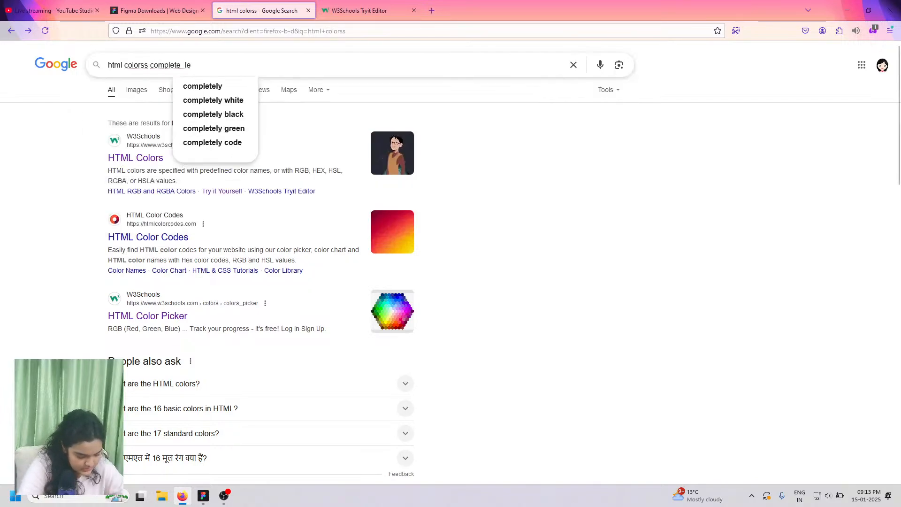
key("Return")
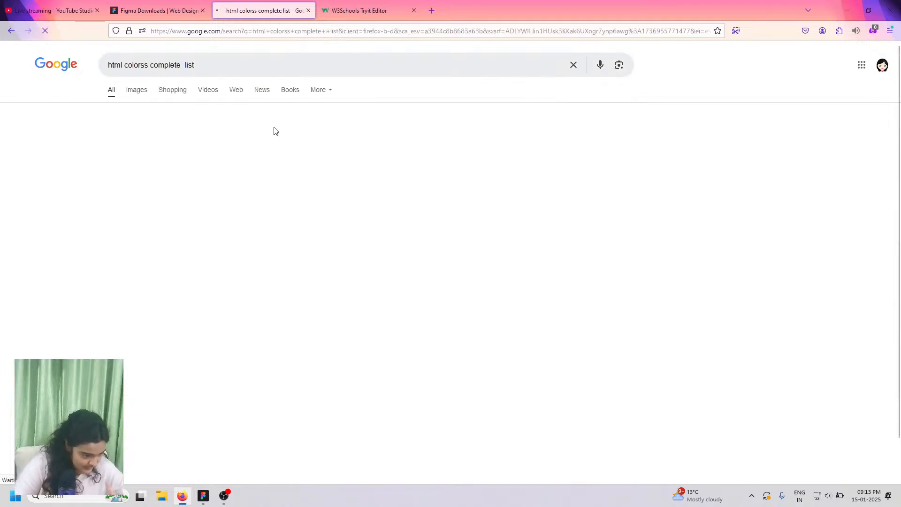
- Browse the results and open the W3Schools HTML Color Names reference page
scroll(187, 296, "down", 5)
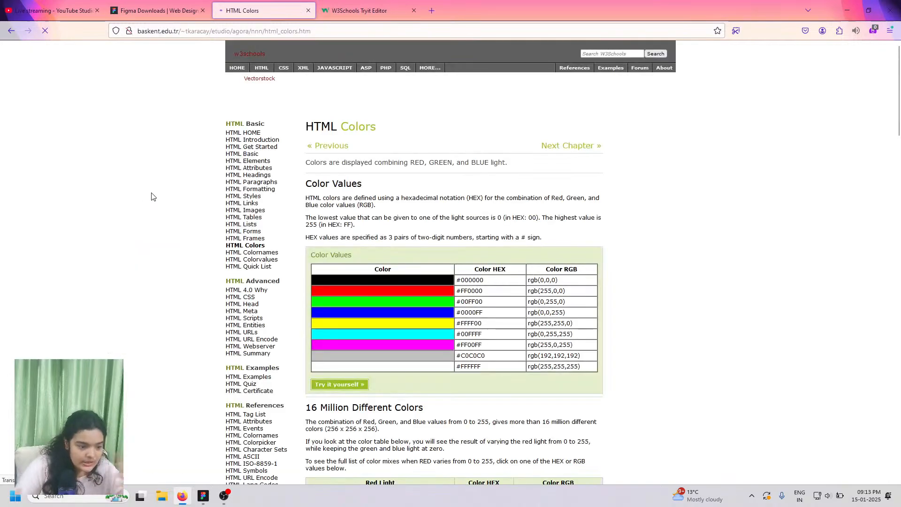
scroll(533, 368, "down", 9)
scroll(532, 368, "down", 15)
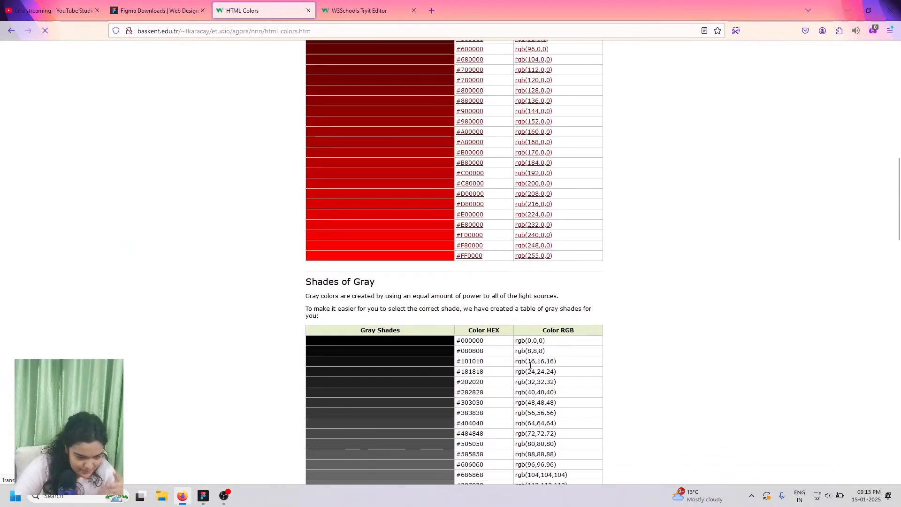
scroll(531, 367, "down", 15)
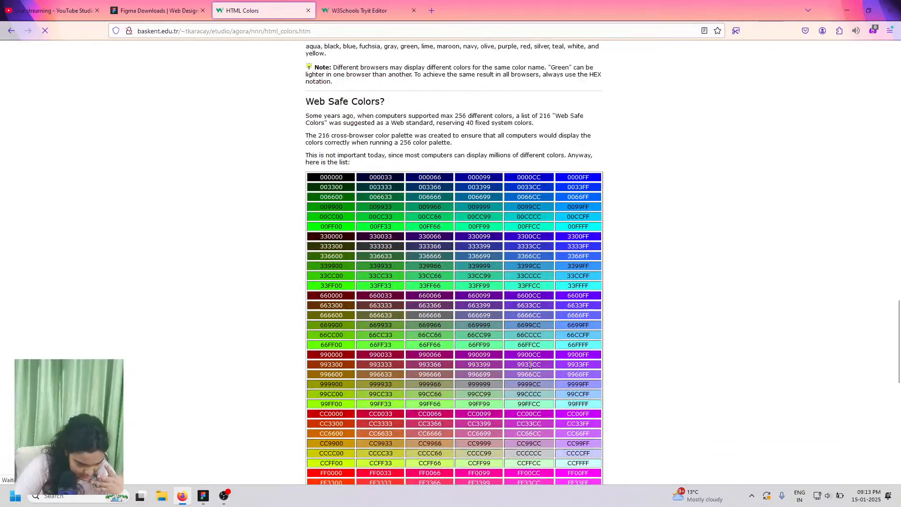
left_click(11, 31)
scroll(292, 250, "down", 5)
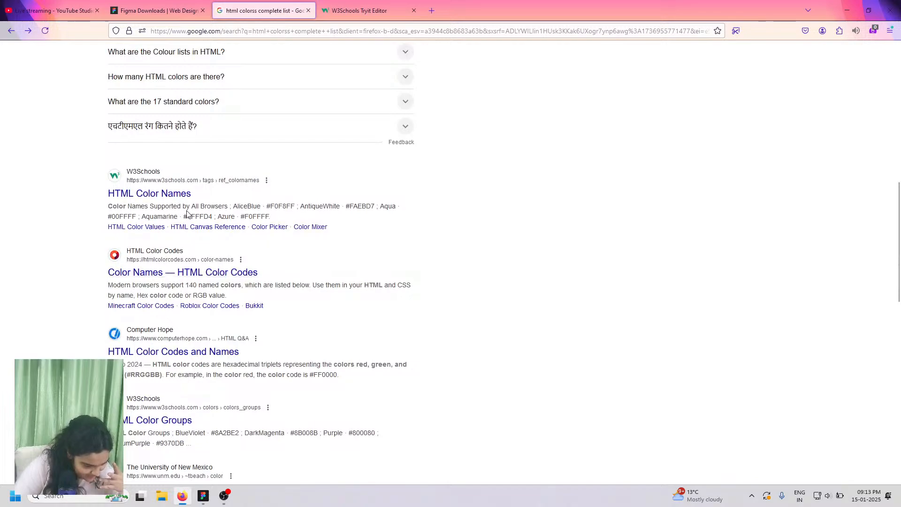
left_click(165, 193)
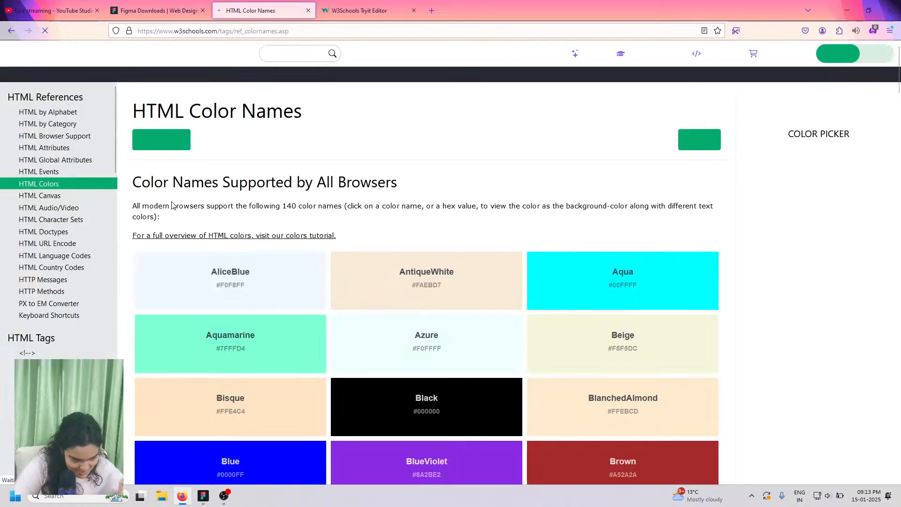
scroll(259, 258, "down", 3)
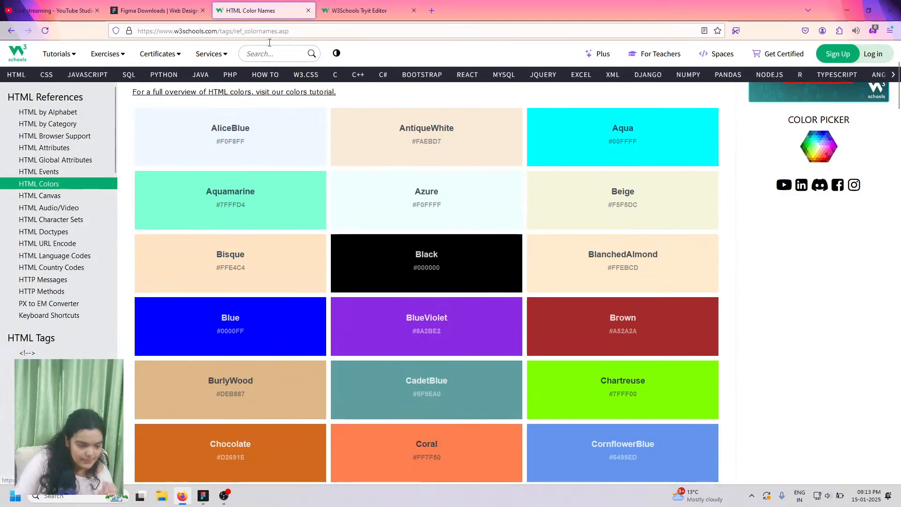
- Copy the HTML Color Names page URL and post it in the YouTube Studio live chat
left_click(220, 34)
right_click(228, 33)
left_click(240, 88)
left_click(52, 11)
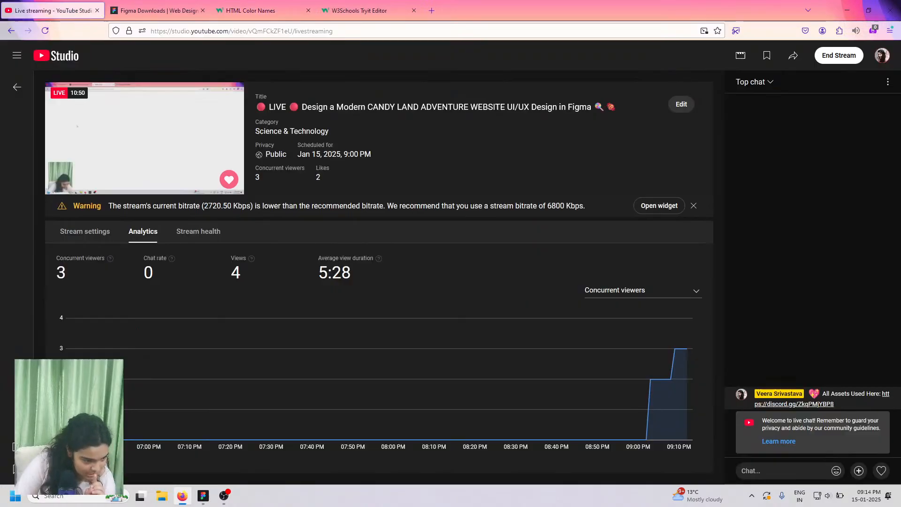
right_click(788, 470)
left_click(825, 334)
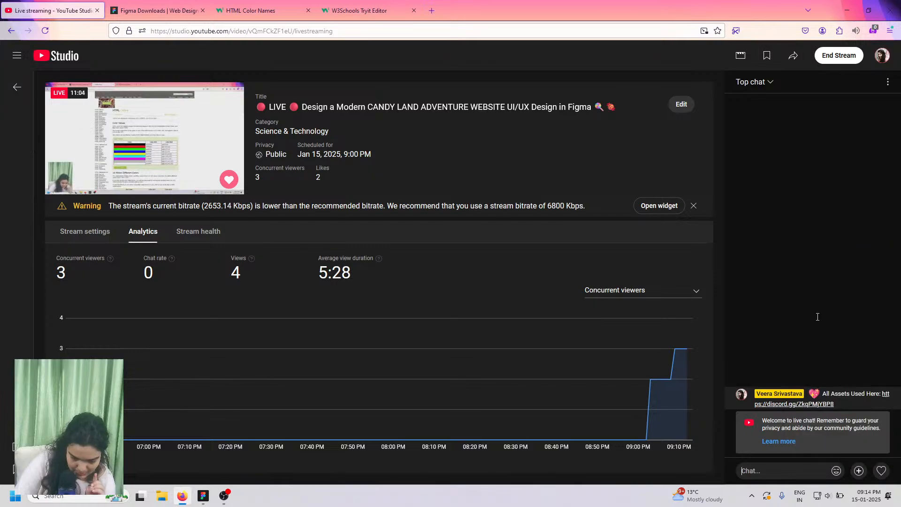
key("Return")
- Find MidnightBlue (#191970) in the colour names grid, open it and select its name
left_click(229, 4)
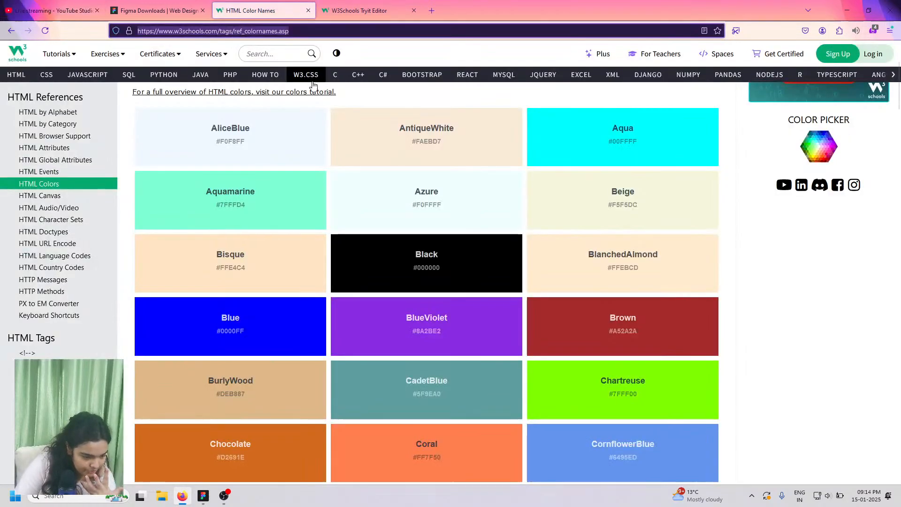
scroll(410, 309, "down", 5)
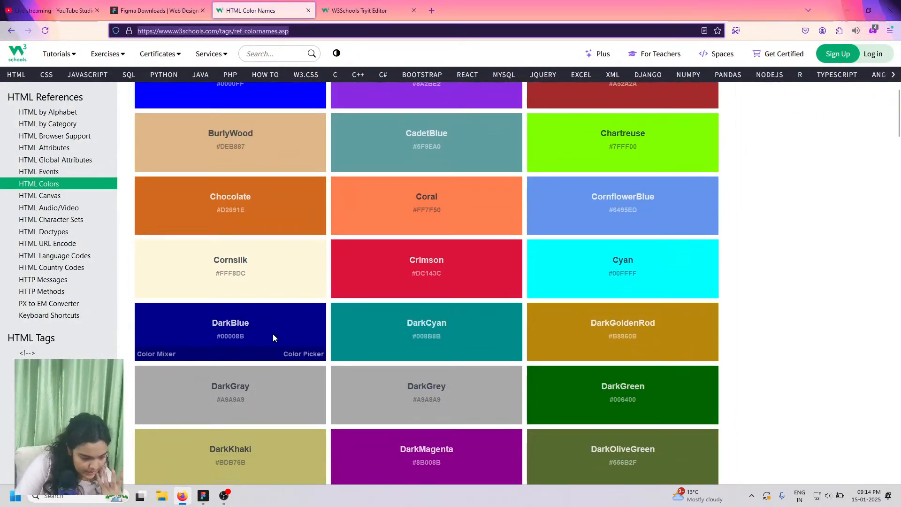
scroll(272, 334, "down", 9)
scroll(256, 288, "down", 15)
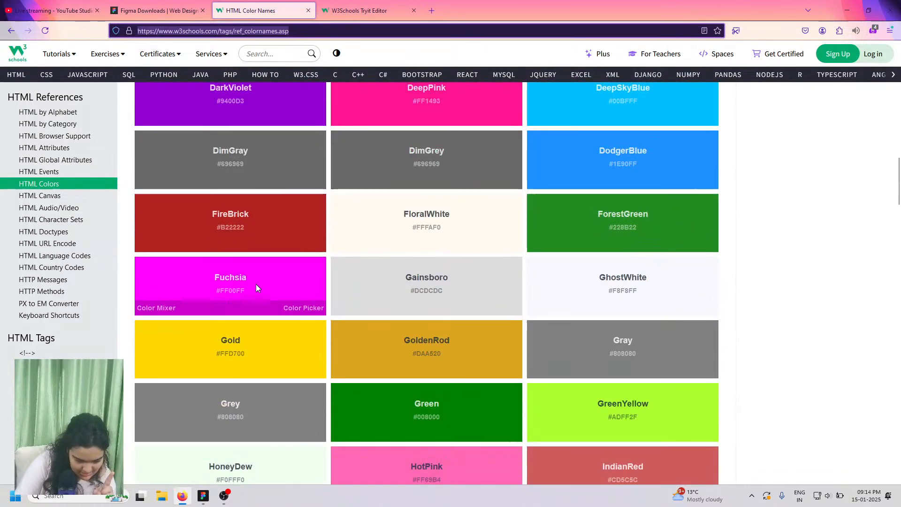
scroll(308, 292, "down", 7)
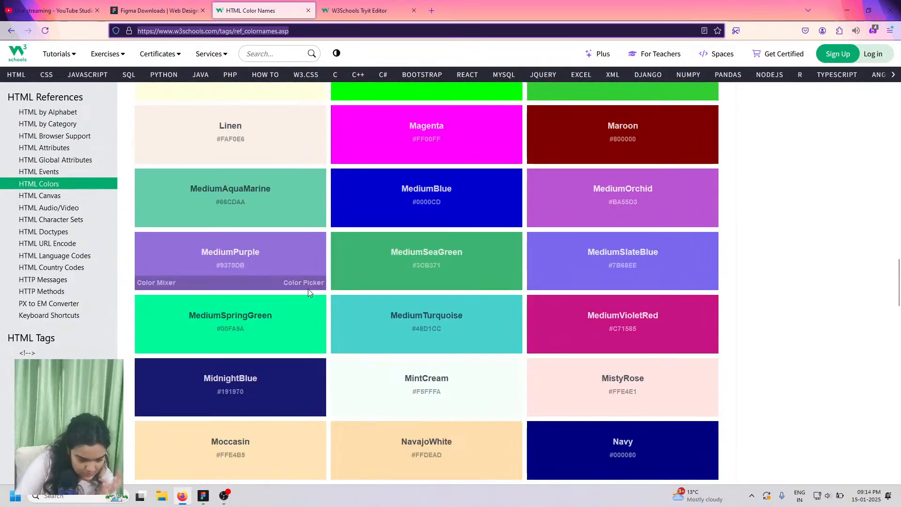
scroll(278, 270, "down", 3)
scroll(277, 271, "down", 9)
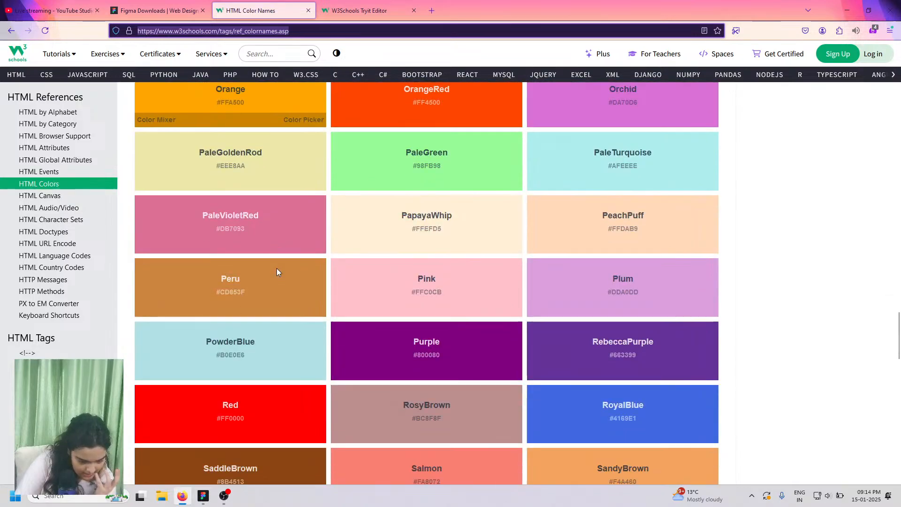
scroll(276, 273, "up", 6)
scroll(233, 269, "up", 6)
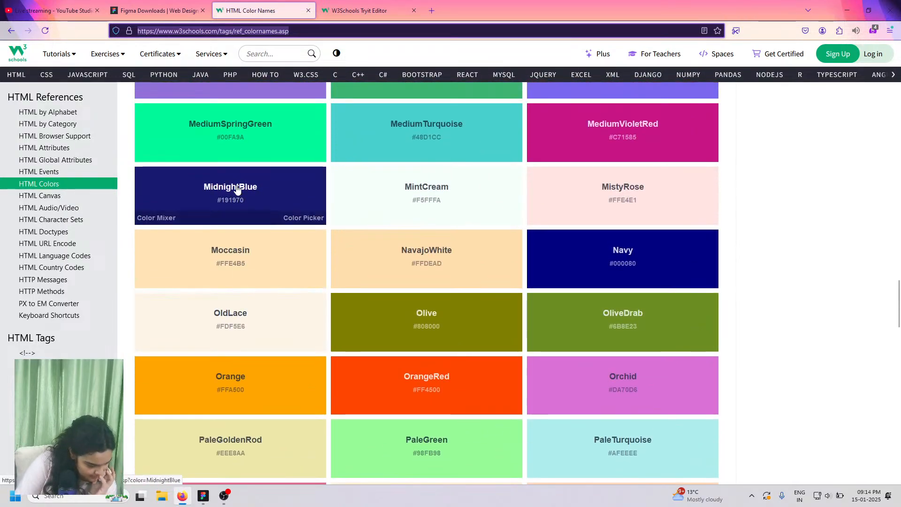
left_click(237, 189)
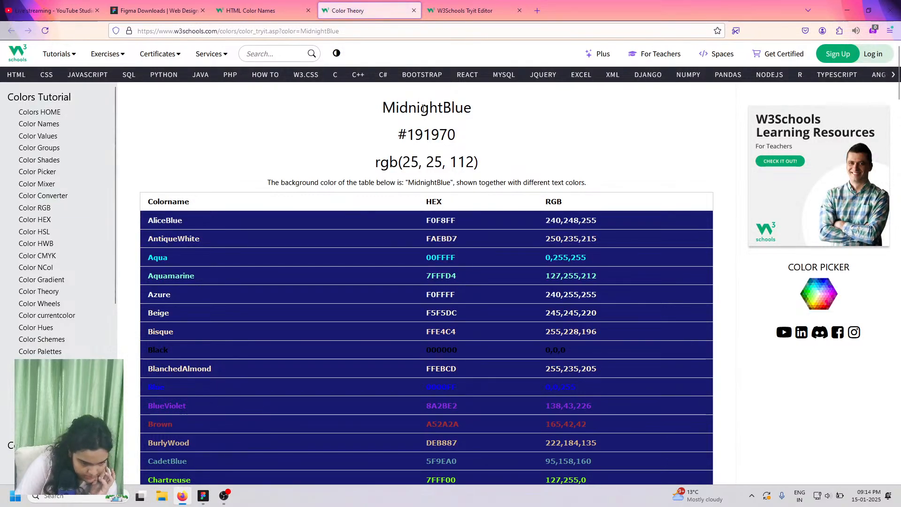
double_click(415, 104)
- Replace the bar's 3CB371 fill with pasted MidnightBlue, comparing against the Candy Haven prototype
left_click(206, 494)
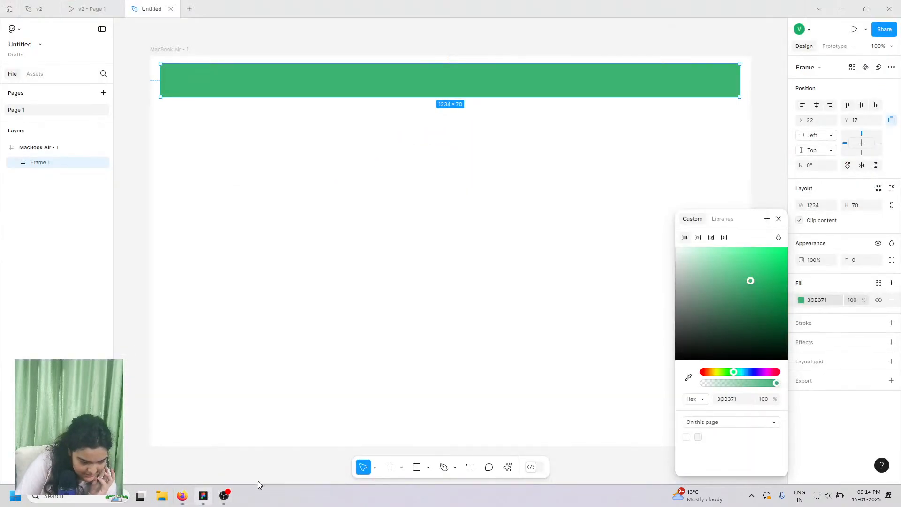
left_click(729, 400)
right_click(733, 399)
left_click(753, 366)
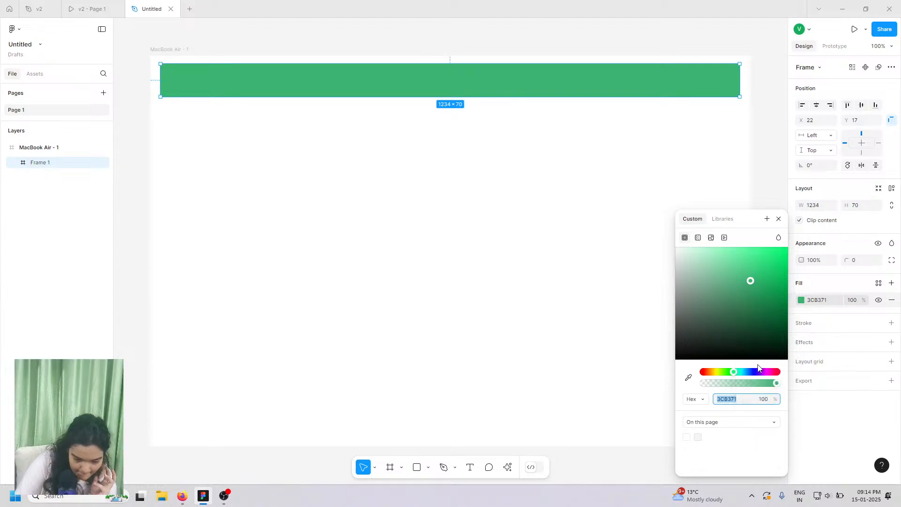
key("Return")
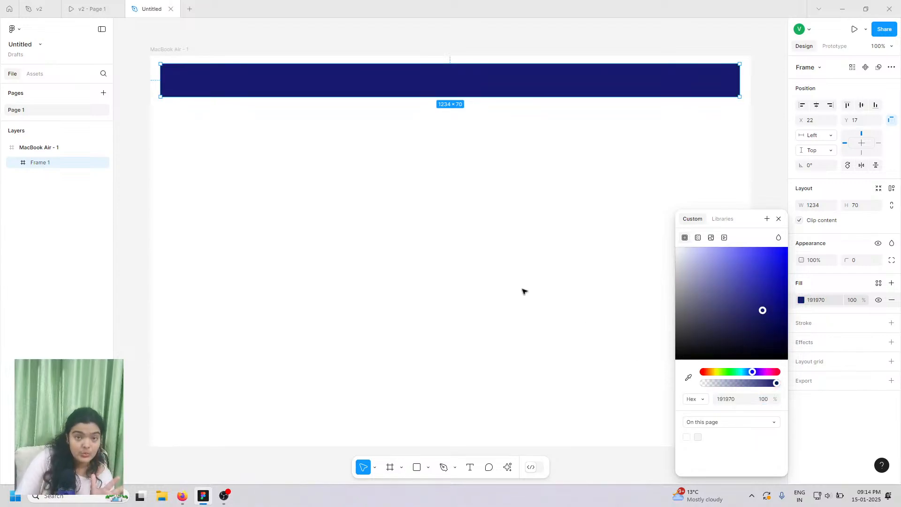
left_click(120, 9)
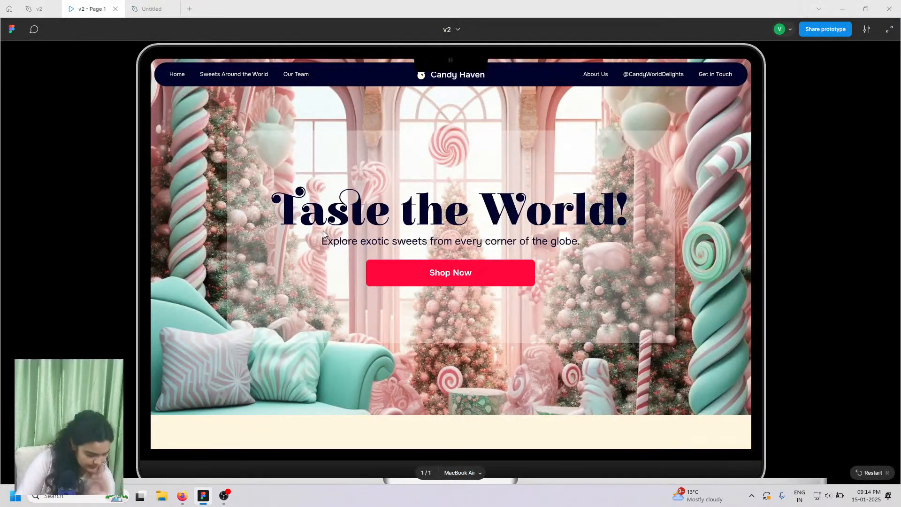
left_click(155, 9)
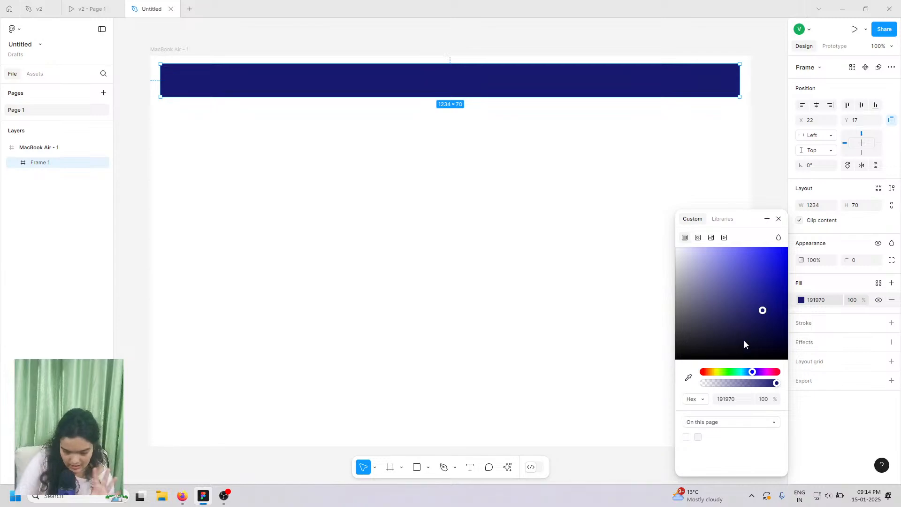
- Darken the fill to 01013F, set corner radius 59, centre horizontally and nudge to Y 23
mouse_move(745, 344)
left_mouse_down()
mouse_move(771, 345)
mouse_move(782, 329)
mouse_move(787, 339)
left_mouse_up()
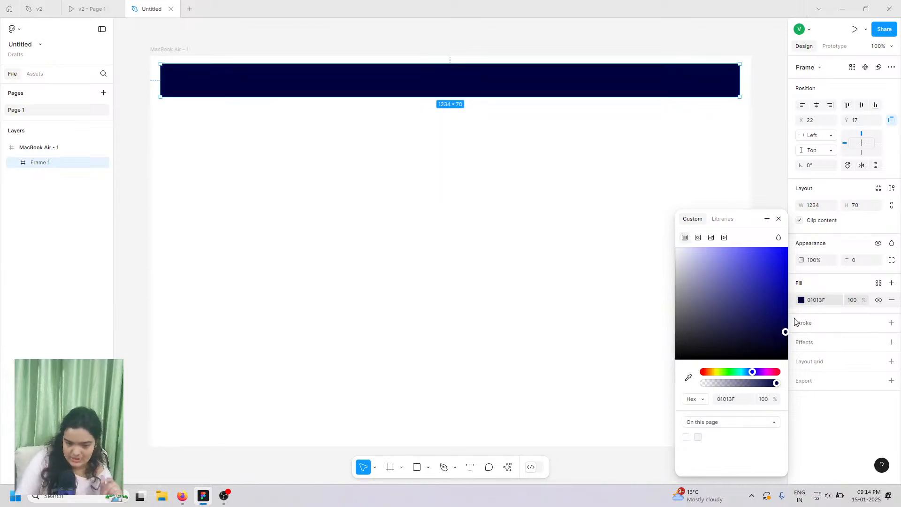
left_click_drag(851, 260, 493, 287)
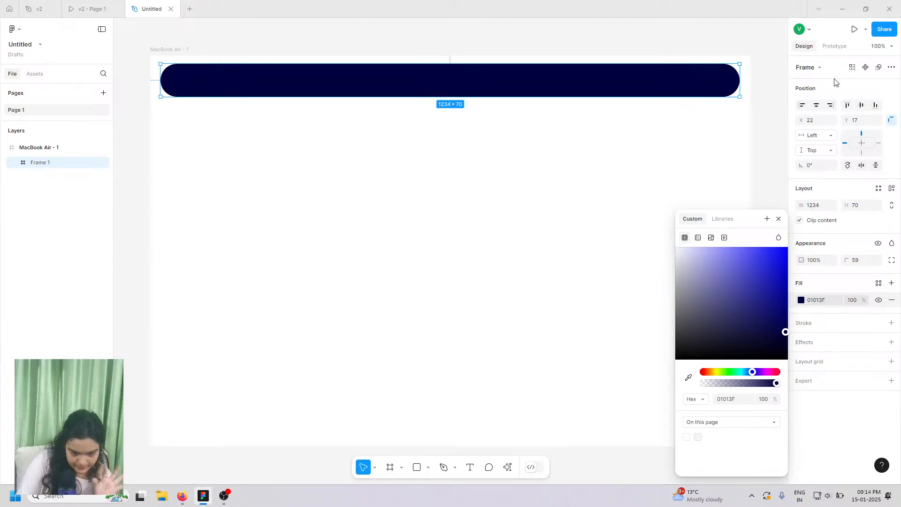
left_click(816, 105)
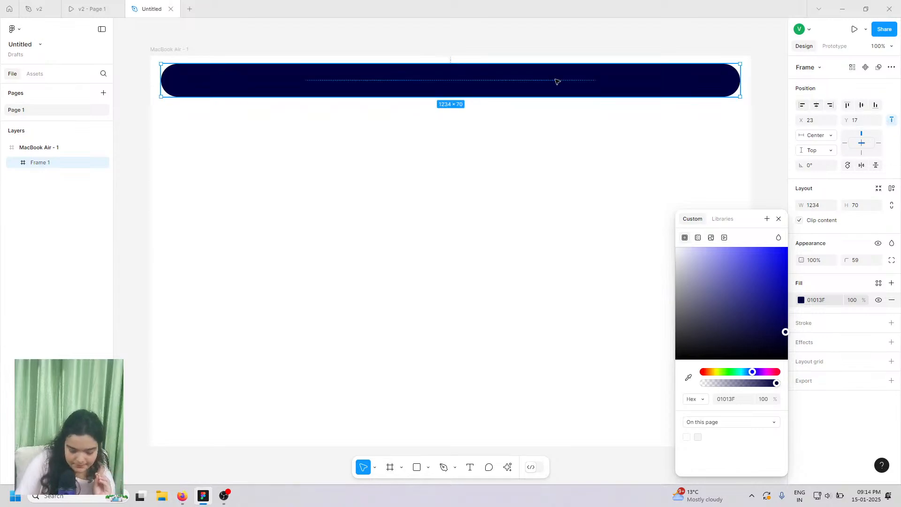
key("Down")
key("Down")
key("Down")
key("Down")
key("Down")
key("Down")
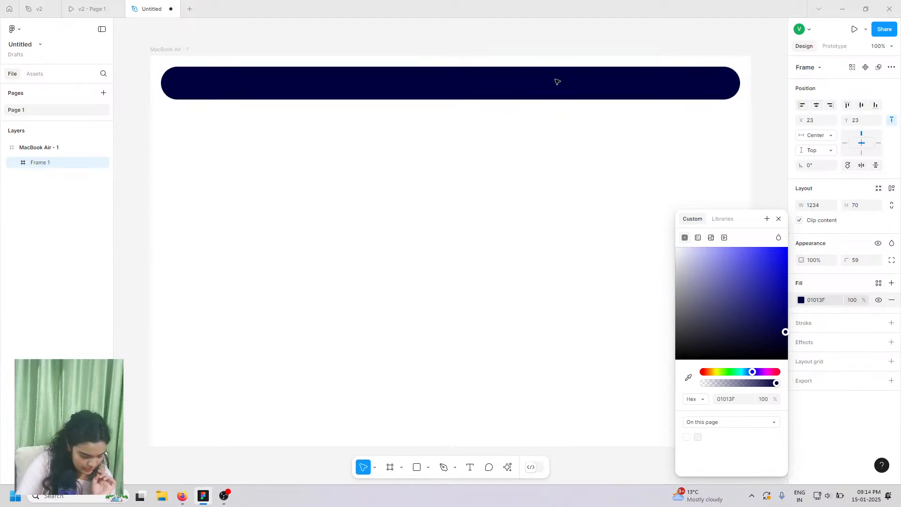
left_click(405, 187)
- Study the Candy Haven prototype's nav bar, then switch back to the Untitled design
left_click(89, 9)
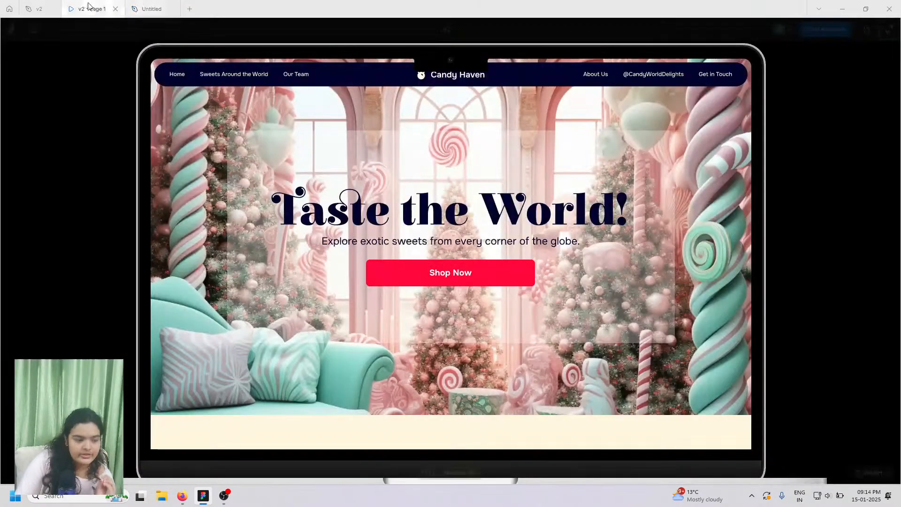
key("ctrl+Tab")
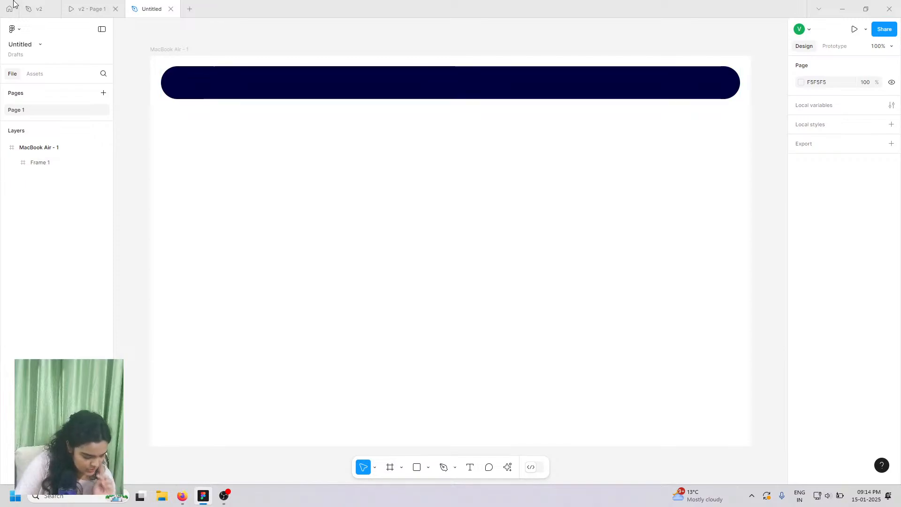
left_click(74, 4)
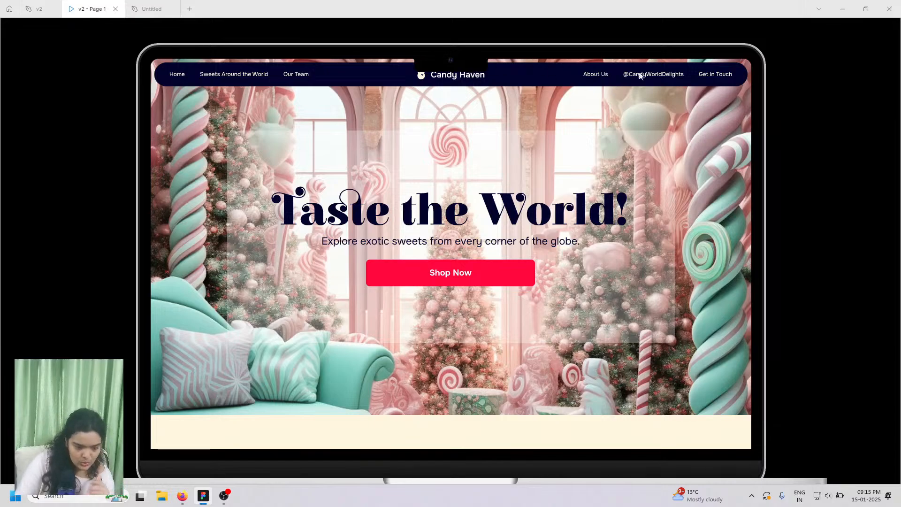
left_click(163, 4)
- Add a white 'Home' text label inside the left end of the navy bar, checking the prototype
left_click(468, 468)
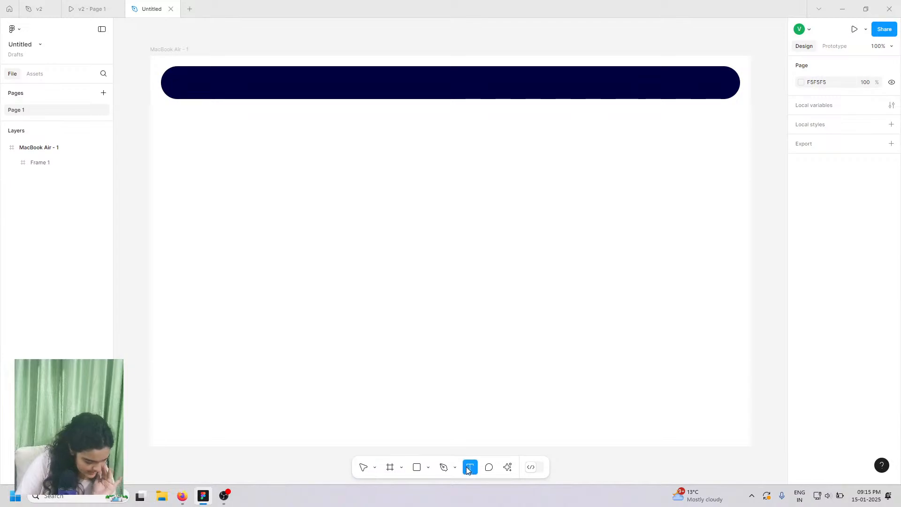
left_click(176, 85)
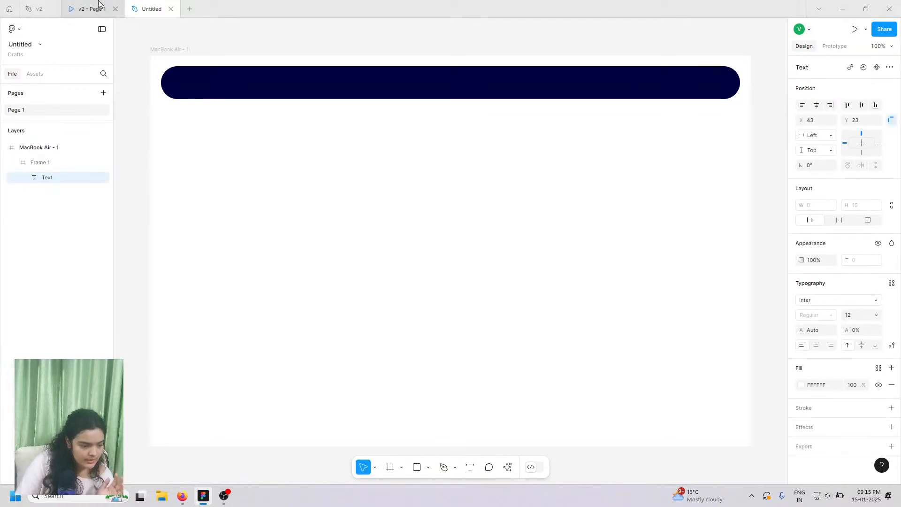
left_click(98, 7)
left_click(141, 4)
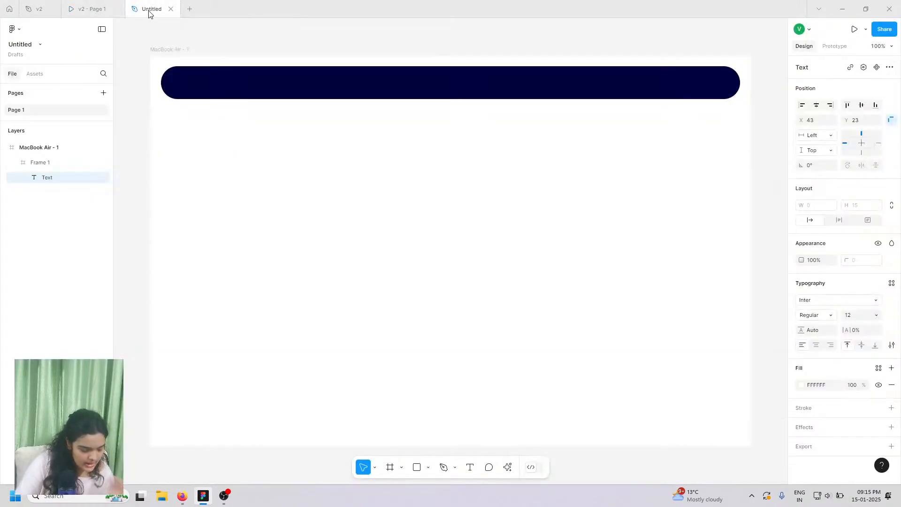
type("h")
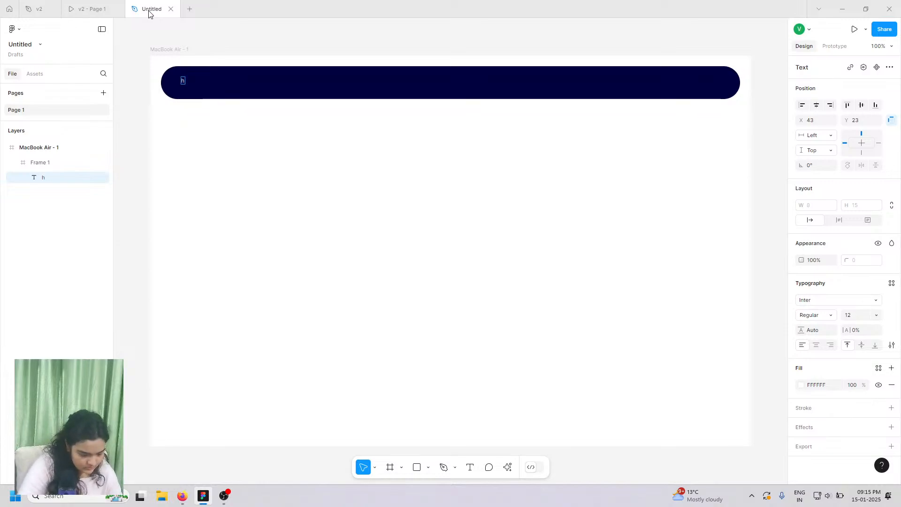
type("Home")
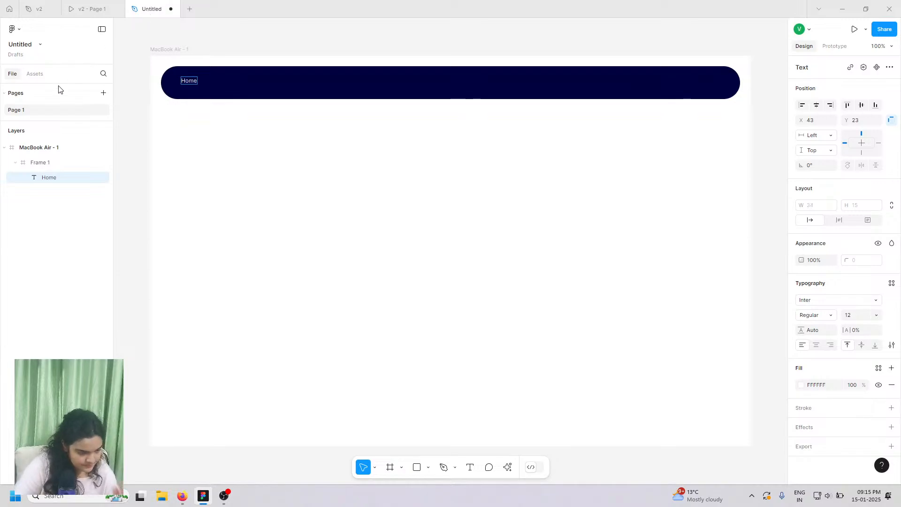
key("Escape")
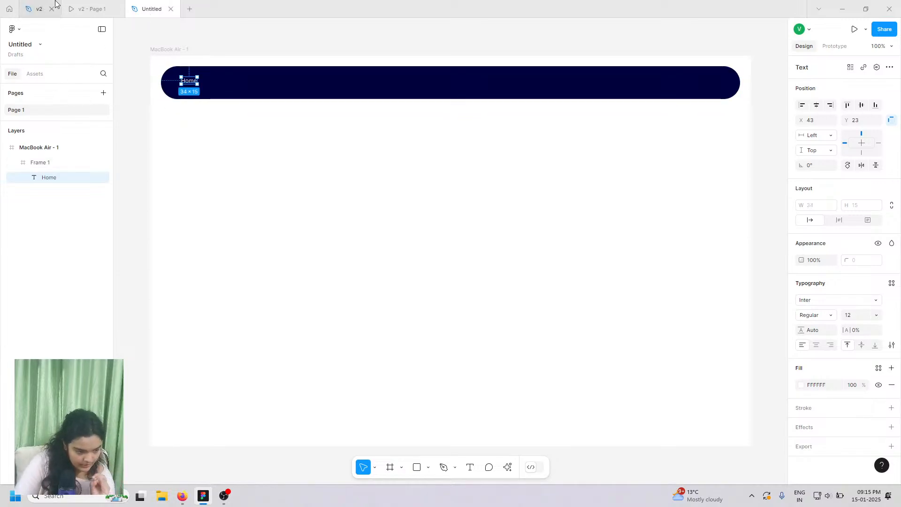
left_click(89, 6)
left_click(151, 9)
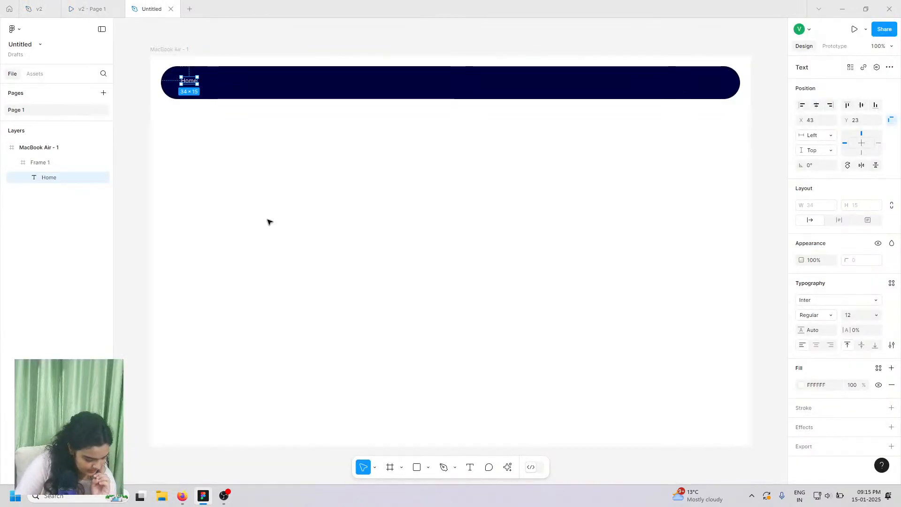
left_click(89, 8)
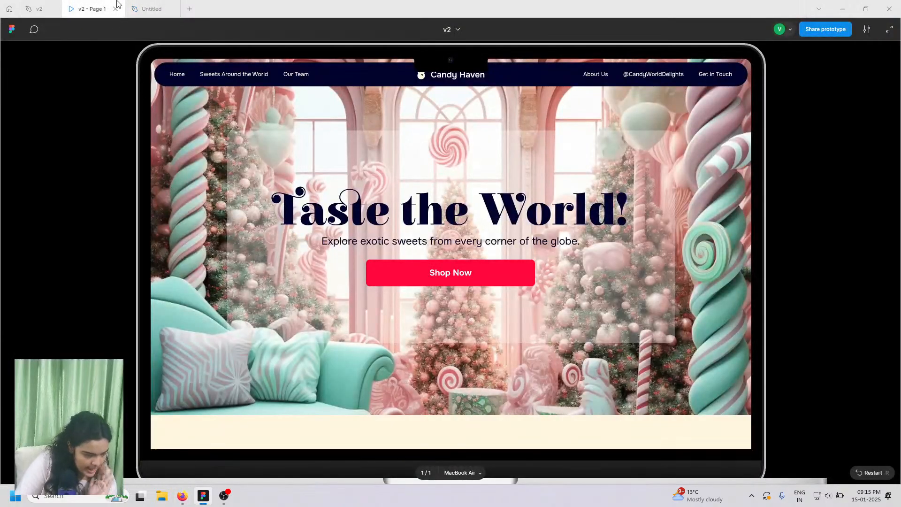
left_click(150, 8)
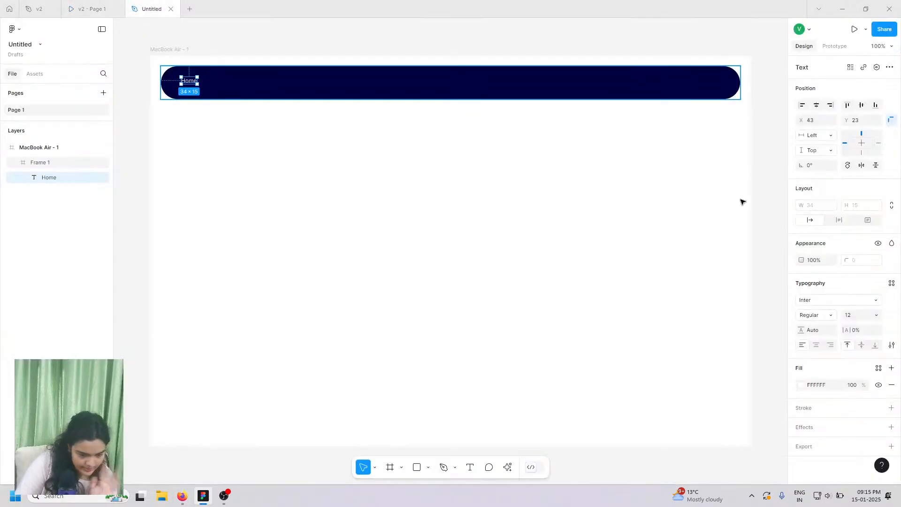
- Tint the Home label's fill to a pale cream (FDFFC9)
left_click(802, 386)
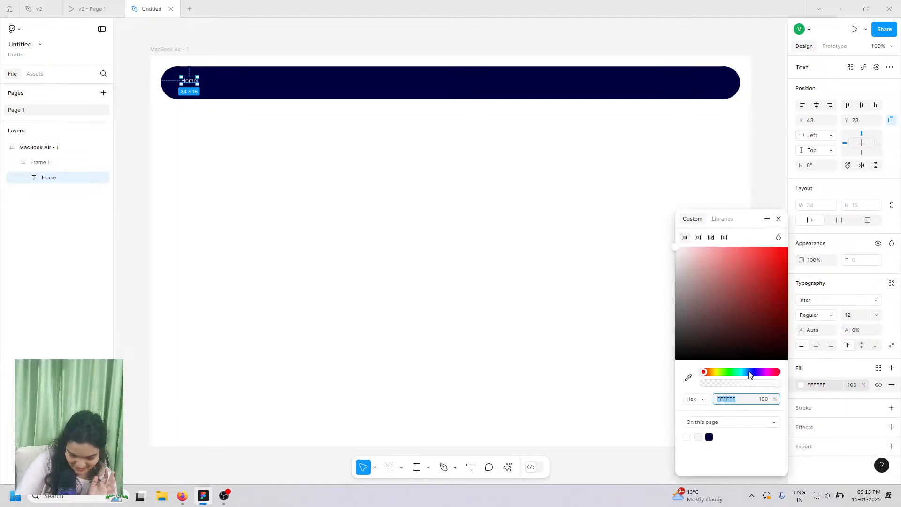
left_click_drag(710, 373, 717, 377)
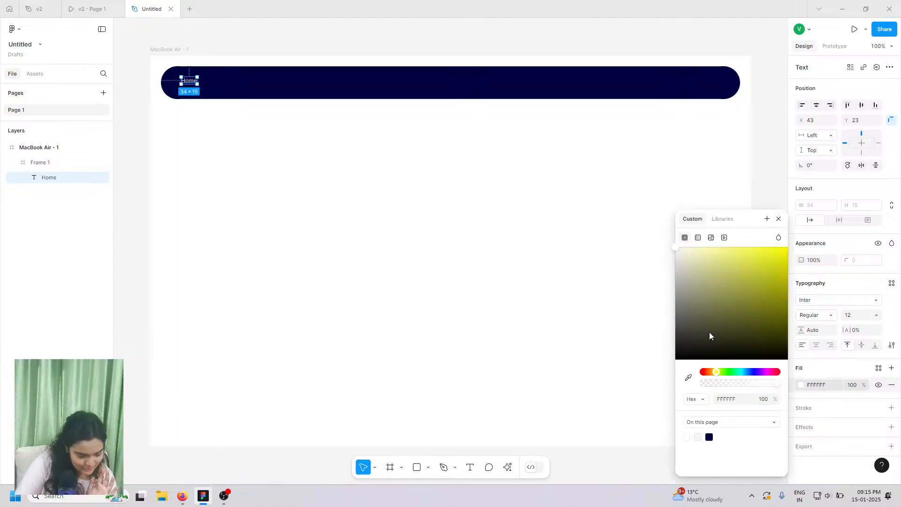
left_click_drag(710, 335, 699, 248)
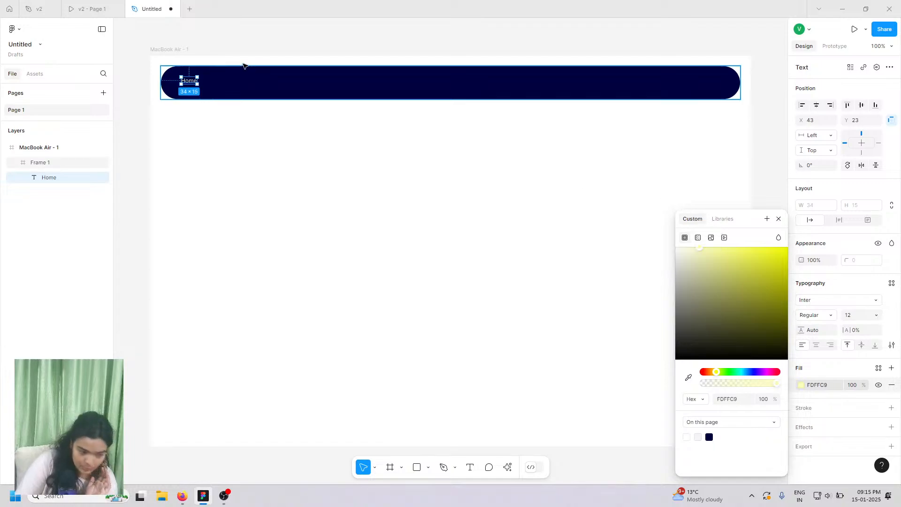
scroll(243, 66, "up", 5)
scroll(234, 65, "left", 5)
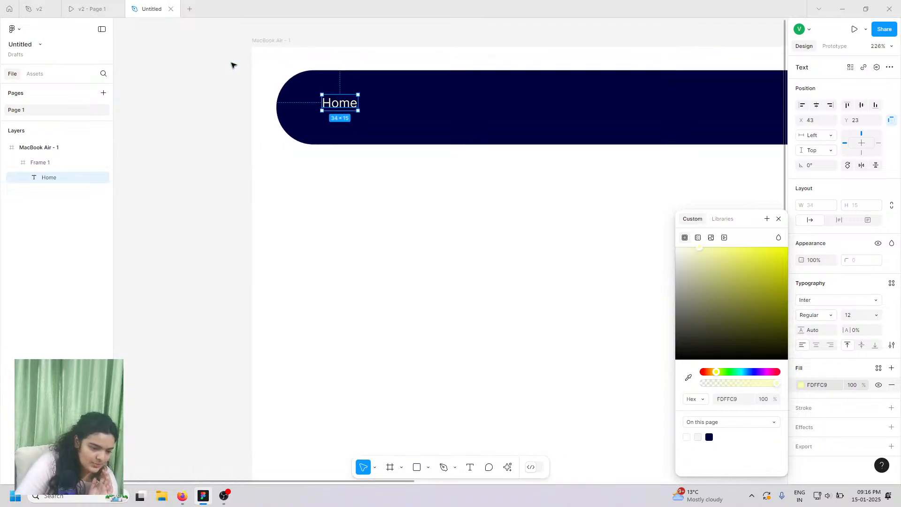
scroll(233, 65, "up", 4)
scroll(232, 64, "up", 3)
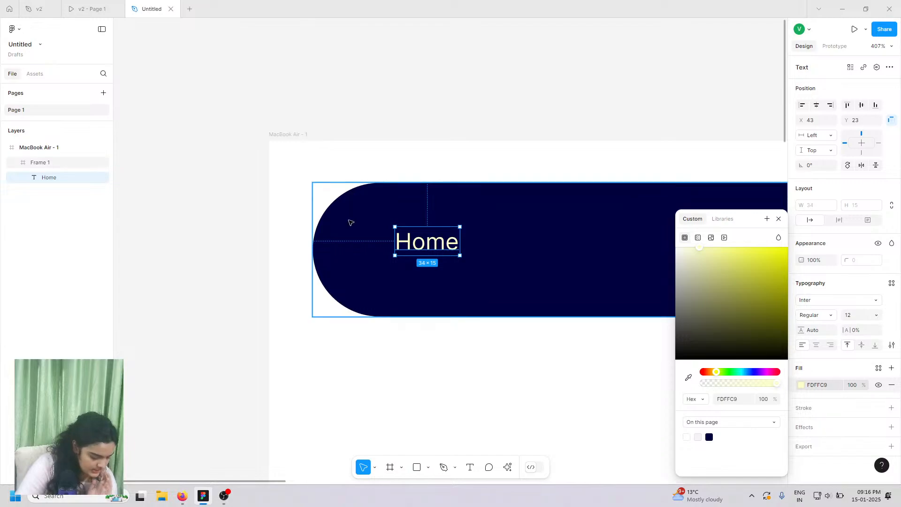
scroll(349, 223, "up", 5)
- Darken the navy bar frame's fill a little further
left_click(398, 230)
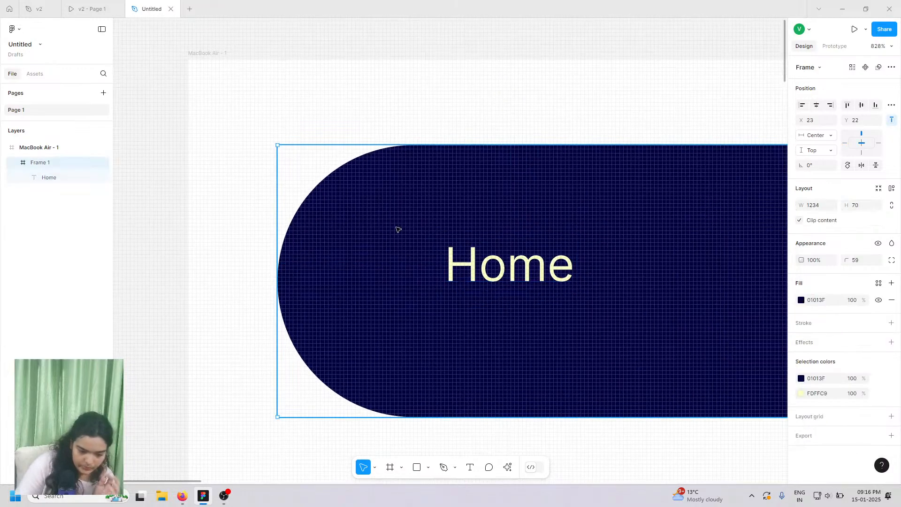
left_click(802, 302)
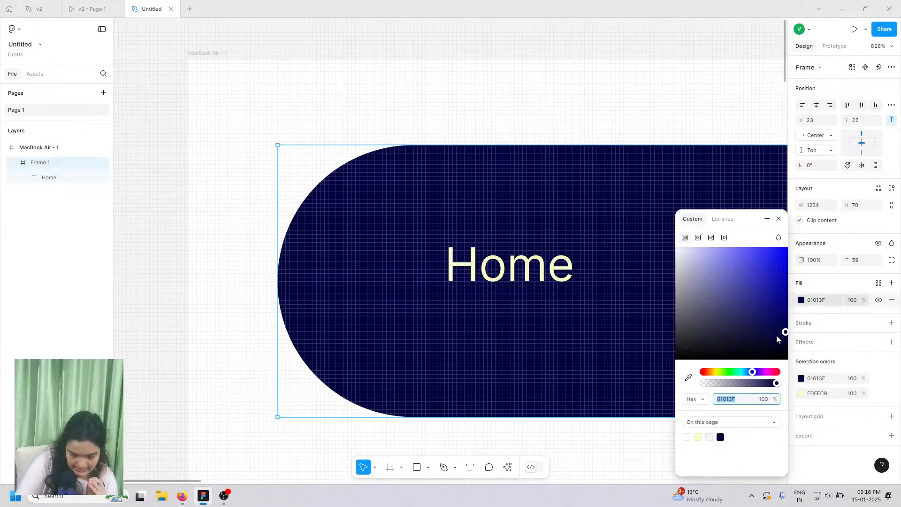
left_click_drag(777, 339, 795, 351)
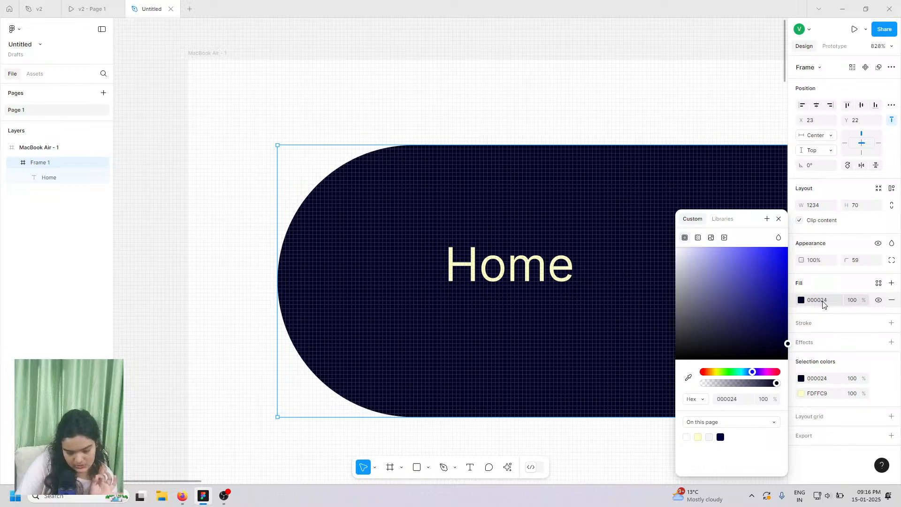
- Adjust the Home text colour to a soft peach FFE5BA, comparing with the original design
left_click(511, 268)
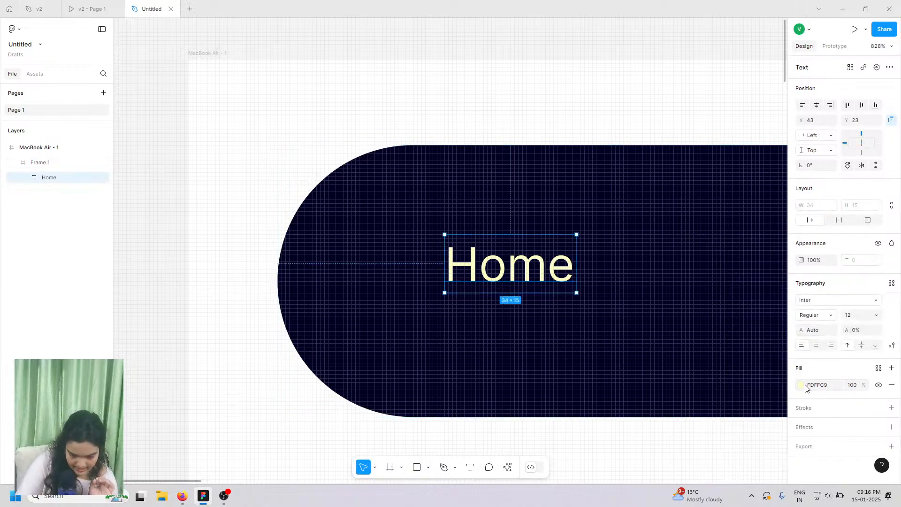
left_click(805, 387)
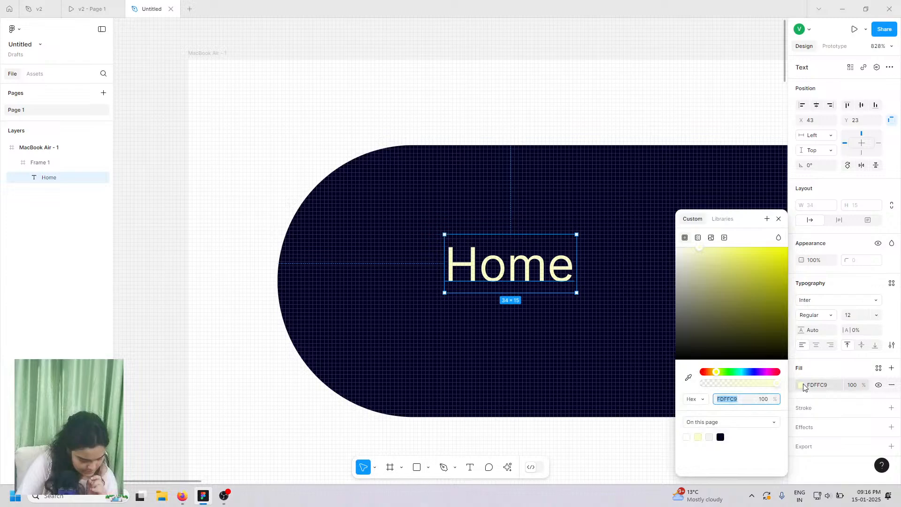
left_click(712, 371)
left_click_drag(716, 285, 706, 234)
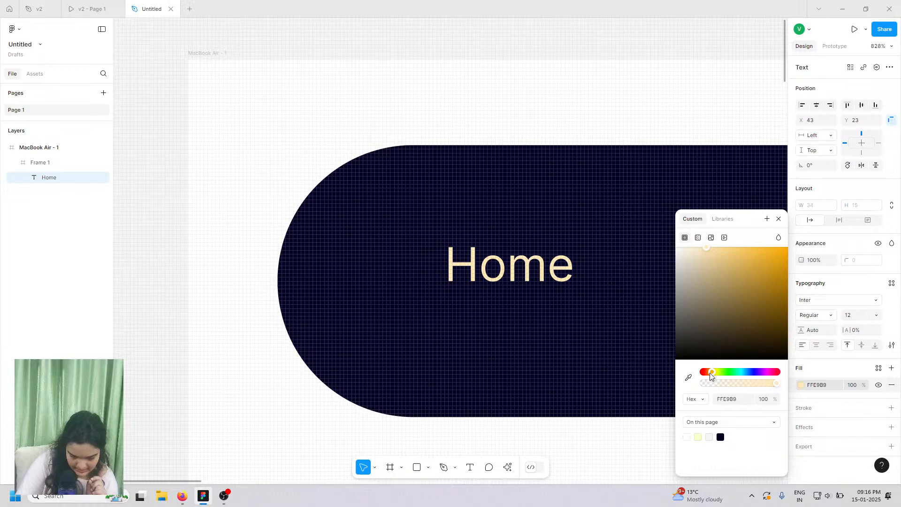
left_click_drag(712, 372, 712, 371)
mouse_move(706, 249)
left_mouse_down()
mouse_move(699, 249)
mouse_move(717, 252)
left_mouse_up()
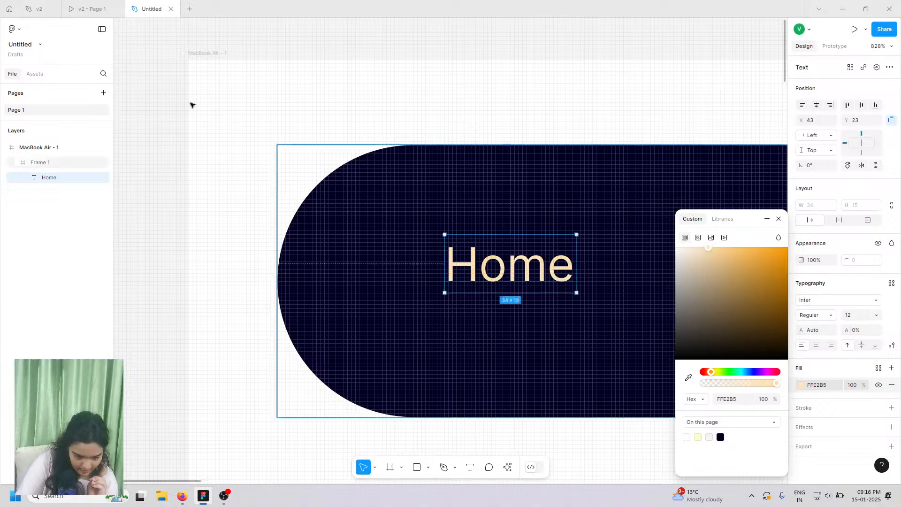
left_click(117, 7)
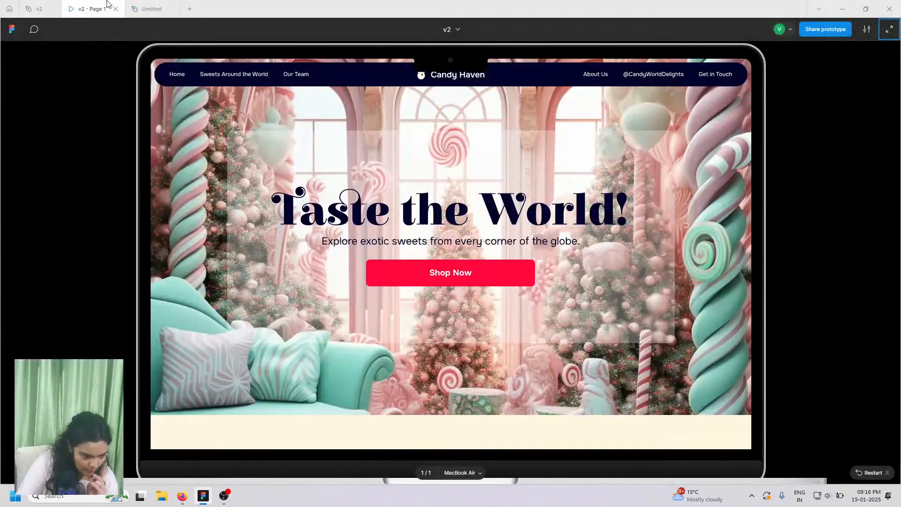
left_click(130, 6)
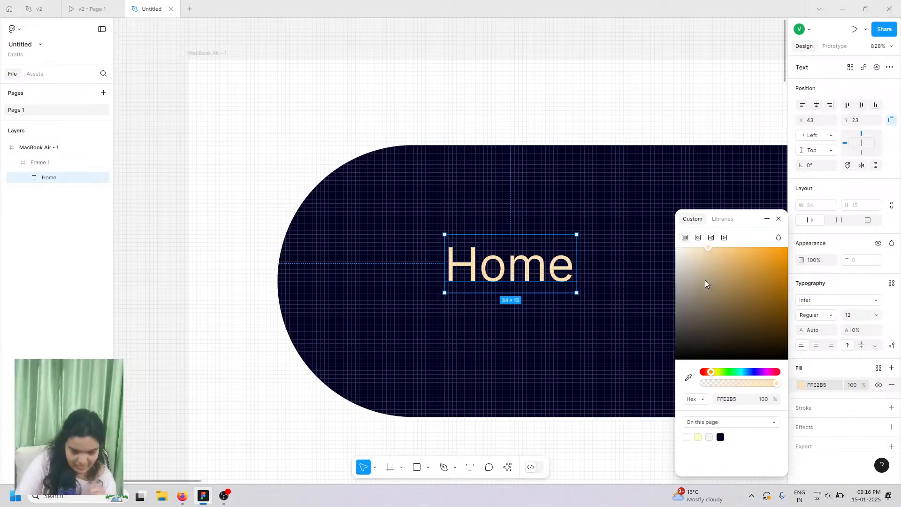
left_click(706, 247)
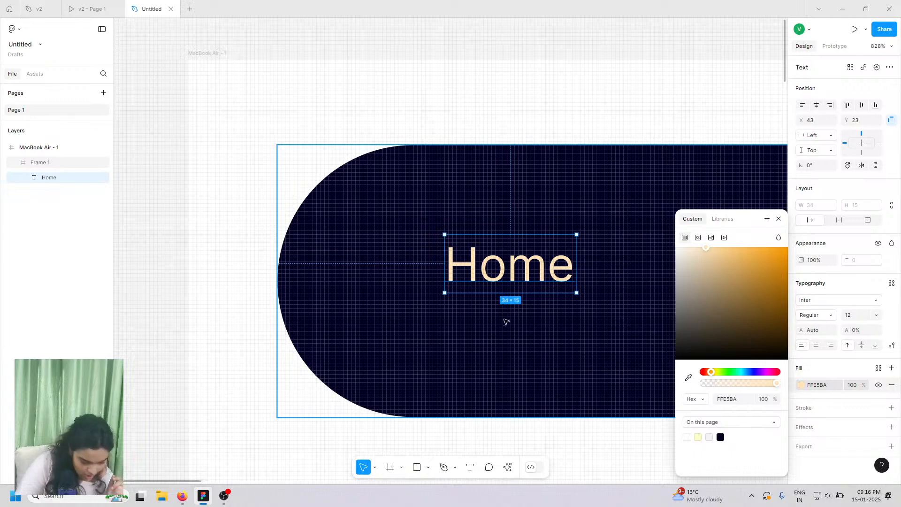
- Move the Home label slightly down and right to X 45, Y 27
left_click_drag(520, 258, 528, 275)
left_click(778, 219)
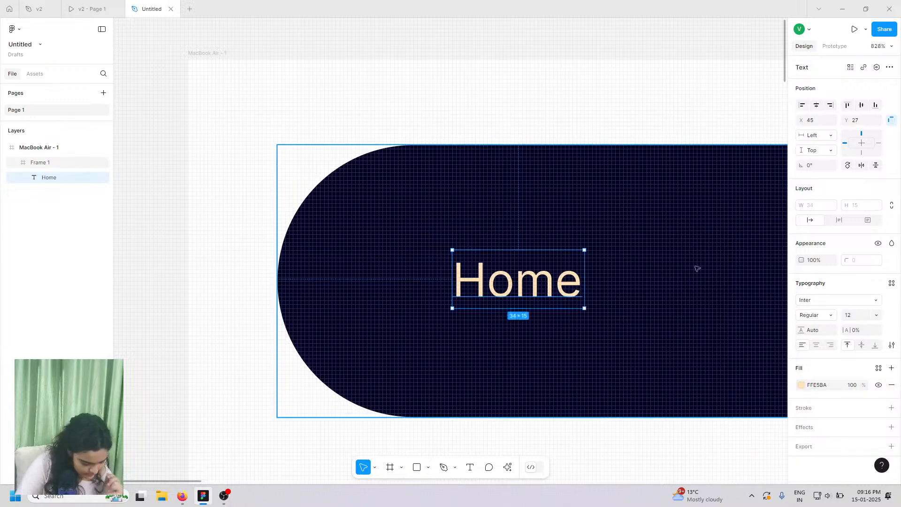
left_click(91, 8)
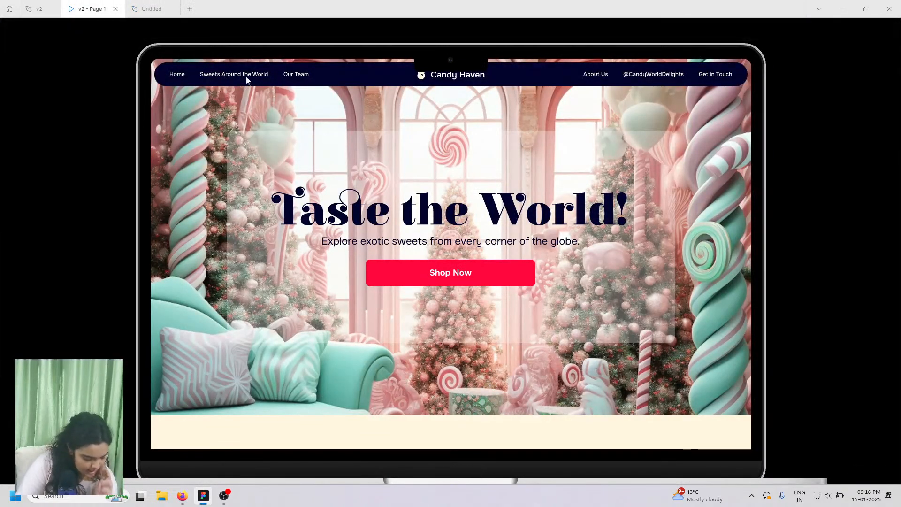
left_click(152, 8)
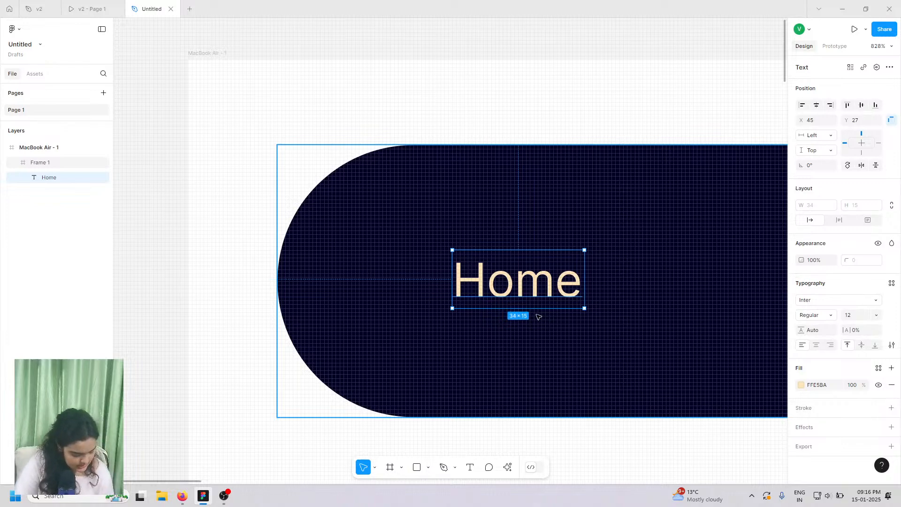
scroll(538, 317, "down", 5)
scroll(523, 324, "down", 1)
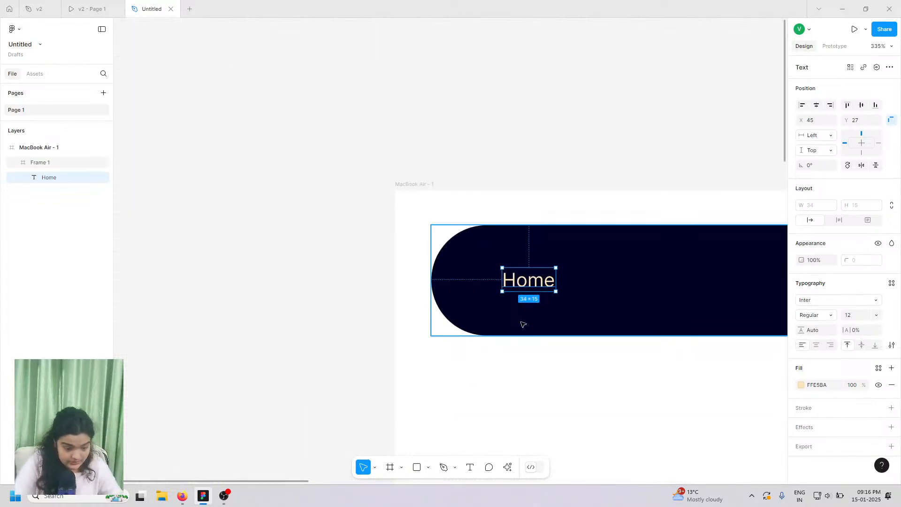
scroll(523, 324, "down", 3)
scroll(523, 325, "right", 3)
scroll(523, 324, "down", 3)
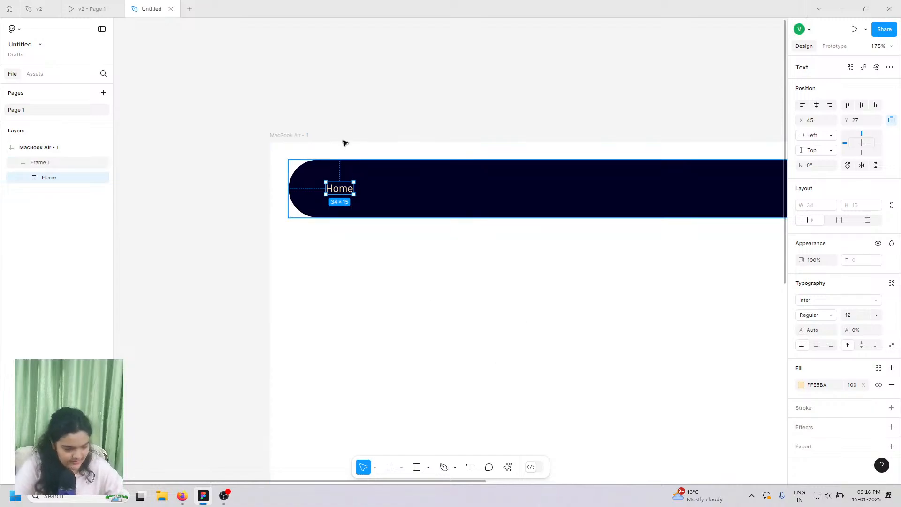
- Duplicate Home to its right and retype the copy as 'Sweets Around the World'
left_click_drag(344, 190, 392, 191)
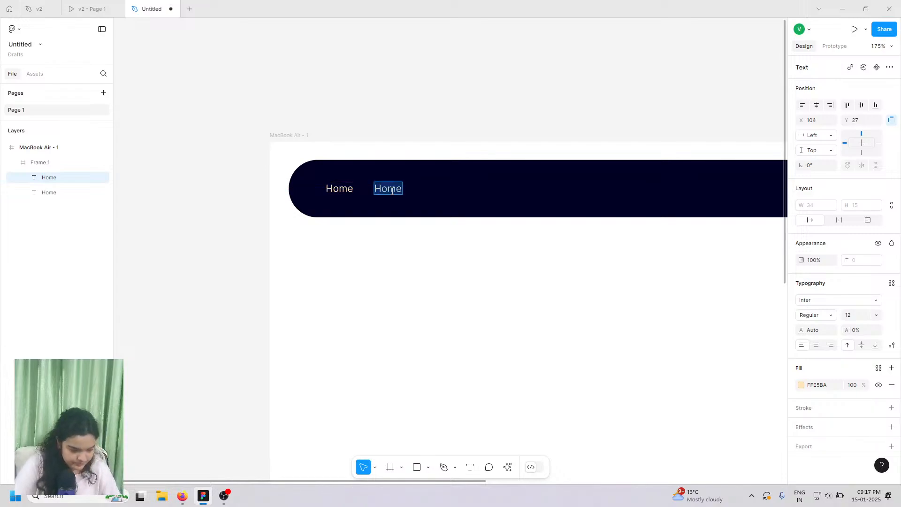
type("Sweet")
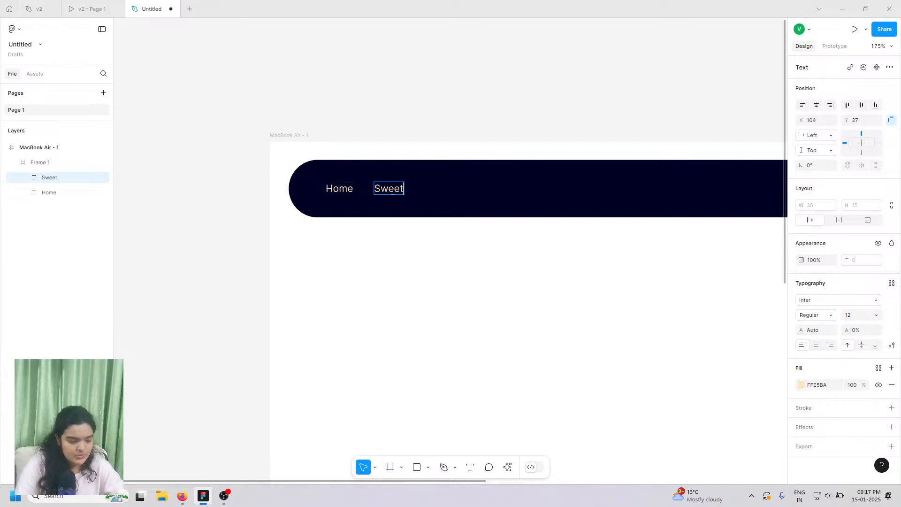
type("s Aruo")
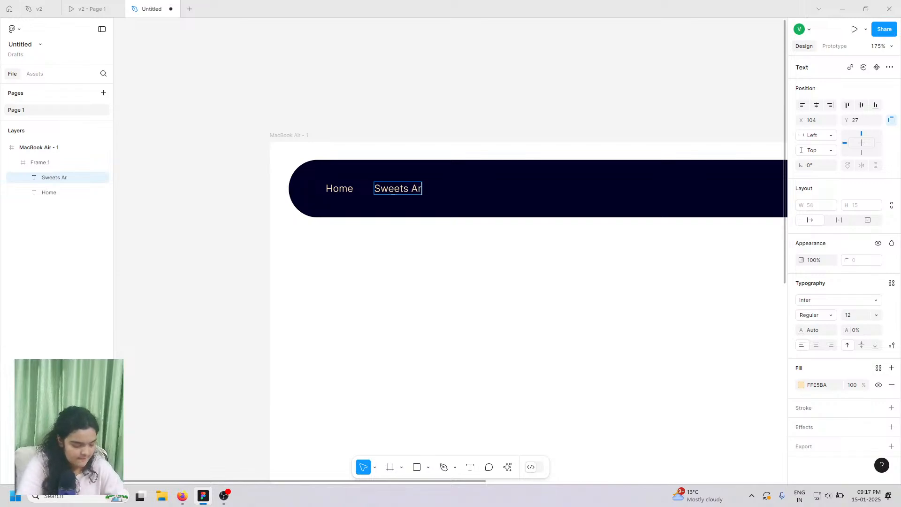
key("BackSpace")
key("BackSpace")
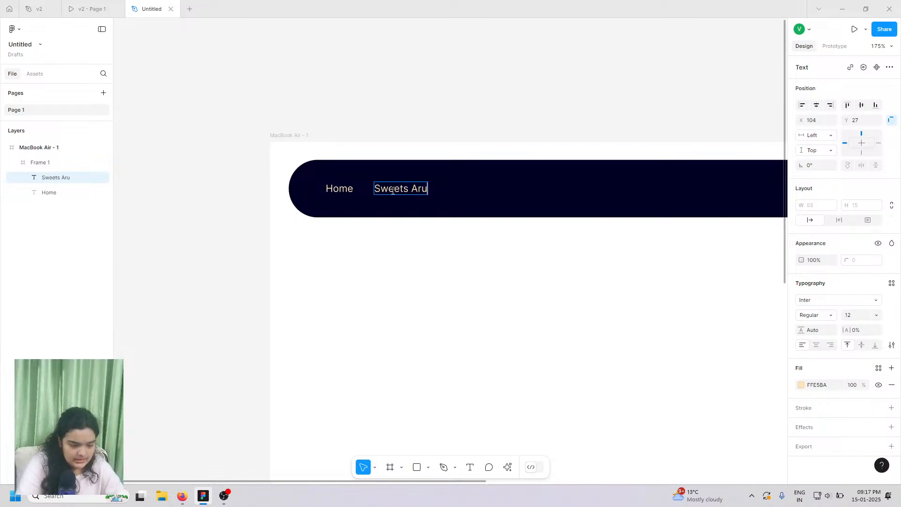
type("ound ")
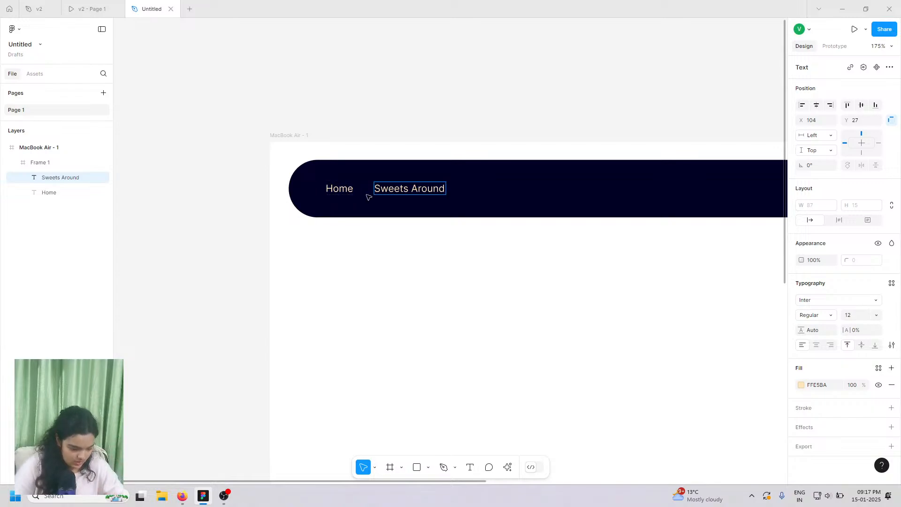
type("the World")
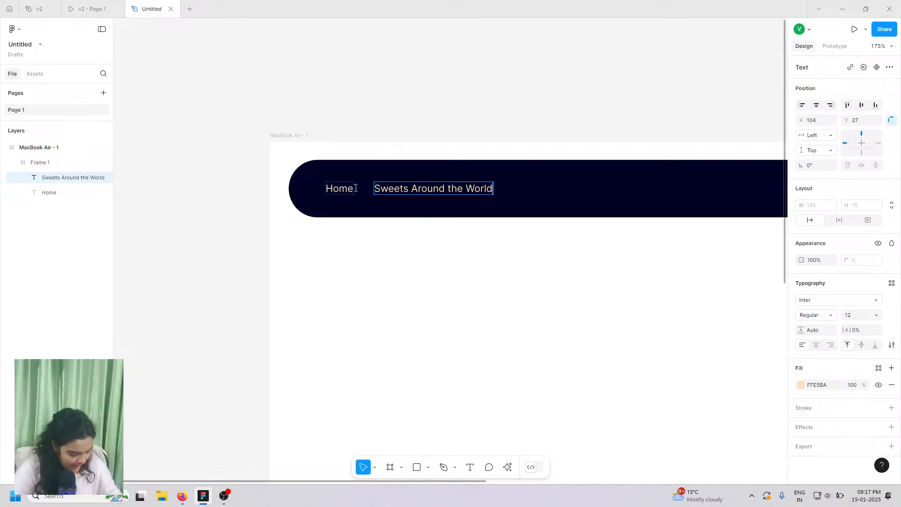
key("Escape")
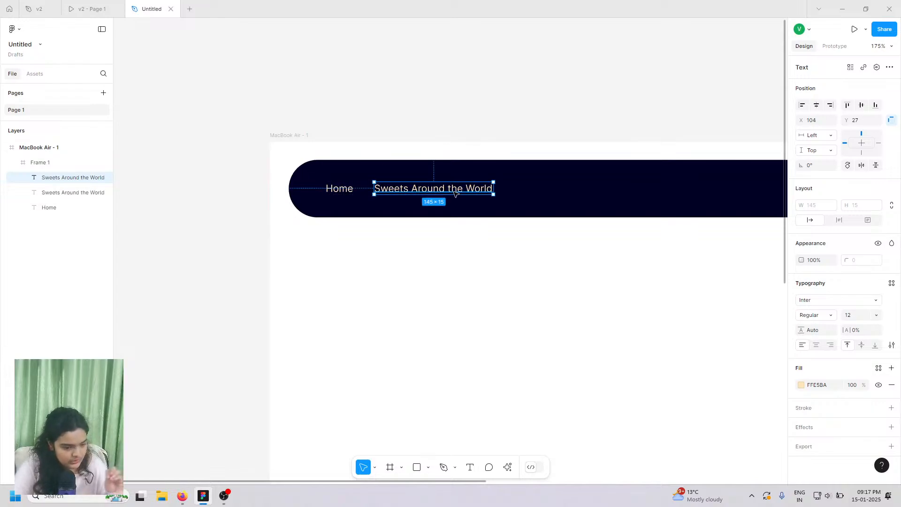
- Duplicate that label again as 'Our Team', then select all three nav labels
left_click_drag(458, 192, 588, 192)
key("Right")
key("Right")
key("Right")
key("Right")
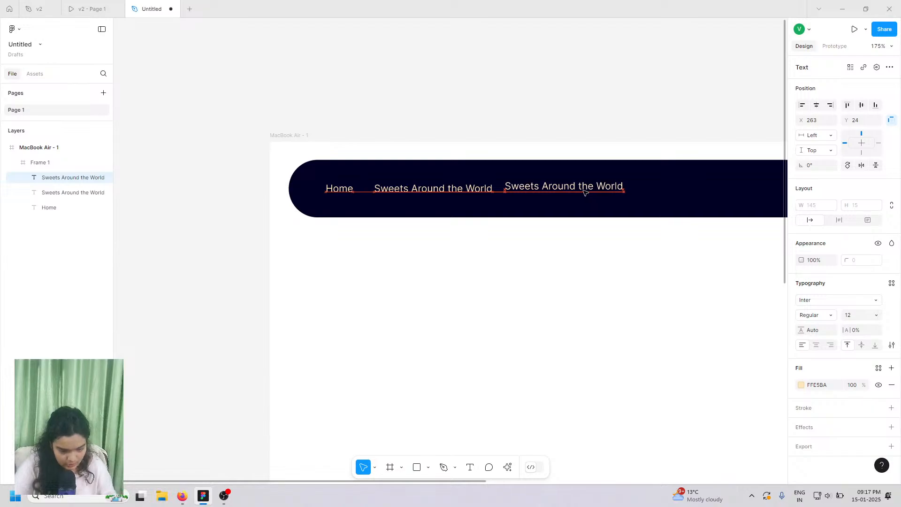
left_click(101, 6)
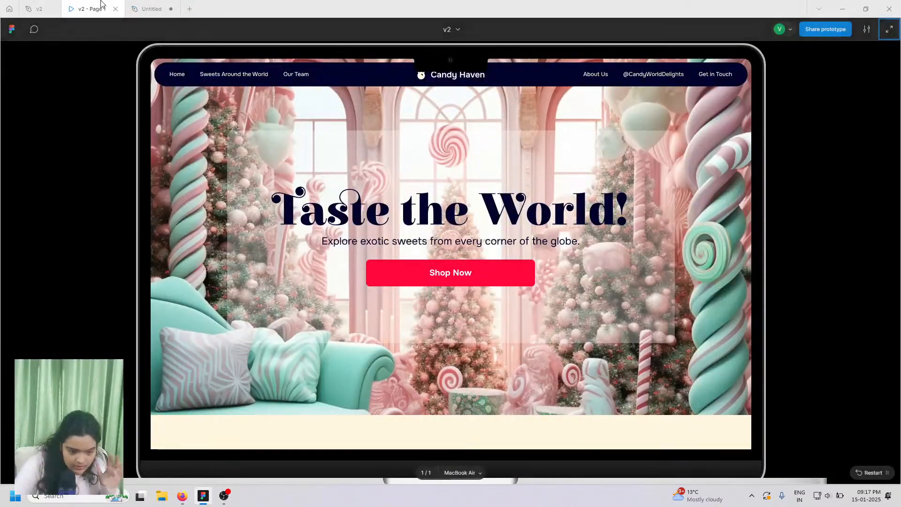
left_click(138, 8)
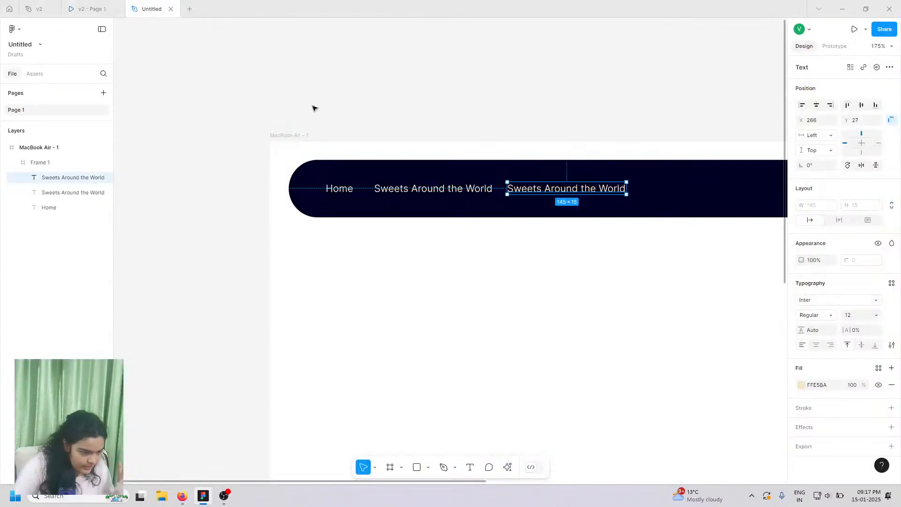
double_click(570, 188)
type("Our Team")
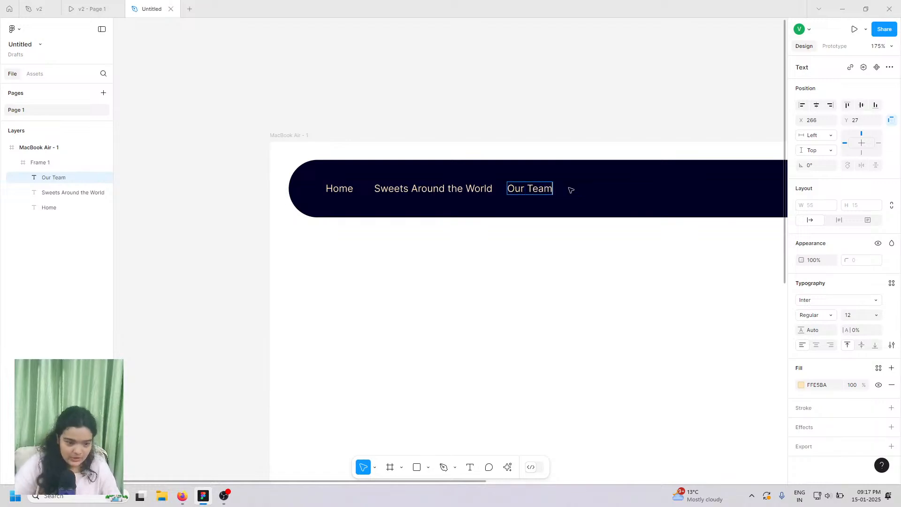
key("Escape")
left_click(462, 188, "shift")
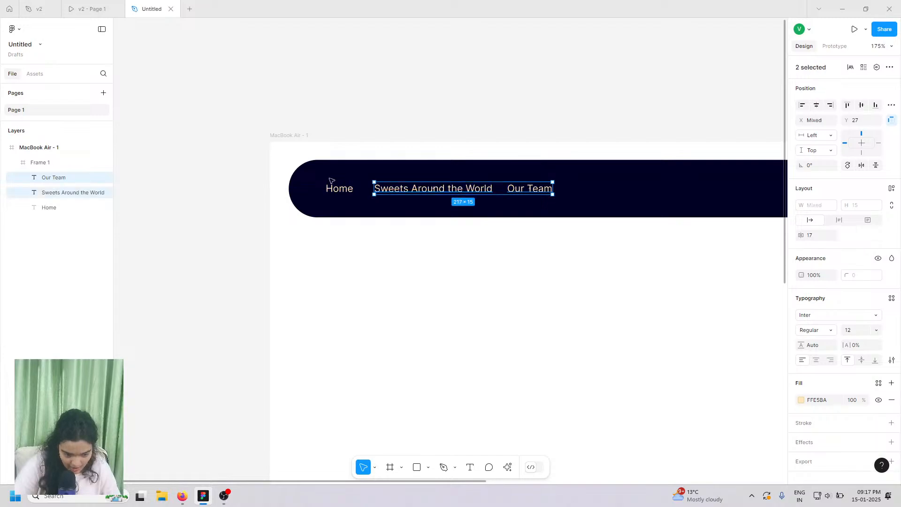
left_click(329, 189, "shift")
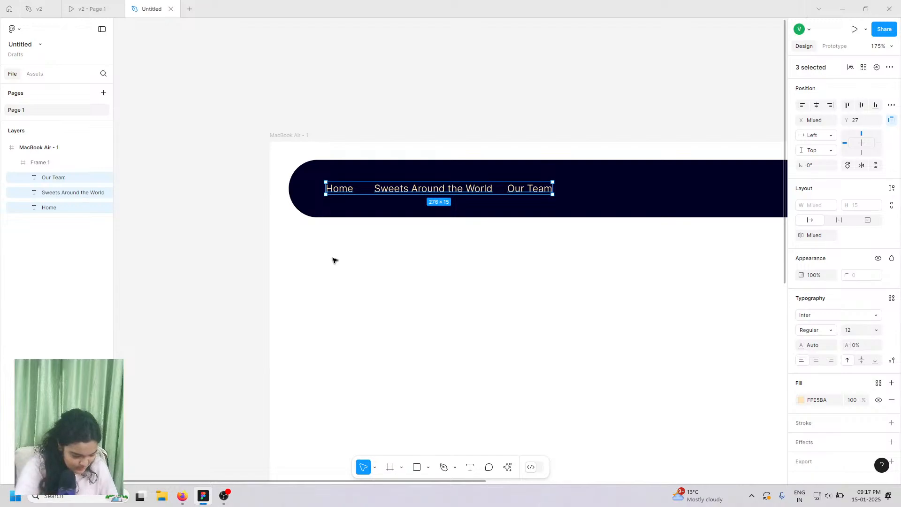
- Group the three left nav labels into Group 1 and switch to the v2 reference file
key("ctrl+g")
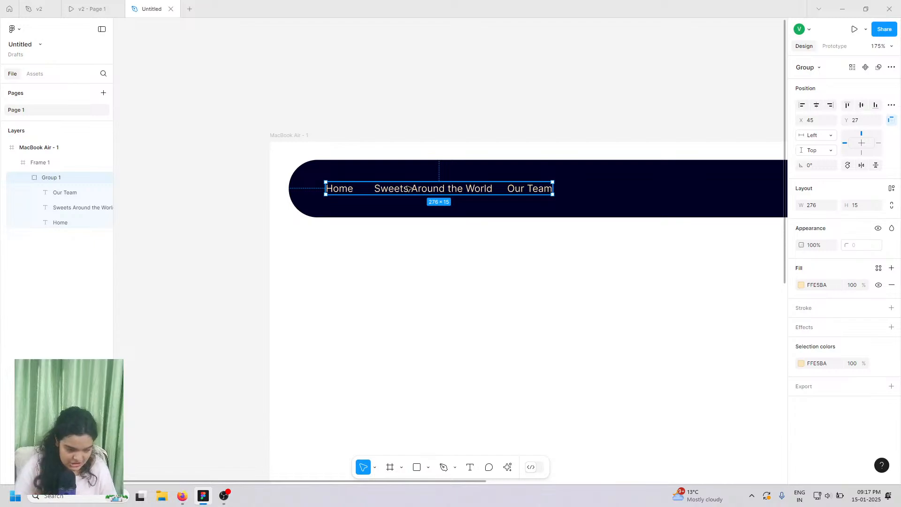
left_click(32, 9)
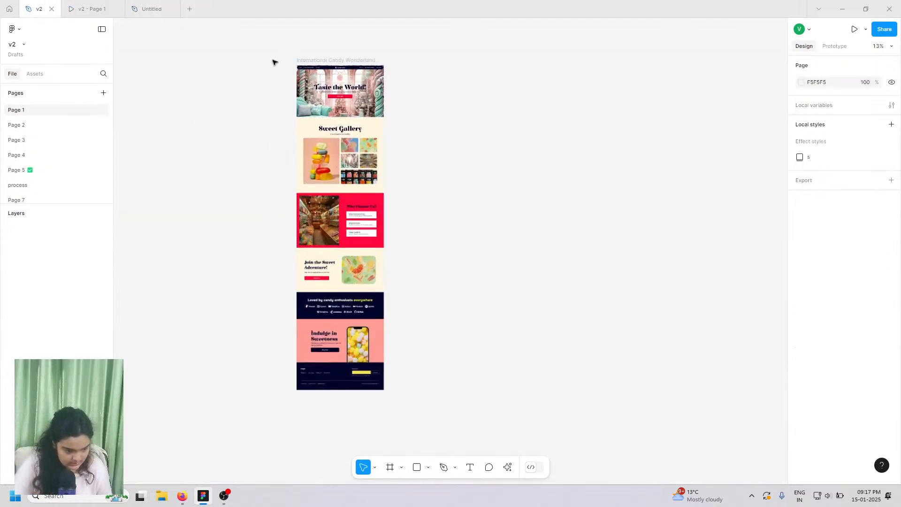
- Inspect the text styles of the Sweets Around the World link, the Candy Haven brand name and the Taste the World! headline
scroll(275, 62, "up", 10)
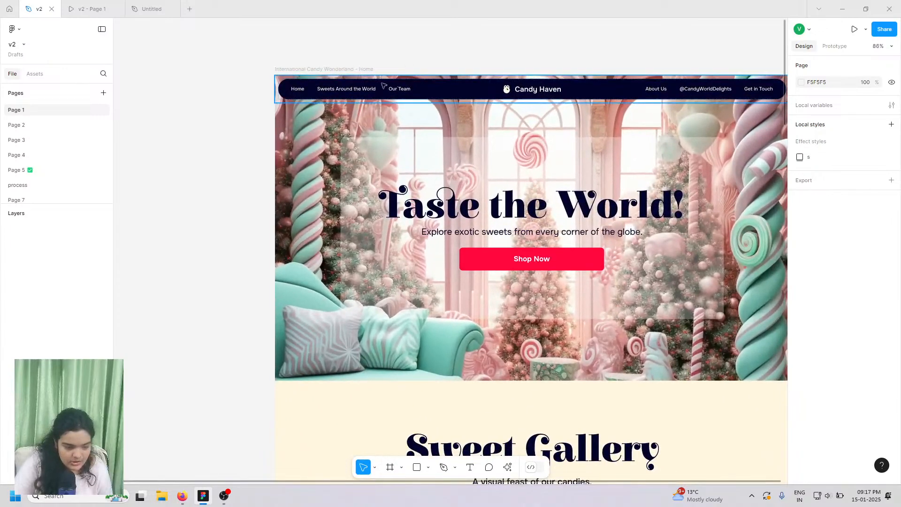
scroll(380, 89, "up", 3)
left_click(341, 92)
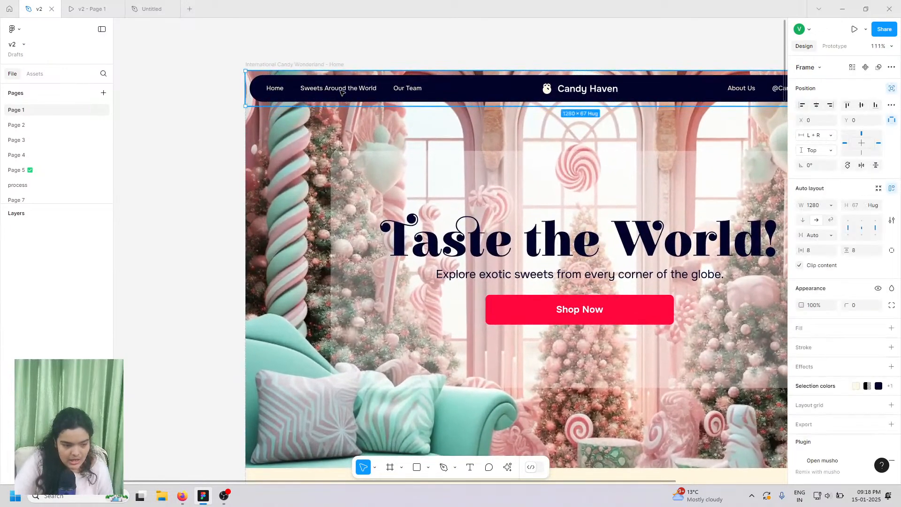
double_click(342, 92)
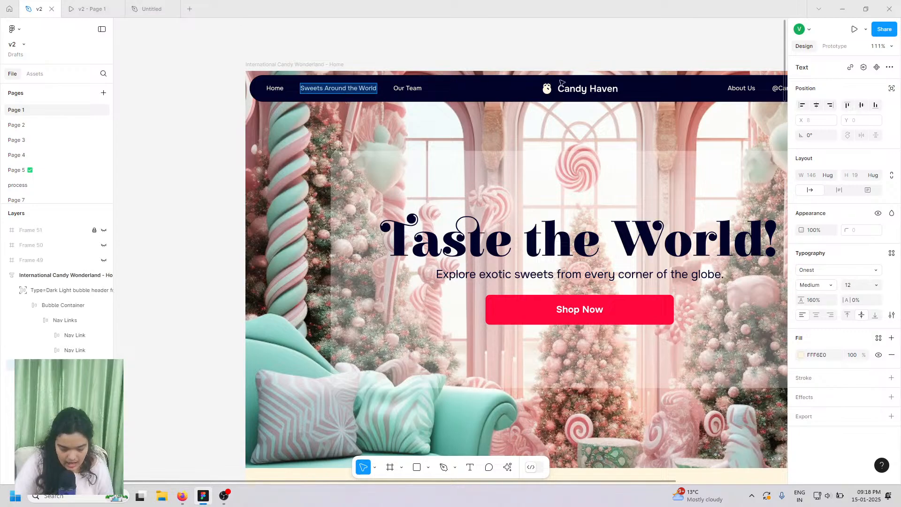
left_click(573, 92)
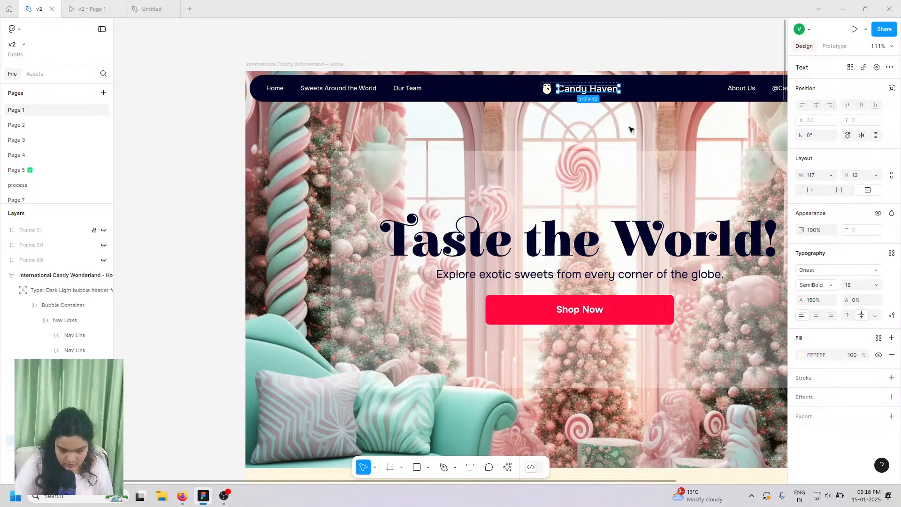
left_click(574, 236)
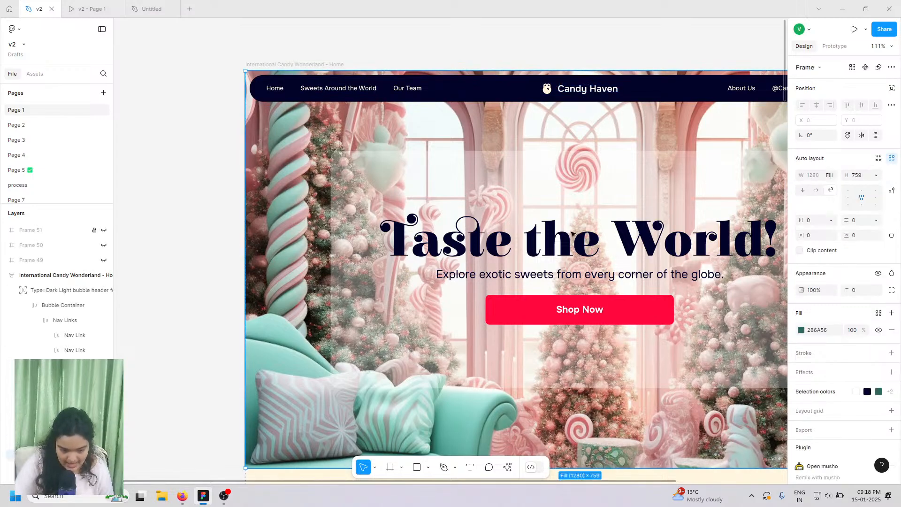
double_click(536, 249)
double_click(535, 249)
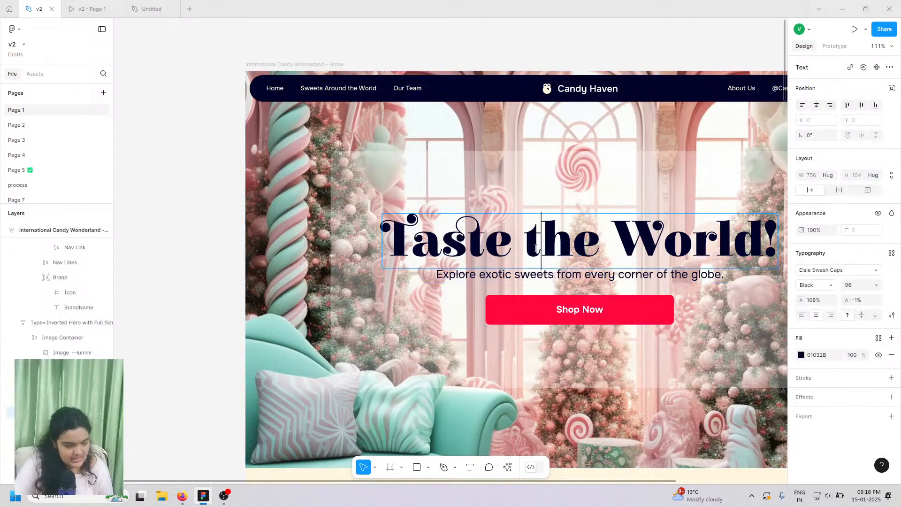
scroll(536, 249, "right", 1)
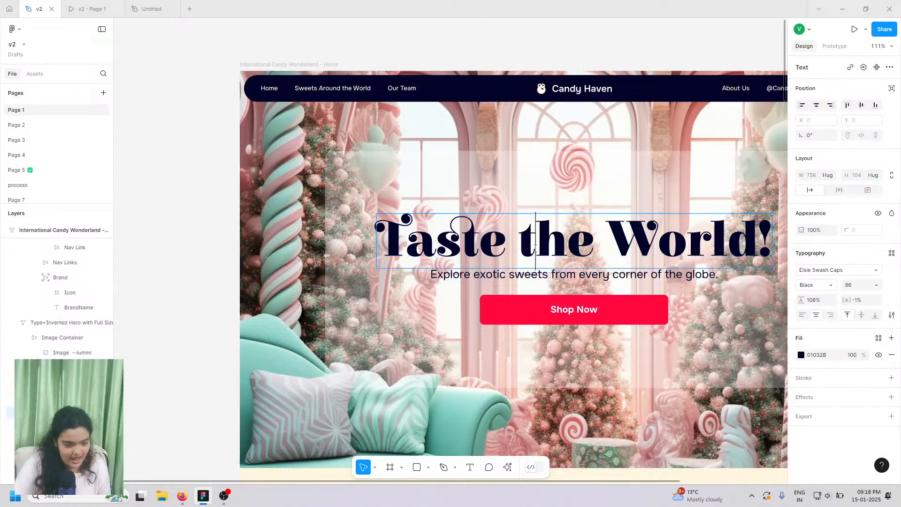
scroll(535, 249, "right", 5)
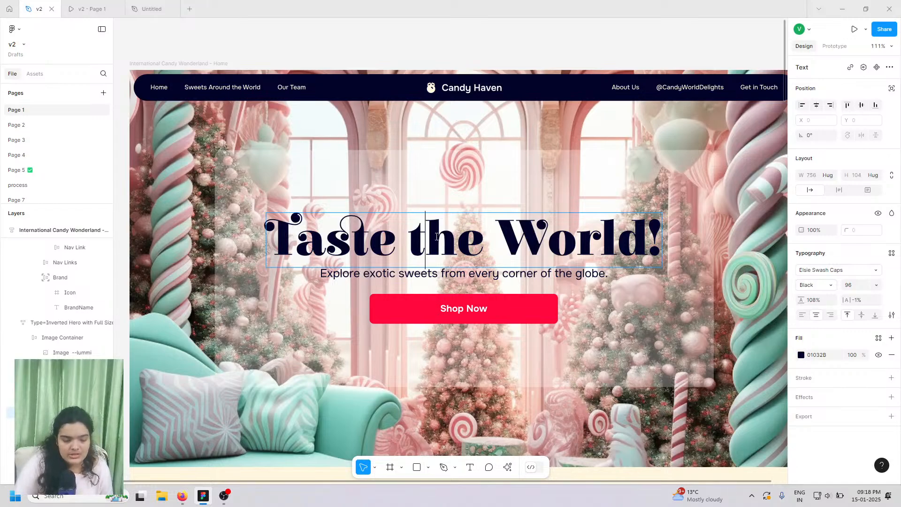
triple_click(414, 230)
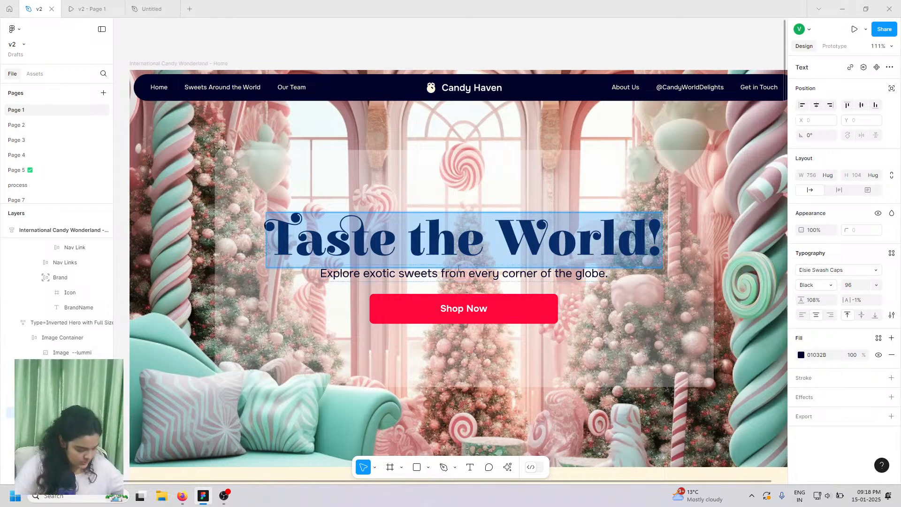
- Preview the reference page's prototype, then go back to the Untitled design
mouse_move(94, 3)
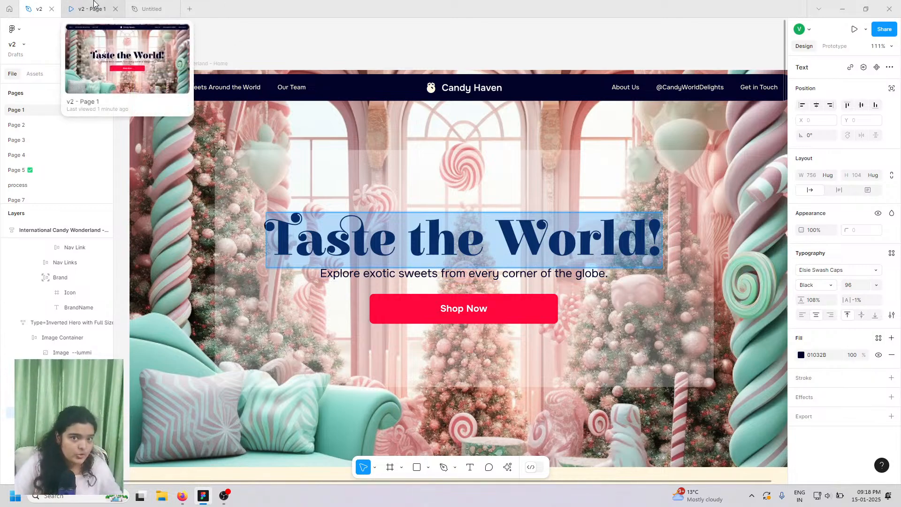
left_click(94, 5)
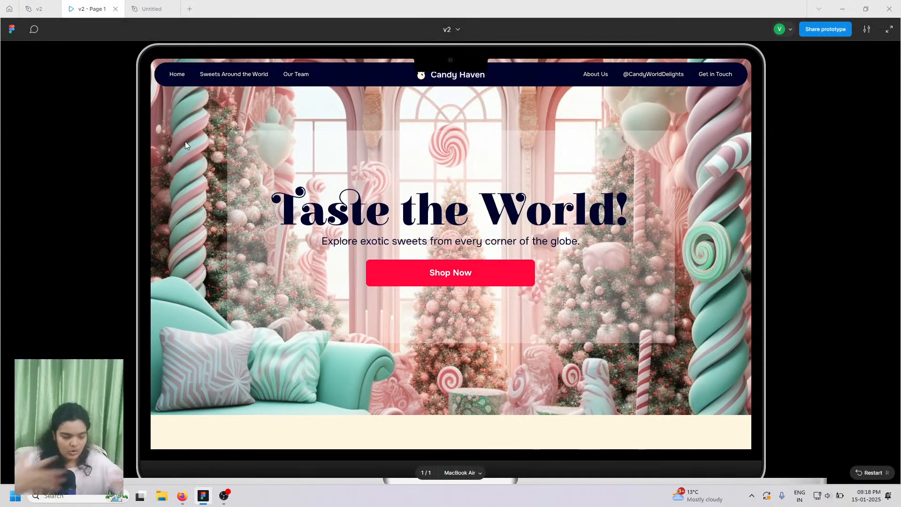
left_click(152, 9)
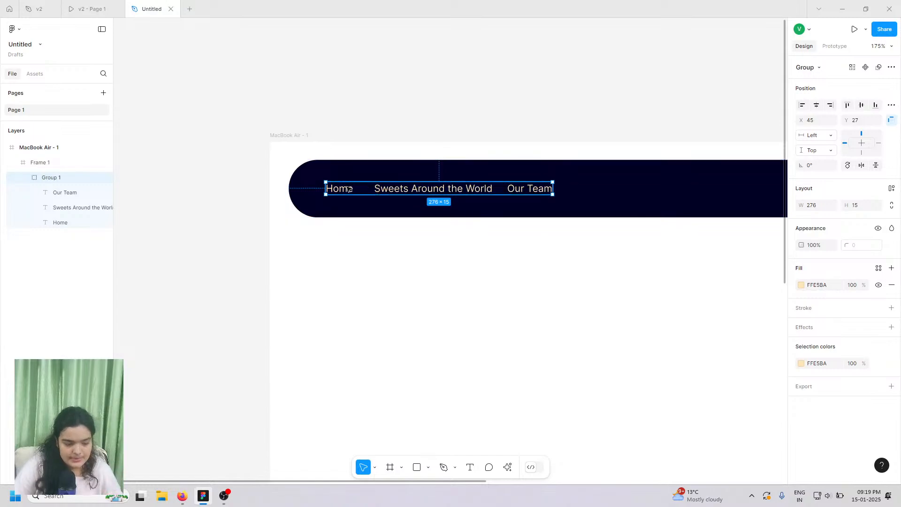
- Set the three nav links to Onest size 14 and convert Group 1 into auto-layout Frame 1
double_click(348, 188)
left_click(425, 190, "shift")
left_click(526, 190, "shift")
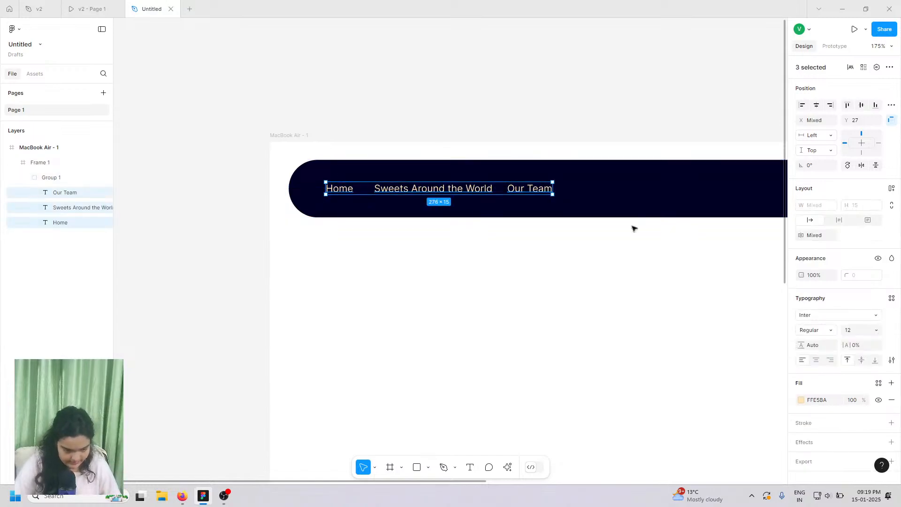
left_click(830, 317)
type("onest")
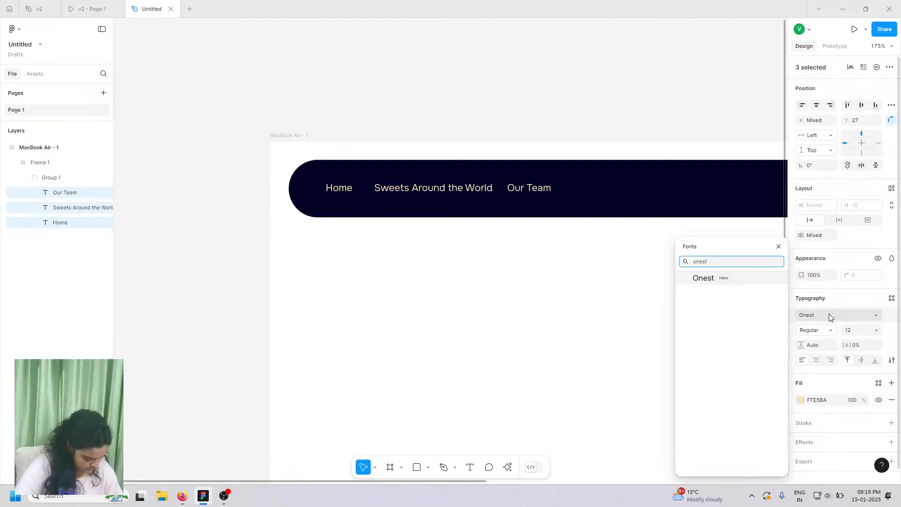
key("Return")
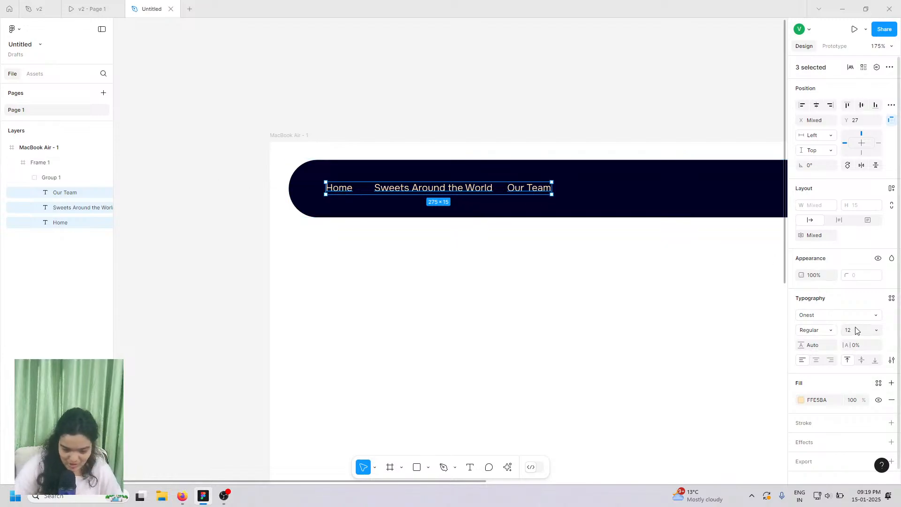
left_click(879, 335)
left_click(865, 327)
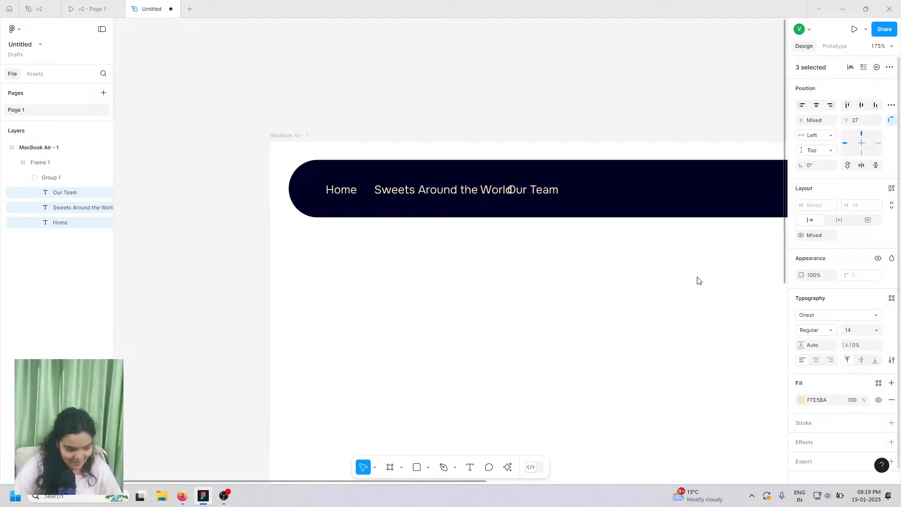
left_click(47, 177)
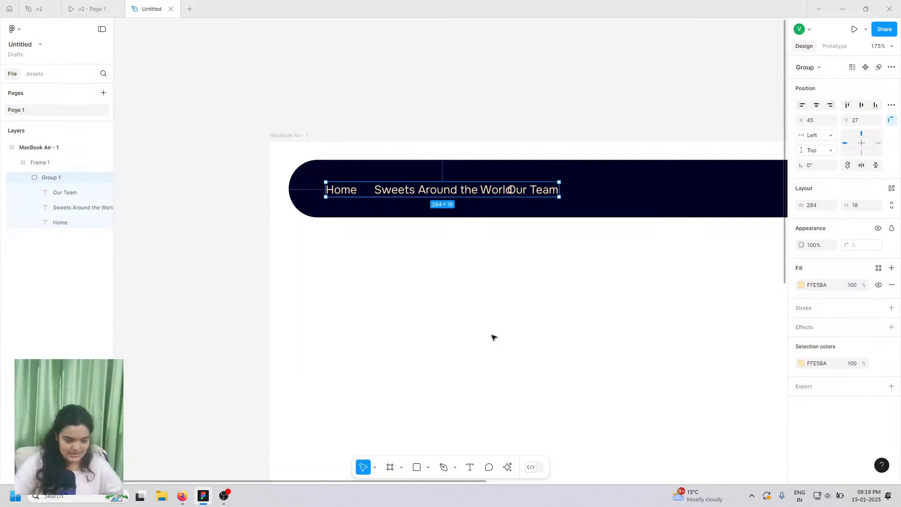
left_click(891, 189)
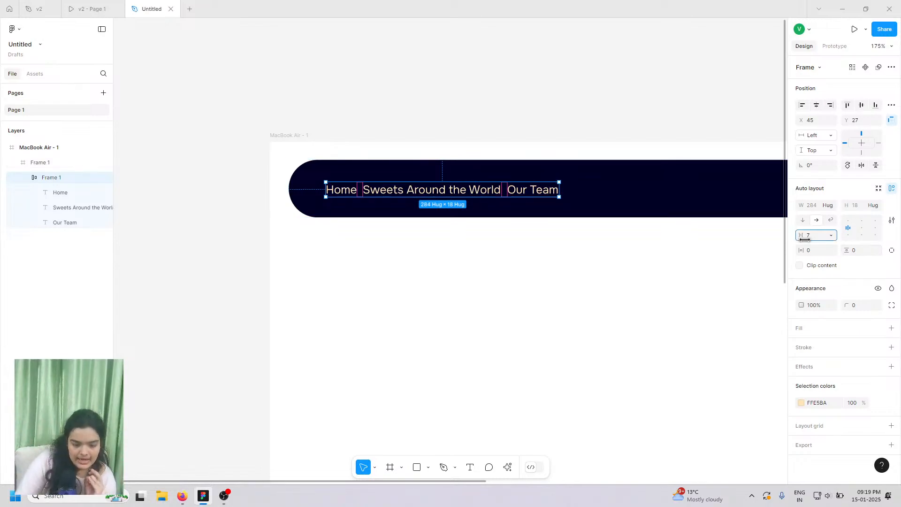
- Widen the nav link spacing and make Home, Sweets Around the World and Our Team Medium weight
left_click_drag(812, 235, 825, 237)
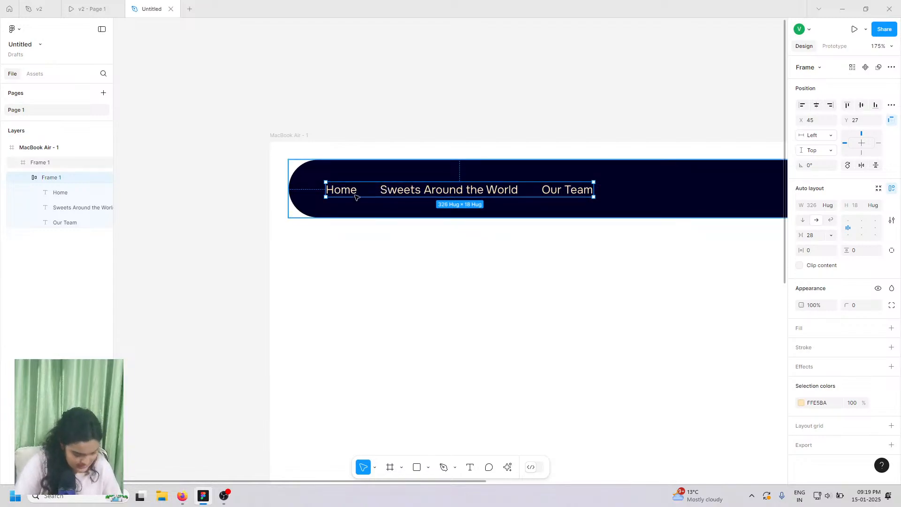
left_click(433, 194)
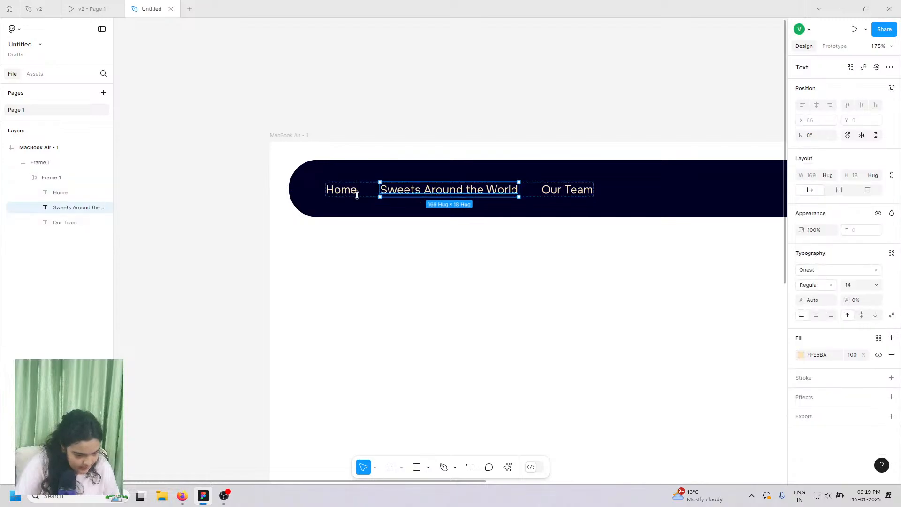
left_click(333, 192, "shift")
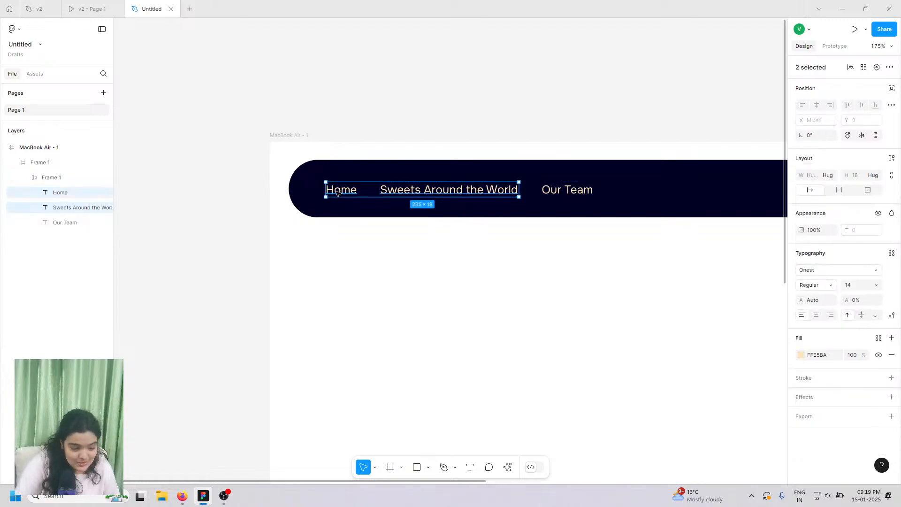
left_click(567, 191, "shift")
left_click(816, 285)
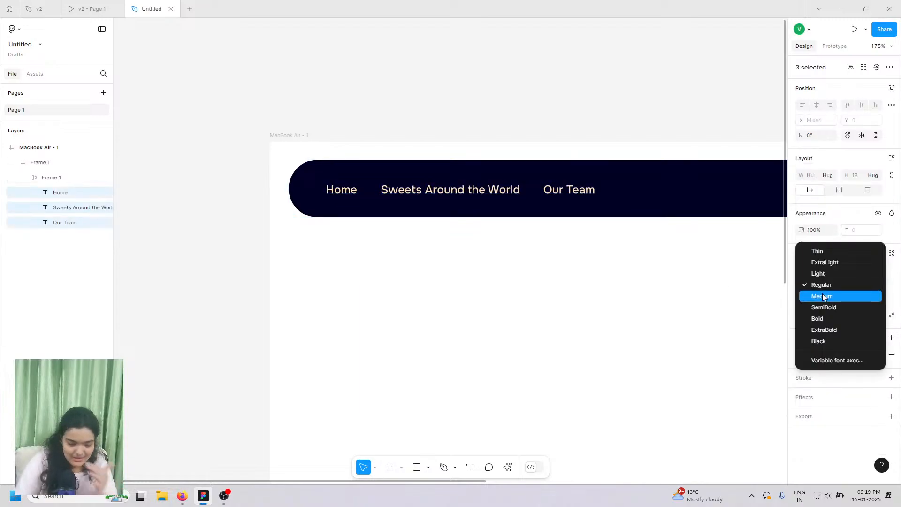
left_click(822, 296)
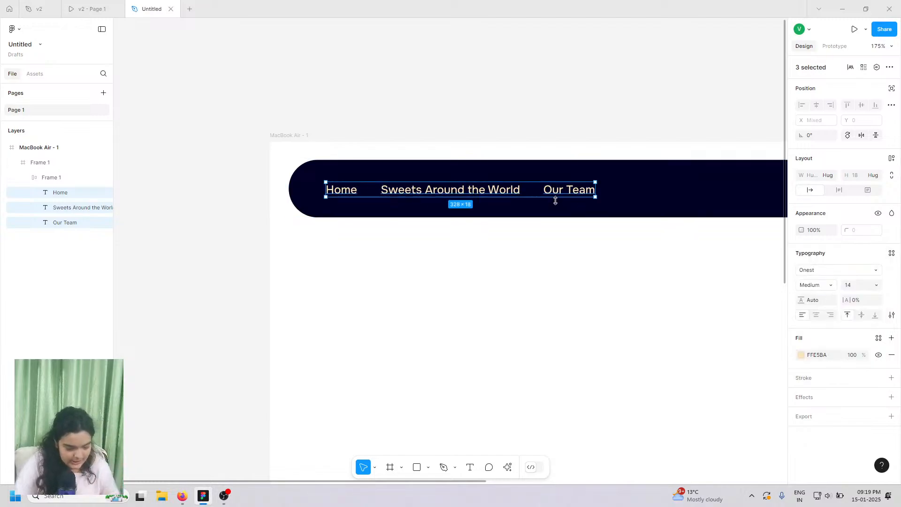
scroll(556, 201, "down", 5)
scroll(557, 201, "right", 4)
scroll(557, 202, "down", 1)
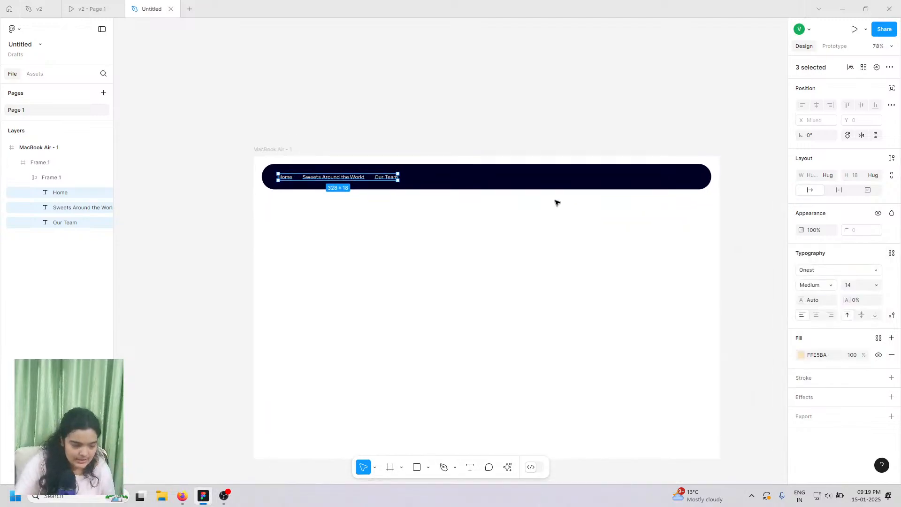
scroll(392, 195, "up", 2)
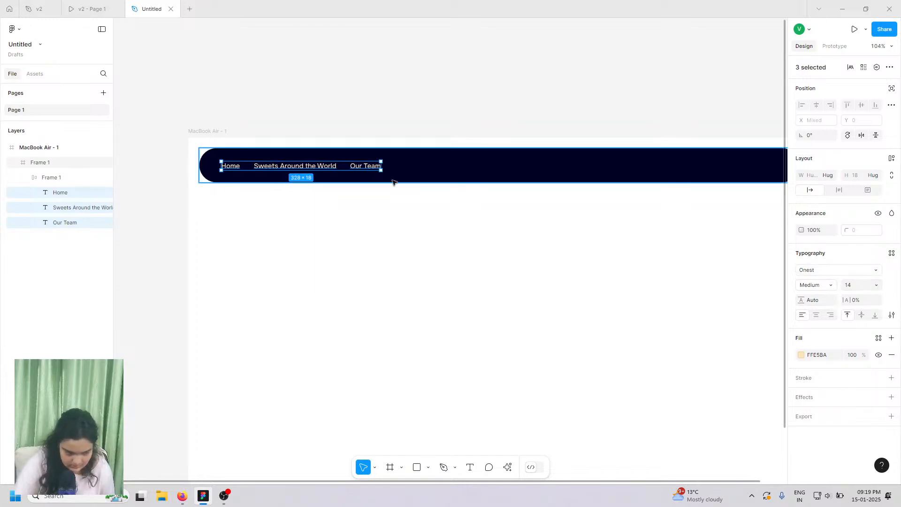
- Set the nav links' auto-layout gap to 22 and review the bar
left_click(27, 178)
left_click(74, 179)
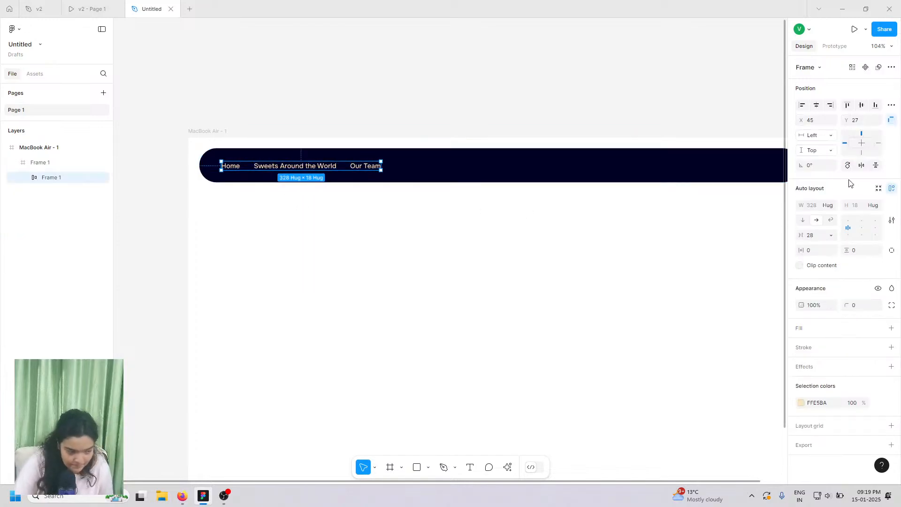
left_click_drag(801, 232, 793, 232)
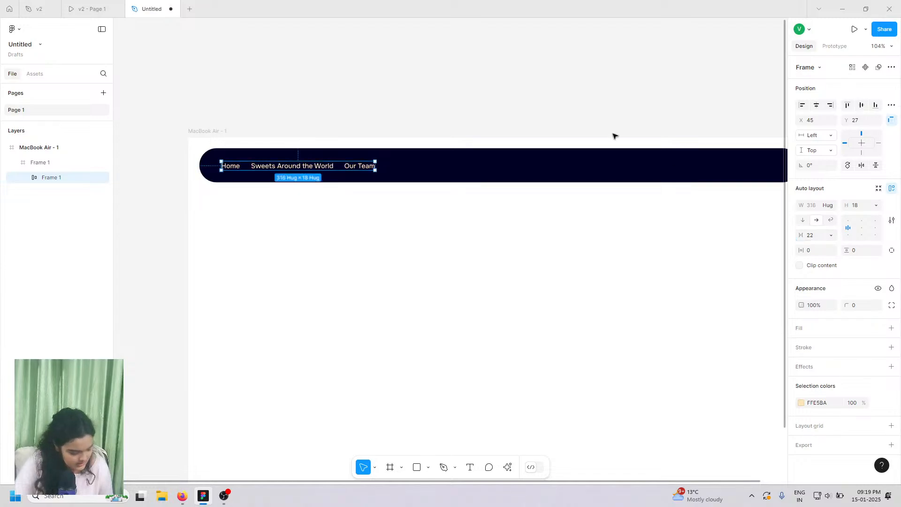
left_click(426, 99)
scroll(426, 98, "right", 2)
scroll(379, 111, "down", 3)
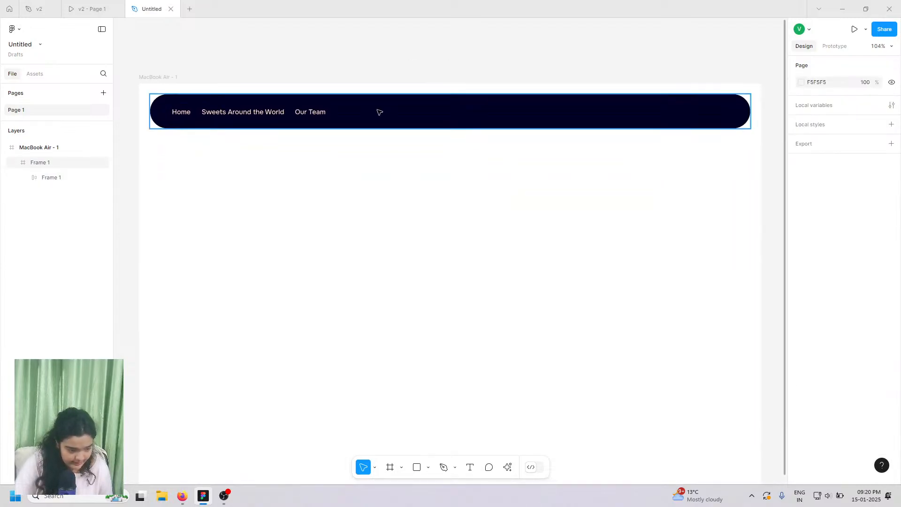
- Compare with the reference prototype, then select the left nav link group
left_click(97, 7)
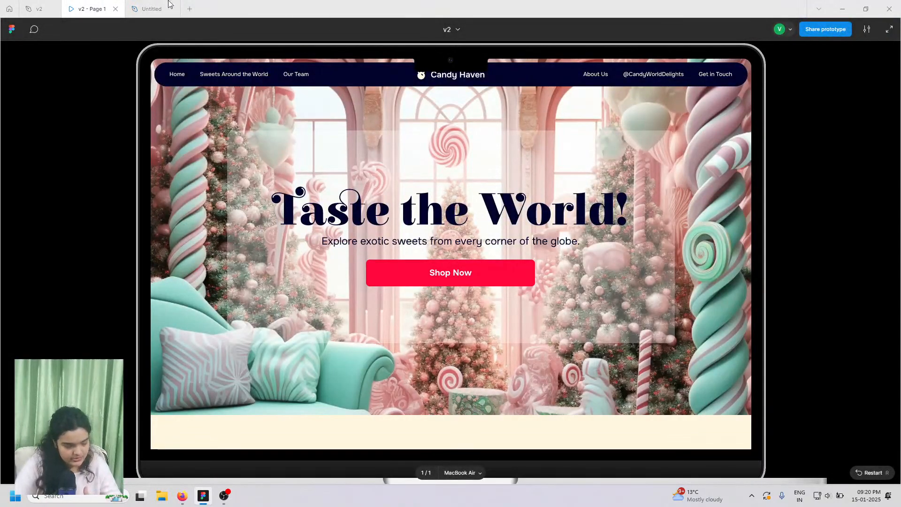
left_click(151, 9)
left_click(241, 90)
left_click(241, 90)
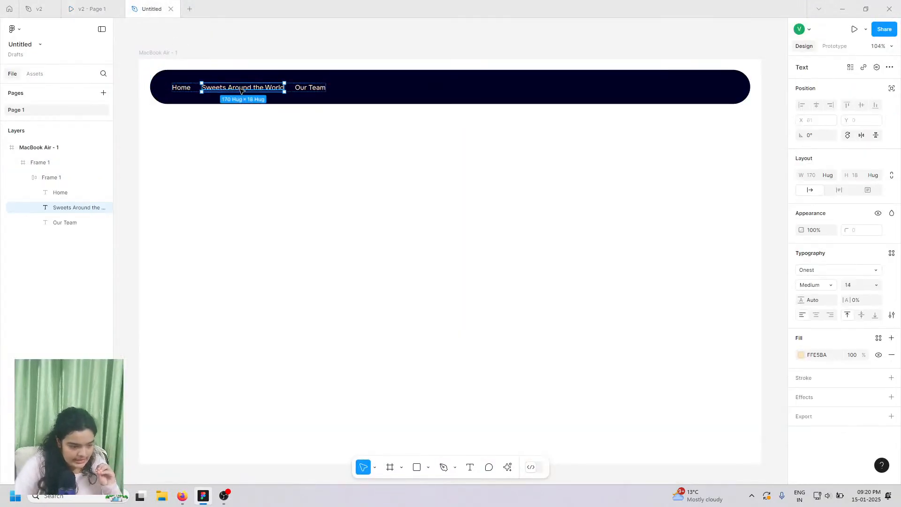
left_click(50, 184)
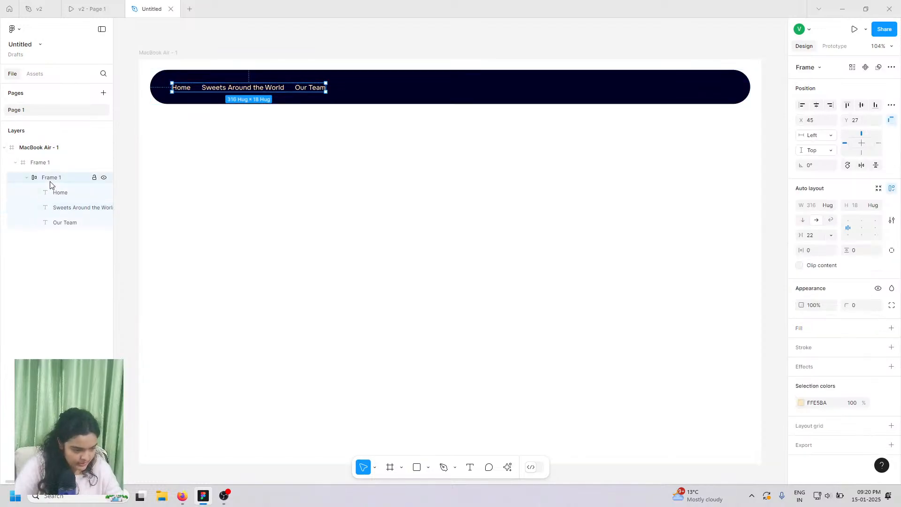
- Duplicate the link group, move the copy to the bar's right end, and wrap both in auto-layout Frame 3
key("ctrl+d")
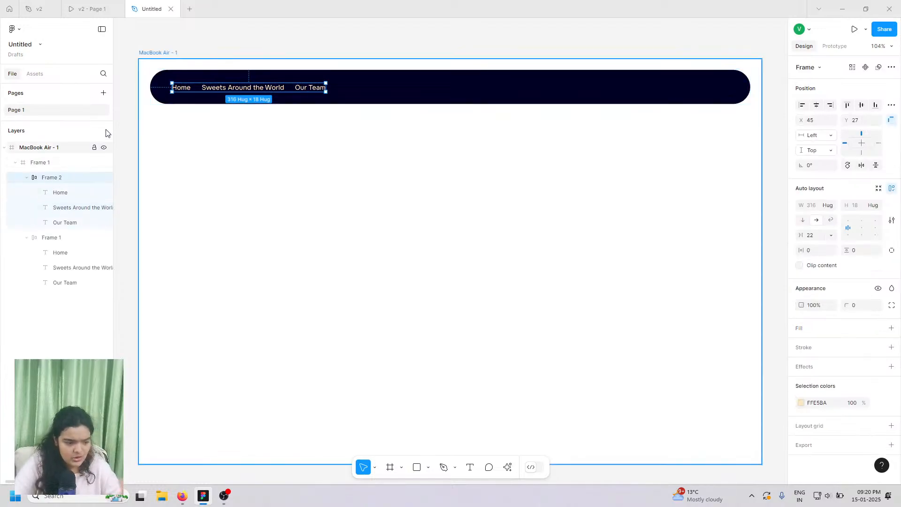
left_click_drag(241, 88, 498, 92)
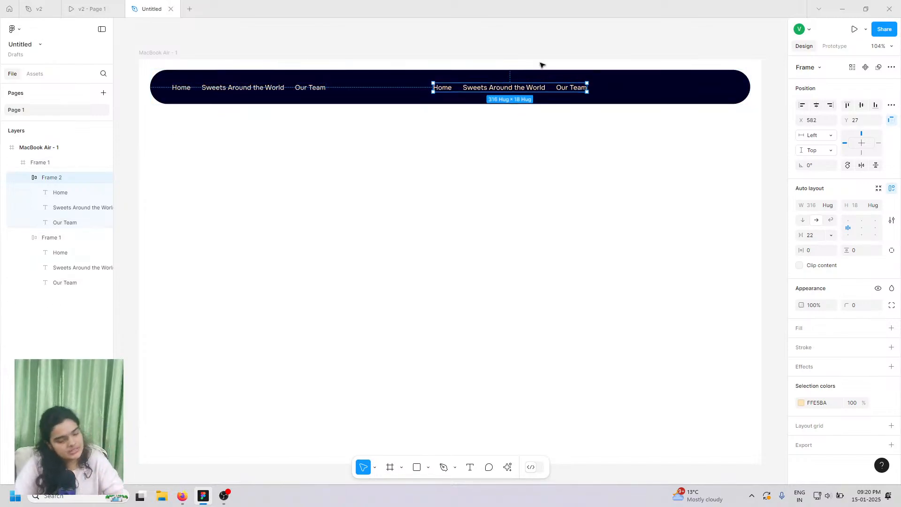
left_click_drag(528, 90, 676, 89)
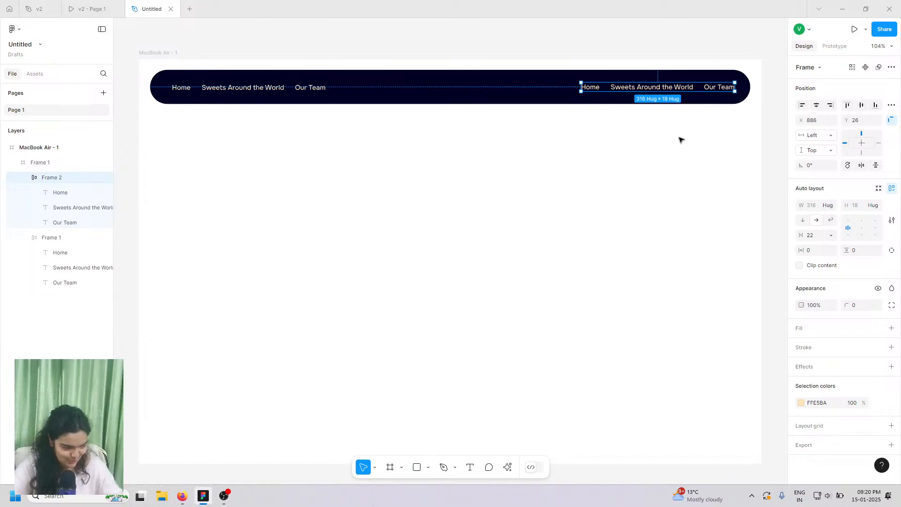
left_click(55, 239, "shift")
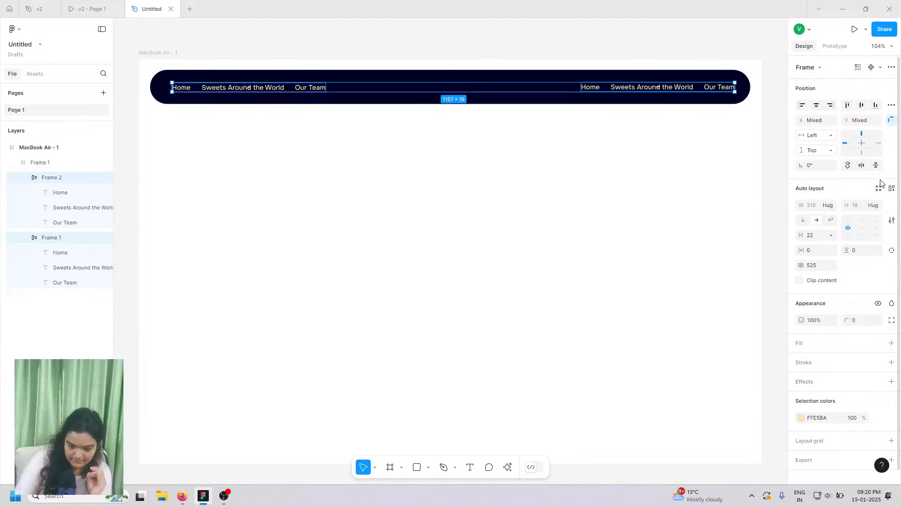
left_click(892, 188)
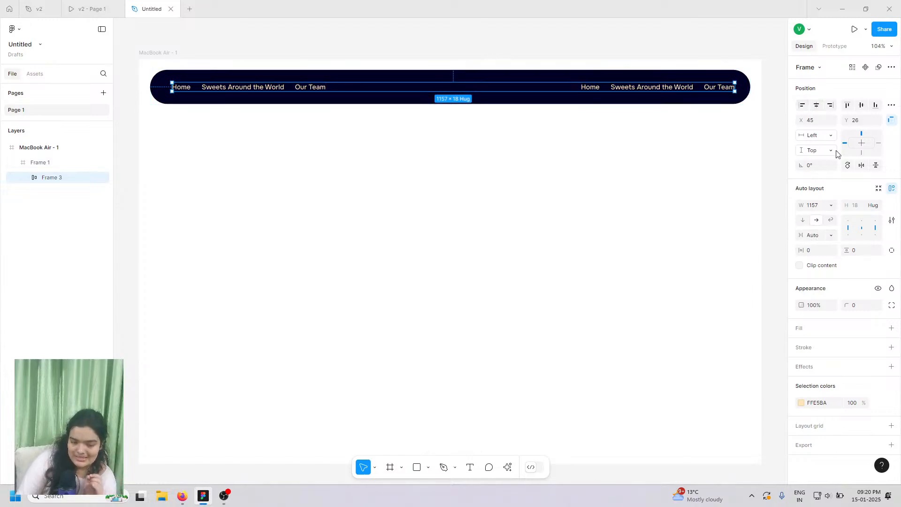
- Center Frame 3 horizontally in the navy nav bar and compare it with the reference prototype
left_click(817, 107)
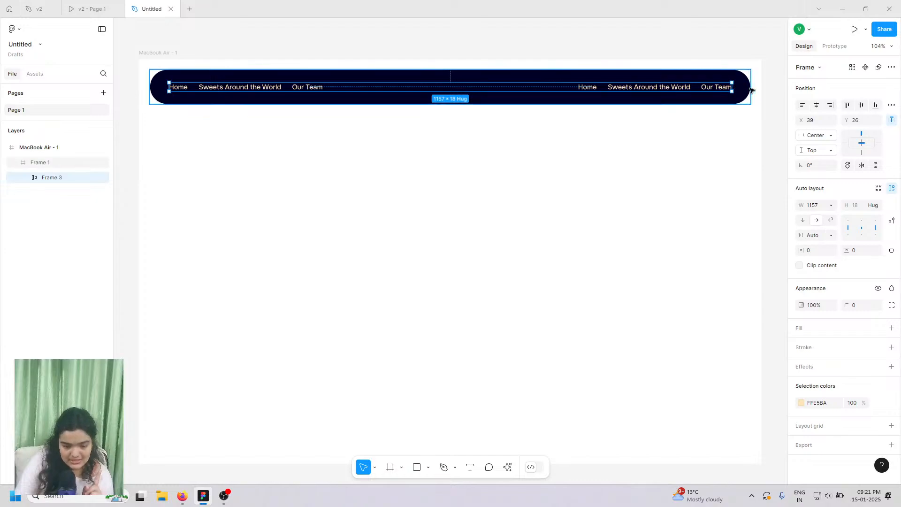
left_click(197, 77)
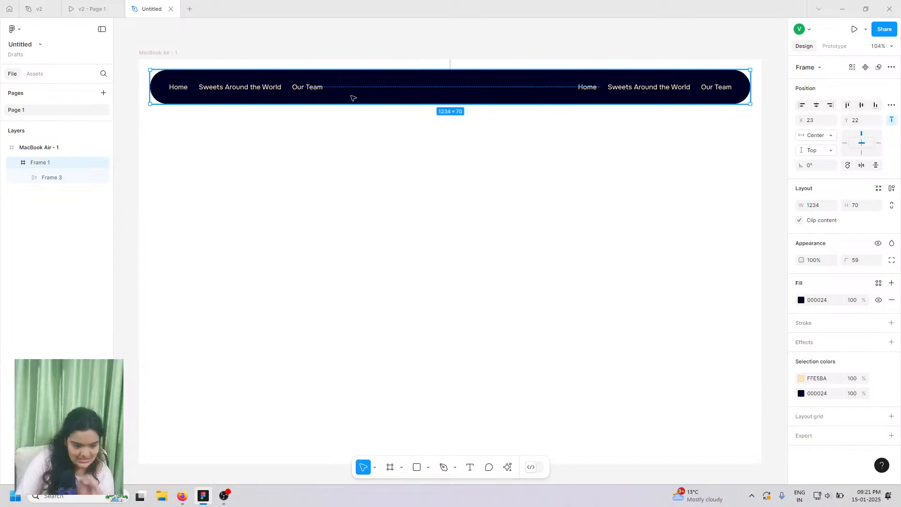
left_click(92, 9)
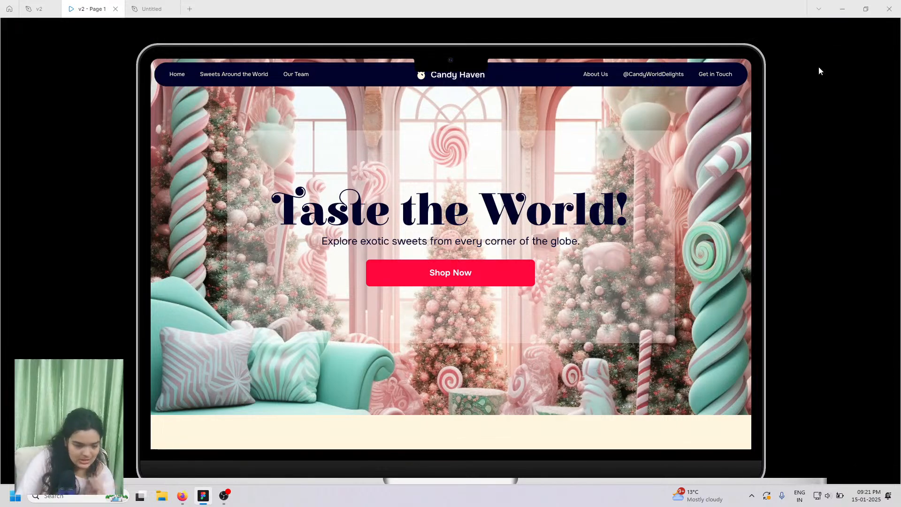
left_click(154, 9)
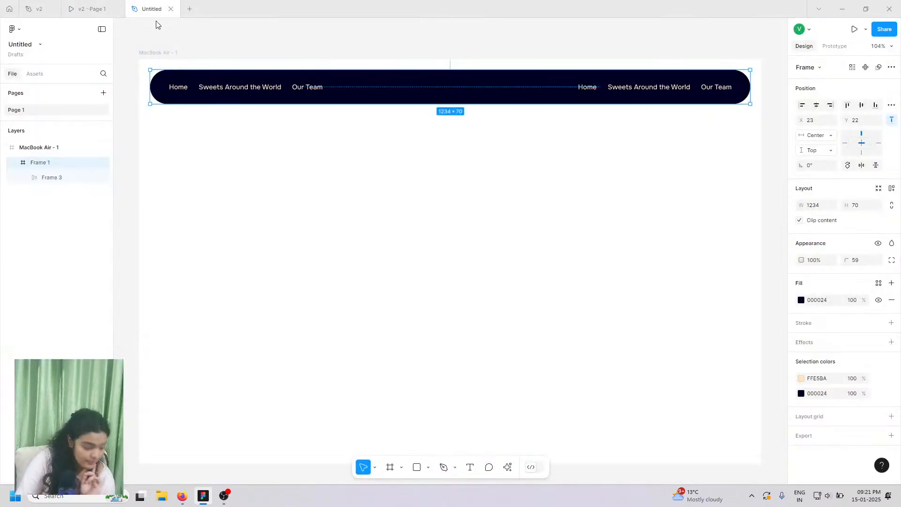
- Right-align the right group's Our Team text and check the reference prototype's right-hand links
double_click(632, 87)
left_click(632, 87)
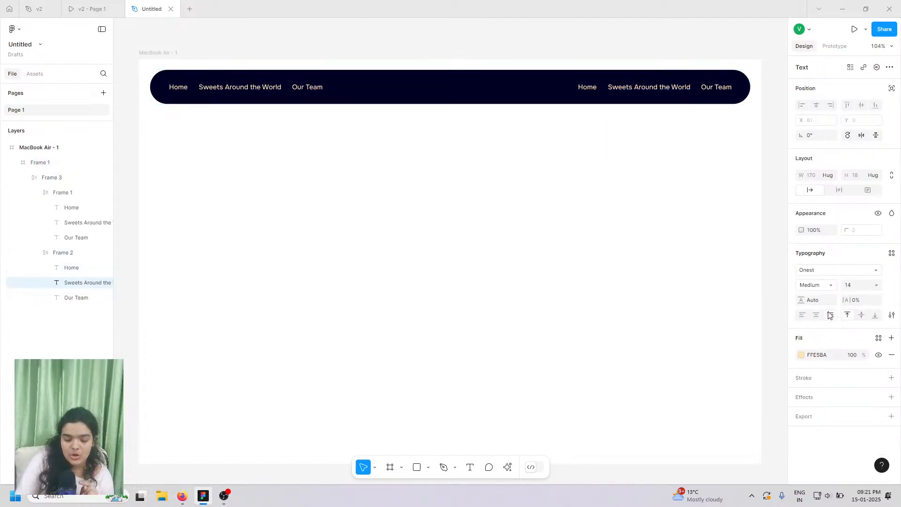
left_click(712, 90)
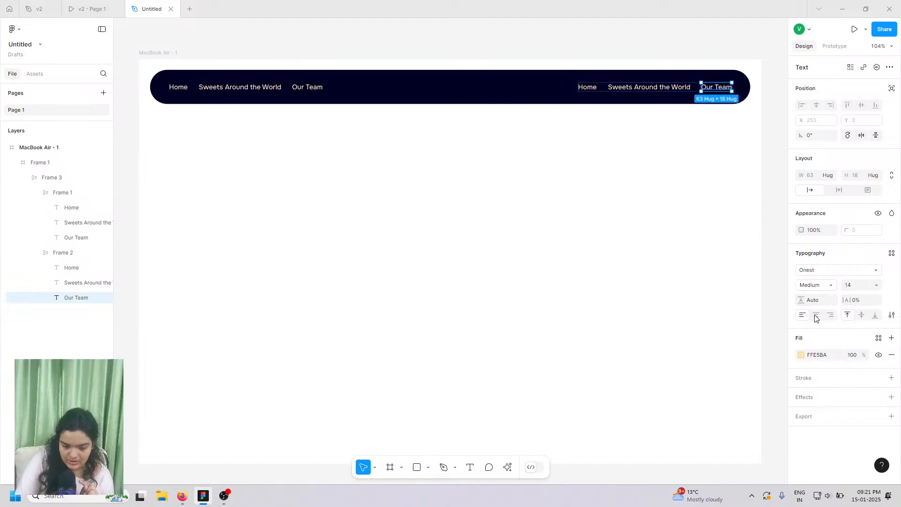
left_click(831, 316)
left_click(584, 90)
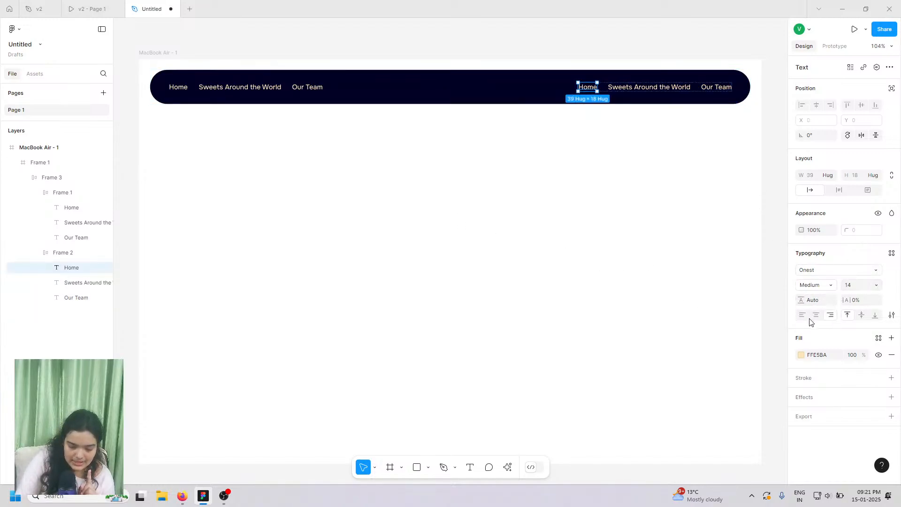
left_click(174, 87)
double_click(173, 87)
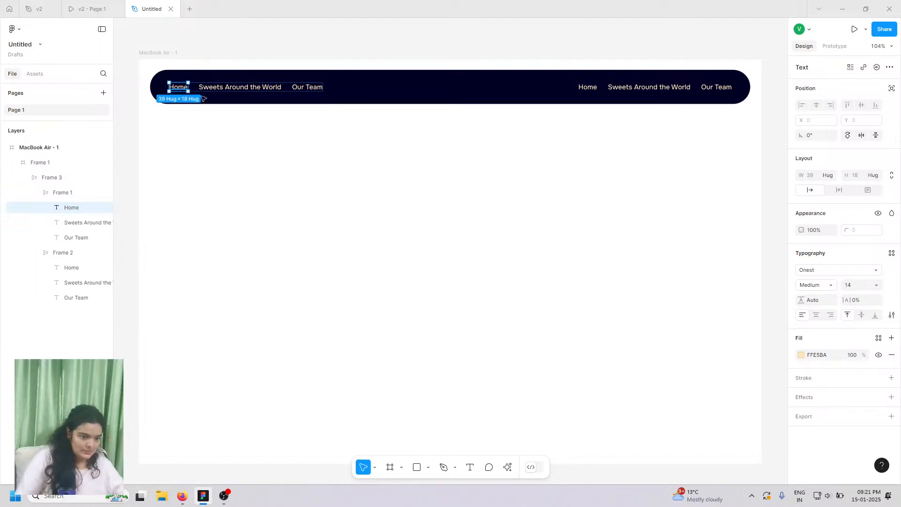
left_click(118, 5)
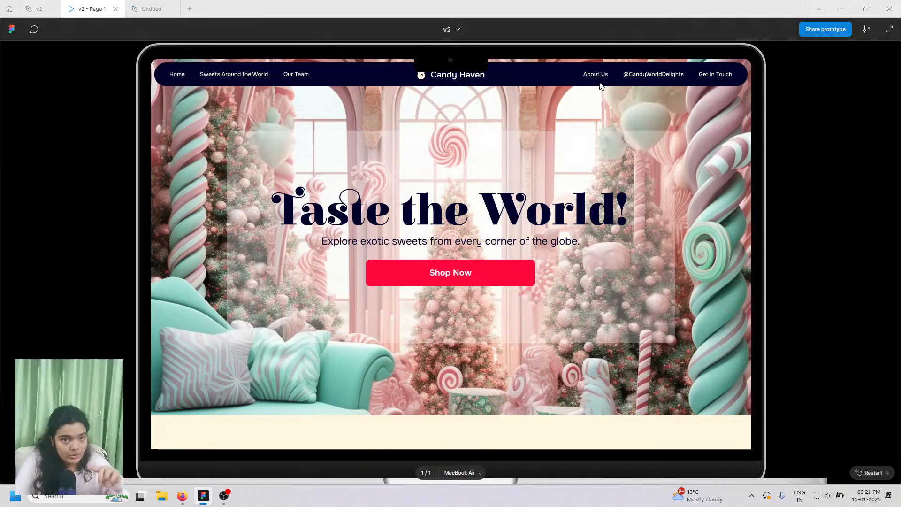
left_click(149, 8)
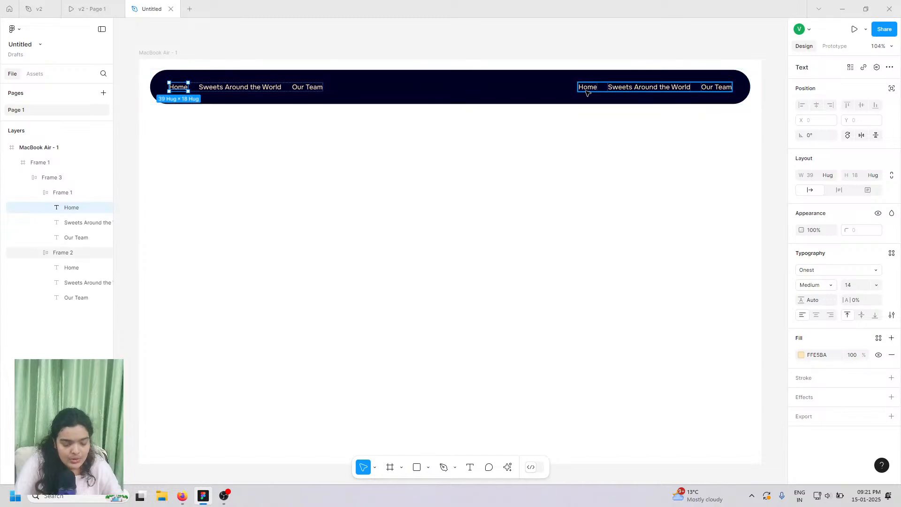
- Start editing the right-hand Home label, restoring 'Home' after a mistyped letter
left_click(587, 88)
double_click(586, 92)
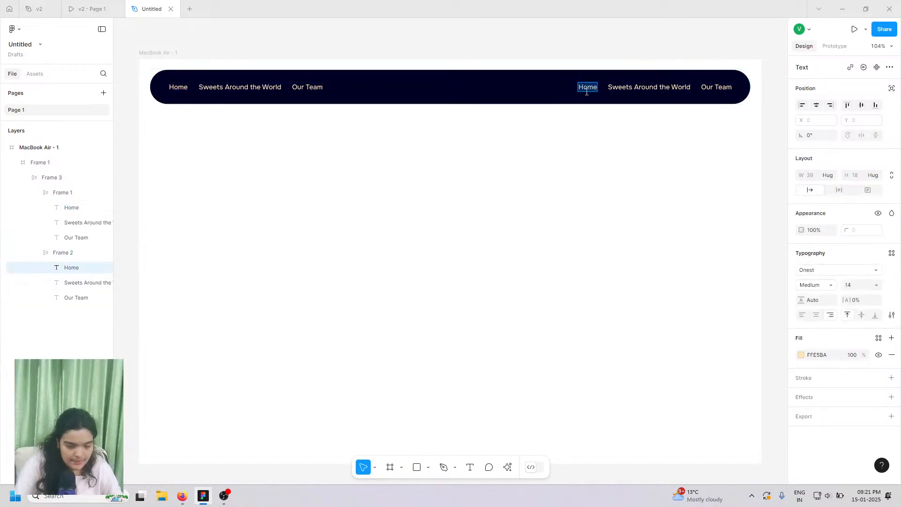
type("Ab")
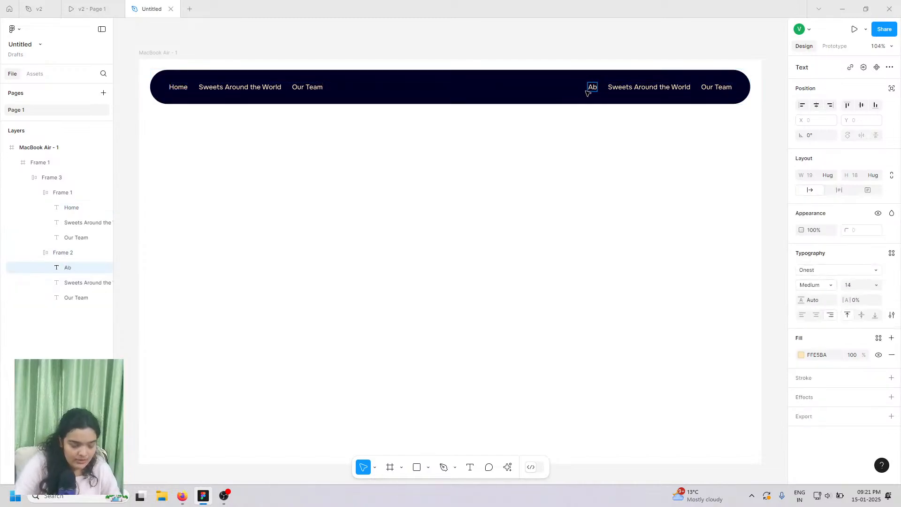
key("BackSpace")
key("BackSpace")
type("Home")
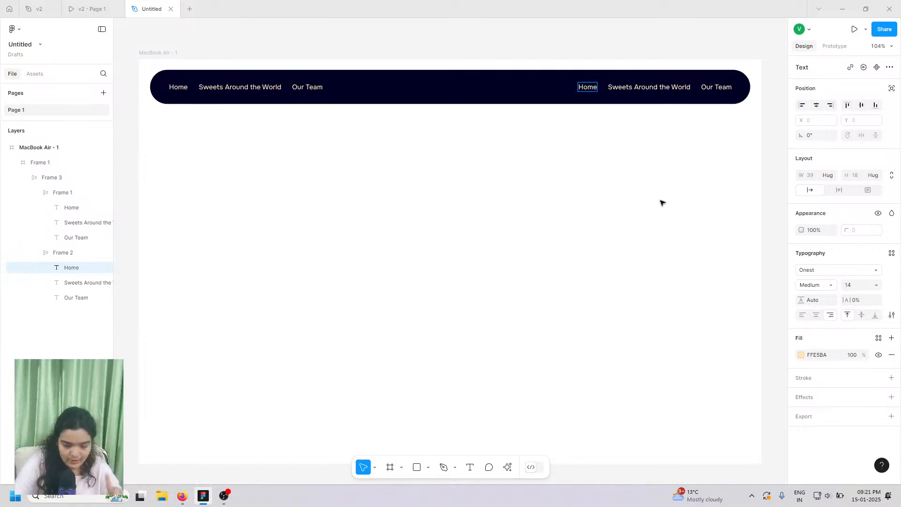
key("Escape")
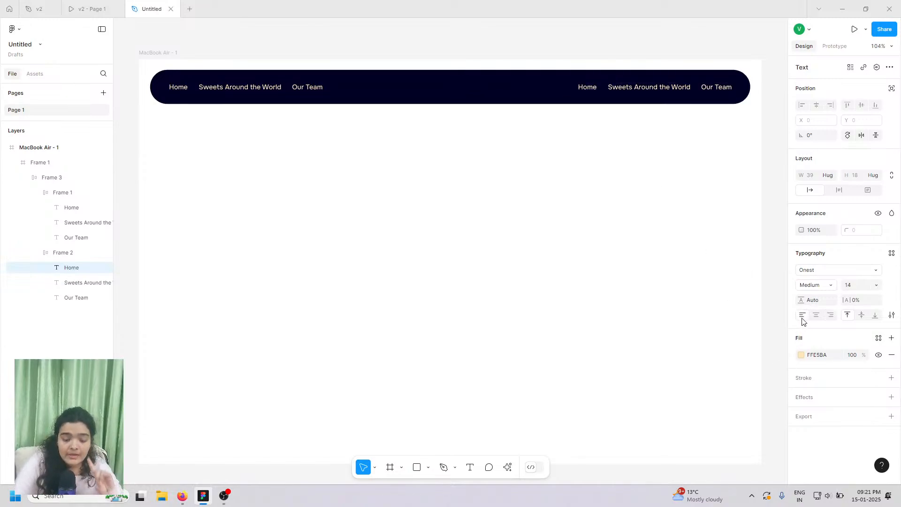
- Rename the right-hand Home label to a right-aligned 'About us', fixing the 'Abput' typo
double_click(584, 86)
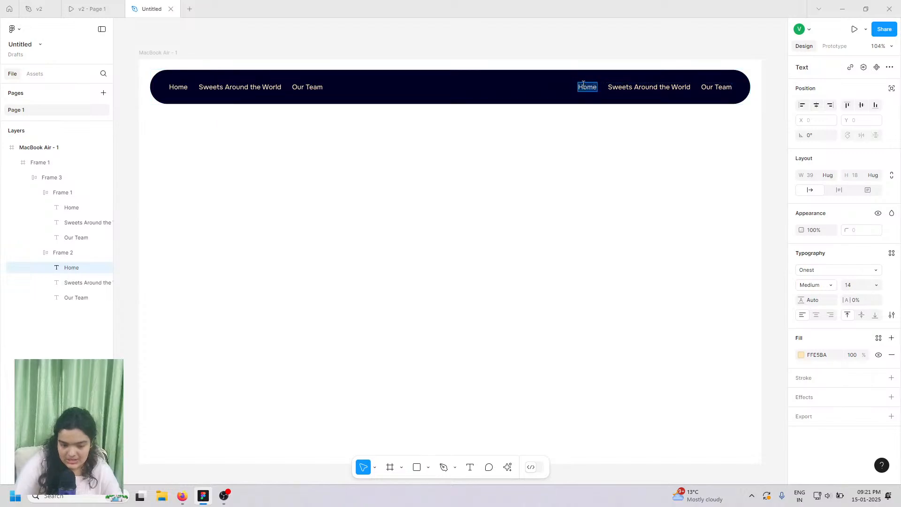
type("Abpu")
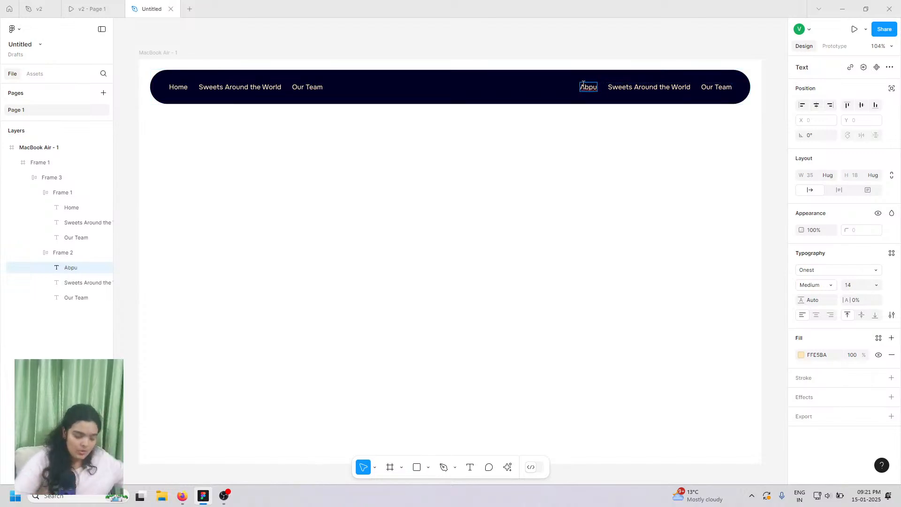
type("t us")
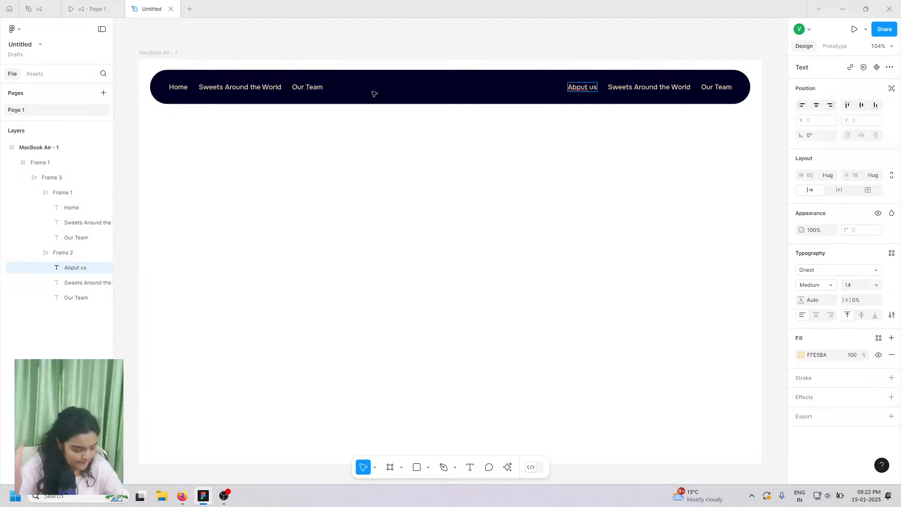
triple_click(588, 85)
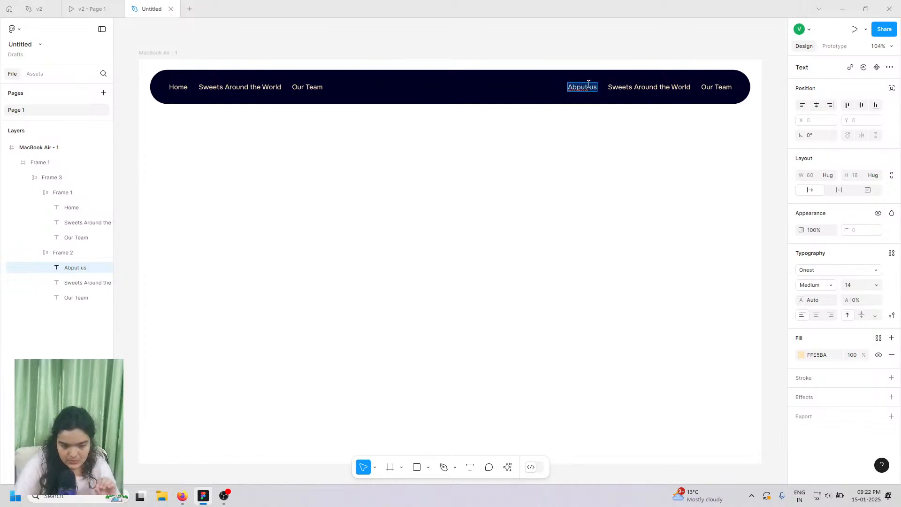
left_click(831, 320)
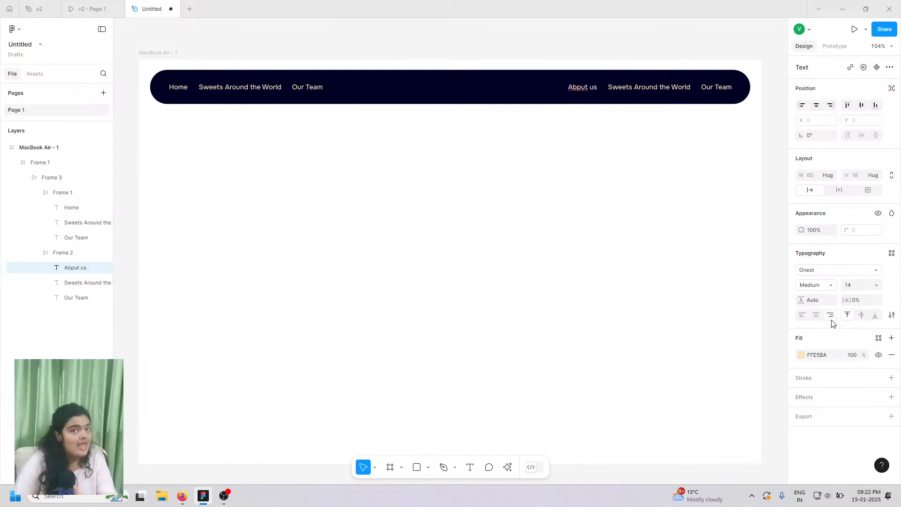
key("Escape")
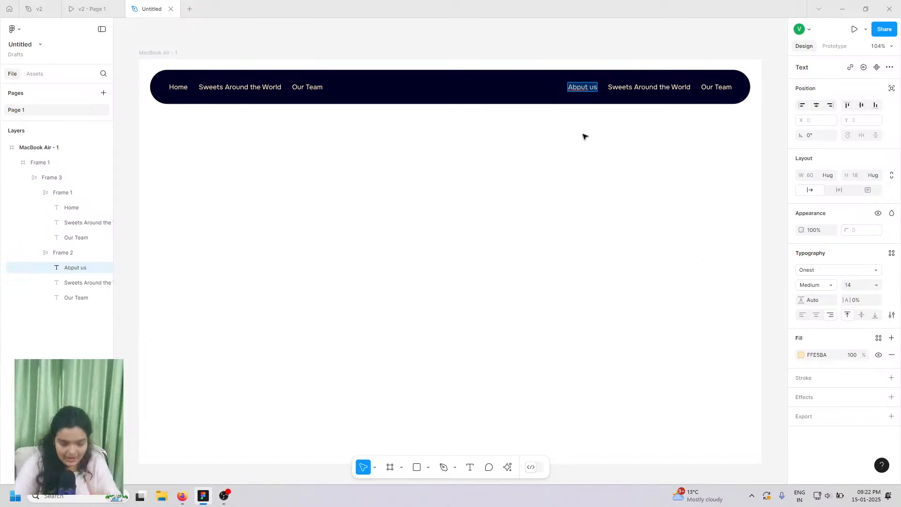
left_click(583, 90)
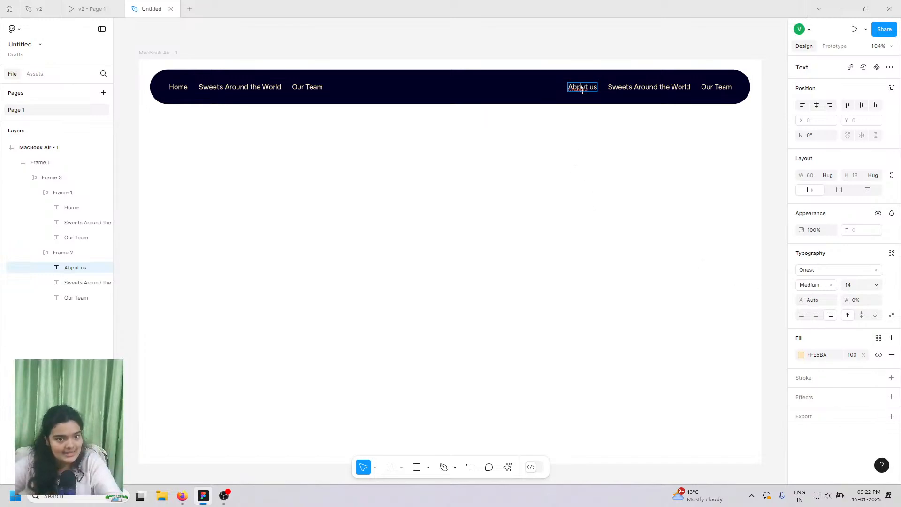
key("Delete")
type("o")
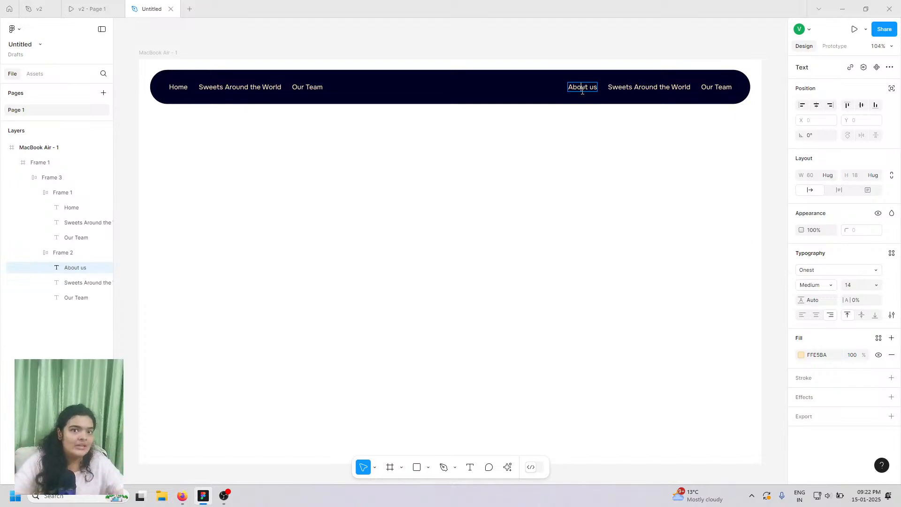
left_click(106, 3)
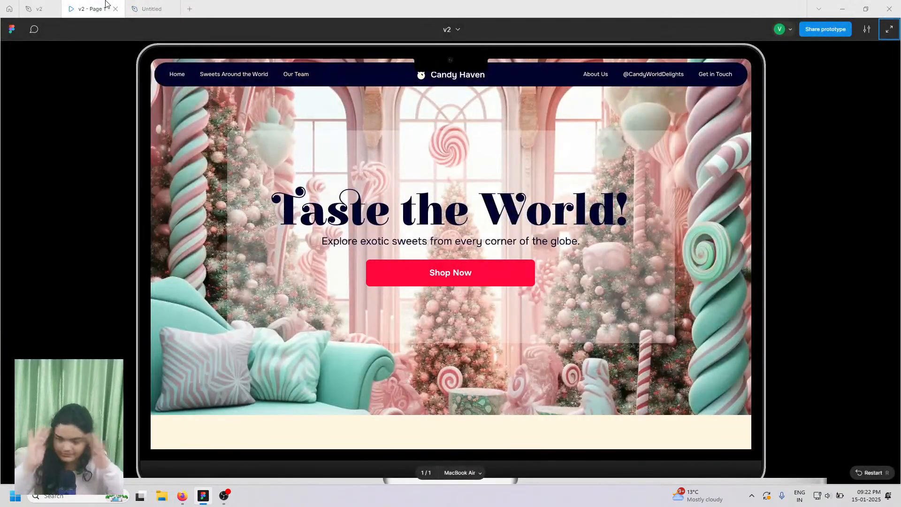
left_click(147, 9)
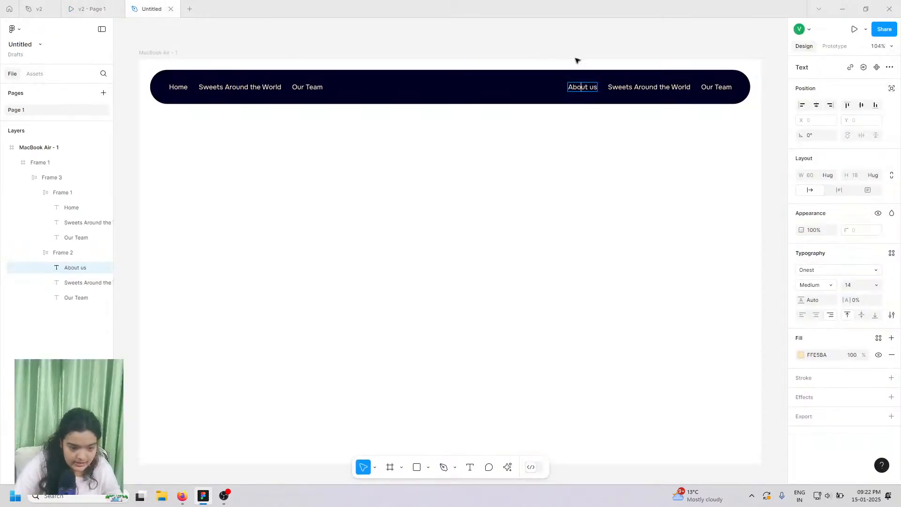
left_click(654, 89)
double_click(654, 88)
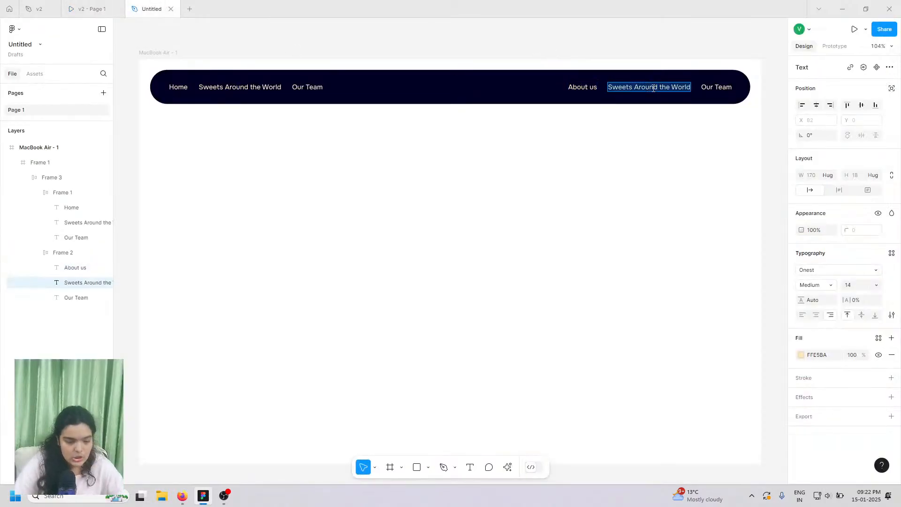
key("ctrl+Tab")
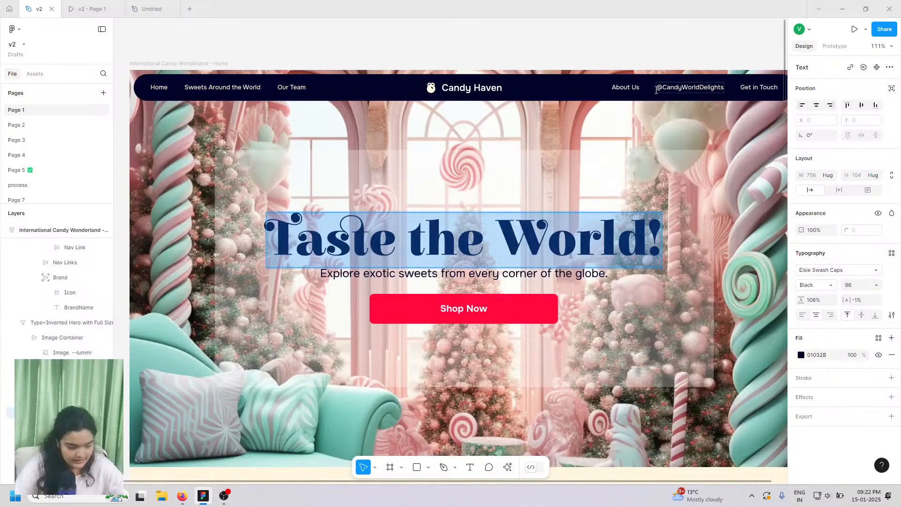
key("ctrl+shift+Tab")
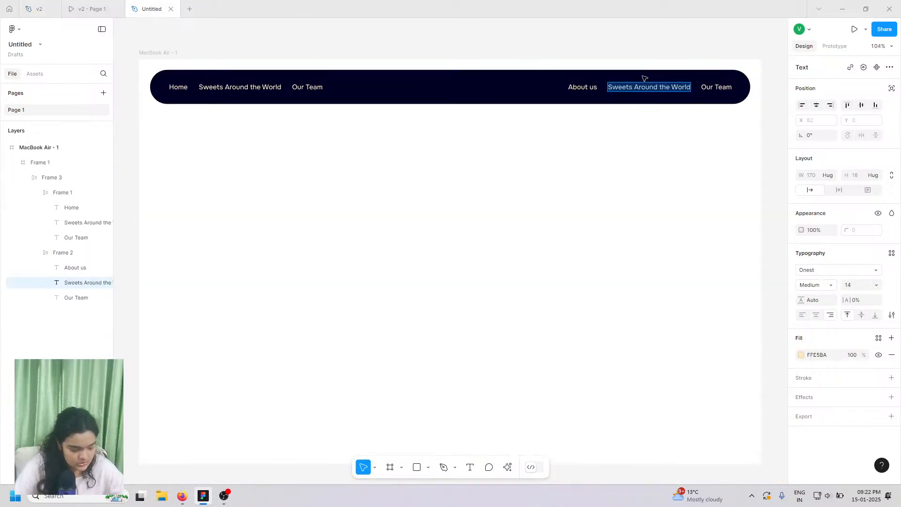
type("@Can")
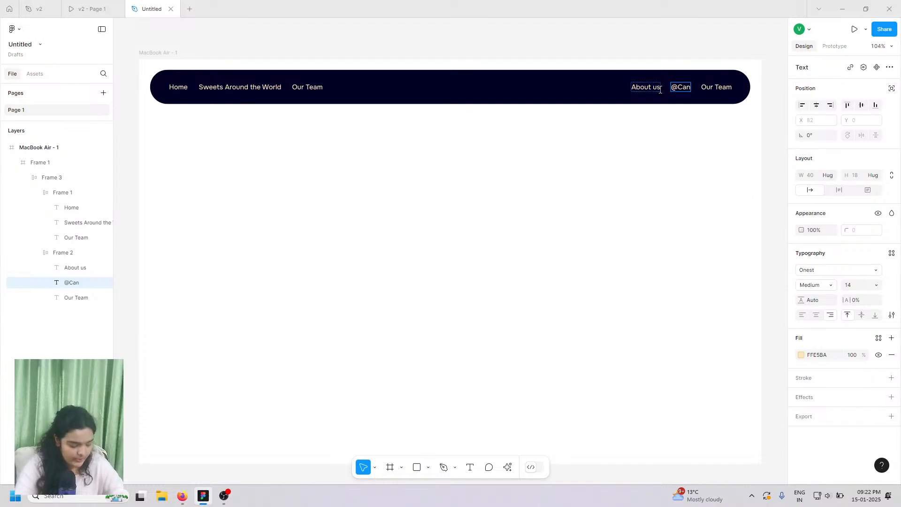
type("day")
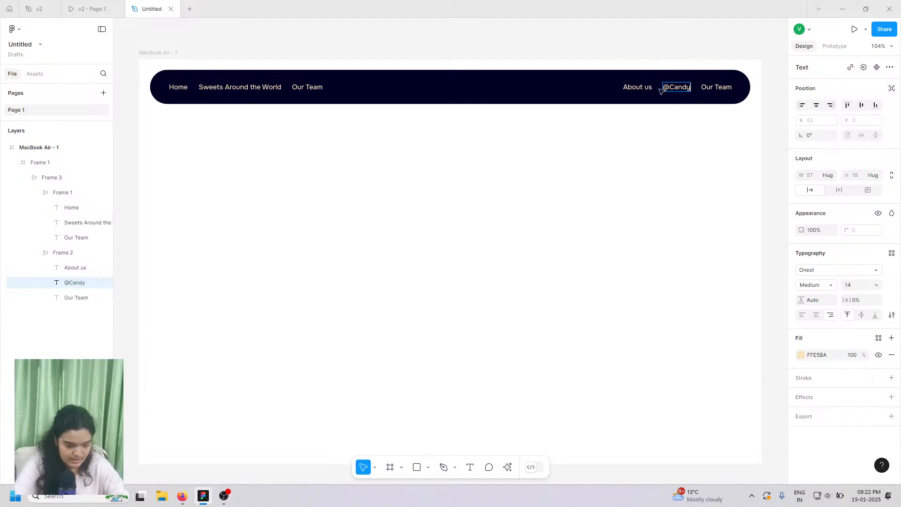
left_click(113, 5)
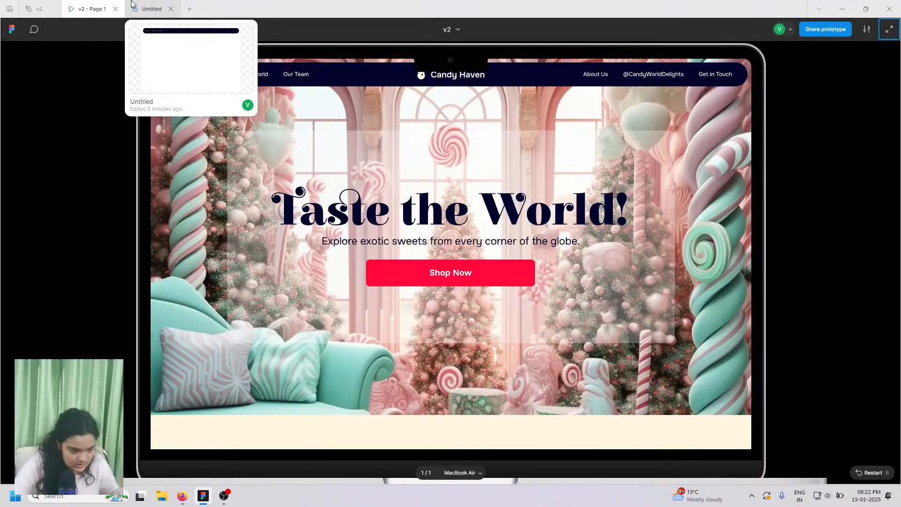
left_click(151, 8)
type("World")
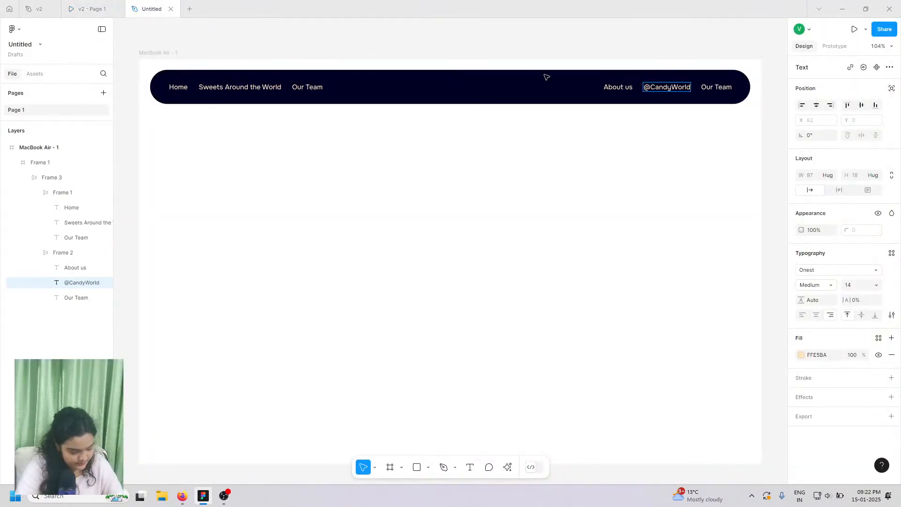
type("De")
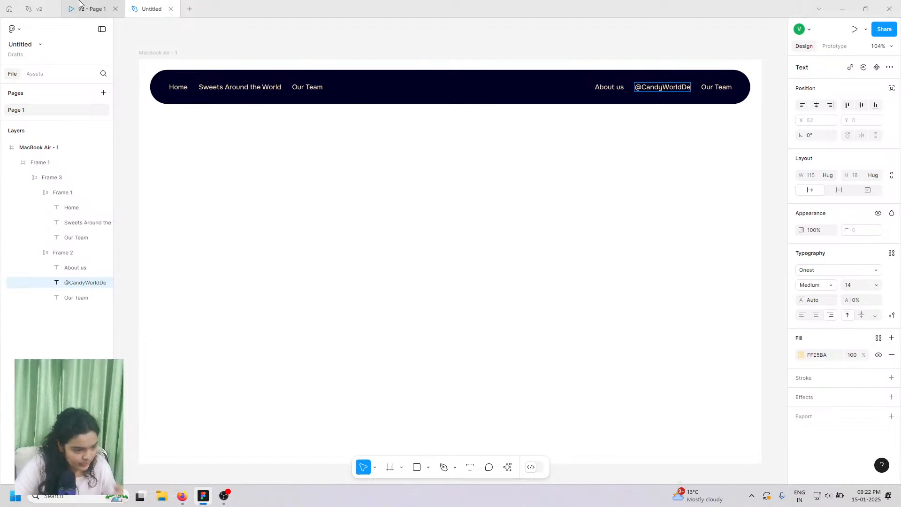
left_click(78, 6)
left_click(152, 9)
type("lights")
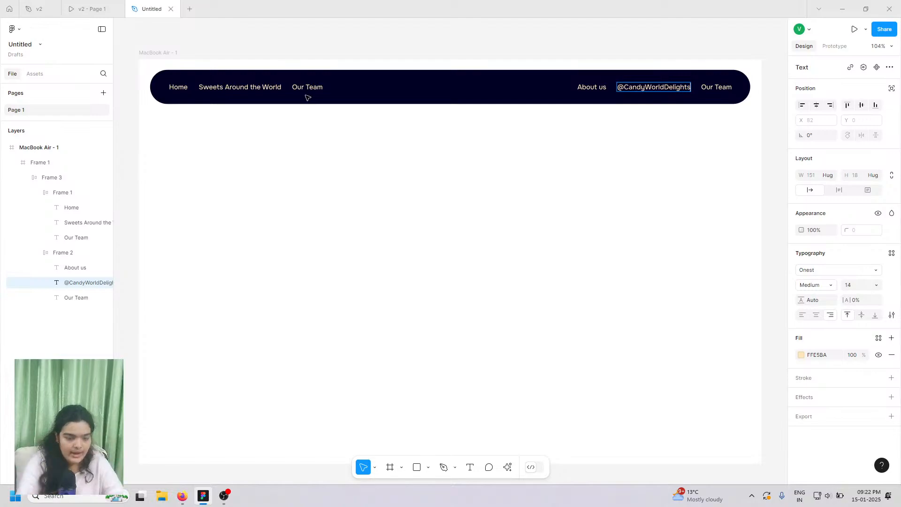
left_click(100, 5)
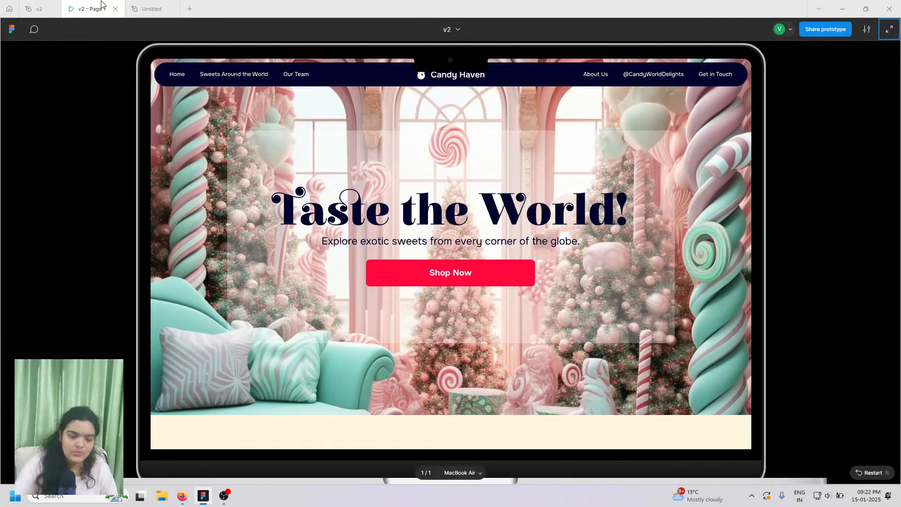
left_click(178, 5)
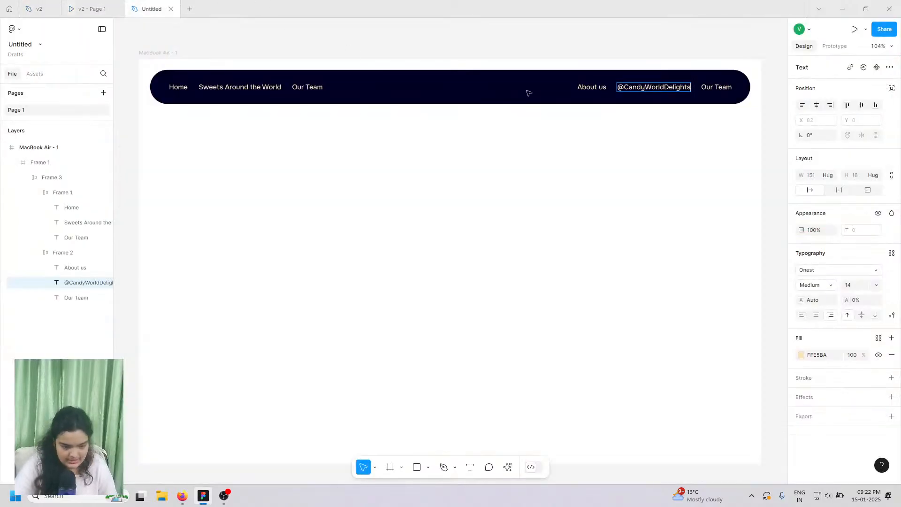
- Change the right-hand Our Team link to 'Get in Touch' and open the v2 prototype to compare
left_click(704, 88)
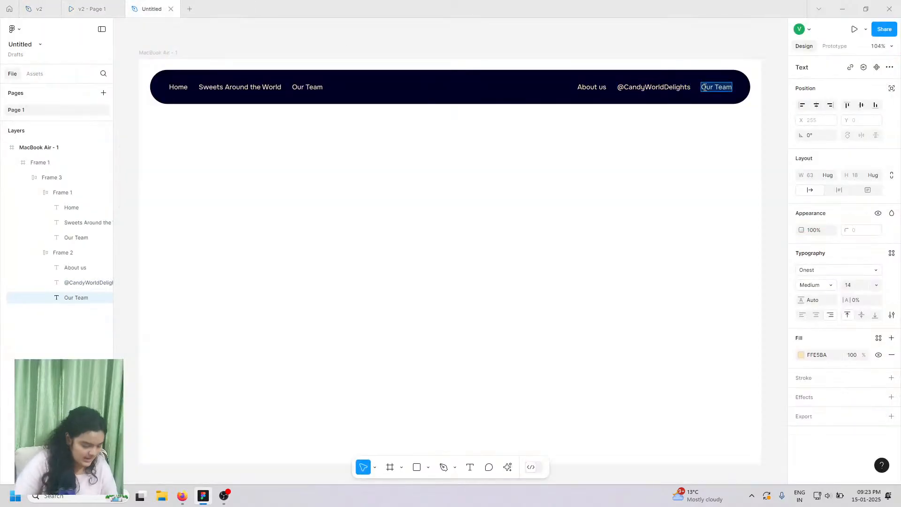
type("Get")
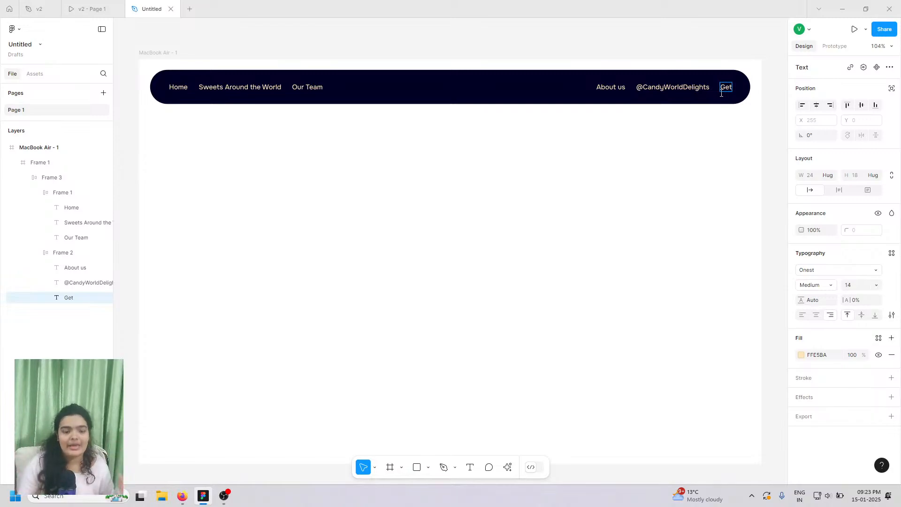
double_click(721, 94)
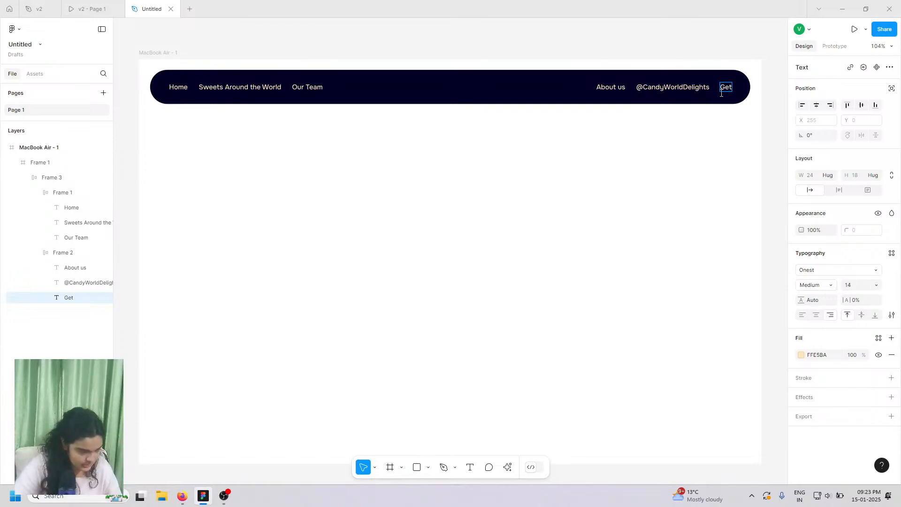
left_click(94, 9)
left_click(143, 4)
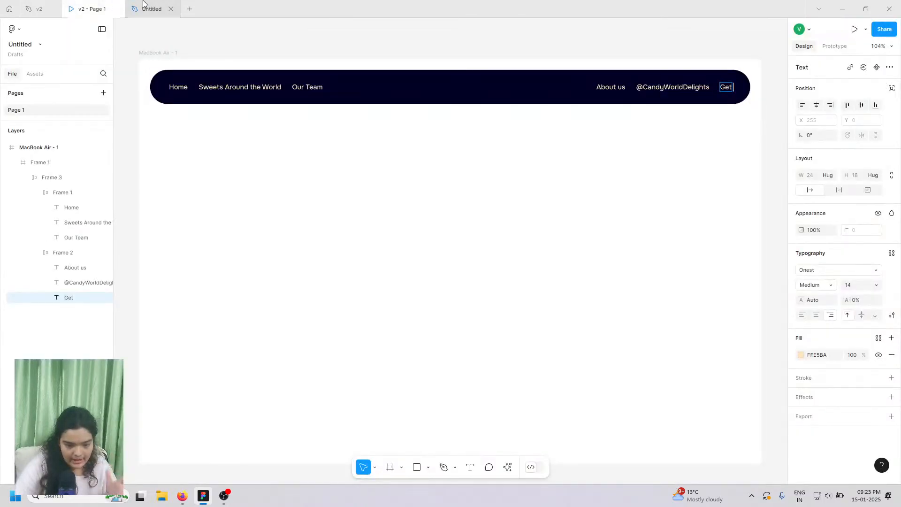
type("in Touch")
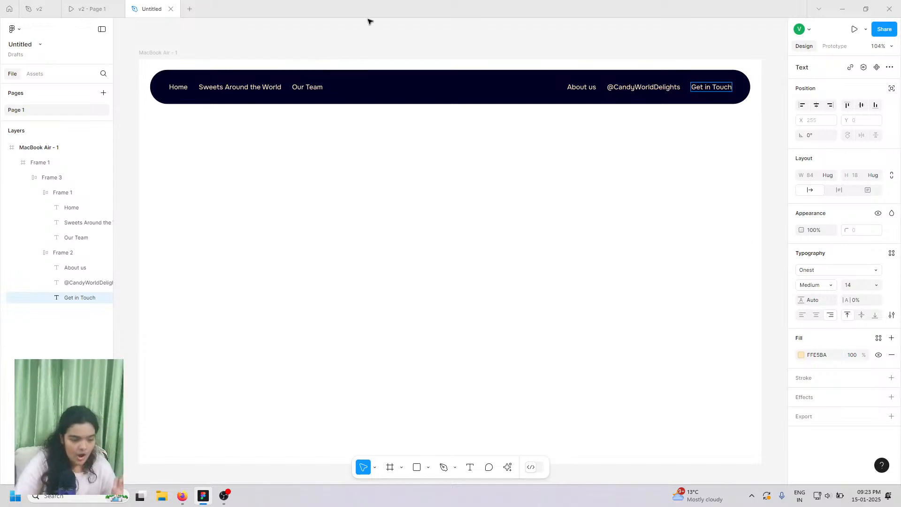
key("Escape")
left_click(275, 57)
left_click(96, 8)
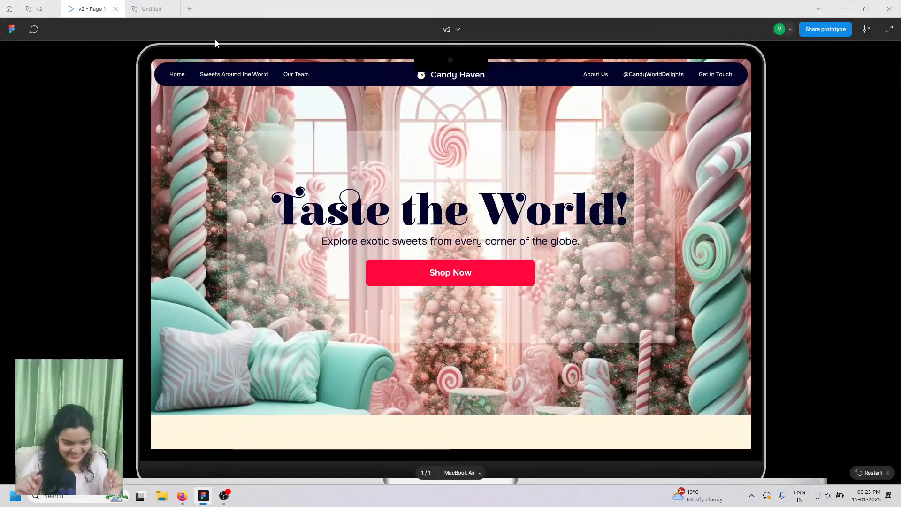
- Switch from the Candy Haven prototype back to the Untitled design file
mouse_move(150, 4)
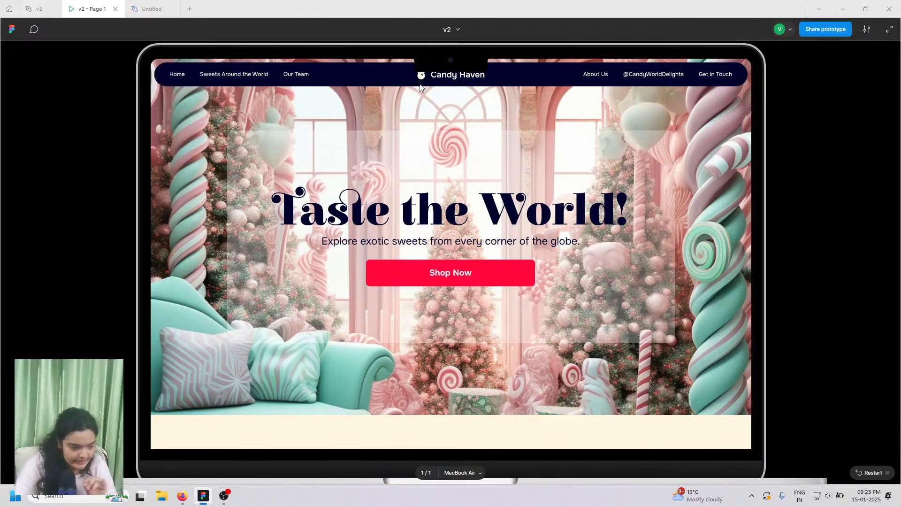
left_click(167, 7)
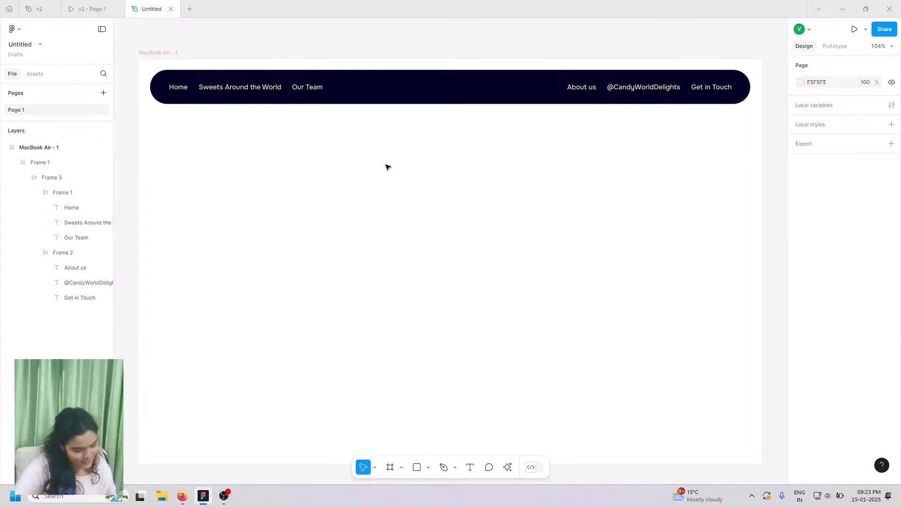
- Launch the Iconify plugin through the actions search, typing 'iconify', and show its icon sets list
left_click(508, 467)
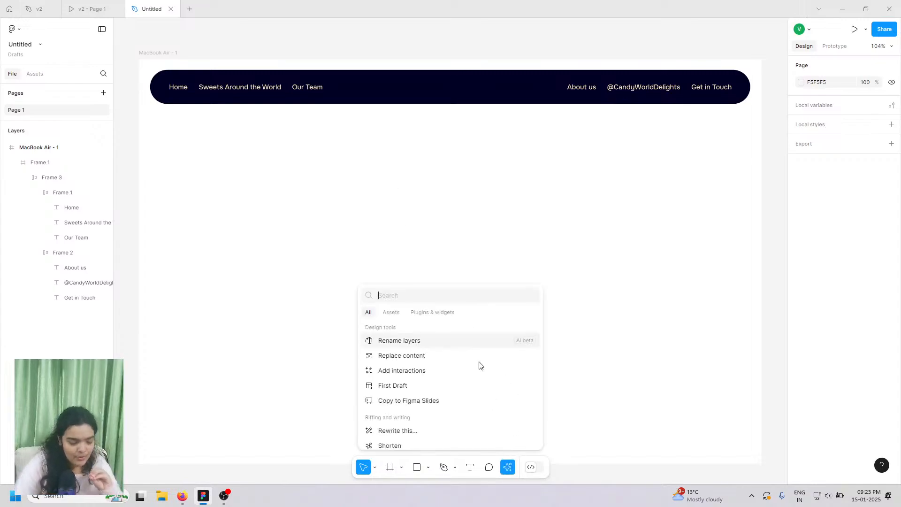
left_click(426, 313)
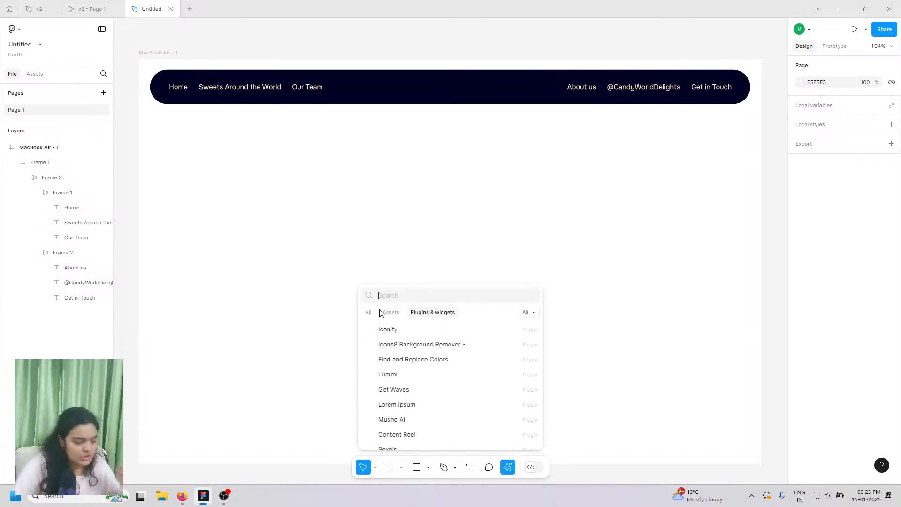
left_click(399, 328)
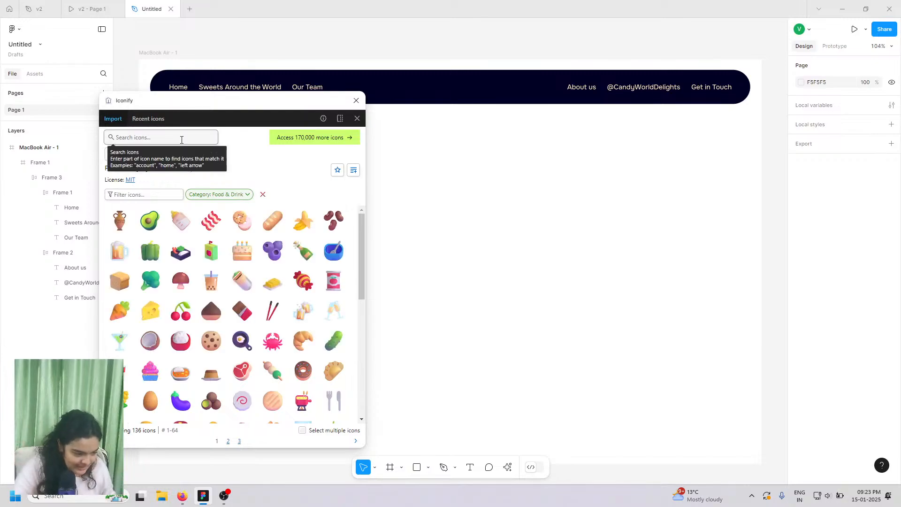
left_click(356, 100)
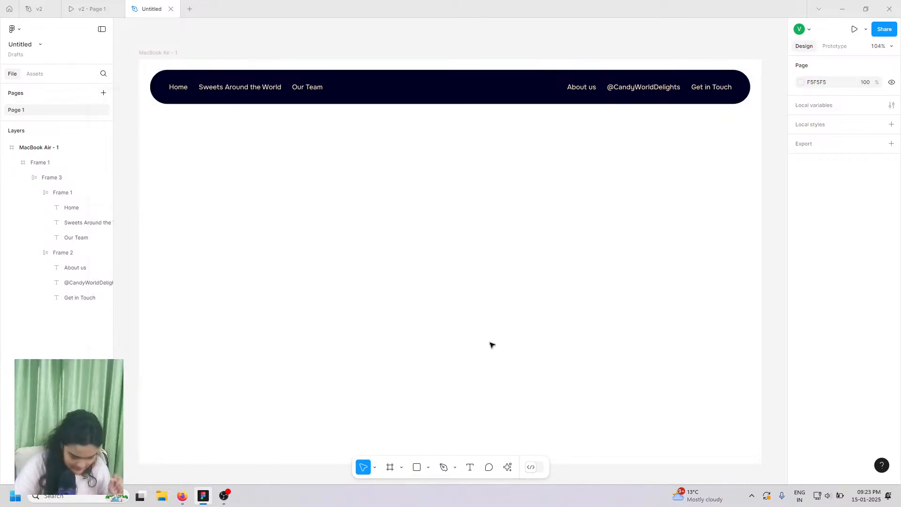
left_click(508, 467)
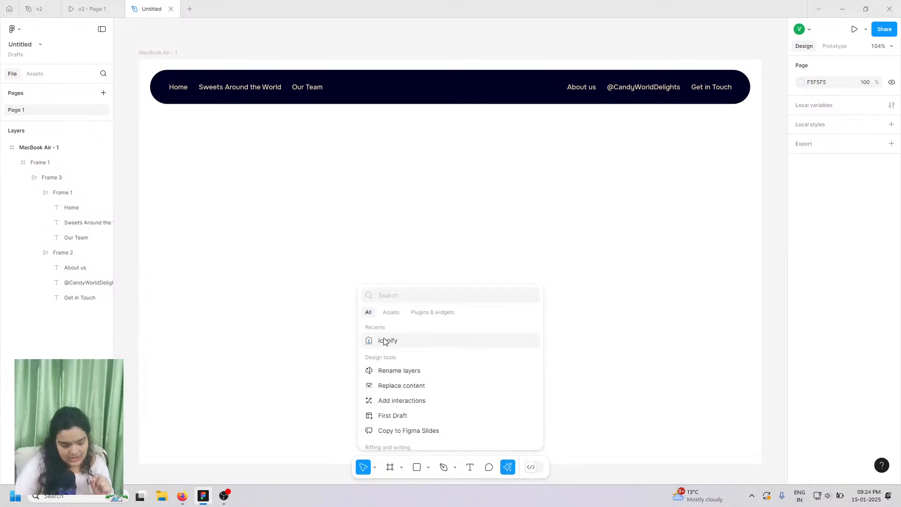
type("iconify")
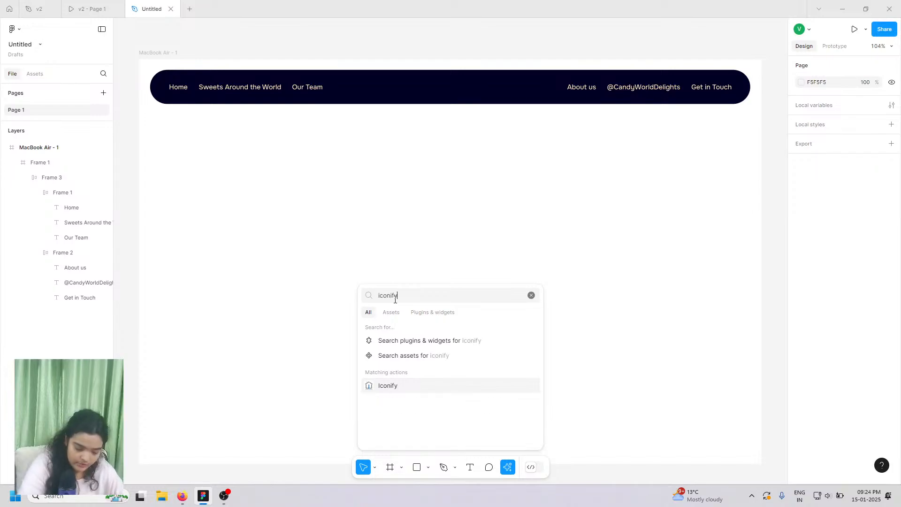
key("Return")
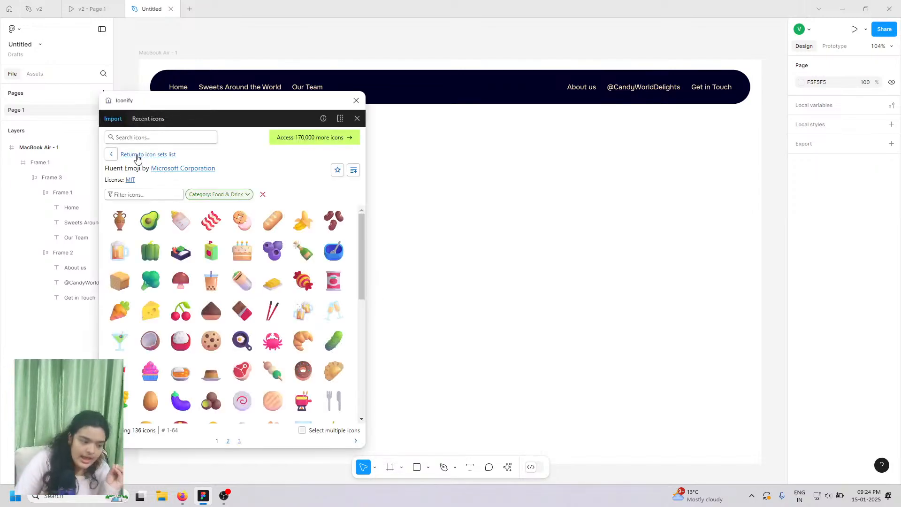
left_click(111, 154)
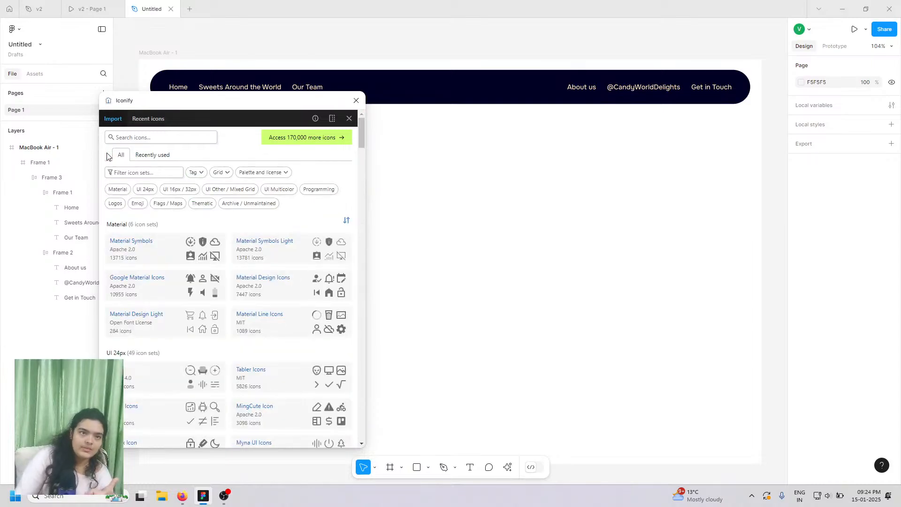
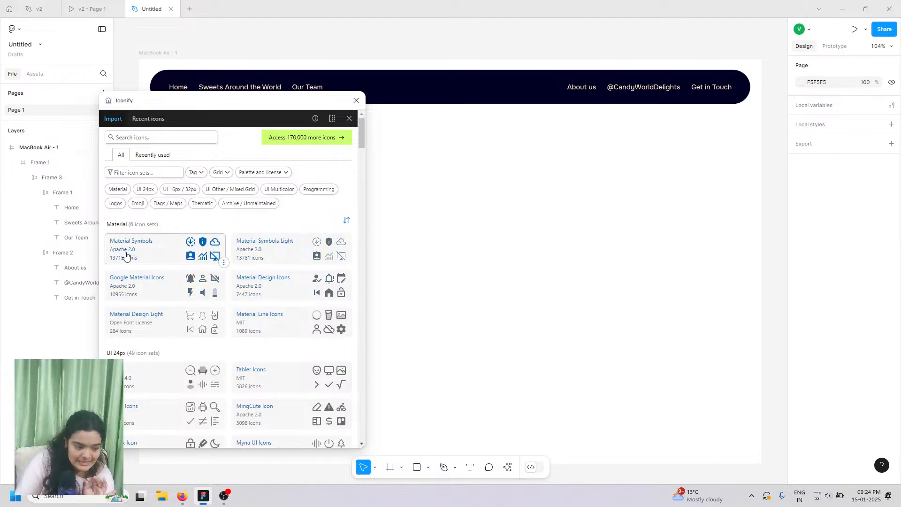
- Scroll through the Iconify icon-set licences, then switch over to Firefox
scroll(210, 379, "down", 1)
scroll(210, 379, "down", 1)
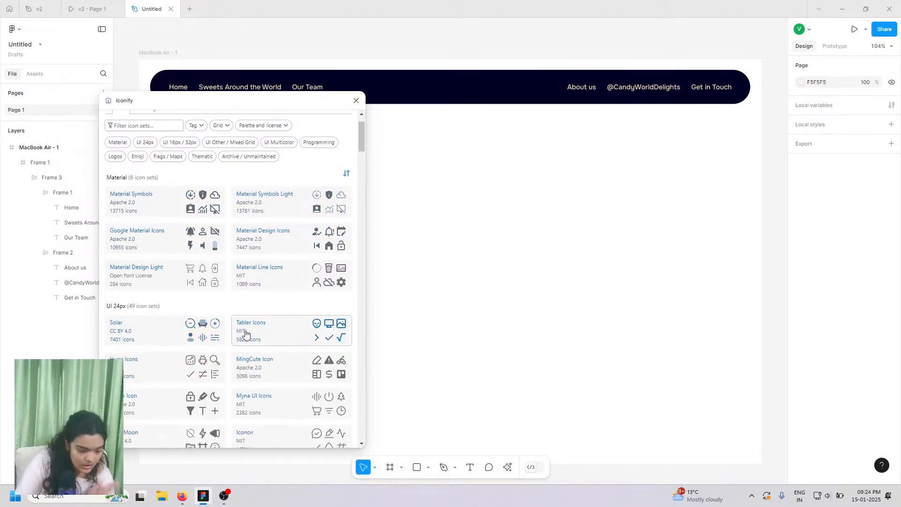
scroll(258, 344, "down", 1)
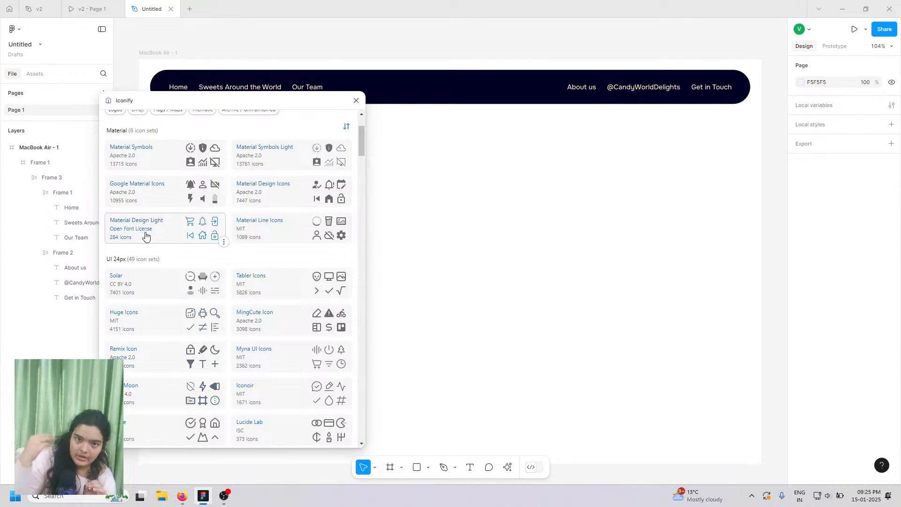
scroll(155, 277, "down", 1)
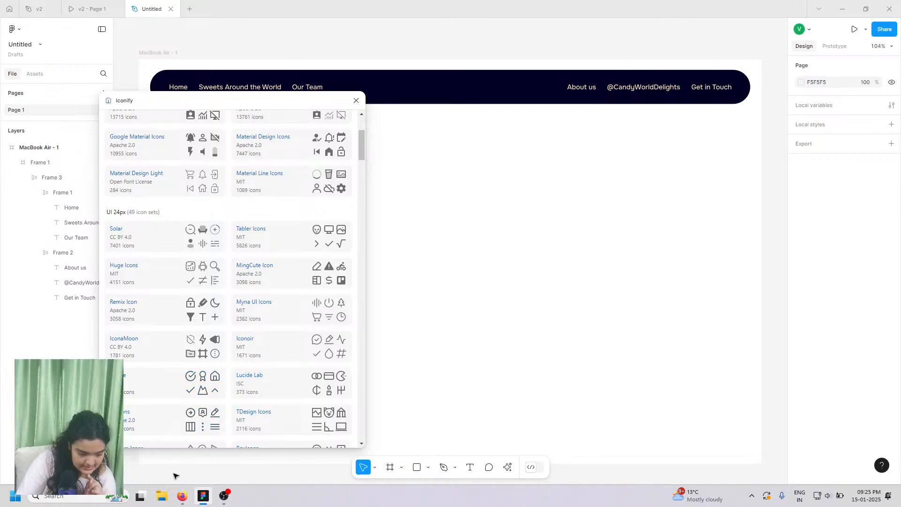
left_click(182, 497)
- In a new browser tab, search Google for 'isc license'
left_click(538, 10)
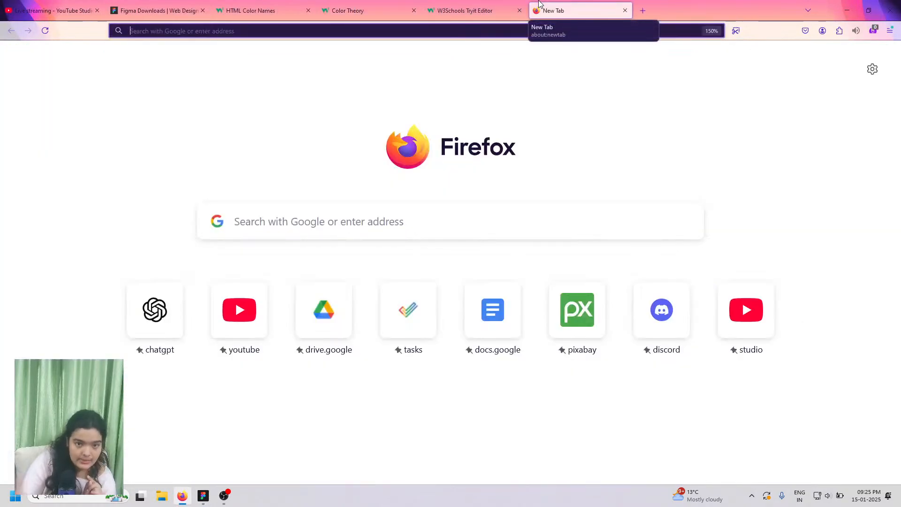
type("isc")
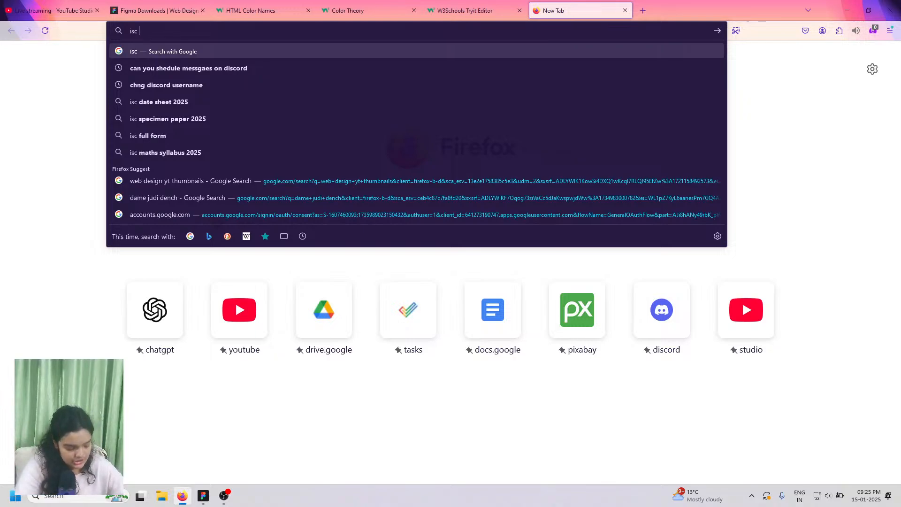
type(" l")
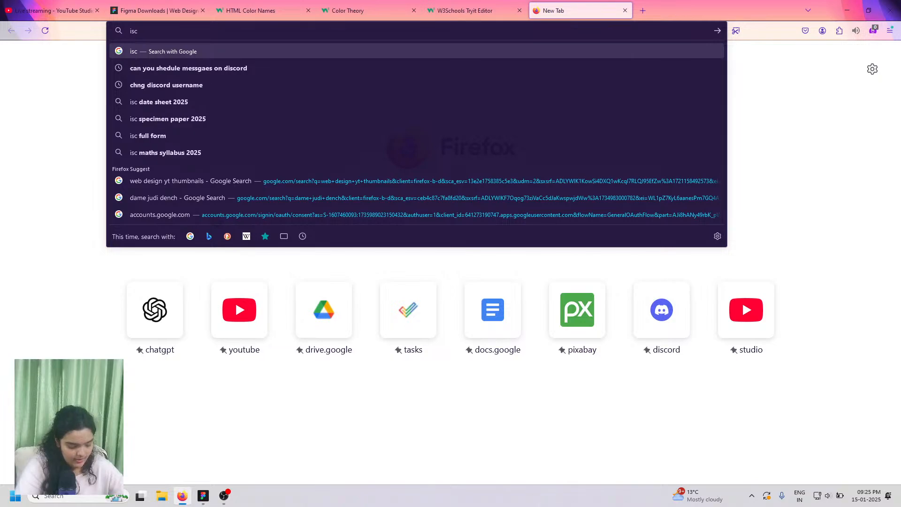
type("icense")
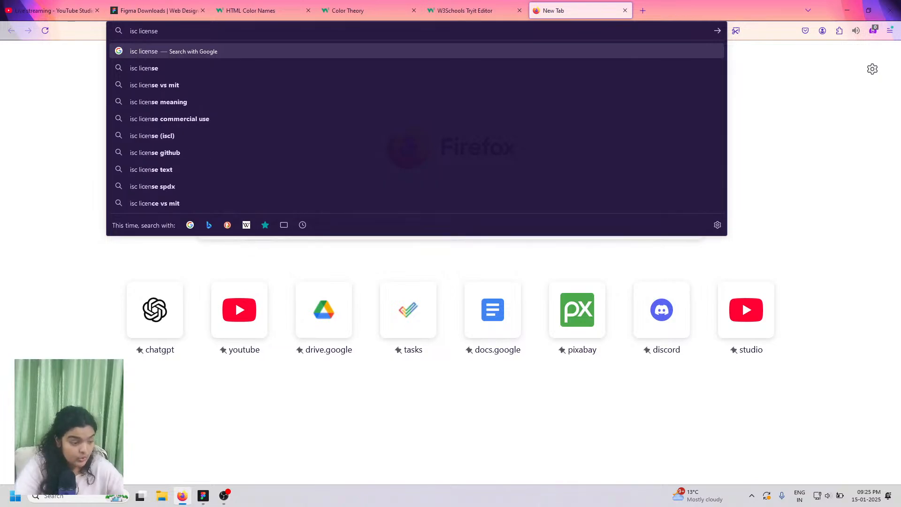
key("Return")
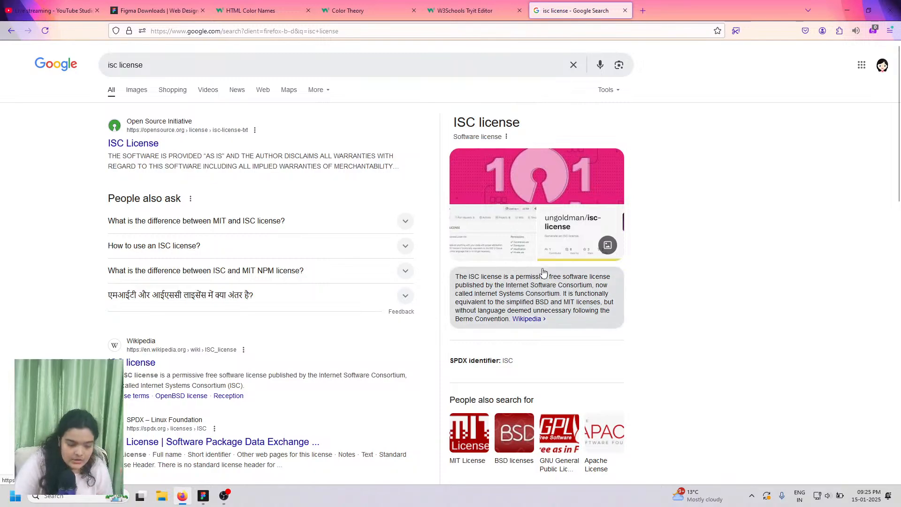
- Read the ISC licence explanation in the results, then return to the Figma design
scroll(529, 295, "up", 3)
scroll(529, 295, "up", 2)
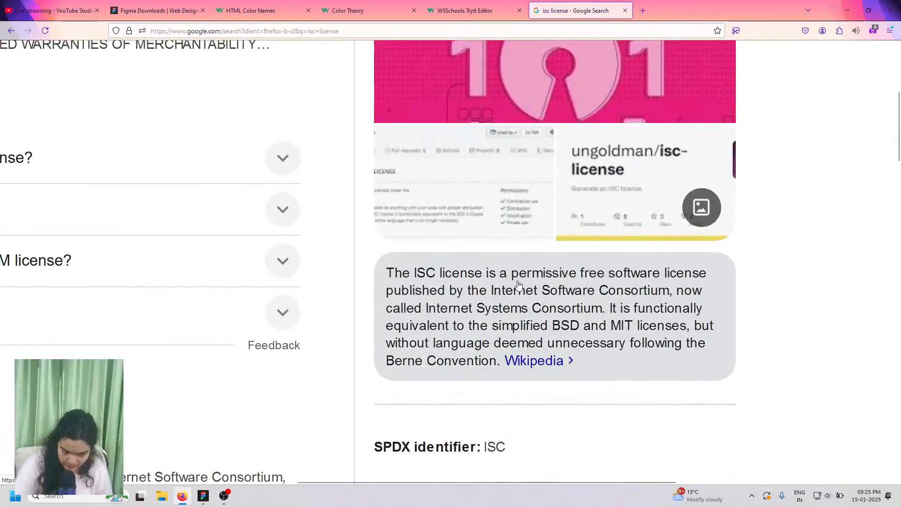
scroll(517, 290, "down", 1)
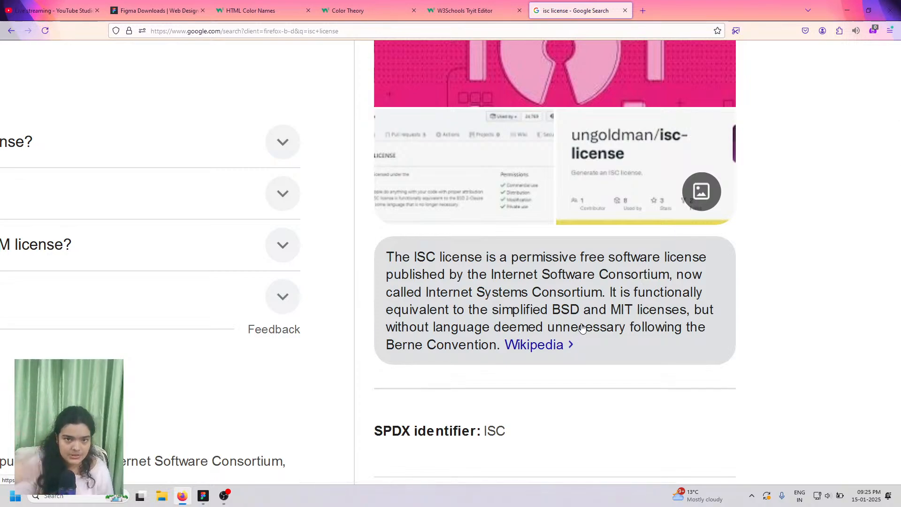
scroll(581, 328, "down", 6)
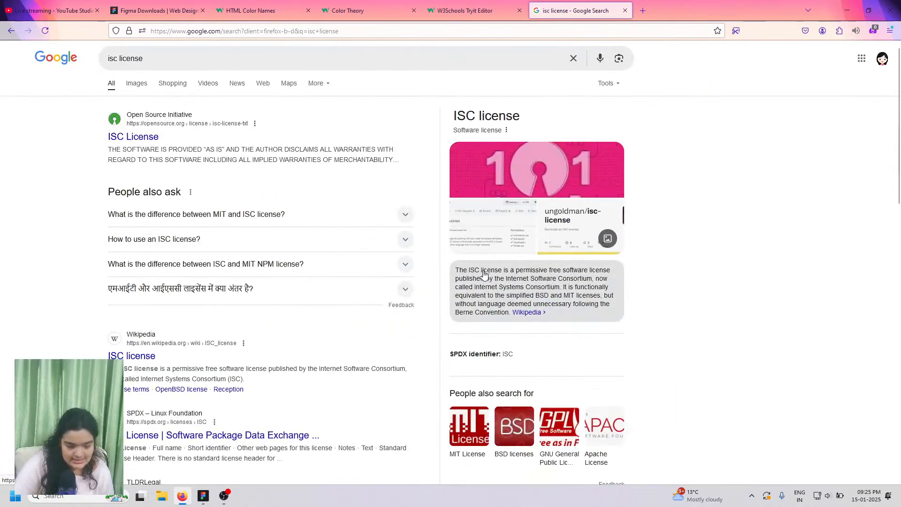
left_click(204, 497)
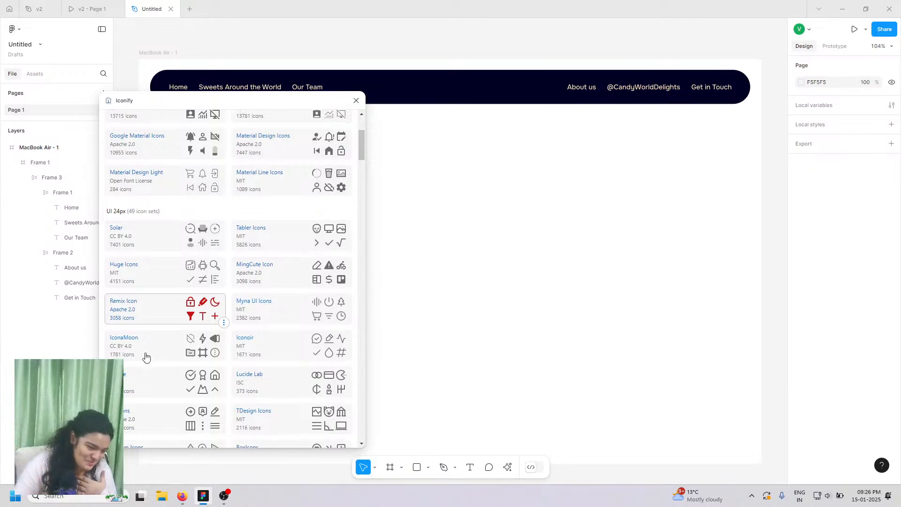
- Open the Google Material Icons set and clear its candy filter
scroll(134, 263, "down", 2)
scroll(125, 192, "up", 5)
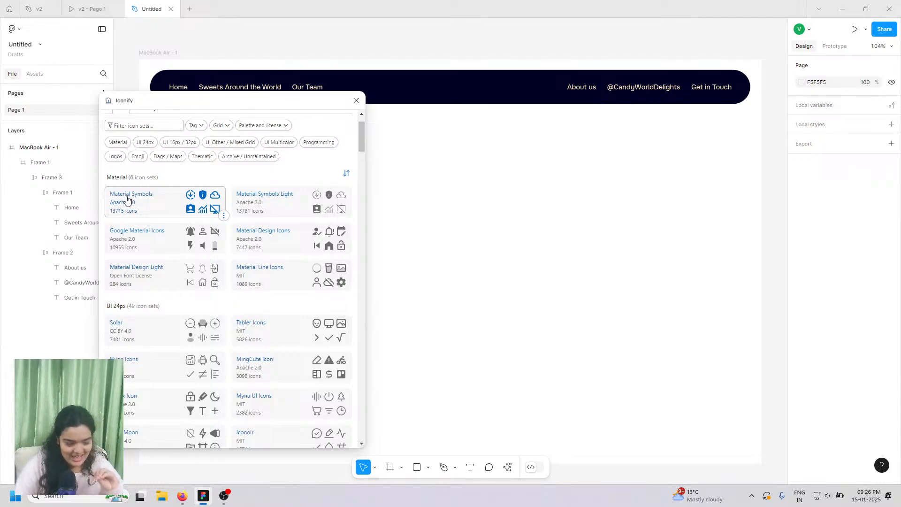
left_click(145, 234)
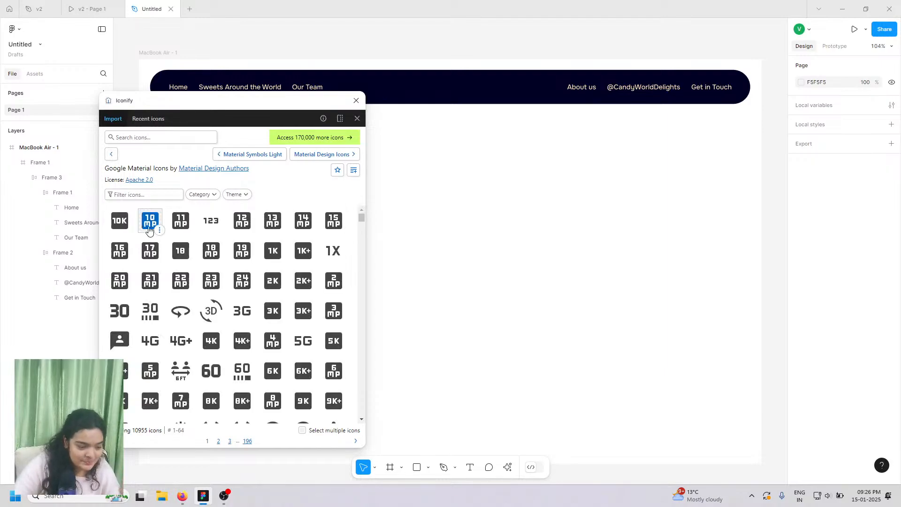
left_click(166, 193)
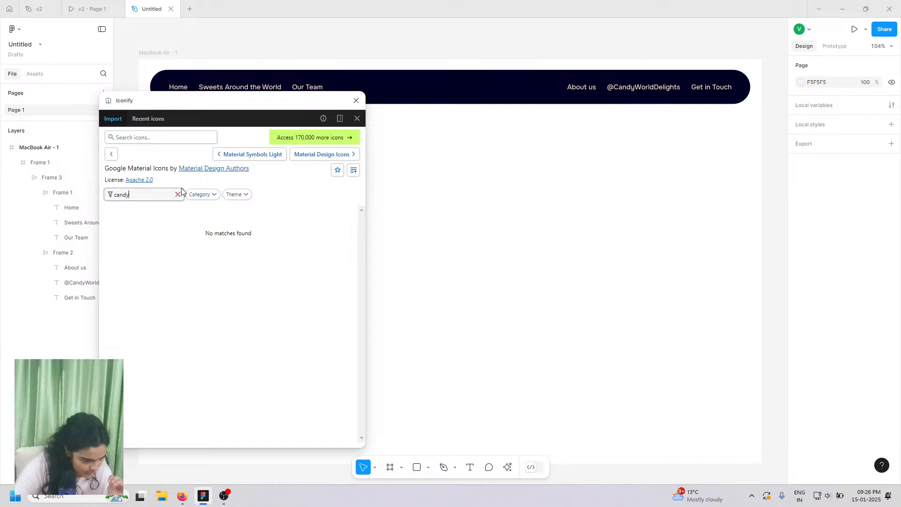
left_click(177, 195)
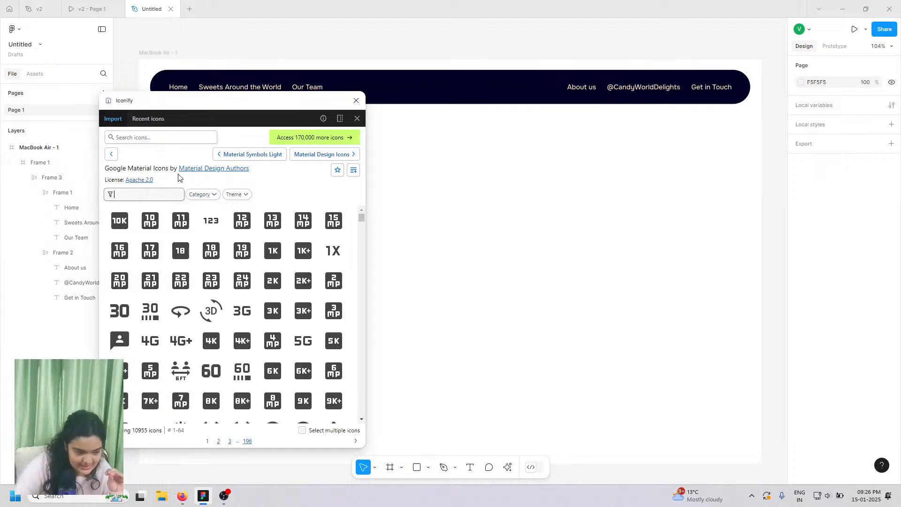
- Search all icon sets for 'candy', briefly checking the v2 prototype
left_click(143, 136)
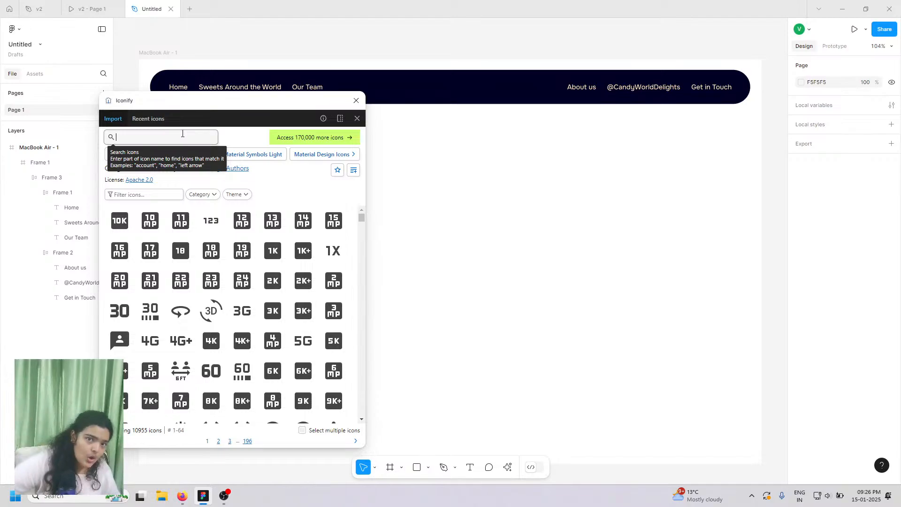
type("c")
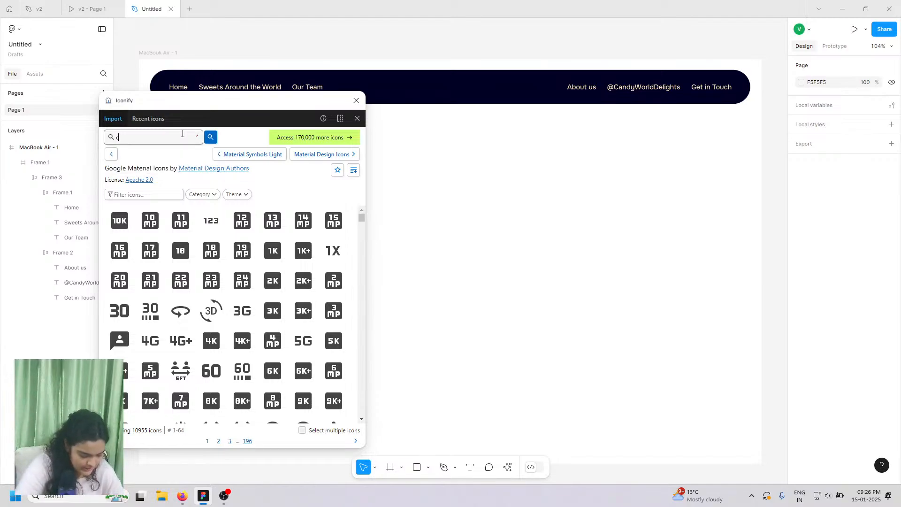
type("andy")
key("Return")
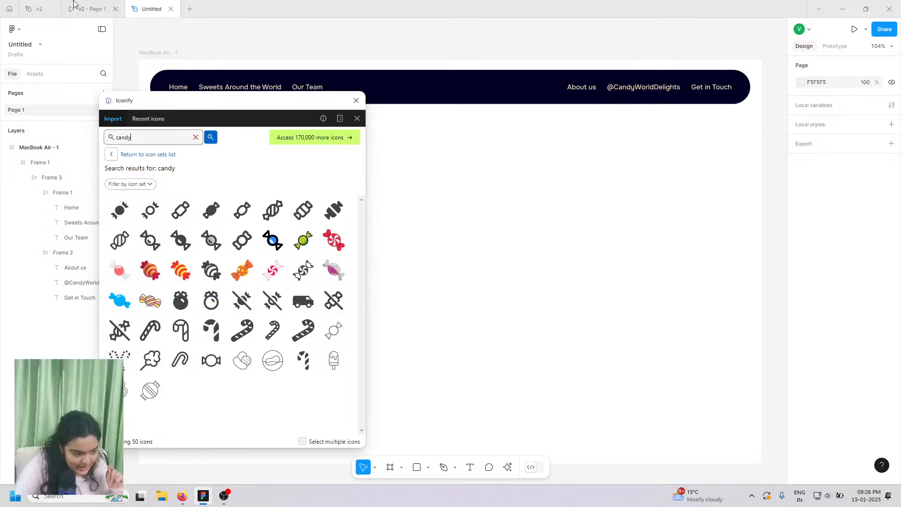
left_click(74, 3)
left_click(152, 9)
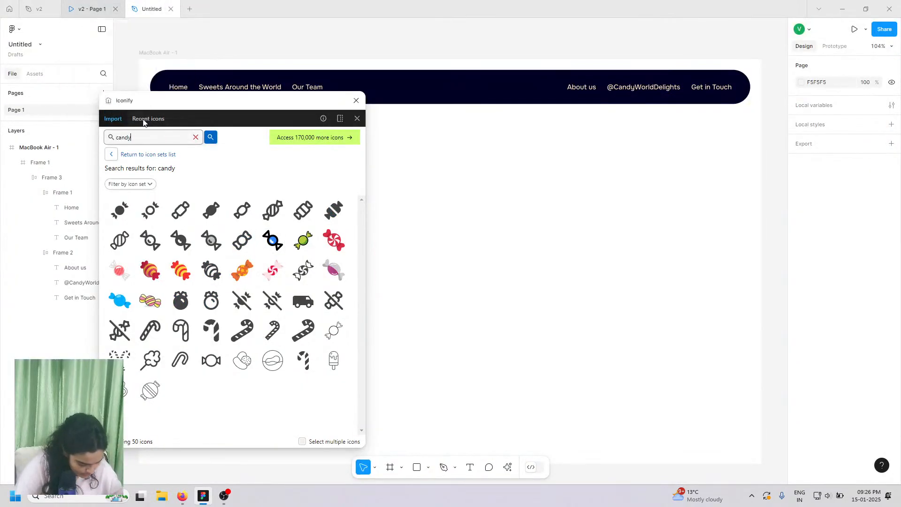
- Select the filled candy icon and set its size to 100
left_click(214, 210)
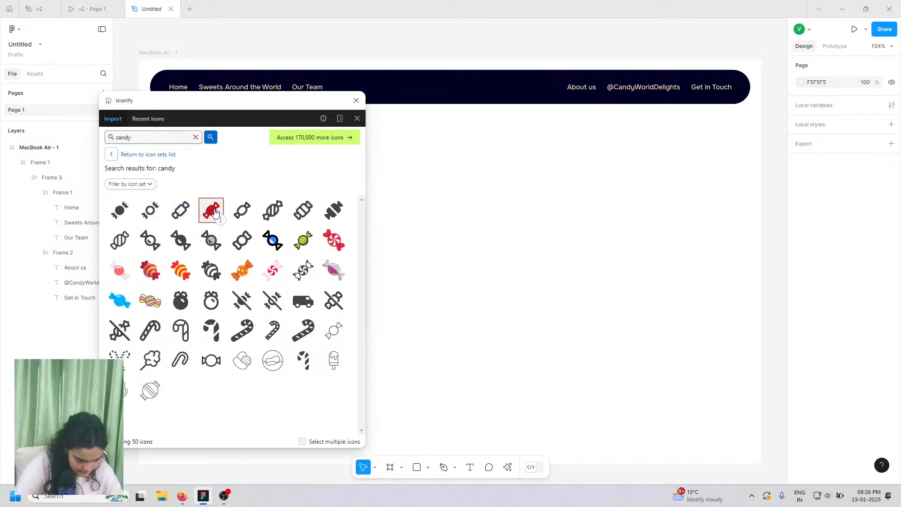
left_click(215, 212)
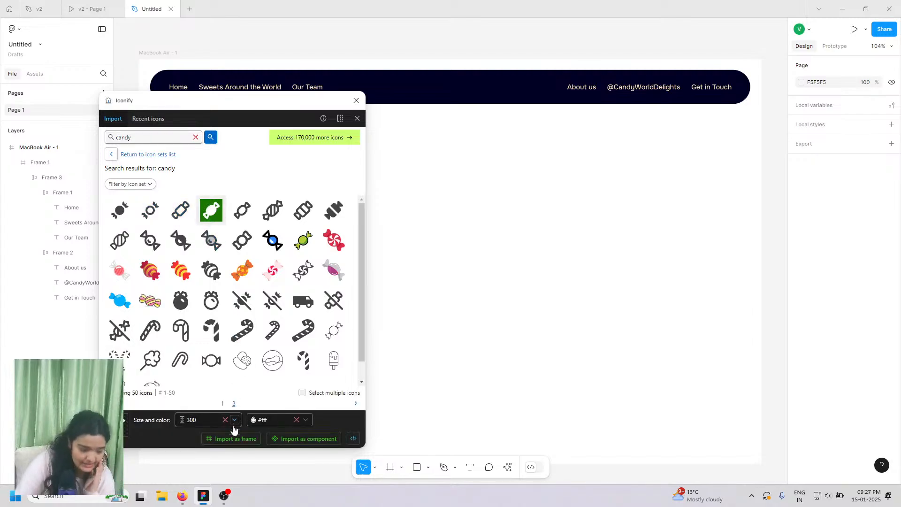
left_click(190, 422)
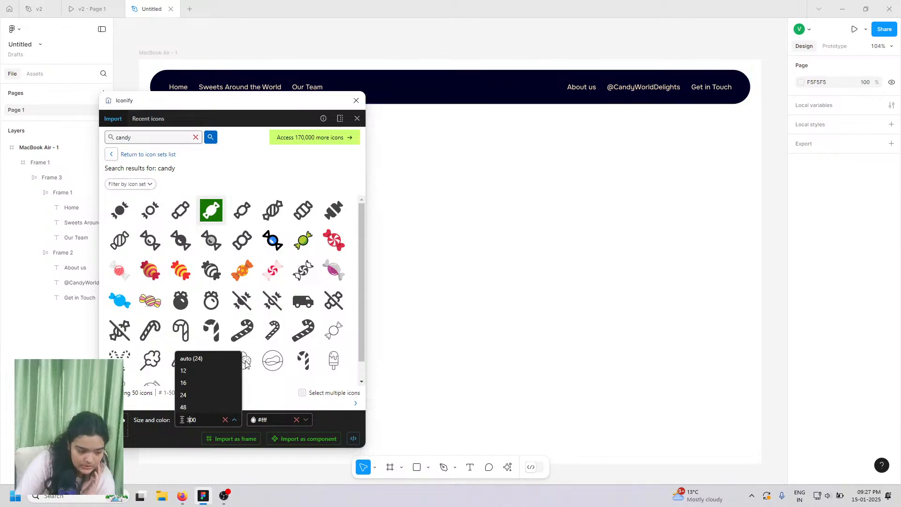
key("ctrl+a")
type("1")
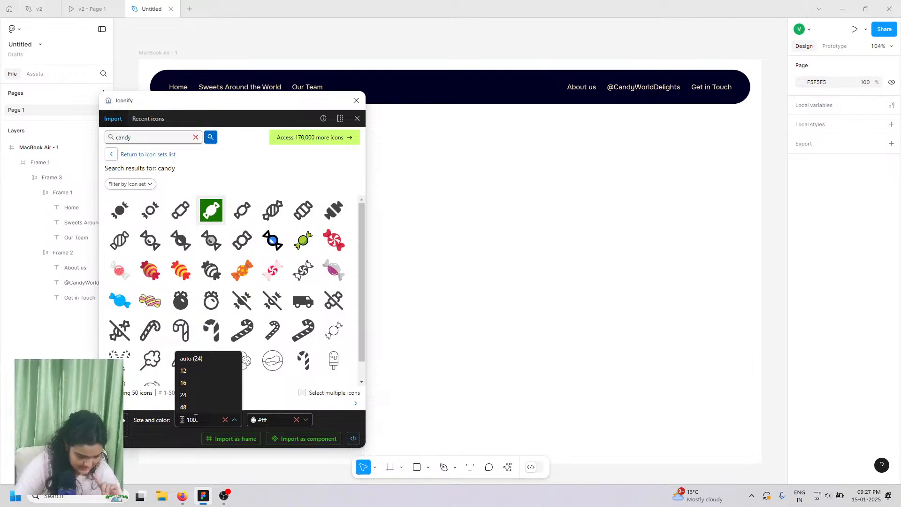
type("00")
left_click(274, 422)
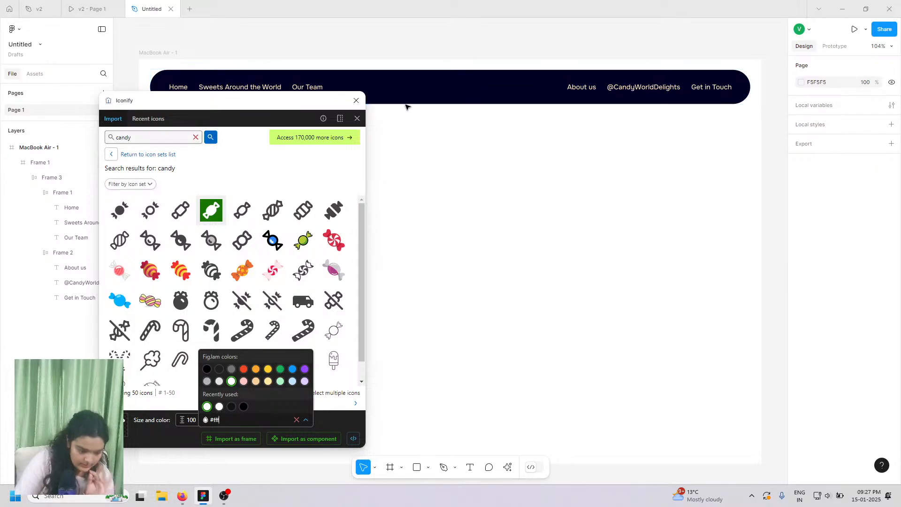
- Colour the icon FFE5BA, import it as a frame into Frame 2, and close Iconify
triple_click(618, 88)
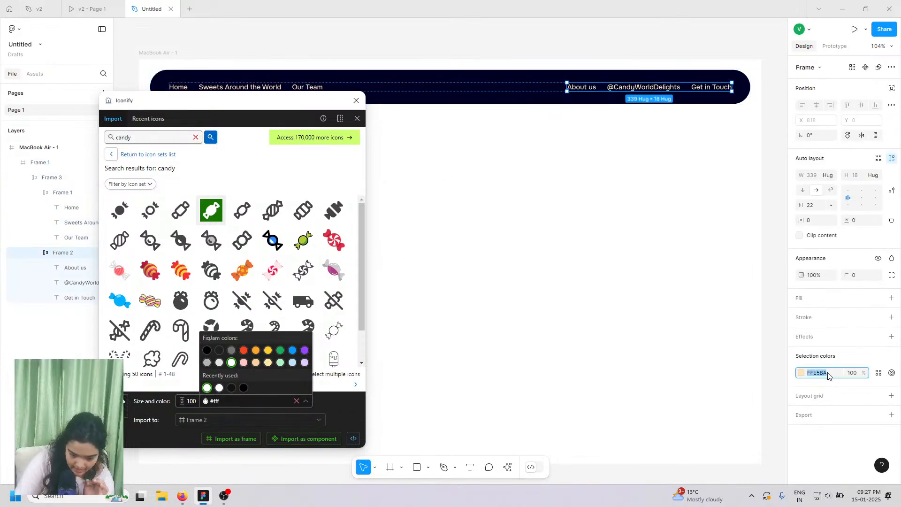
left_click(802, 373)
right_click(741, 401)
left_click(756, 358)
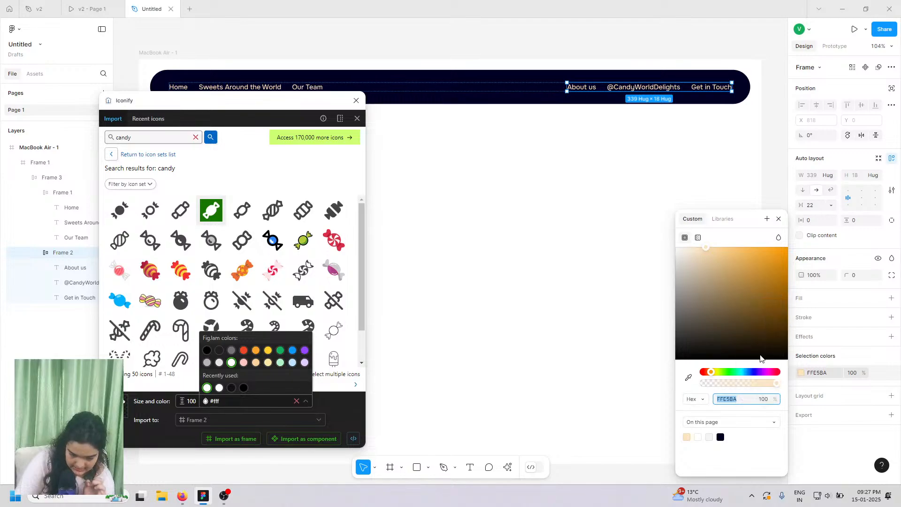
double_click(228, 401)
right_click(227, 401)
left_click(242, 368)
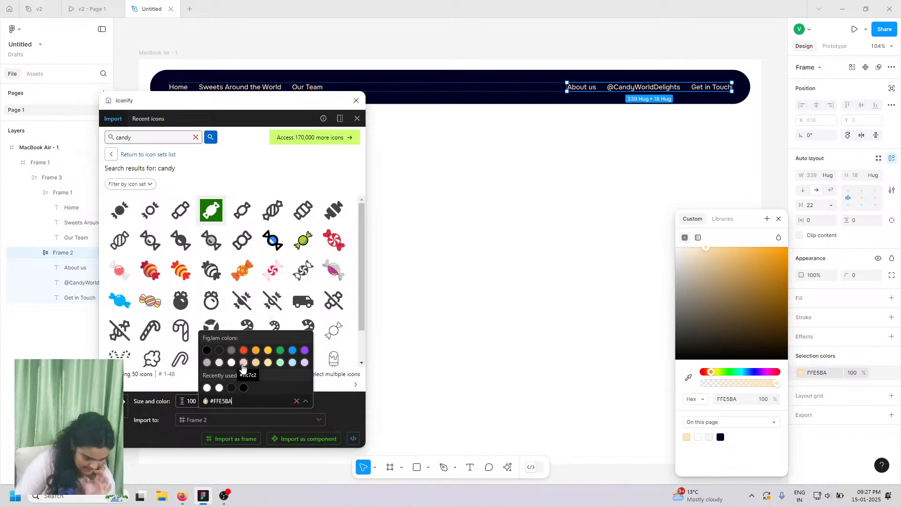
left_click(238, 439)
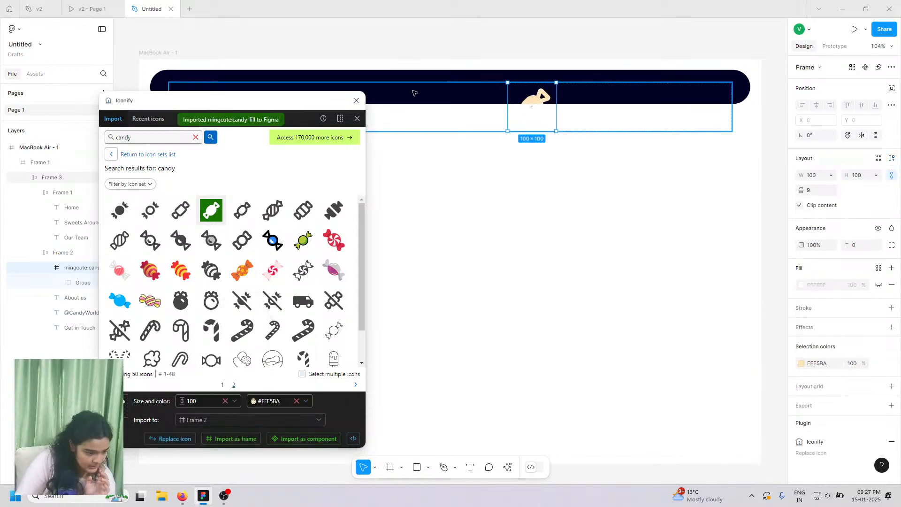
left_click(357, 101)
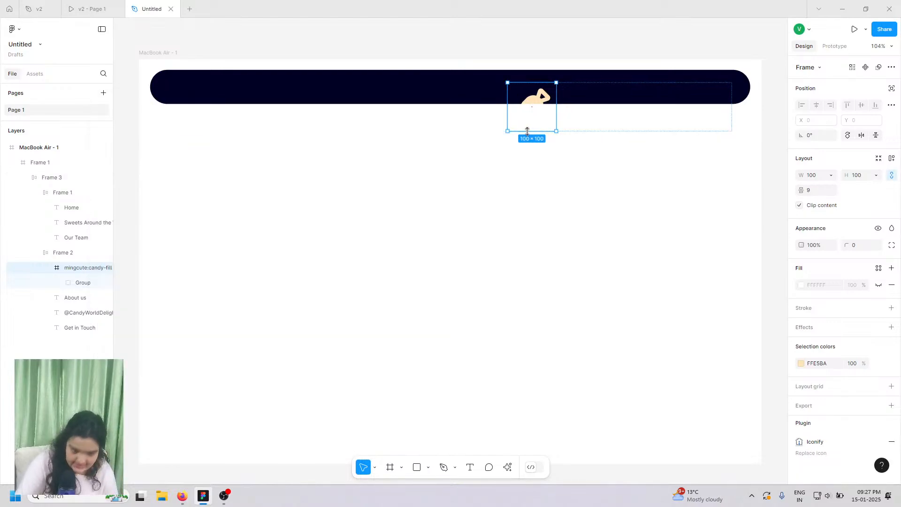
- Shrink the candy icon to 32×32, nest it between the link groups, and raise Frame 3 to Y 19
mouse_move(527, 131)
left_mouse_down()
mouse_move(523, 106)
mouse_move(531, 114)
left_mouse_up()
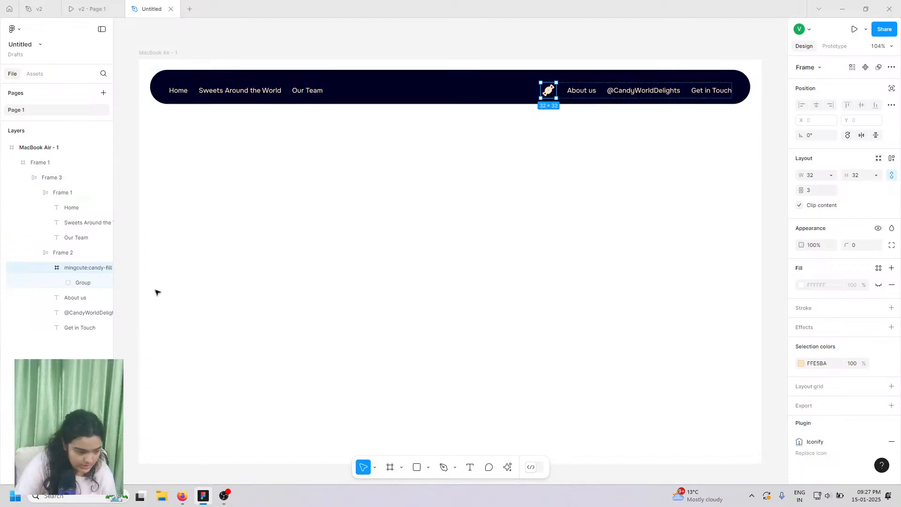
mouse_move(58, 269)
left_mouse_down()
mouse_move(34, 251)
mouse_move(56, 252)
left_mouse_up()
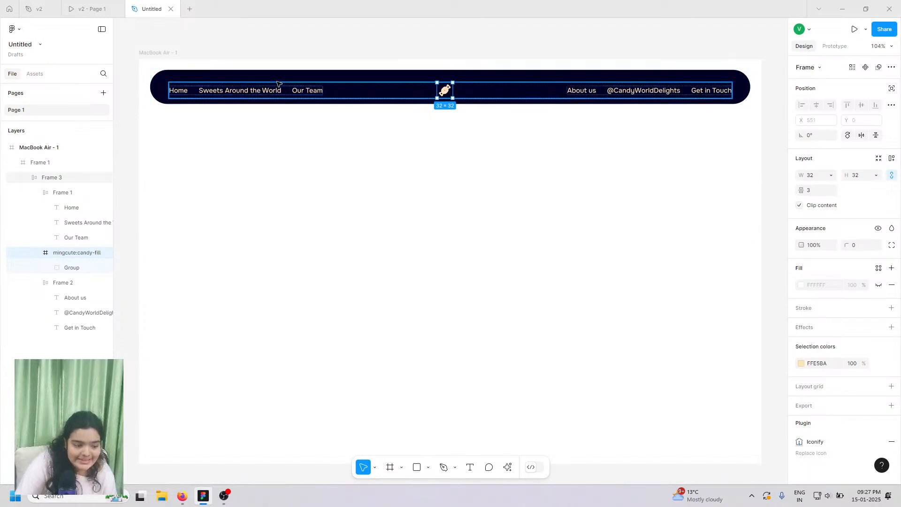
left_click(401, 92)
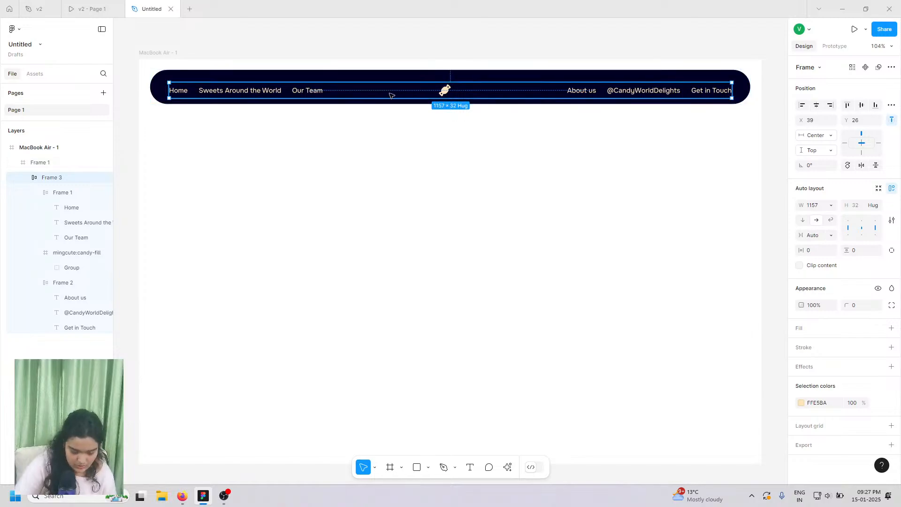
left_click_drag(392, 95, 411, 87)
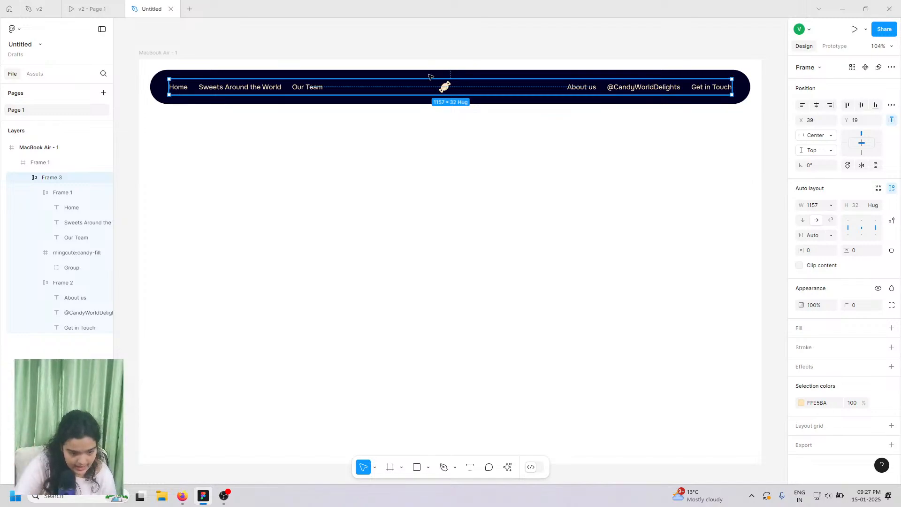
left_click(98, 8)
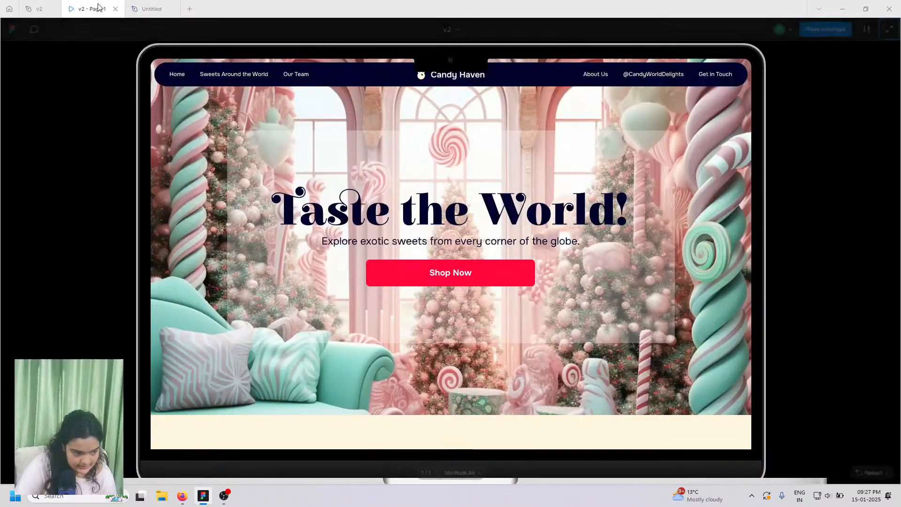
left_click(151, 9)
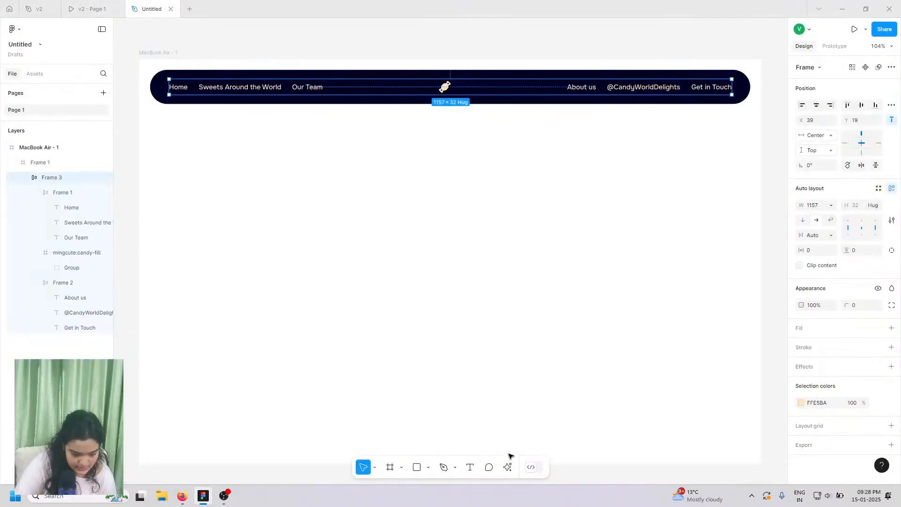
- Add a 'Candy Haven' text in SemiBold at size 18
left_click(470, 467)
left_click(388, 191)
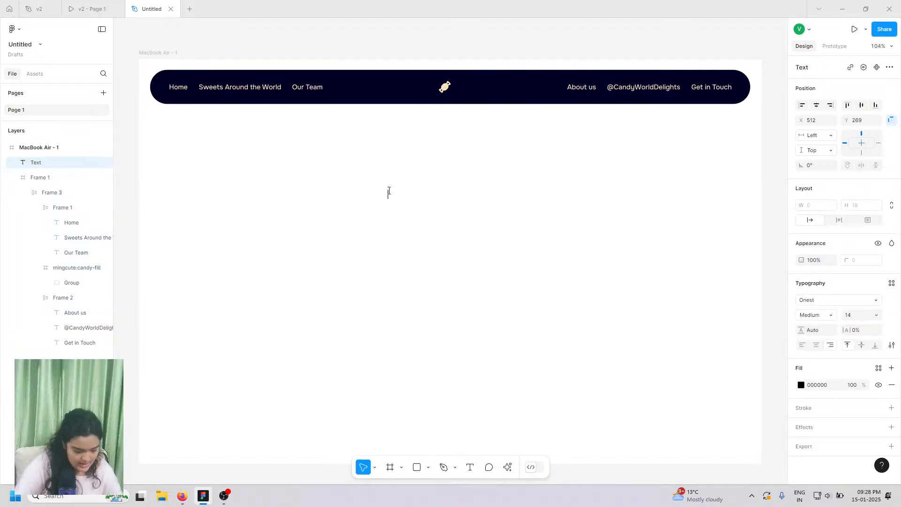
type("Candy Haven")
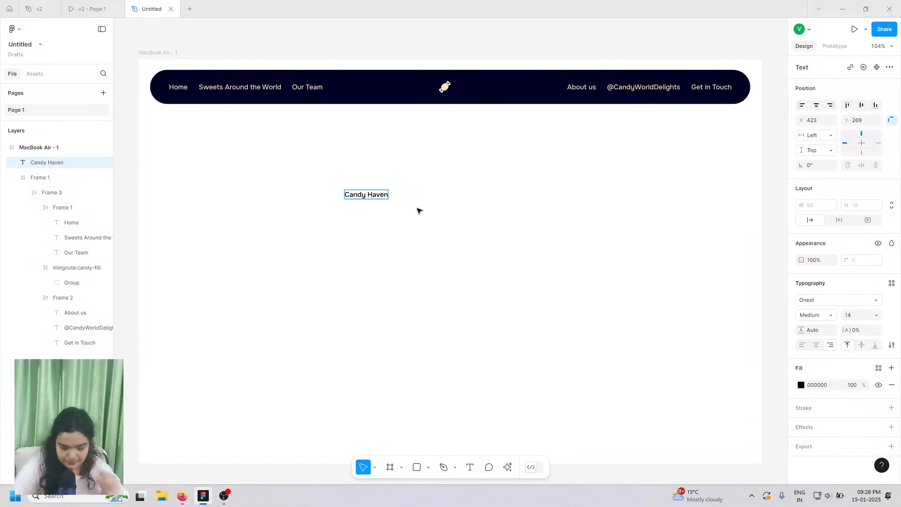
key("Escape")
left_click(815, 320)
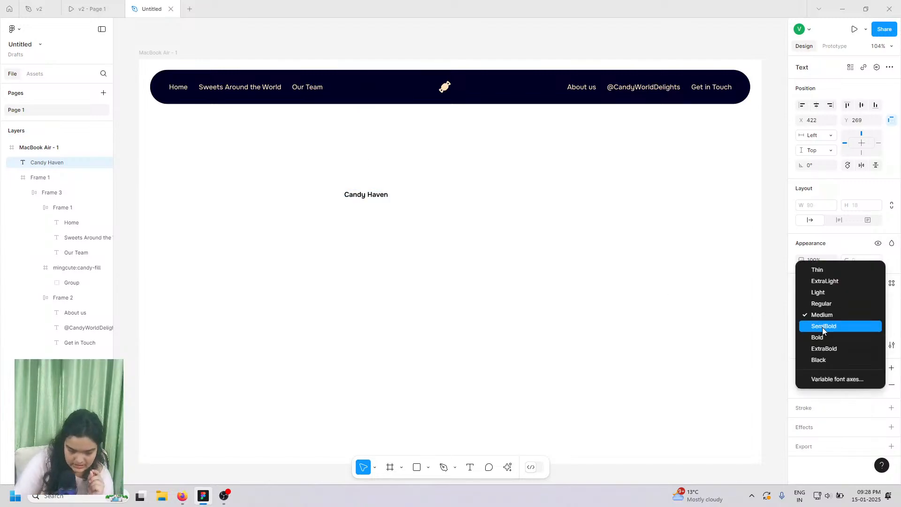
left_click(822, 327)
left_click(877, 316)
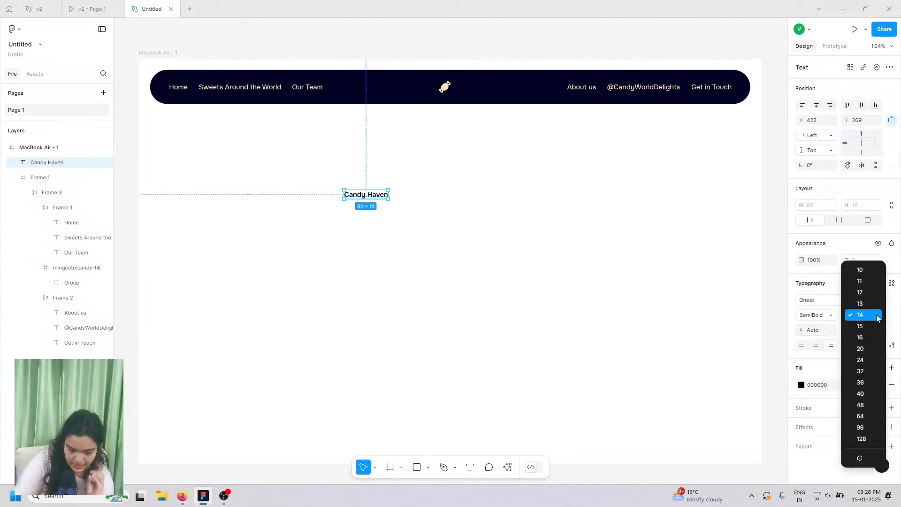
left_click(862, 349)
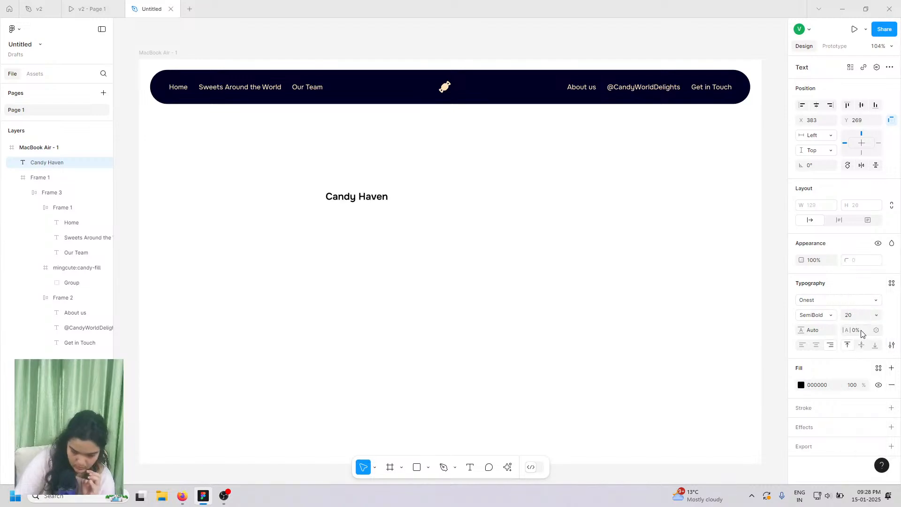
left_click(856, 319)
key("Return")
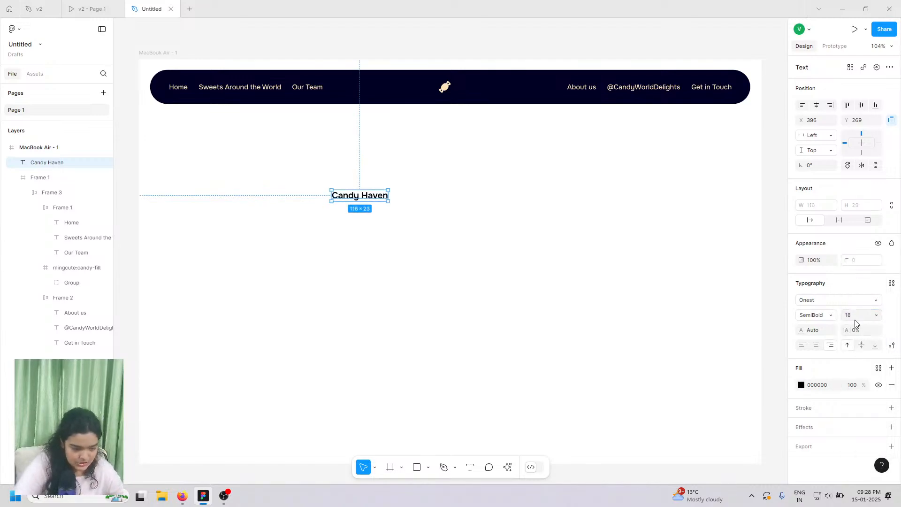
- Place Candy Haven beside the candy icon and combine both into an auto-layout frame
left_click_drag(353, 195, 466, 91)
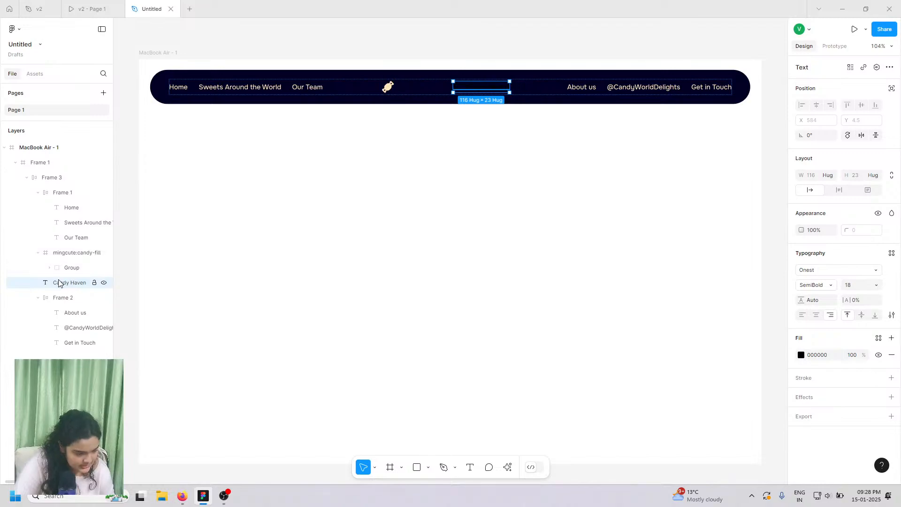
mouse_move(58, 283)
left_mouse_down()
mouse_move(72, 265)
mouse_move(64, 295)
mouse_move(66, 273)
left_mouse_up()
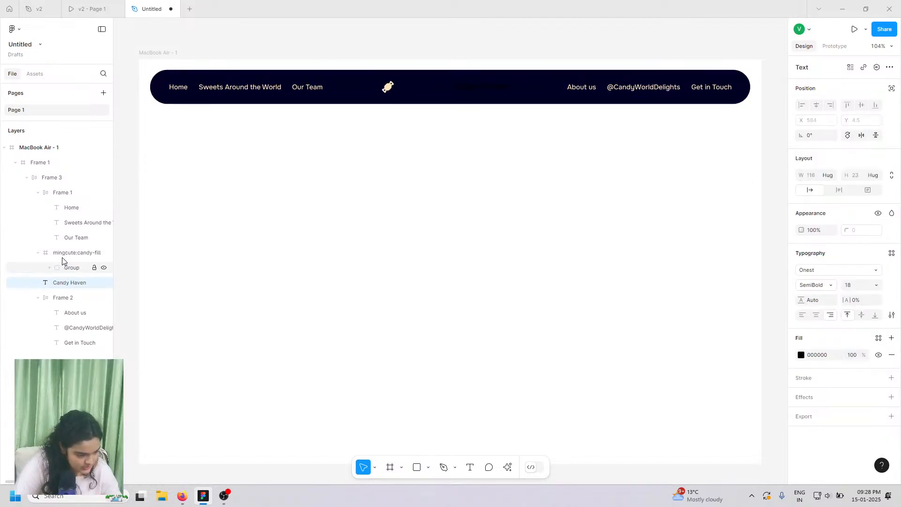
left_click(71, 254, "shift")
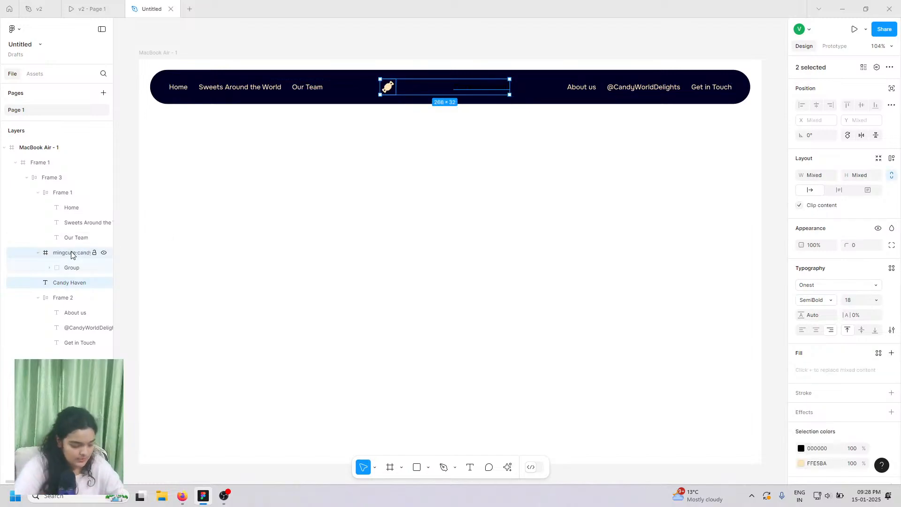
key("ctrl+g")
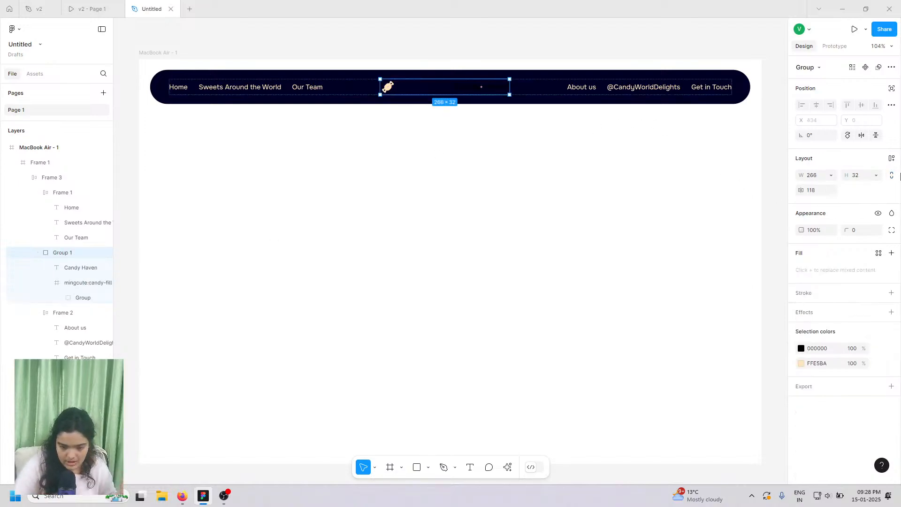
left_click(892, 159)
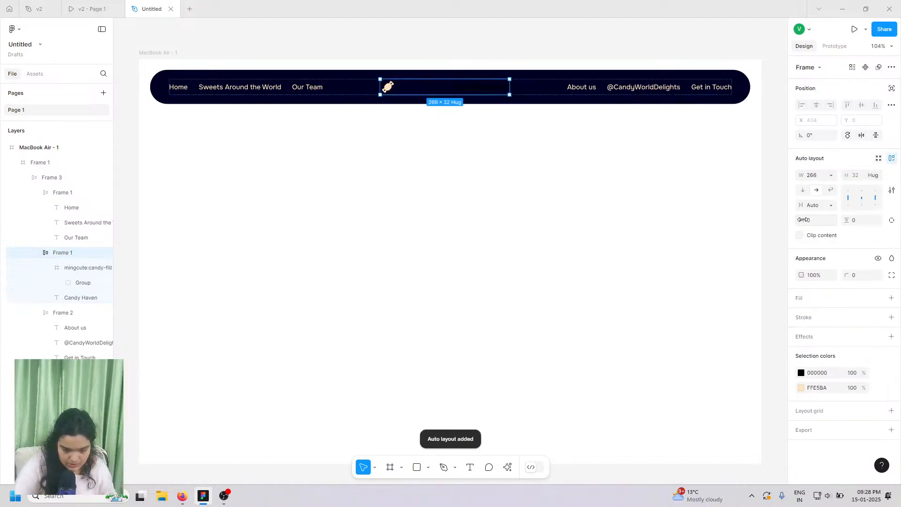
- Set the Candy Haven text fill to white FFFFFF after trying beige FFE5BA
left_click(460, 93)
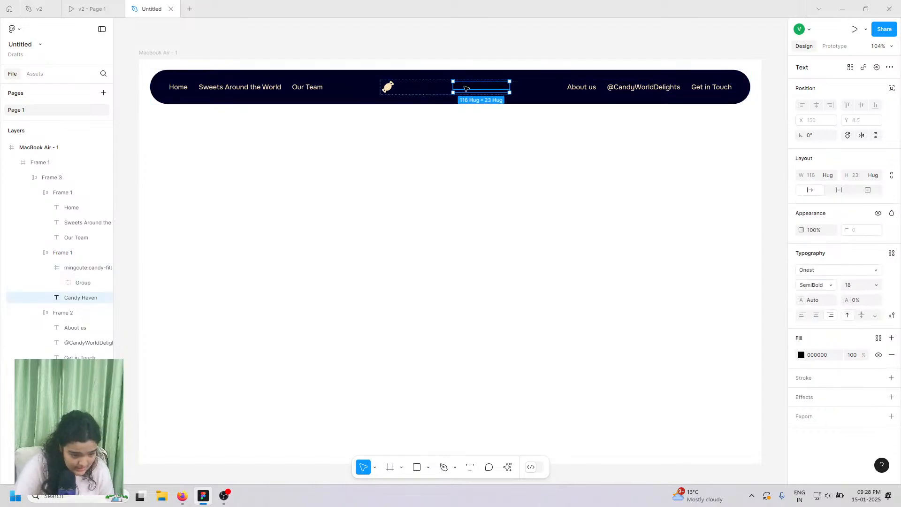
scroll(463, 93, "up", 3)
scroll(463, 92, "up", 2)
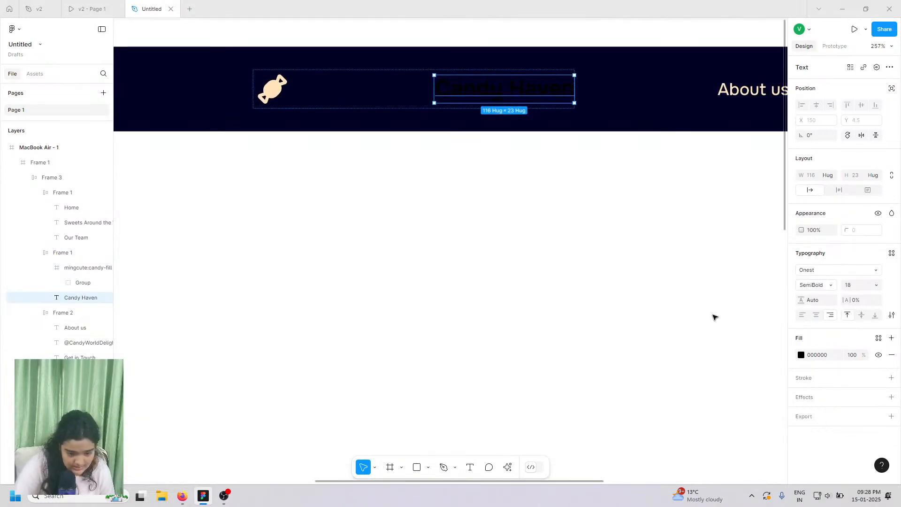
left_click(801, 355)
left_click(687, 437)
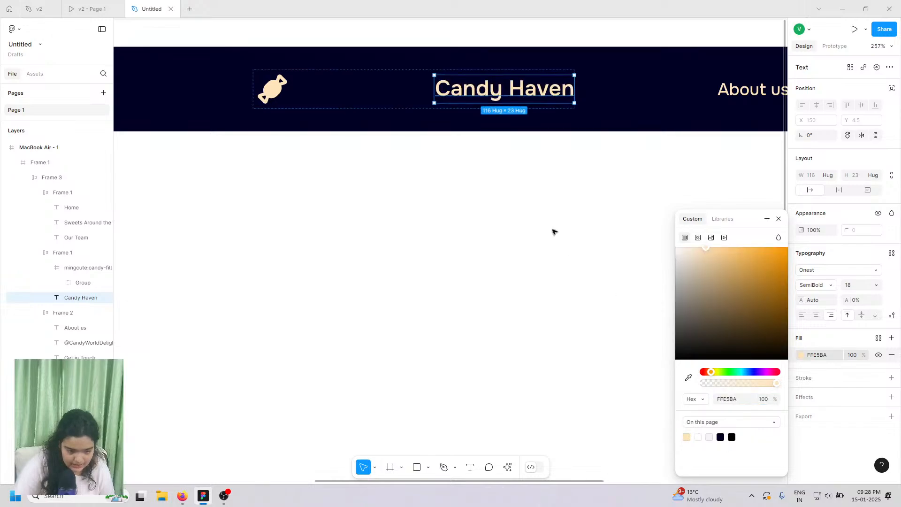
left_click(91, 9)
left_click(152, 9)
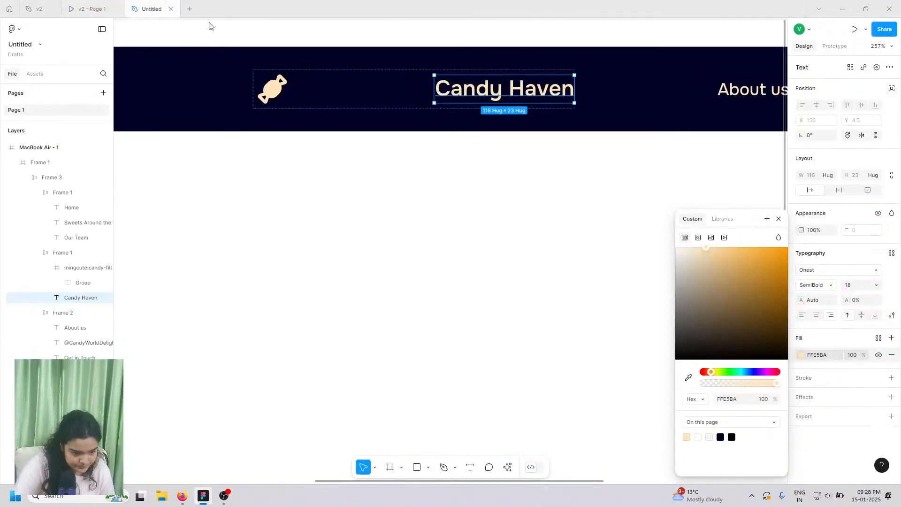
left_click(698, 437)
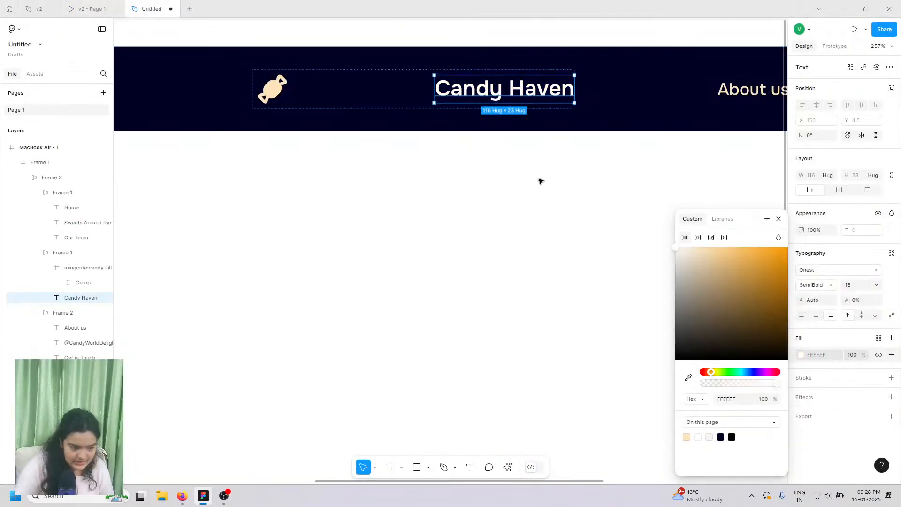
left_click(305, 76)
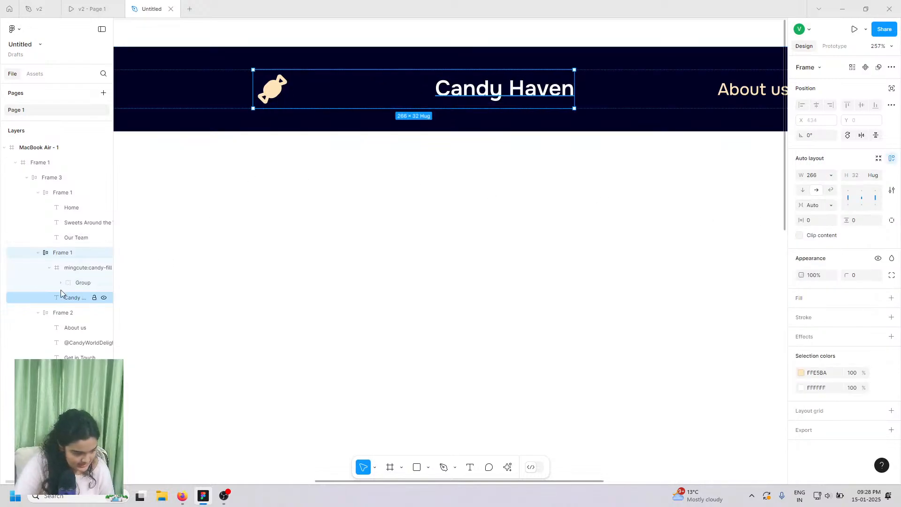
- Pull Candy Haven against the candy icon and set the auto-layout gap to 0
left_click(49, 268)
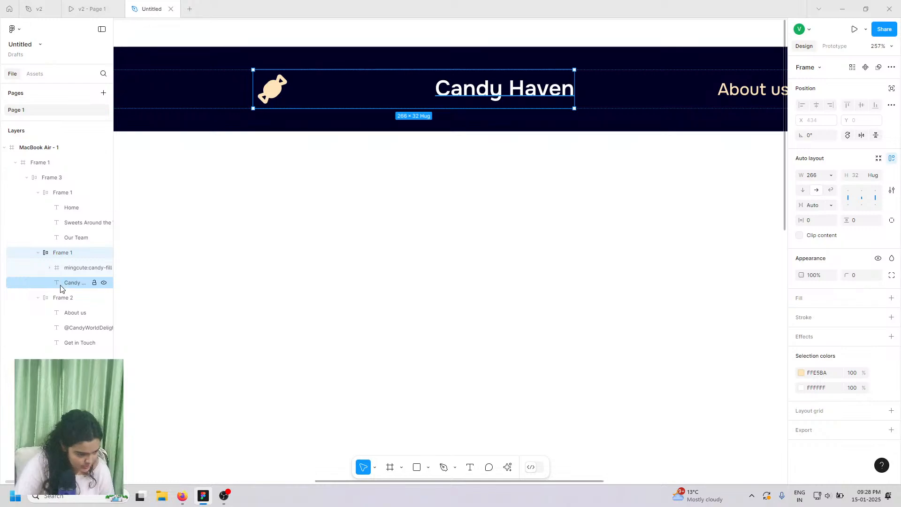
left_click(58, 284)
left_click(61, 252)
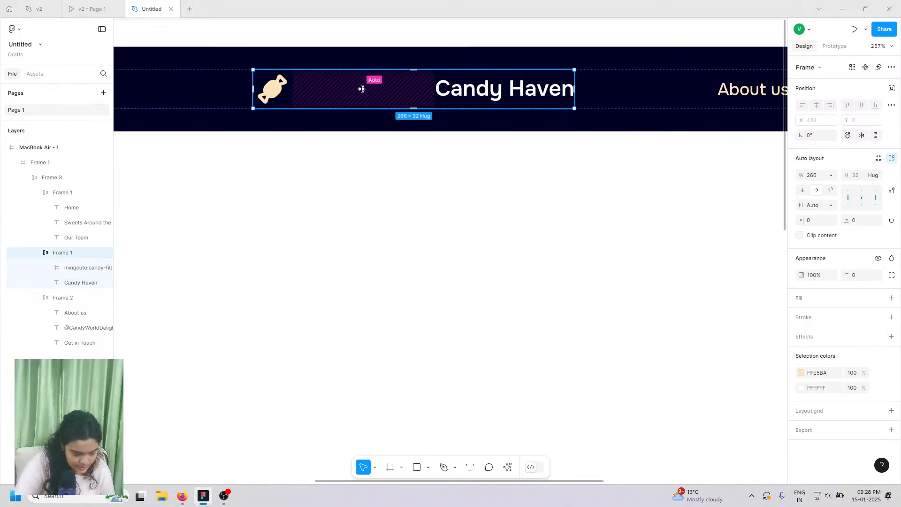
left_click_drag(363, 89, 292, 98)
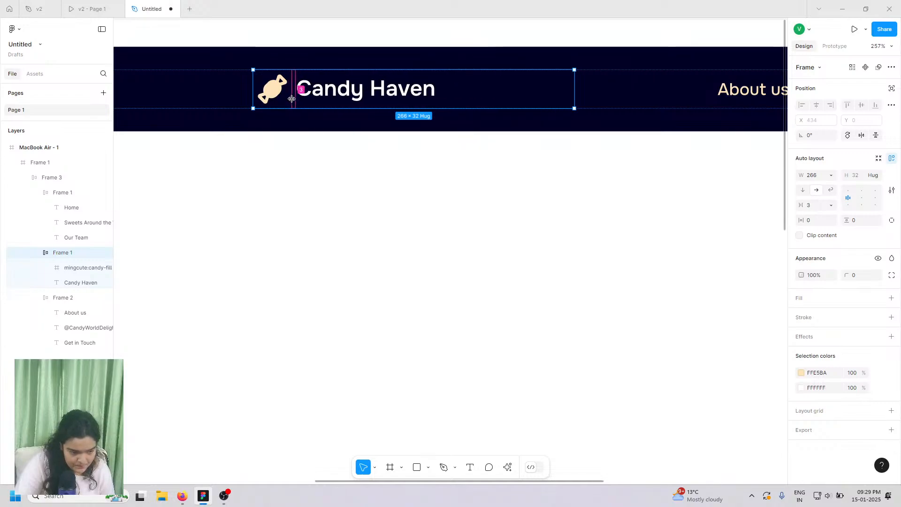
left_click(811, 209)
key("Return")
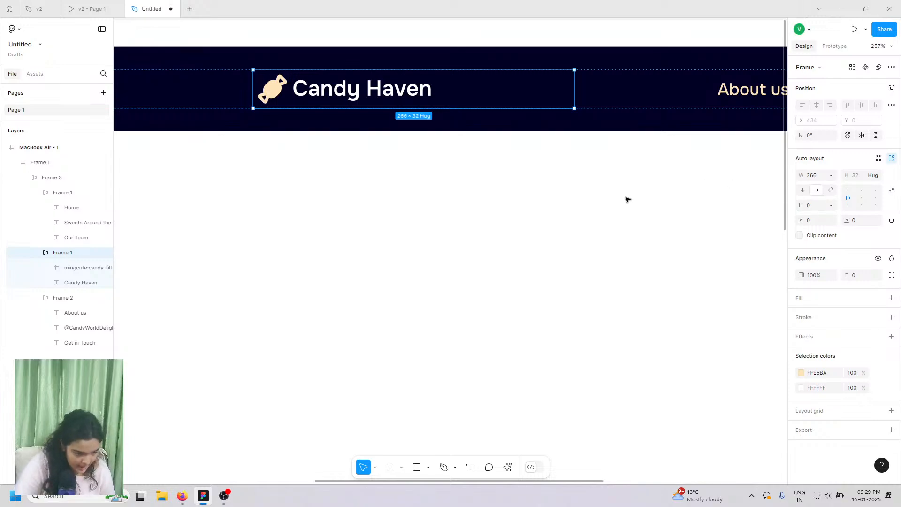
- Set the logo frame's width to Hug contents and widen the gap to 8
left_click_drag(574, 87, 476, 104)
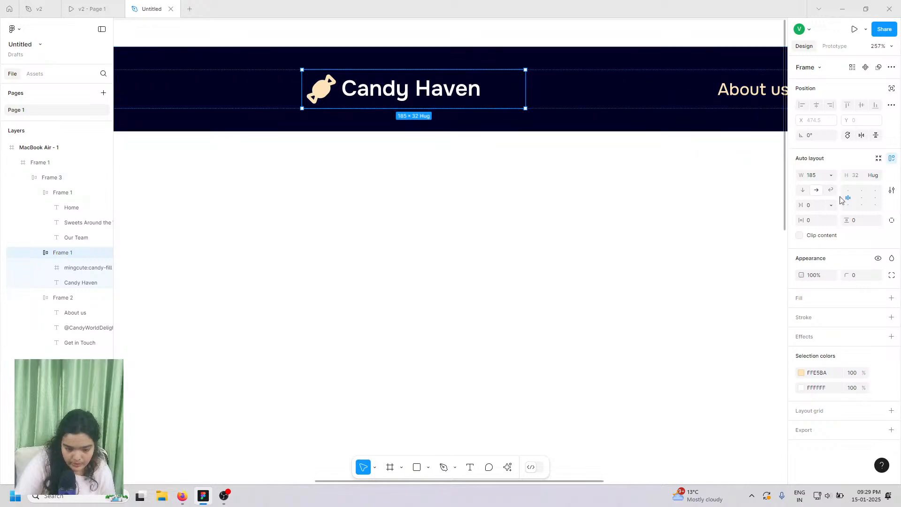
left_click(832, 177)
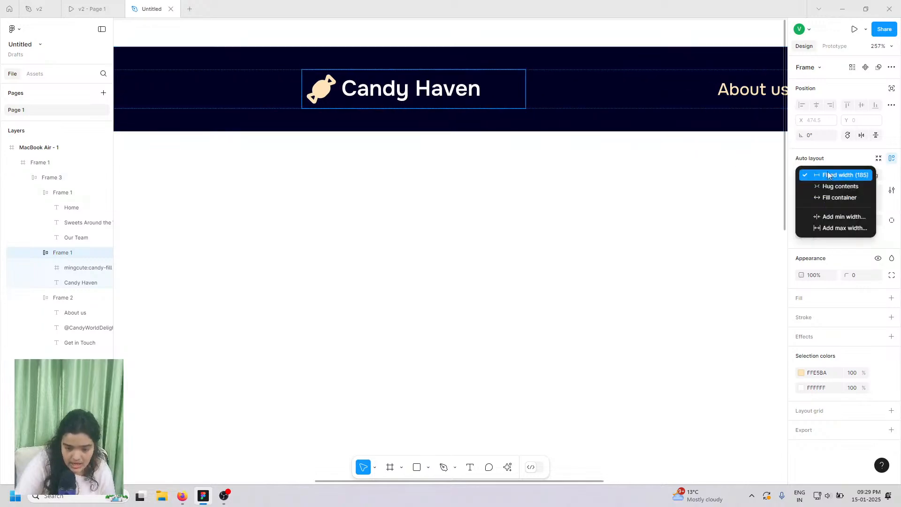
left_click(828, 175)
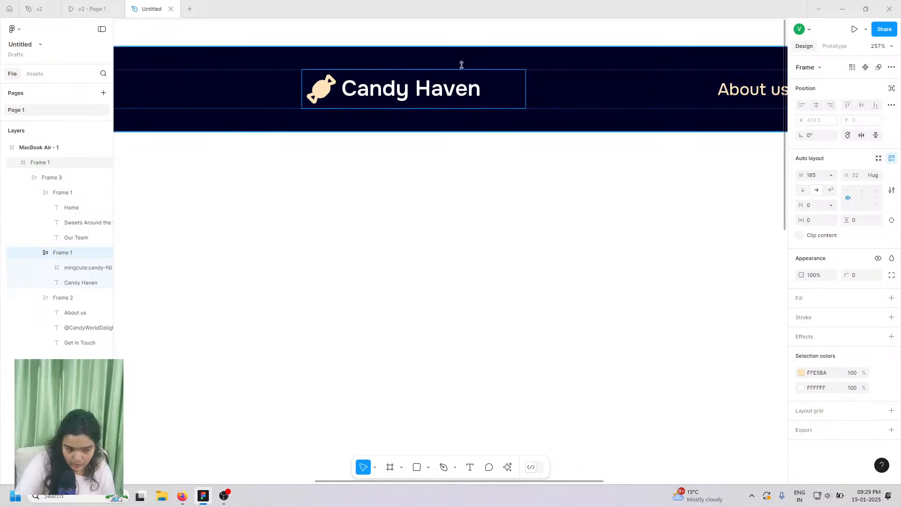
left_click(828, 176)
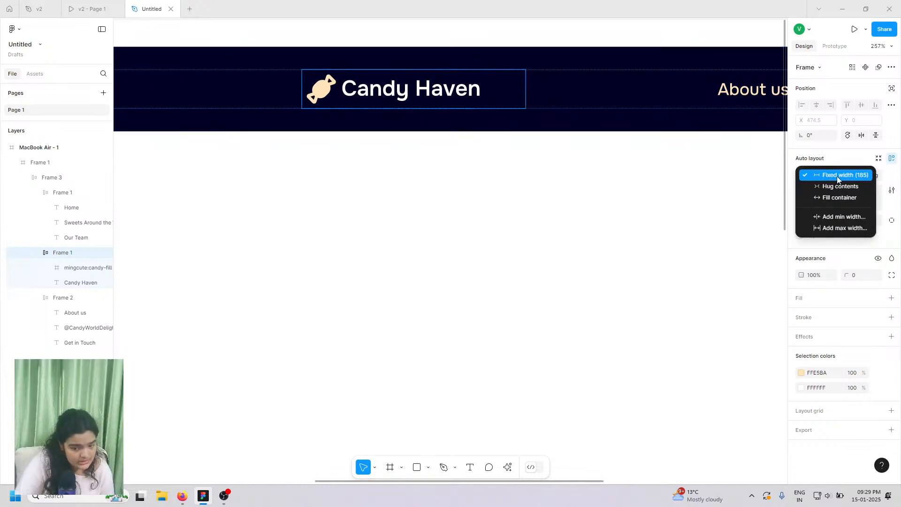
left_click(841, 186)
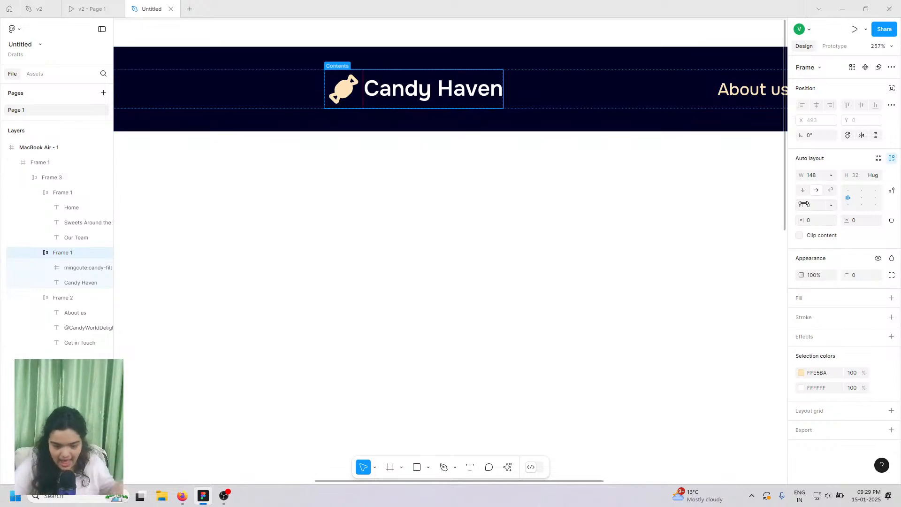
left_click_drag(804, 204, 812, 206)
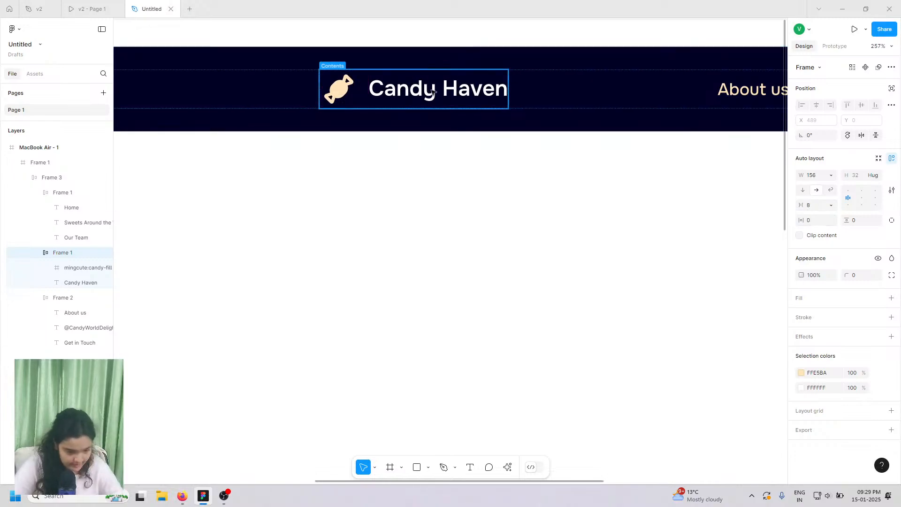
left_click(470, 94)
- Fit the MacBook Air frame in view, then open the v2 prototype's finished hero page
left_click(451, 162)
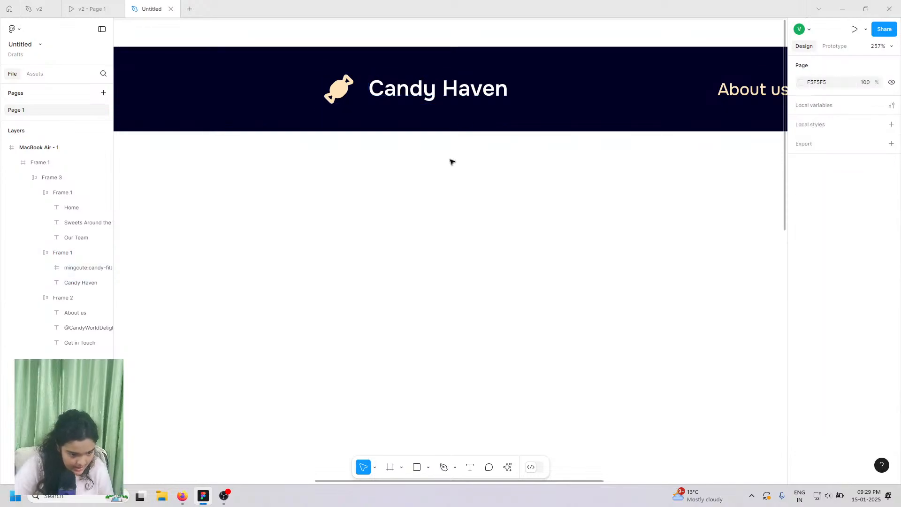
scroll(451, 161, "down", 3)
left_click(451, 162)
scroll(451, 162, "down", 2)
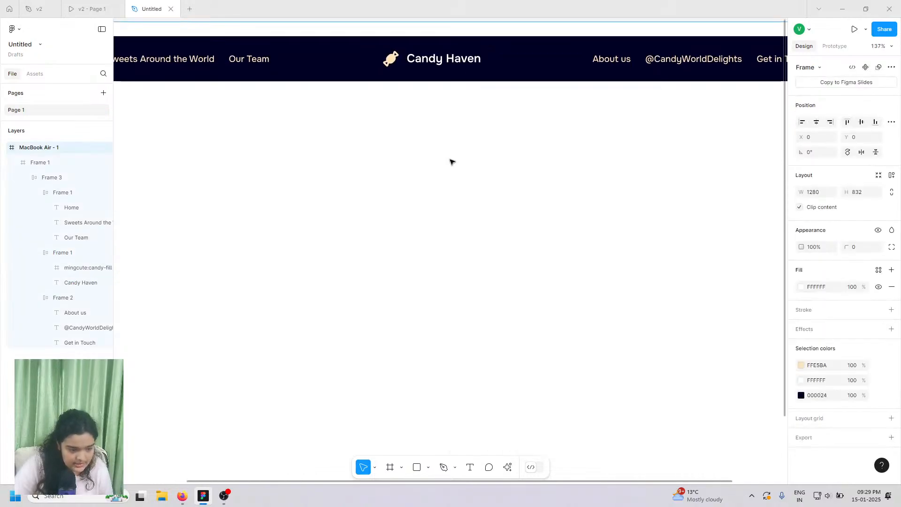
key("shift+2")
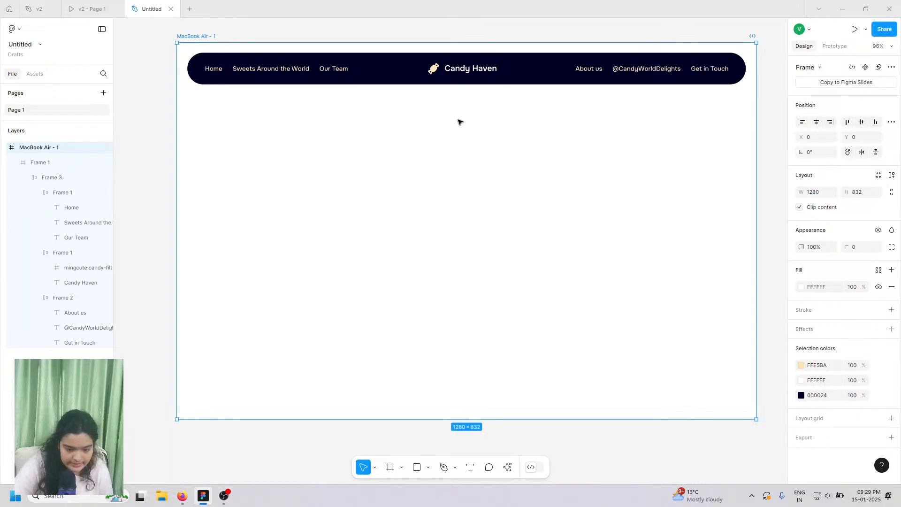
left_click(158, 51)
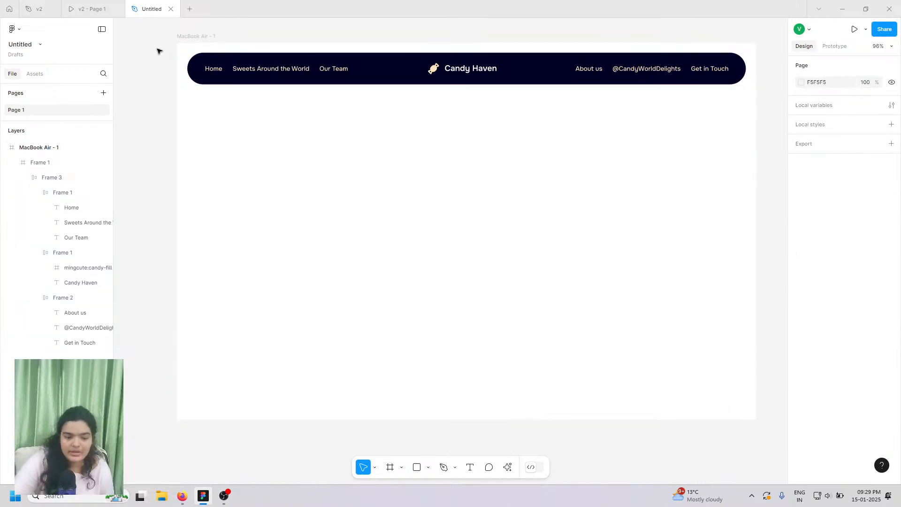
scroll(145, 49, "right", 1)
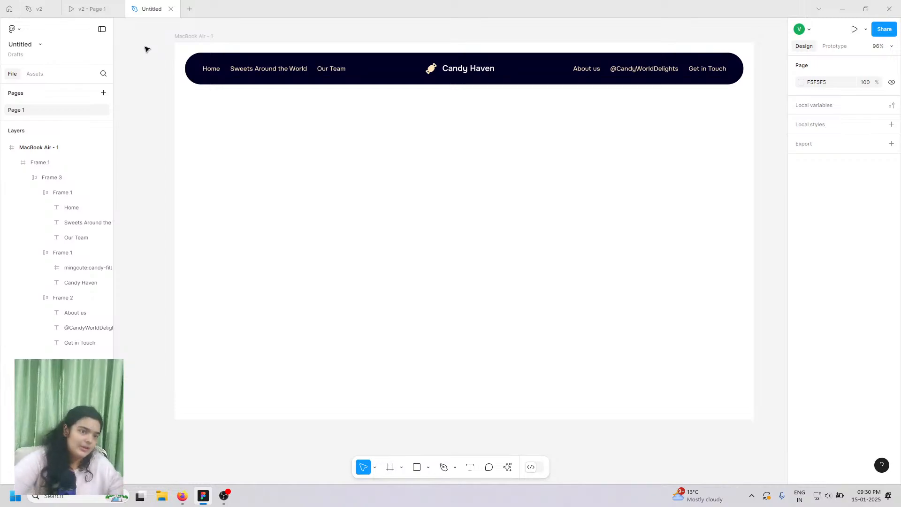
left_click(93, 9)
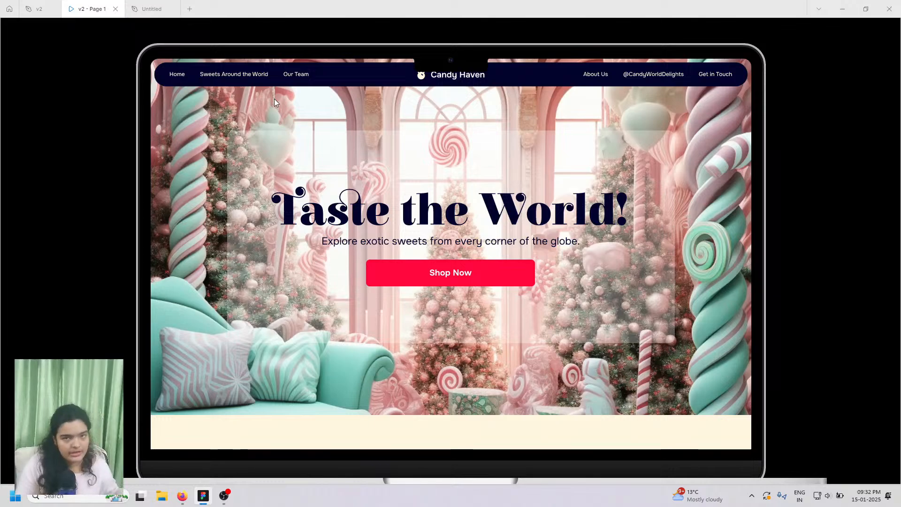
- In the Untitled file, set the Candy Haven logo text to size 20, then compare with v2
left_click(148, 3)
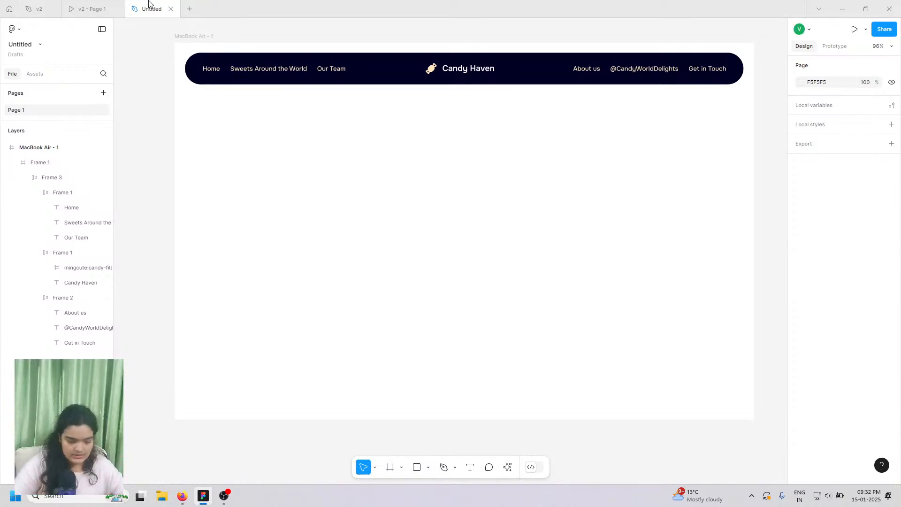
mouse_move(185, 500)
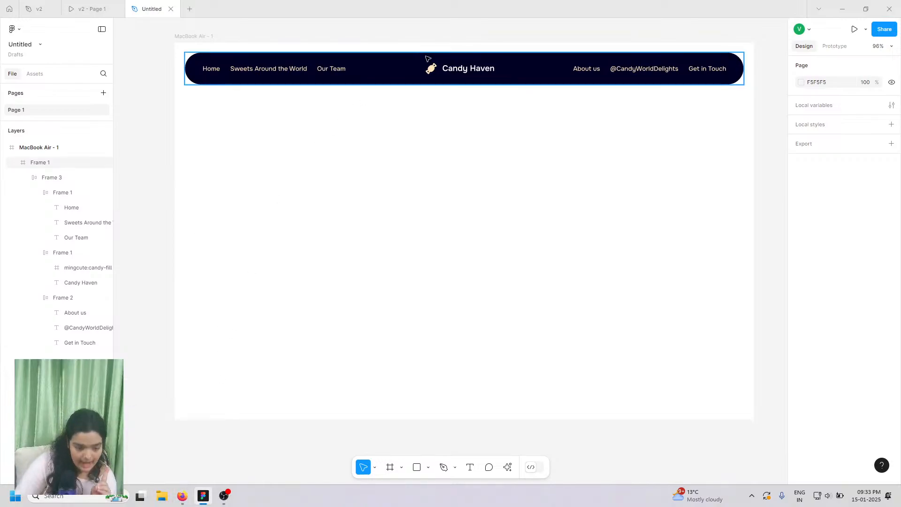
left_click(464, 73)
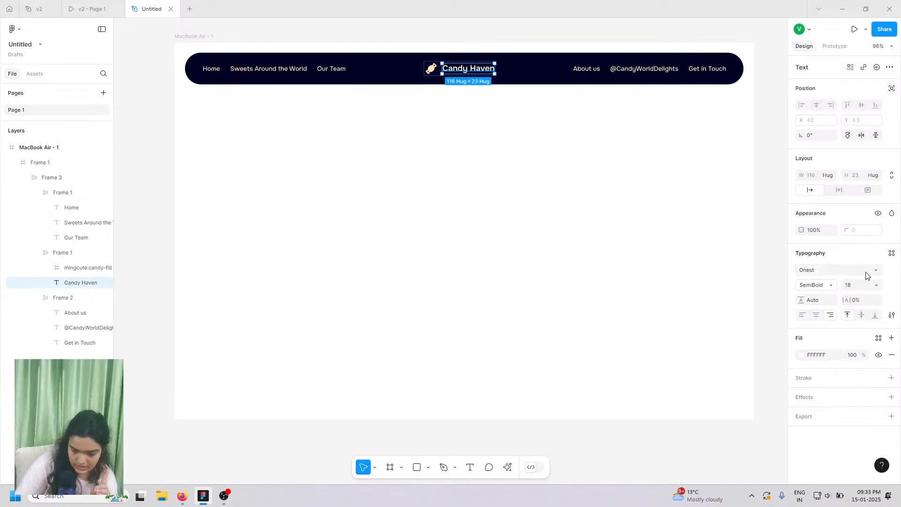
left_click(876, 285)
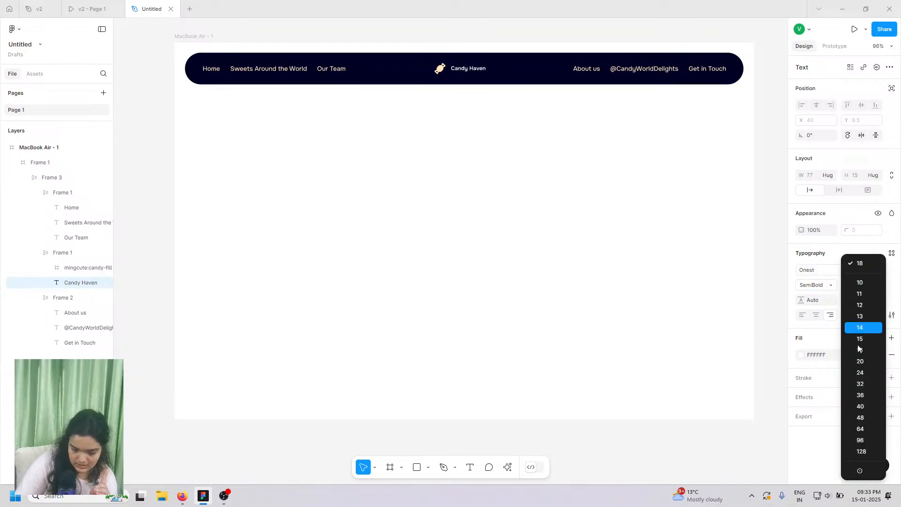
left_click(860, 372)
left_click(91, 8)
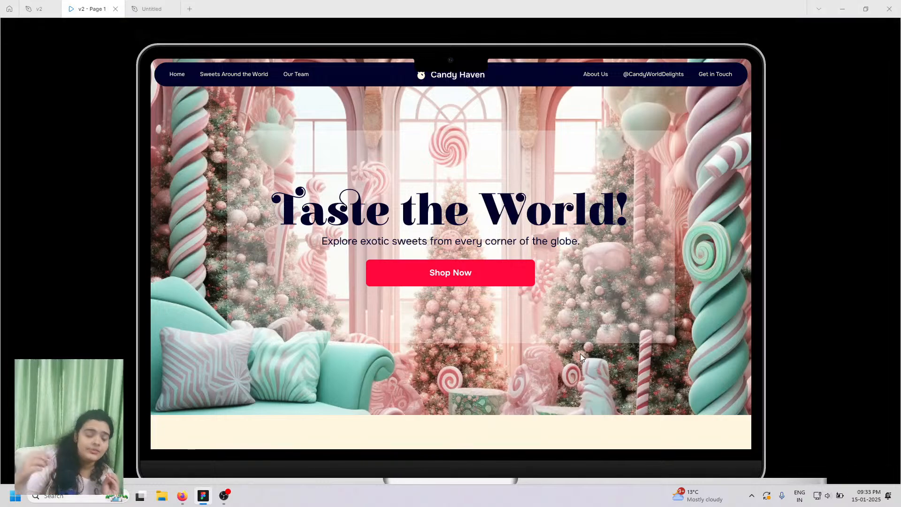
- Join the Discord server from the livestream chat and open the DAY 37 candy images Drive folder
left_click(183, 495)
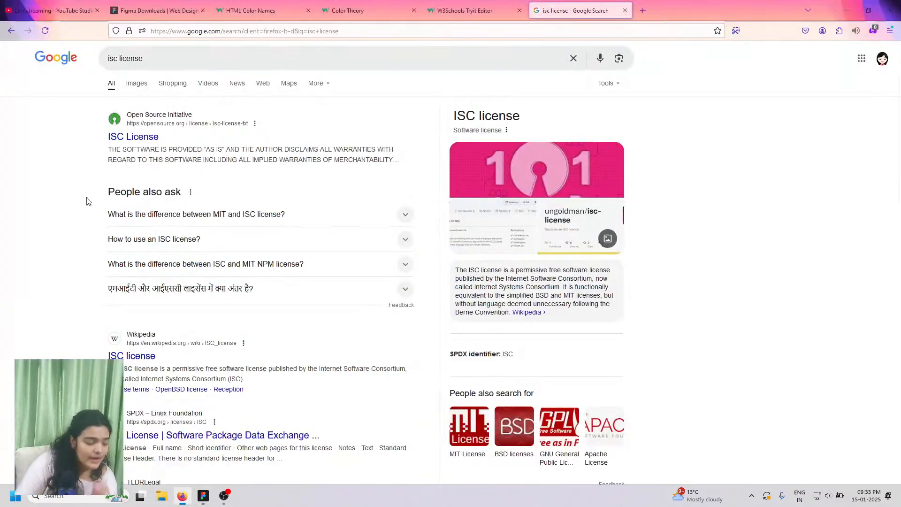
left_click(52, 11)
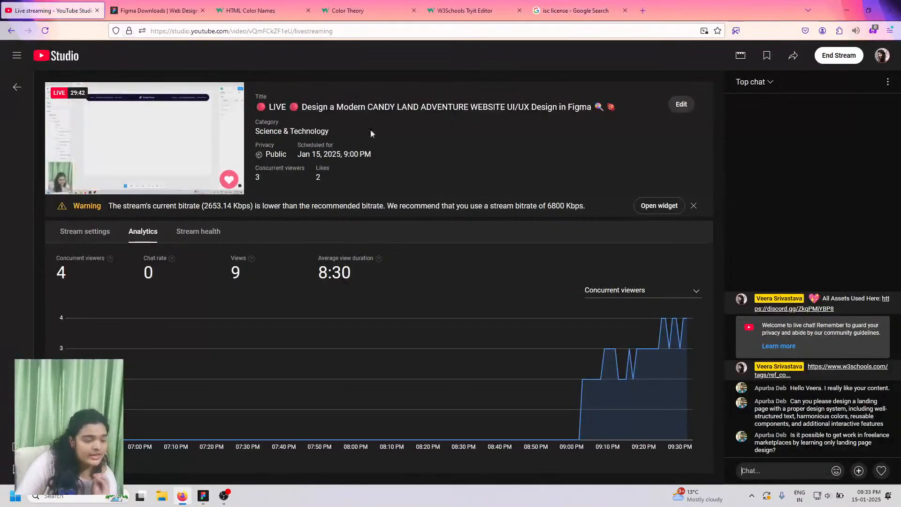
left_click(792, 310)
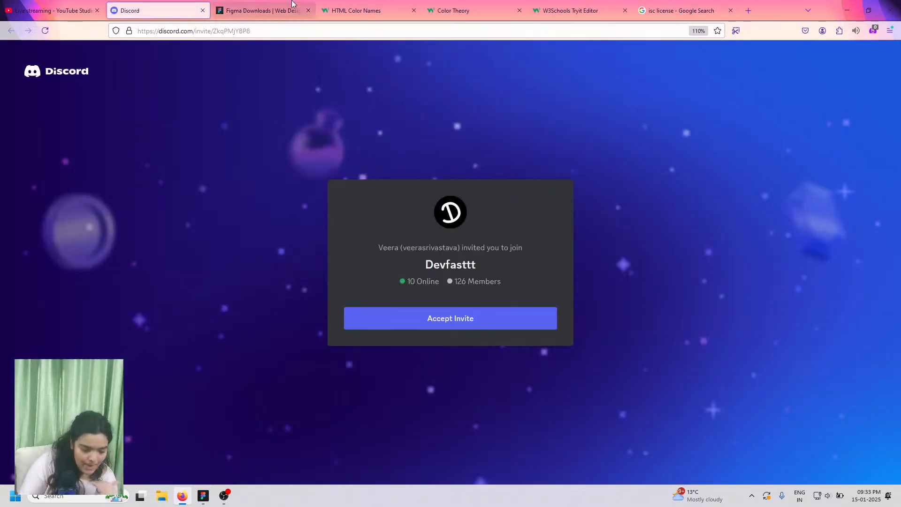
left_click(478, 318)
left_click(478, 300)
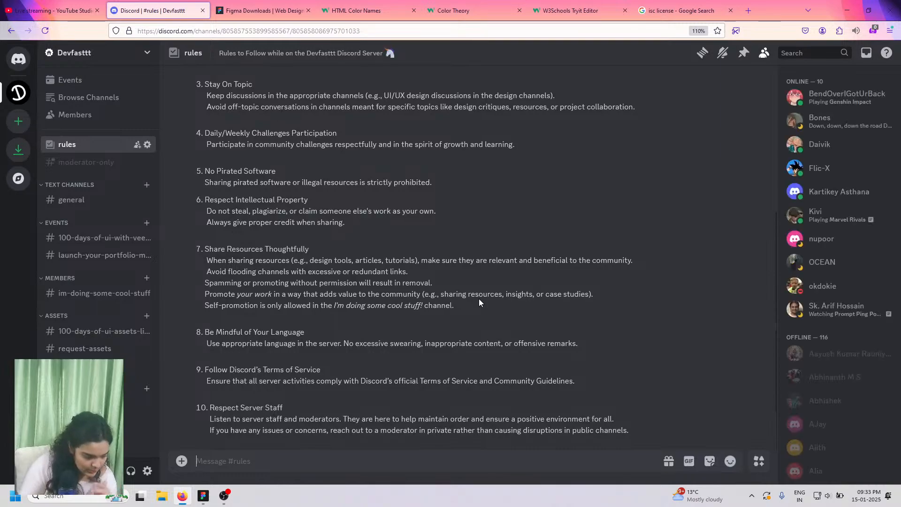
left_click(78, 334)
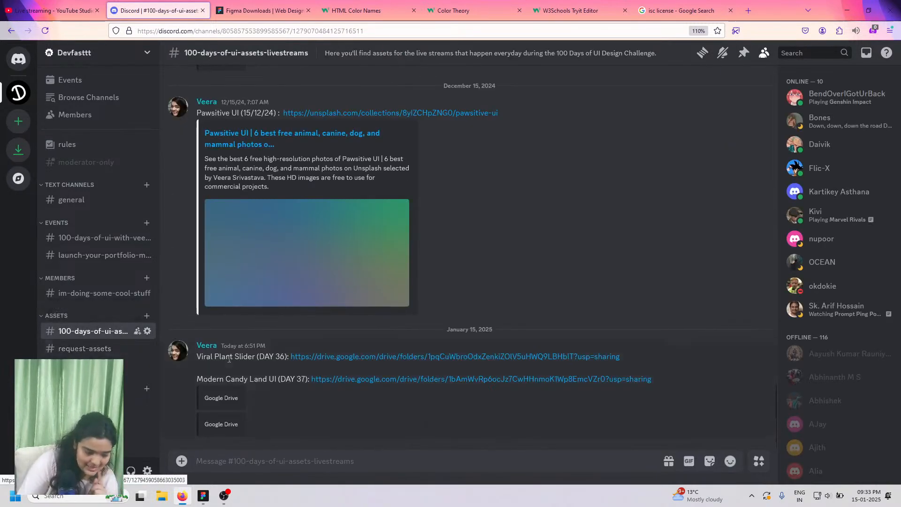
left_click(339, 380)
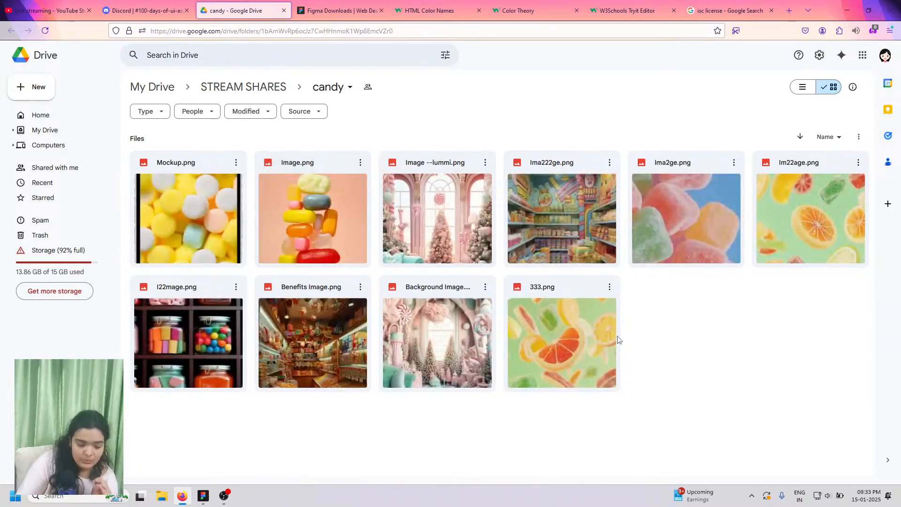
- Leave the Drive candy folder and return to Figma's v2 Candy Haven prototype window
mouse_move(205, 492)
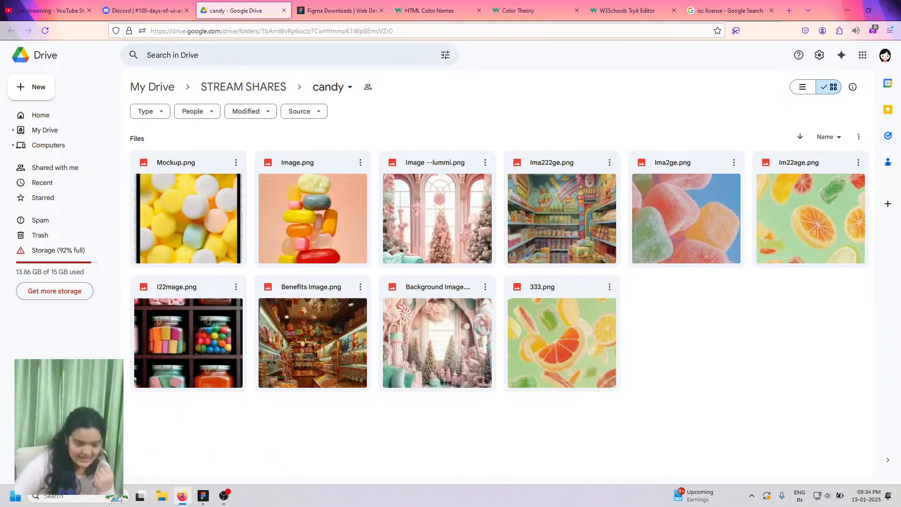
left_click(208, 474)
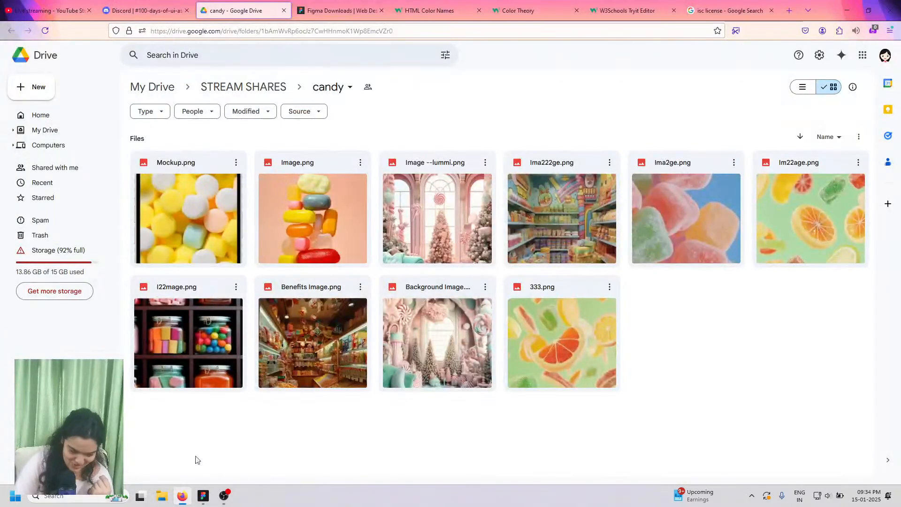
left_click(204, 496)
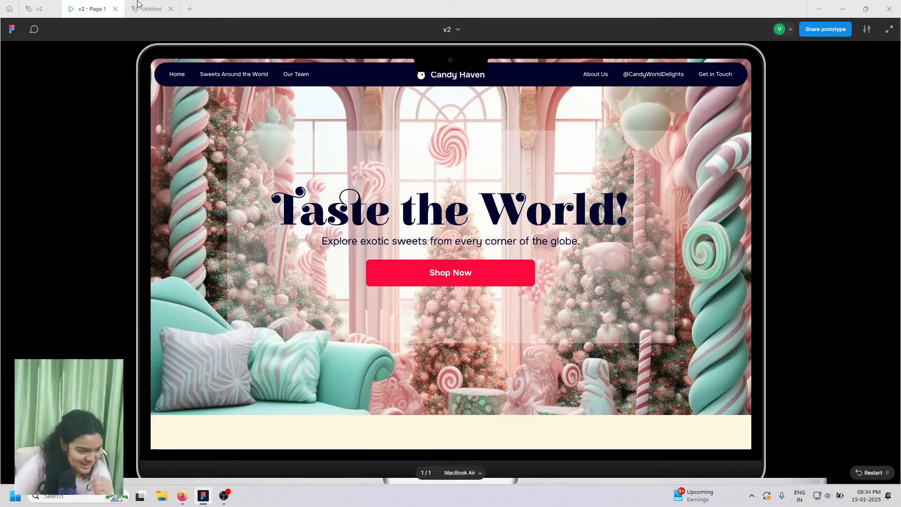
- Check the Untitled design file and v2 prototype in Figma, then return to the Drive candy folder
mouse_move(133, 4)
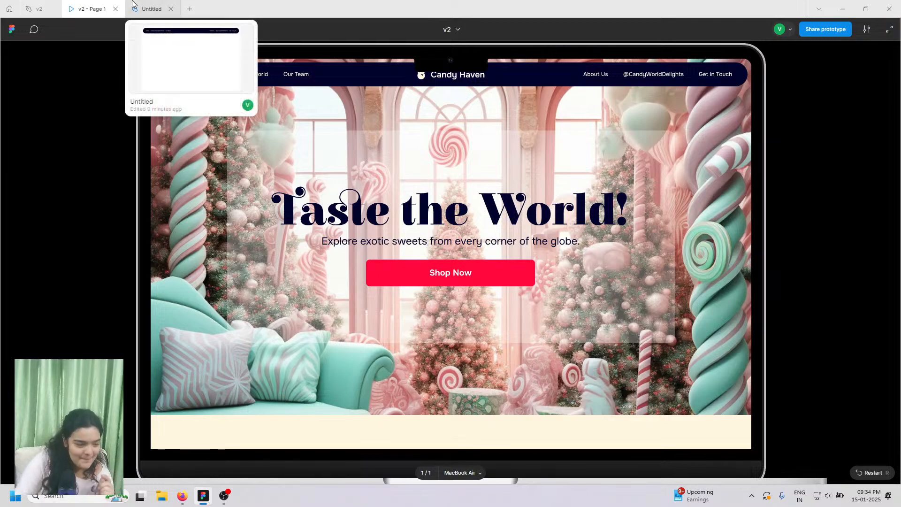
left_click(133, 5)
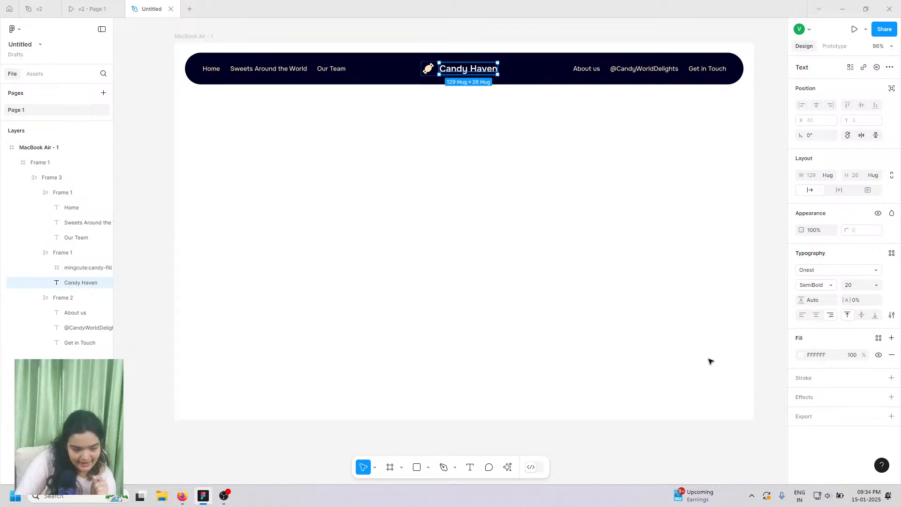
left_click(182, 496)
left_click(203, 496)
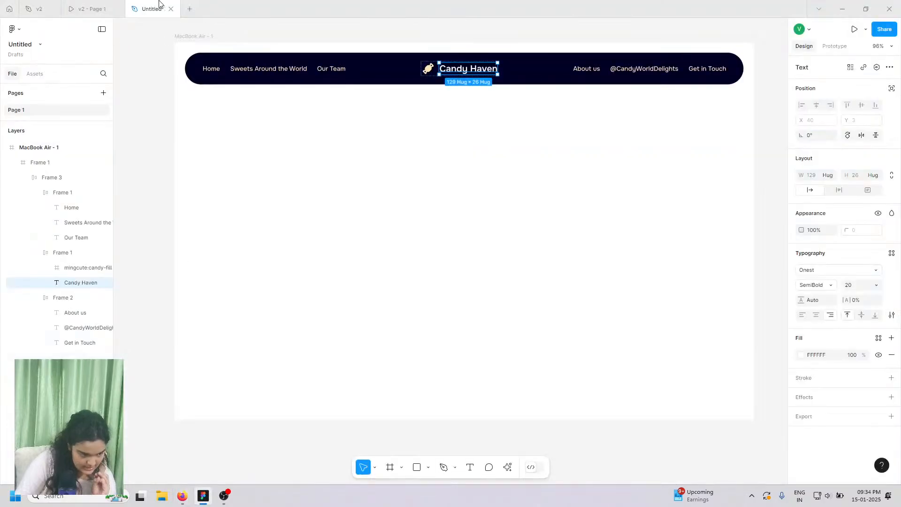
left_click(92, 9)
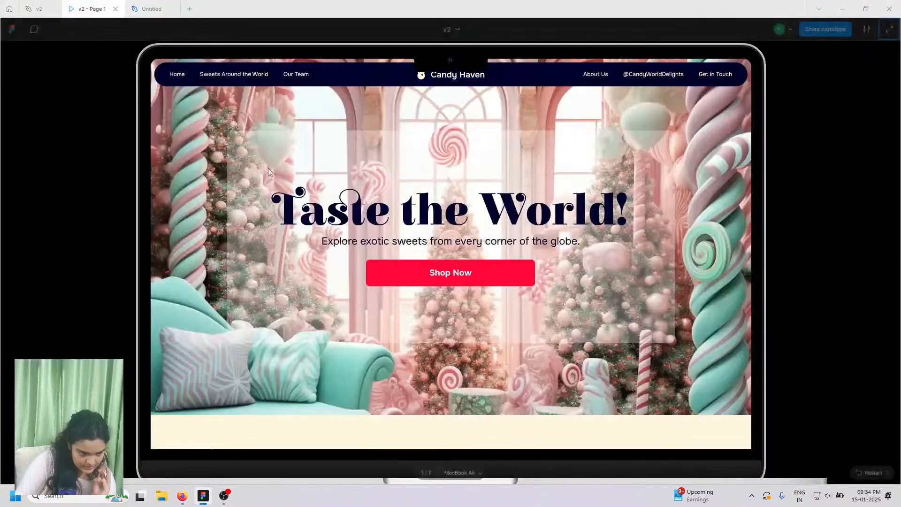
left_click(189, 495)
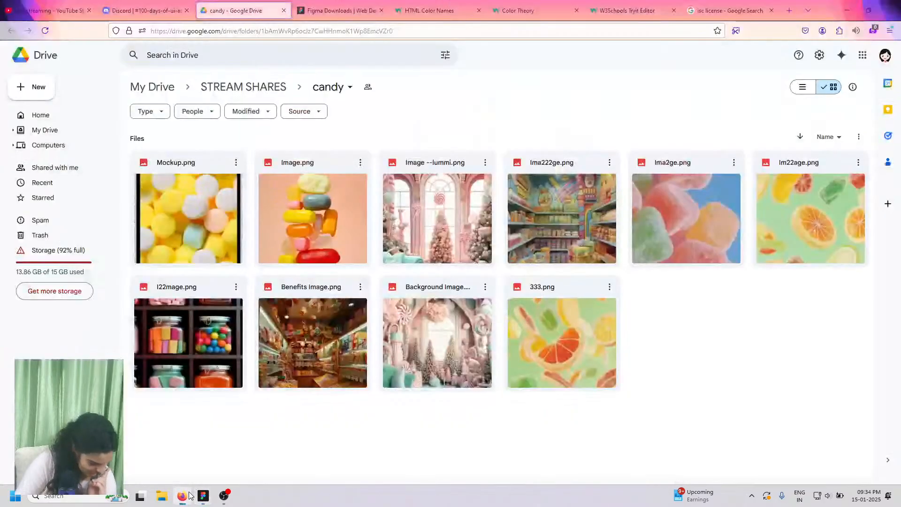
- Preview Image --lummi.png, compare it with the Figma hero and Discord asset links, then return to the preview
left_click(443, 221)
double_click(442, 205)
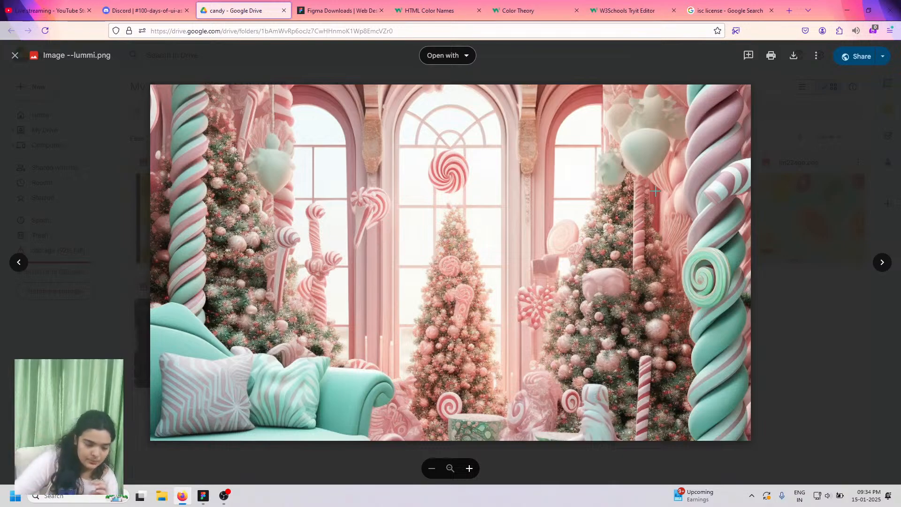
left_click(204, 496)
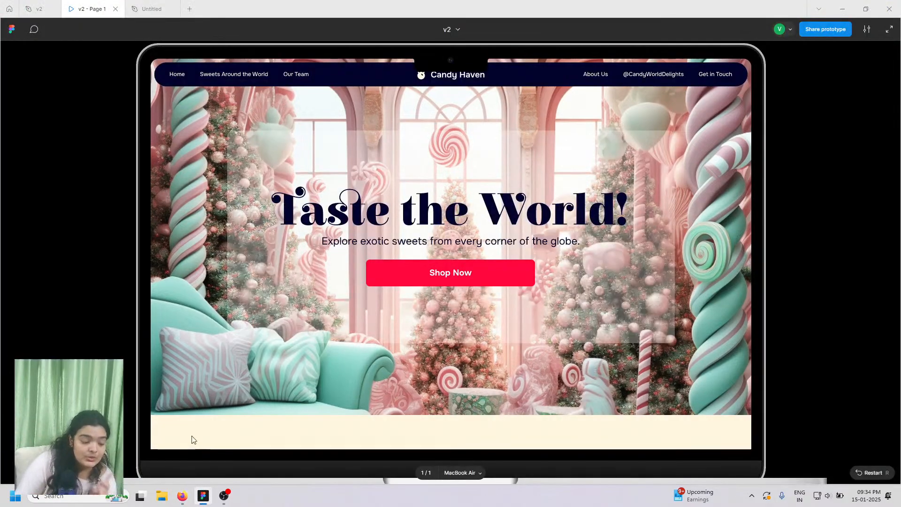
left_click(182, 494)
left_click(75, 8)
left_click(176, 5)
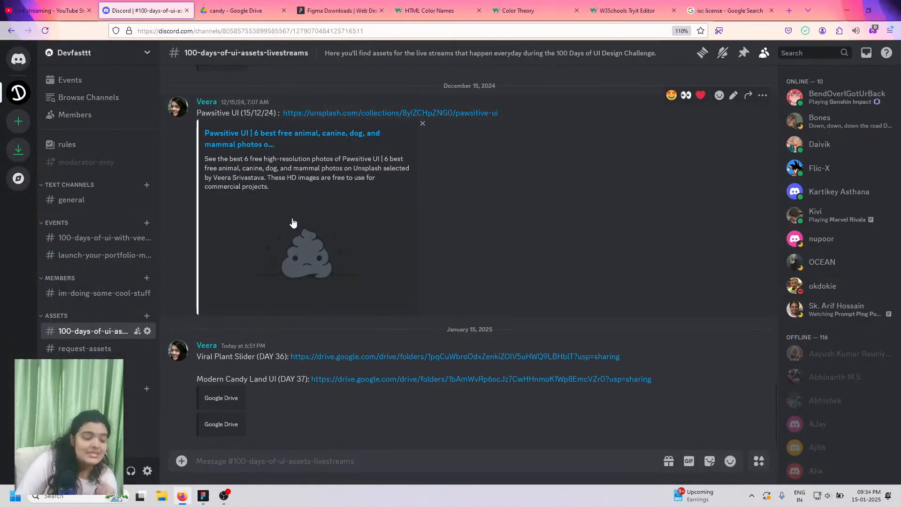
key("ctrl+Tab")
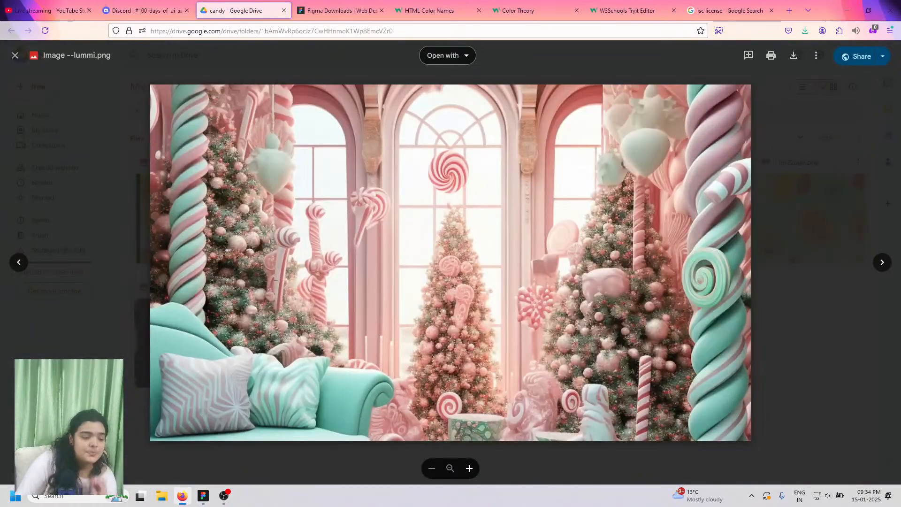
- Return to Figma's Untitled file and select the 1280×832 MacBook Air - 1 frame
left_click(204, 496)
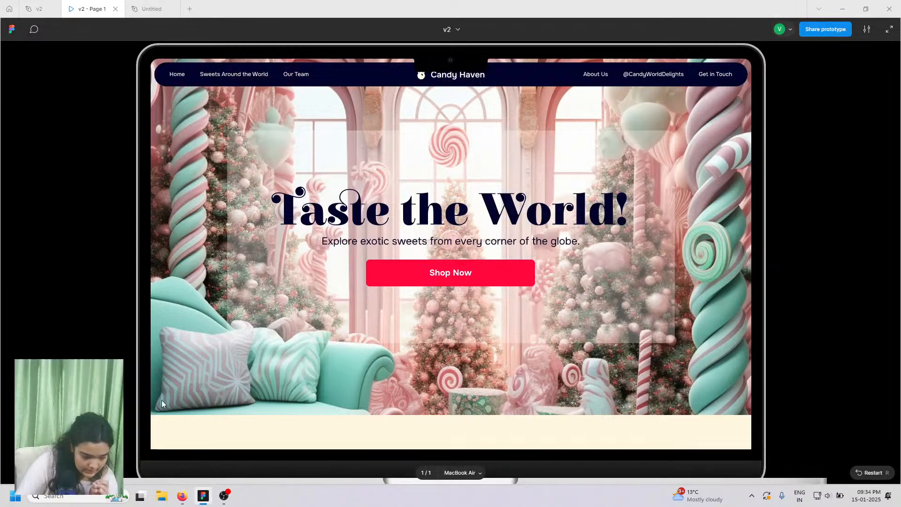
left_click(159, 4)
left_click(194, 37)
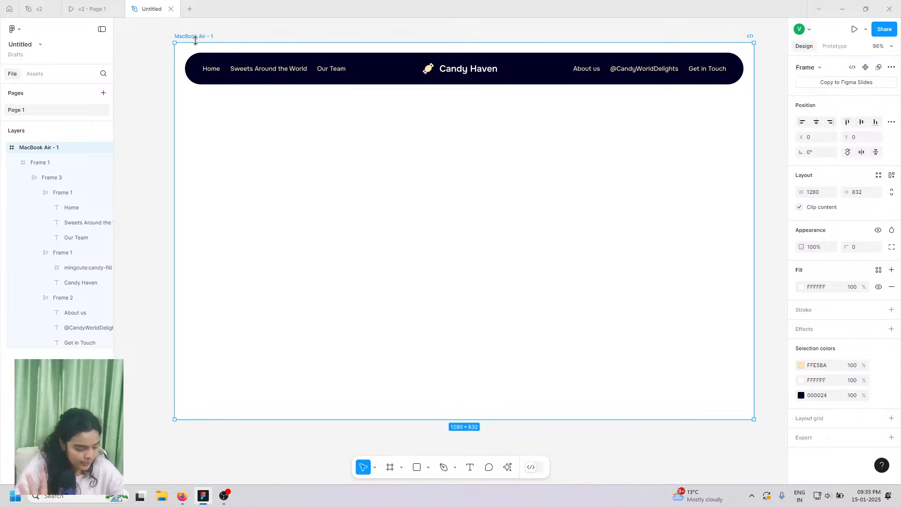
- Import Image --lummi from Downloads and place it inside the MacBook Air frame
key("ctrl+shift+k")
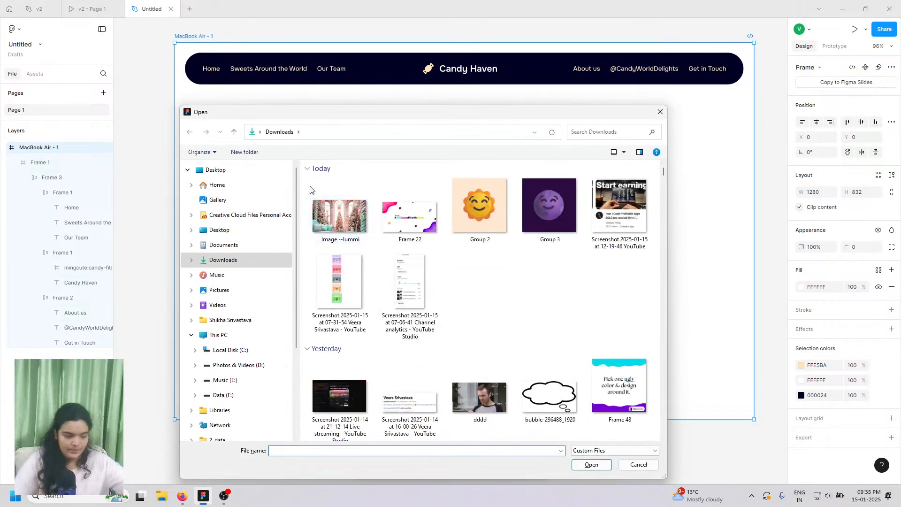
left_click(324, 222)
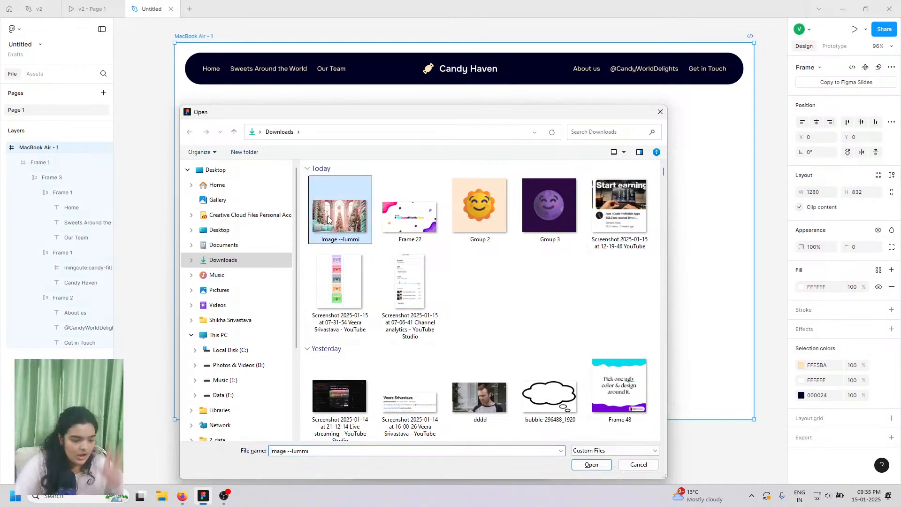
left_click(594, 466)
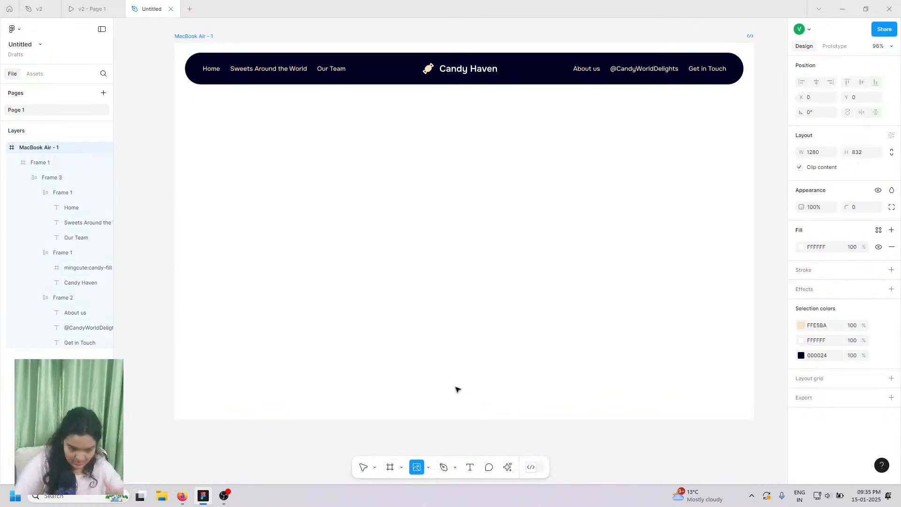
left_click(337, 237)
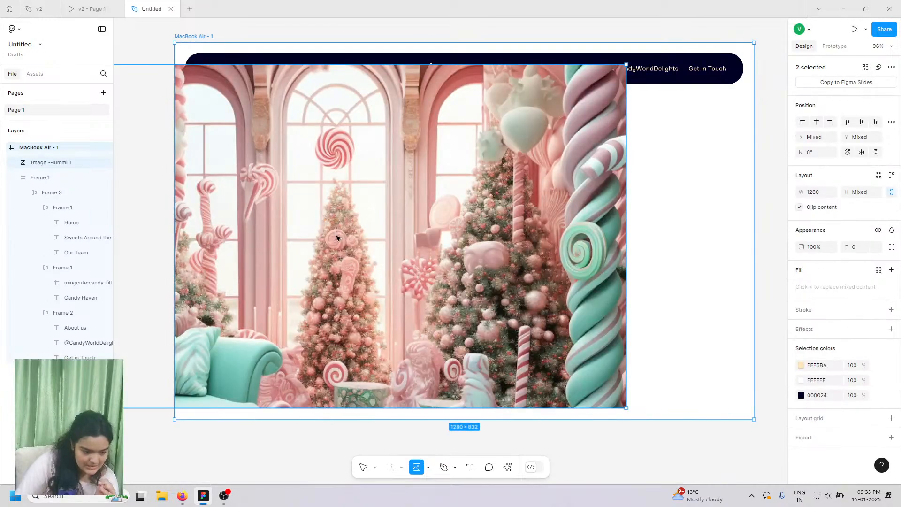
- Move the candy picture to X 0, Y 0 and send it behind the nav bar
left_click(227, 169)
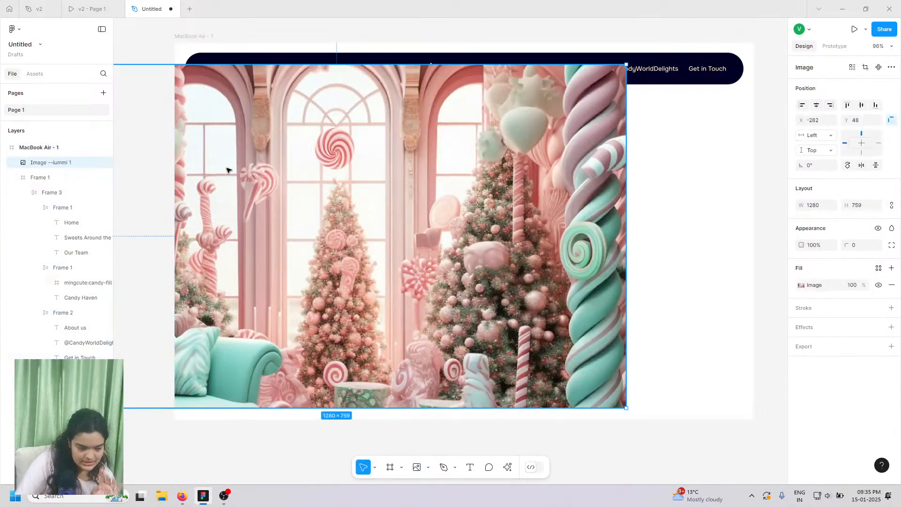
left_click_drag(238, 185, 366, 165)
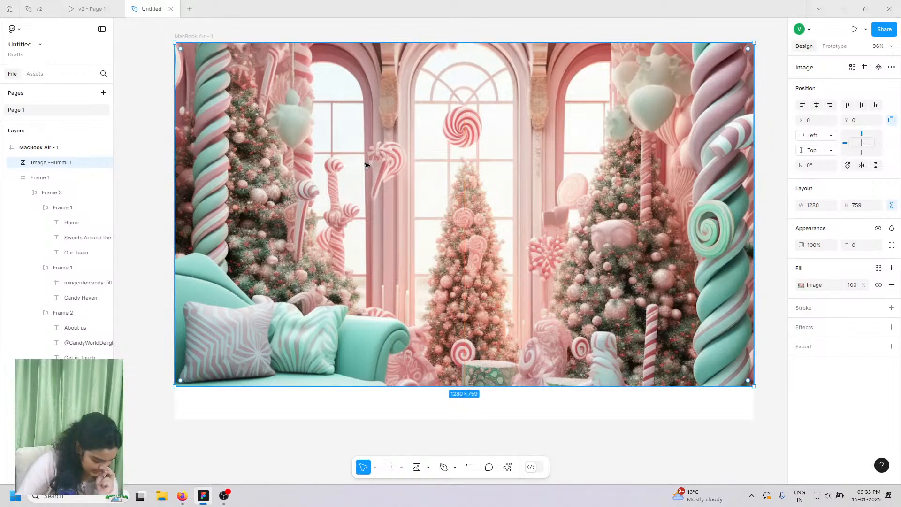
right_click(358, 163)
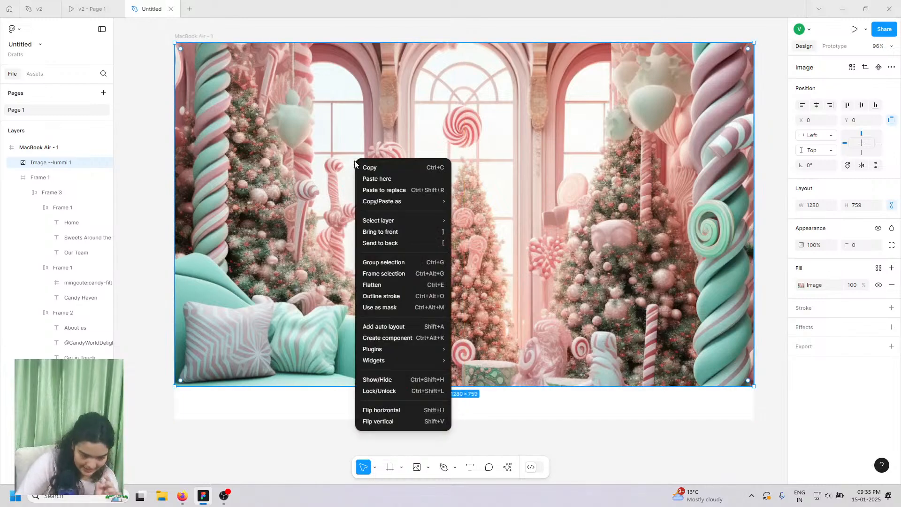
left_click(379, 245)
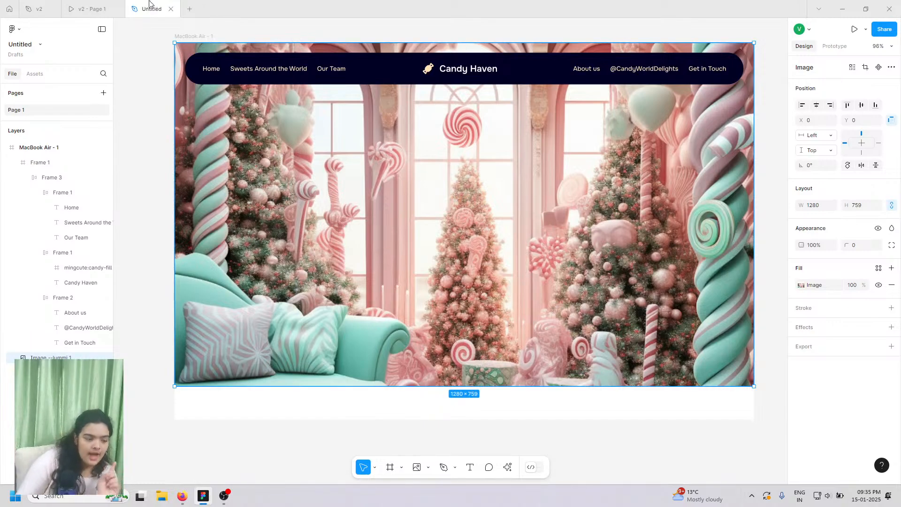
left_click(101, 9)
left_click(152, 9)
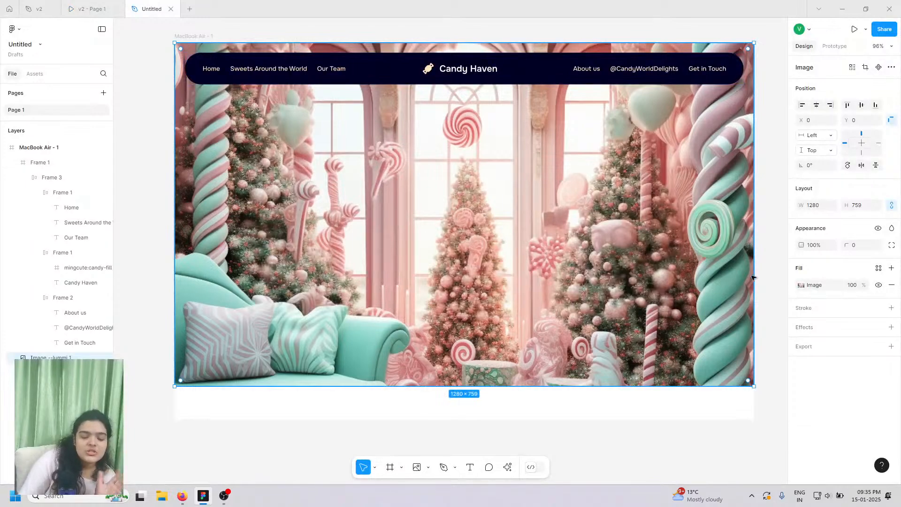
left_click(470, 467)
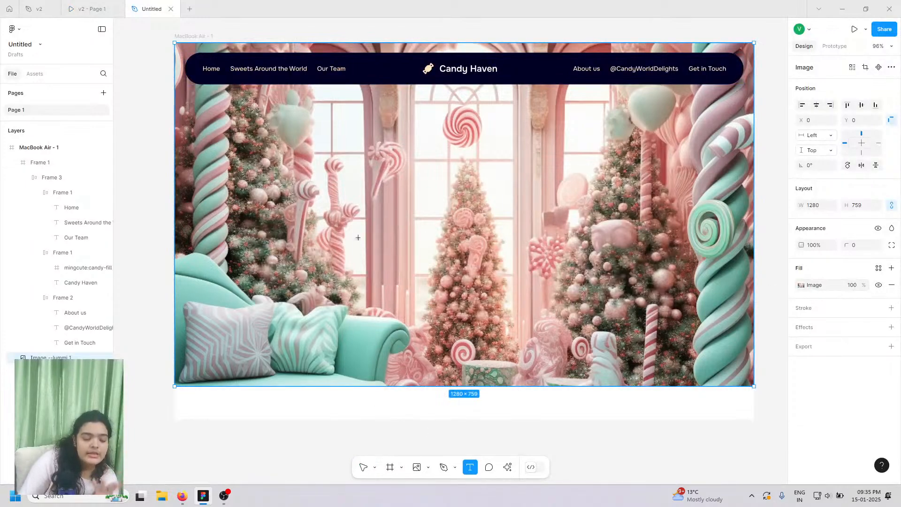
left_click(305, 157)
type("asdajkhdkasdjashdkja")
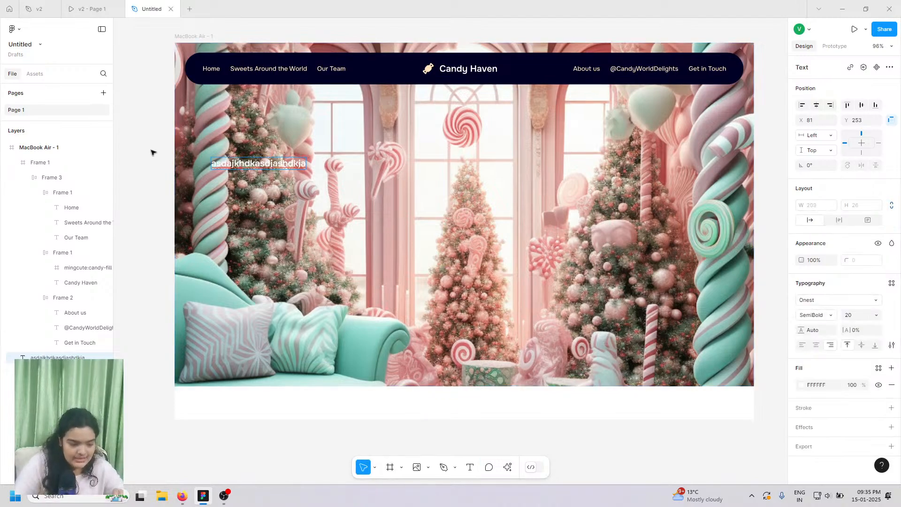
key("Escape")
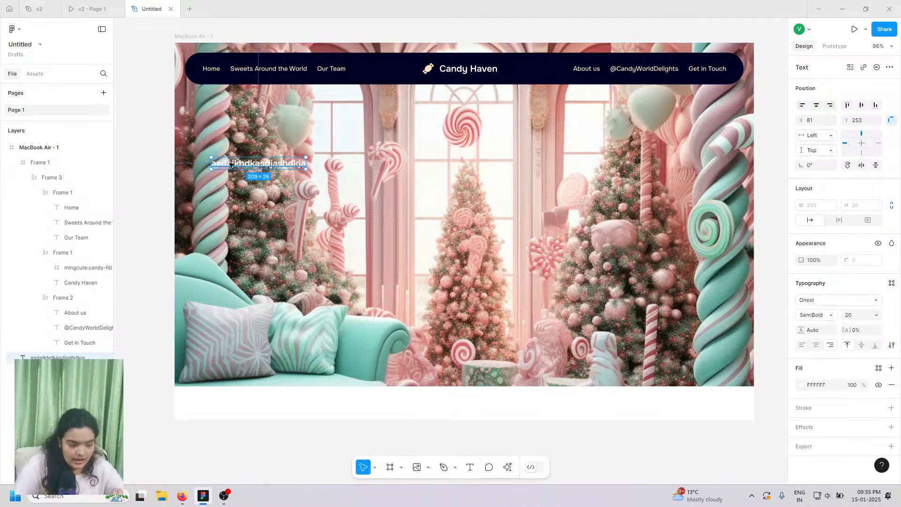
left_click_drag(245, 164, 445, 190)
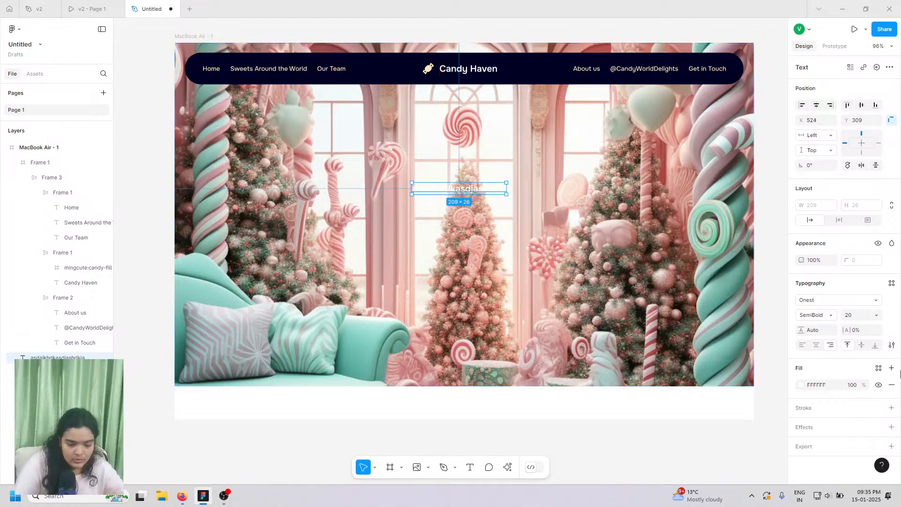
left_click(801, 386)
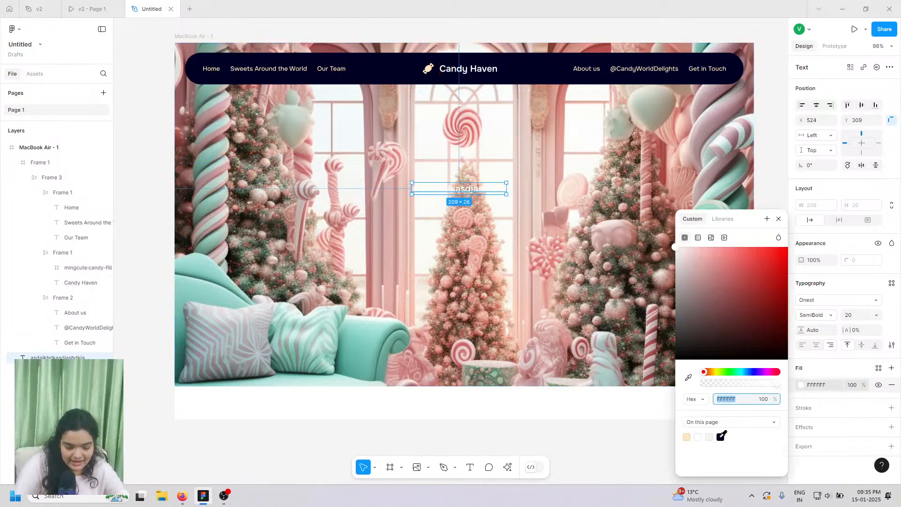
left_click(721, 437)
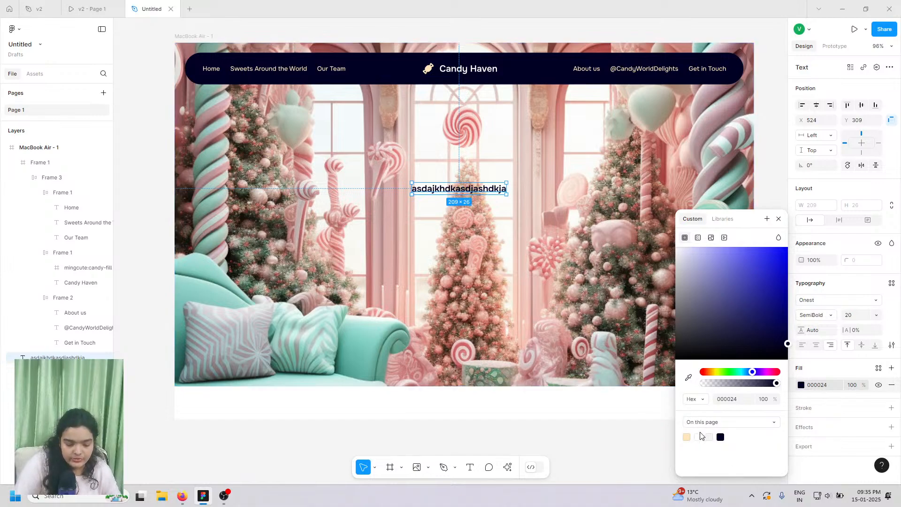
left_click(698, 437)
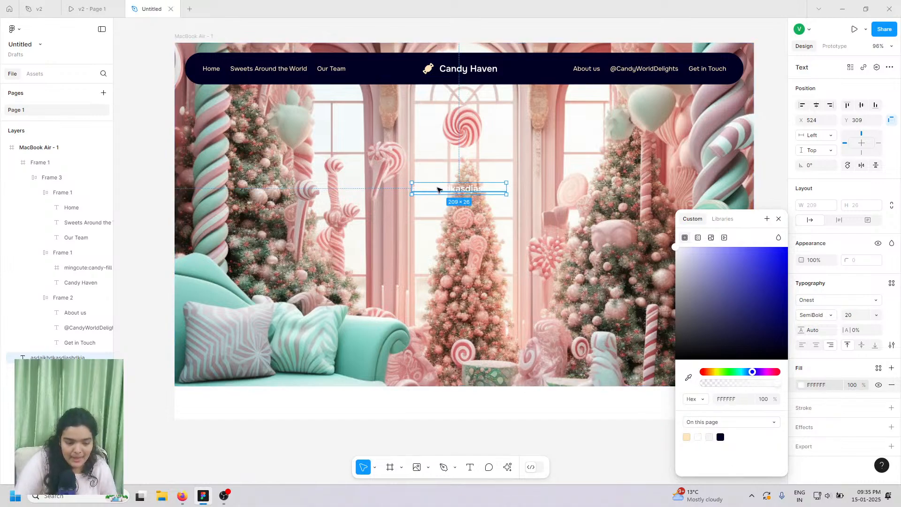
left_click(721, 437)
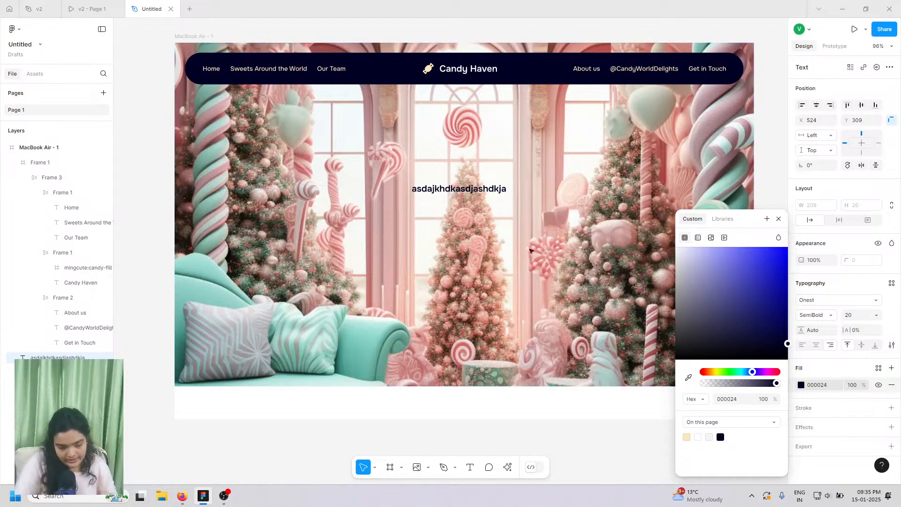
mouse_move(475, 192)
left_mouse_down()
mouse_move(475, 207)
mouse_move(484, 198)
left_mouse_up()
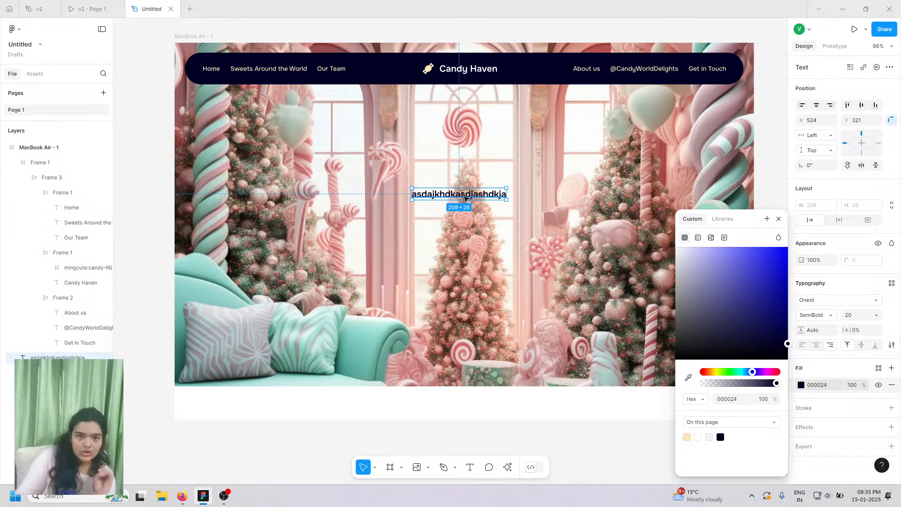
left_click(342, 216)
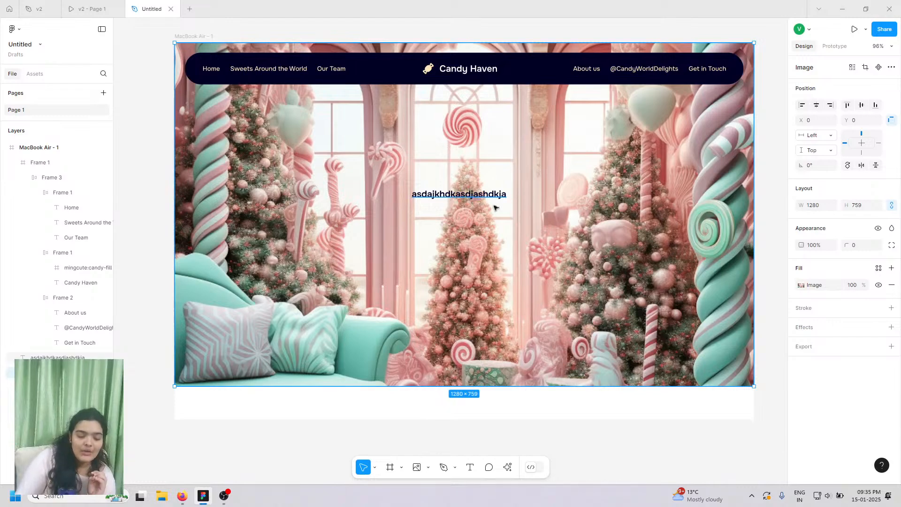
left_click_drag(496, 208, 530, 219)
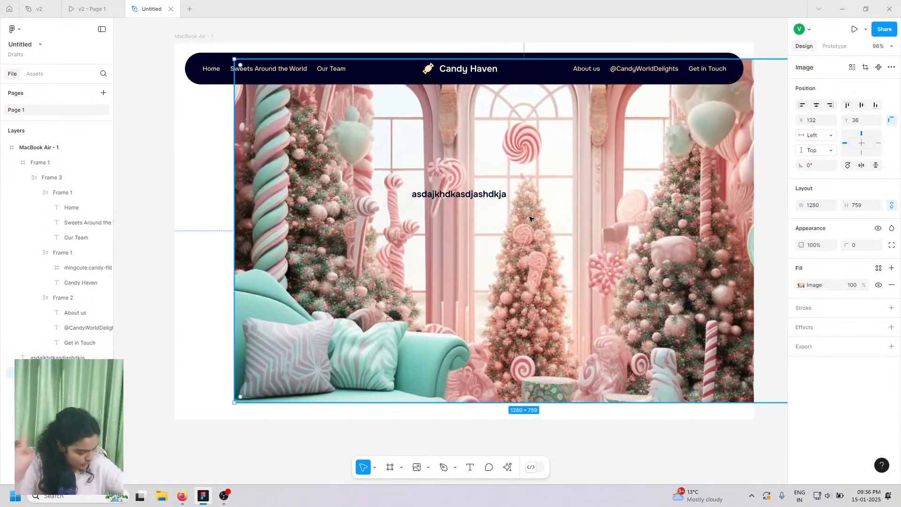
key("ctrl+z")
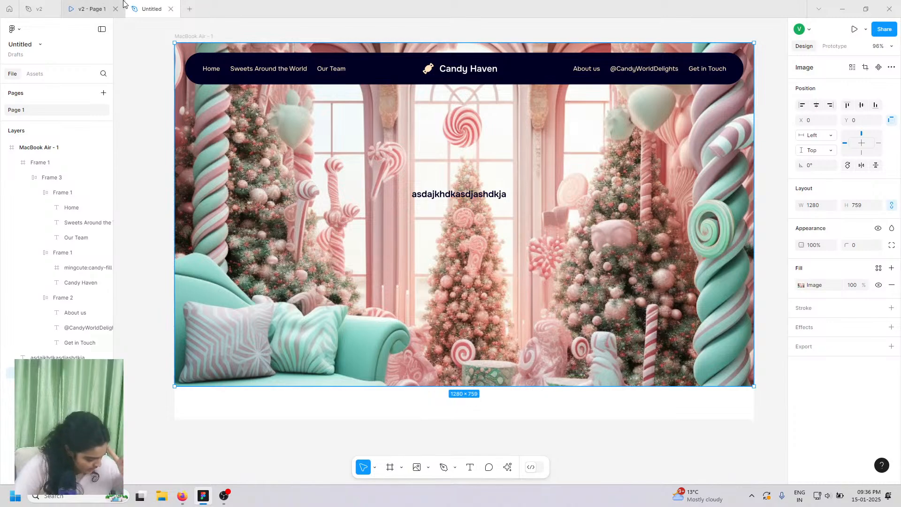
left_click(97, 4)
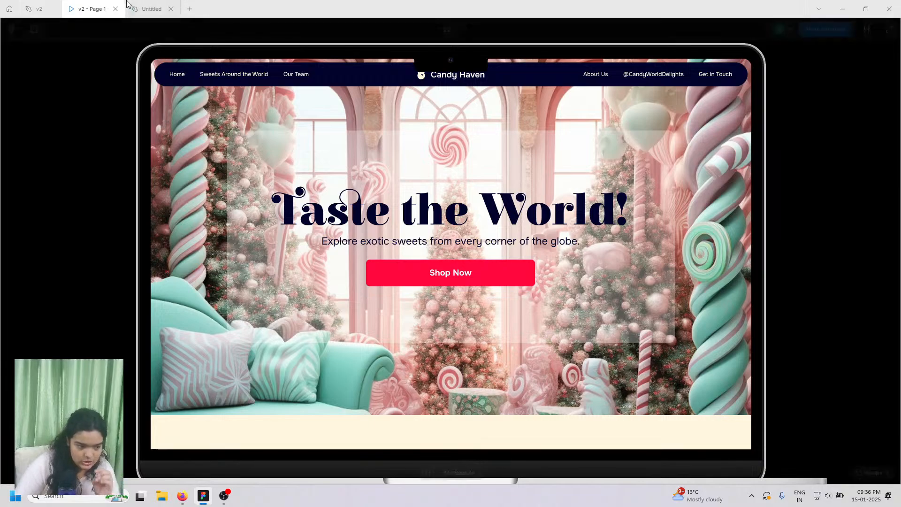
left_click(147, 9)
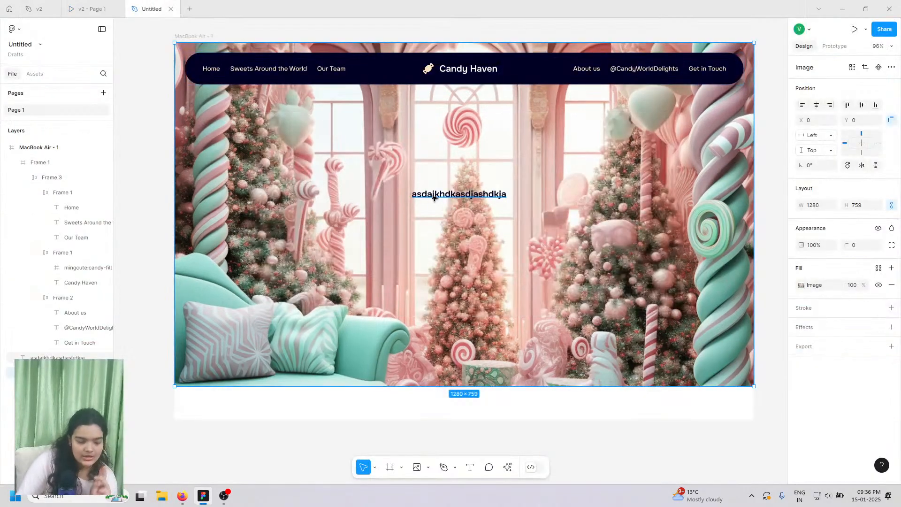
left_click(435, 195)
key("Delete")
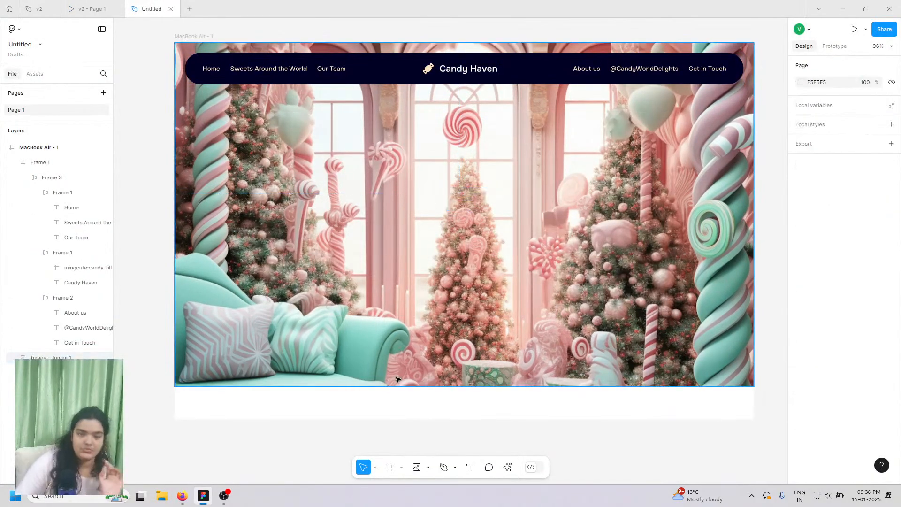
- Draw an 880×467 rectangle at X 200, Y 162 over the hero and fill it FFFFFF
left_click(389, 468)
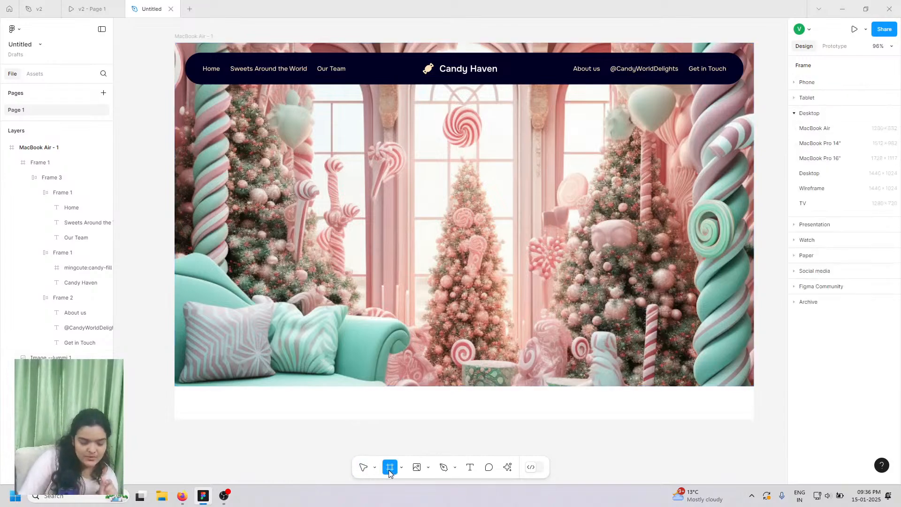
left_click(428, 467)
left_click(443, 378)
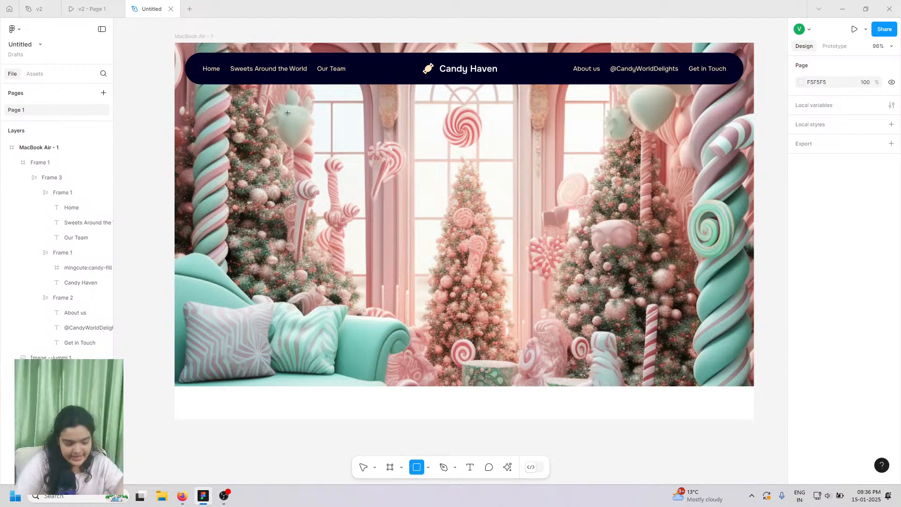
mouse_move(280, 123)
left_mouse_down()
mouse_move(588, 258)
mouse_move(679, 334)
left_mouse_up()
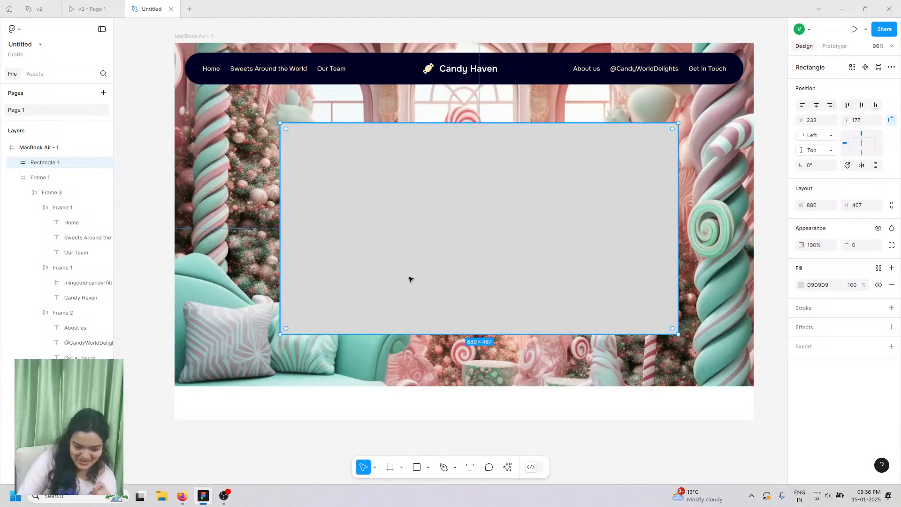
left_click_drag(399, 268, 386, 263)
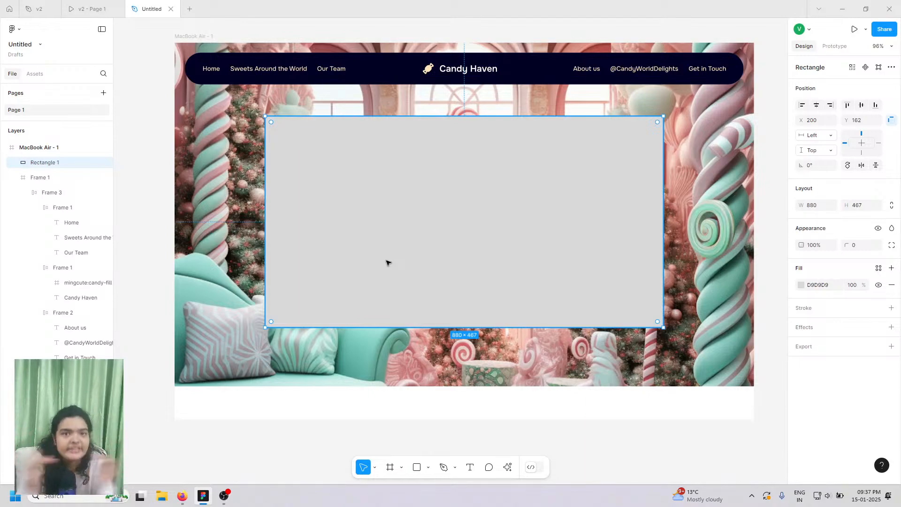
left_click(801, 285)
left_click_drag(723, 268, 567, 201)
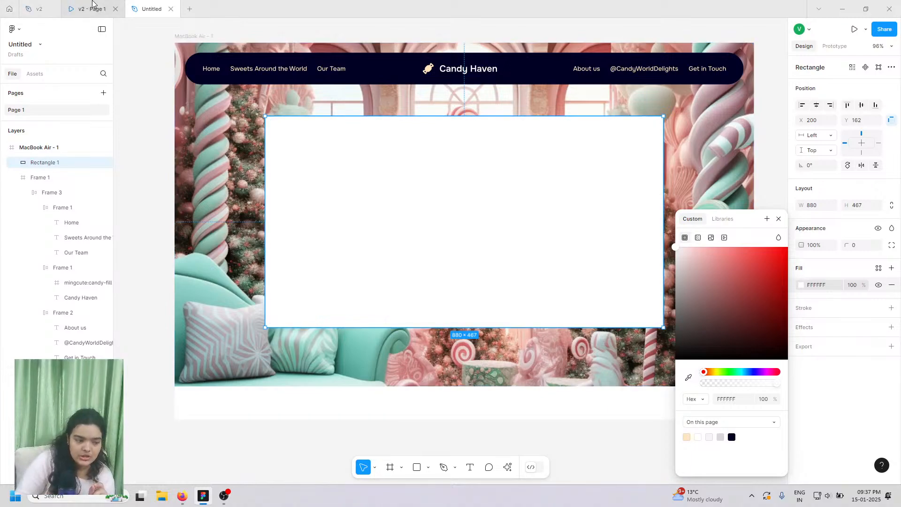
- Lower the white panel's fill opacity to 35%, referencing the v2 prototype
left_click(91, 8)
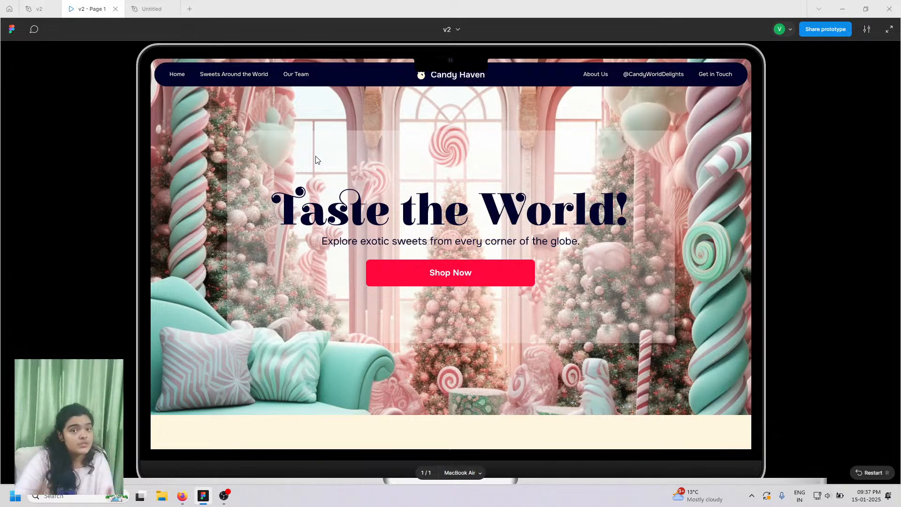
left_click(152, 9)
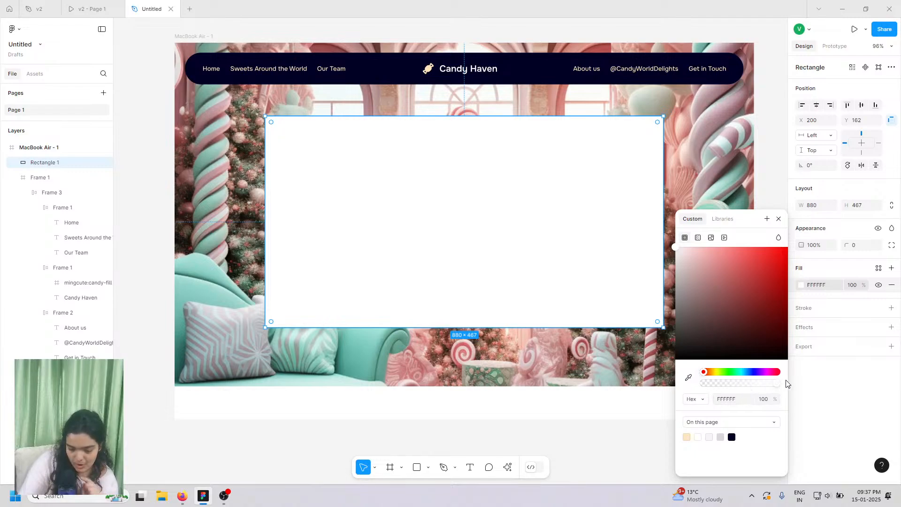
left_click_drag(777, 383, 730, 388)
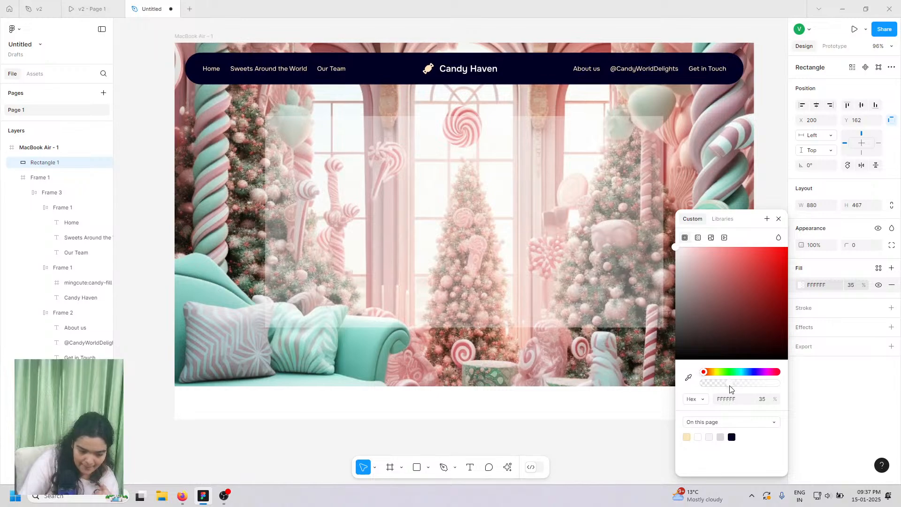
left_click_drag(730, 389, 730, 389)
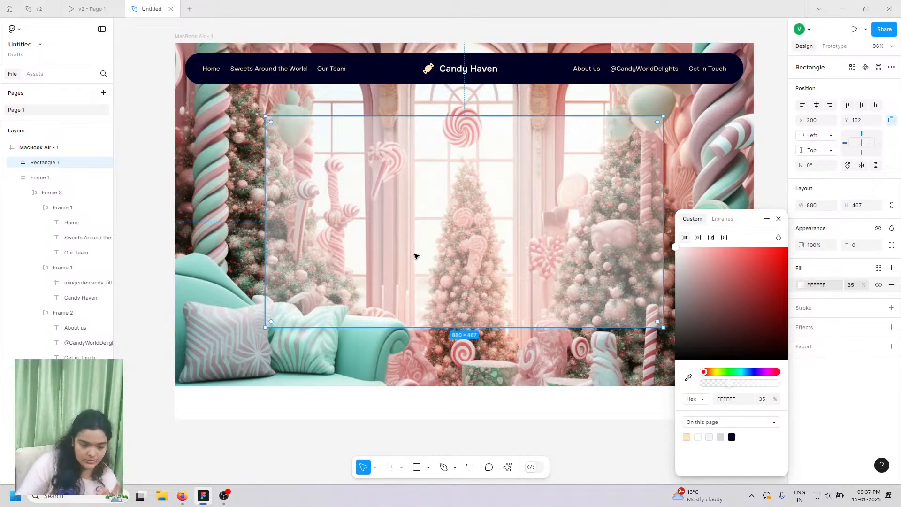
- Round the panel's corners to 24, comparing against the v2 prototype
left_click(118, 5)
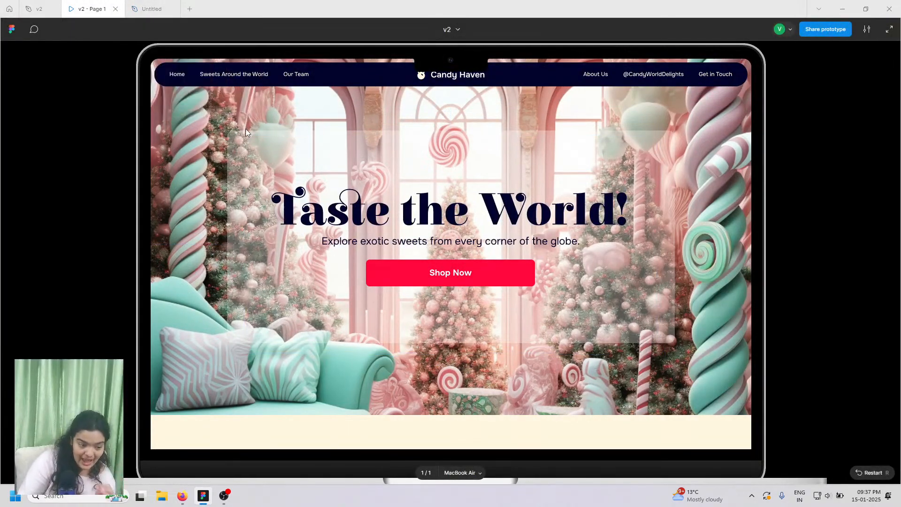
left_click(150, 7)
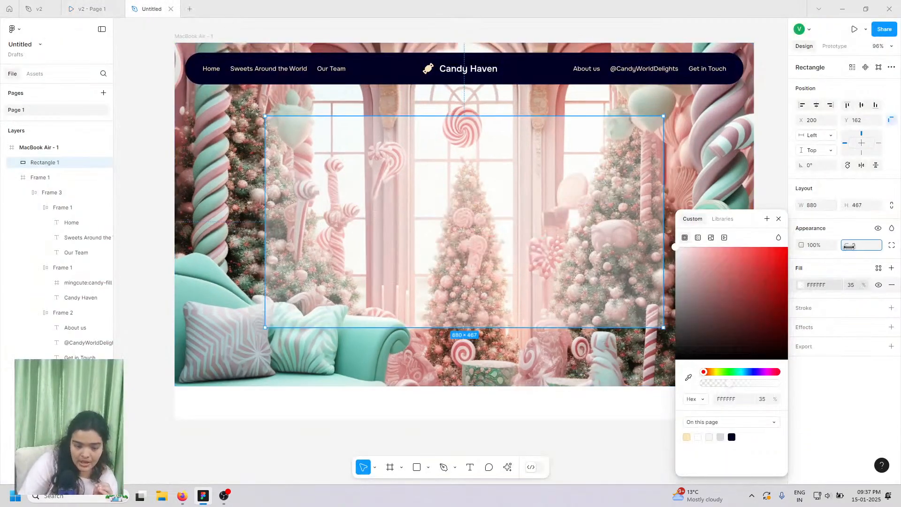
left_click_drag(850, 247, 170, 243)
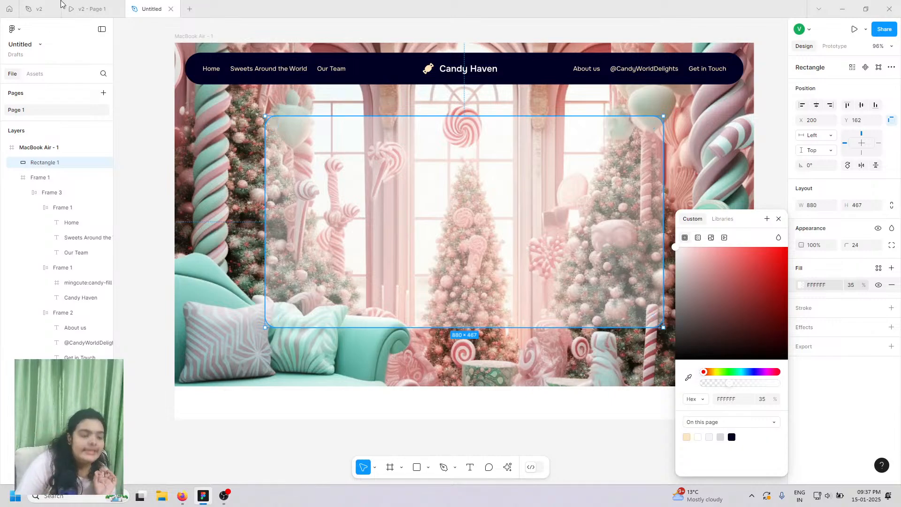
left_click(90, 8)
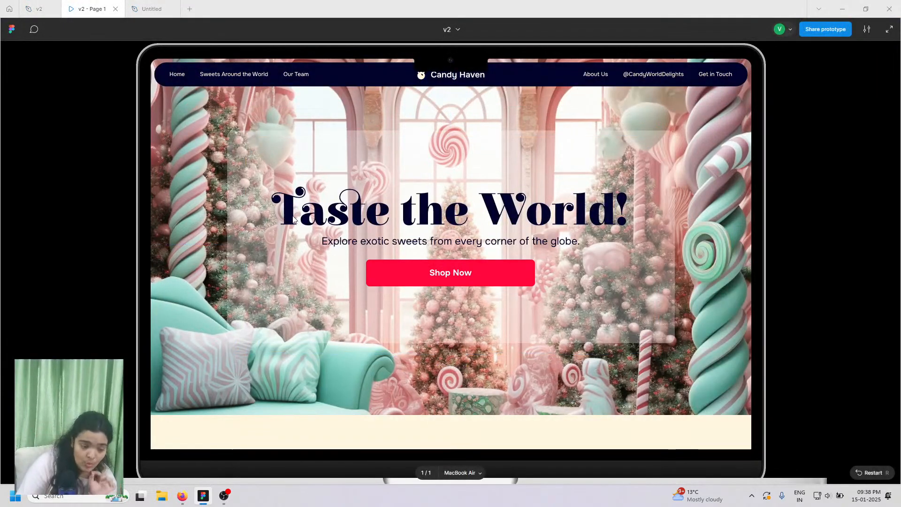
left_click(148, 4)
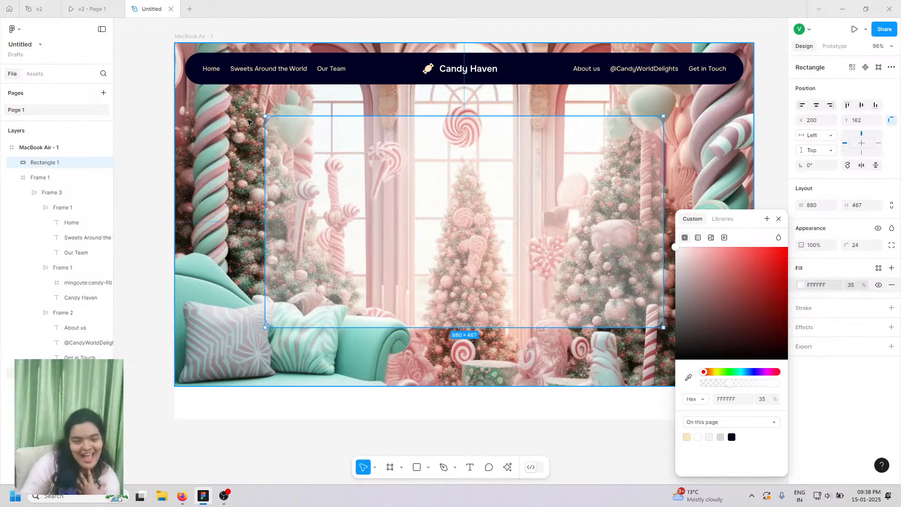
- Add a 1 px inside stroke to the panel in white FFFFFF
left_click(760, 154)
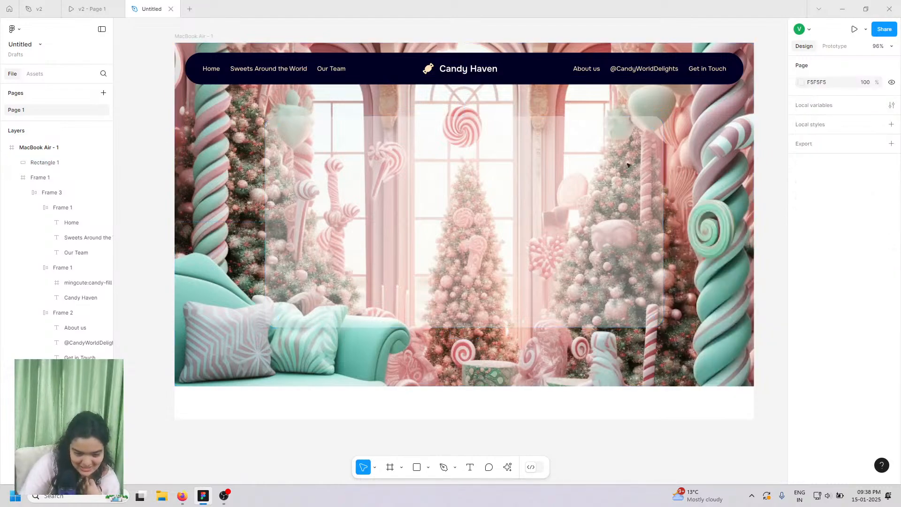
left_click(606, 167)
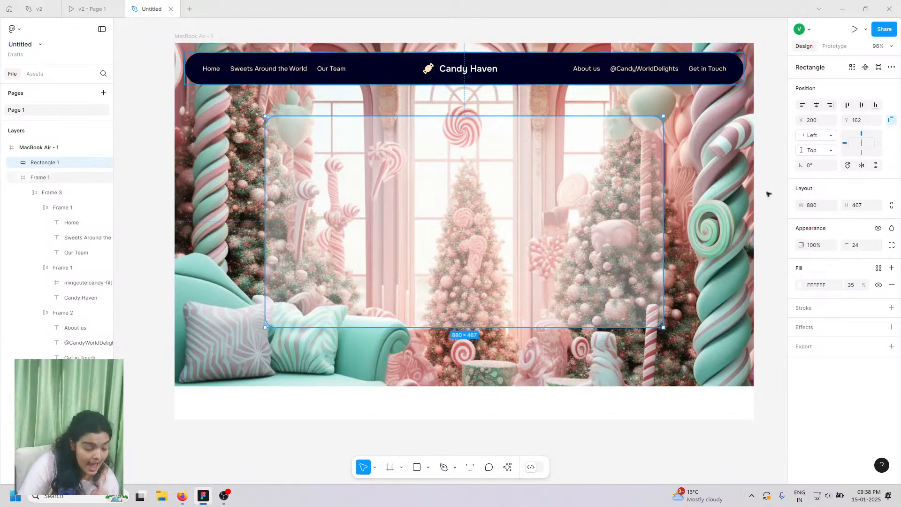
left_click(892, 308)
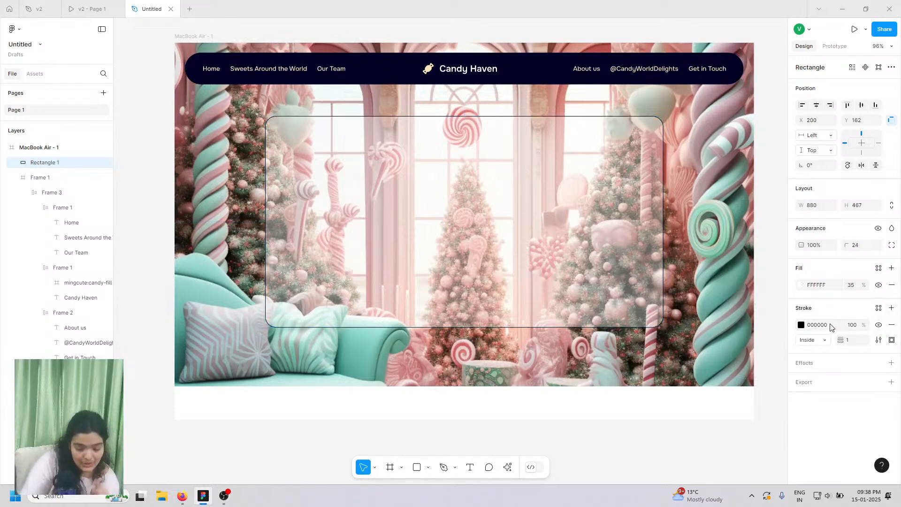
left_click(802, 326)
mouse_move(733, 291)
left_mouse_down()
mouse_move(554, 156)
mouse_move(556, 164)
left_mouse_up()
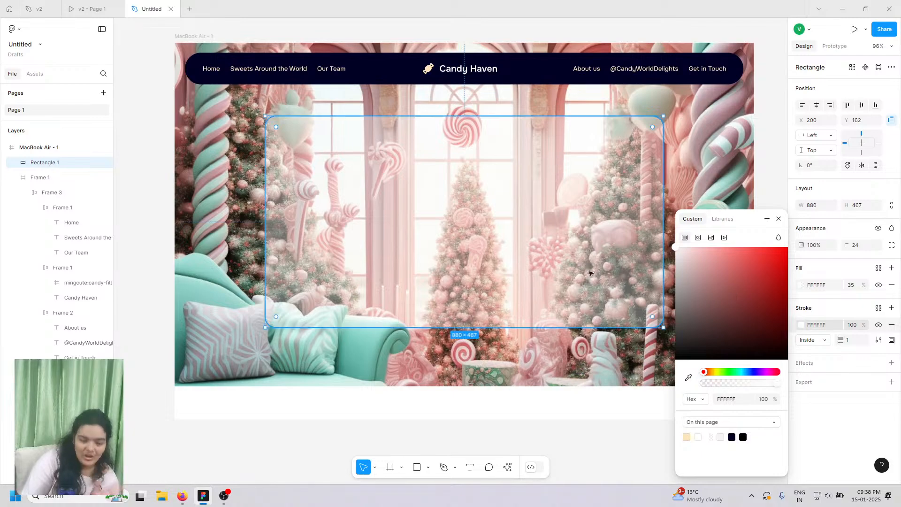
left_click(594, 420)
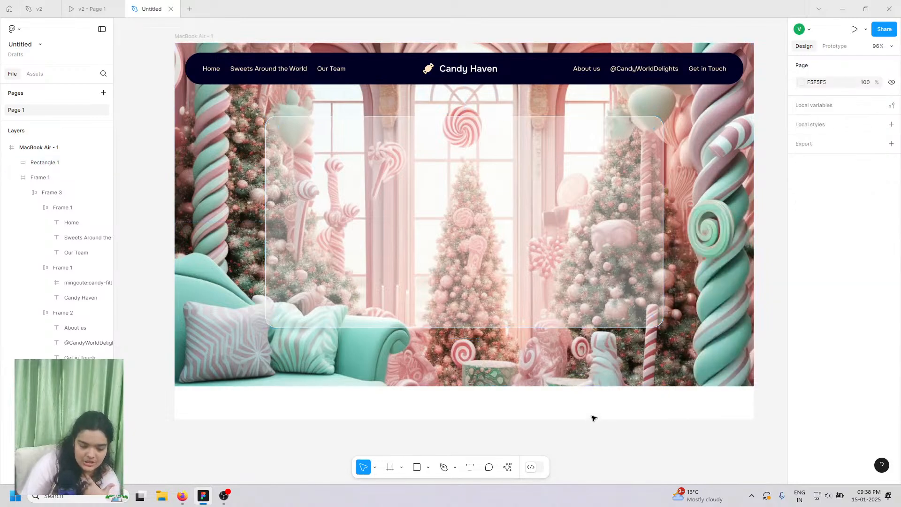
- Fade the panel's white stroke to 48% opacity
left_click(589, 327)
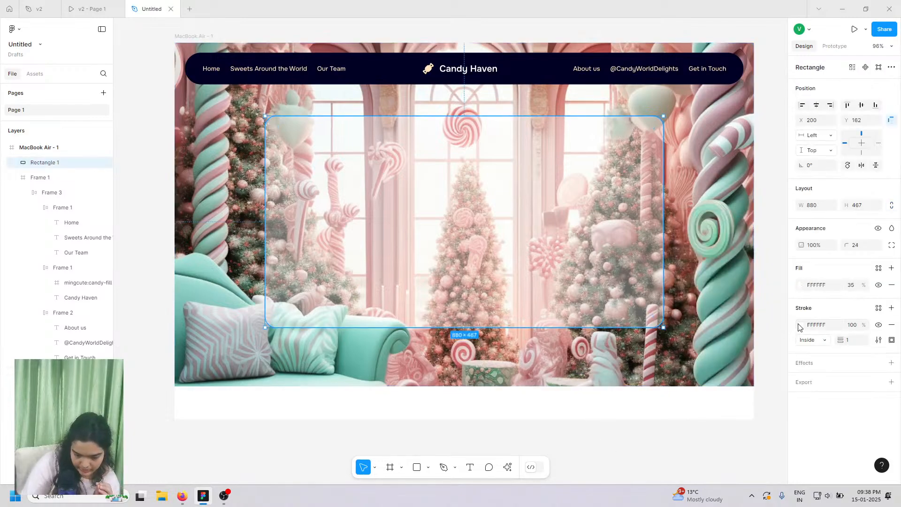
left_click(801, 325)
left_click_drag(727, 387, 740, 384)
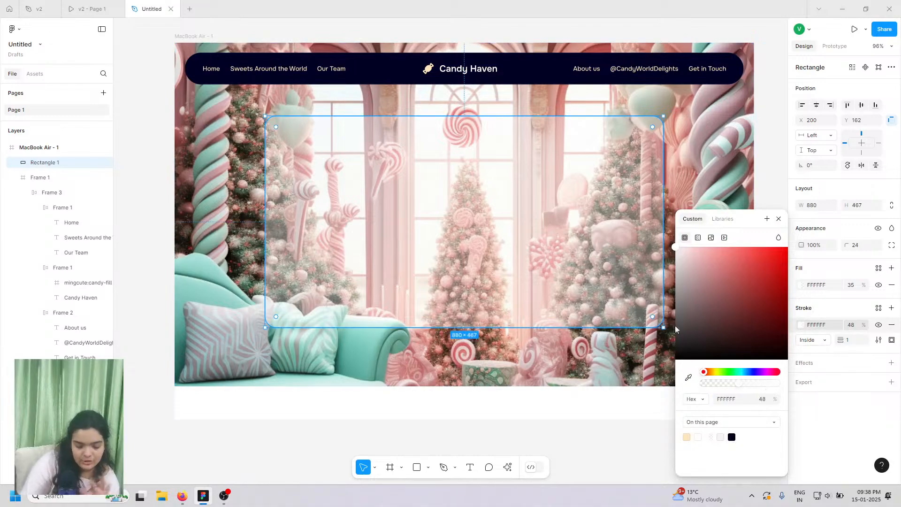
left_click(622, 356)
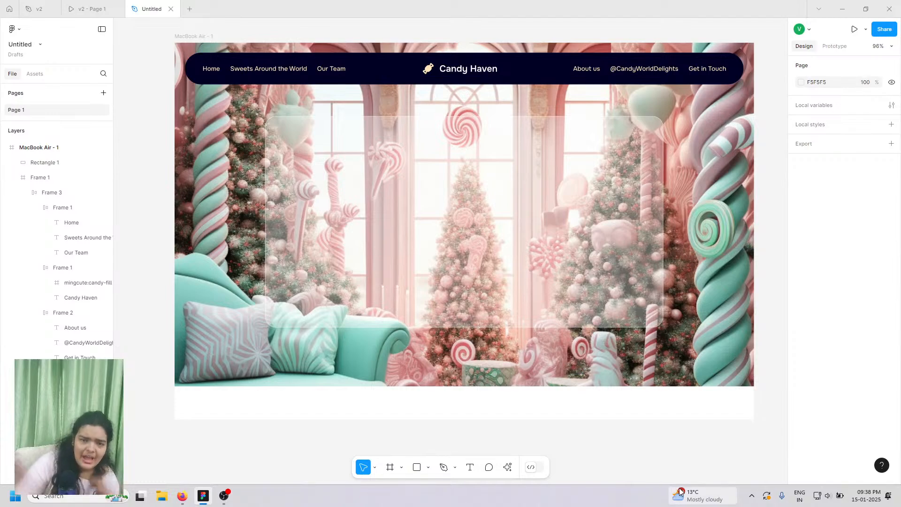
mouse_move(680, 494)
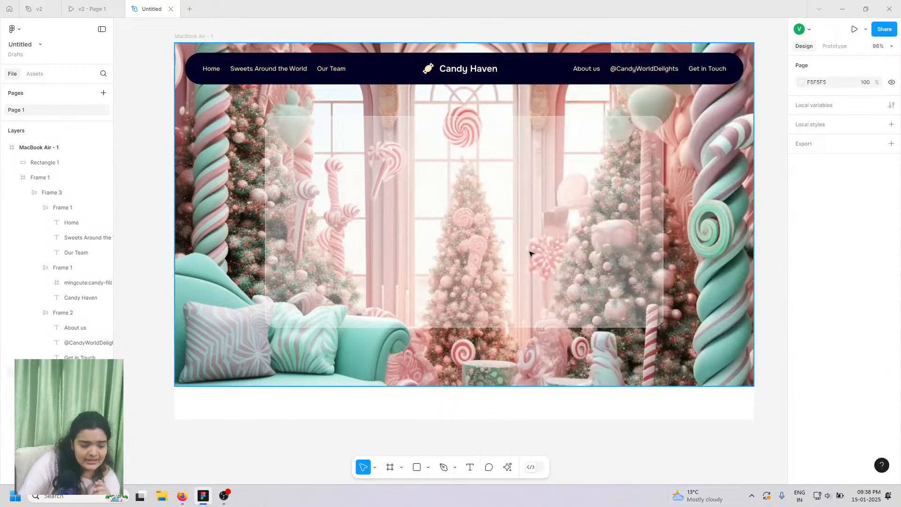
left_click(473, 263)
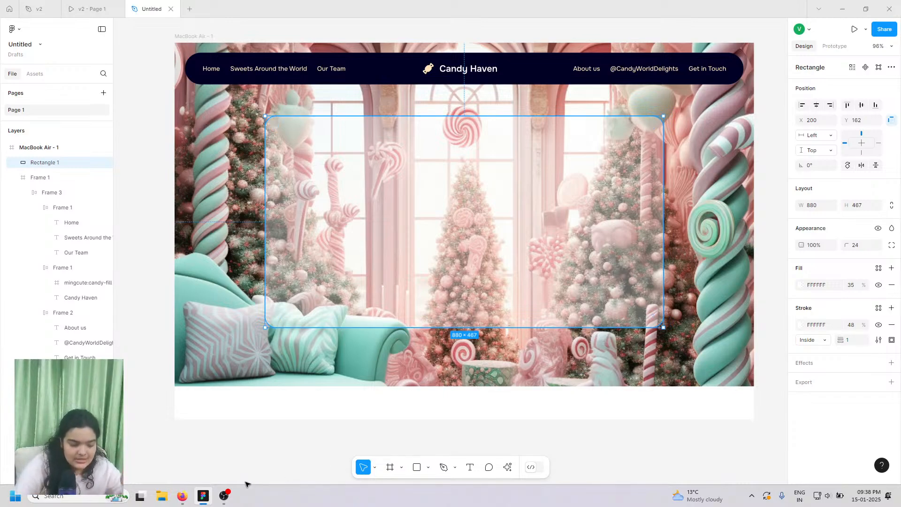
left_click(318, 431)
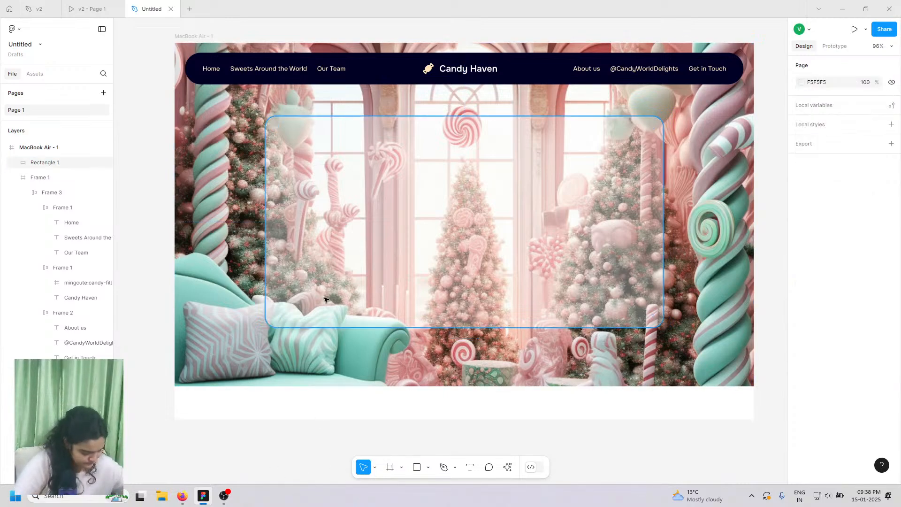
left_click(390, 173)
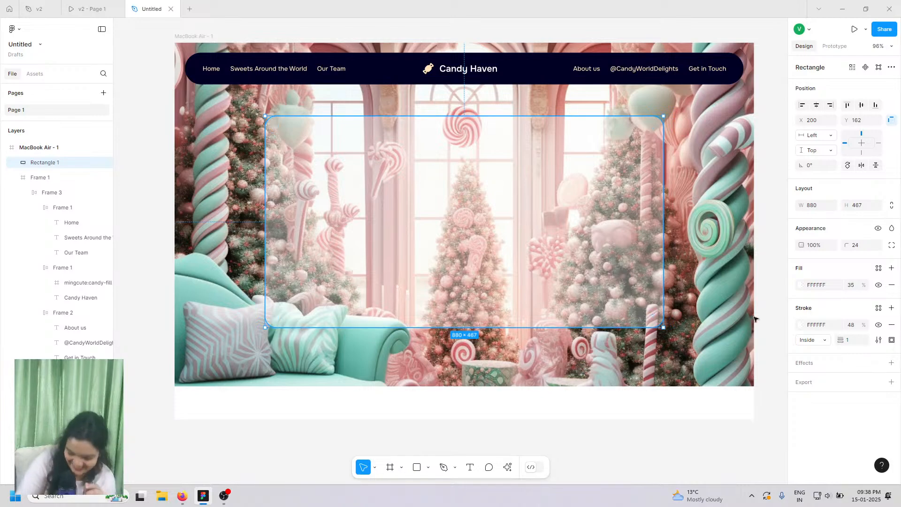
left_click(94, 9)
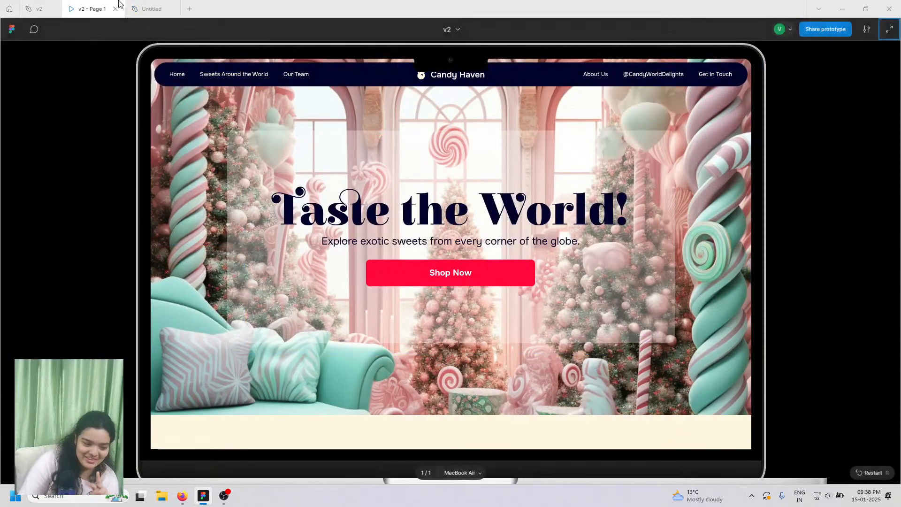
left_click(151, 9)
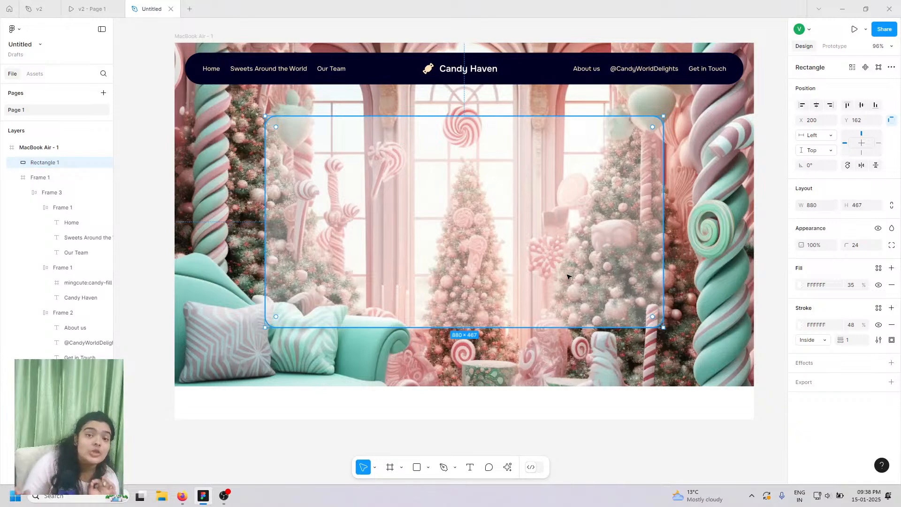
- Add a Background blur effect to the panel
left_click(892, 365)
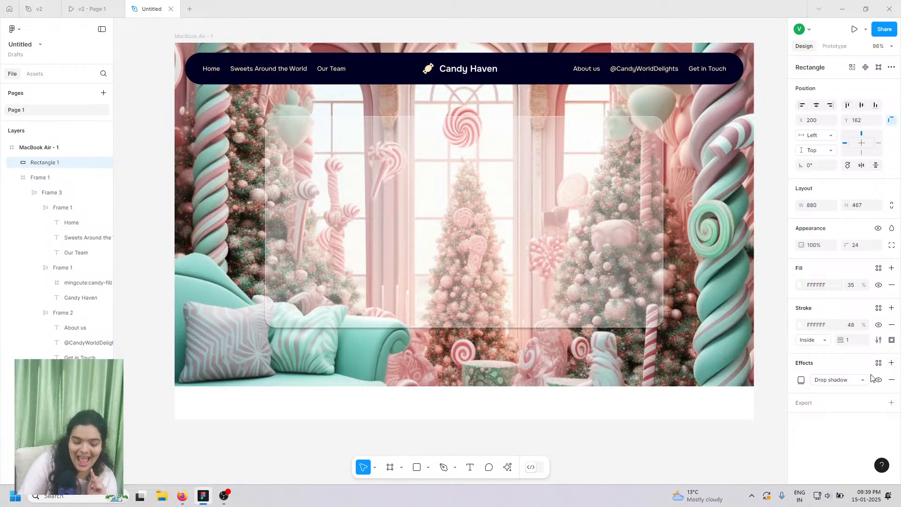
left_click(837, 377)
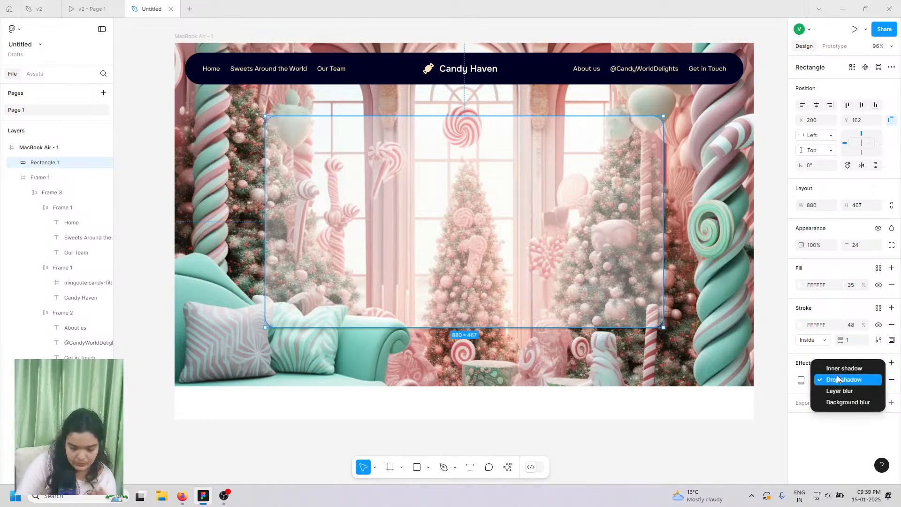
left_click(833, 402)
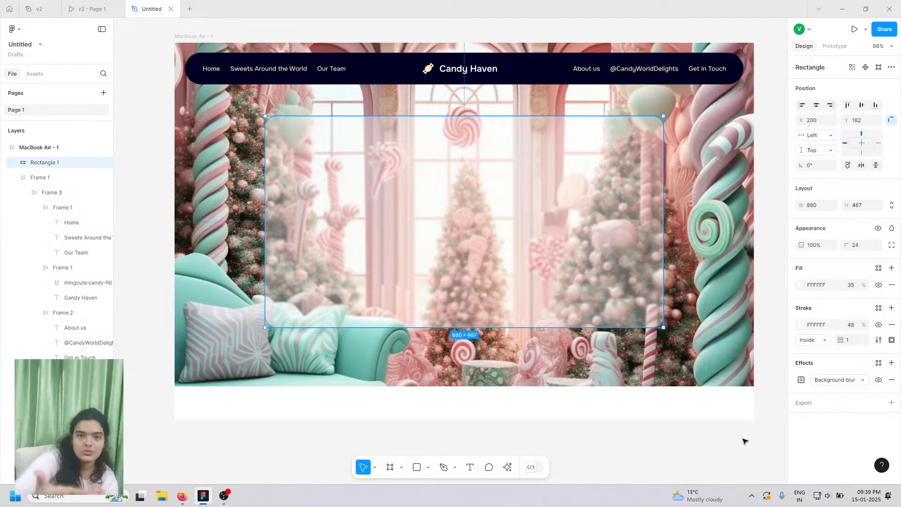
left_click(802, 379)
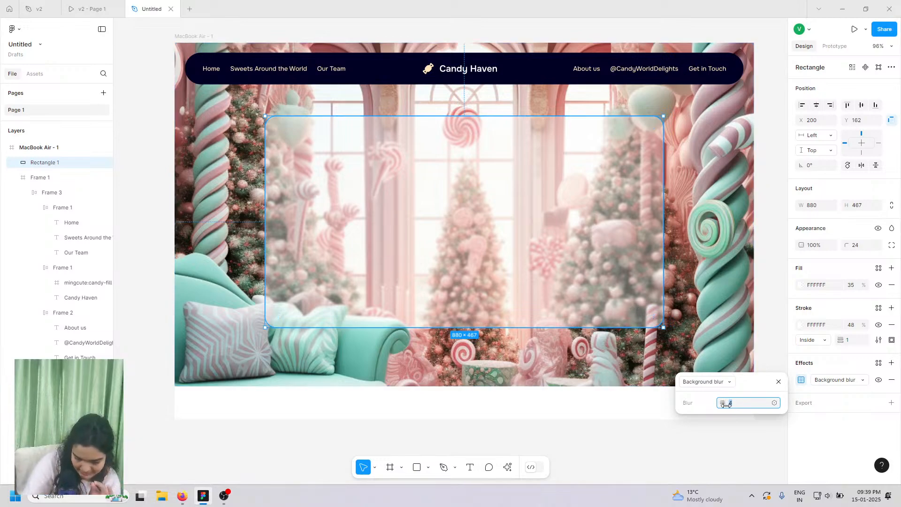
- Set the background blur amount to 4 and compare the glass card with the v2 prototype
left_click(709, 409)
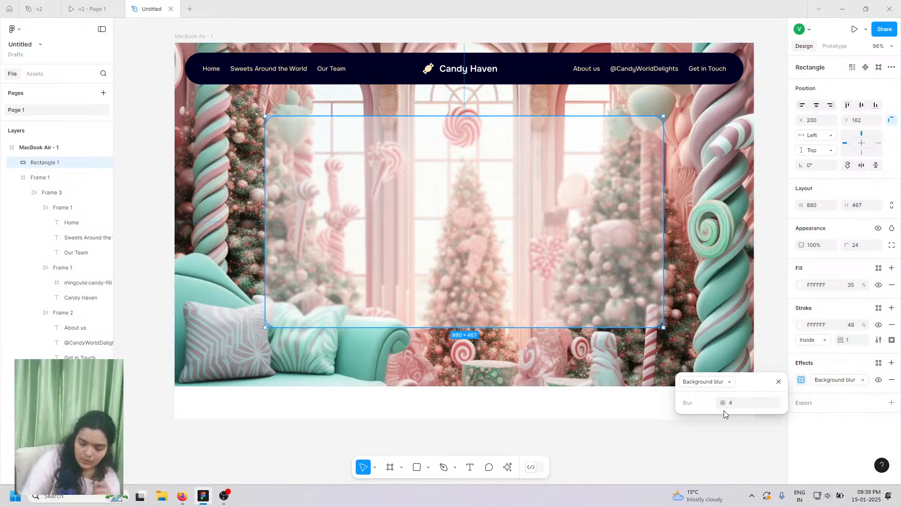
left_click_drag(723, 402, 892, 388)
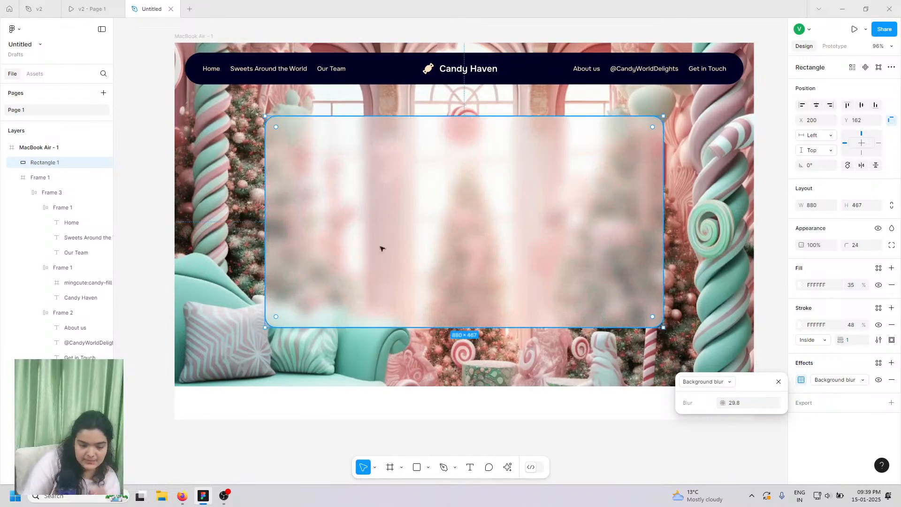
left_click(735, 404)
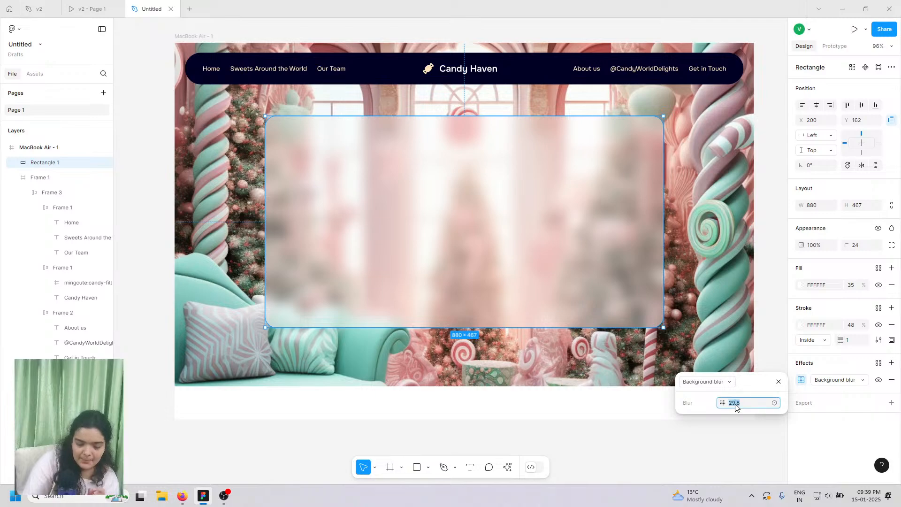
type("4")
key("Return")
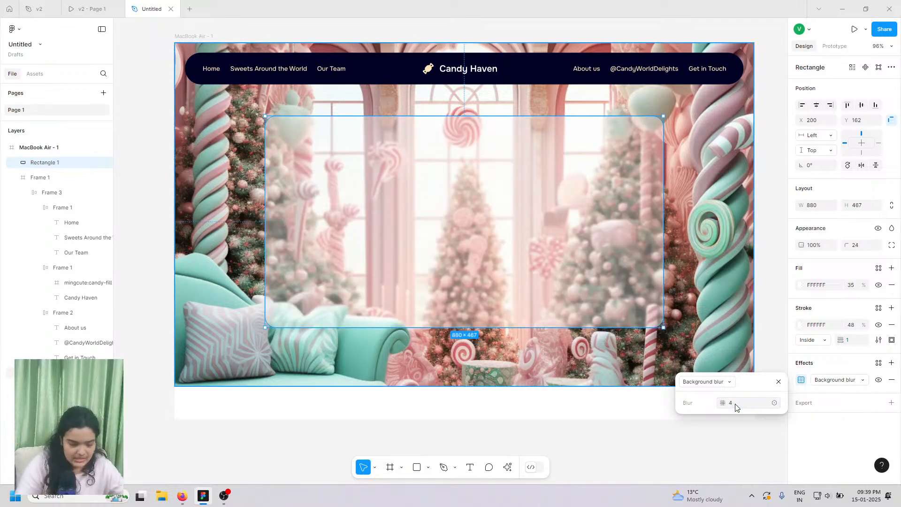
left_click(661, 416)
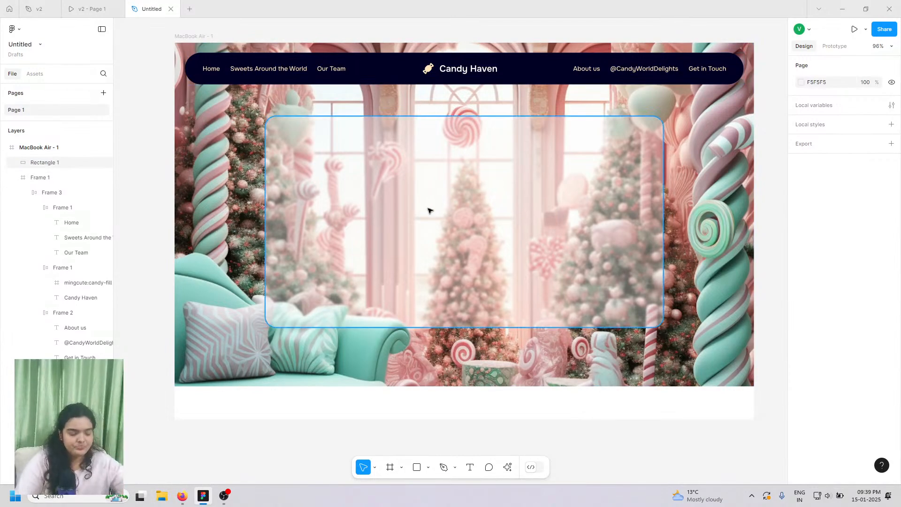
left_click(444, 225)
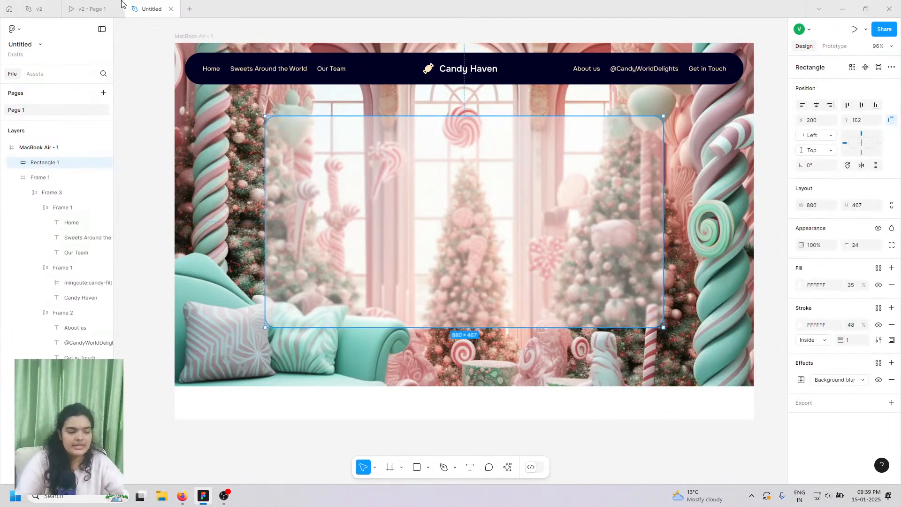
left_click(91, 9)
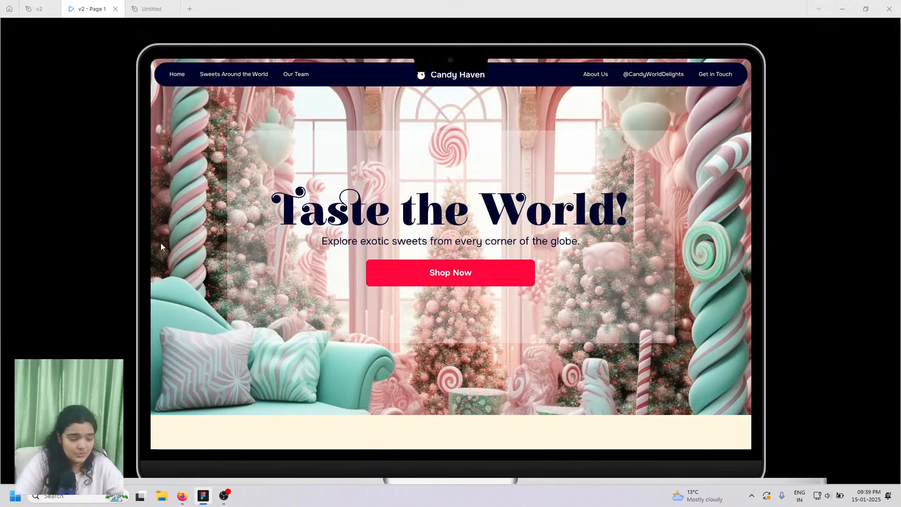
left_click(161, 3)
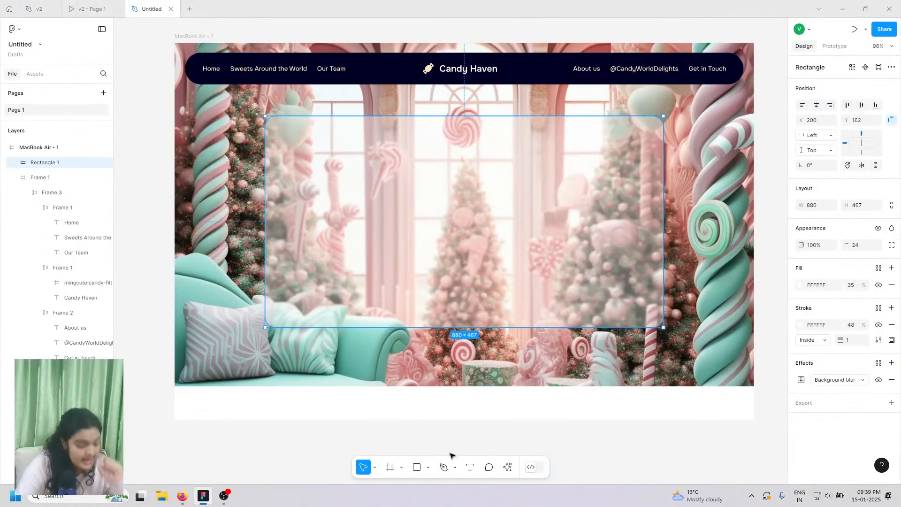
- Add a 'Taste the World' text layer on the glass card at X 252, Y 309
left_click(470, 467)
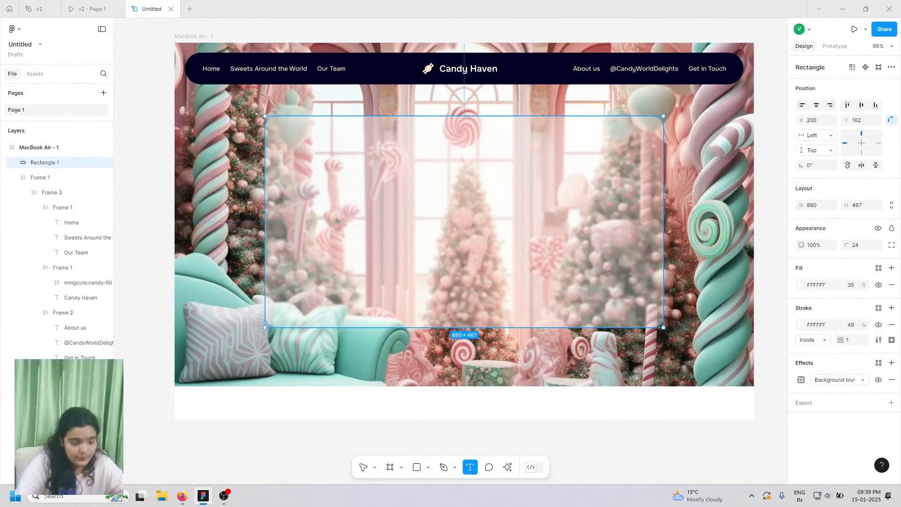
left_click(71, 7)
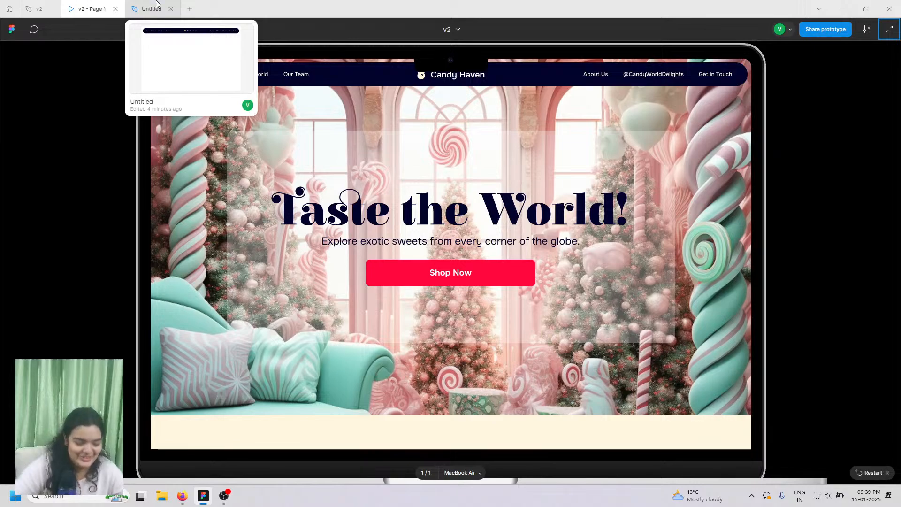
left_click(157, 5)
left_click(358, 184)
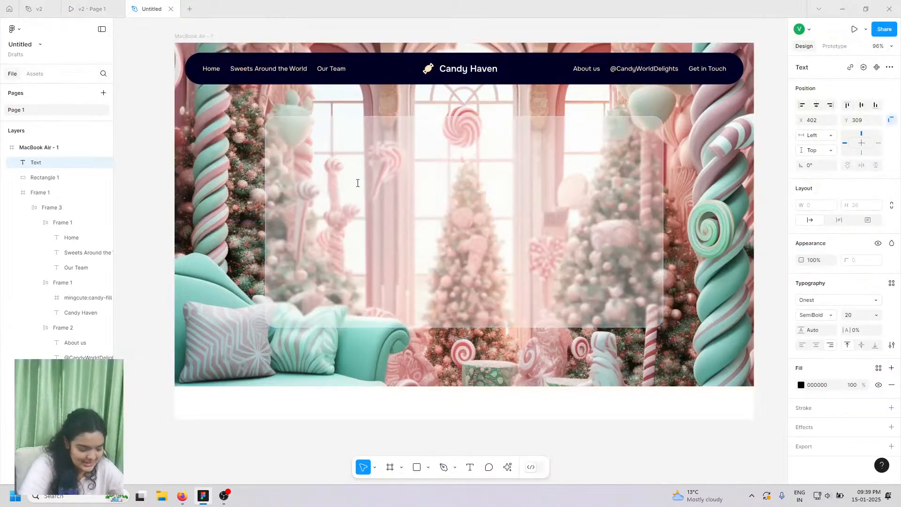
type("Taste")
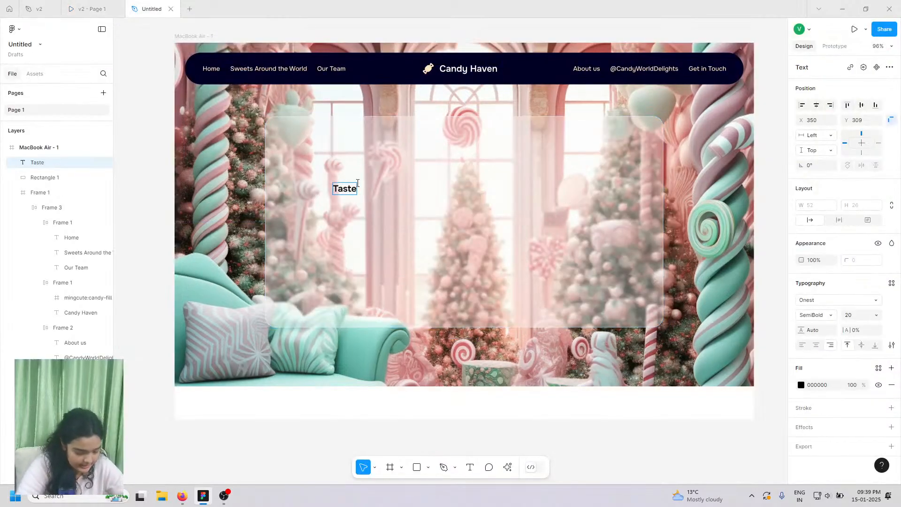
type(" the World")
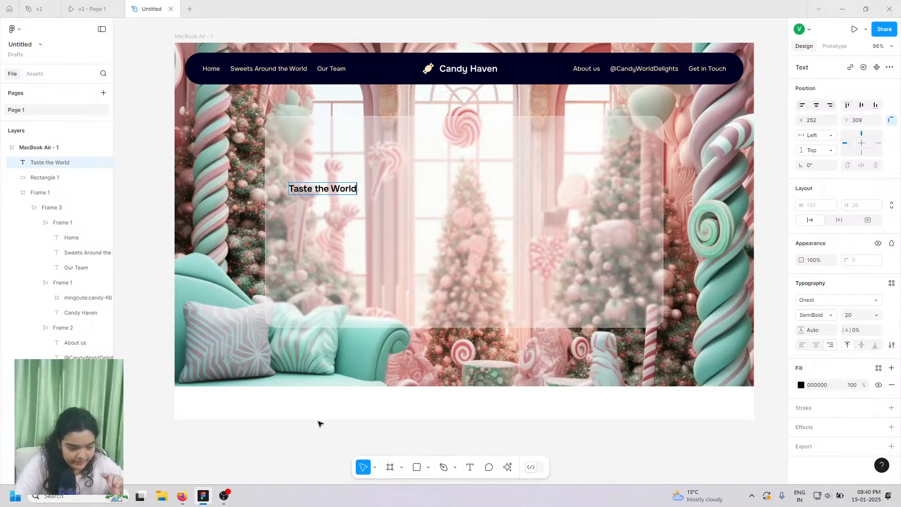
key("Escape")
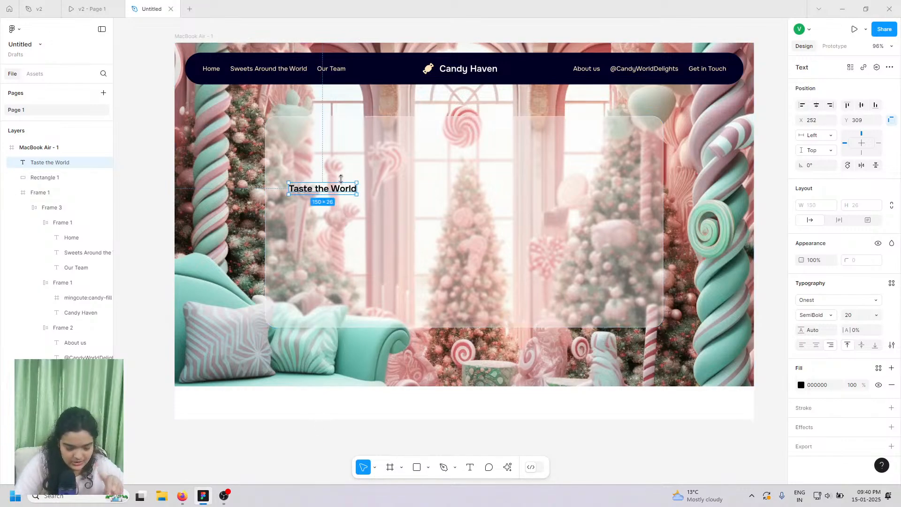
- Try title case in the advanced type settings, then bring up the heading's font list
left_click(892, 345)
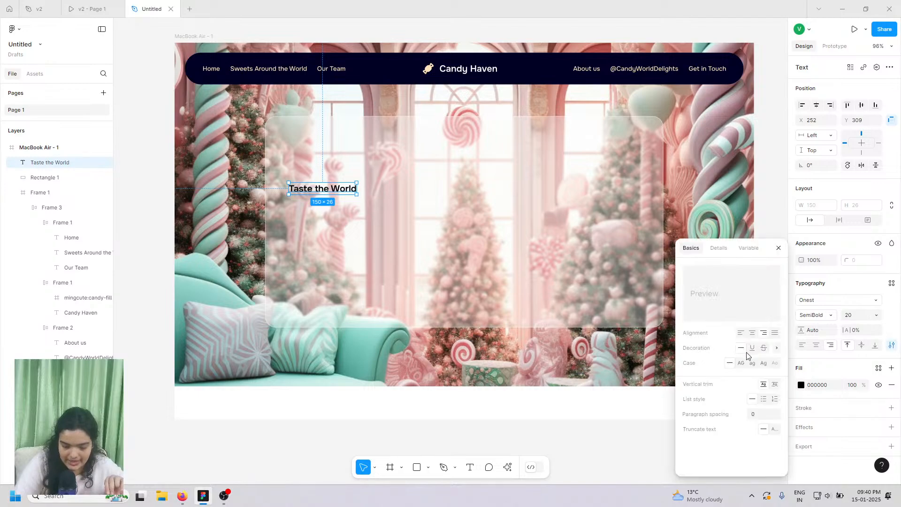
left_click(766, 366)
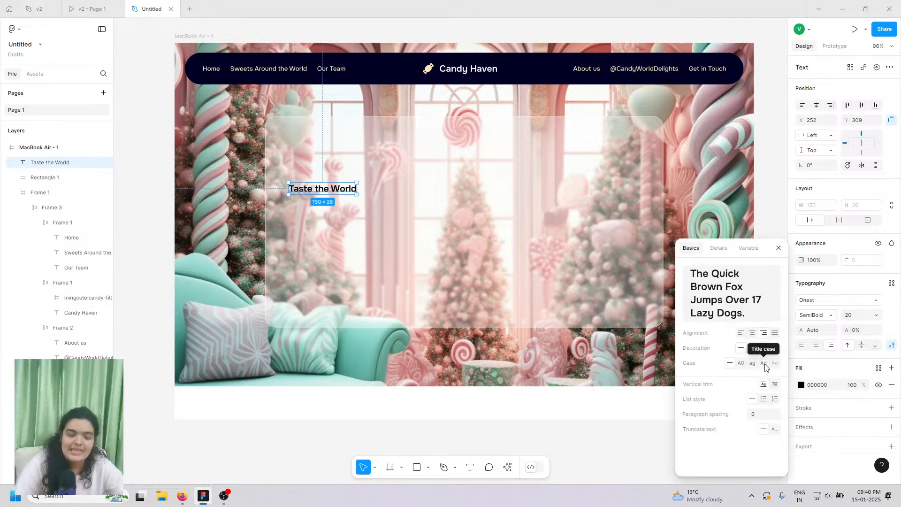
left_click(458, 395)
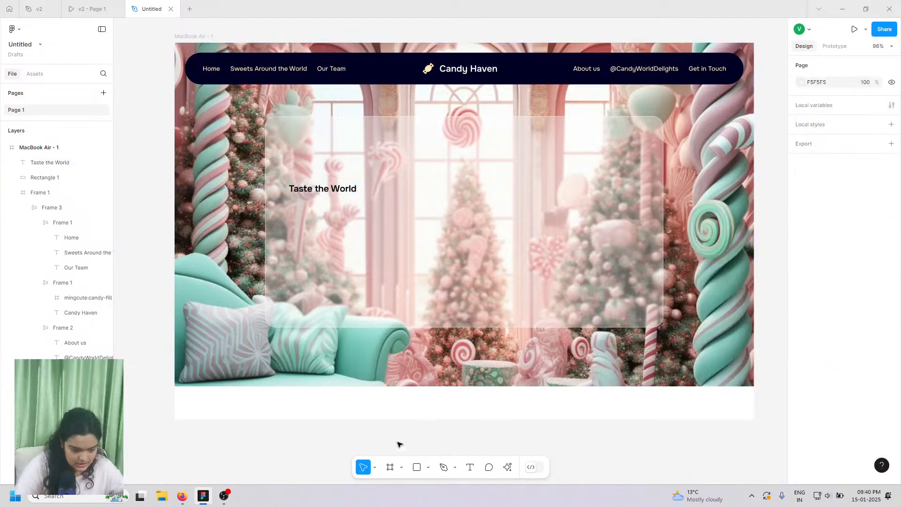
left_click(352, 187)
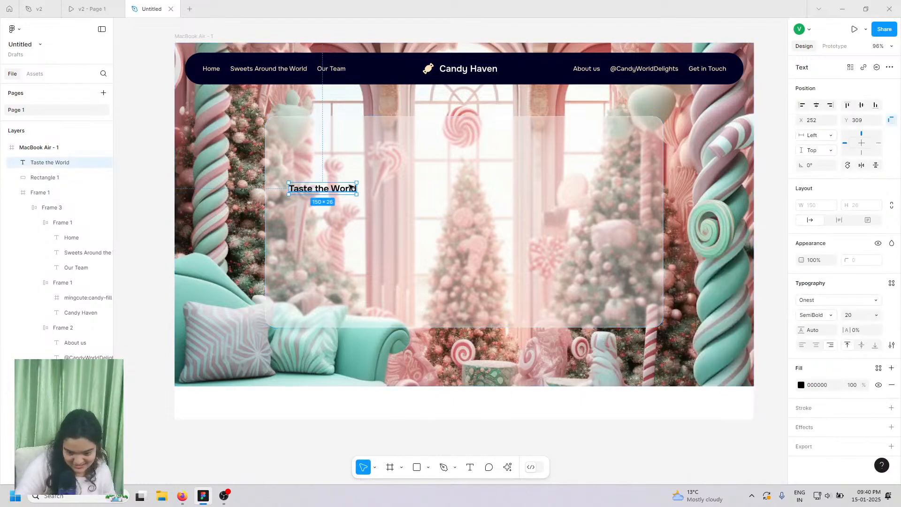
left_click(819, 303)
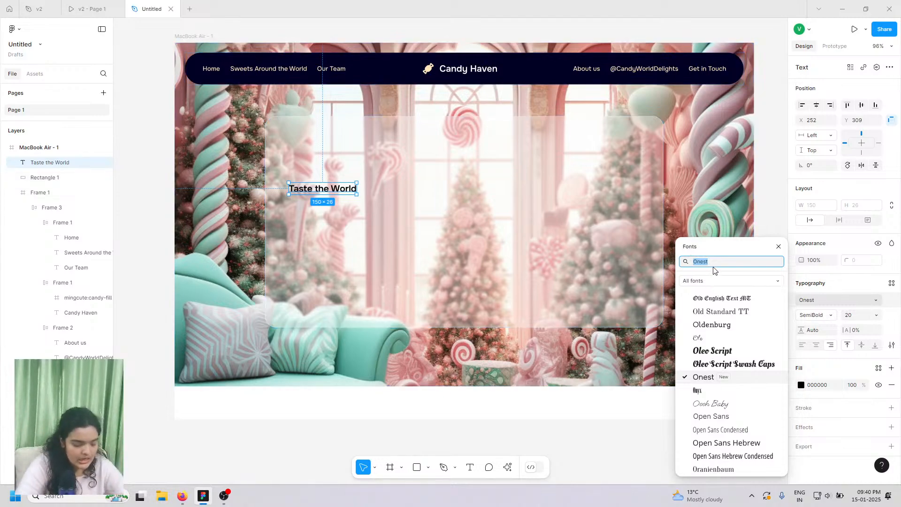
- Set the heading in Elsie Swash Caps at size 96 and move it toward the panel centre
type("elsi")
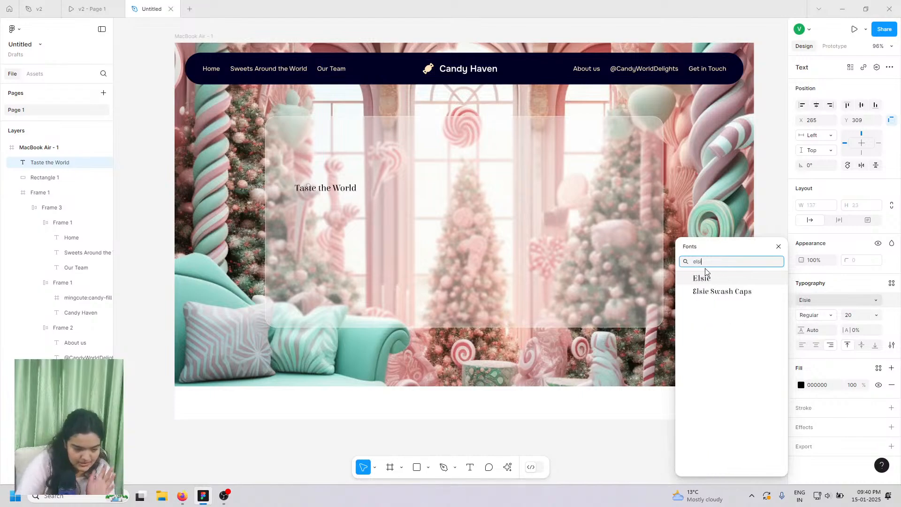
left_click(713, 295)
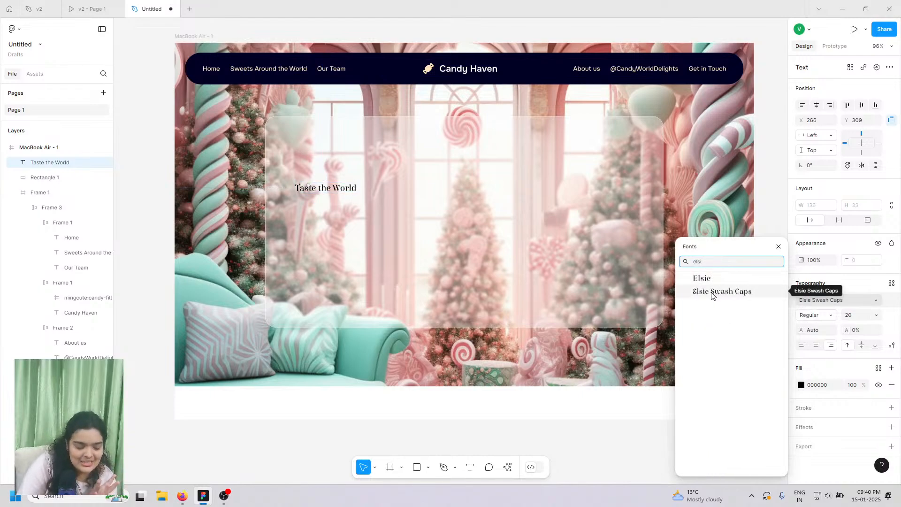
key("Escape")
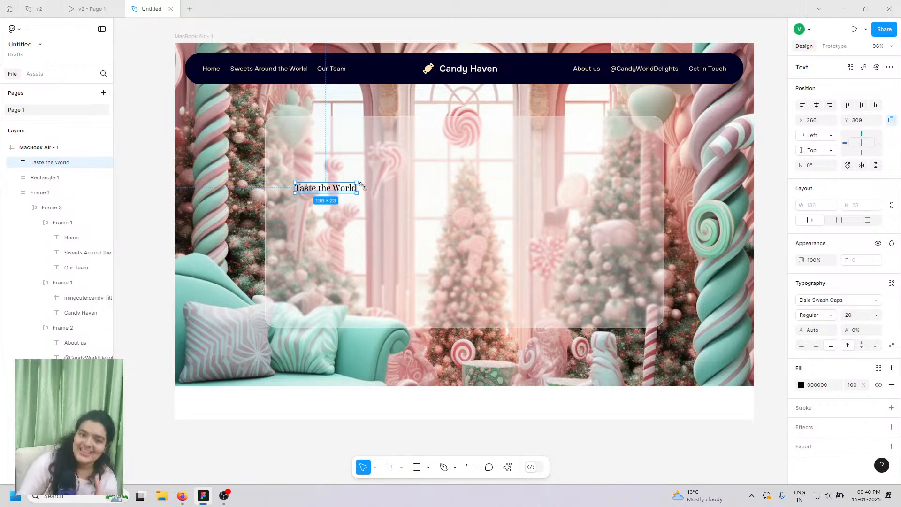
left_click(876, 315)
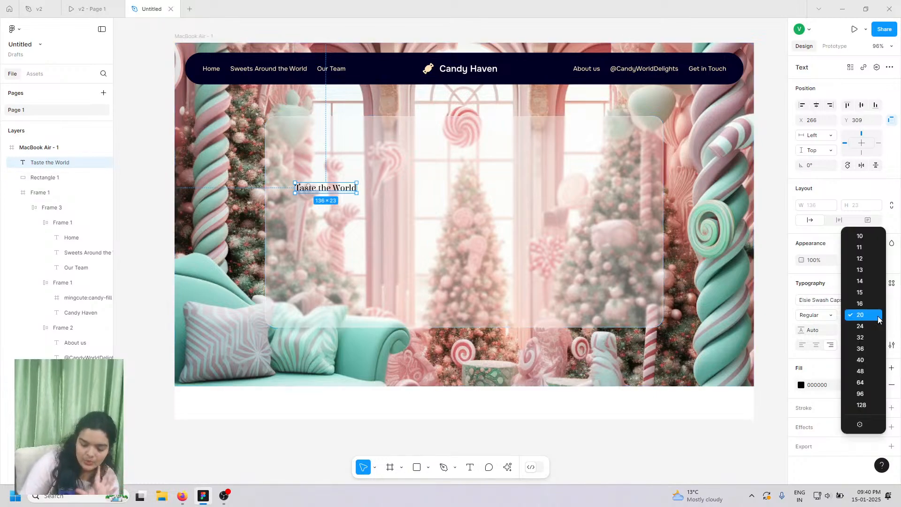
left_click(867, 396)
left_click_drag(235, 202, 498, 189)
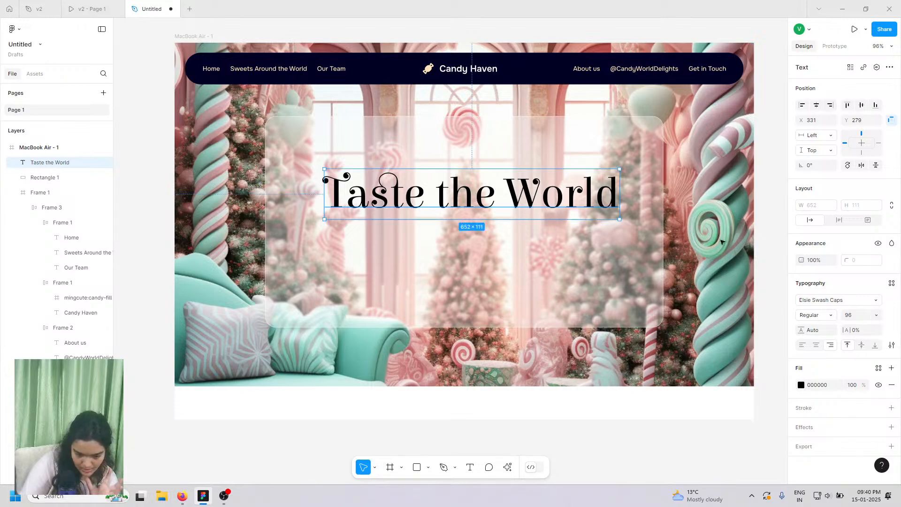
- Make the heading Black weight, reduce it to size 84, and centre it on the glass panel
left_click(808, 316)
left_click(810, 324)
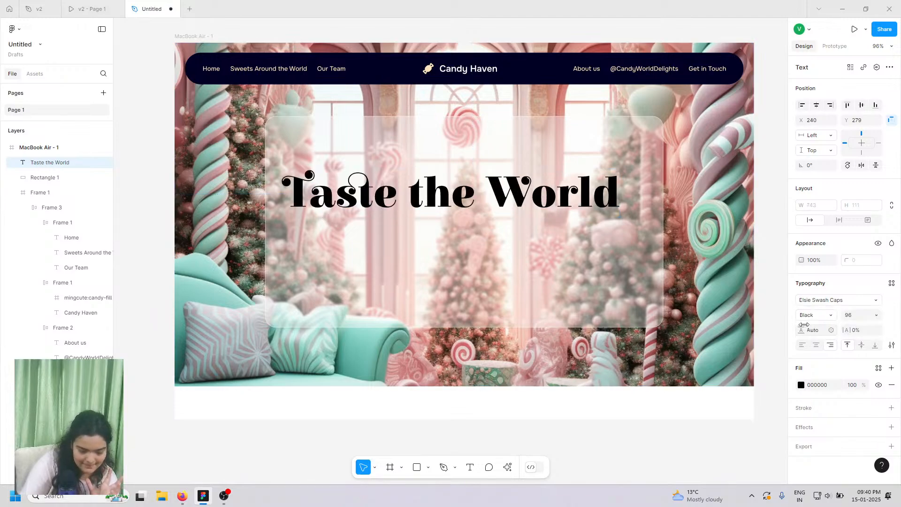
left_click_drag(565, 200, 573, 199)
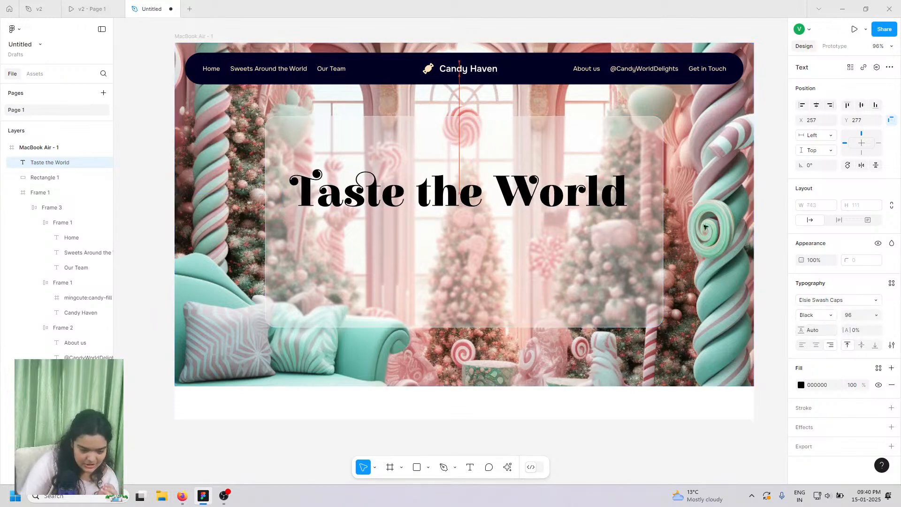
left_click(867, 316)
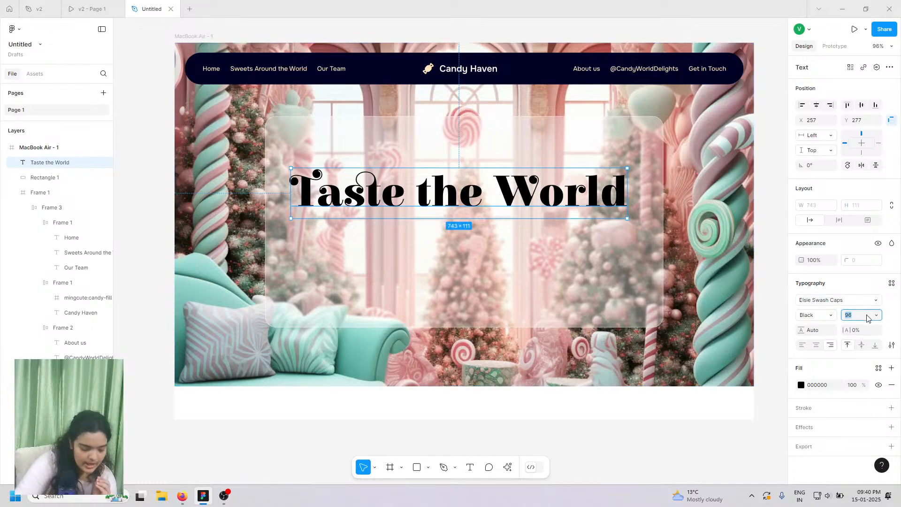
type("84")
key("Return")
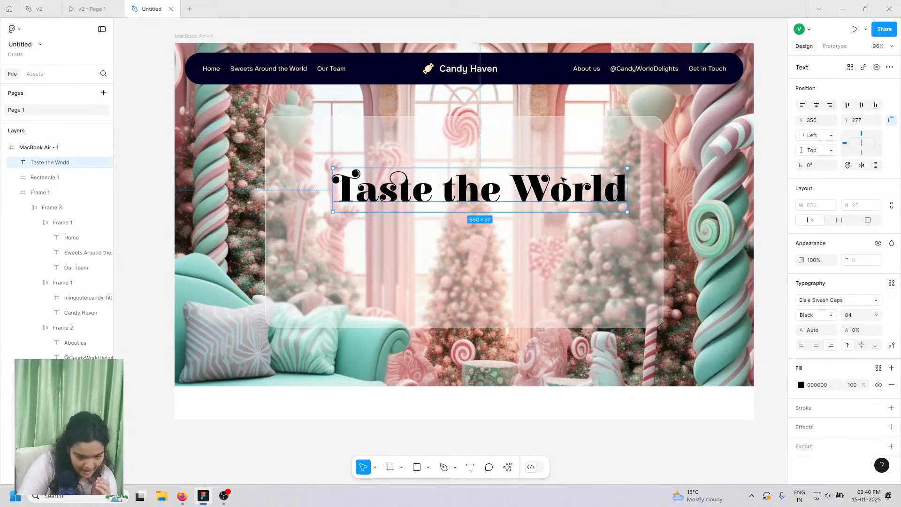
left_click_drag(564, 179, 552, 173)
- Colour the heading dark navy 000024 and move it lower inside the glass panel
left_click(801, 385)
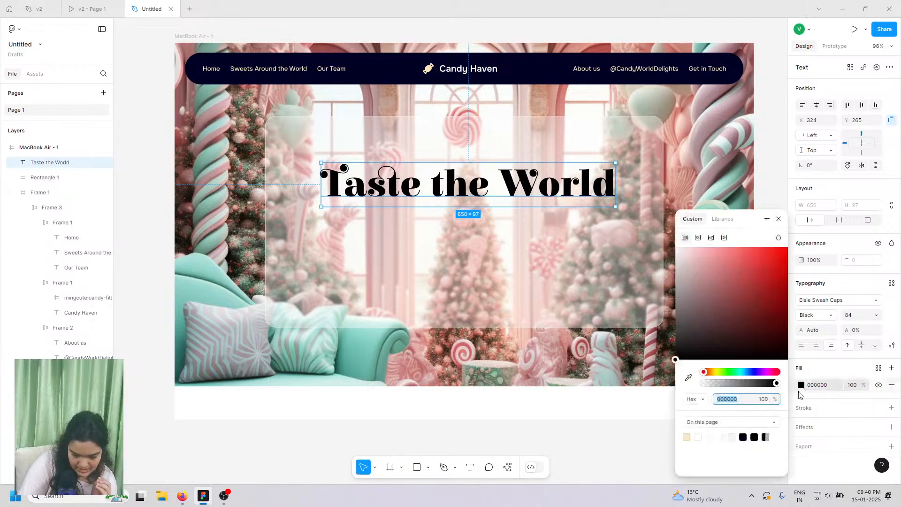
type("000024")
key("Return")
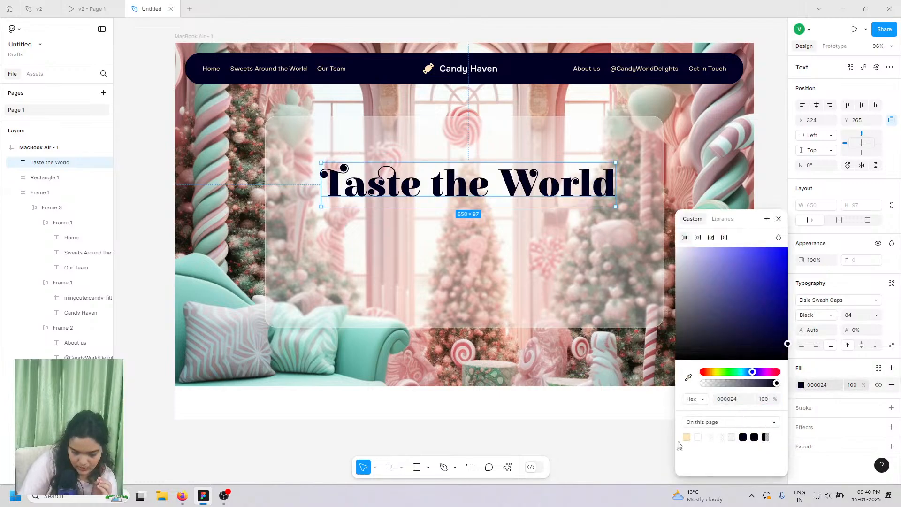
left_click_drag(428, 186, 432, 202)
scroll(437, 202, "up", 3, "ctrl")
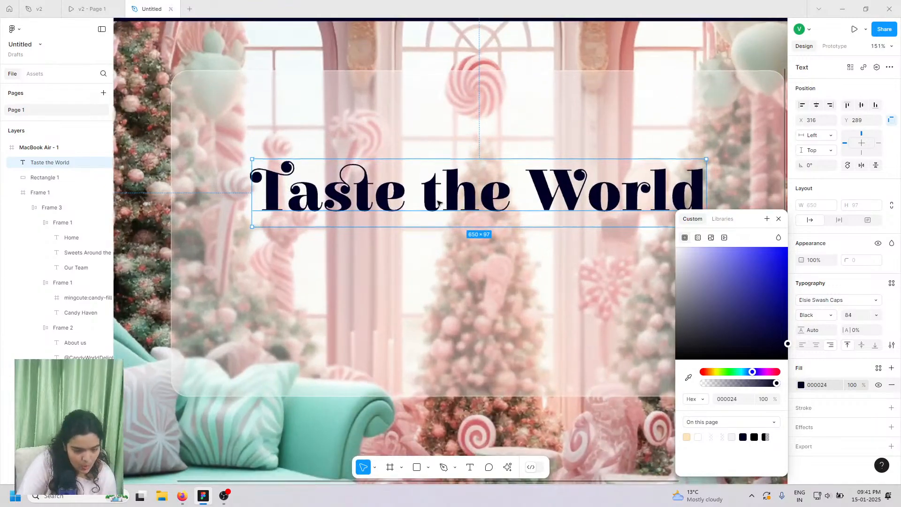
scroll(438, 203, "down", 4, "ctrl")
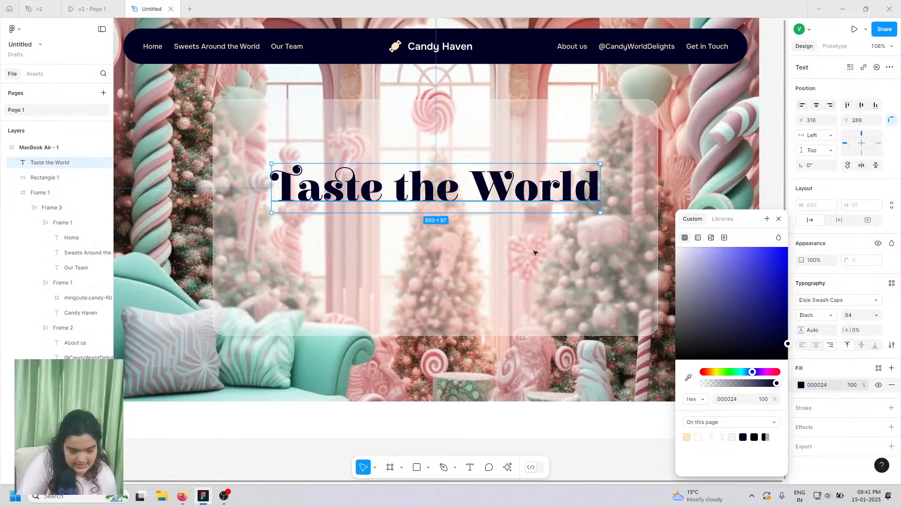
- Reselect the heading and try the Elsie font on it
left_click(596, 427)
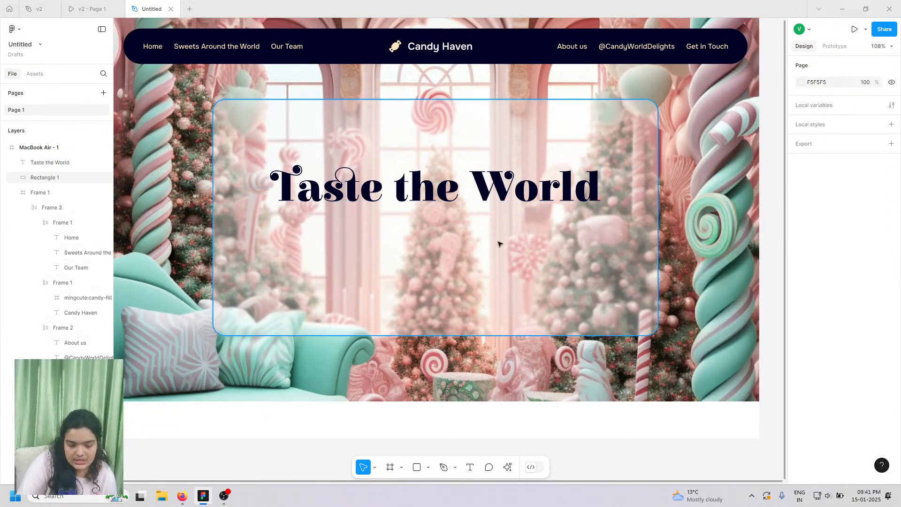
left_click(525, 200)
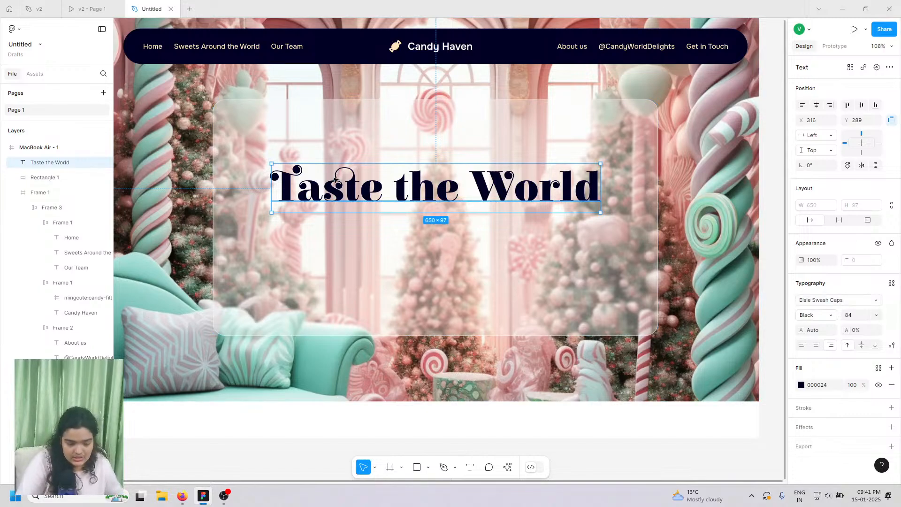
left_click(820, 301)
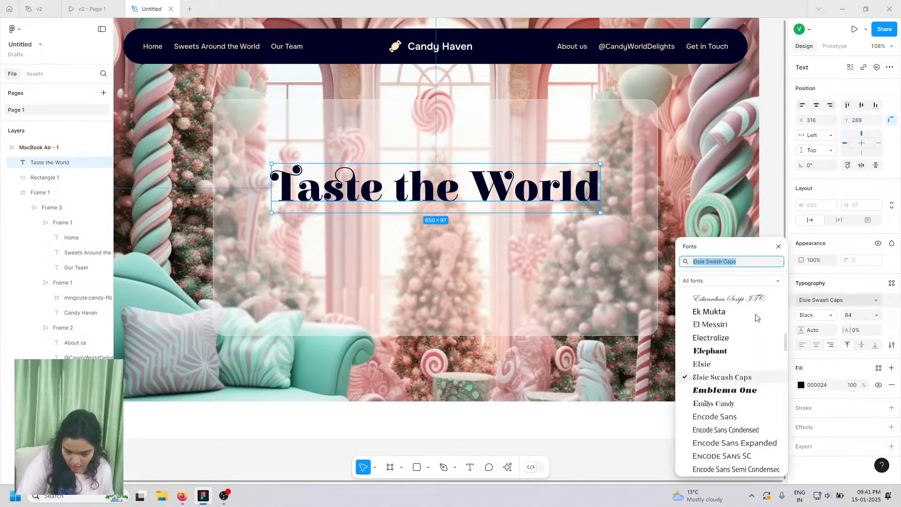
left_click(776, 364)
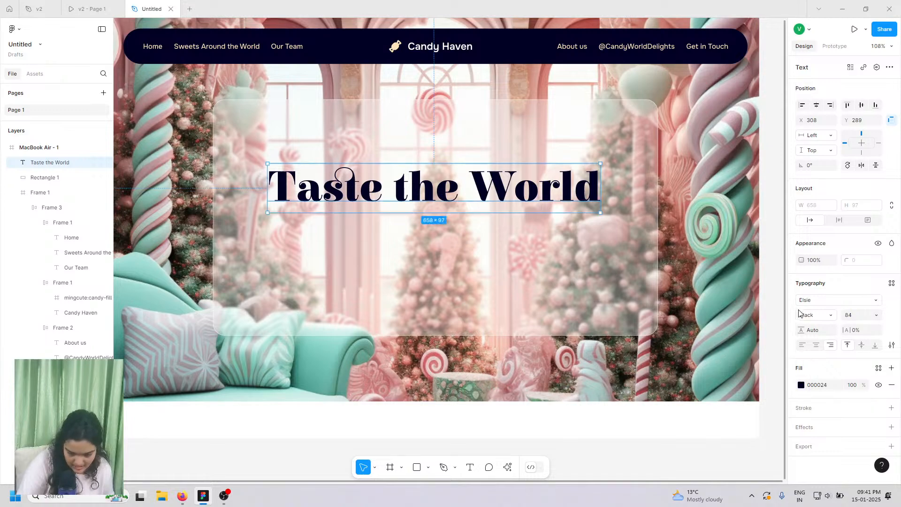
key("Return")
left_click(841, 302)
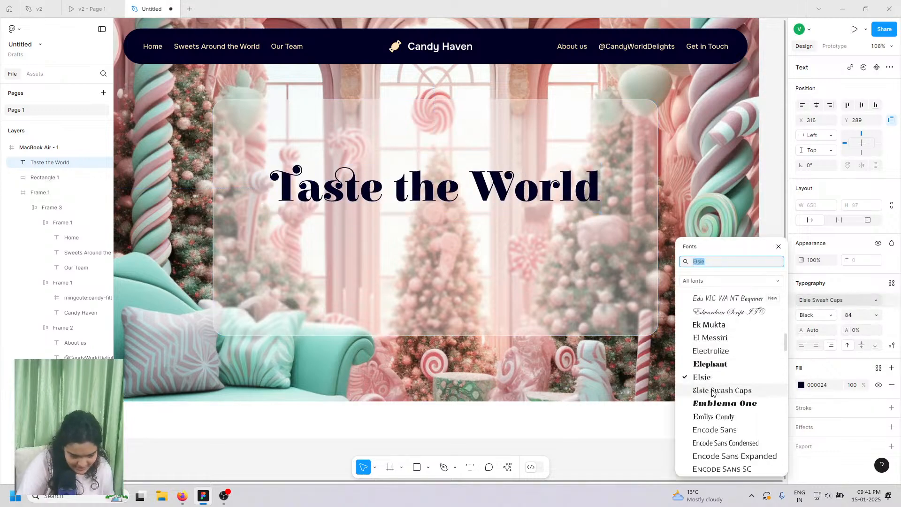
- After checking the v2 prototype, set the heading back to Elsie Swash Caps and view v2 again
left_click(106, 10)
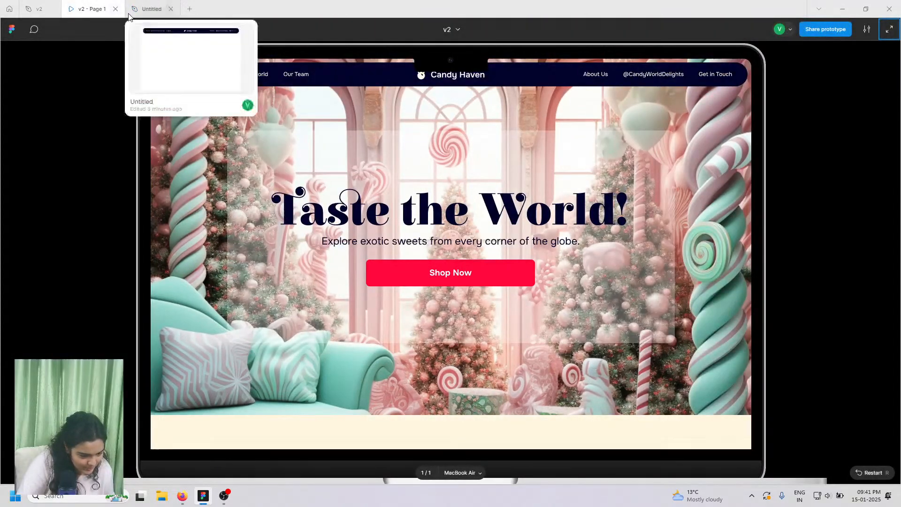
left_click(146, 9)
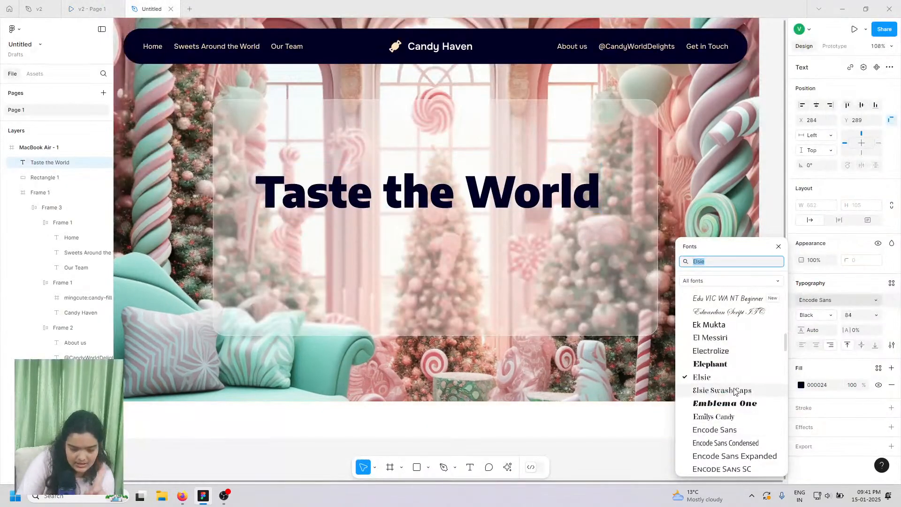
double_click(308, 178)
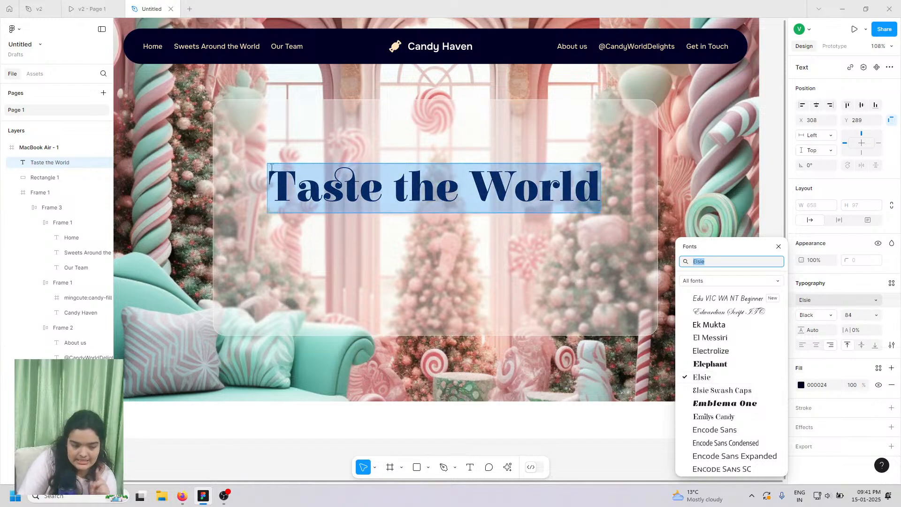
left_click(710, 391)
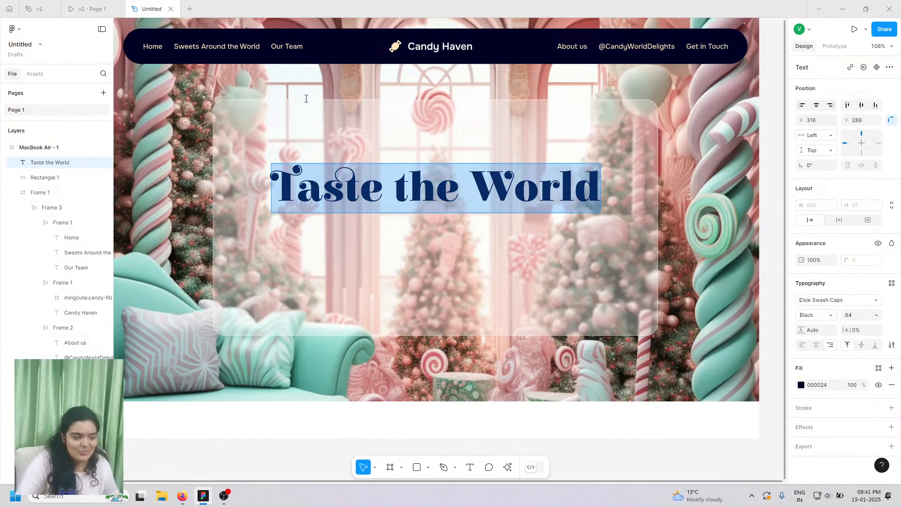
left_click(78, 6)
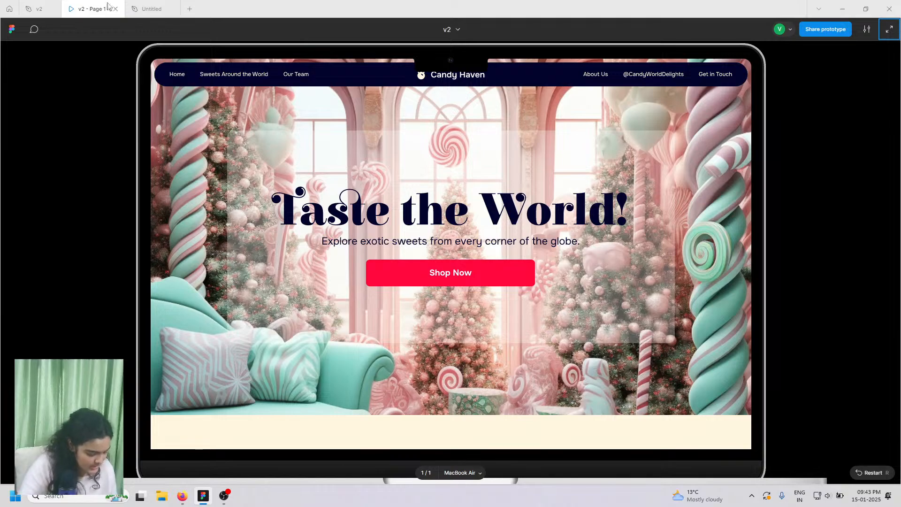
left_click(155, 8)
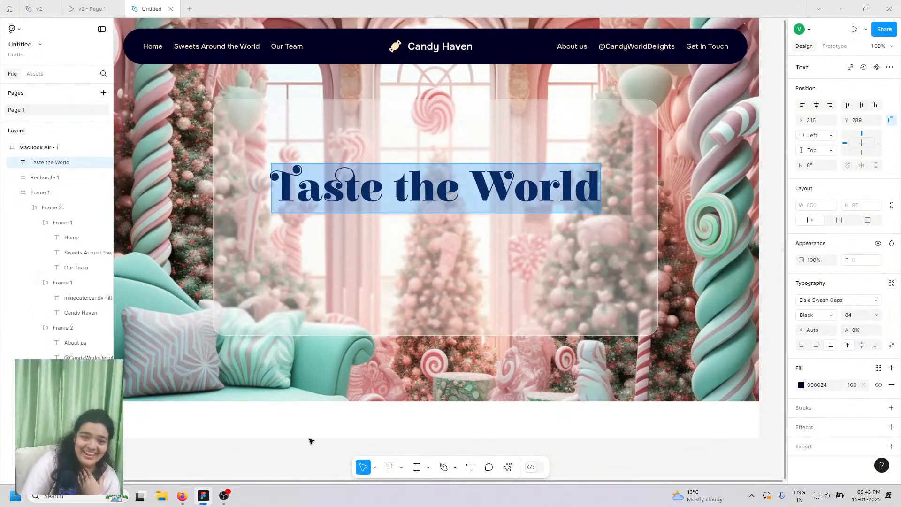
left_click(93, 4)
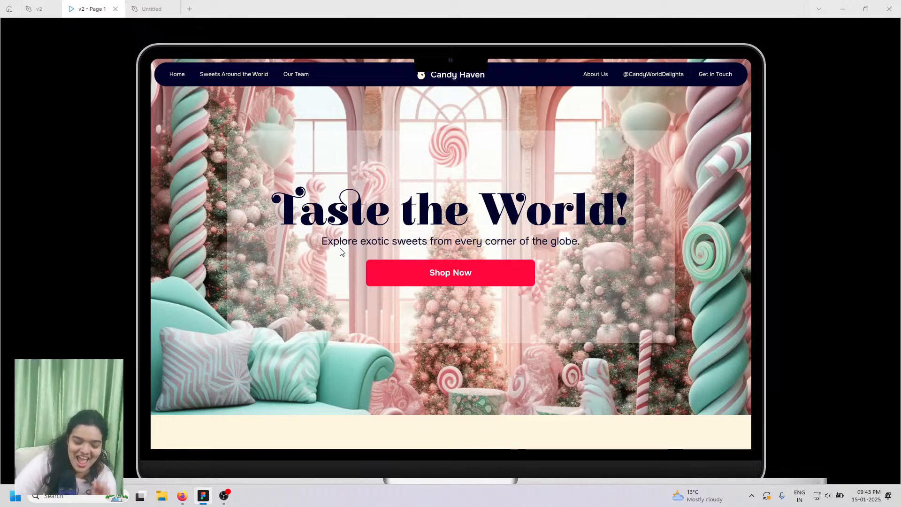
- Nudge the heading up, duplicate it with Ctrl+D, and place the copy directly below at Y 372
left_click(152, 9)
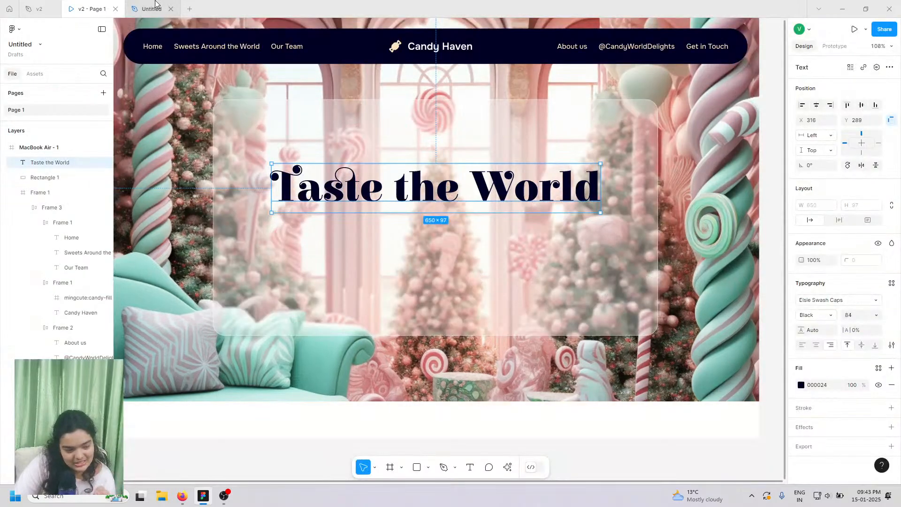
left_click_drag(308, 189, 311, 188)
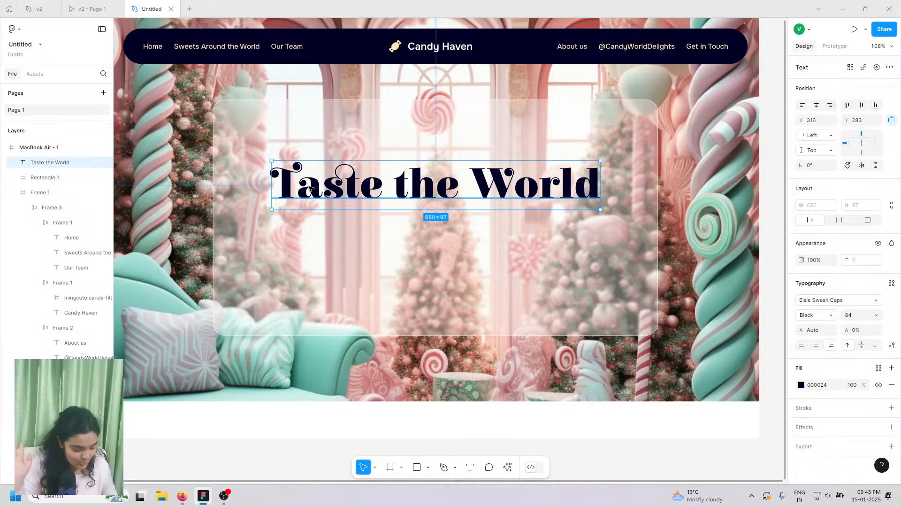
key("ctrl+d")
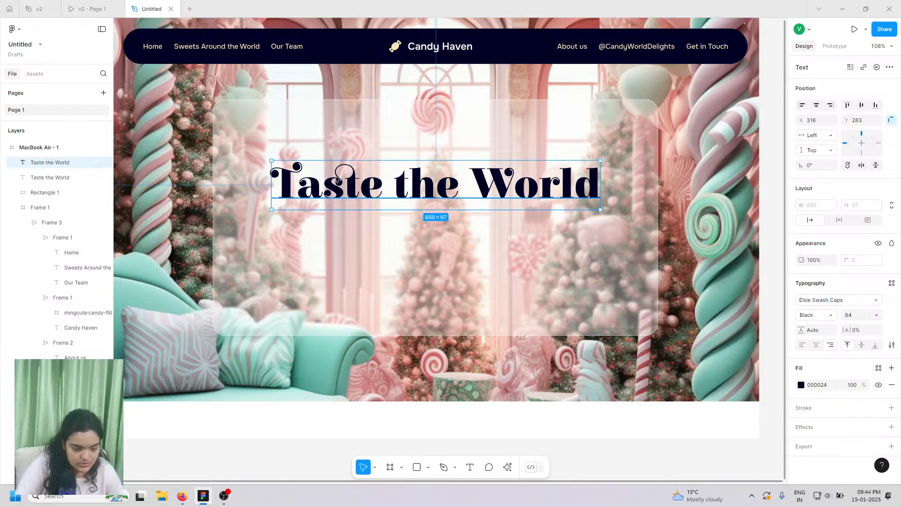
left_click_drag(338, 182, 338, 225)
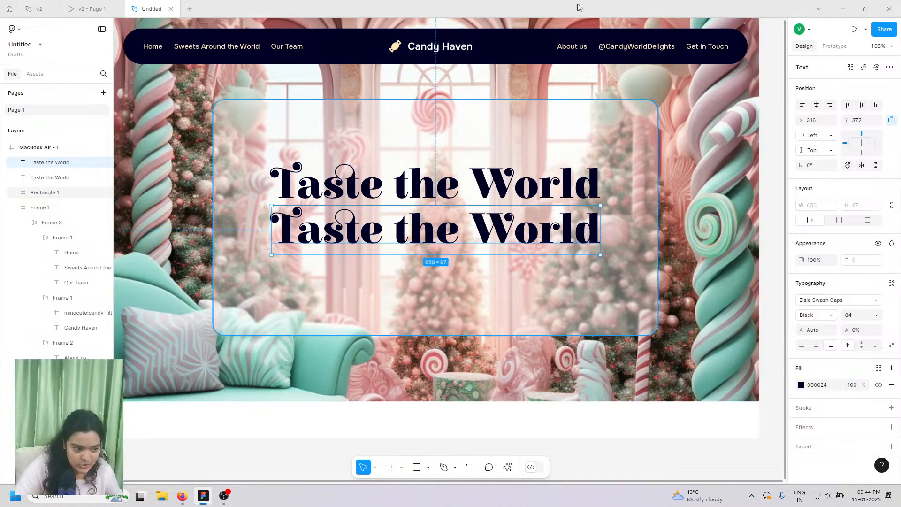
left_click(66, 4)
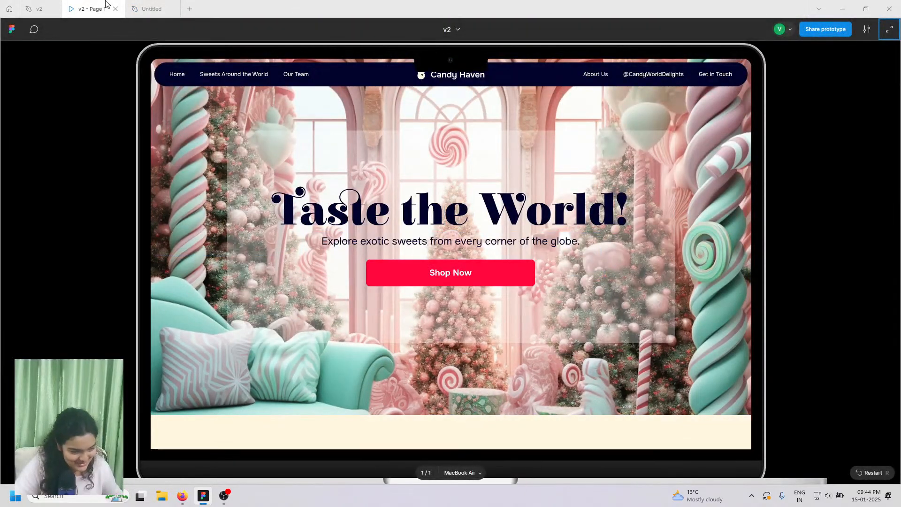
left_click(40, 8)
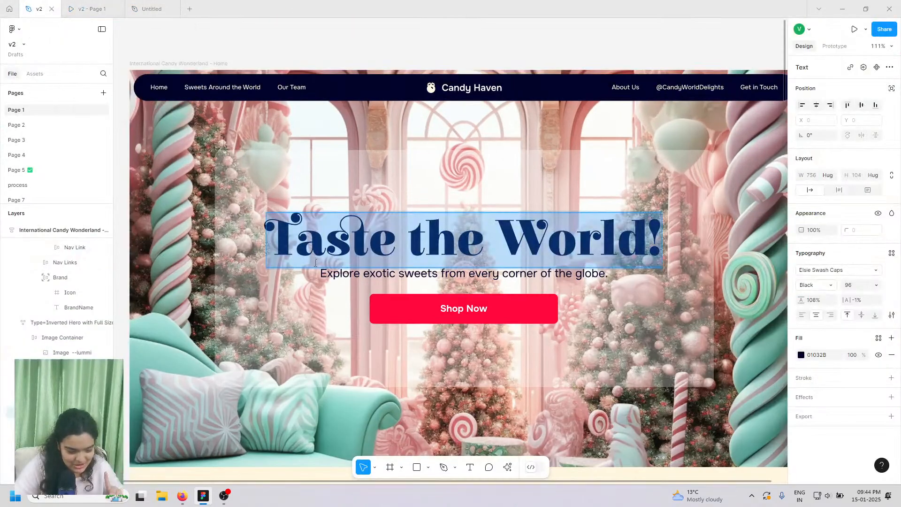
double_click(342, 277)
right_click(341, 277)
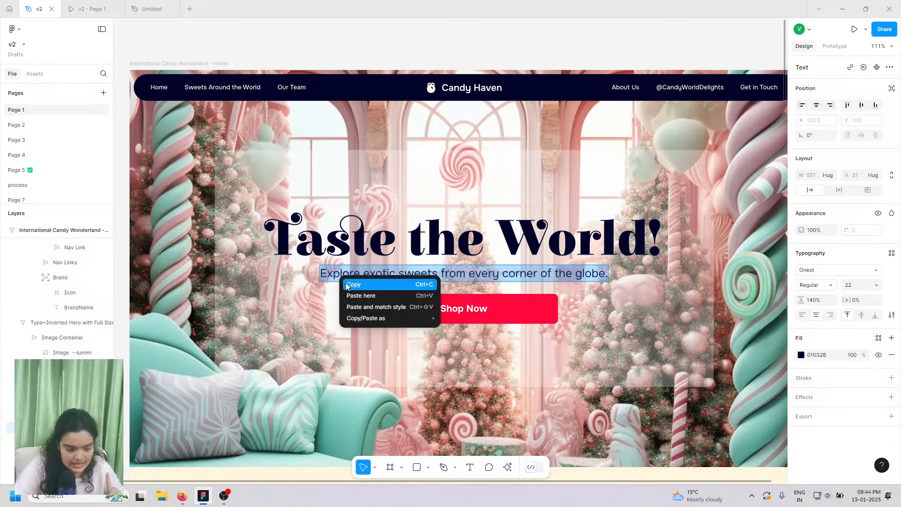
left_click(350, 286)
left_click(152, 8)
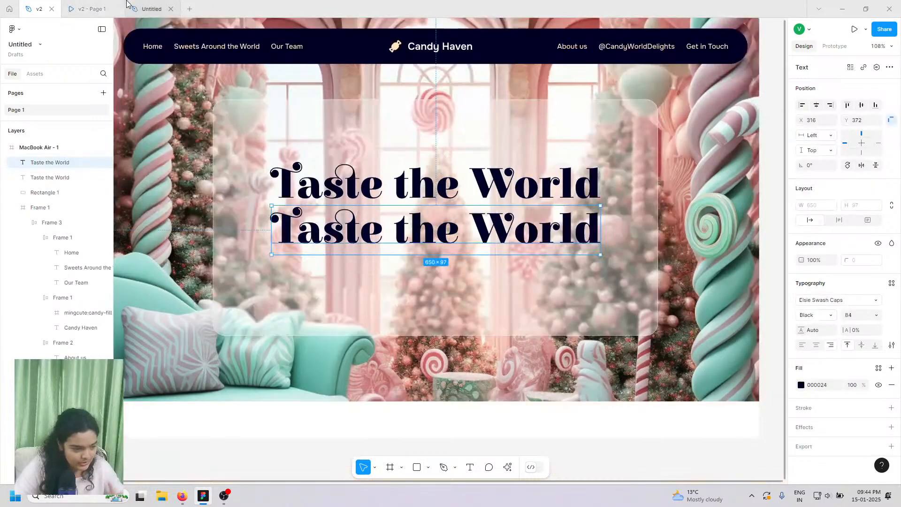
double_click(295, 240)
right_click(295, 240)
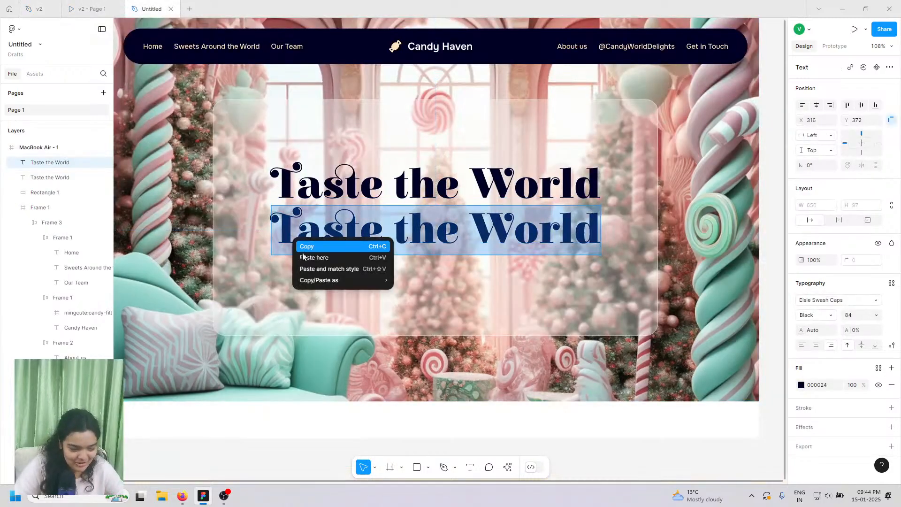
left_click(305, 269)
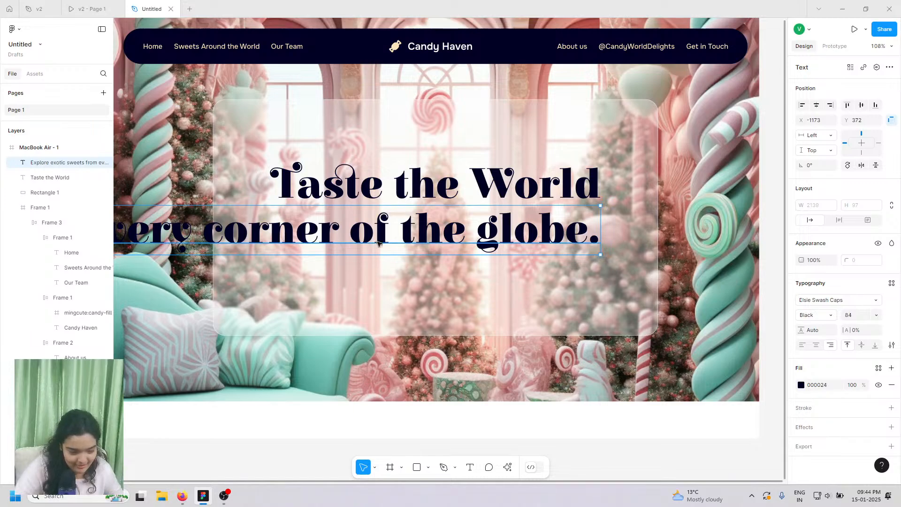
left_click_drag(288, 239, 408, 231)
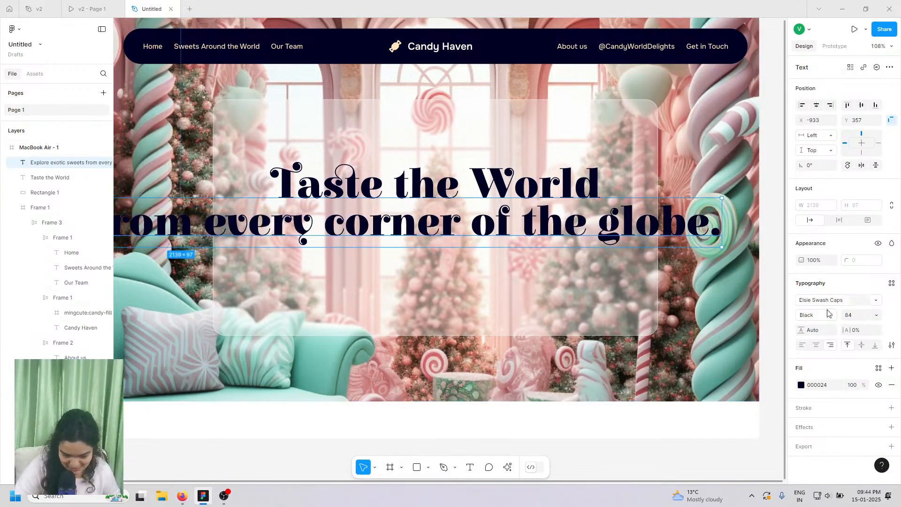
left_click(878, 316)
left_click(862, 394)
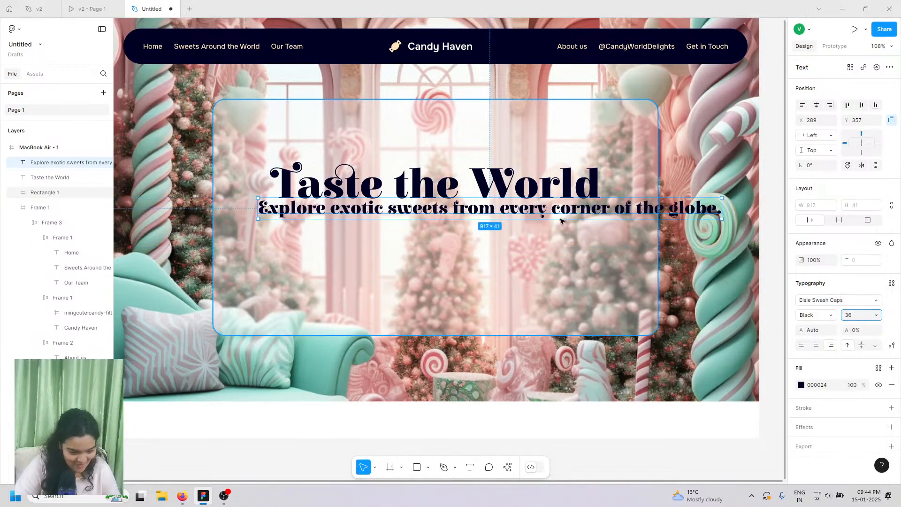
left_click_drag(562, 218, 528, 232)
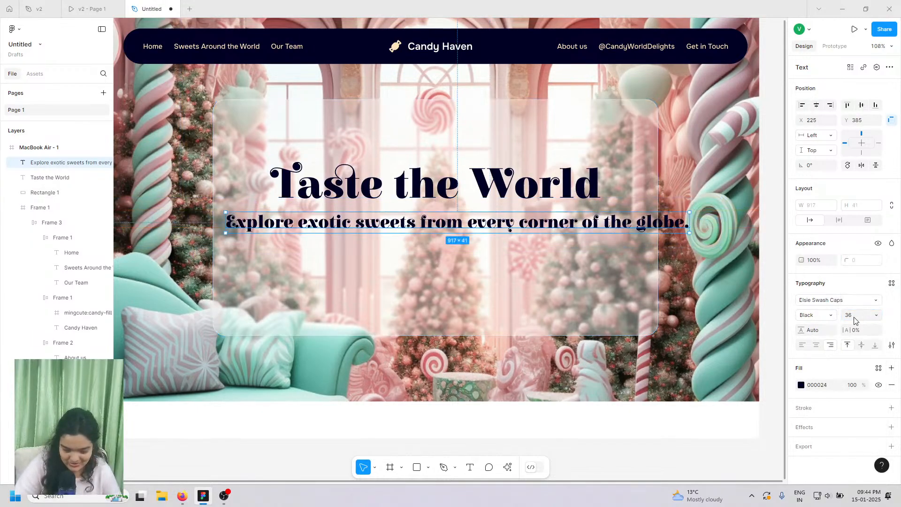
left_click(831, 318)
left_click(822, 304)
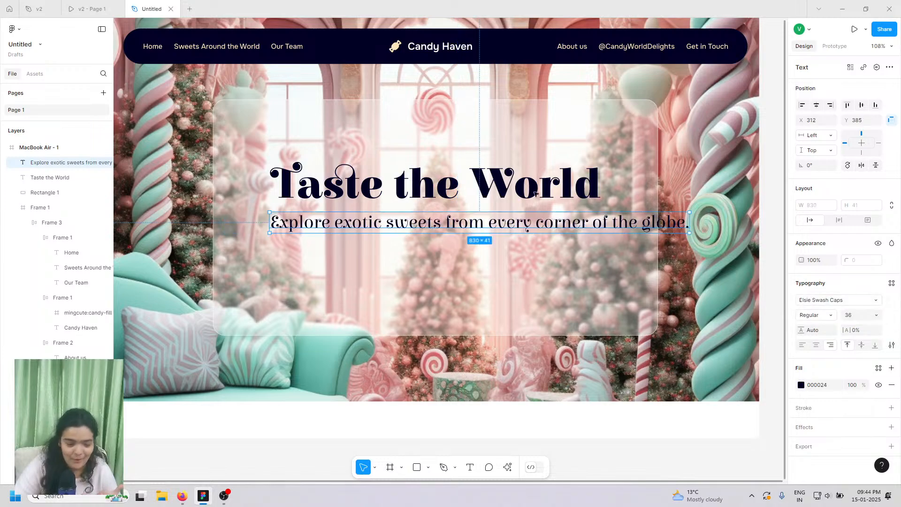
left_click(878, 317)
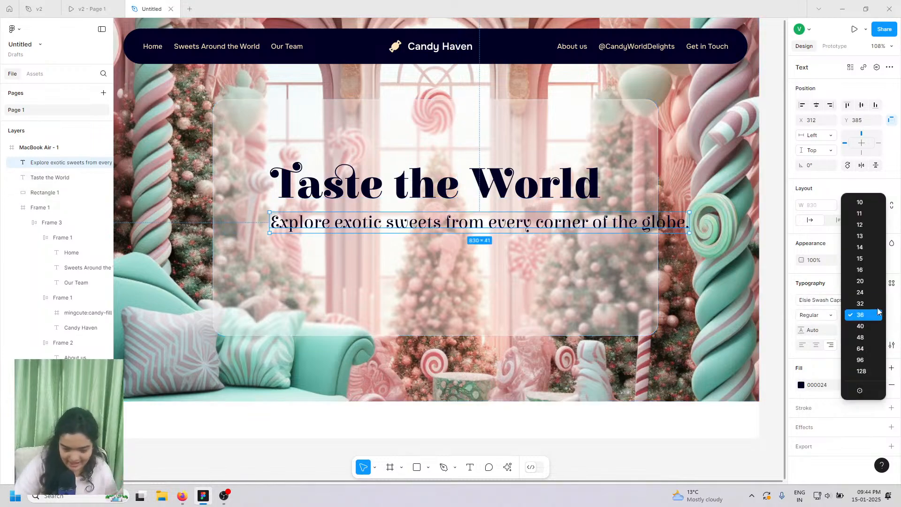
left_click(861, 301)
left_click_drag(506, 222, 475, 217)
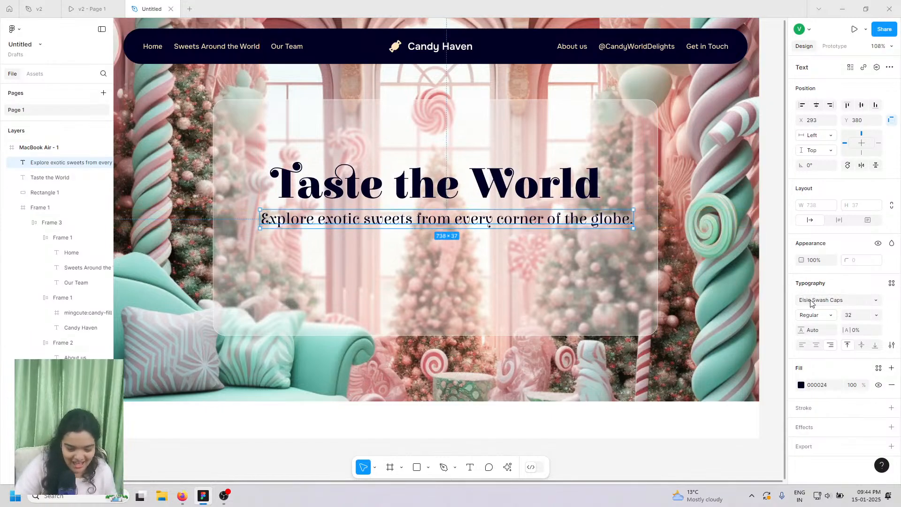
left_click(120, 5)
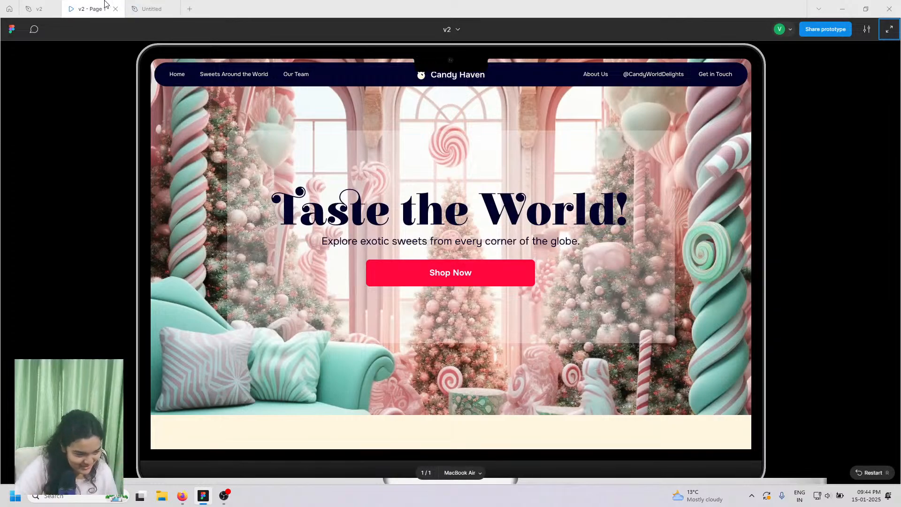
left_click(151, 9)
- Set the subtitle in Onest at size 24 and recentre it under the heading
left_click(816, 301)
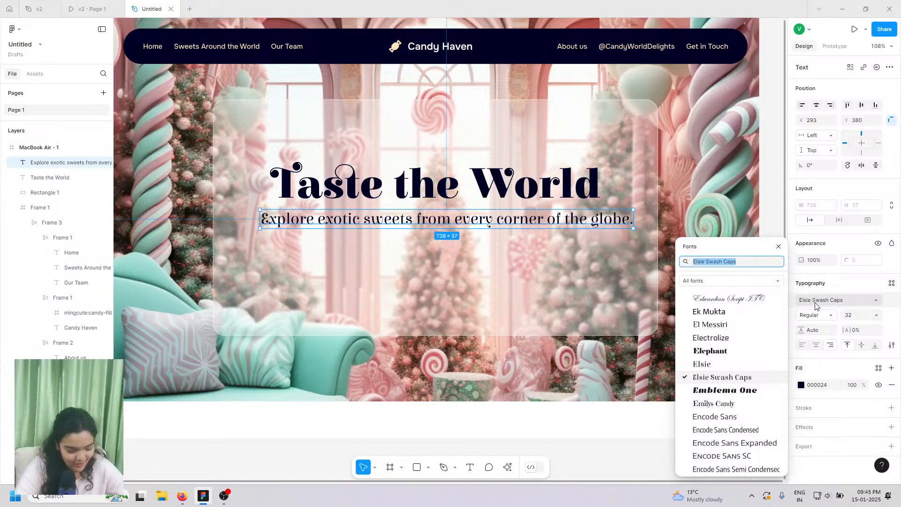
type("onest")
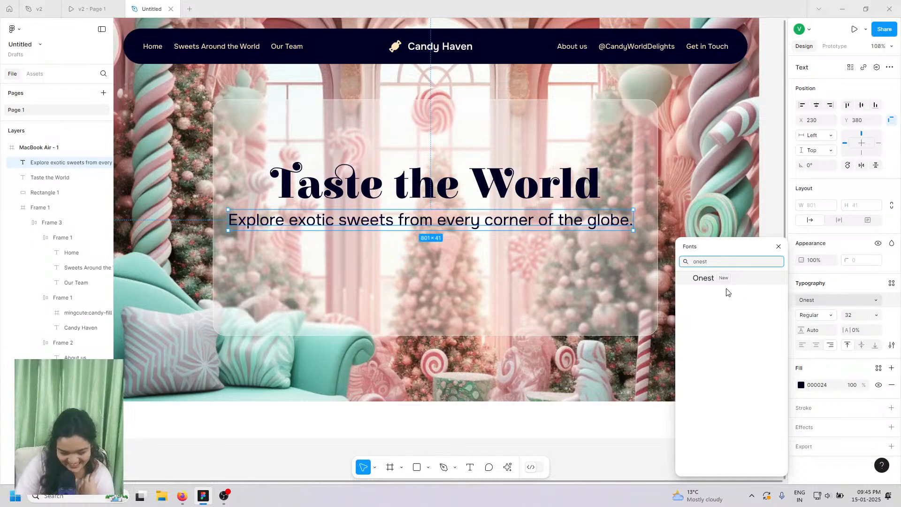
left_click(705, 279)
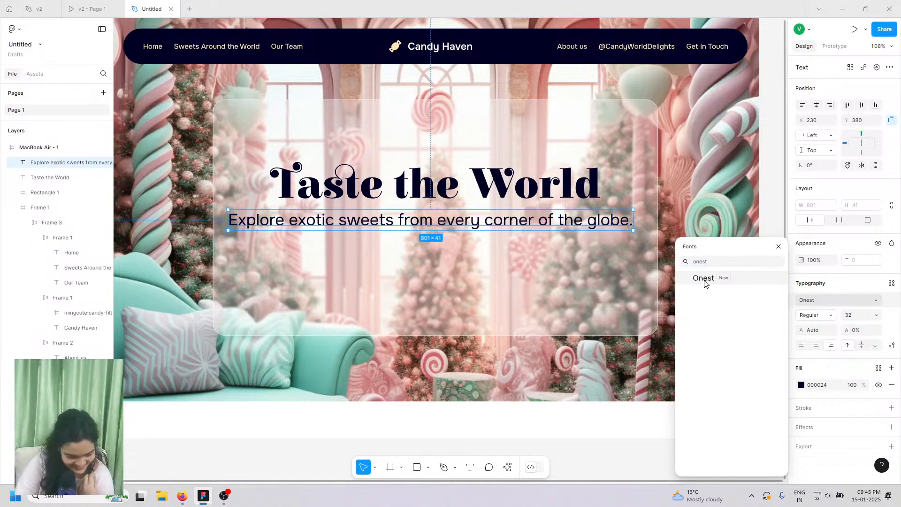
left_click(876, 315)
left_click(864, 305)
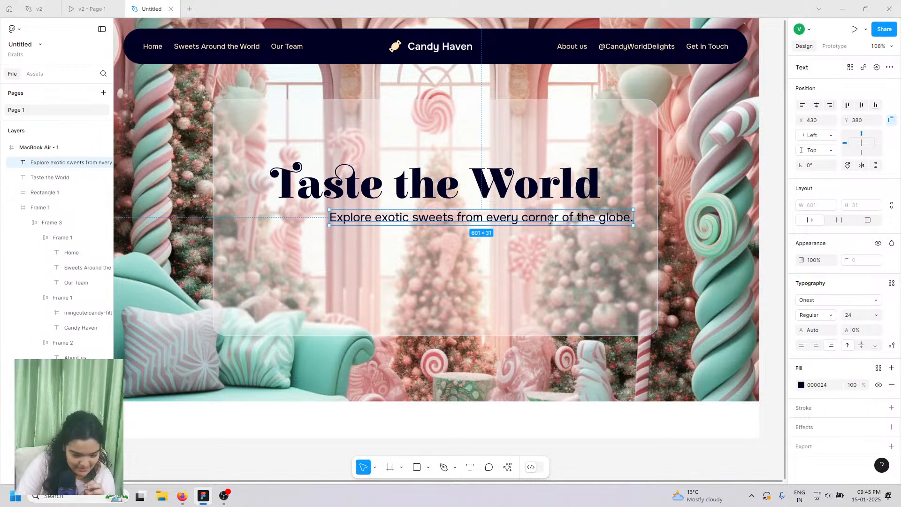
left_click_drag(546, 220, 504, 222)
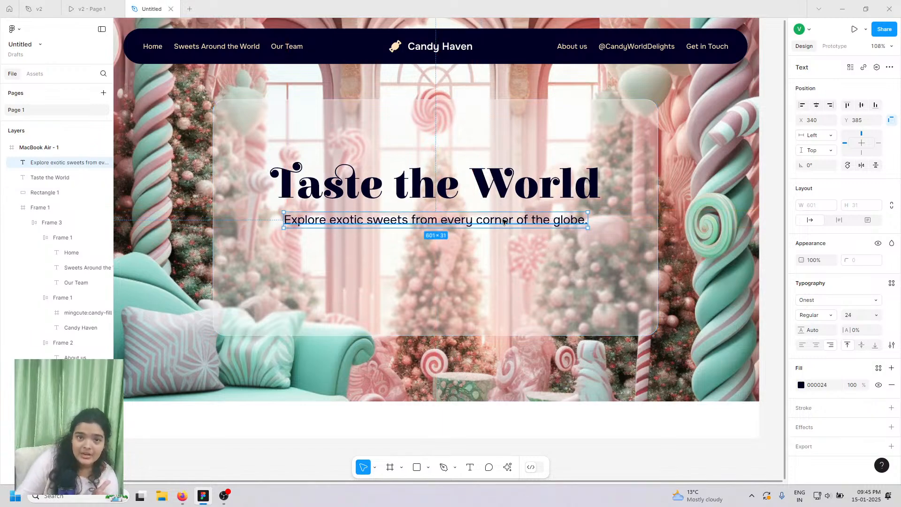
- Make the subtitle Medium weight and recentre it, keeping the size at 24
left_click(827, 315)
left_click(822, 327)
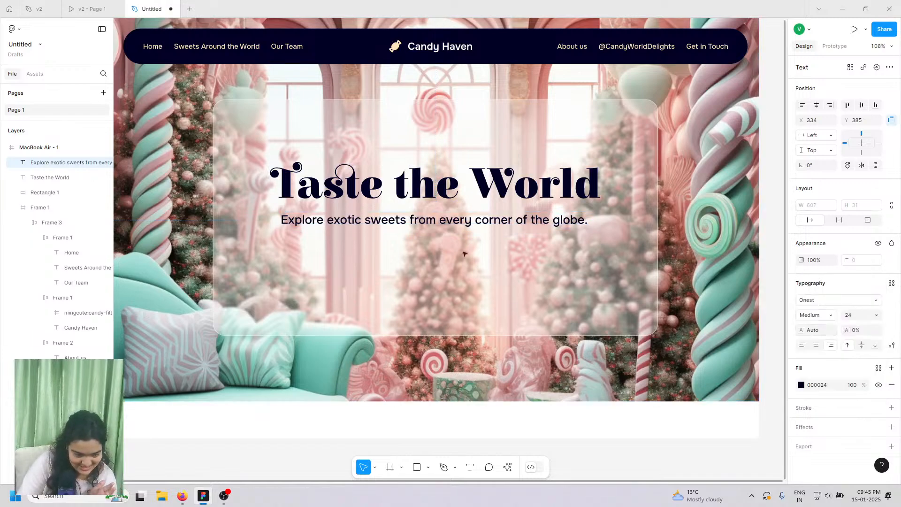
left_click_drag(507, 223, 511, 220)
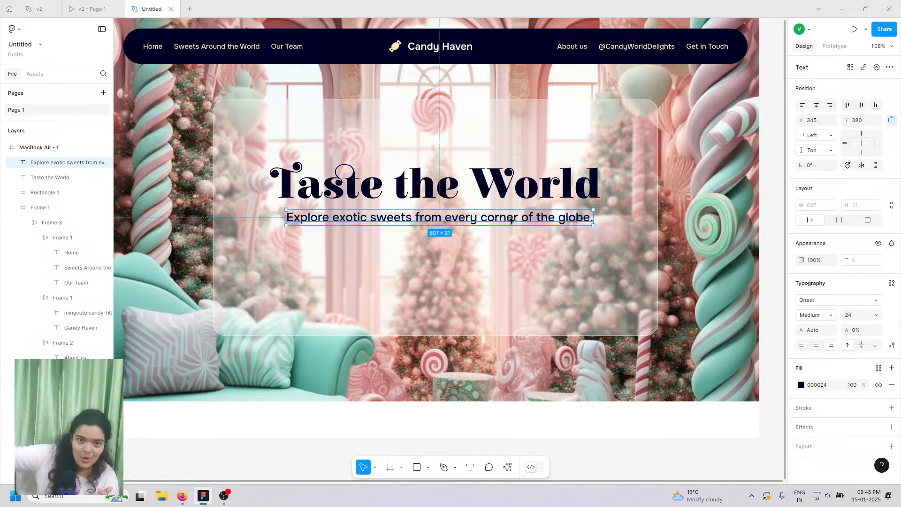
left_click(875, 316)
left_click(866, 315)
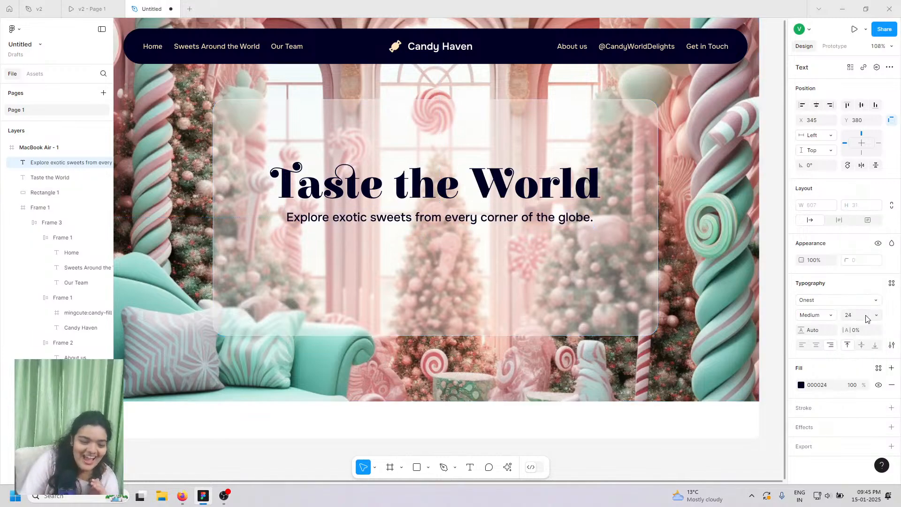
- Try subtitle size 18, undo back to 24, and nudge the subtitle up one pixel
type("18")
key("Return")
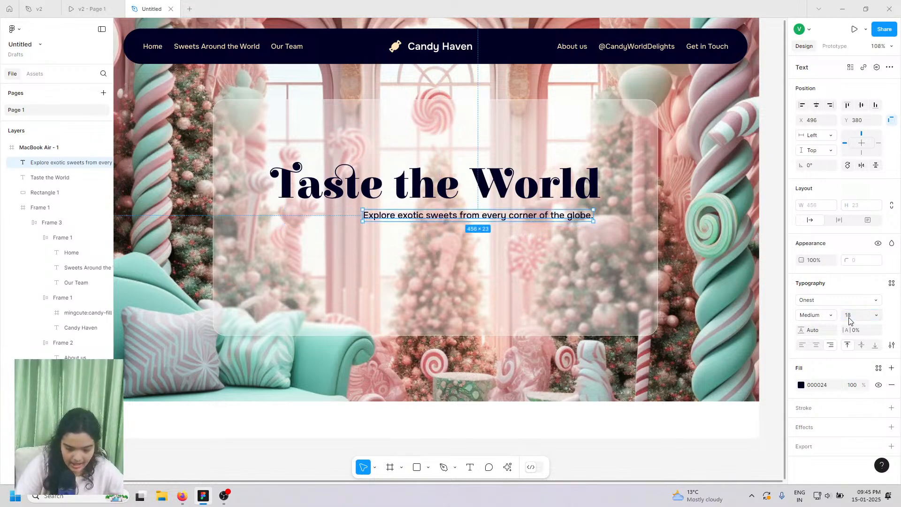
key("ctrl+z")
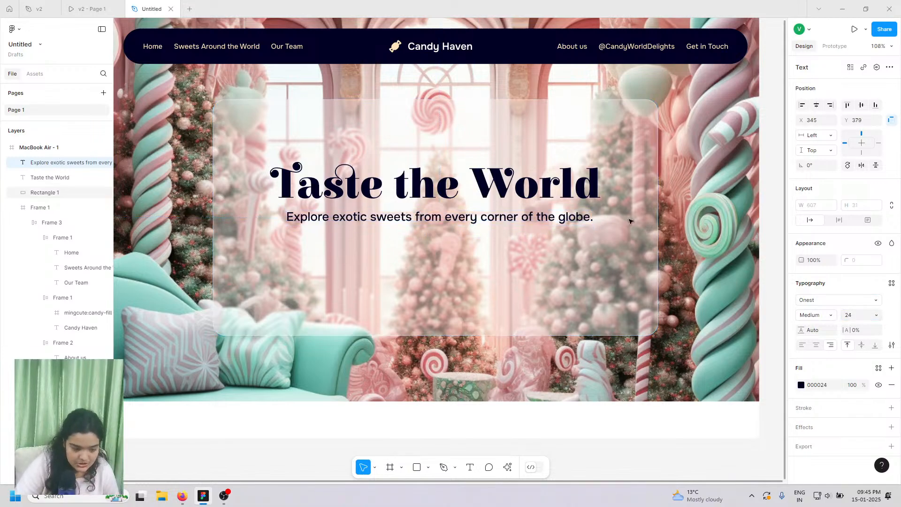
key("Up")
scroll(630, 221, "up", 1)
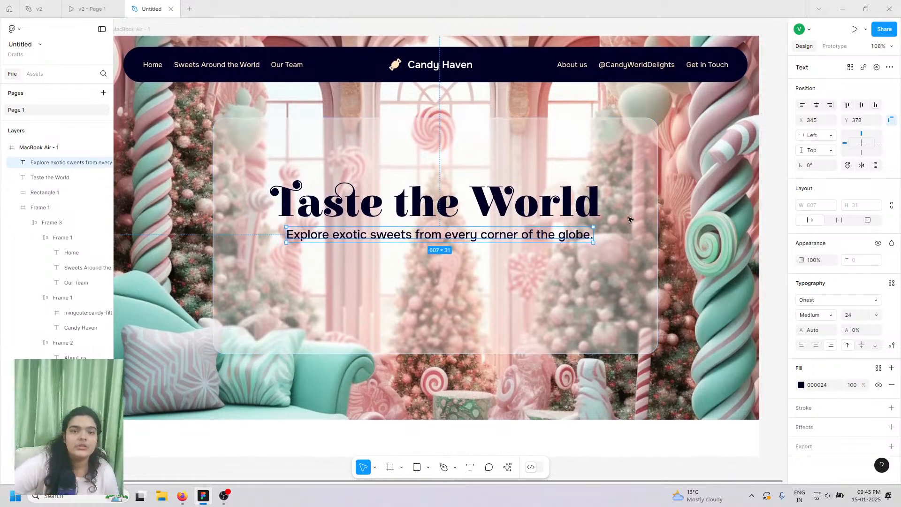
scroll(629, 220, "up", 1)
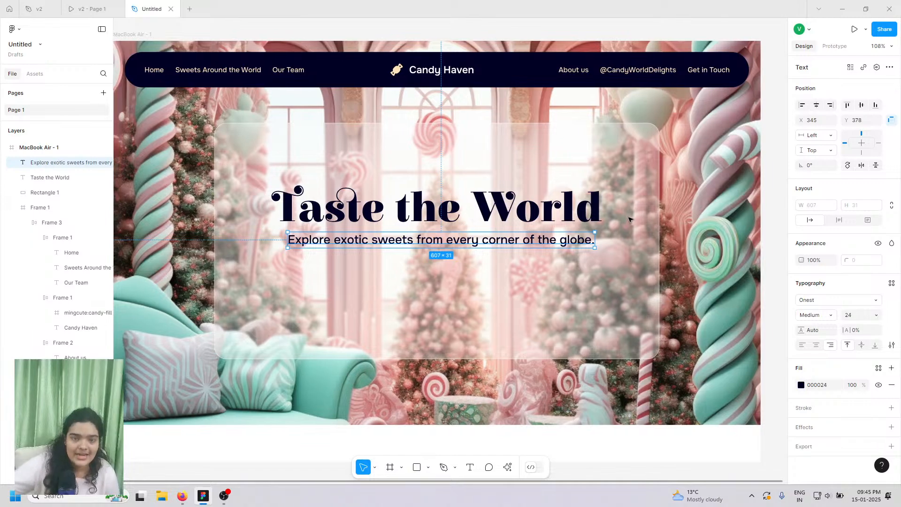
scroll(630, 220, "left", 1)
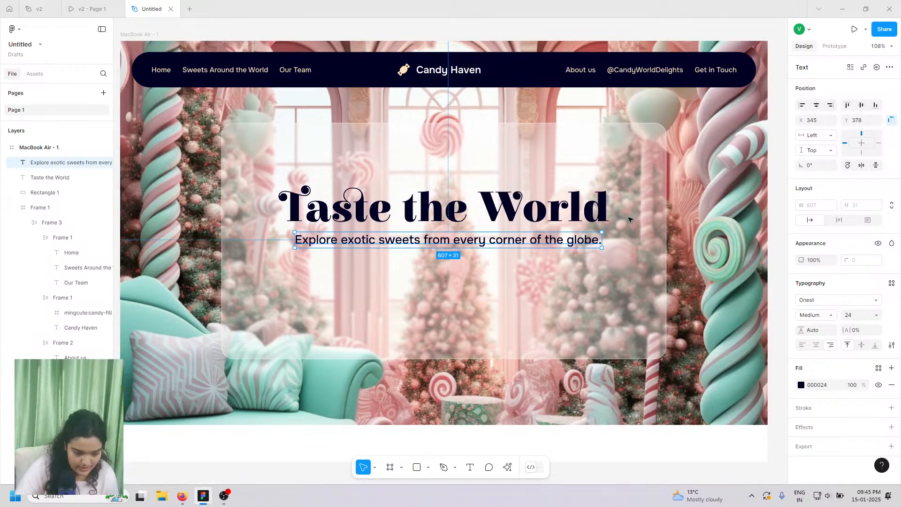
- Set the subtitle size to 22 and recentre it under the heading
left_click(848, 316)
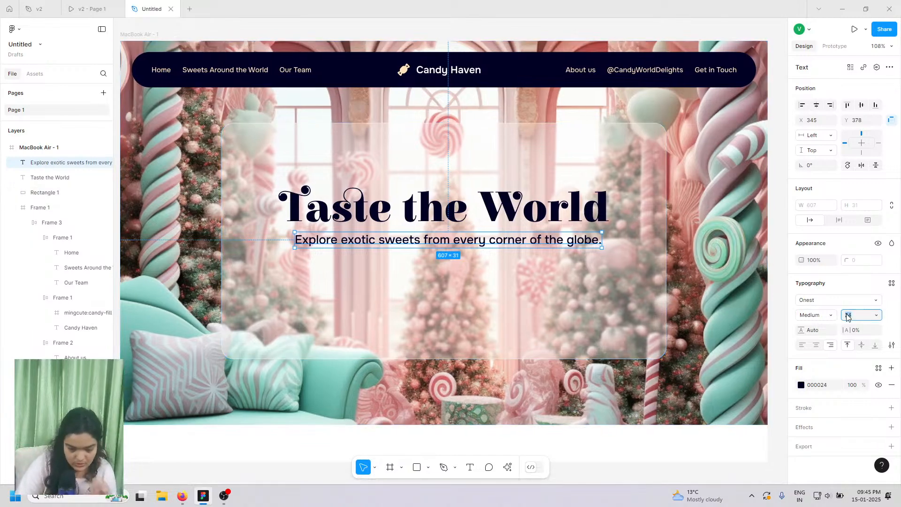
type("22")
key("Return")
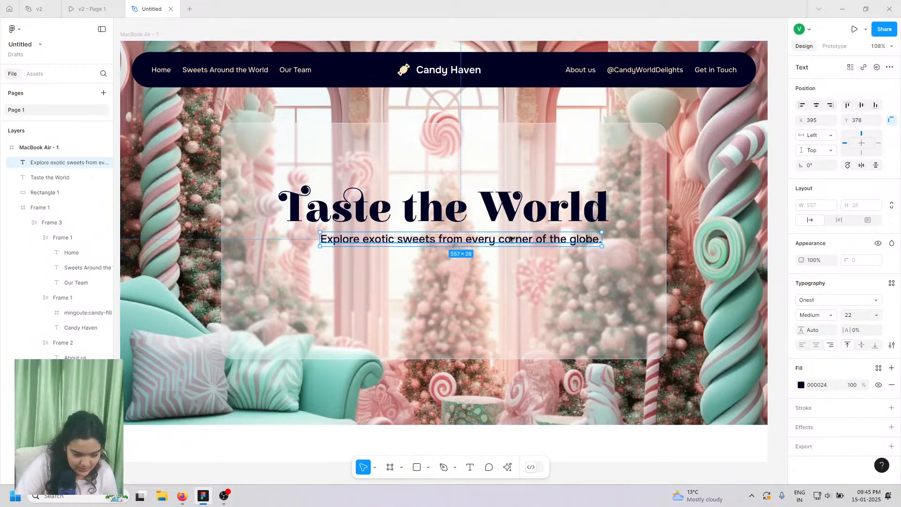
left_click_drag(512, 238, 495, 239)
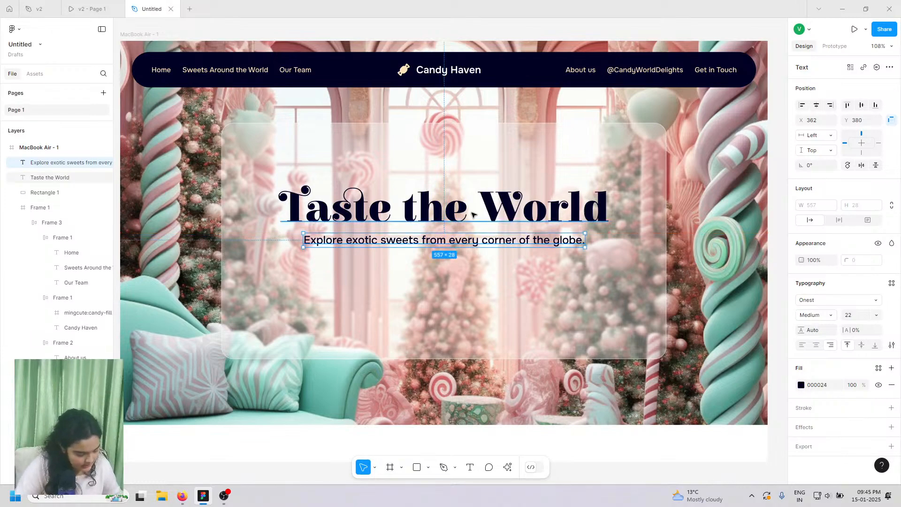
- After comparing with the v2 prototype, make the subtitle Regular weight and view v2 again
left_click(92, 9)
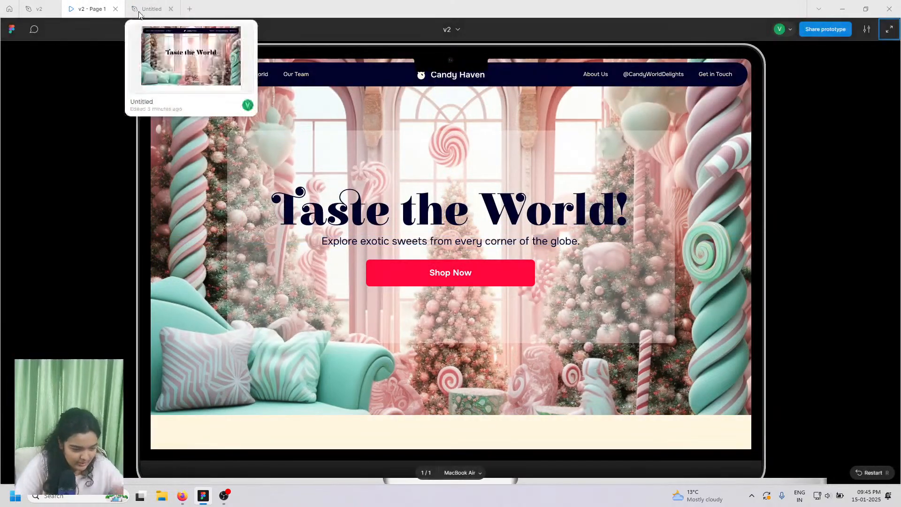
left_click(152, 9)
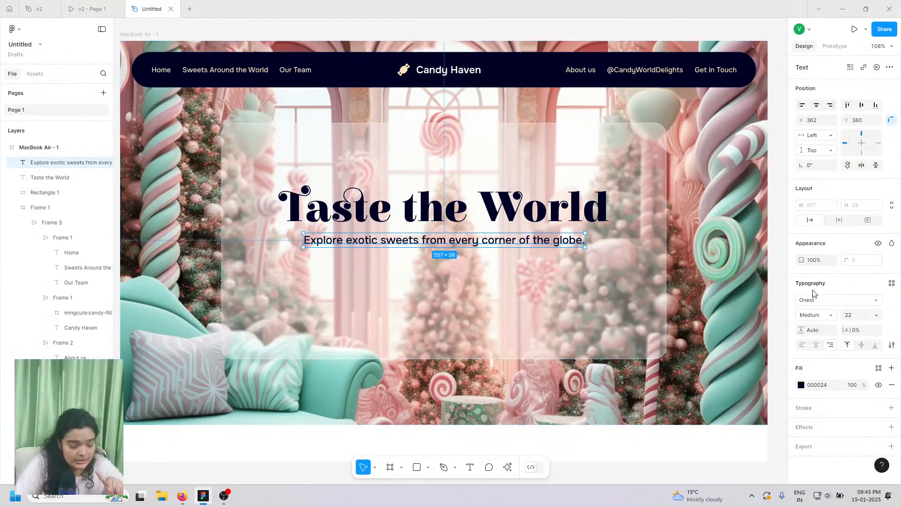
left_click(818, 317)
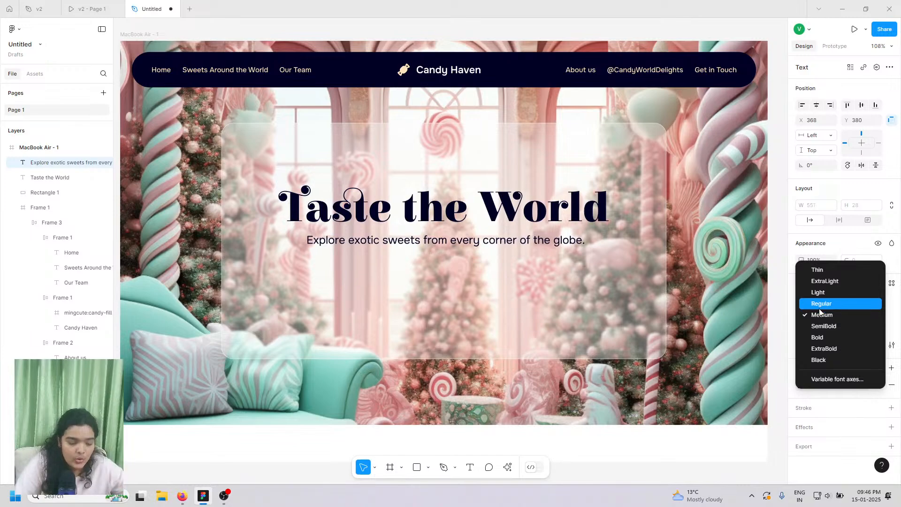
left_click(819, 304)
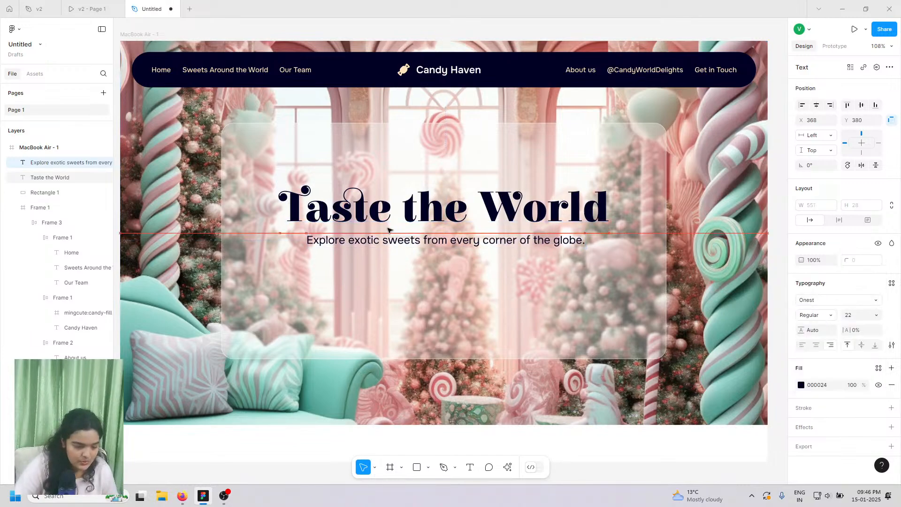
left_click(80, 4)
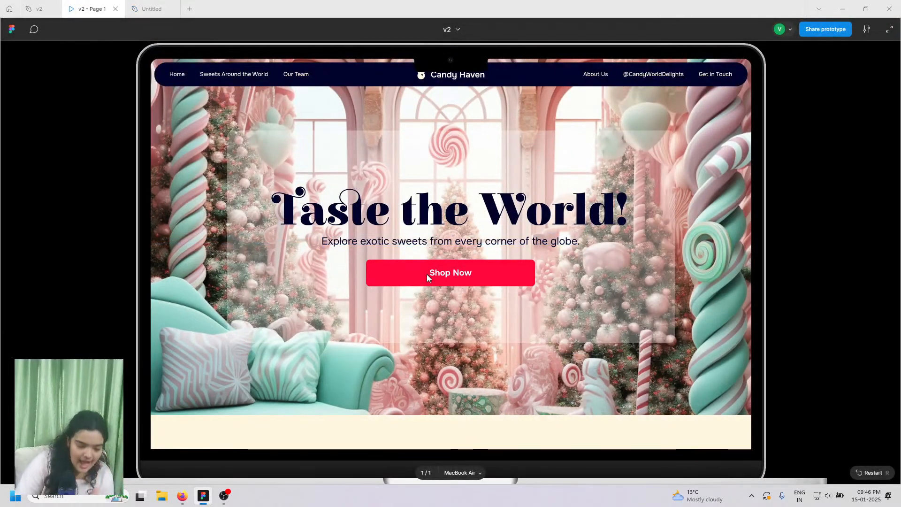
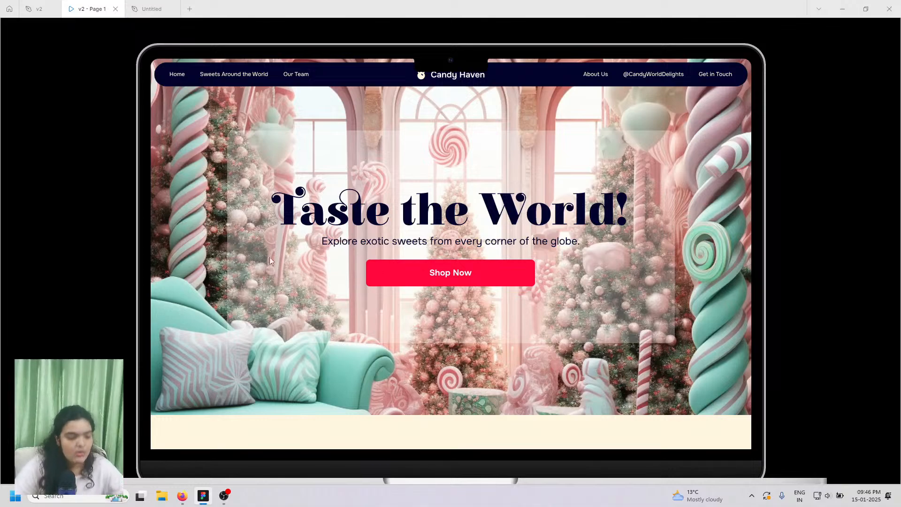
- Duplicate the subtitle below itself and retype the copy as 'Shop Now'
left_click(155, 5)
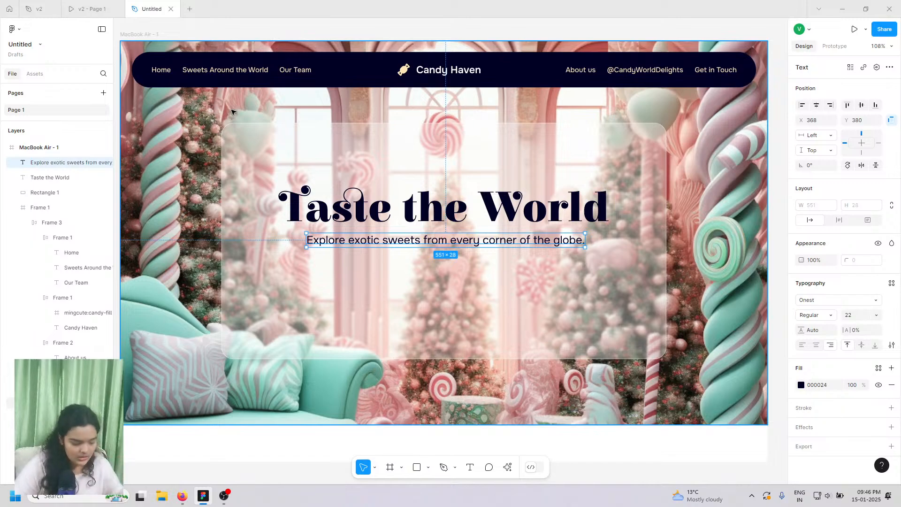
key("ctrl+d")
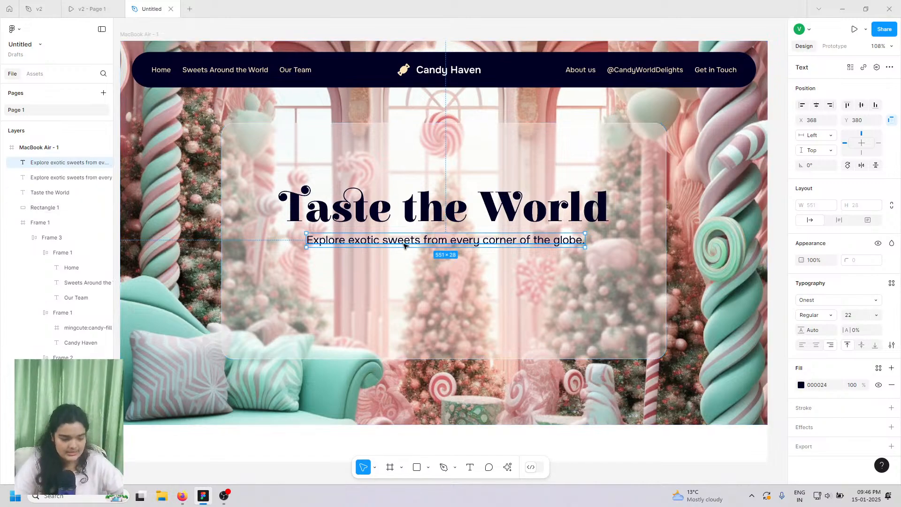
left_click_drag(407, 243, 410, 271)
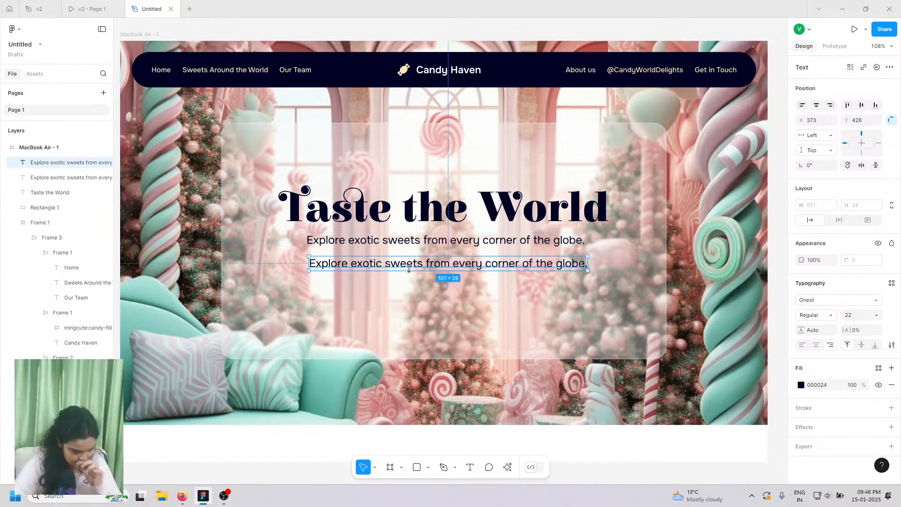
double_click(410, 268)
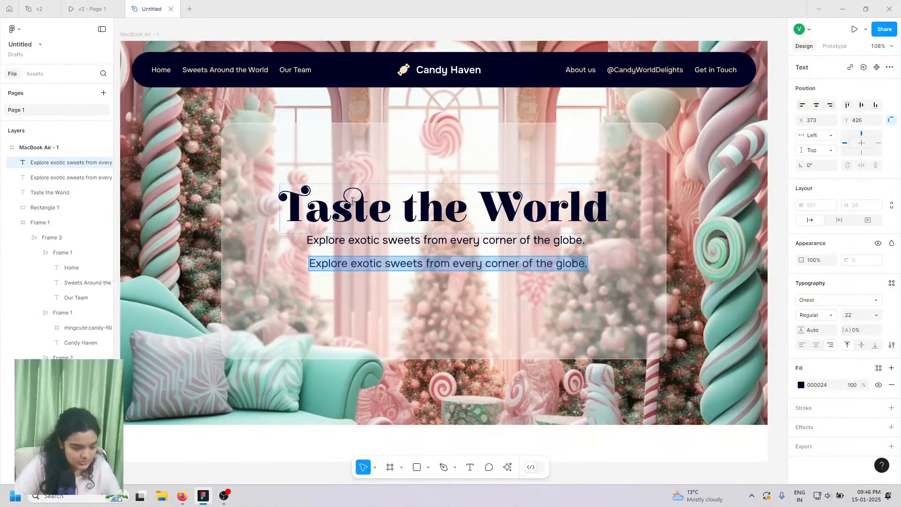
type("Shop")
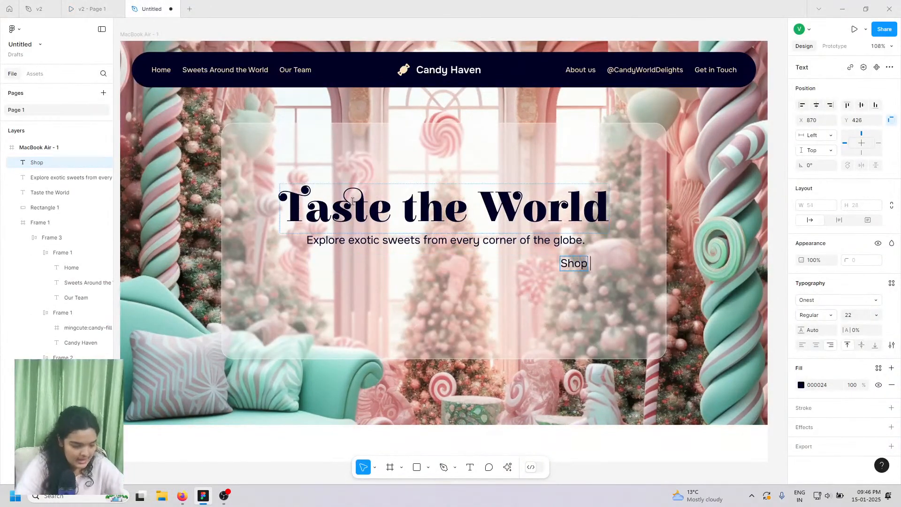
type(" Now")
left_click(352, 241)
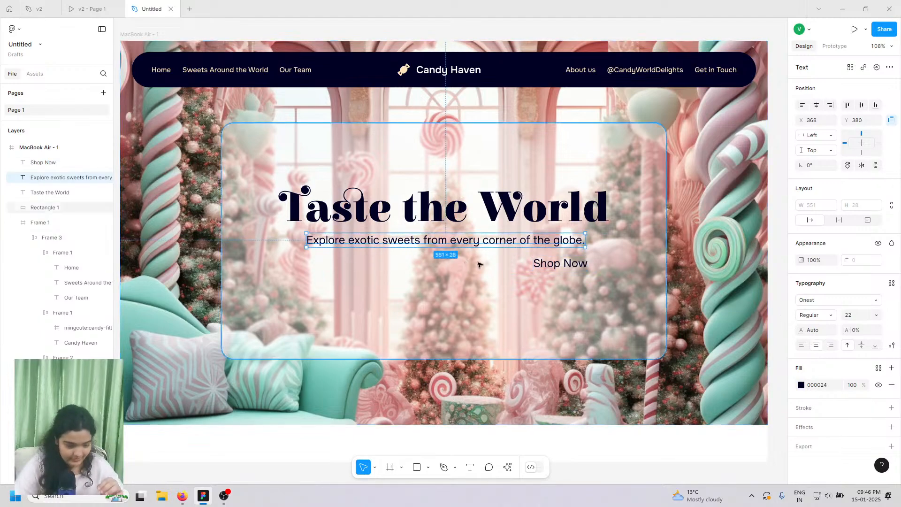
- Centre-align the heading and Shop Now text, placing Shop Now centred beneath the subtitle
left_click(470, 207)
left_click(816, 345)
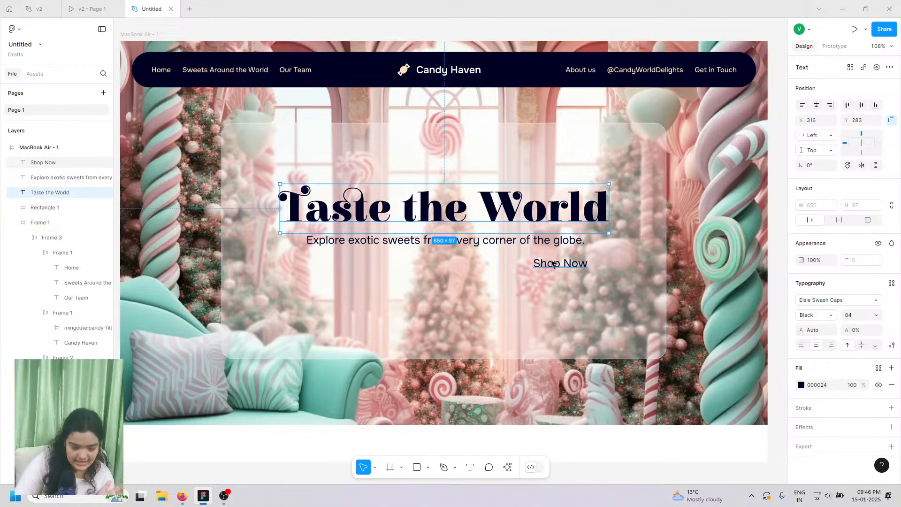
left_click(573, 267)
left_click_drag(574, 266, 472, 277)
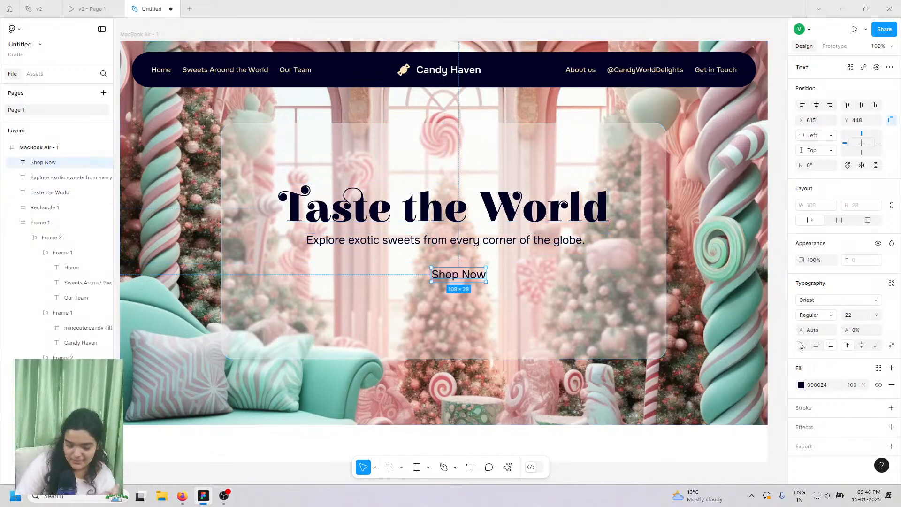
left_click(816, 345)
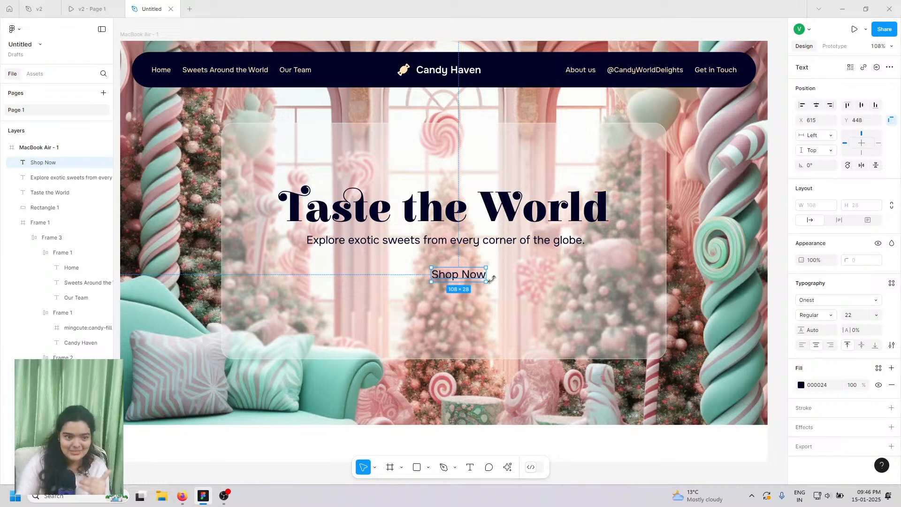
scroll(470, 277, "up", 5)
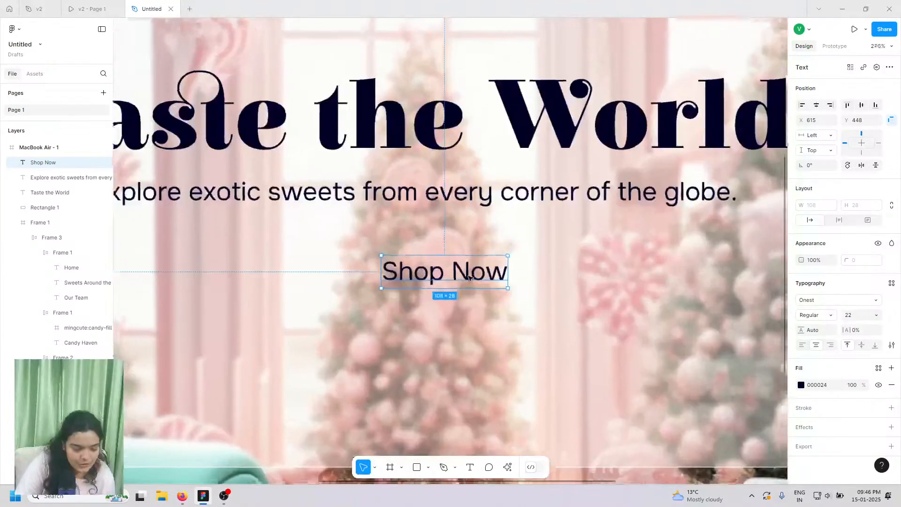
scroll(469, 277, "left", 1)
left_click_drag(476, 278, 439, 281)
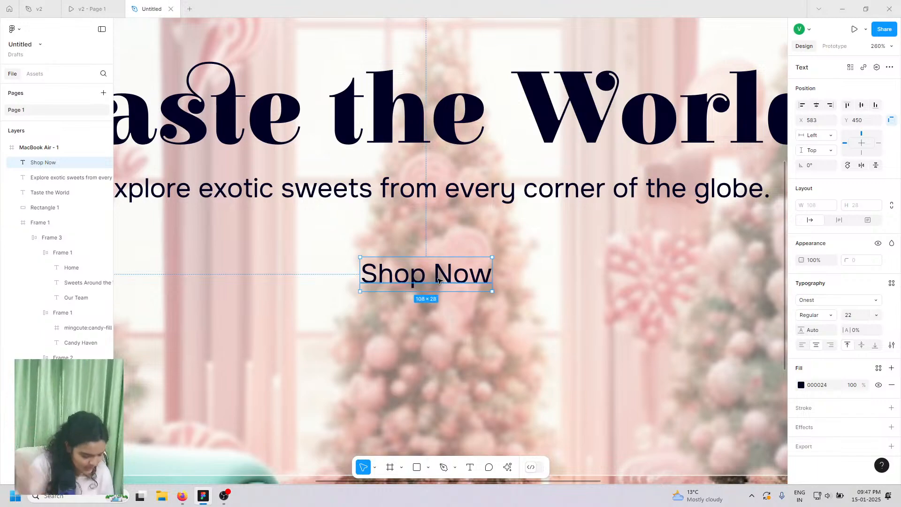
- Wrap the Shop Now text in a frame with auto layout and horizontal padding
right_click(438, 281)
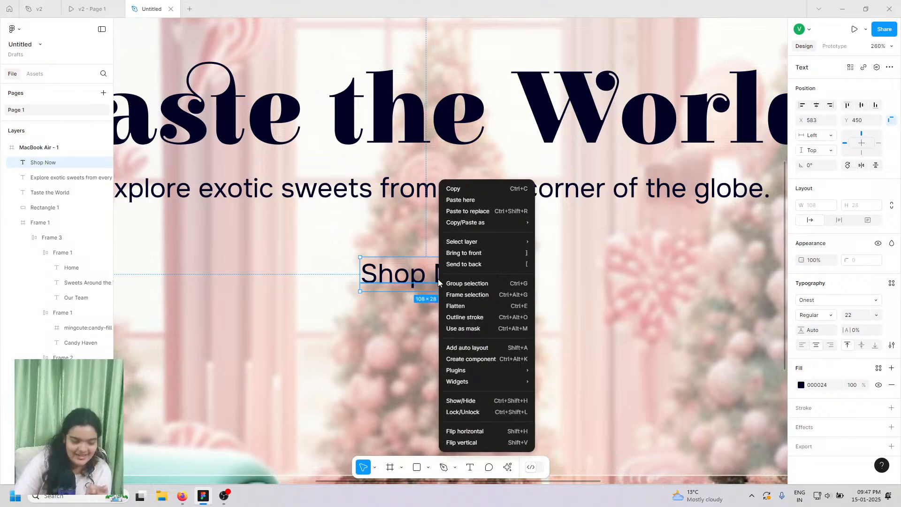
left_click(453, 295)
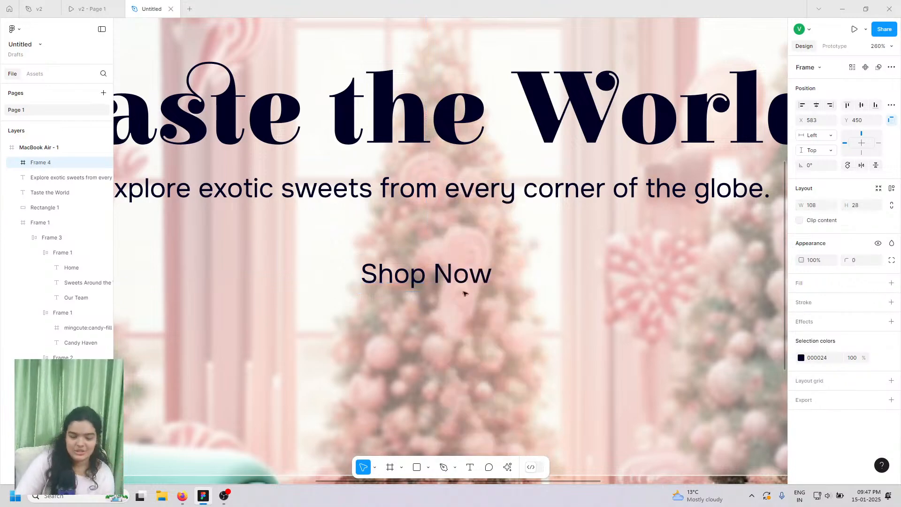
left_click(892, 189)
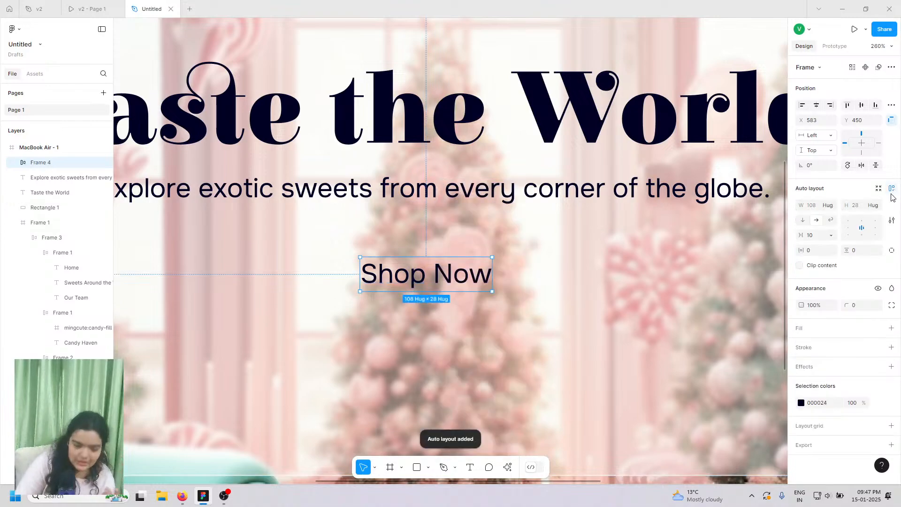
left_click_drag(801, 251, 850, 253)
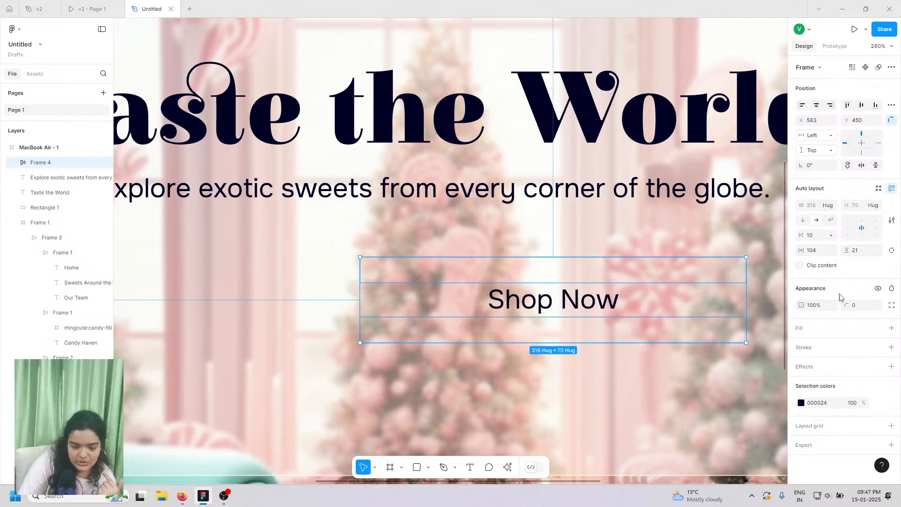
- Fill the button frame bright red FF1515 and select its Shop Now text
left_click(892, 330)
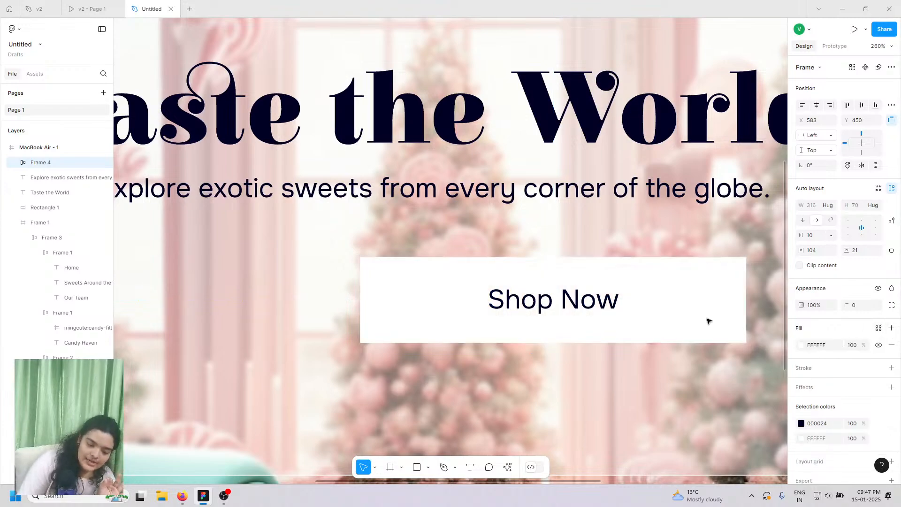
left_click(802, 345)
left_click(761, 324)
left_click(778, 247)
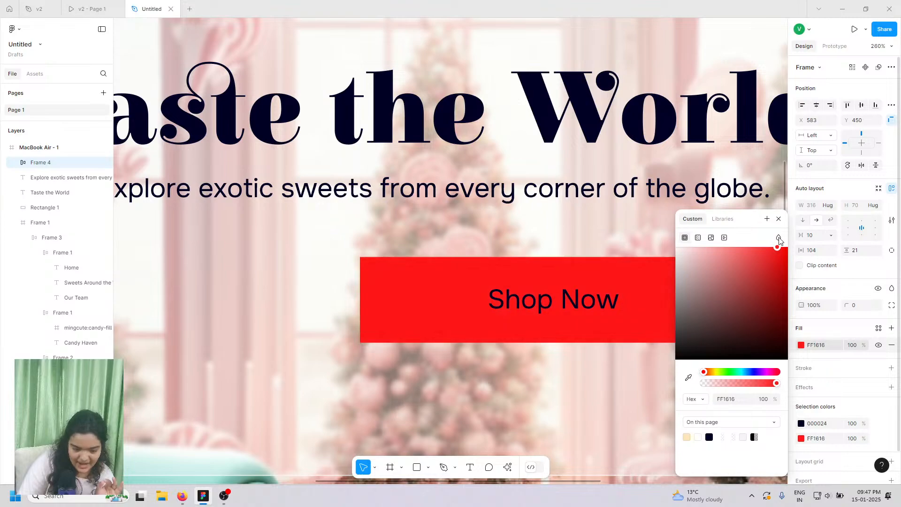
left_click_drag(779, 240, 780, 241)
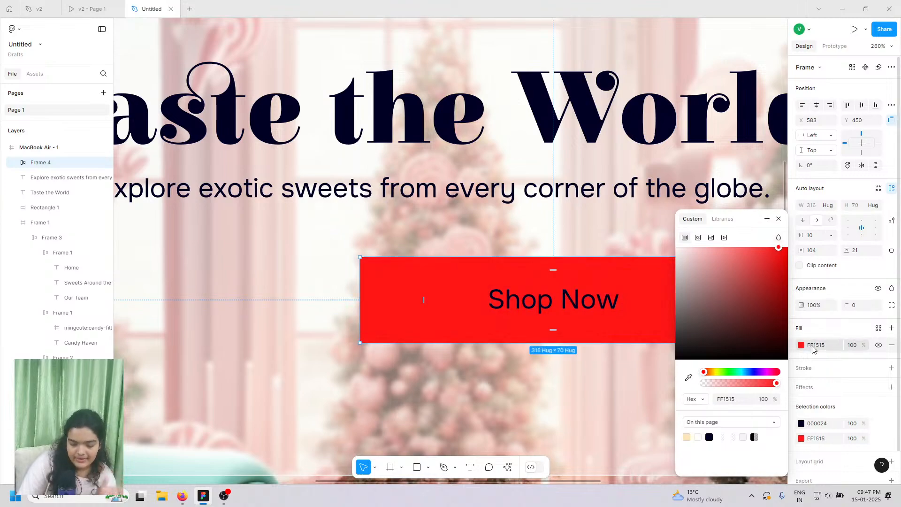
double_click(593, 306)
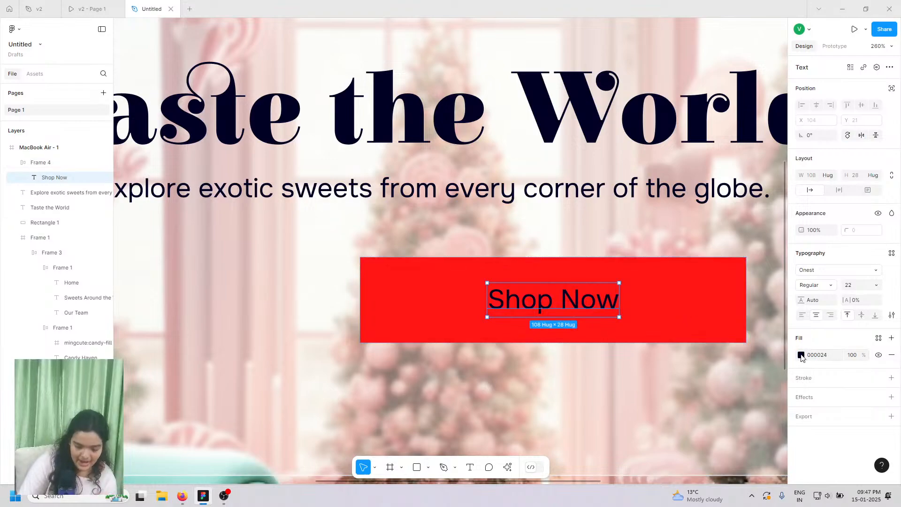
- Make the Shop Now label white FFFFFF and SemiBold
left_click(801, 356)
left_click_drag(754, 294, 559, 205)
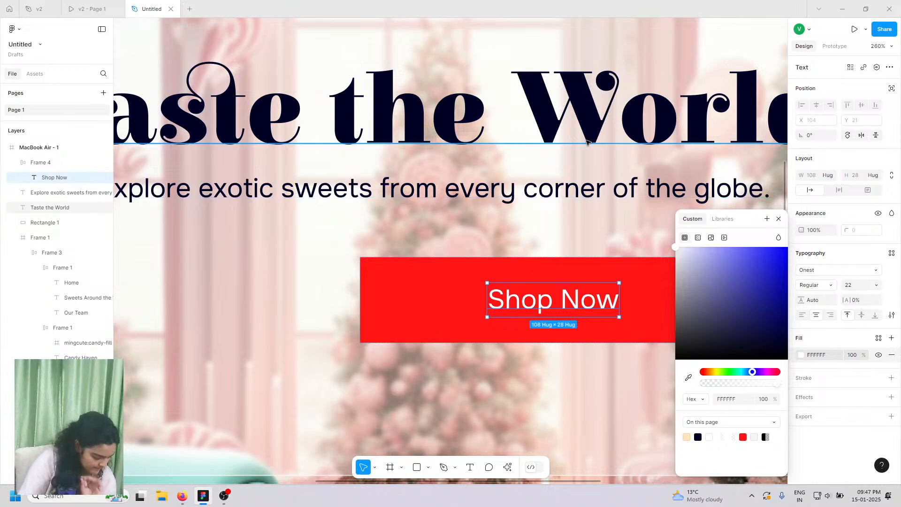
left_click(807, 286)
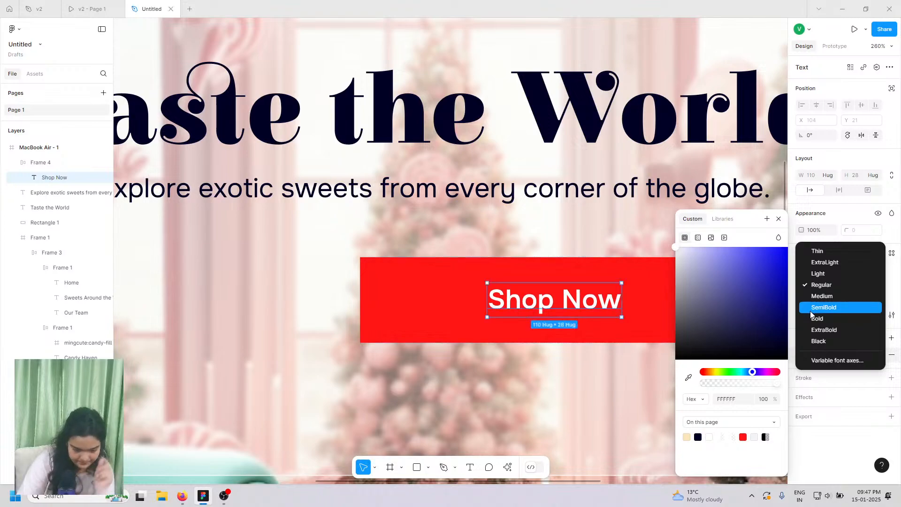
left_click(810, 310)
- After checking the prototype, widen the red button with 168 side padding
left_click(90, 9)
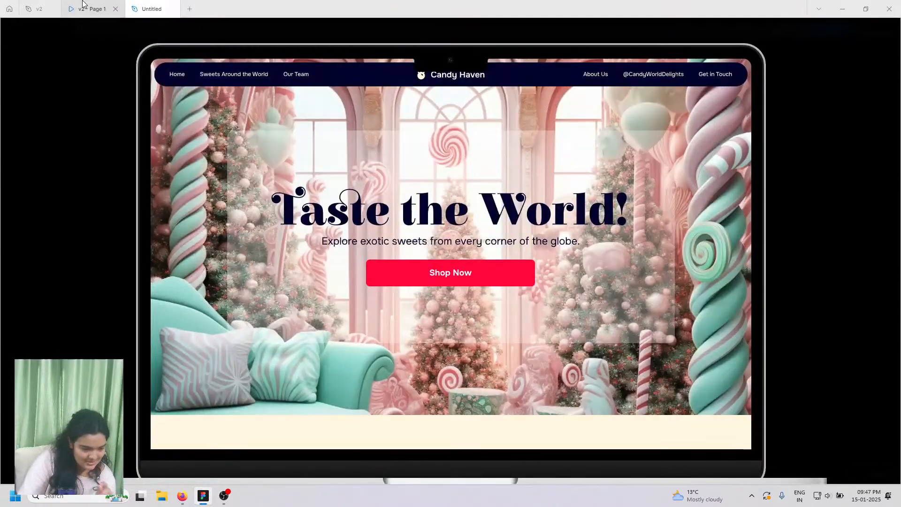
left_click(151, 9)
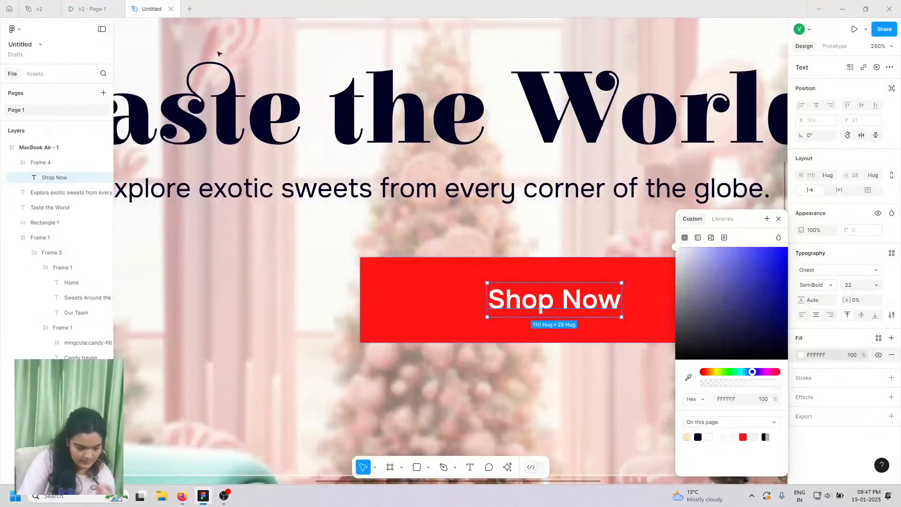
left_click(443, 283)
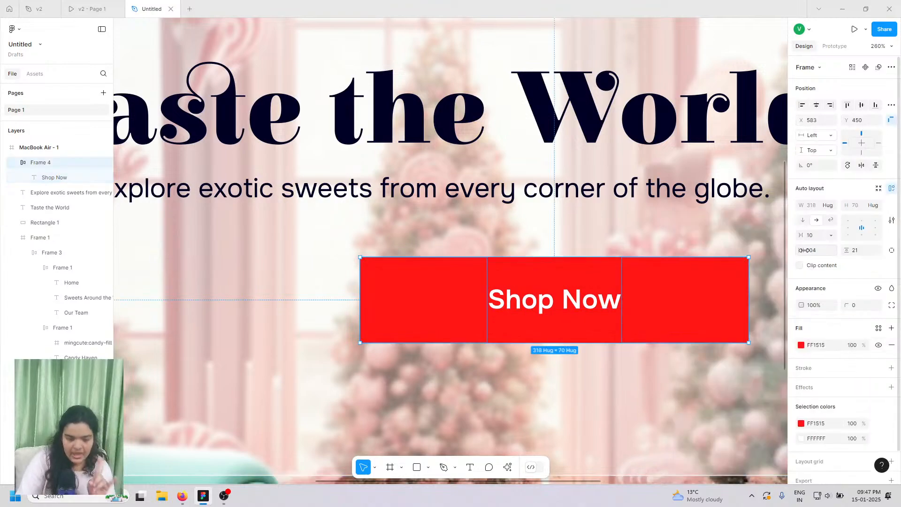
left_click_drag(802, 250, 865, 242)
- Reduce the button's side padding to 109 and centre it beneath the subtitle
key("shift+1")
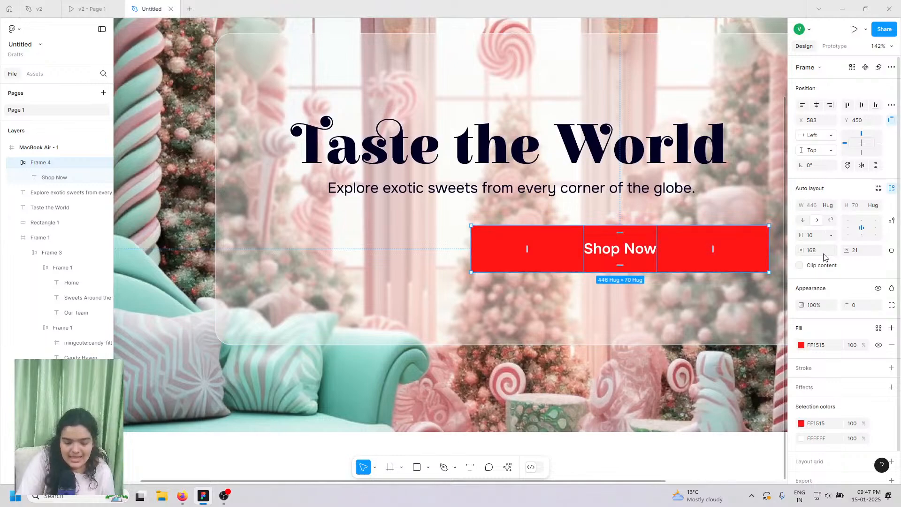
left_click_drag(802, 250, 801, 250)
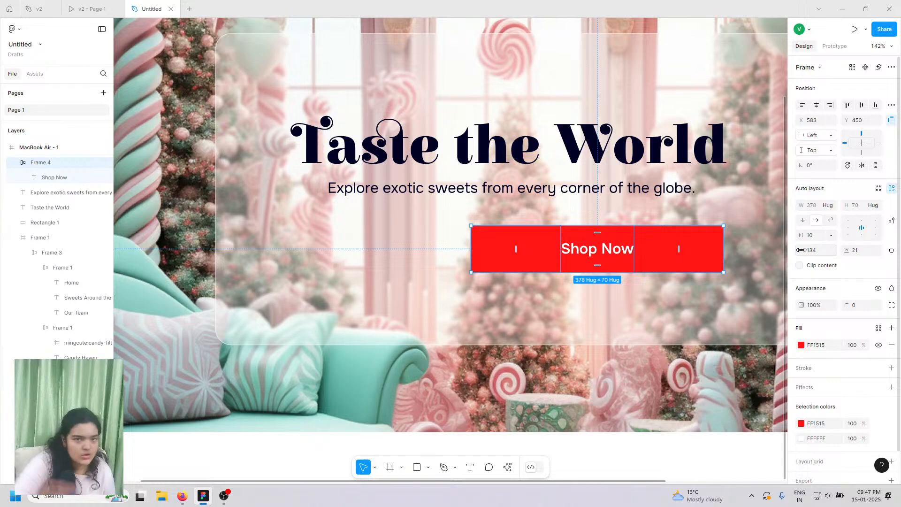
left_click_drag(802, 251, 839, 251)
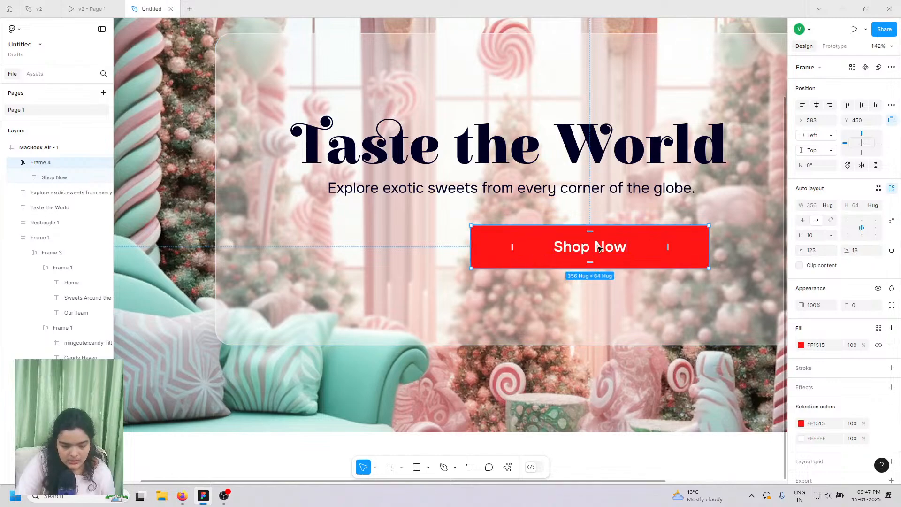
left_click_drag(600, 247, 511, 234)
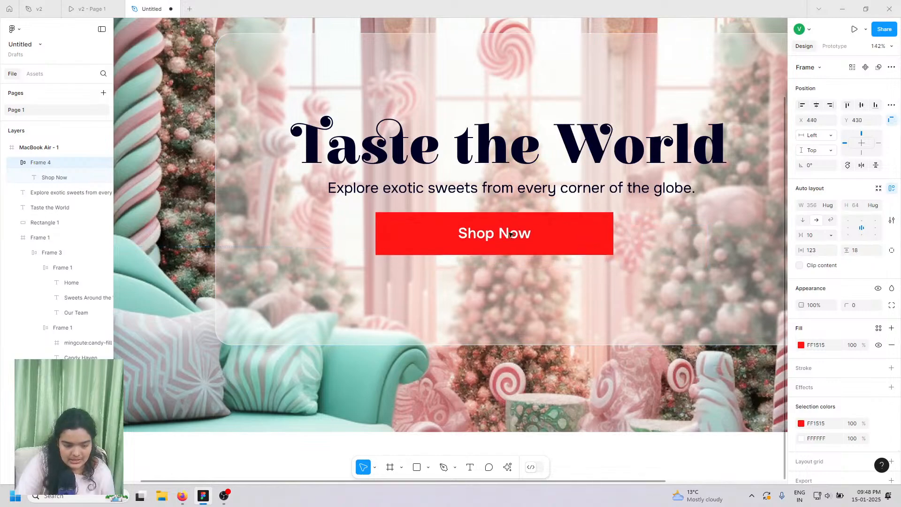
left_click_drag(802, 250, 783, 246)
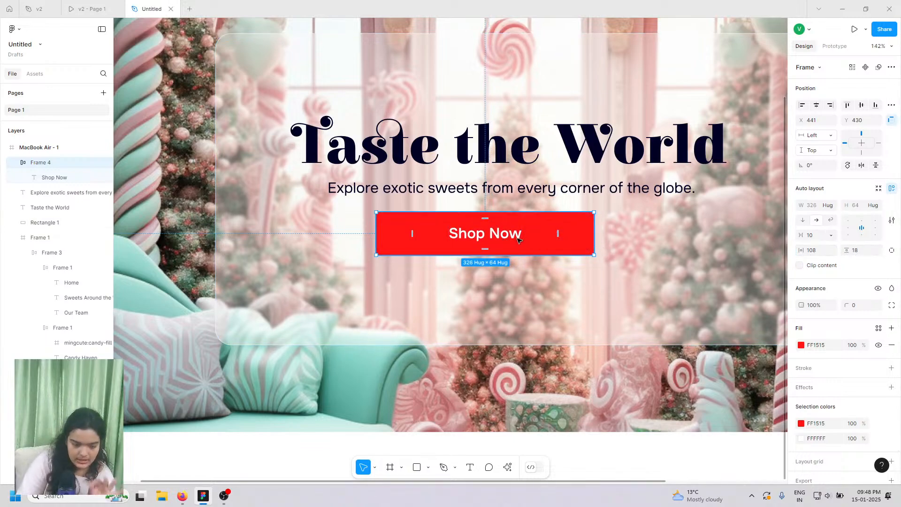
left_click_drag(518, 240, 528, 242)
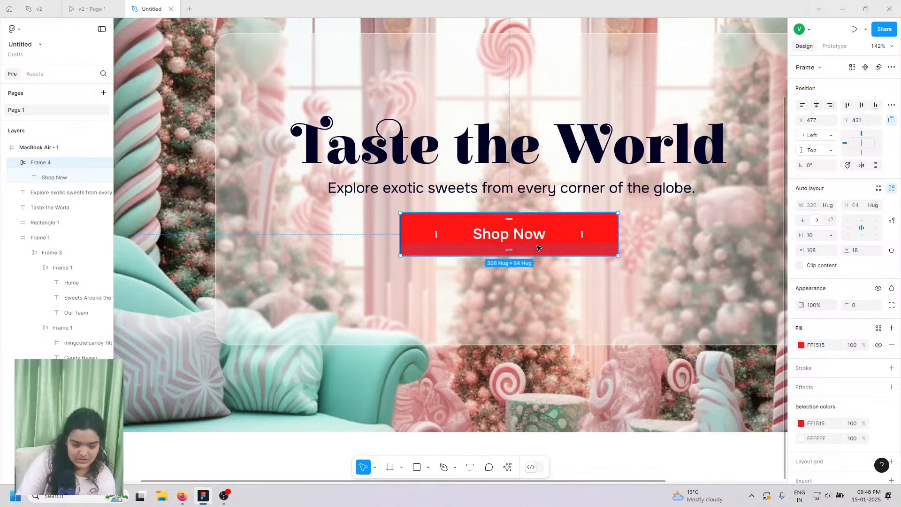
- Give the button a corner radius of 12 and select its Shop Now text
left_click(851, 304)
type("12")
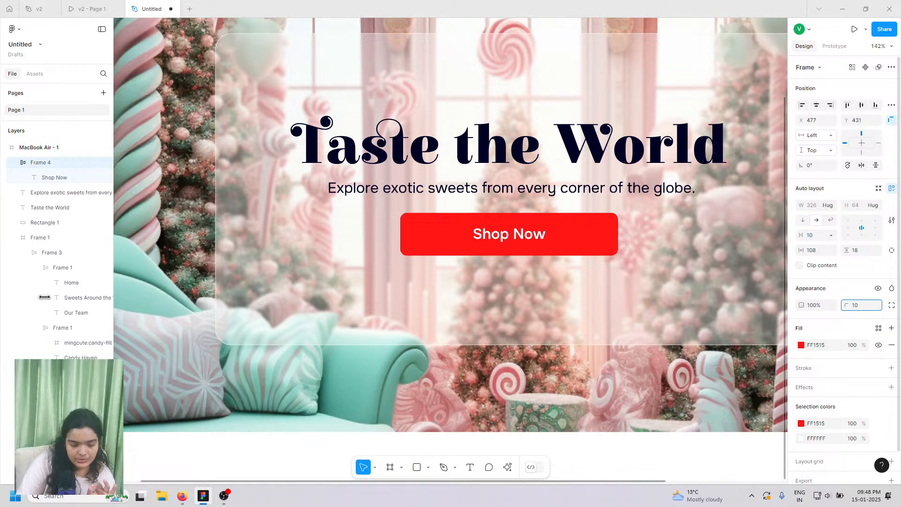
key("Return")
double_click(516, 235)
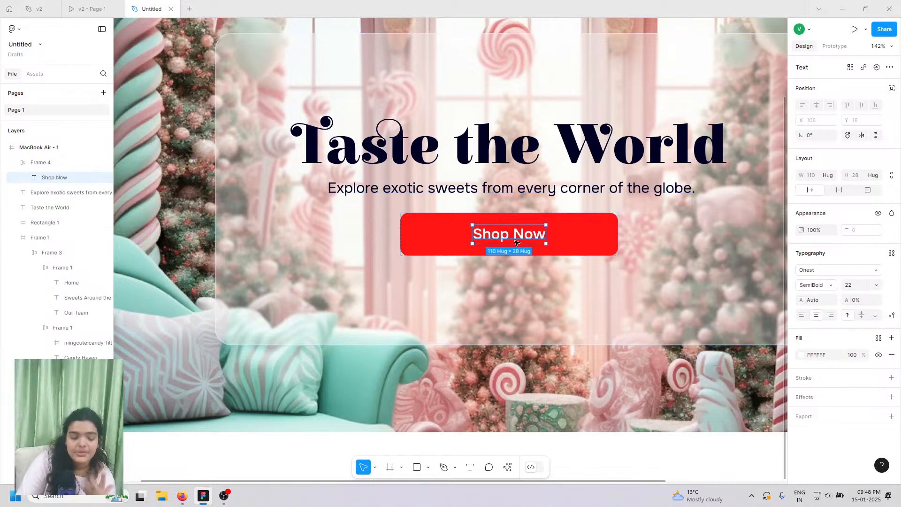
- Set Shop Now to size 18, centre the button, and shorten the translucent card to 449 tall
left_click(859, 287)
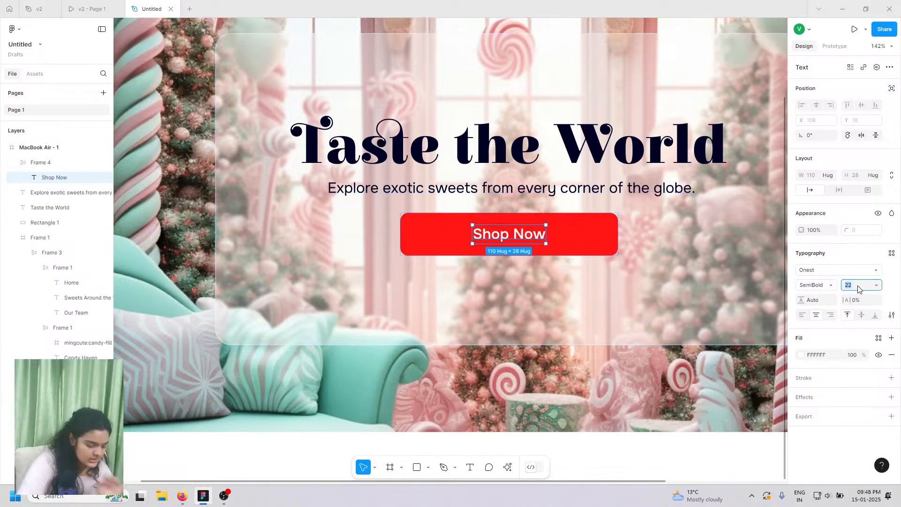
key("Return")
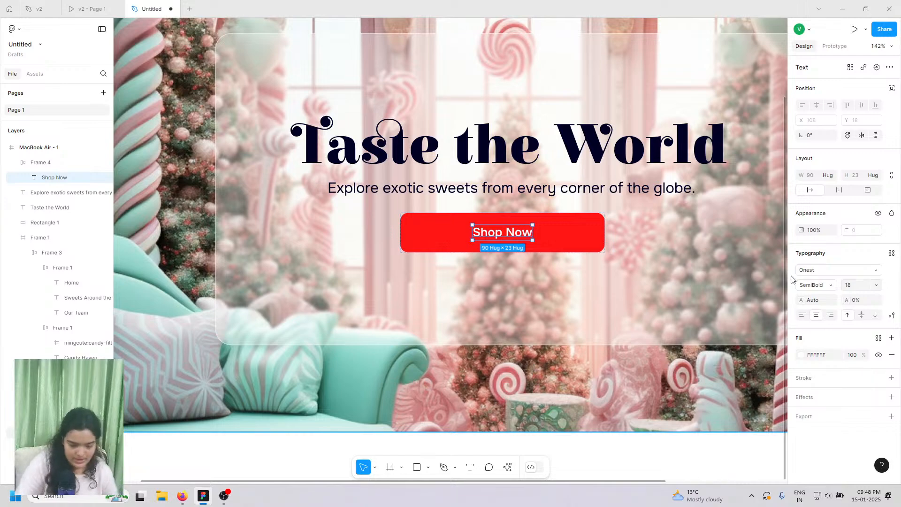
scroll(559, 233, "up", 1)
scroll(560, 241, "up", 1)
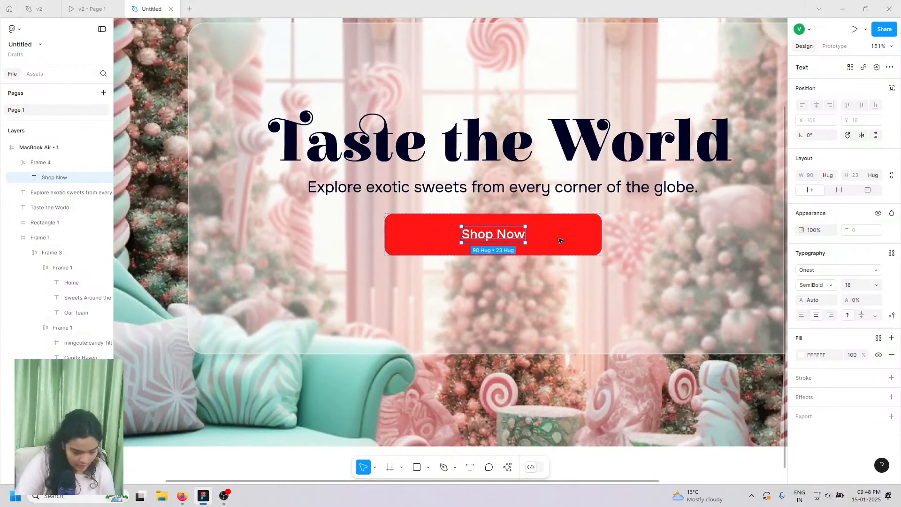
left_click(549, 235)
left_click_drag(550, 236, 555, 236)
left_click(557, 194)
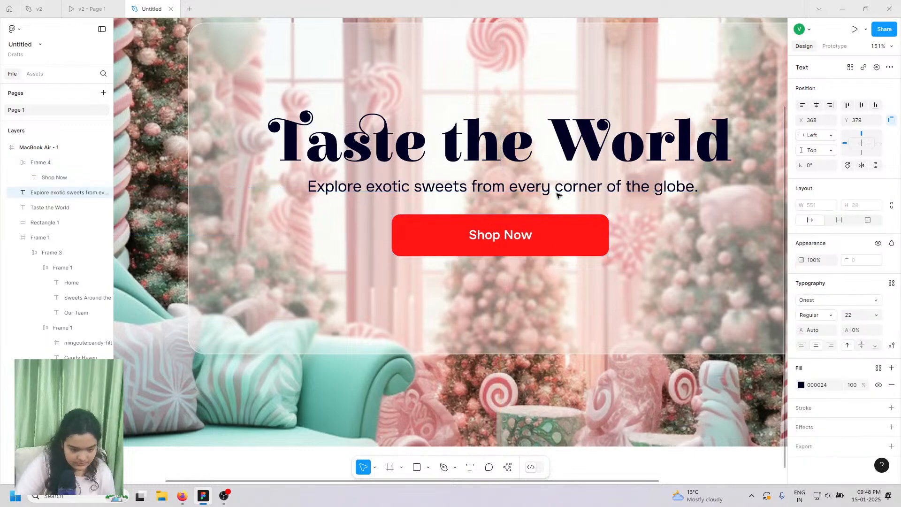
left_click_drag(556, 145, 556, 145)
scroll(529, 215, "down", 5)
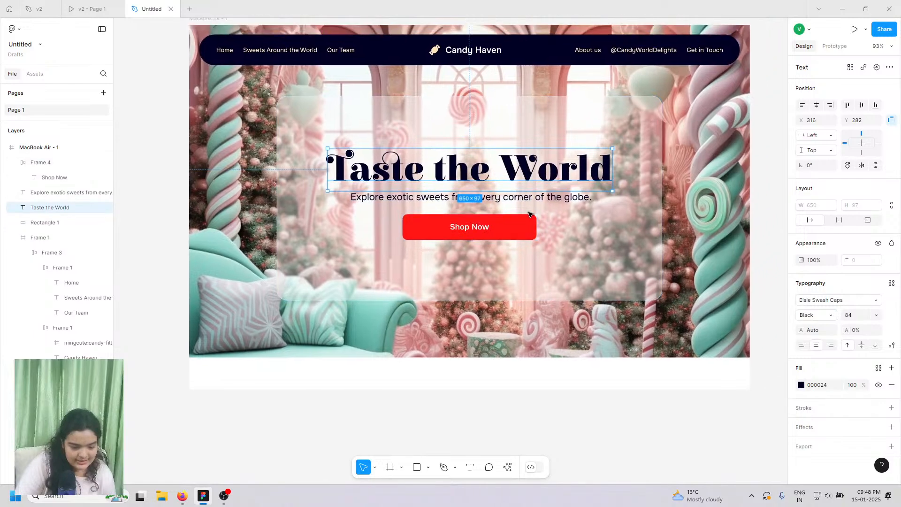
left_click_drag(519, 225, 520, 227)
left_click(577, 267)
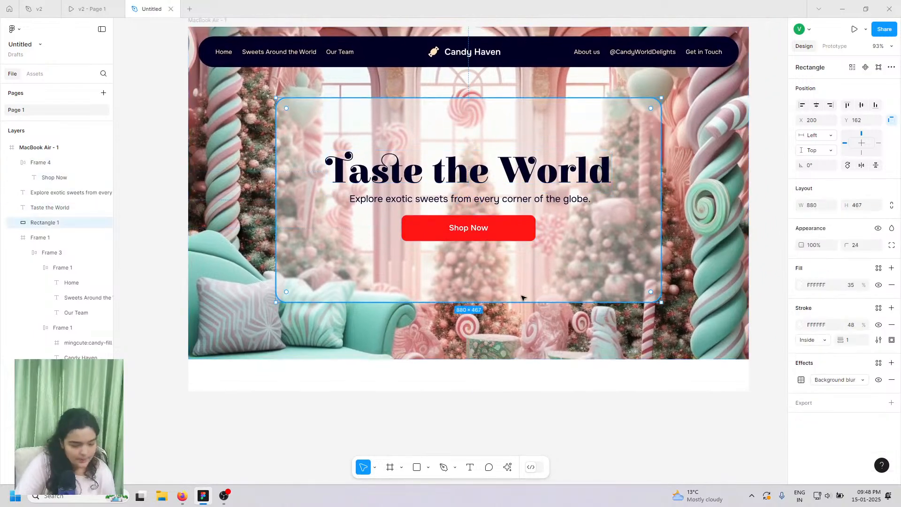
left_click_drag(513, 302, 511, 297)
- Group the heading, tagline and button, then centre the group horizontally and vertically
left_click(497, 227)
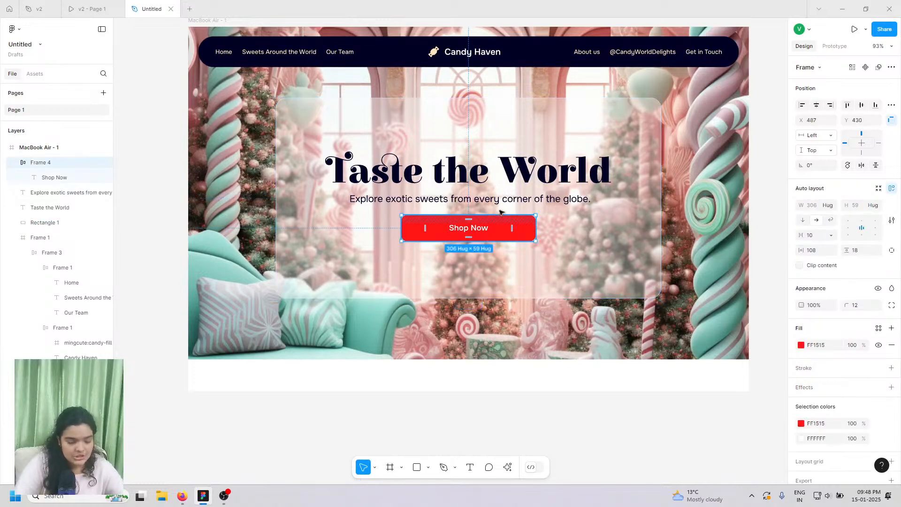
left_click(517, 199, "shift")
left_click(506, 176, "shift")
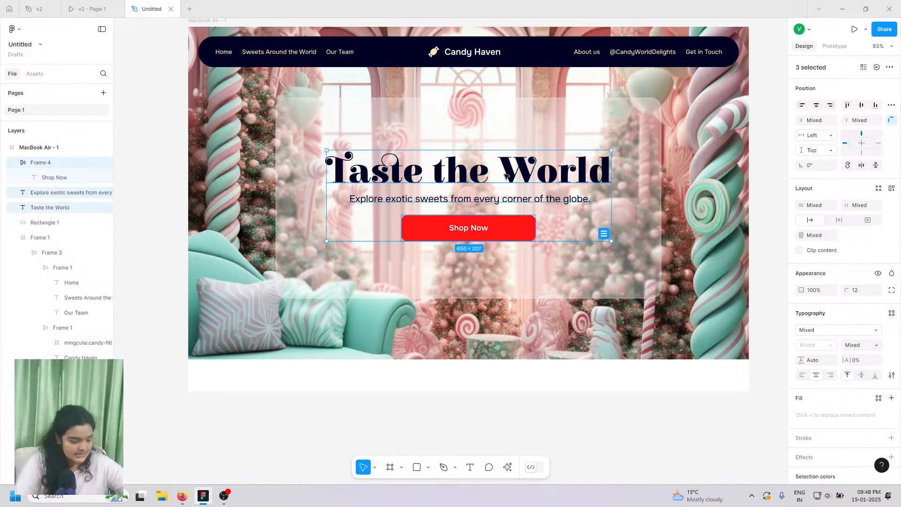
key("ctrl+g")
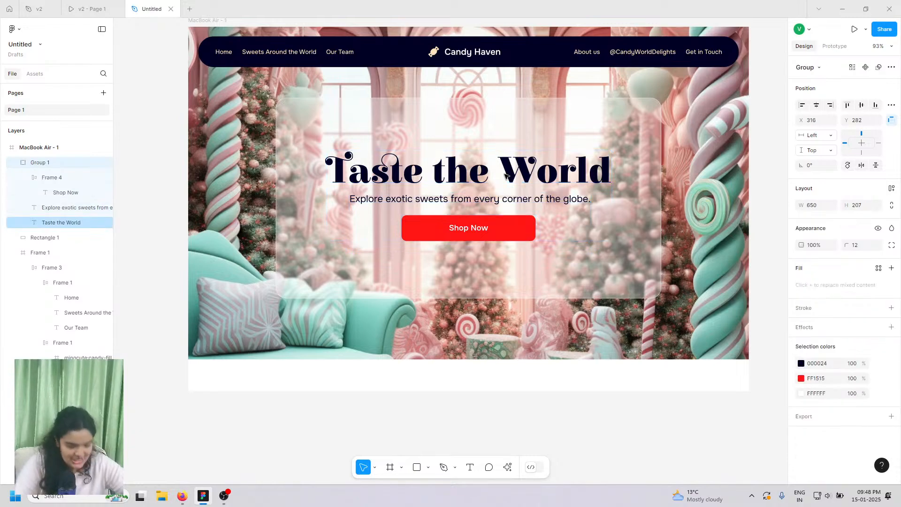
left_click_drag(511, 193, 516, 192)
left_click(815, 109)
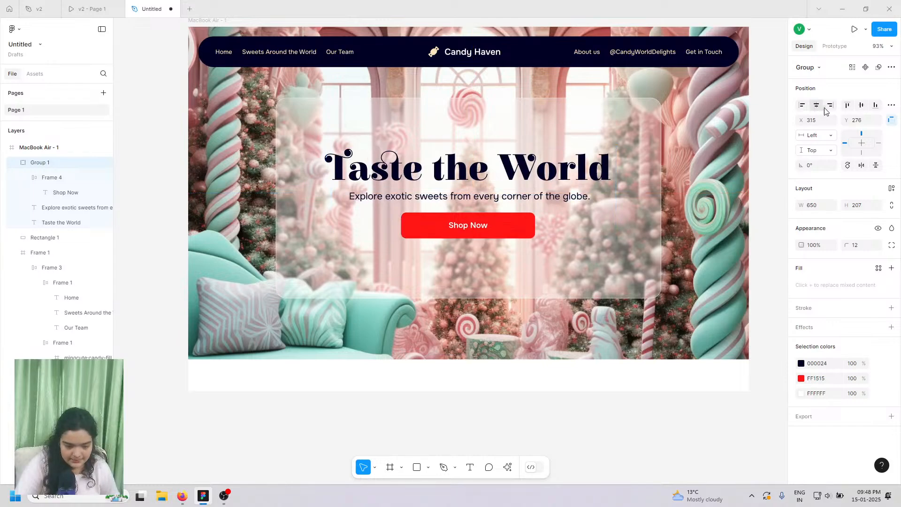
left_click(861, 106)
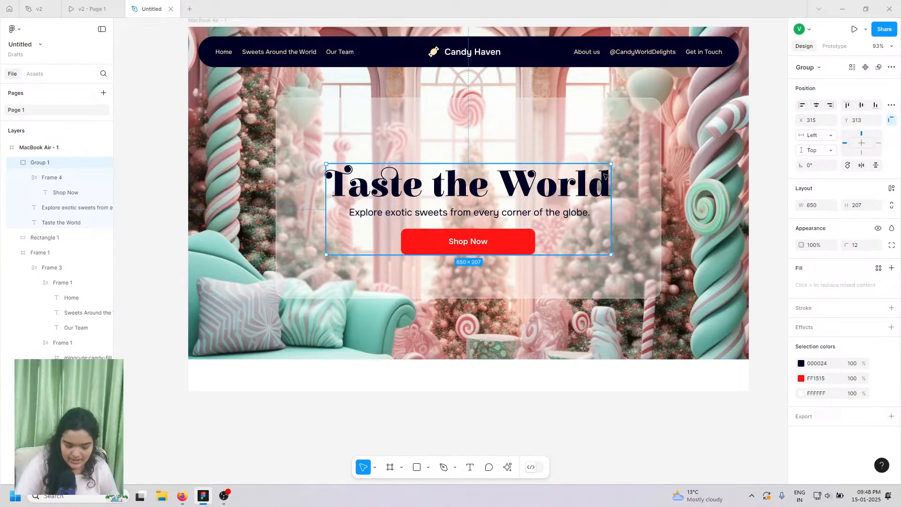
left_click_drag(606, 179, 605, 176)
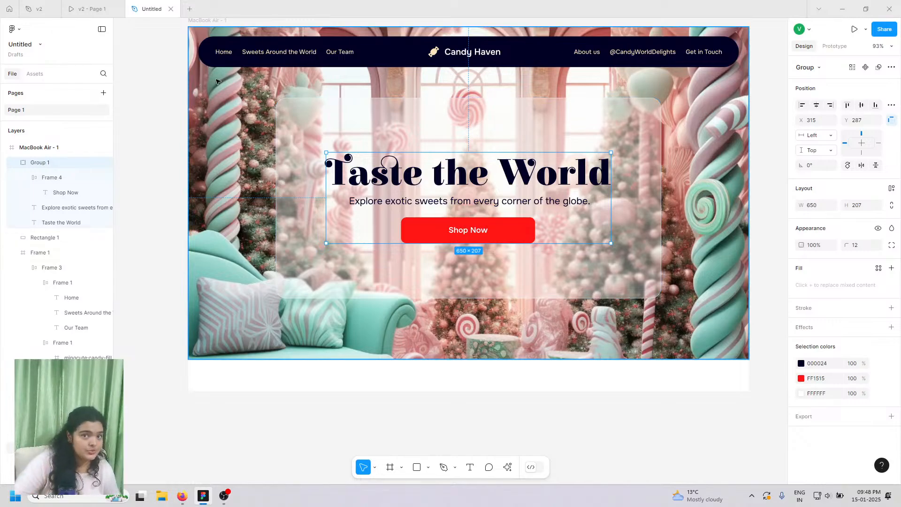
left_click(96, 7)
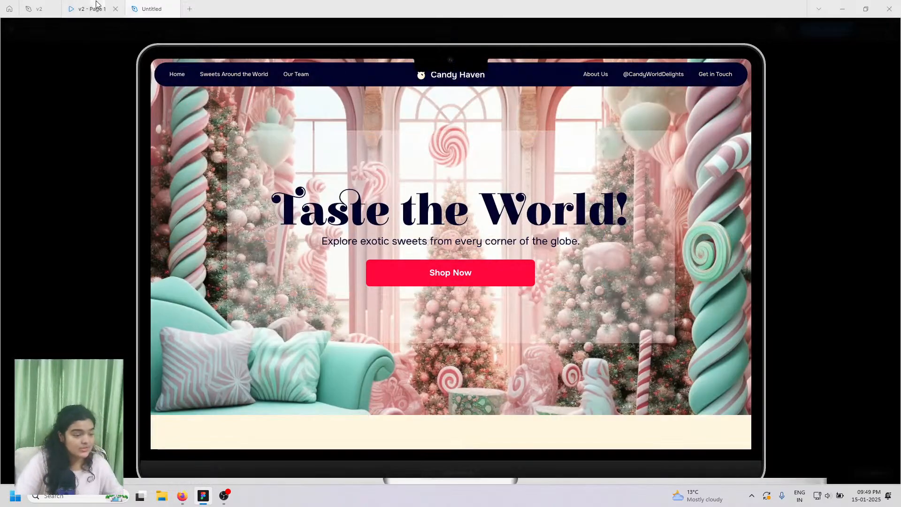
scroll(384, 276, "down", 2)
scroll(384, 275, "down", 5)
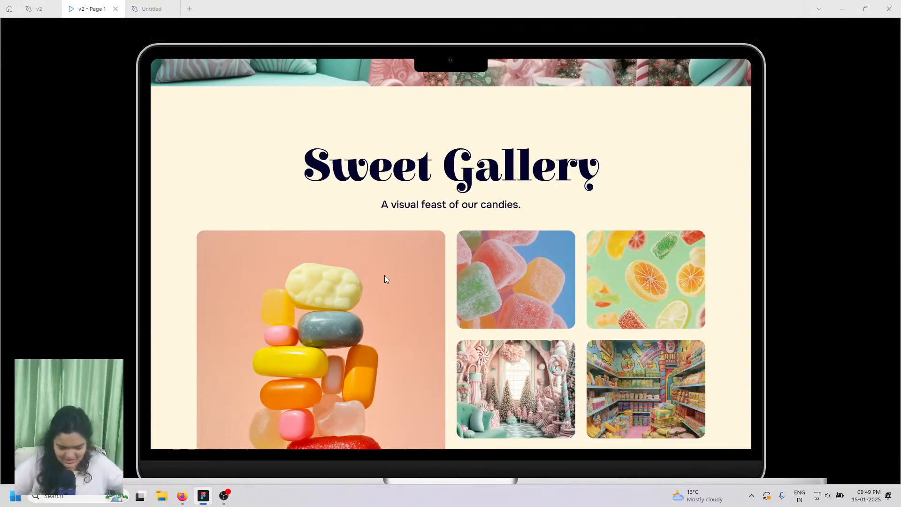
scroll(438, 241, "down", 2)
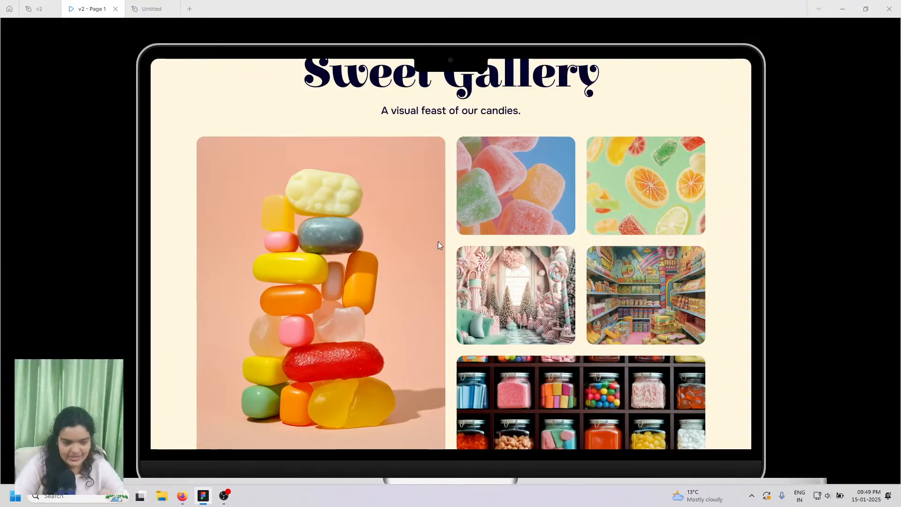
scroll(438, 241, "up", 2)
scroll(454, 256, "down", 2)
scroll(455, 256, "down", 1)
scroll(460, 255, "up", 2)
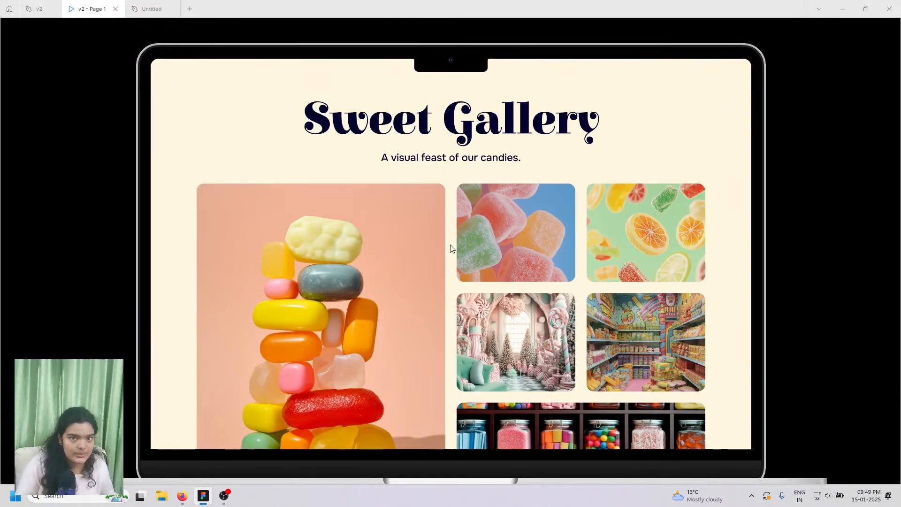
left_click(172, 4)
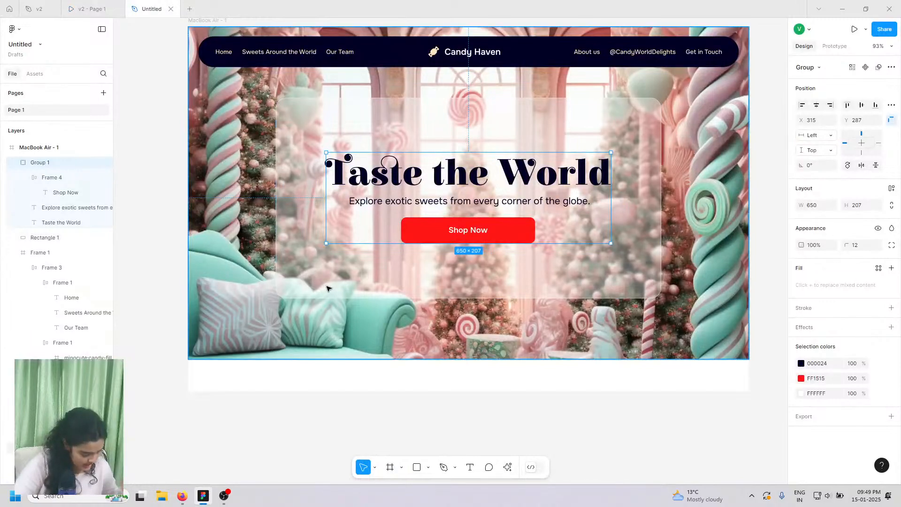
scroll(331, 291, "down", 2)
scroll(348, 334, "up", 3)
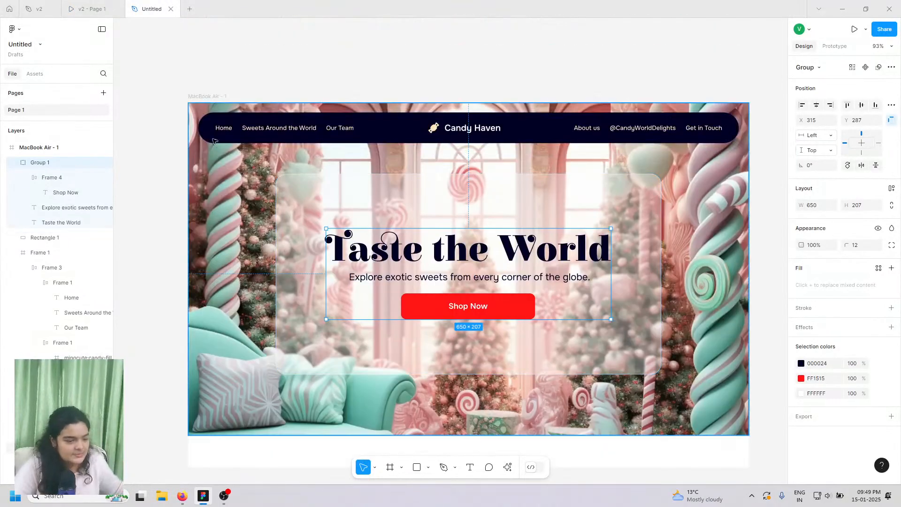
key("Escape")
scroll(309, 327, "down", 1)
scroll(309, 327, "down", 2)
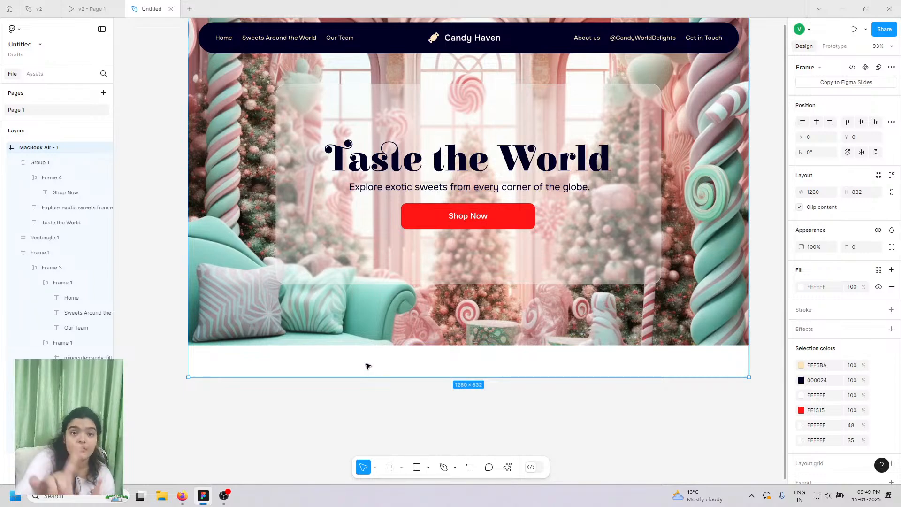
scroll(366, 366, "up", 3)
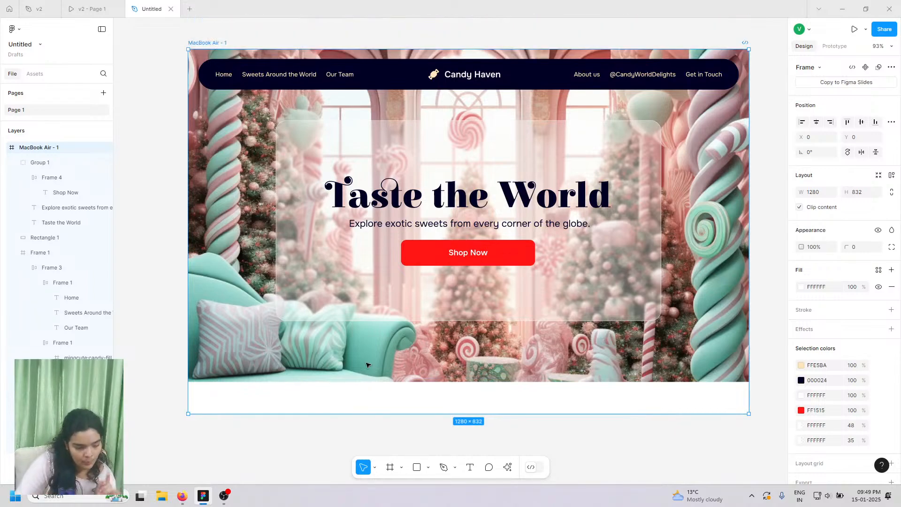
left_click(90, 9)
scroll(289, 164, "up", 5)
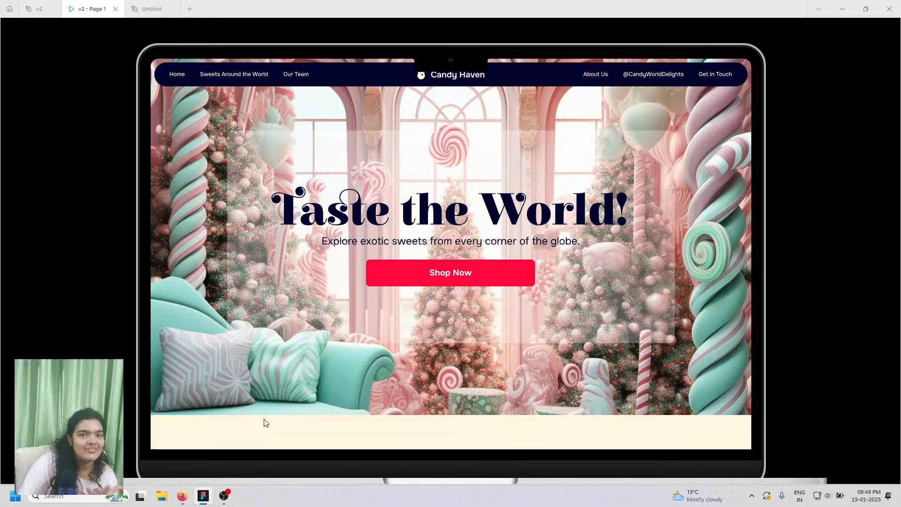
scroll(320, 380, "down", 1)
scroll(322, 381, "up", 1)
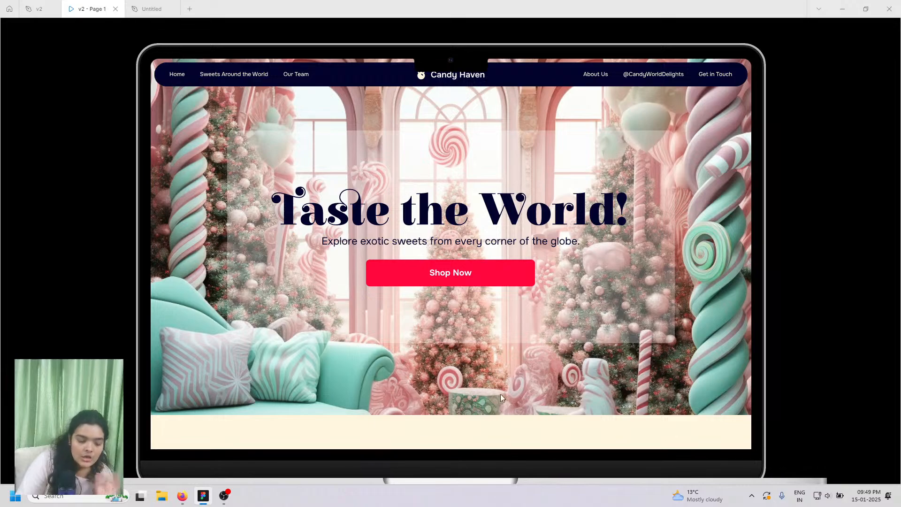
scroll(500, 393, "down", 10)
scroll(396, 383, "up", 10)
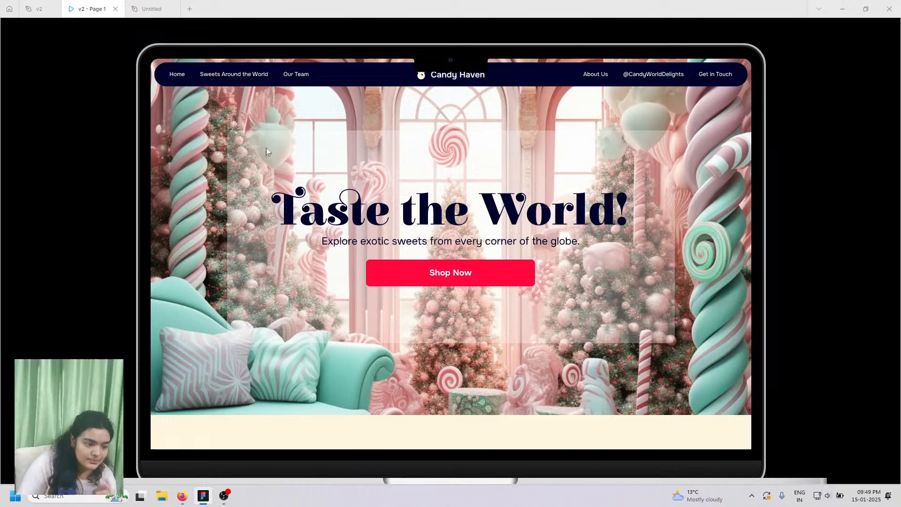
left_click(151, 8)
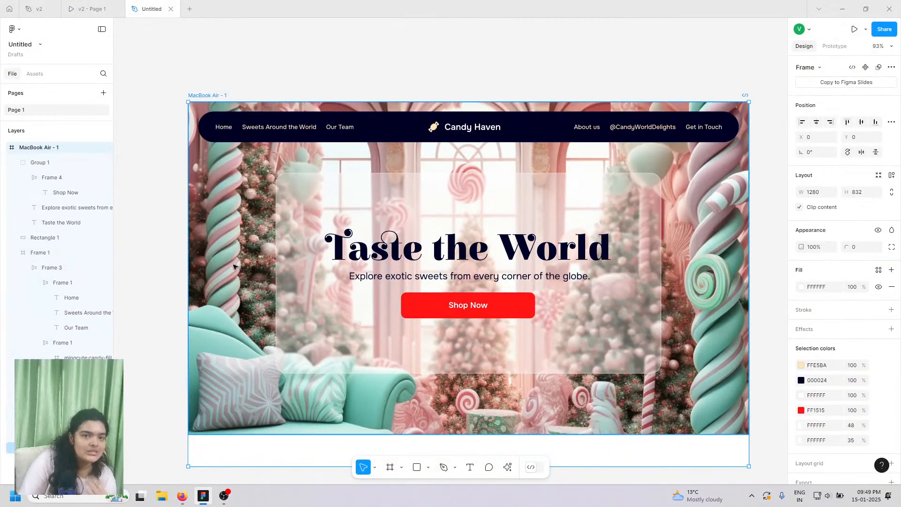
scroll(237, 277, "down", 1)
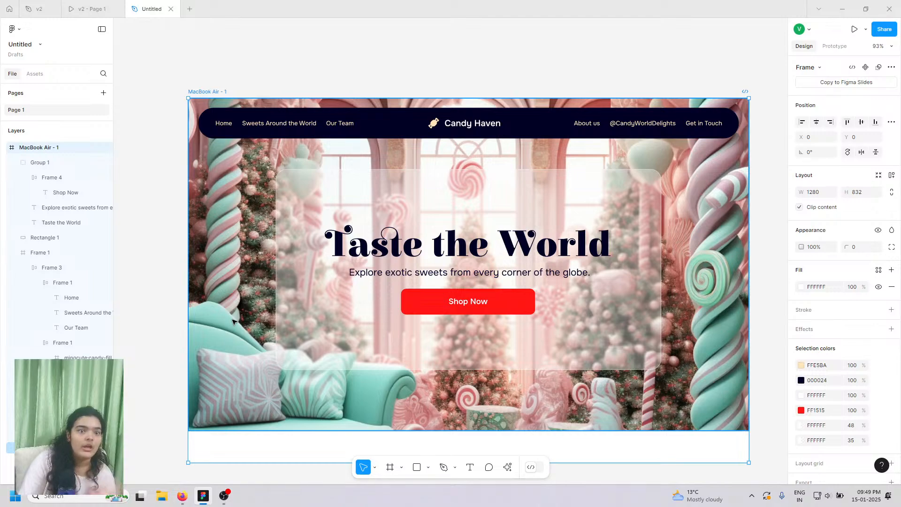
scroll(202, 294, "down", 2)
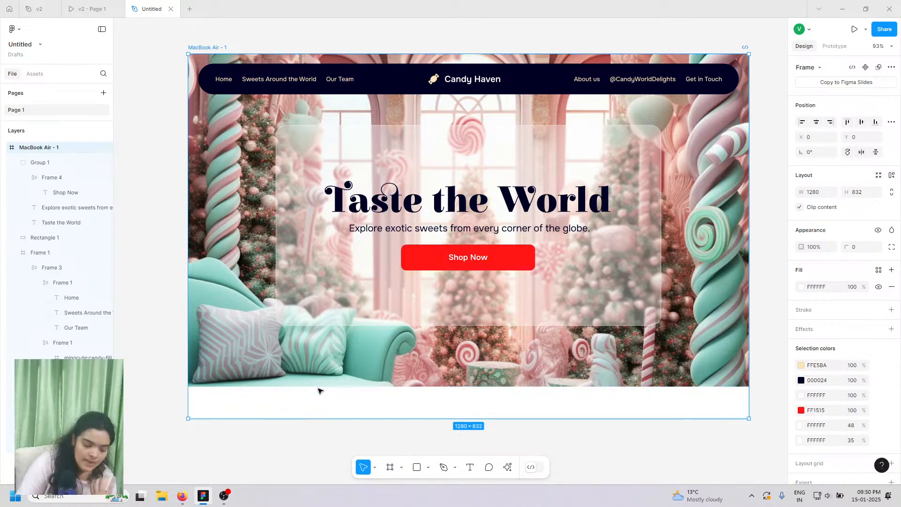
- Select the MacBook Air - 1 frame and extend its height to 2100 px
left_click_drag(322, 419, 336, 476)
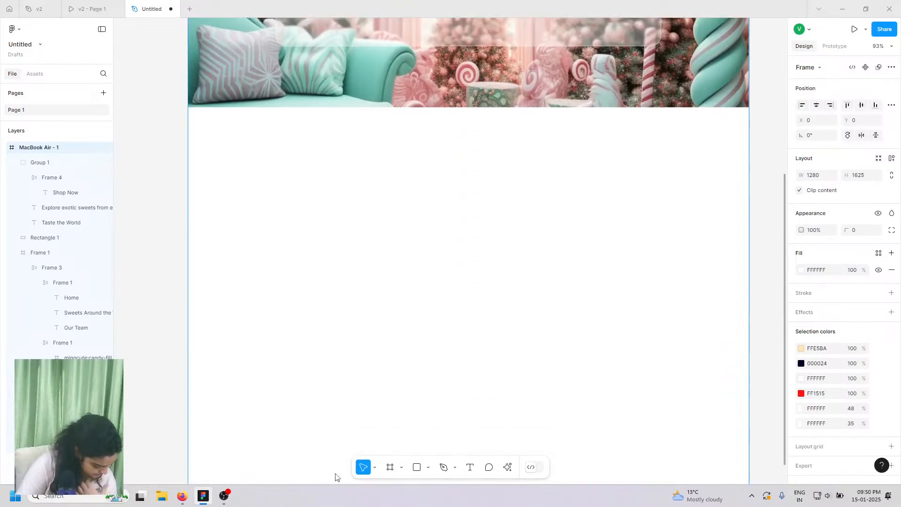
scroll(307, 395, "up", 7)
scroll(308, 395, "down", 3)
scroll(312, 282, "down", 8)
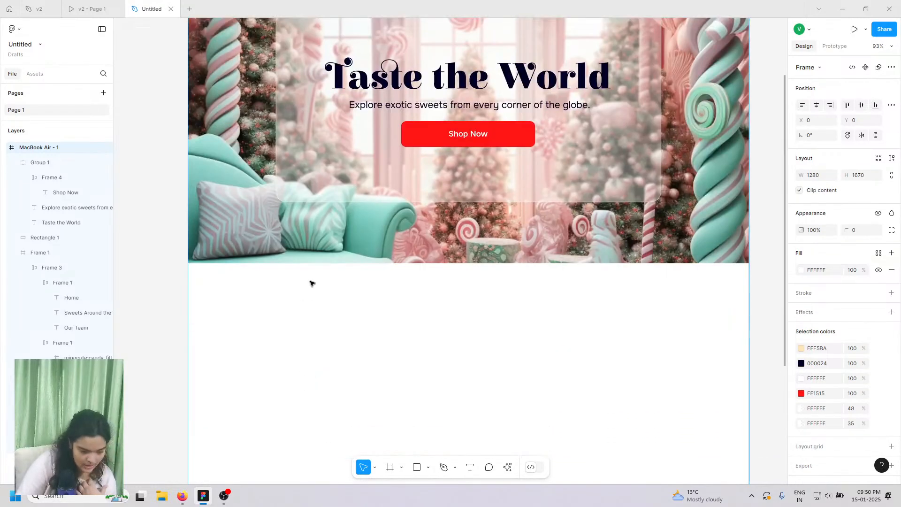
left_click(347, 387)
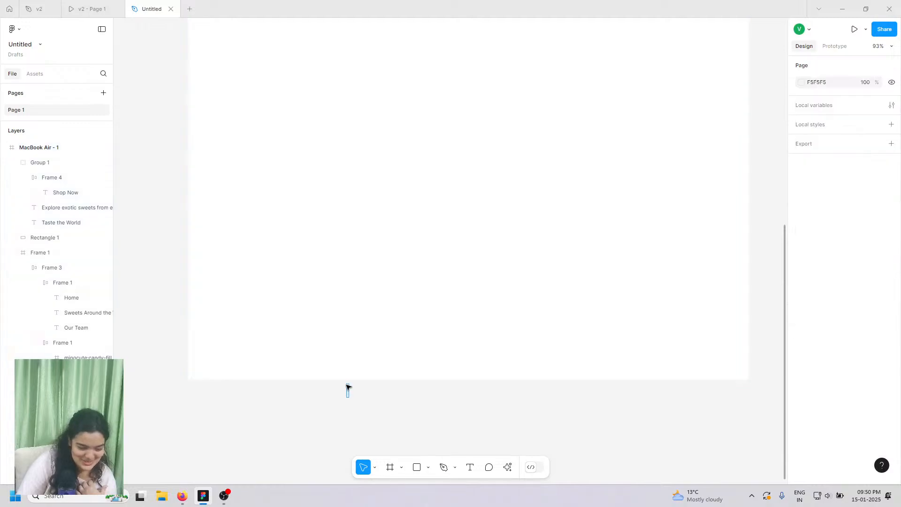
left_click(68, 149)
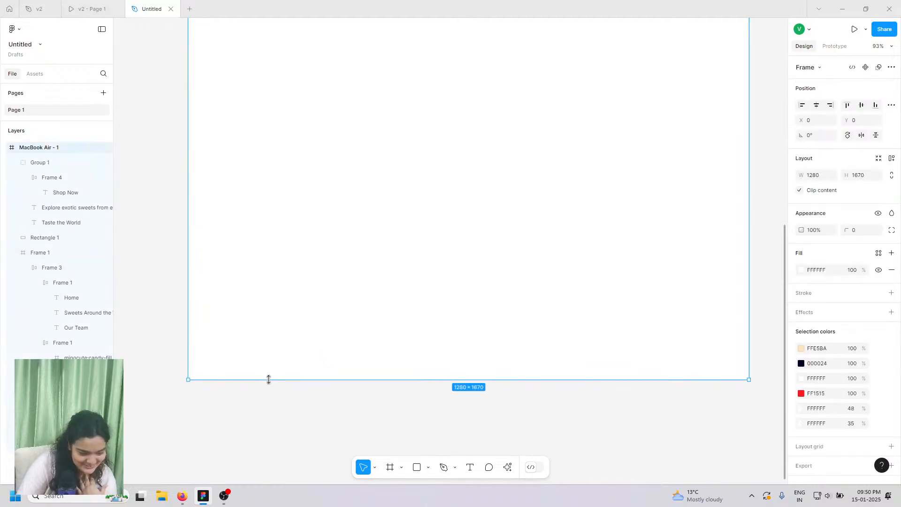
left_click_drag(269, 379, 286, 504)
scroll(302, 355, "up", 3)
scroll(302, 352, "up", 1)
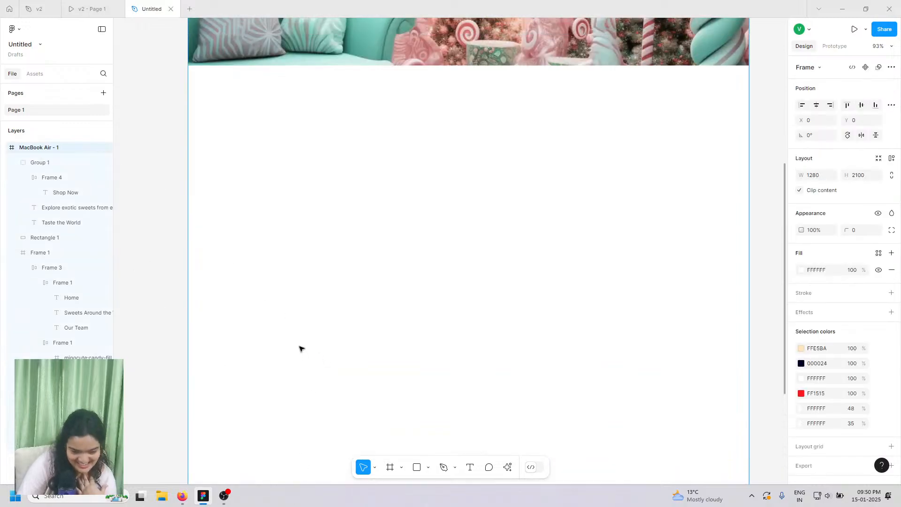
- Scroll through the Sweet Gallery section in the v2 prototype, then return to the design
left_click(114, 4)
scroll(281, 188, "down", 5)
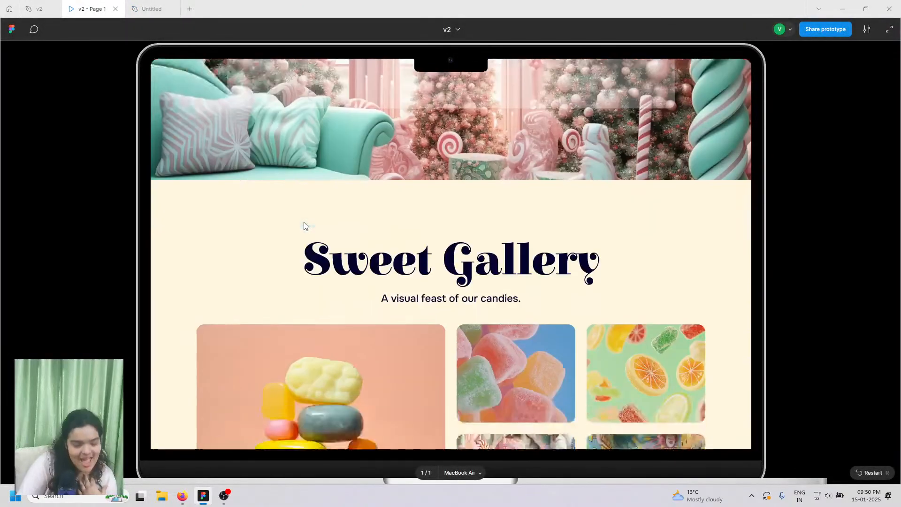
scroll(304, 226, "down", 2)
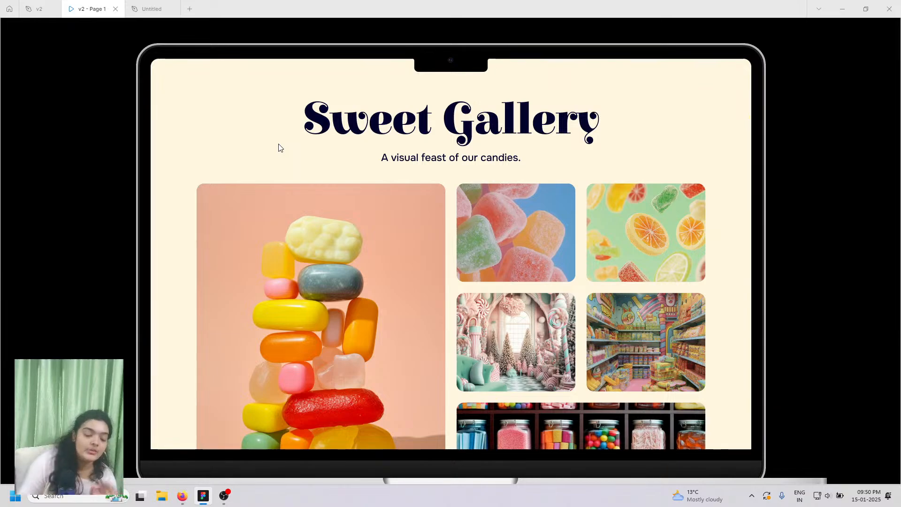
scroll(309, 180, "down", 3)
scroll(339, 212, "up", 2)
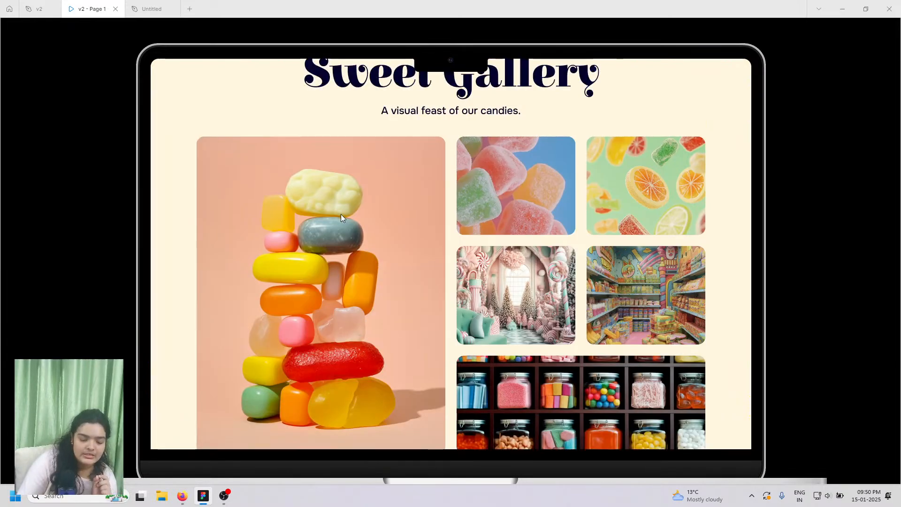
scroll(340, 214, "down", 1)
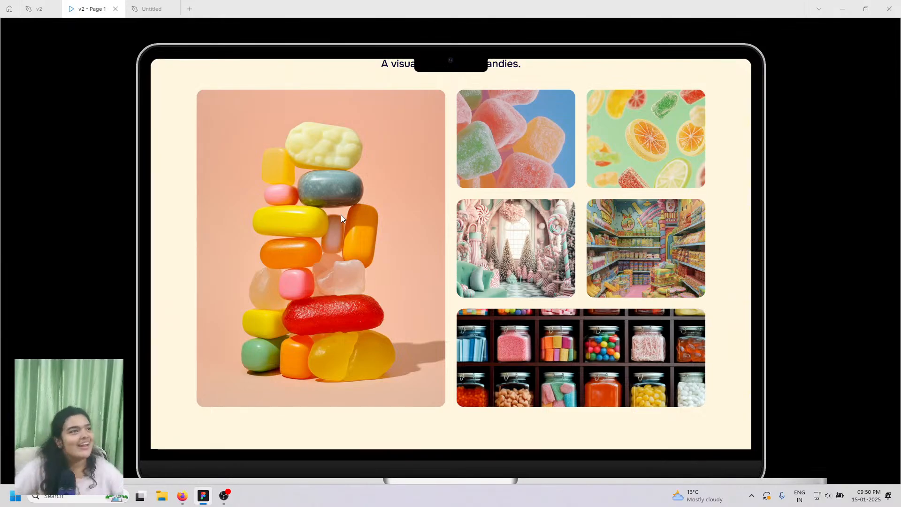
scroll(341, 215, "up", 3)
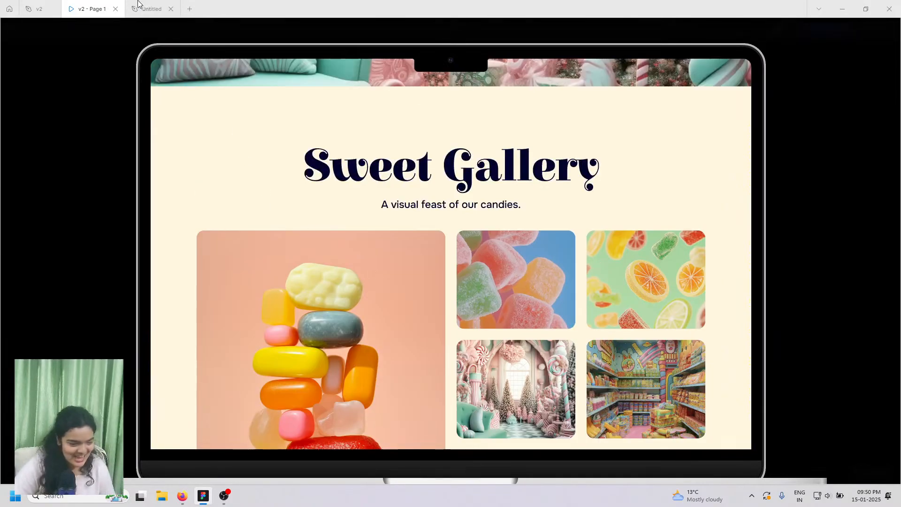
left_click(150, 8)
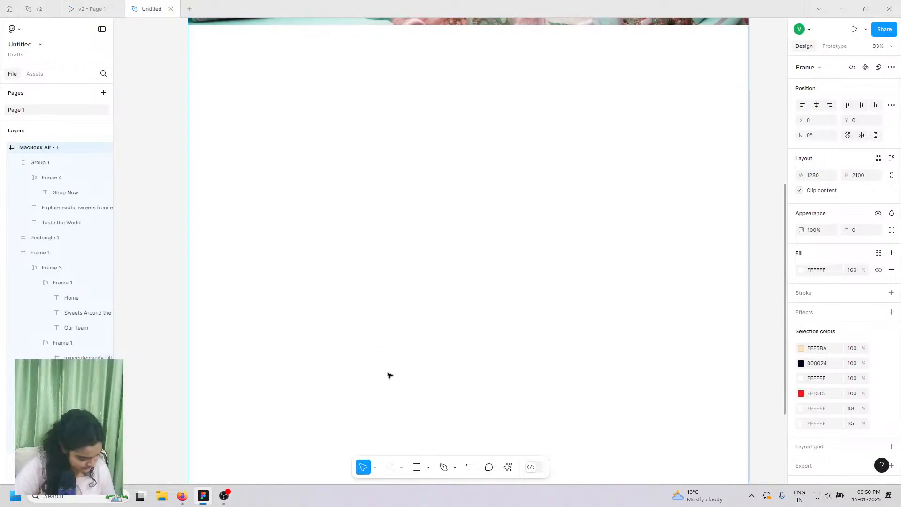
- Draw a 1280×1207 frame directly below the hero banner
scroll(380, 371, "down", 5)
scroll(393, 381, "down", 1)
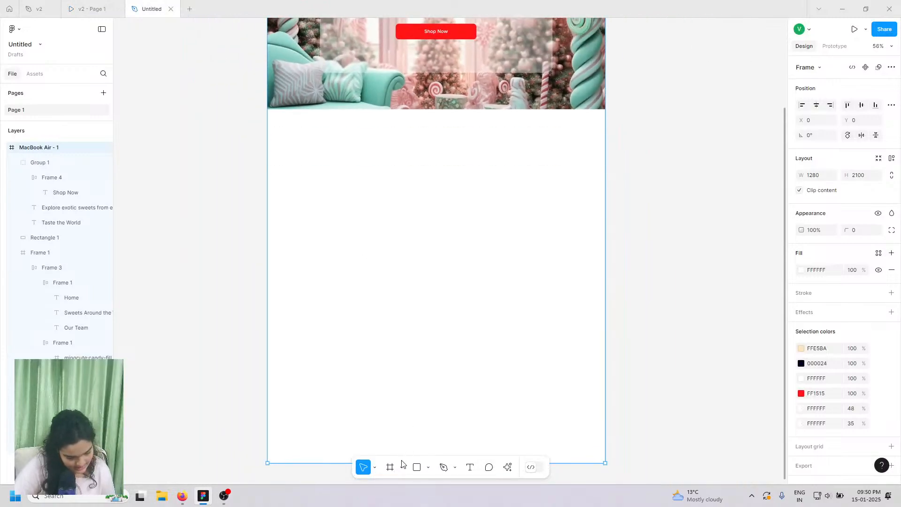
left_click(402, 468)
left_click(409, 421)
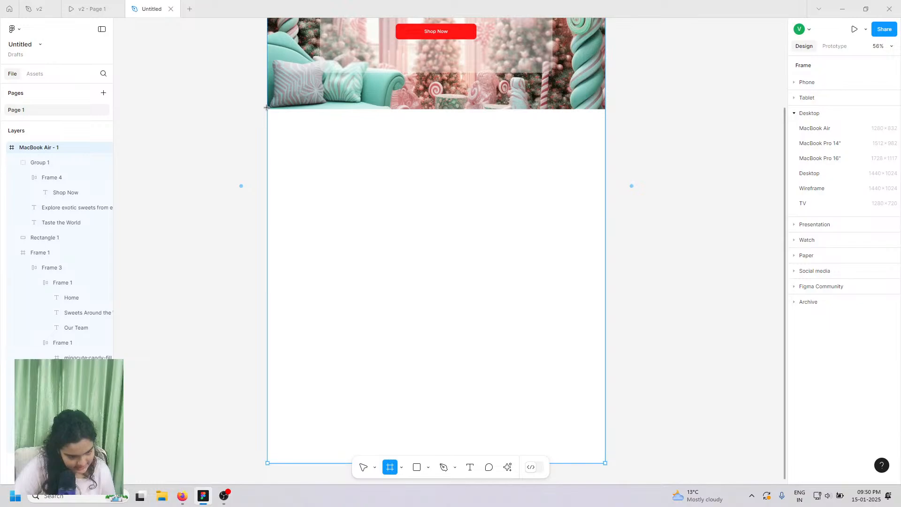
left_click_drag(272, 113, 606, 428)
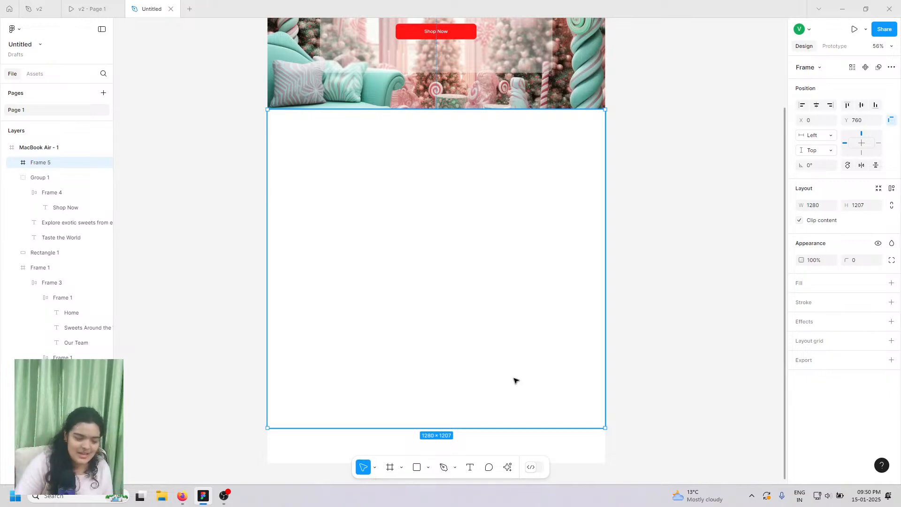
- Fill the new frame with cream FFE5BA
scroll(515, 380, "up", 5, "ctrl")
left_click(891, 283)
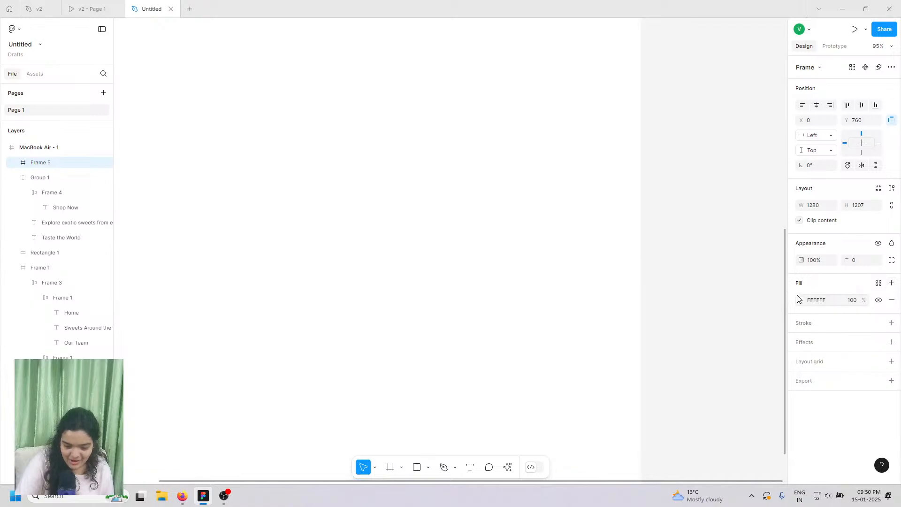
left_click(799, 300)
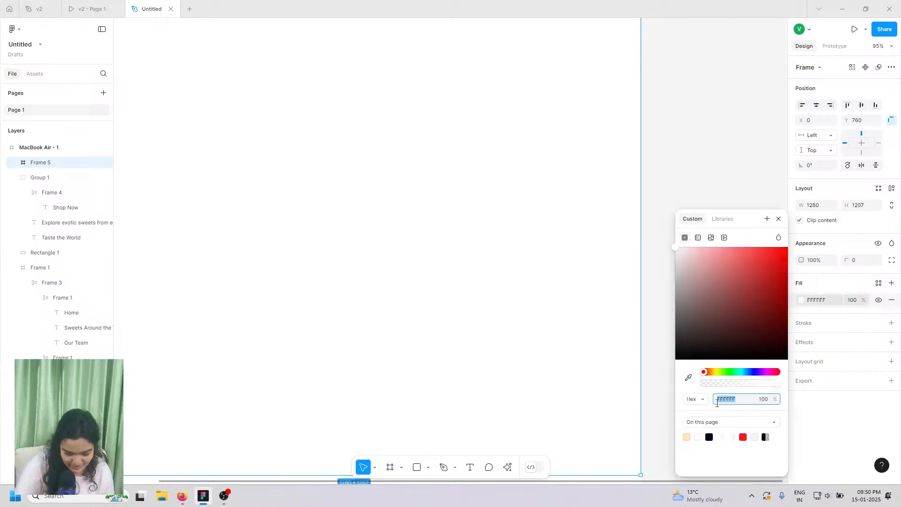
left_click(687, 437)
scroll(559, 313, "down", 5, "ctrl")
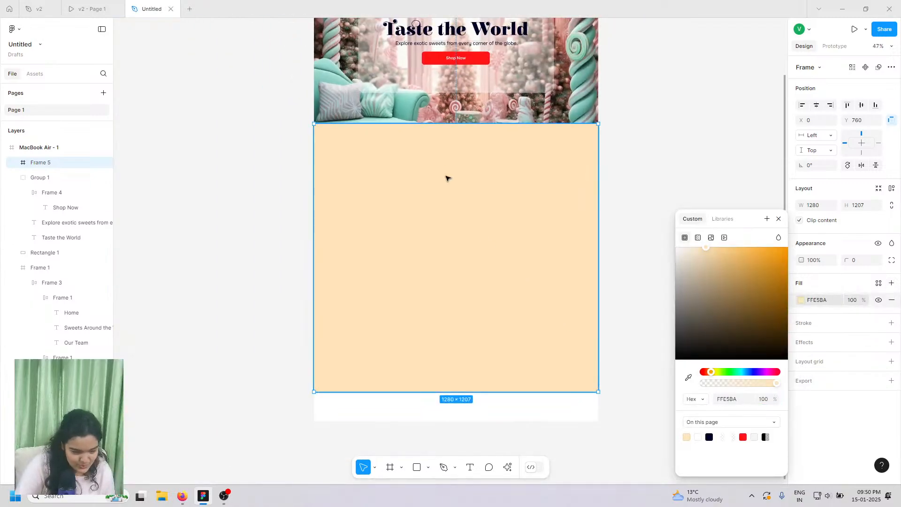
scroll(426, 241, "up", 5)
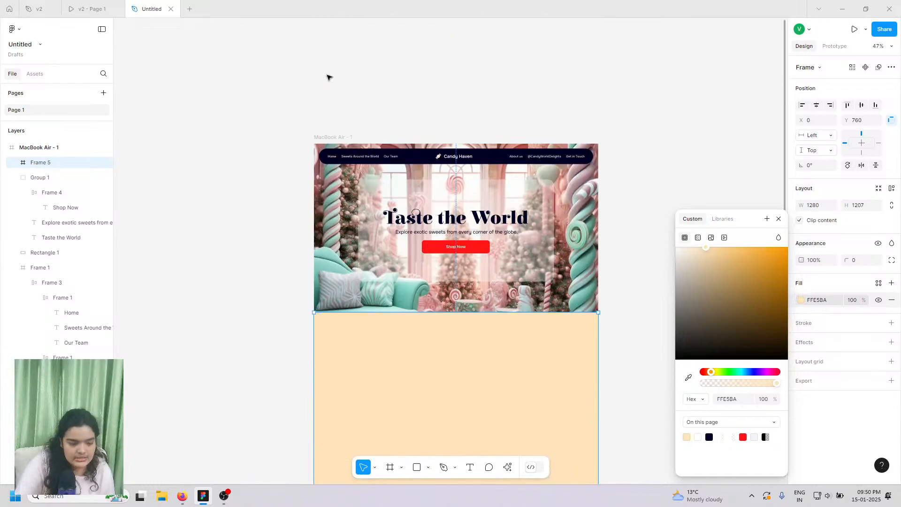
left_click(330, 134)
scroll(362, 281, "down", 6)
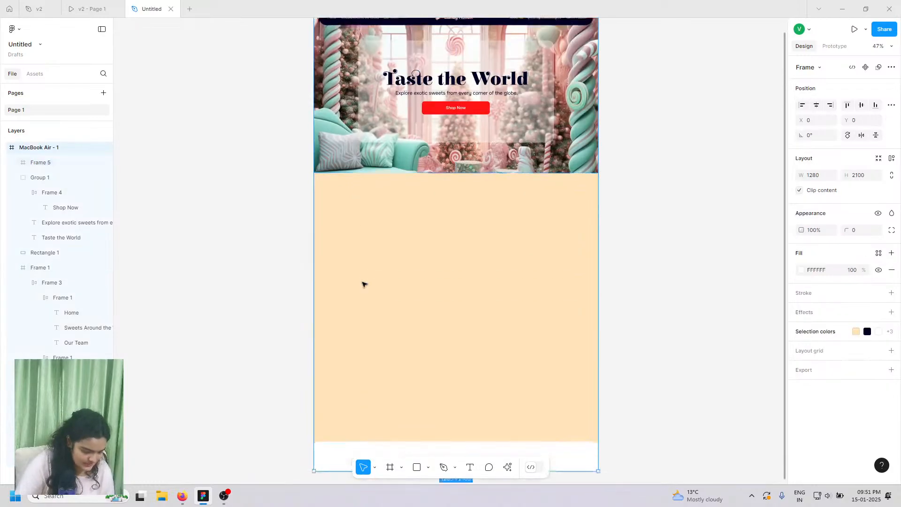
- Lengthen the MacBook Air page frame to 2950 px tall
scroll(374, 346, "down", 1)
left_click_drag(380, 325, 383, 477)
scroll(376, 329, "up", 1)
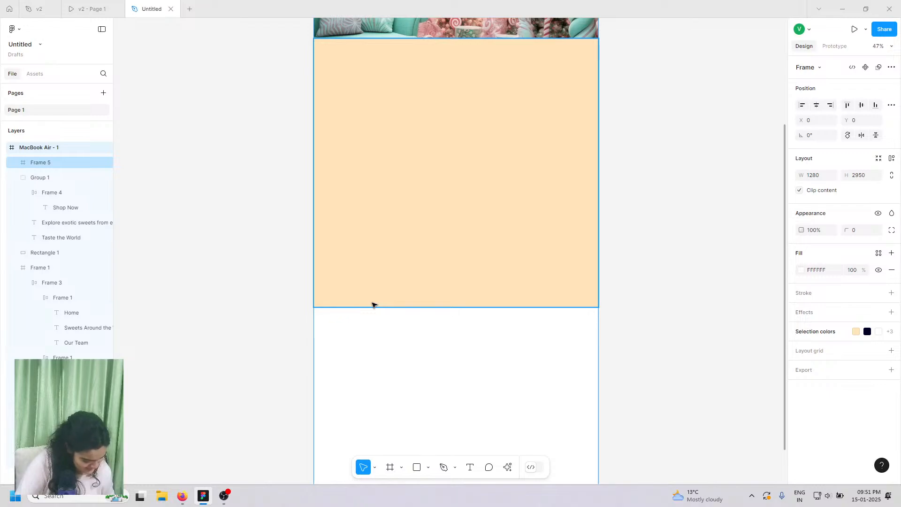
scroll(389, 263, "up", 2)
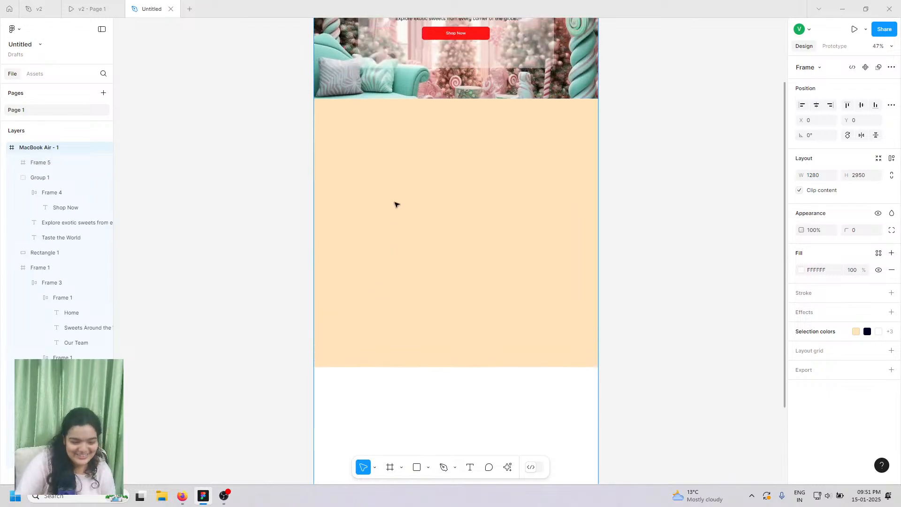
scroll(377, 155, "up", 3, "ctrl")
scroll(378, 157, "right", 1)
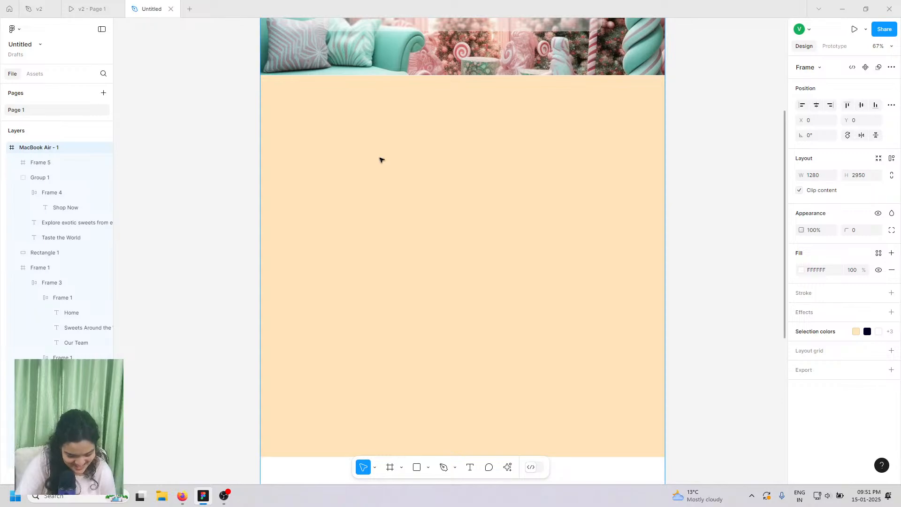
scroll(422, 263, "down", 1)
- Add a 'Sweet Gallery' text box in the peach section, comparing with the v2 prototype
left_click(470, 467)
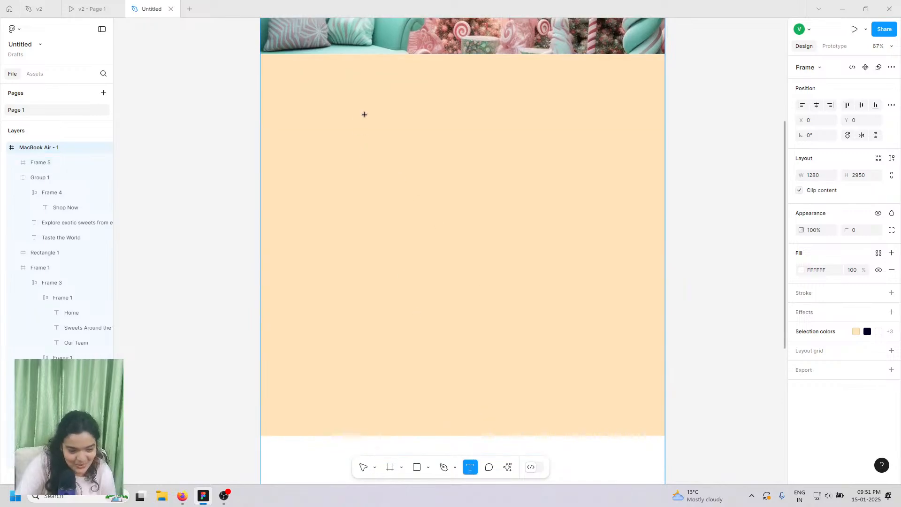
left_click(367, 114)
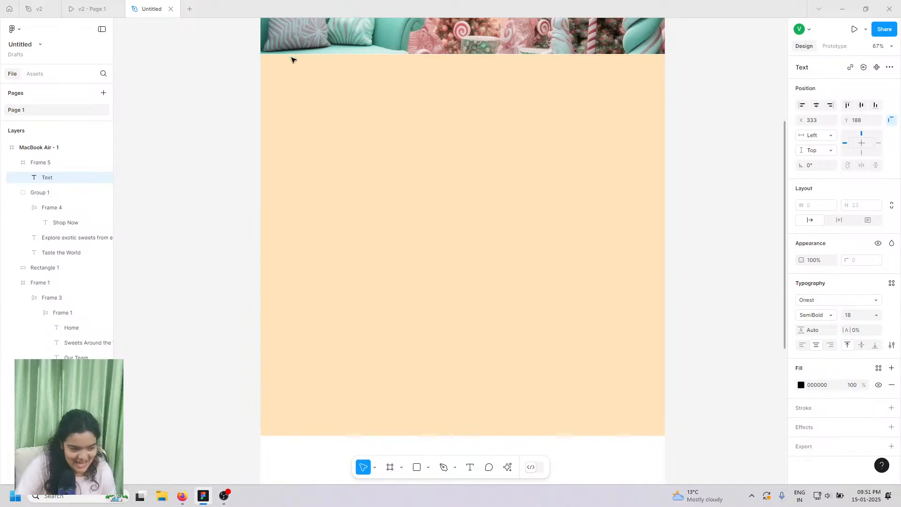
left_click(91, 8)
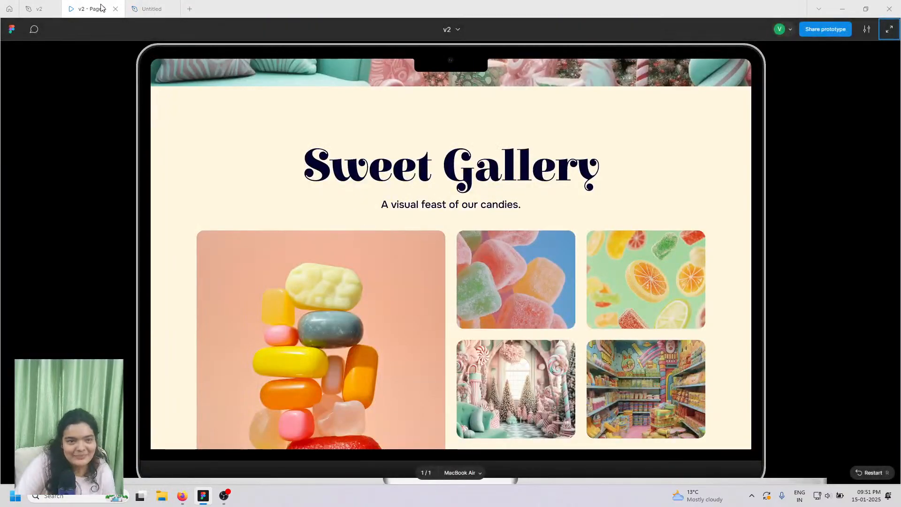
left_click(136, 6)
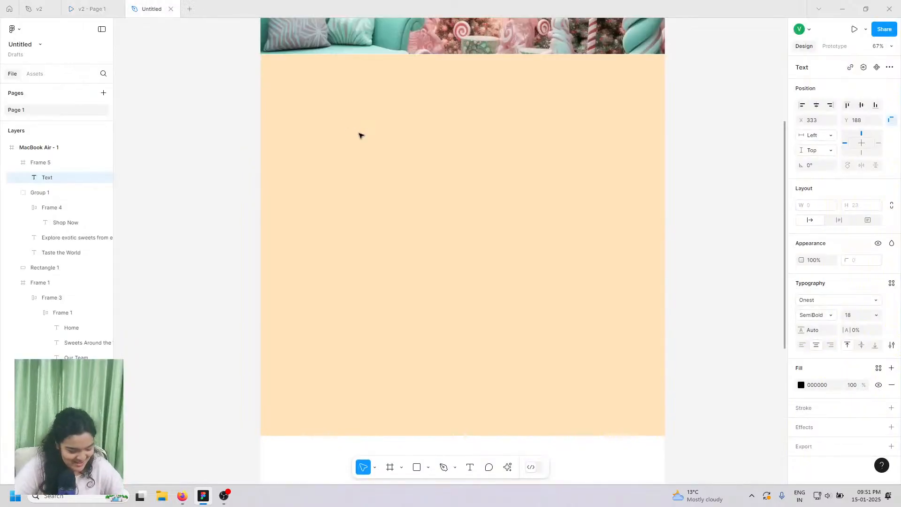
type("Sweet")
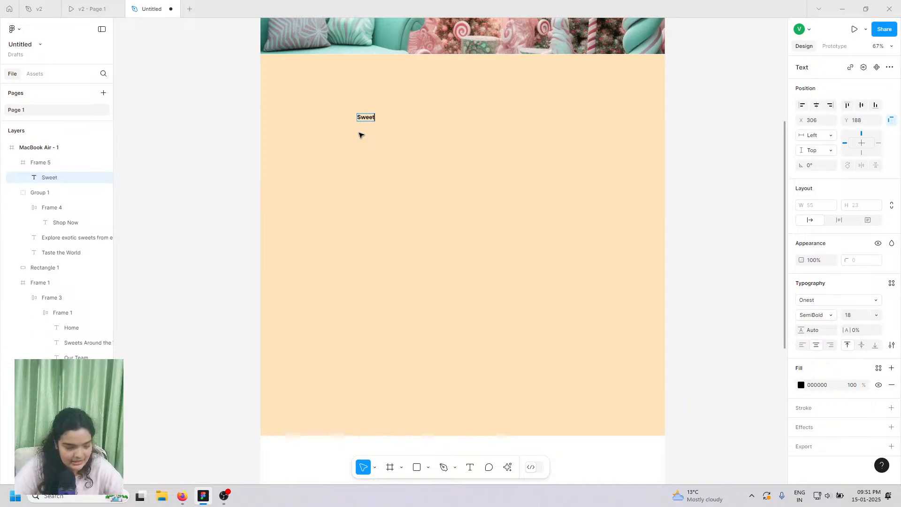
left_click(107, 6)
left_click(152, 4)
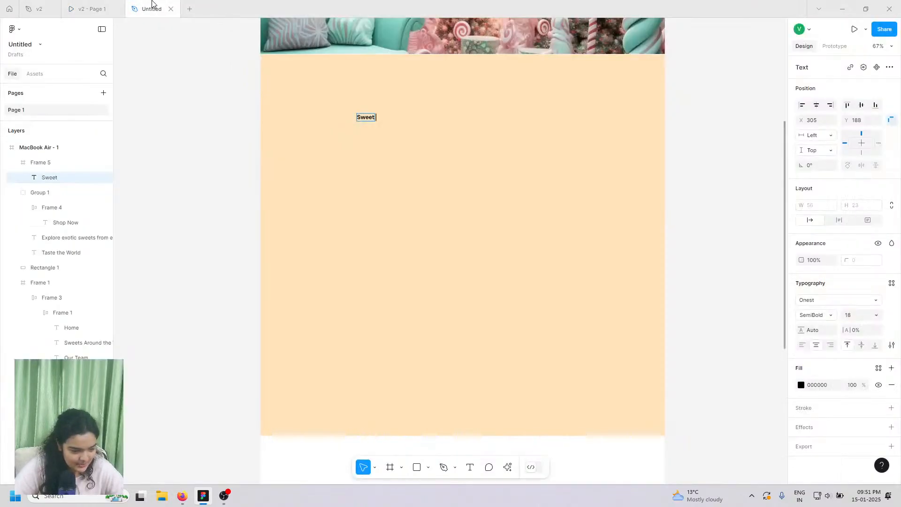
type("Gallery")
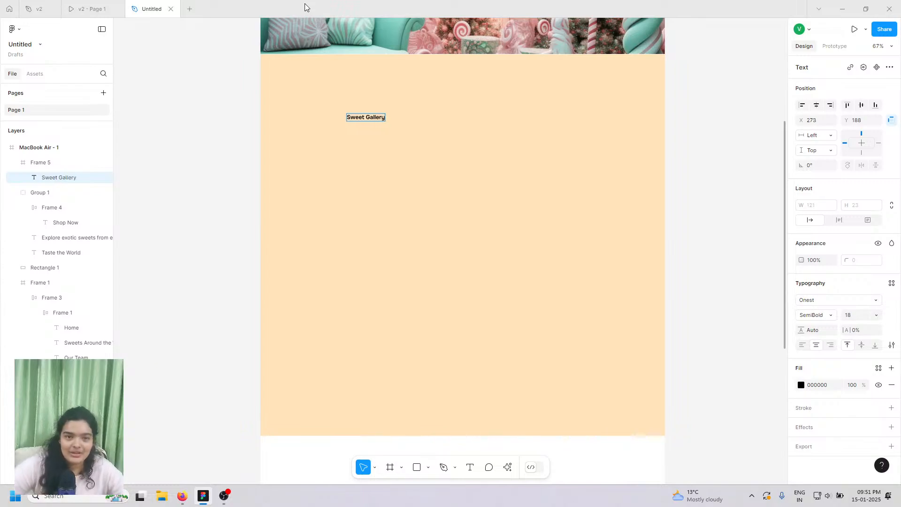
- Nudge the Sweet Gallery text up slightly and reselect it
scroll(357, 93, "right", 1)
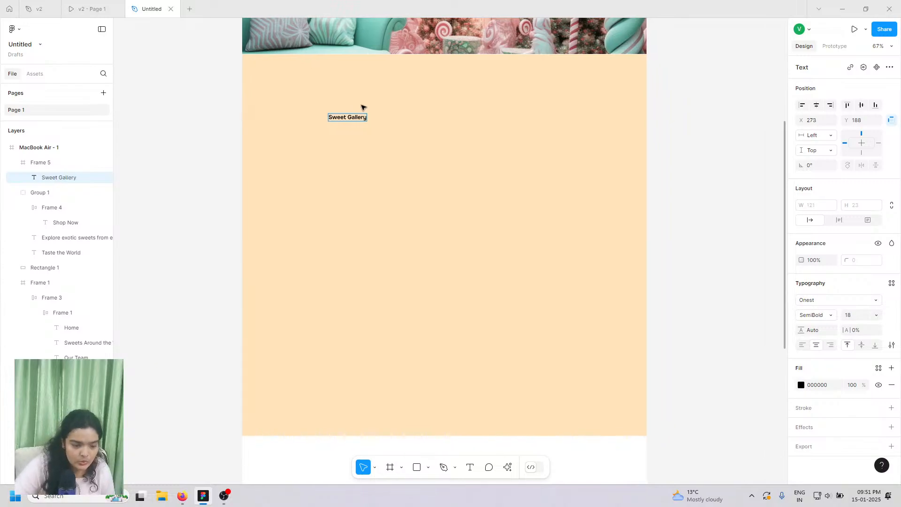
key("Escape")
key("Up")
key("Up")
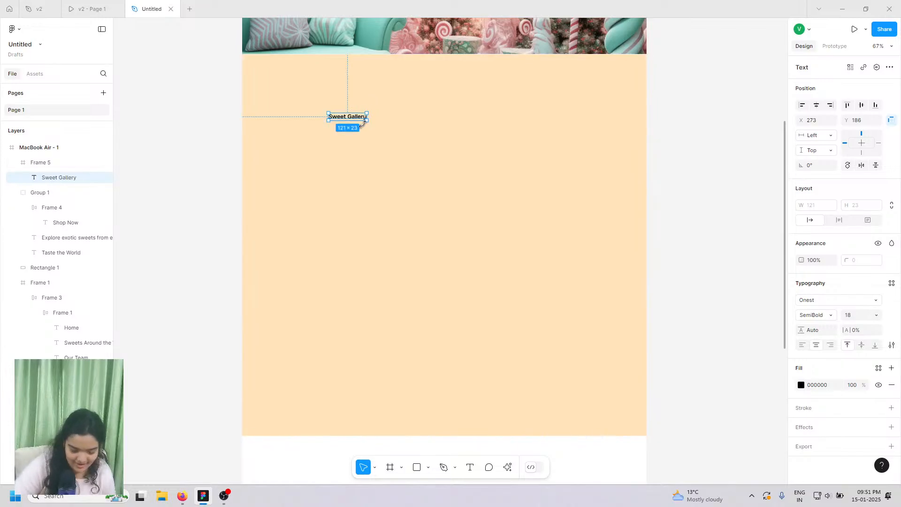
left_click(479, 101)
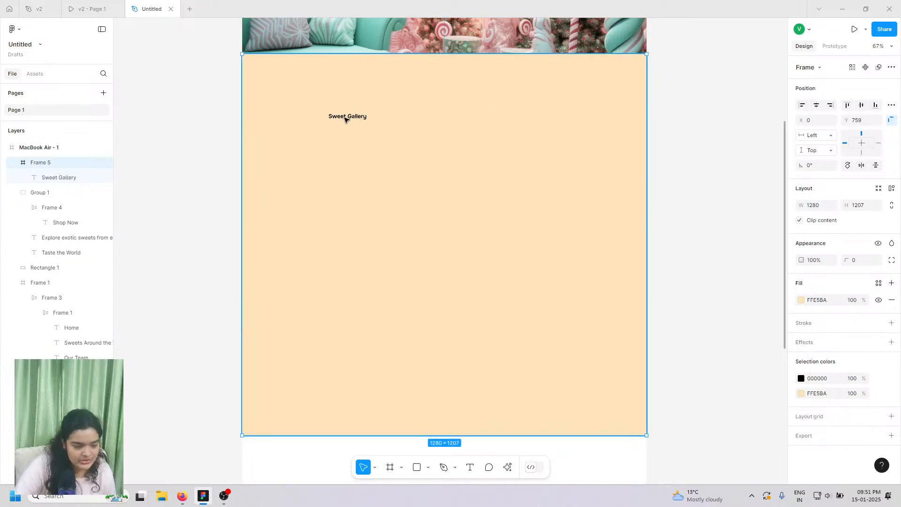
left_click(345, 120)
- Set the heading font to Elsie Swash Caps at size 96
left_click(857, 301)
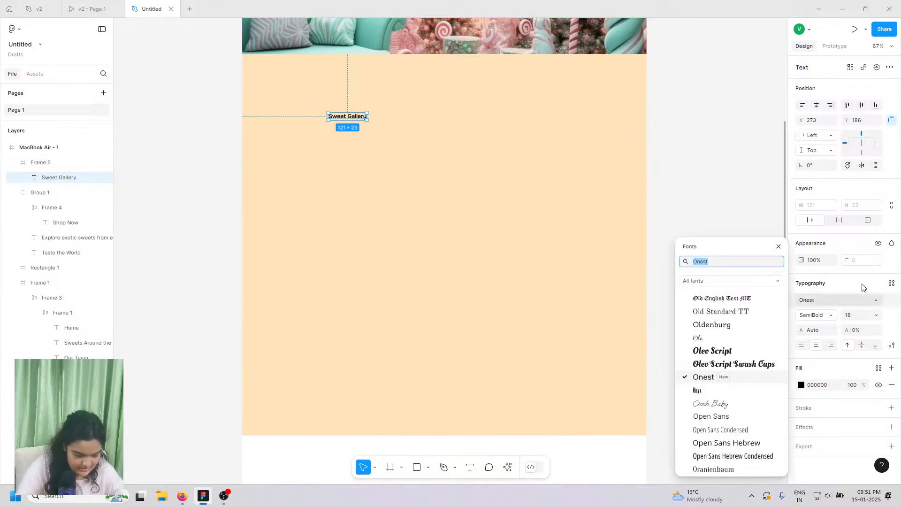
type("elsi")
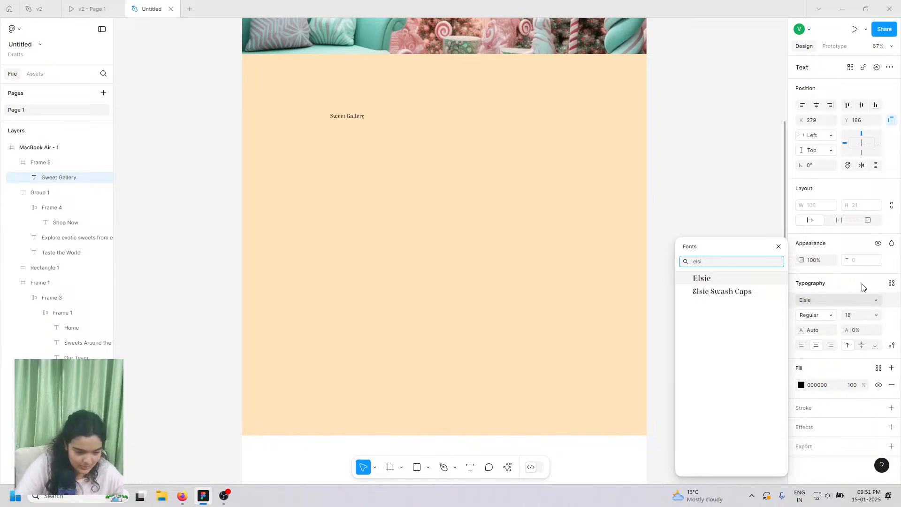
left_click(743, 292)
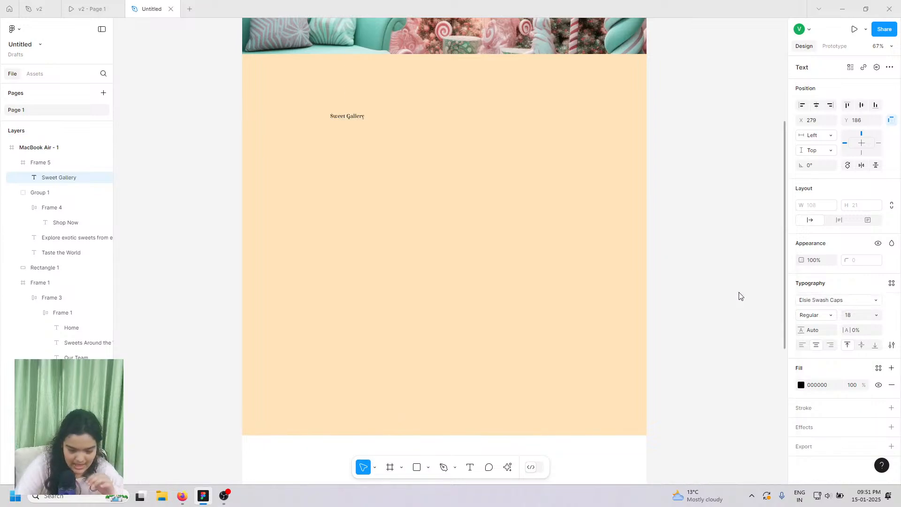
left_click(877, 318)
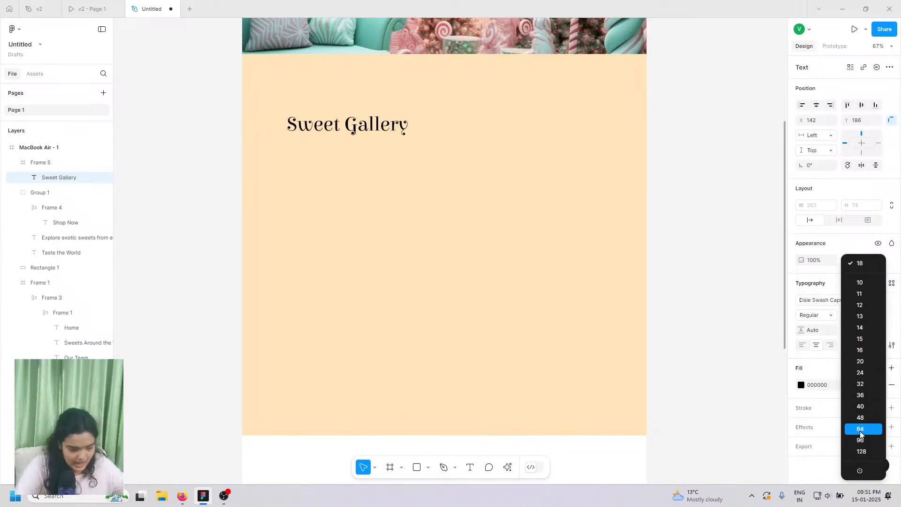
left_click(857, 443)
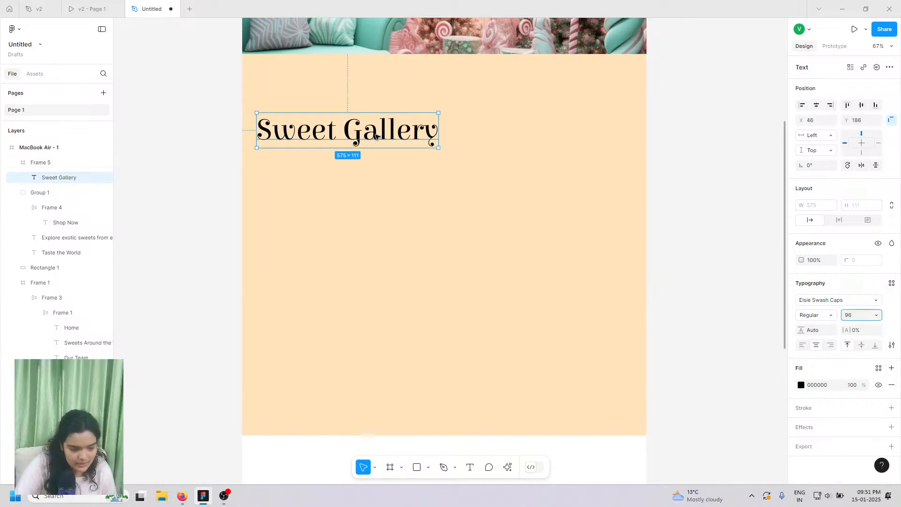
scroll(375, 136, "up", 2)
scroll(375, 137, "up", 1)
scroll(375, 136, "right", 1)
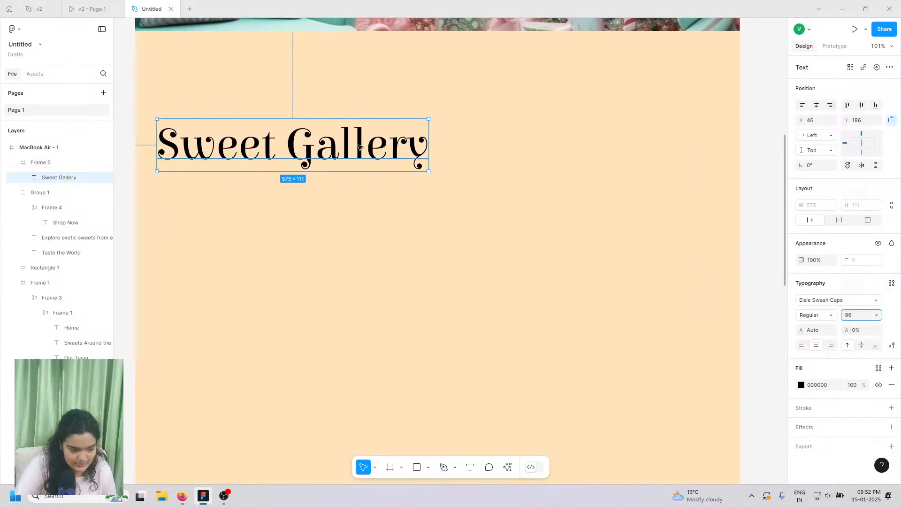
scroll(434, 147, "left", 1)
scroll(434, 146, "left", 1)
- Centre the heading horizontally, make it Black weight, and nudge it upward
left_click(817, 106)
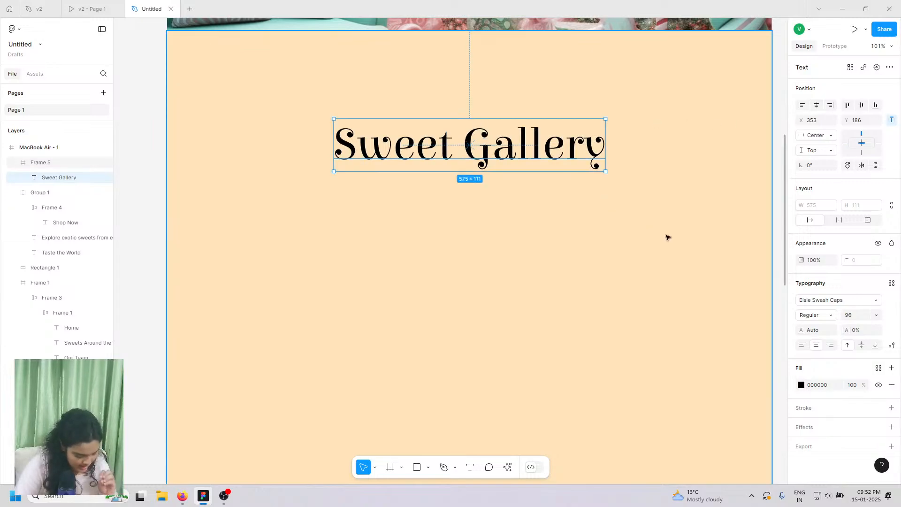
left_click(820, 317)
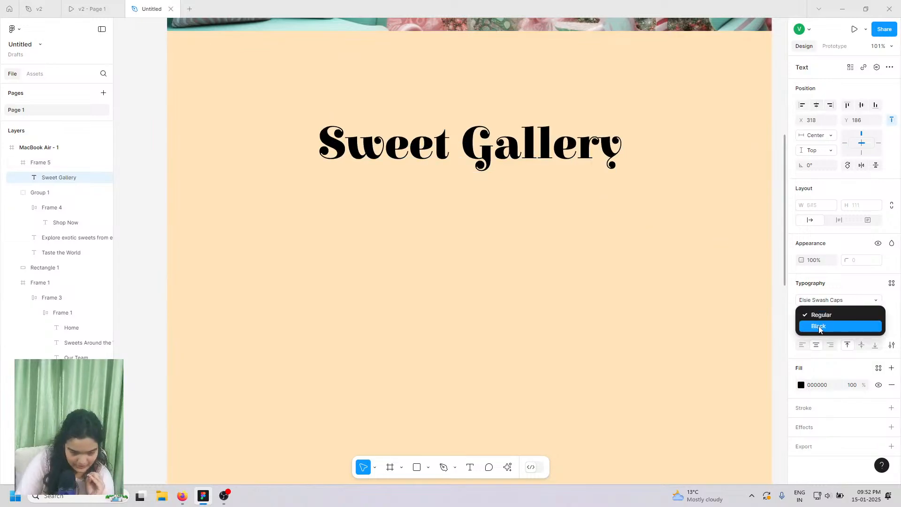
left_click(819, 326)
left_click_drag(491, 150, 490, 145)
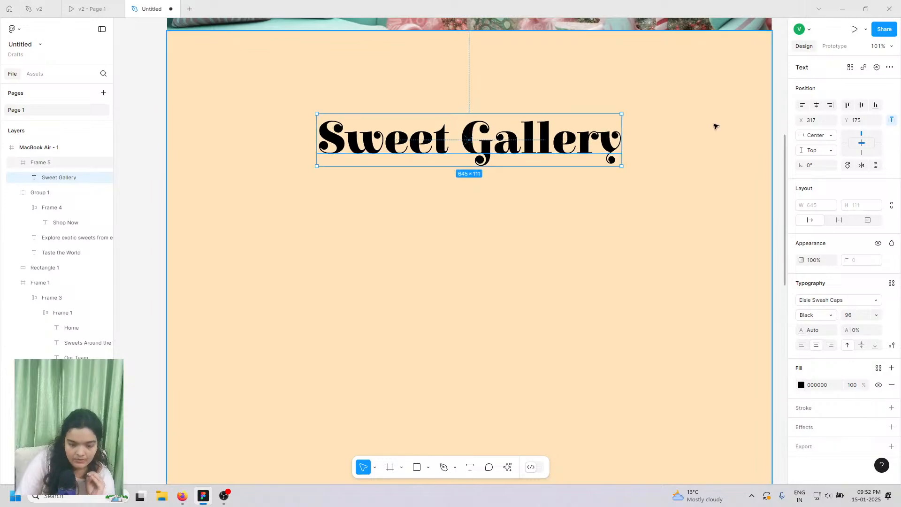
key("Up")
key("Up")
key("Up")
key("Up")
key("Up")
key("Up")
key("Up")
key("Up")
key("Up")
key("Up")
key("Up")
key("Up")
key("Up")
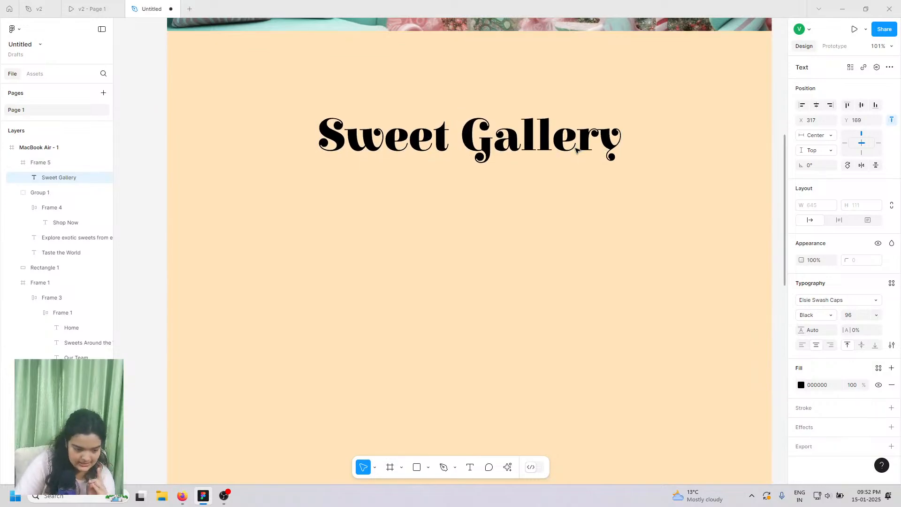
key("Up")
key("Up")
key("Up")
key("Up")
key("Up")
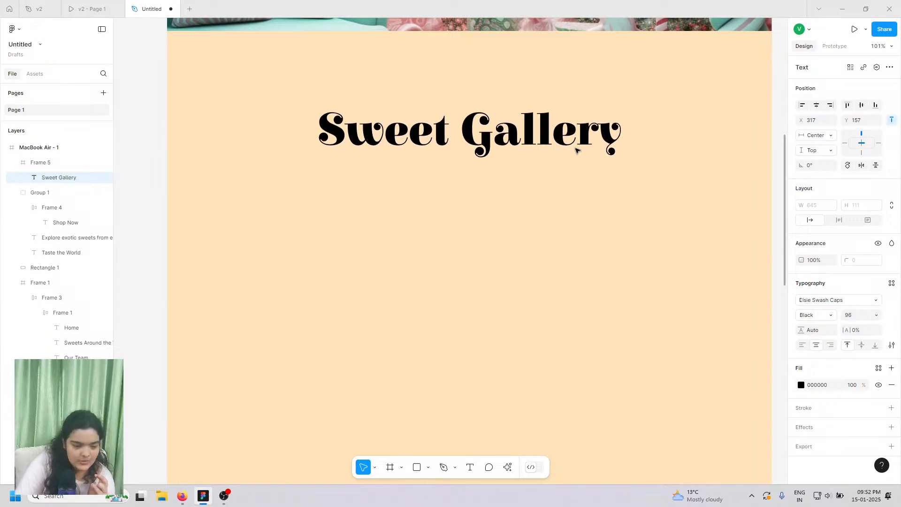
scroll(577, 150, "right", 2)
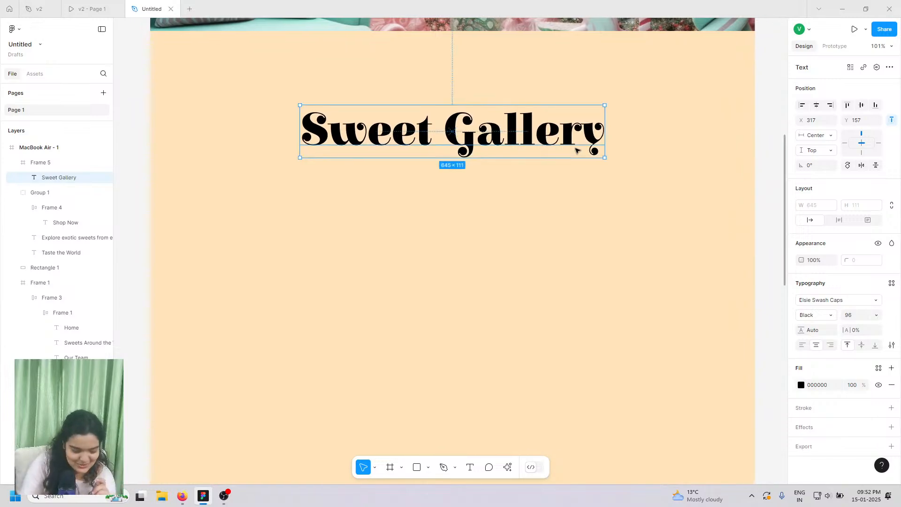
key("Down")
key("Down")
- Duplicate the Sweet Gallery heading and place the copy directly beneath the original
left_click(92, 5)
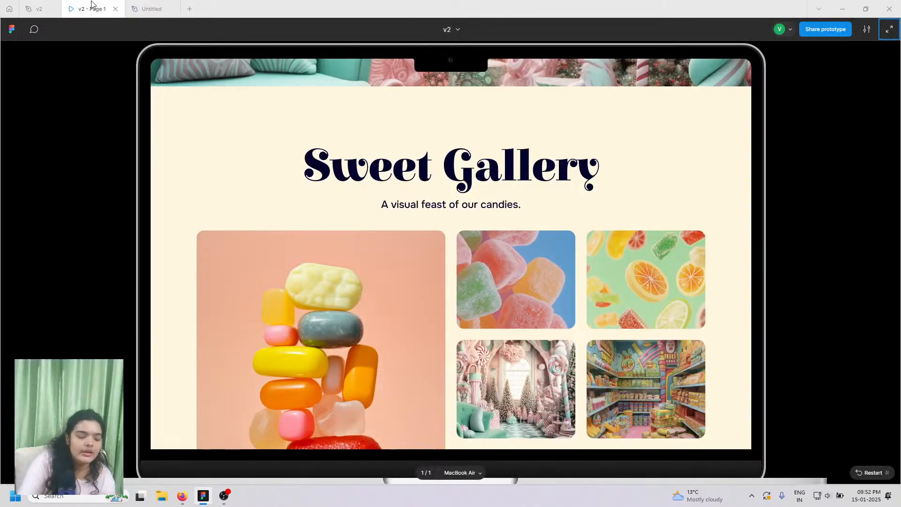
left_click(150, 8)
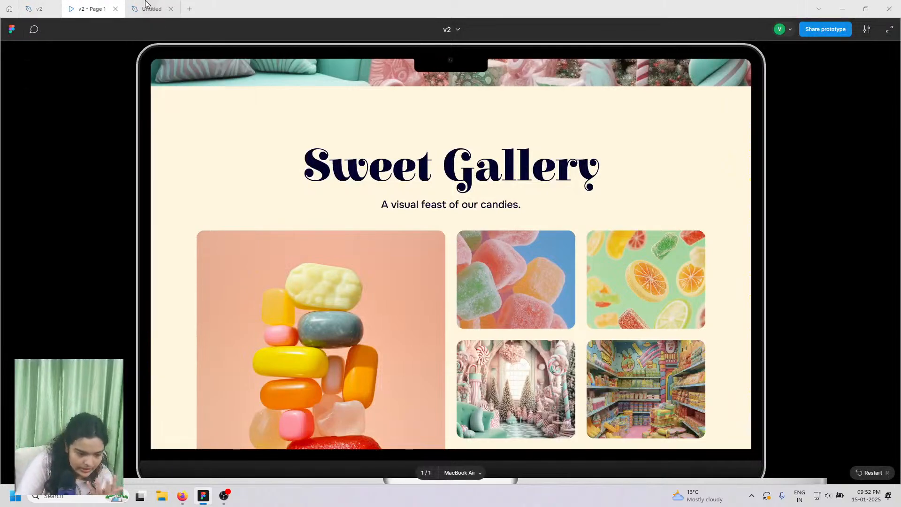
scroll(374, 139, "up", 4)
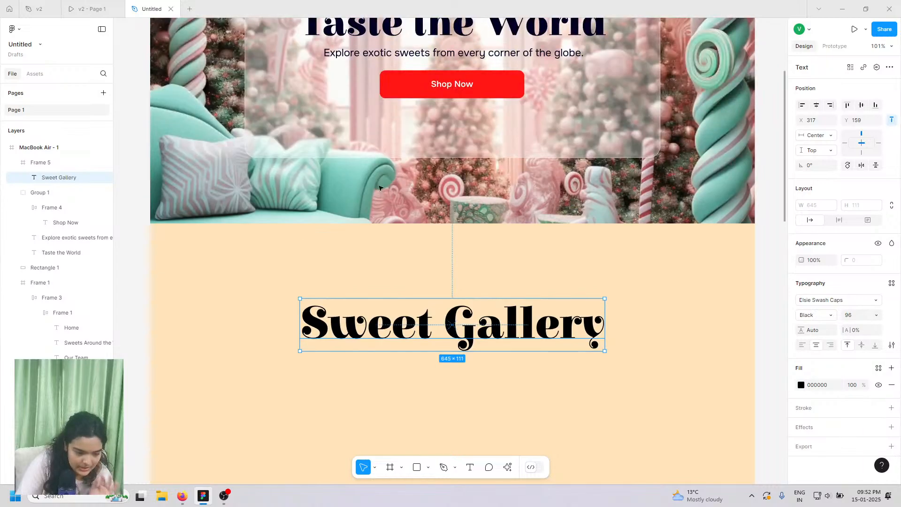
scroll(372, 244, "down", 5)
key("ctrl+d")
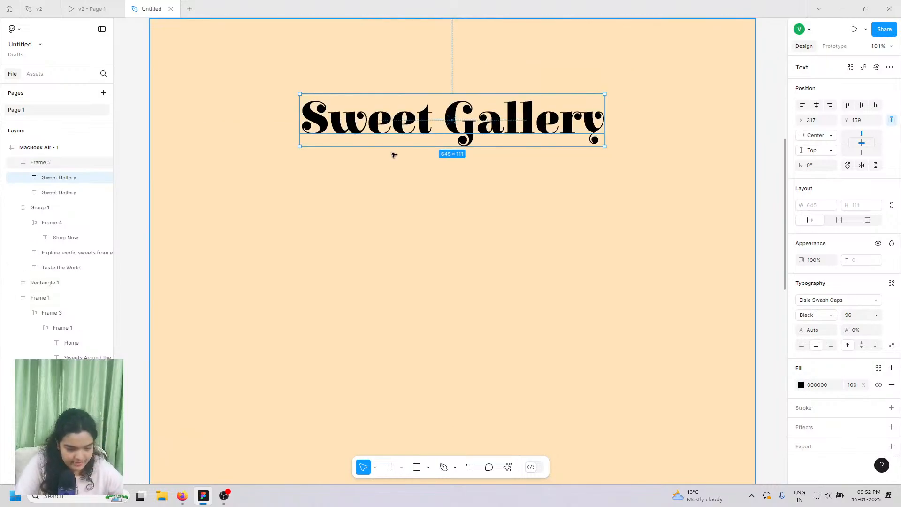
left_click_drag(400, 122, 400, 170)
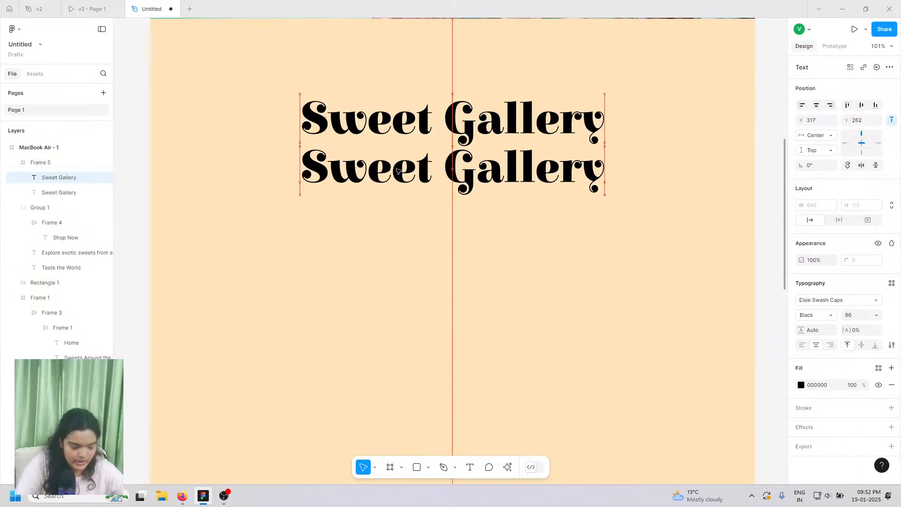
scroll(407, 177, "down", 2)
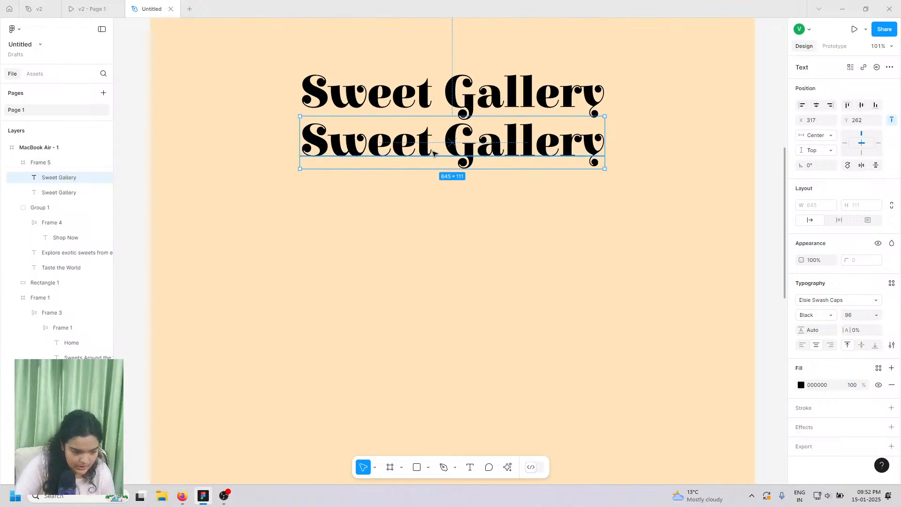
scroll(436, 155, "up", 2)
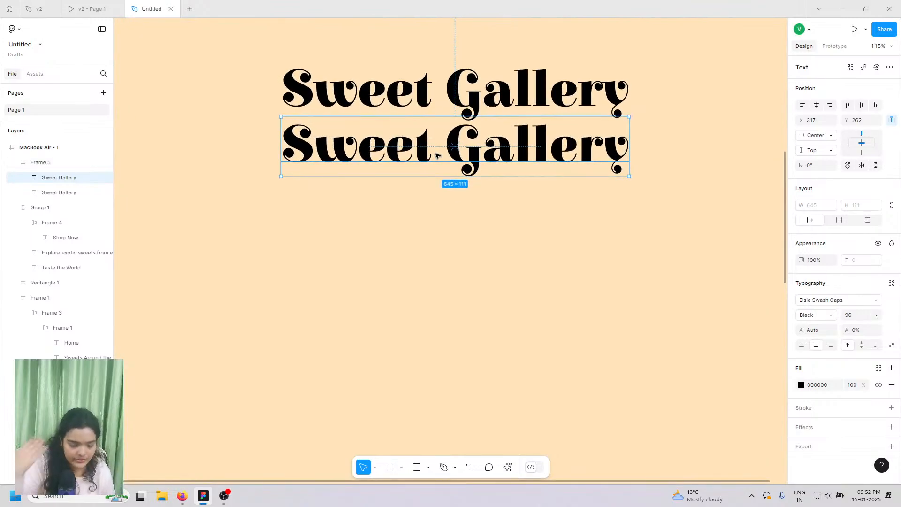
- Copy the subtitle text from the v2 reference design
left_click(90, 8)
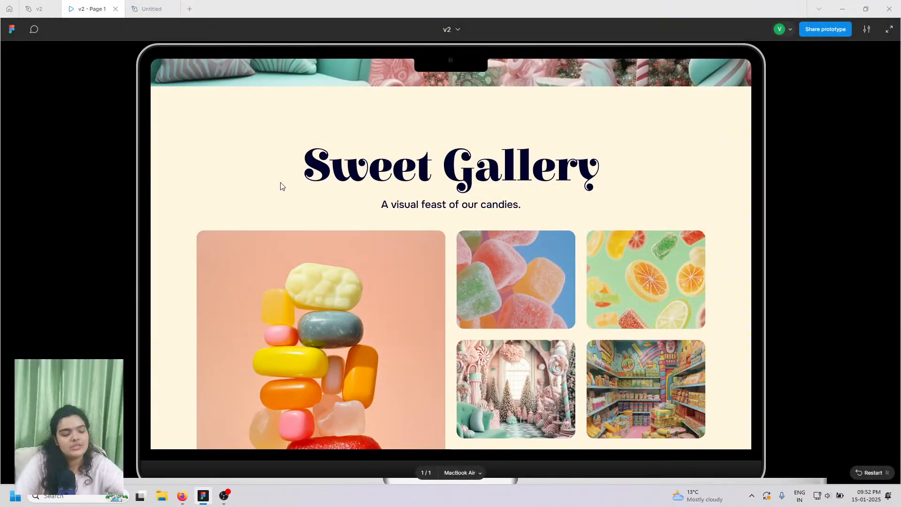
left_click(37, 8)
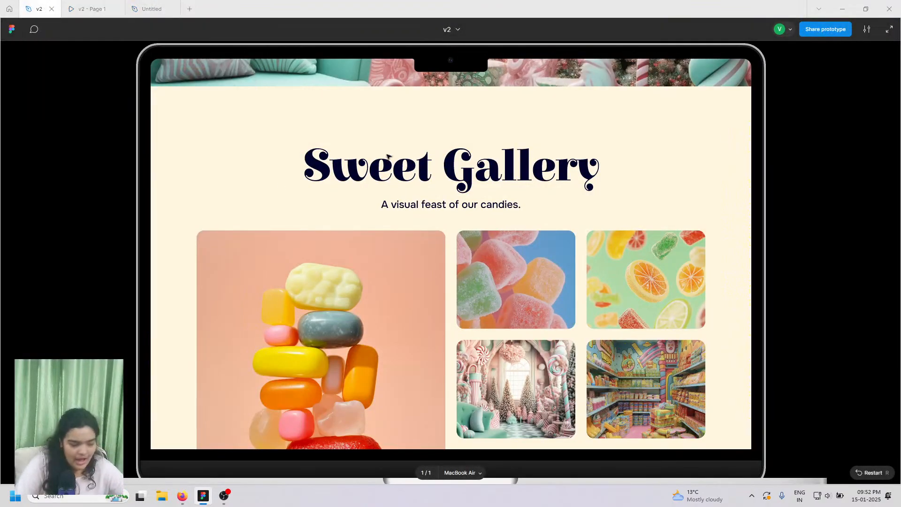
scroll(418, 285, "down", 3)
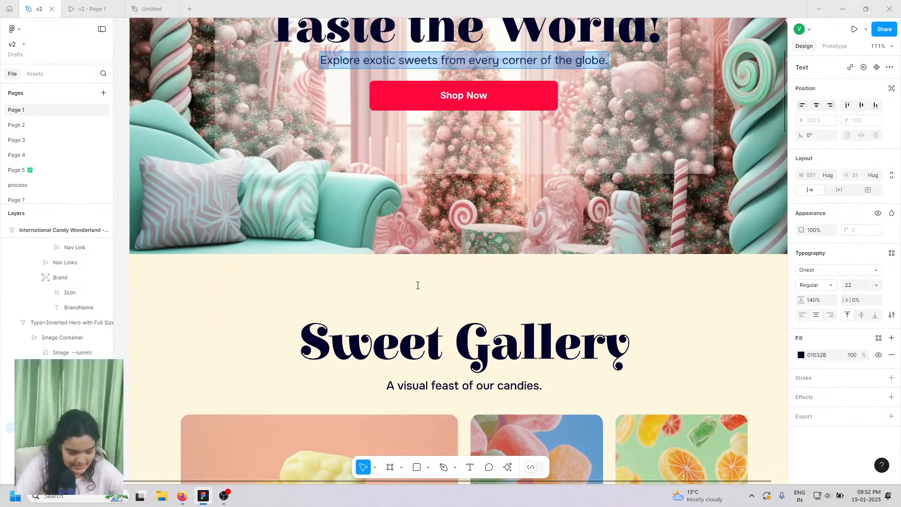
scroll(418, 285, "down", 4)
double_click(421, 257)
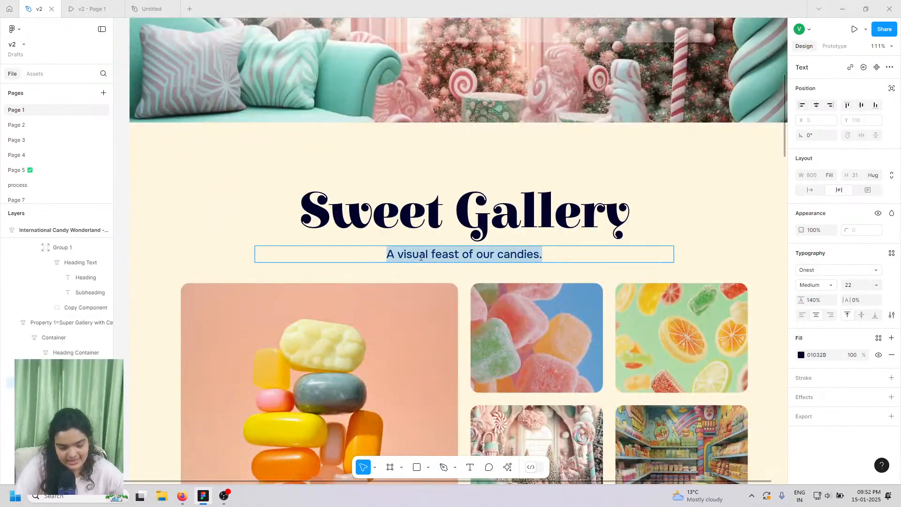
right_click(421, 257)
left_click(429, 265)
- Replace the duplicated heading's text with the subtitle 'A visual feast of our candies.'
left_click(152, 9)
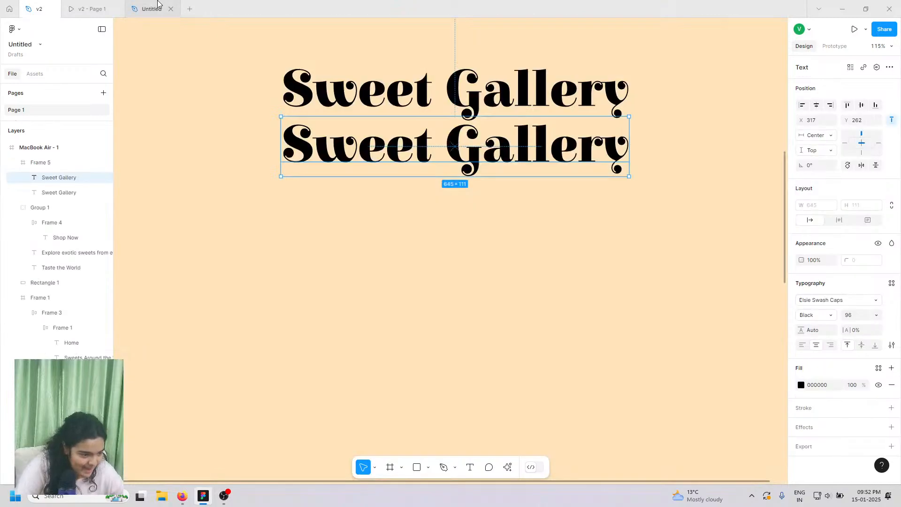
double_click(377, 140)
right_click(378, 143)
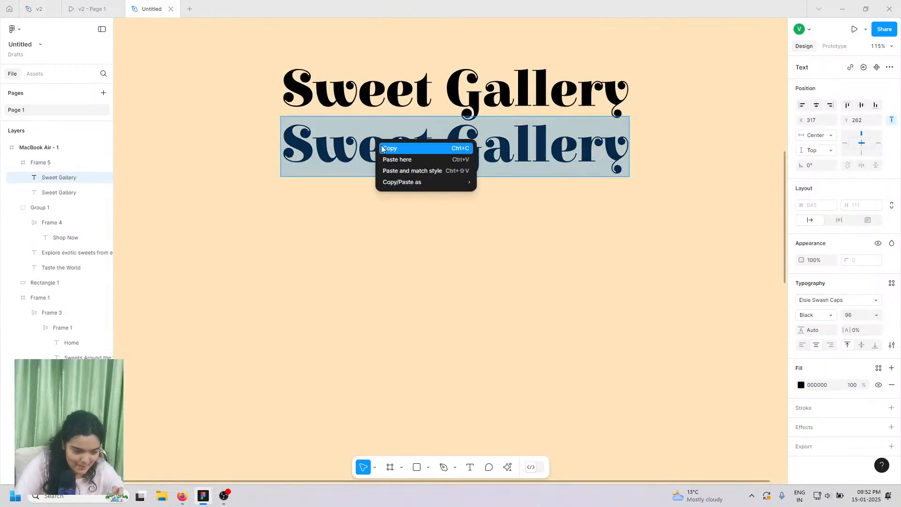
left_click(412, 171)
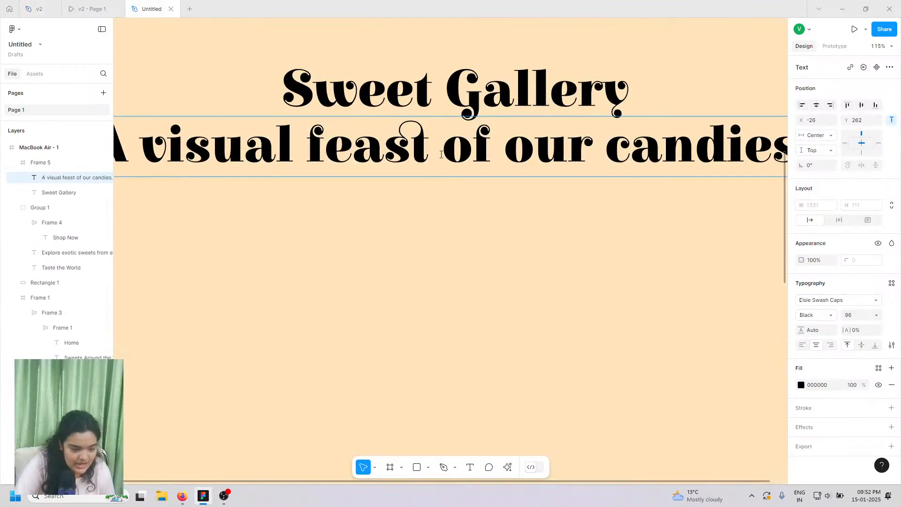
scroll(441, 154, "down", 5)
- Set the subtitle's font to Onest Regular
triple_click(414, 151)
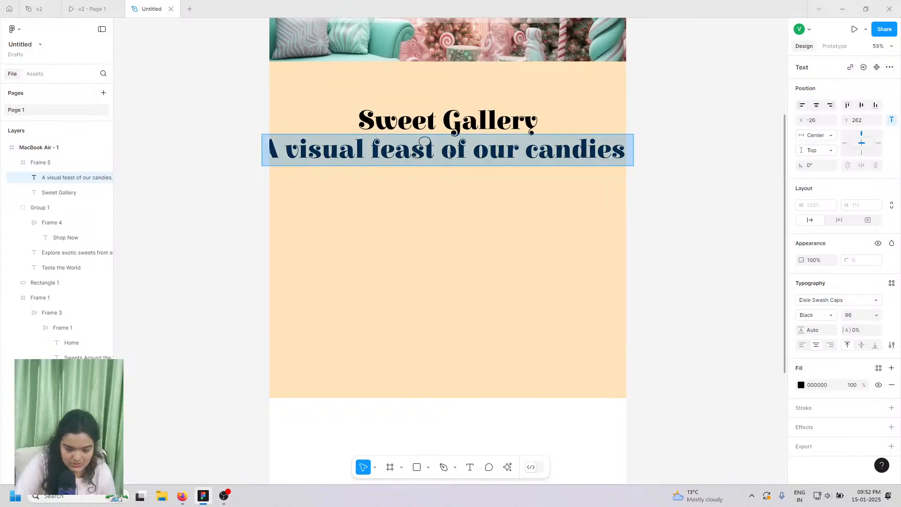
left_click(819, 305)
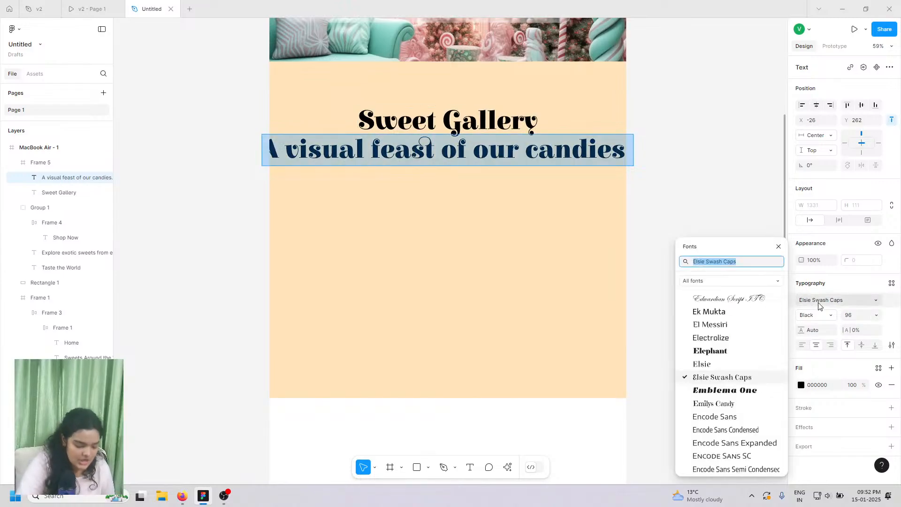
type("onest")
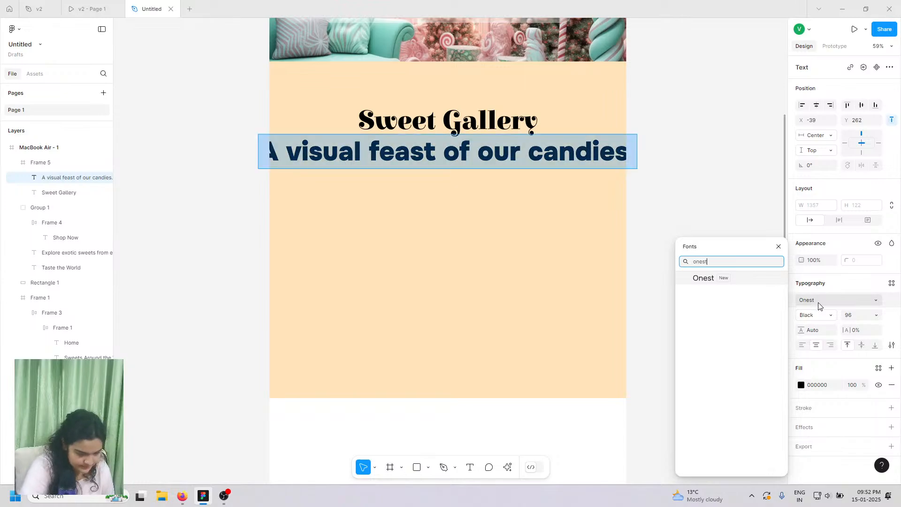
left_click(819, 305)
left_click(812, 315)
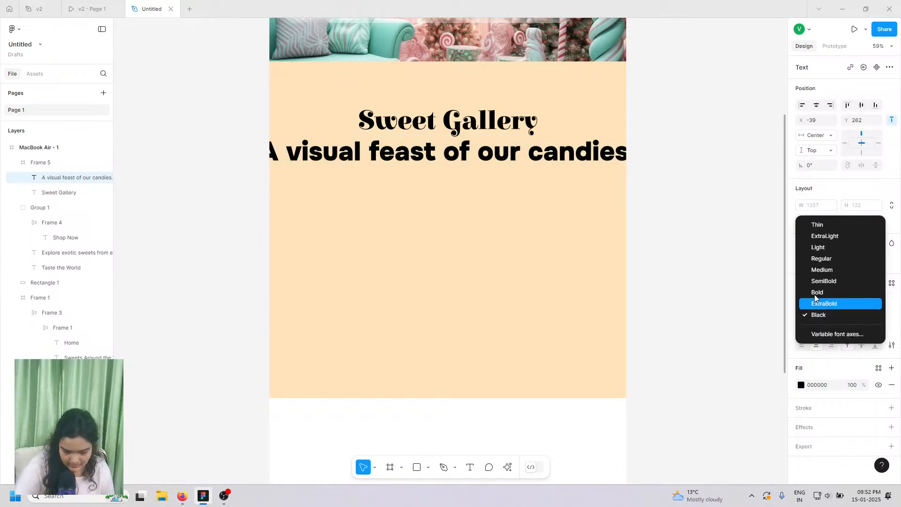
left_click(819, 257)
scroll(458, 182, "up", 5)
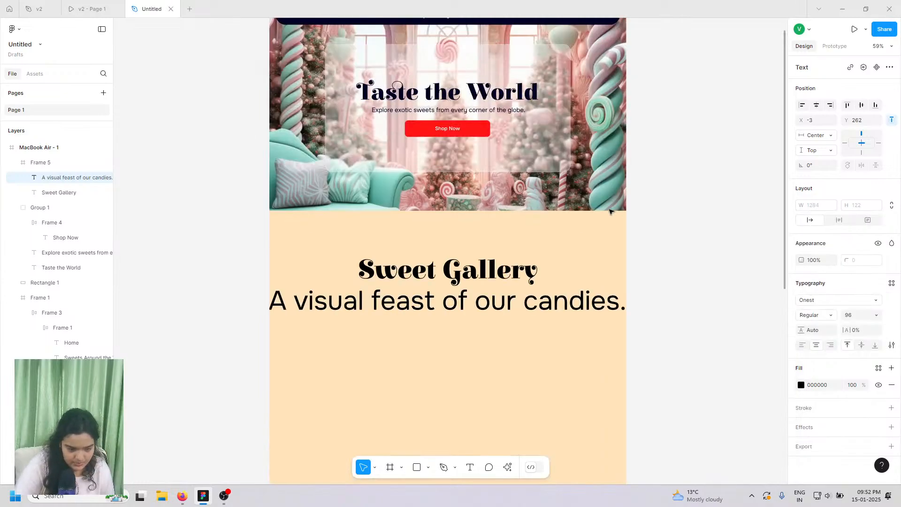
- Set the subtitle's font size to 22
key("Return")
left_click(465, 204)
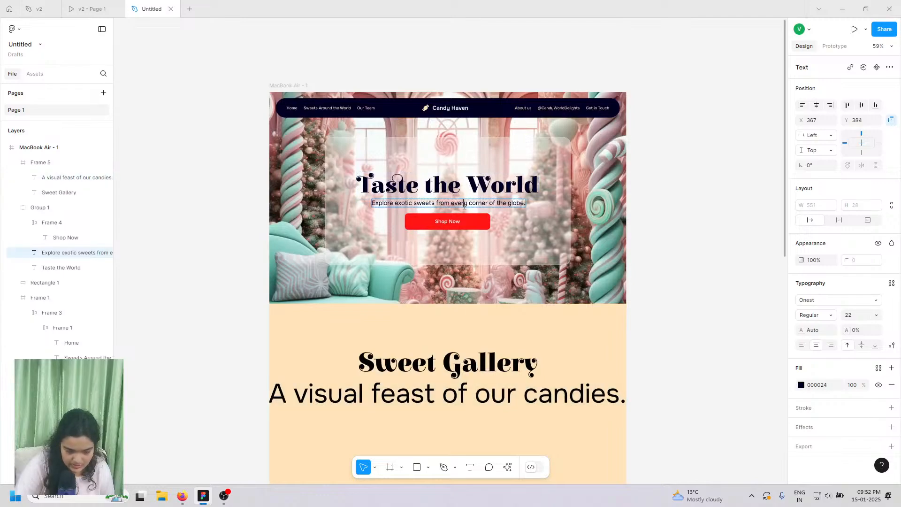
scroll(474, 375, "down", 1)
double_click(476, 371)
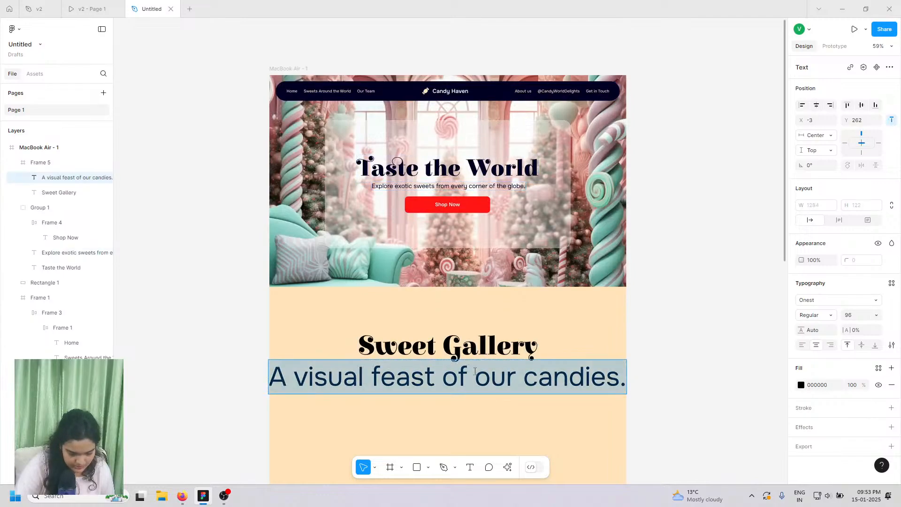
scroll(488, 376, "down", 3)
key("Escape")
scroll(484, 366, "down", 3)
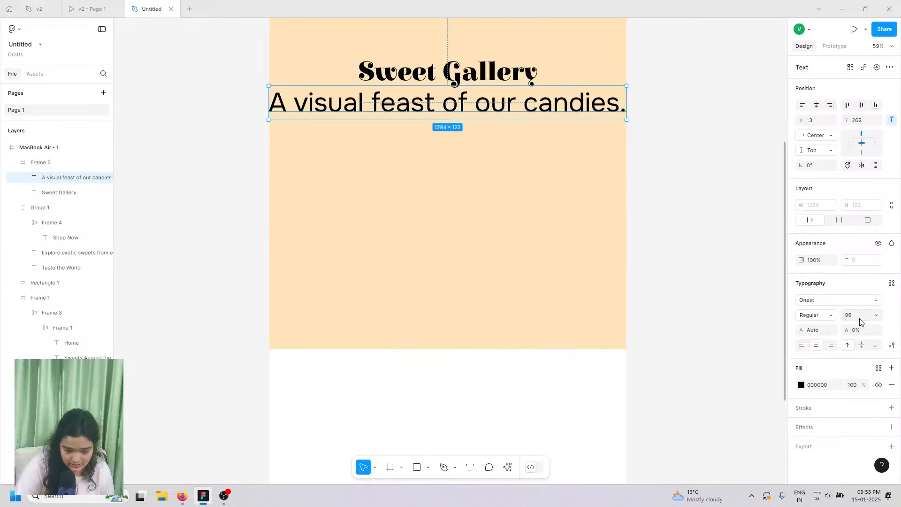
type("22")
key("Return")
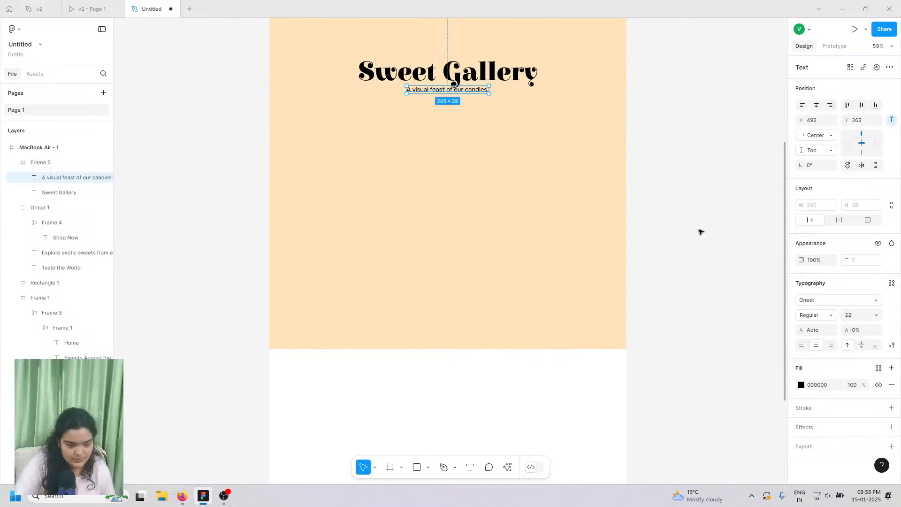
scroll(417, 80, "up", 5)
- Check the Taste the World hero heading's font size (84) for reference
scroll(417, 80, "up", 1, "ctrl")
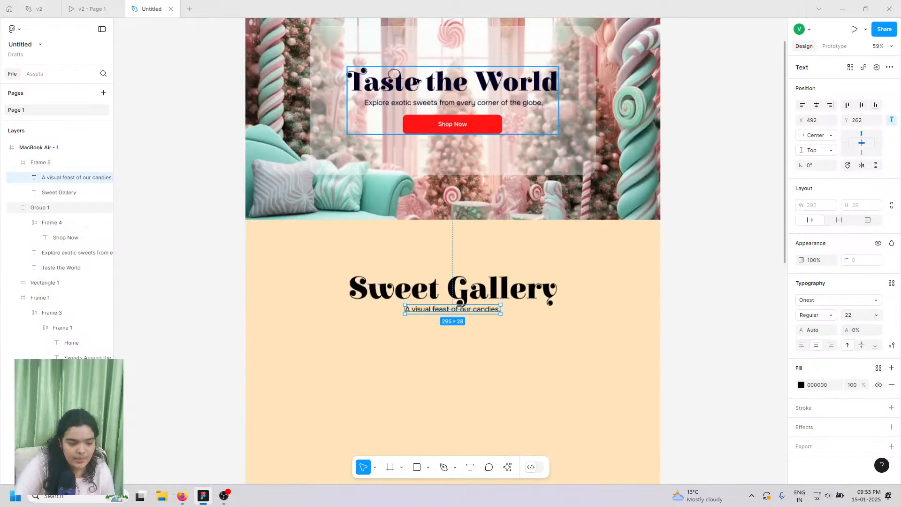
scroll(417, 80, "up", 5, "ctrl")
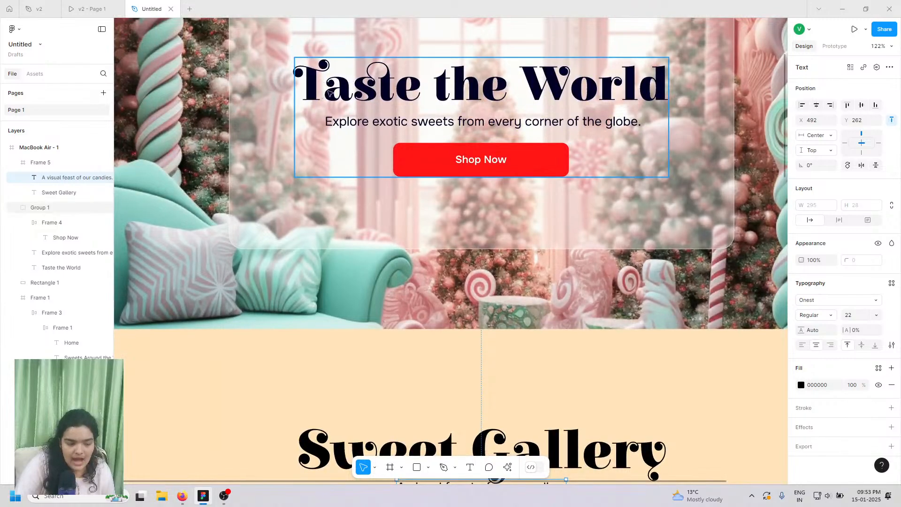
scroll(451, 371, "down", 3)
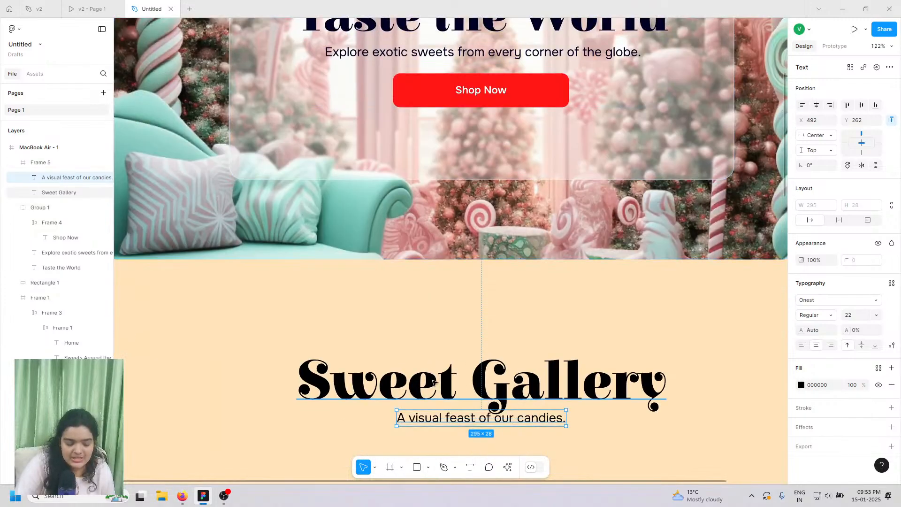
scroll(433, 383, "up", 4)
left_click(402, 116)
left_click(403, 116)
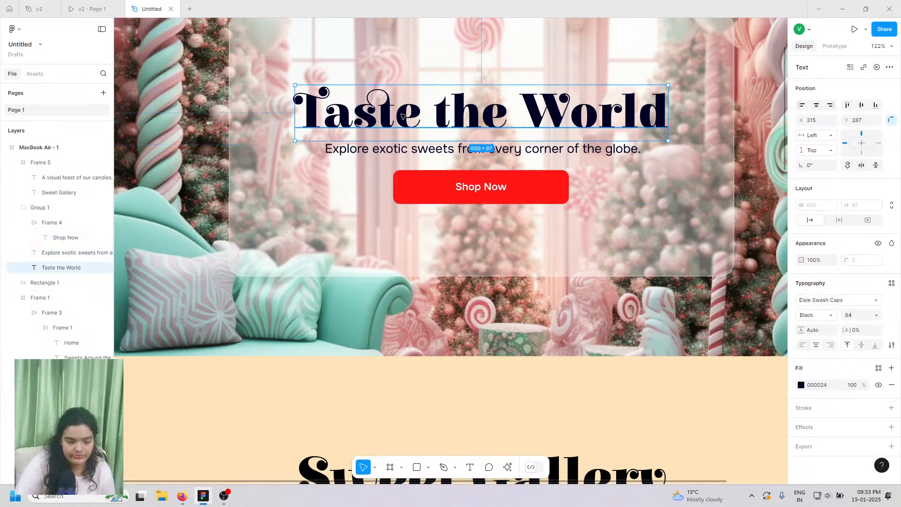
scroll(403, 116, "down", 5)
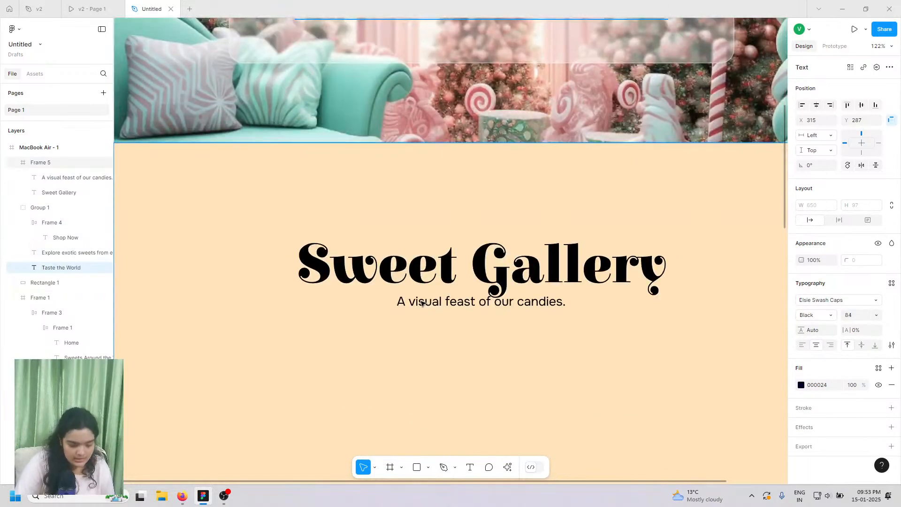
left_click(422, 303)
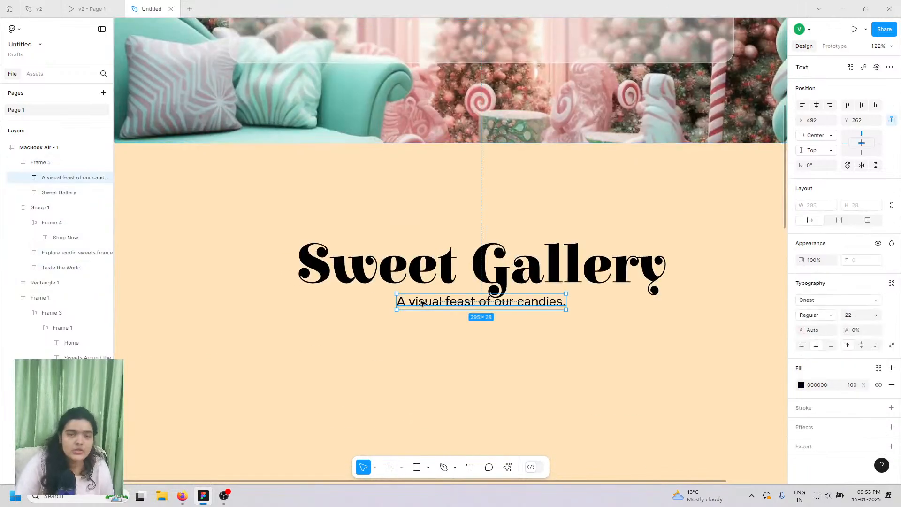
scroll(422, 304, "up", 6)
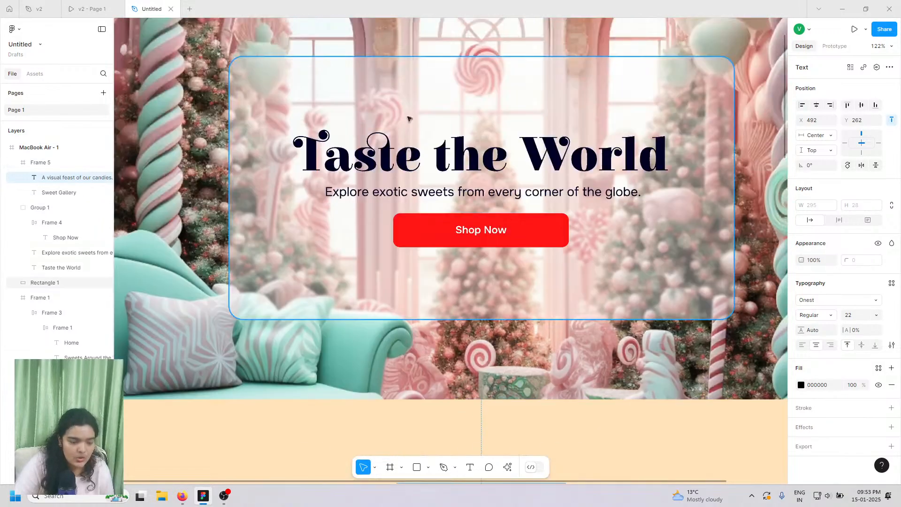
left_click(384, 161)
left_click(384, 161)
scroll(426, 289, "down", 5)
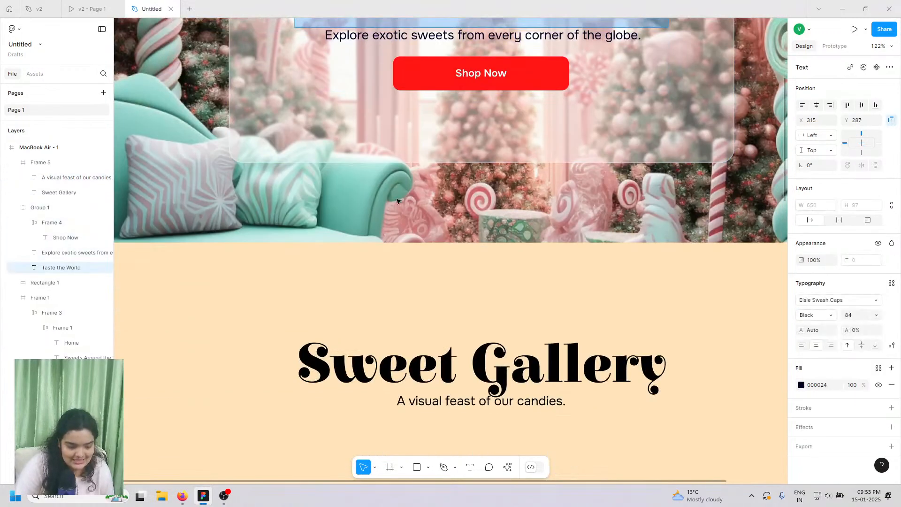
scroll(426, 289, "up", 8)
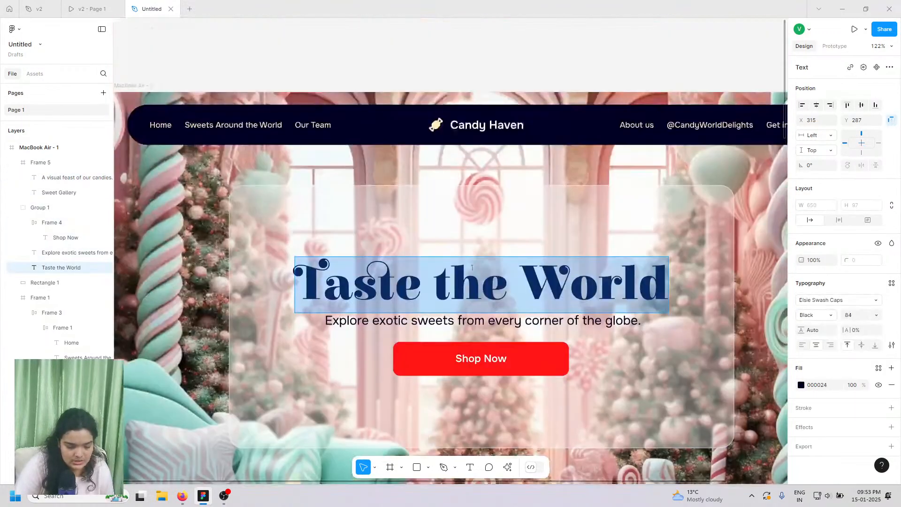
- Try size 96 on Taste the World, then undo it back to 84
left_click(857, 318)
type("96")
key("Return")
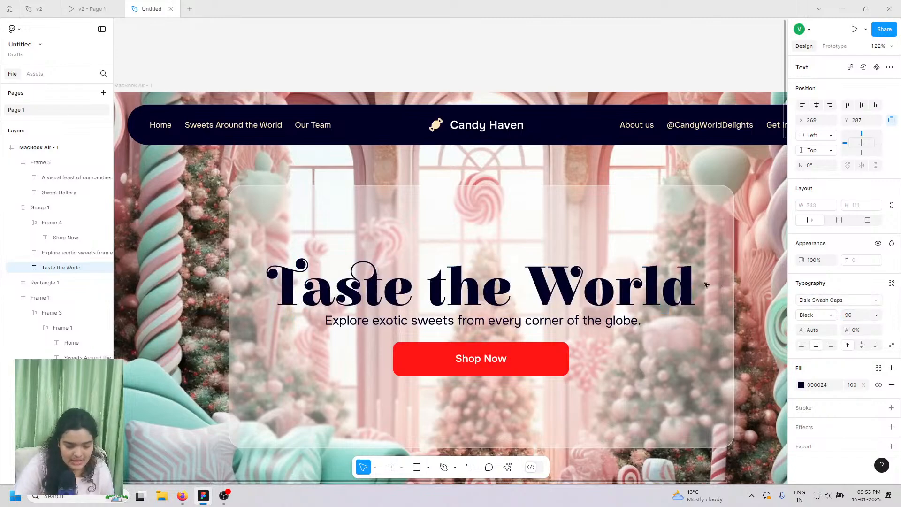
double_click(649, 294)
key("ctrl+z")
scroll(608, 331, "down", 8)
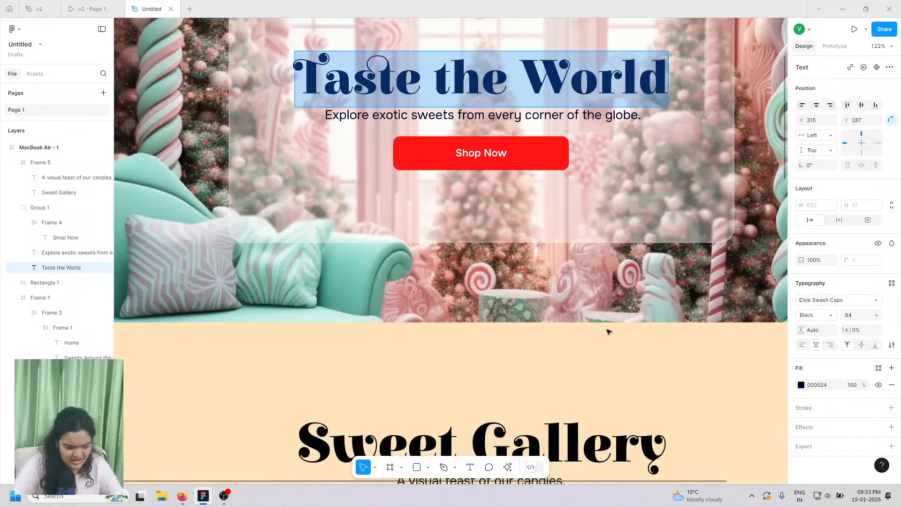
- Set the Sweet Gallery heading's font size to 84
double_click(573, 289)
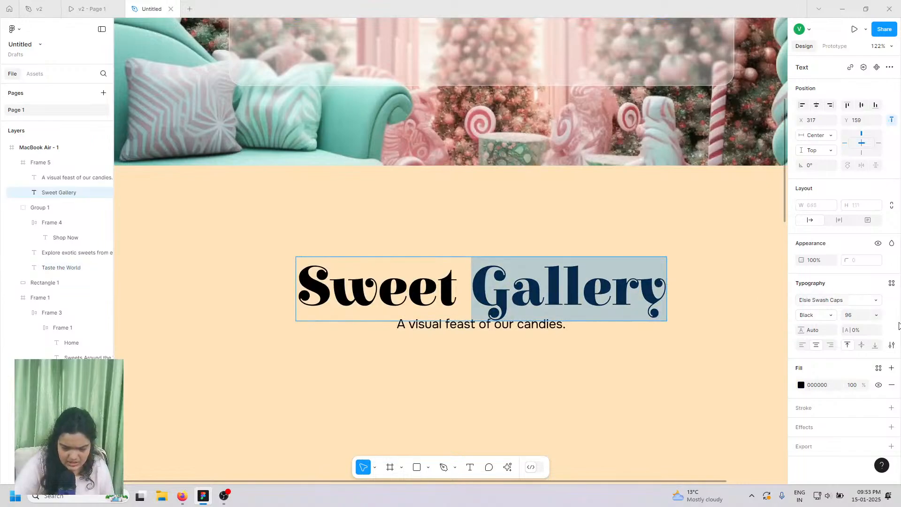
key("ctrl+a")
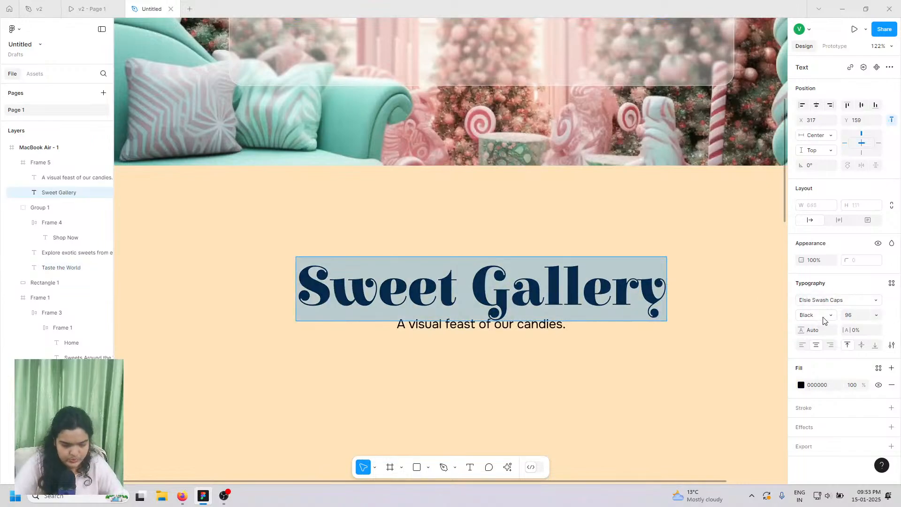
left_click(862, 321)
type("84")
key("Return")
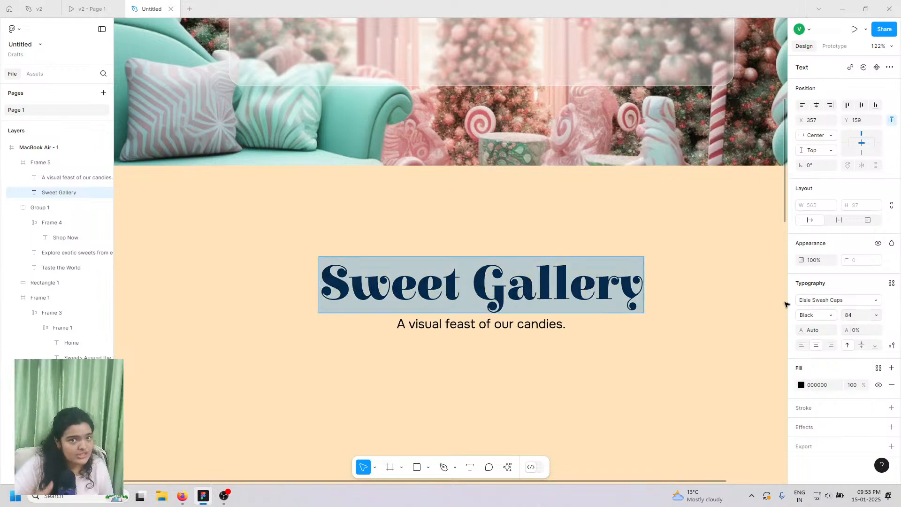
- Nudge the heading and subtitle closer so the subtitle sits 6 px below
scroll(741, 306, "down", 3)
scroll(605, 355, "down", 1)
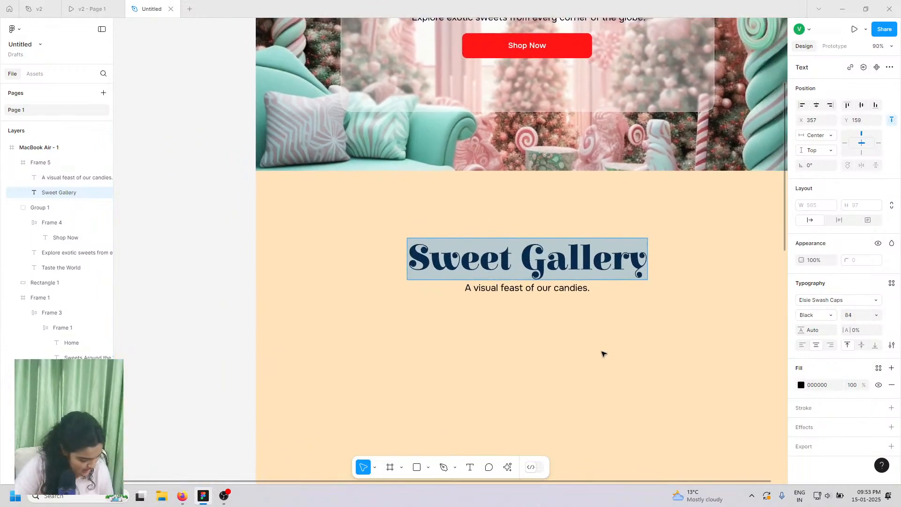
scroll(604, 354, "right", 2)
scroll(552, 334, "down", 1)
key("Escape")
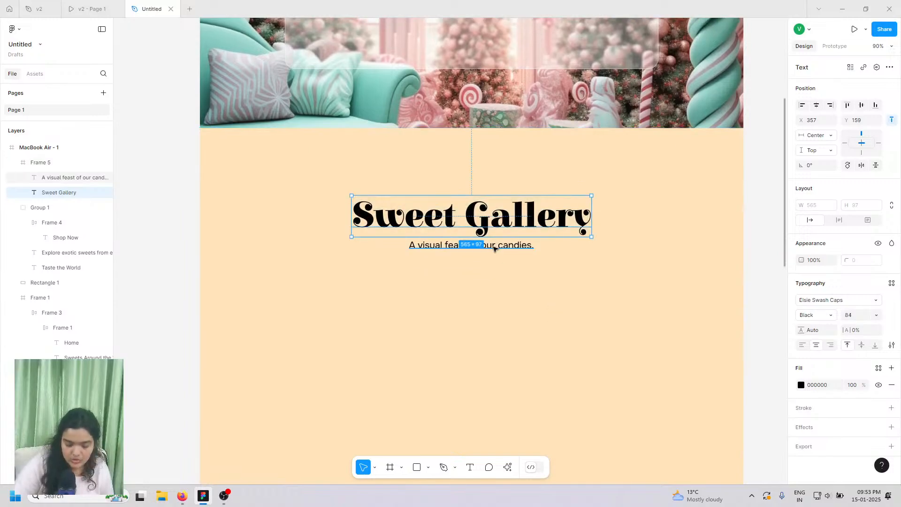
key("Down")
key("Down")
key("Down")
key("Up")
key("Up")
key("Up")
key("Up")
key("Up")
key("Up")
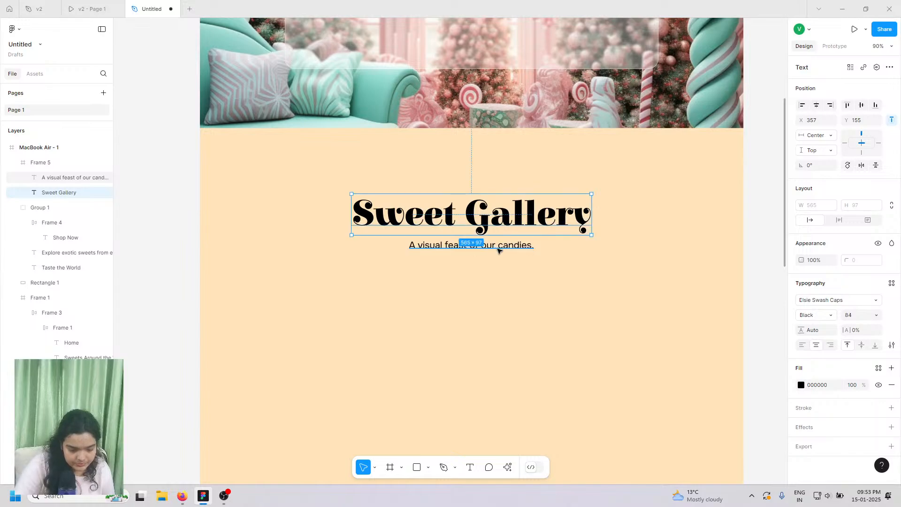
left_click(496, 246)
key("Up")
key("Up")
key("Up")
key("Up")
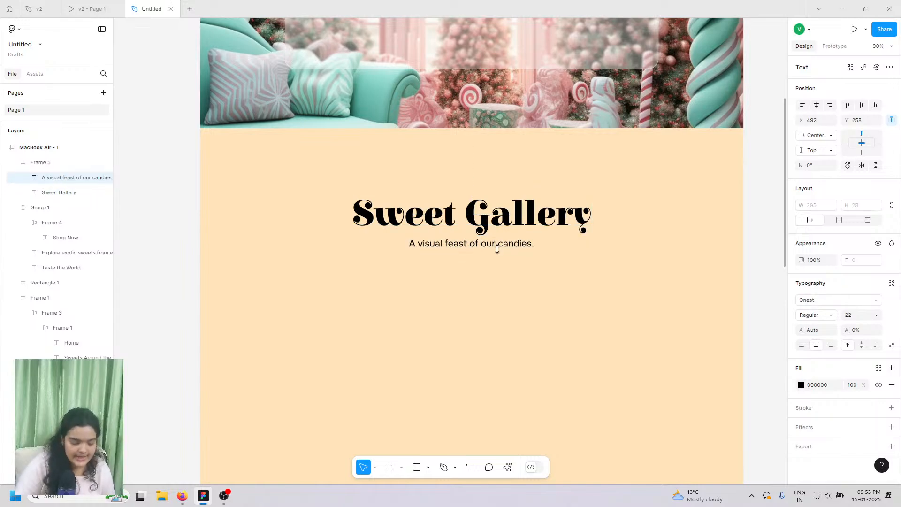
- Move the heading and subtitle up together, then view the v2 prototype gallery
left_click(456, 233)
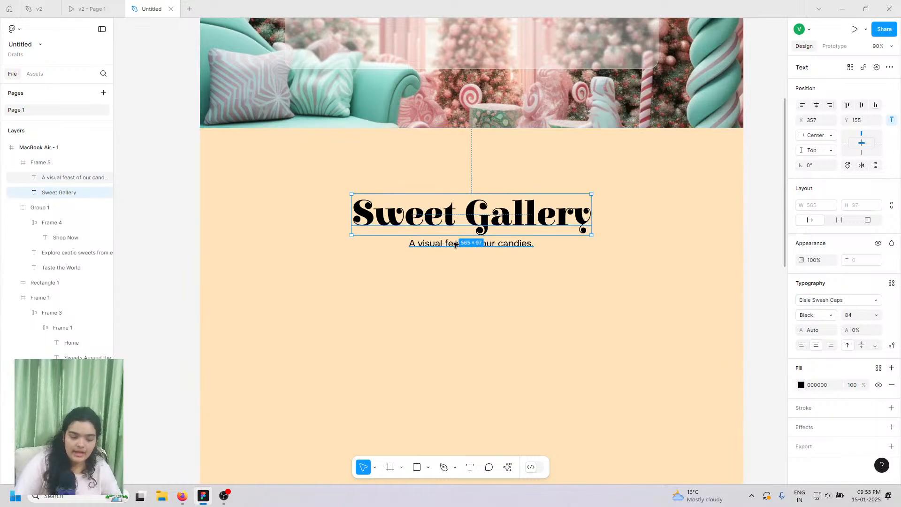
left_click(455, 244, "shift")
key("Up")
key("Up")
key("Up")
key("Up")
key("Up")
key("Up")
key("Up")
key("Up")
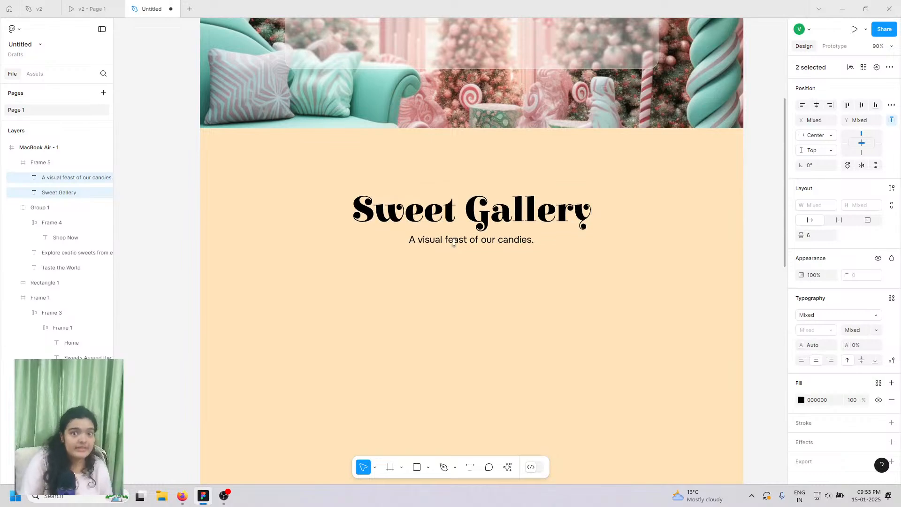
key("Up")
key("Up")
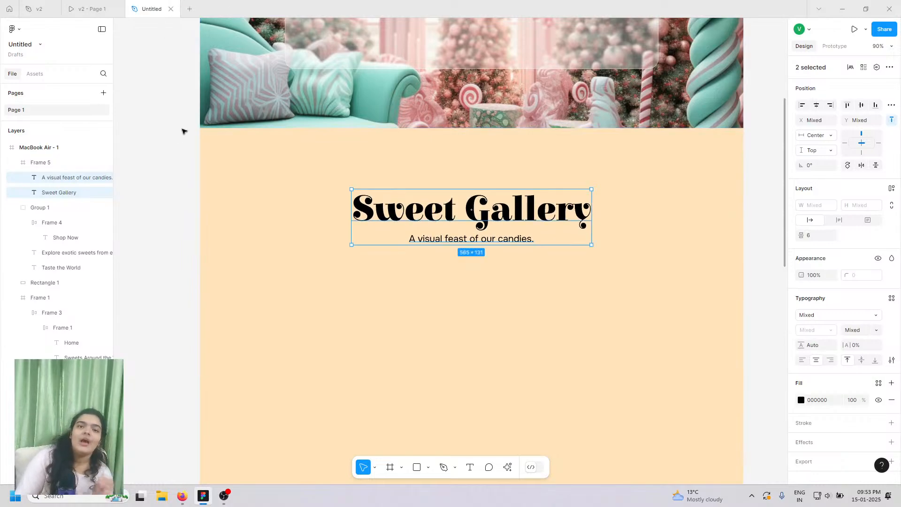
left_click(145, 89)
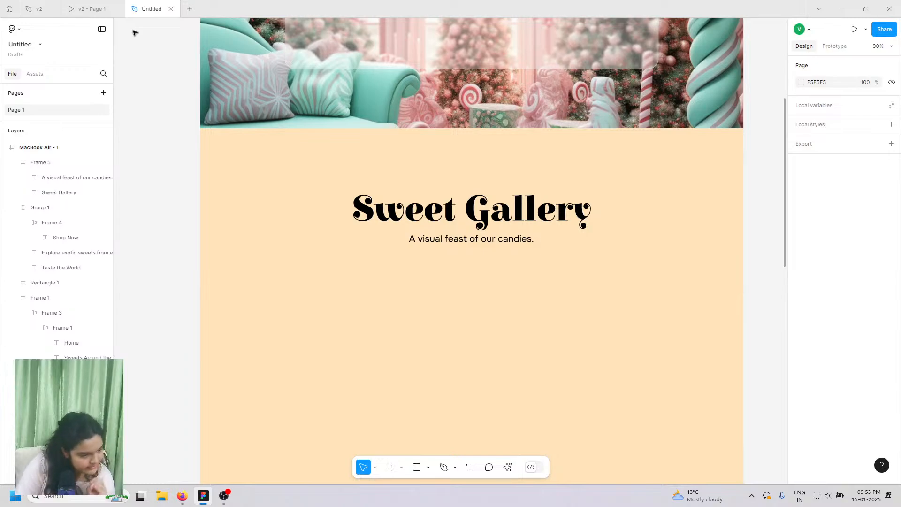
left_click(89, 9)
- Scroll the v2 prototype's gallery grid, then return to the Google Drive candy-room preview
scroll(308, 368, "down", 4)
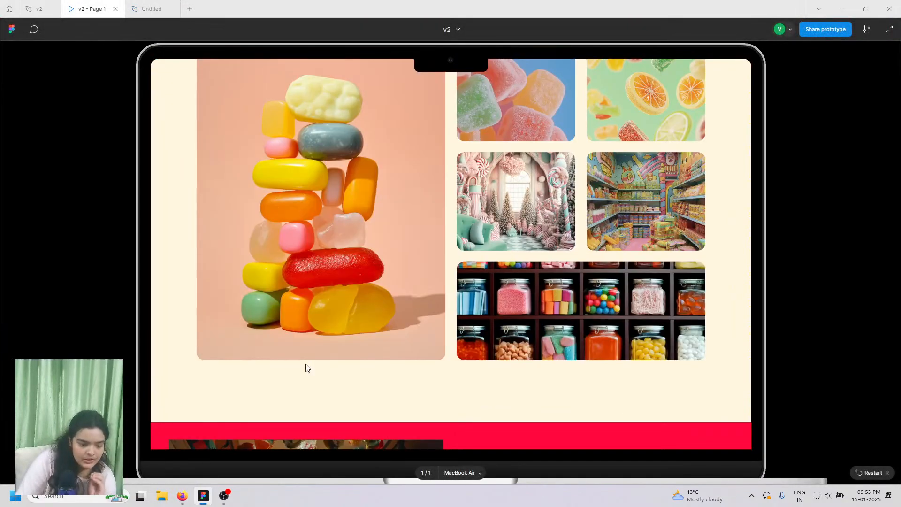
scroll(329, 347, "up", 2)
scroll(323, 312, "down", 1)
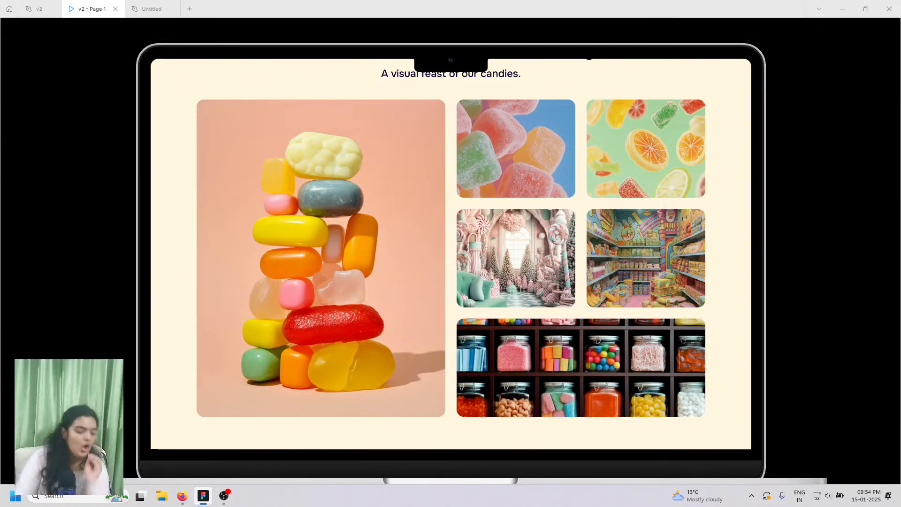
left_click(188, 497)
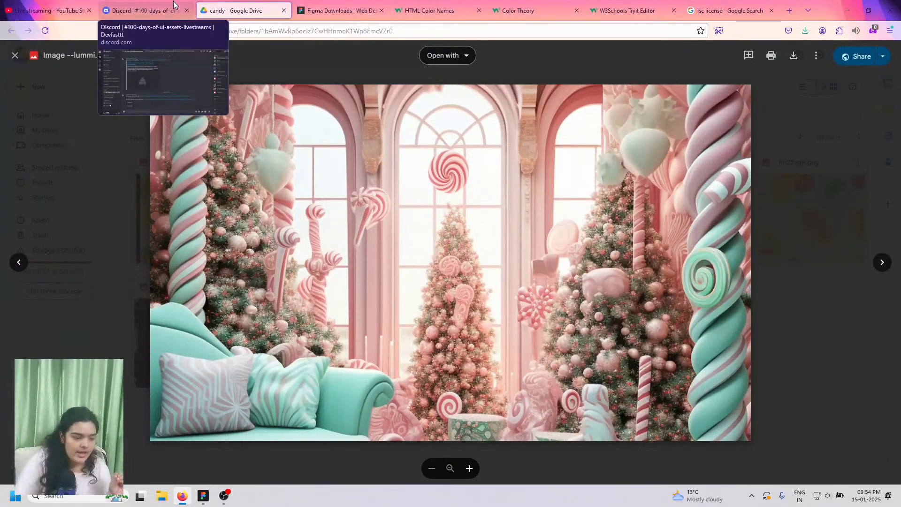
- Close the image preview and download Image.png from the candy folder
left_click(136, 7)
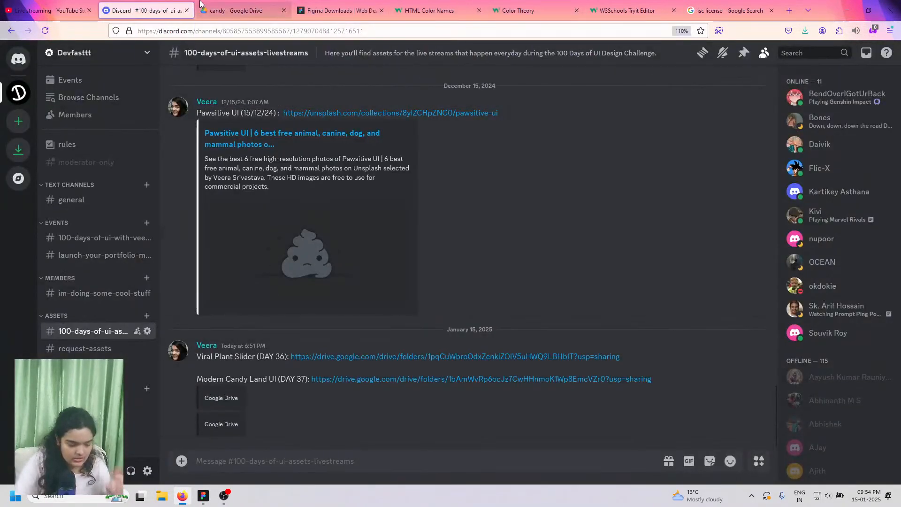
left_click(231, 11)
left_click(805, 88)
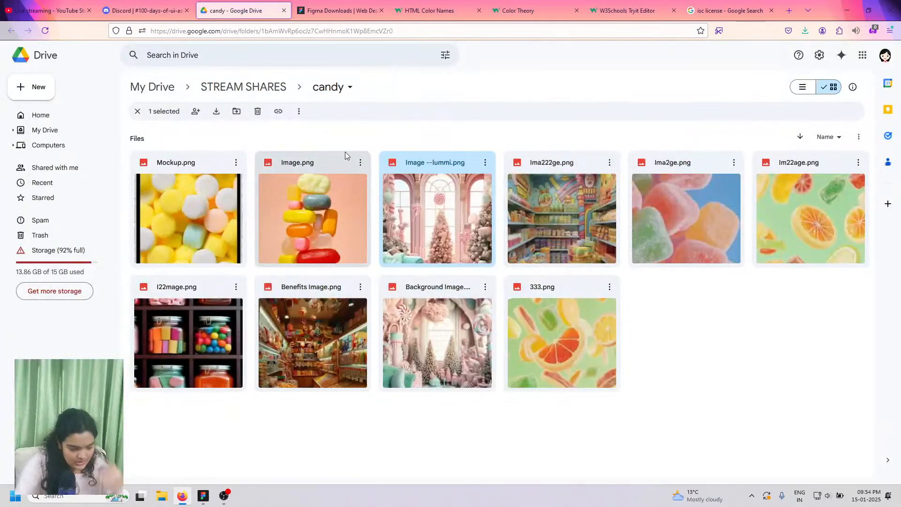
left_click(204, 497)
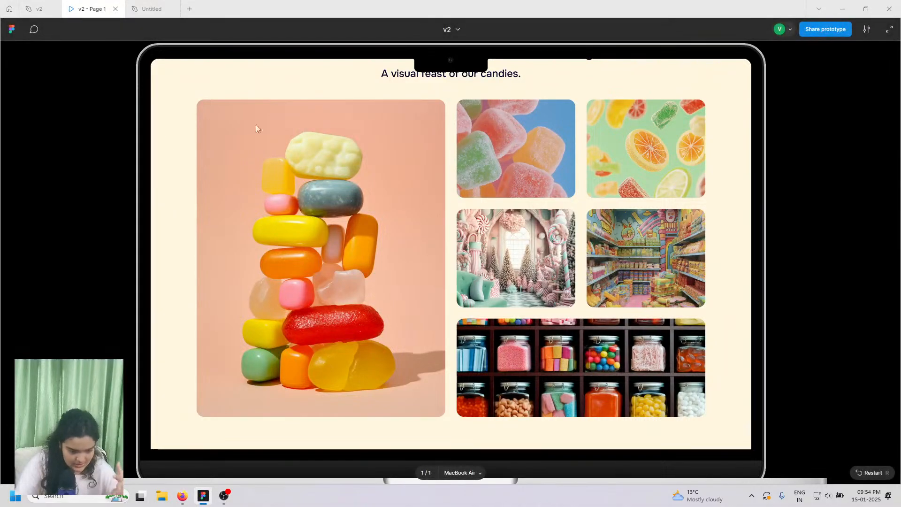
left_click(186, 501)
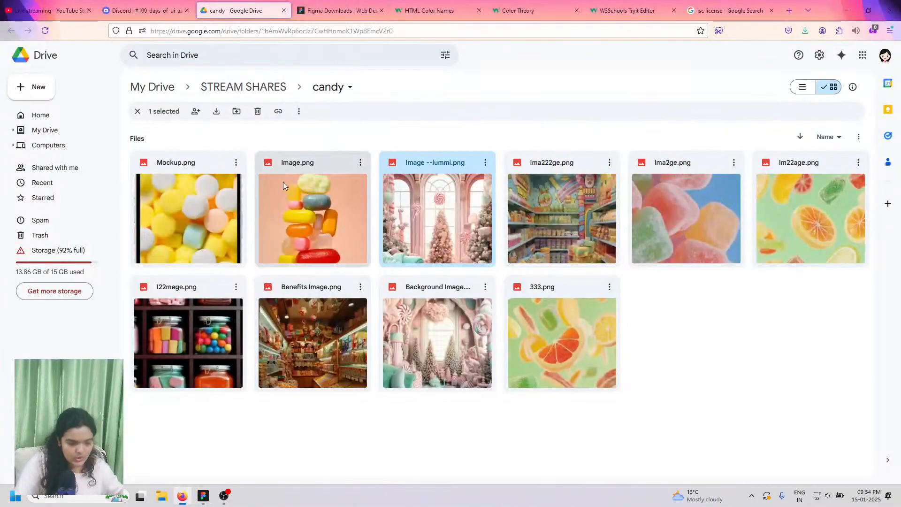
left_click(360, 165)
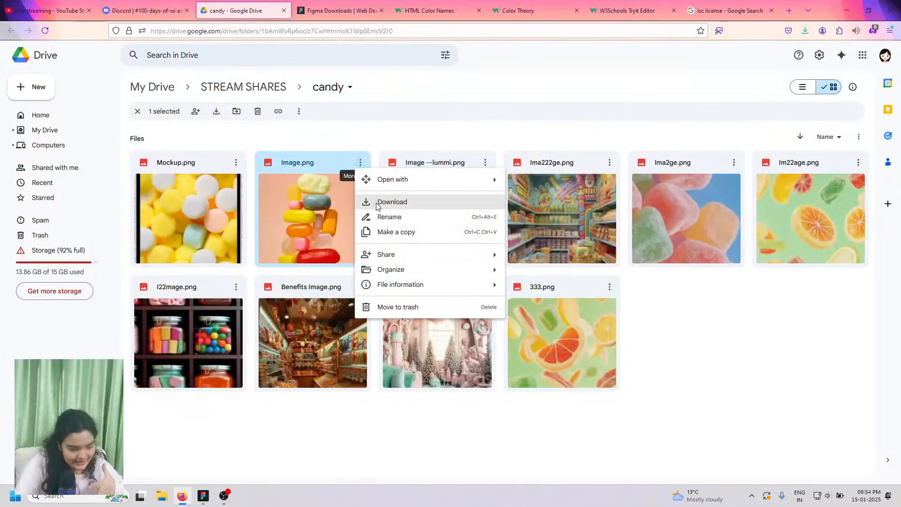
left_click(378, 203)
- Download Ima2ge.png and Im22age.png, comparing against the Figma prototype
left_click(205, 498)
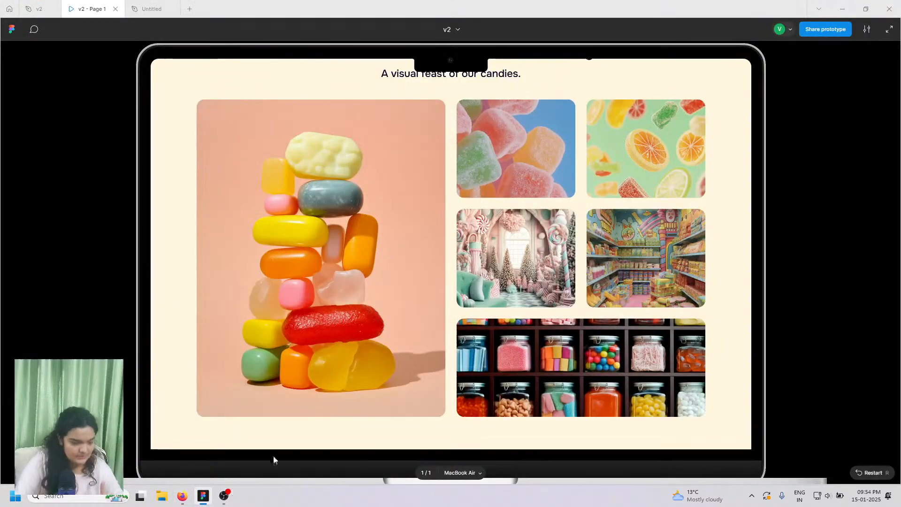
left_click(184, 497)
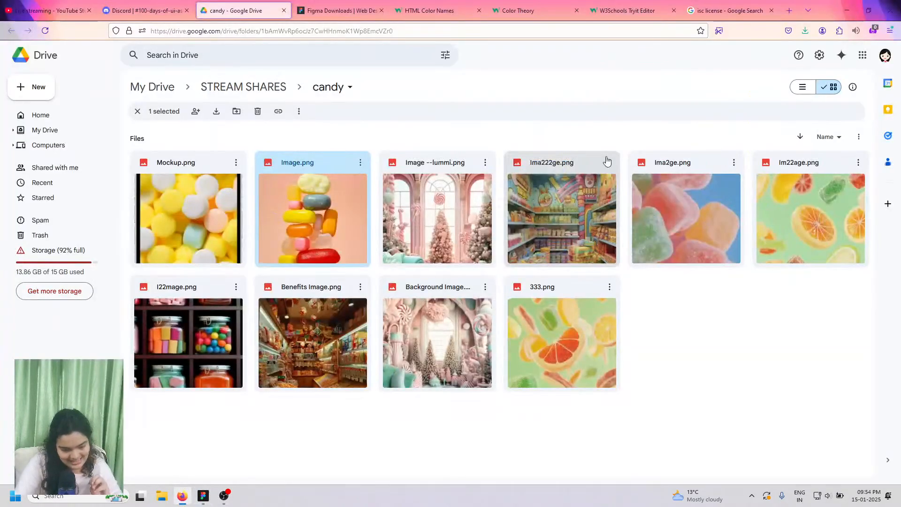
right_click(740, 185)
left_click(741, 201)
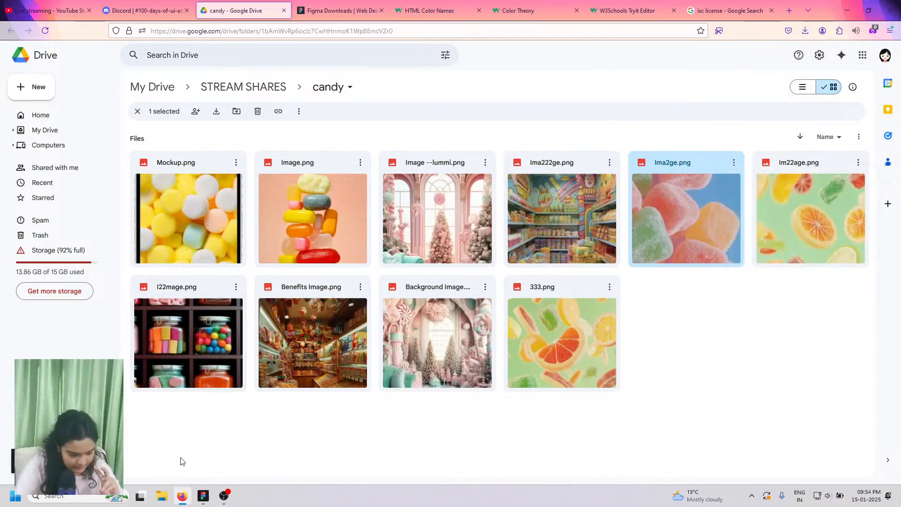
left_click(203, 495)
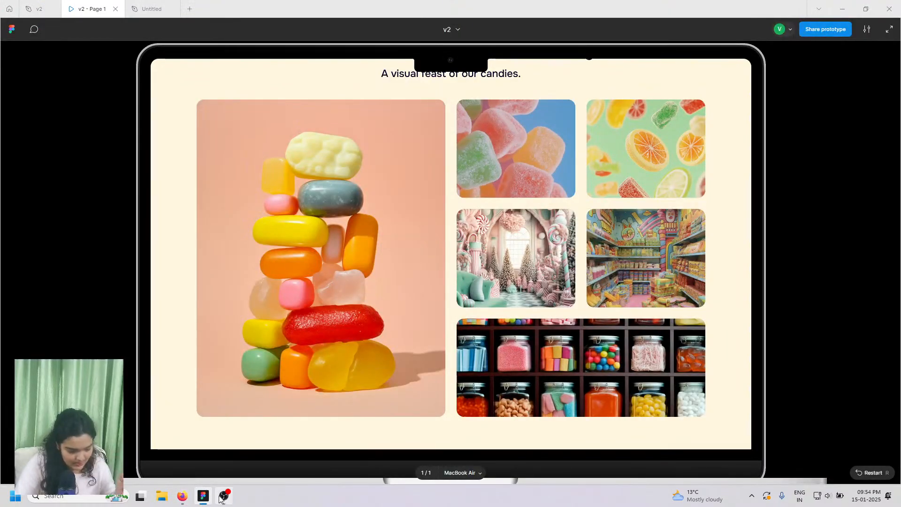
left_click(182, 497)
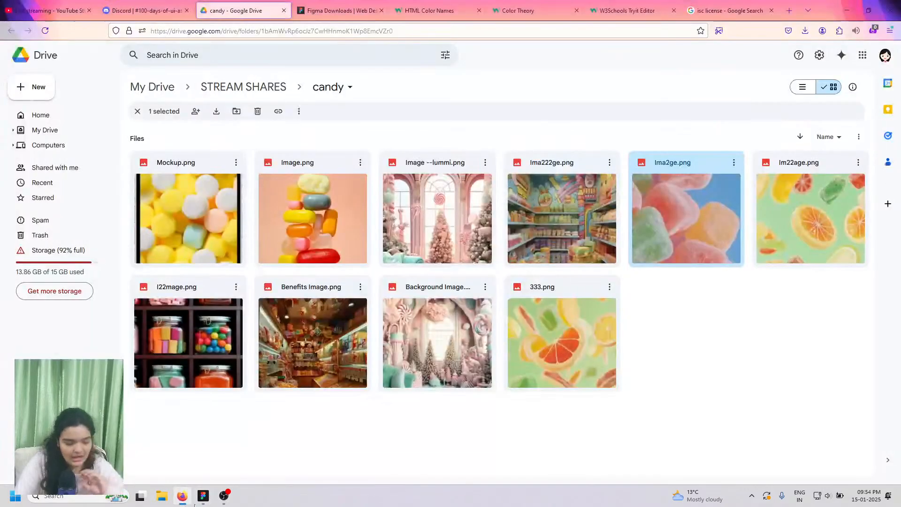
left_click(859, 163)
left_click(765, 200)
left_click(859, 165)
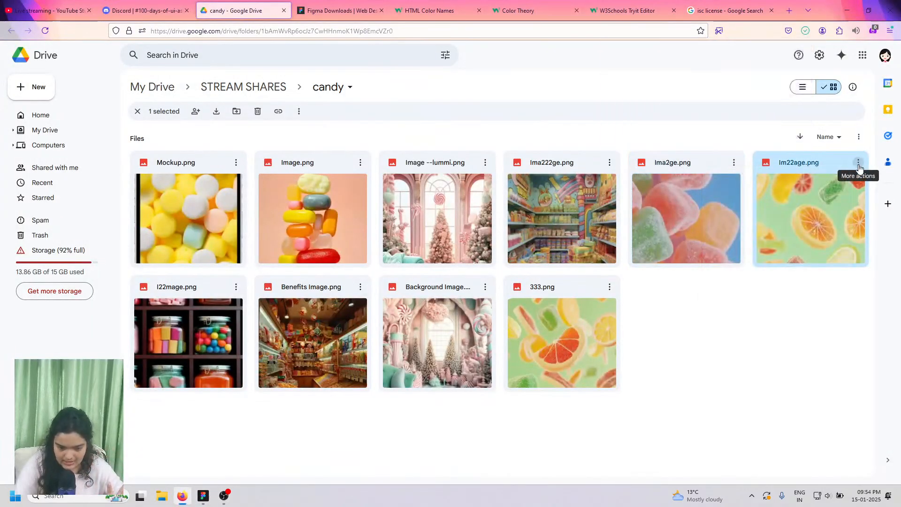
left_click(859, 165)
left_click(768, 205)
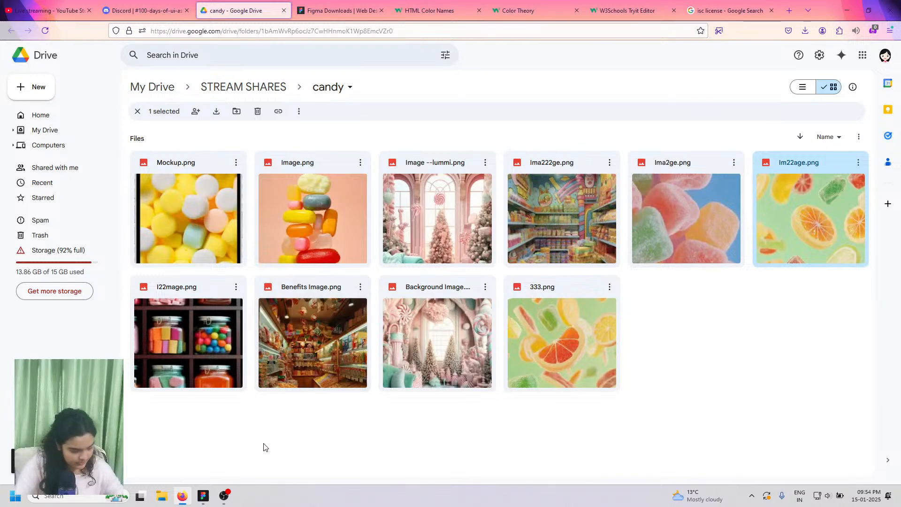
- Download the background image and Ima222ge.png
left_click(209, 496)
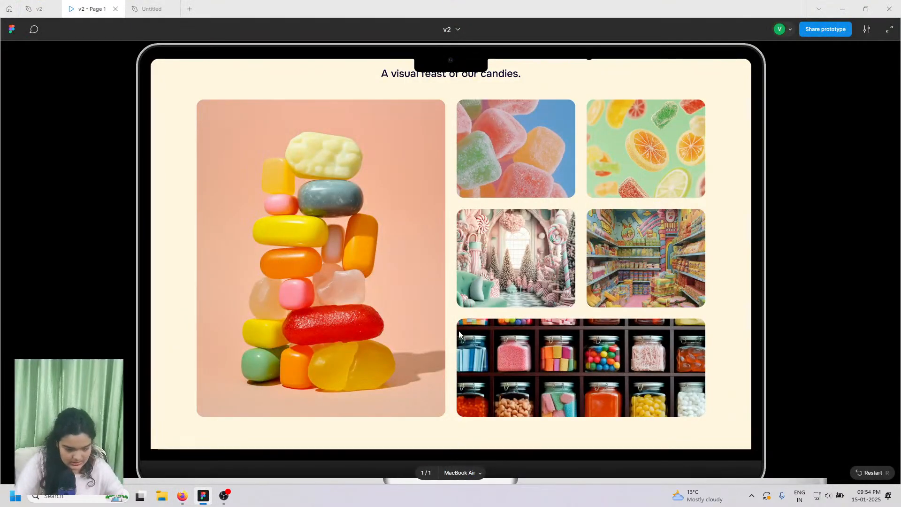
left_click(183, 495)
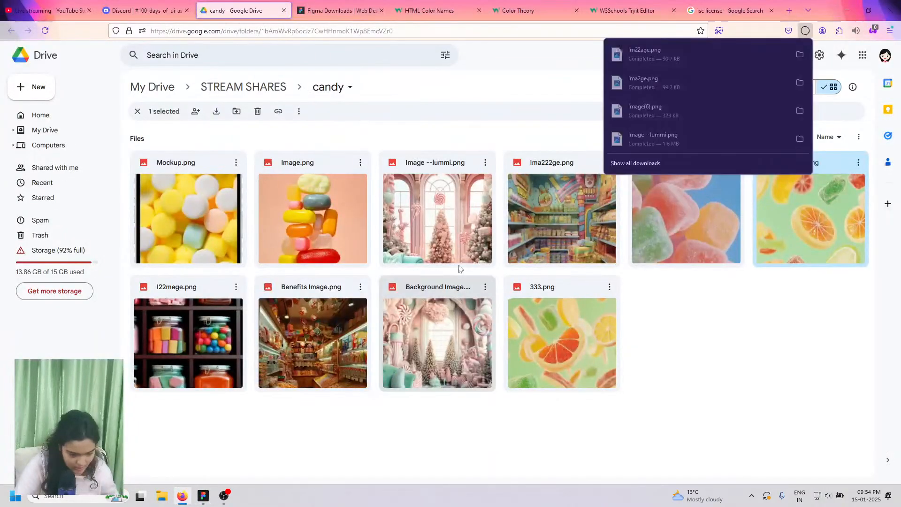
left_click(484, 287)
left_click(485, 287)
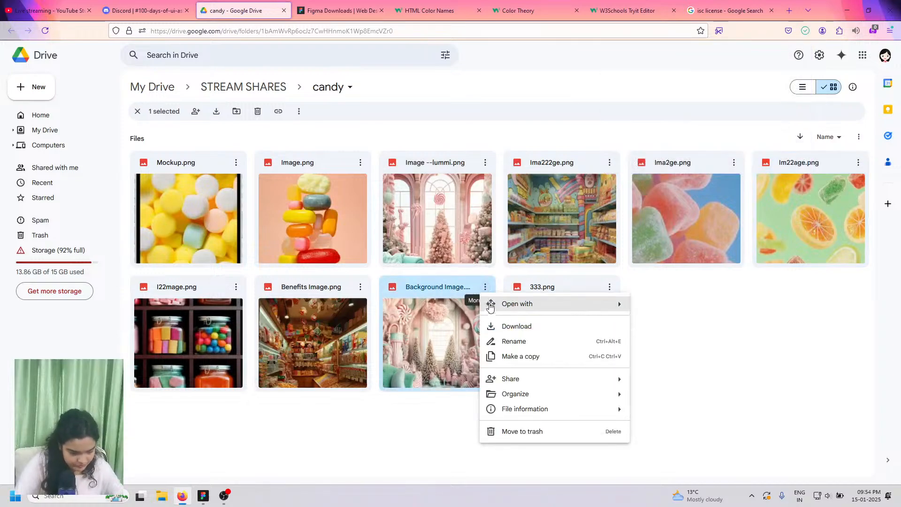
left_click(495, 325)
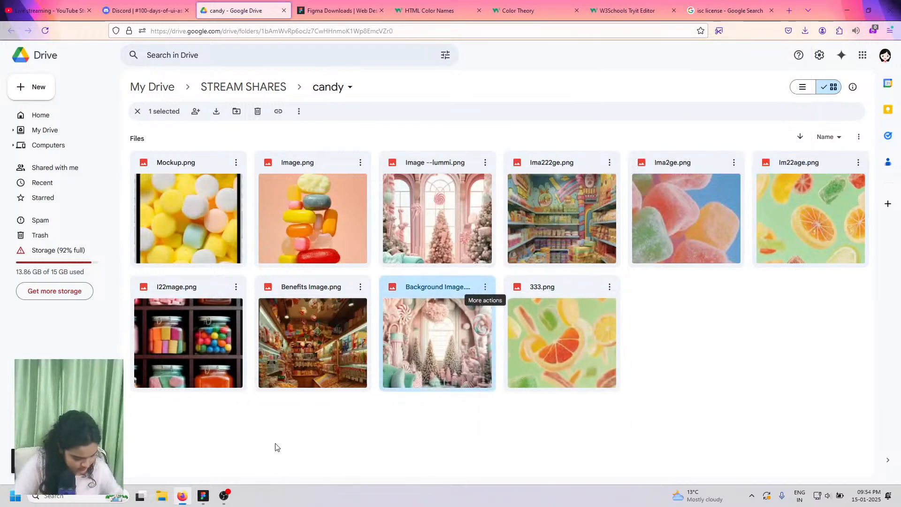
left_click(204, 497)
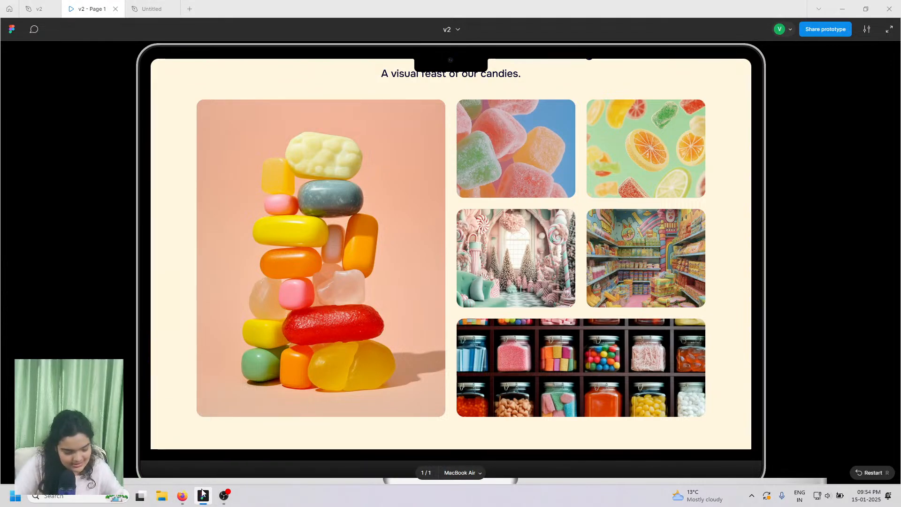
left_click(183, 497)
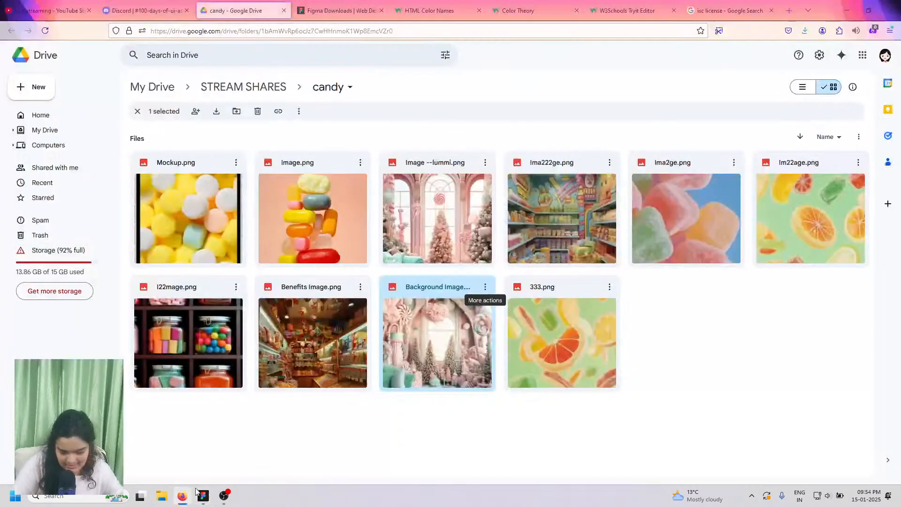
left_click(610, 162)
left_click(630, 202)
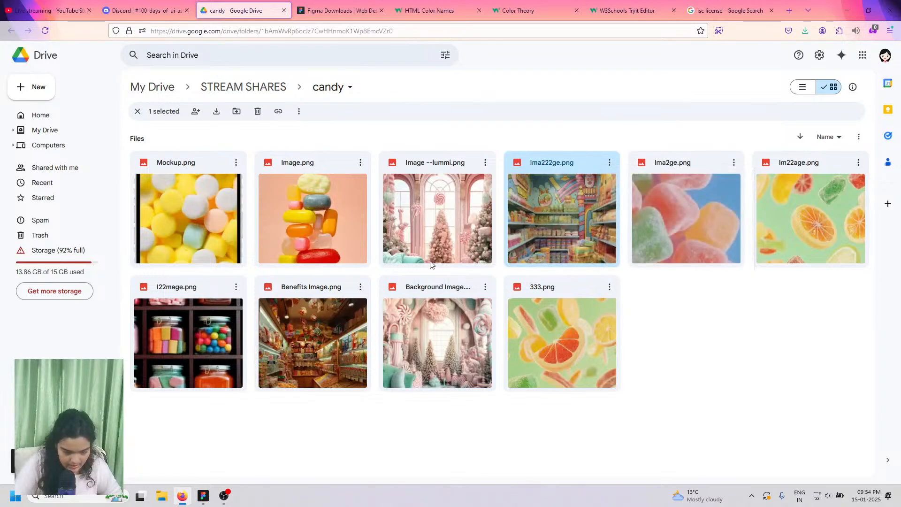
- Download I22mage.png, then return to the Figma landing page design
left_click(207, 497)
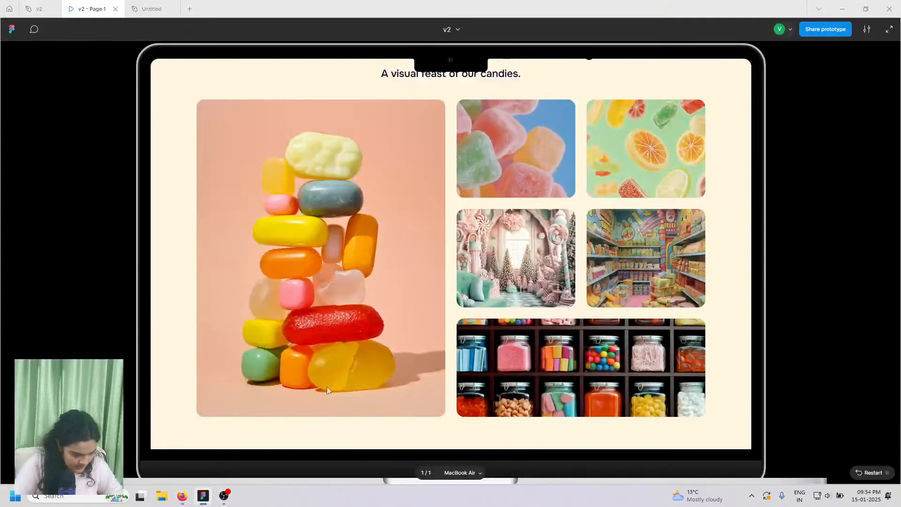
left_click(181, 503)
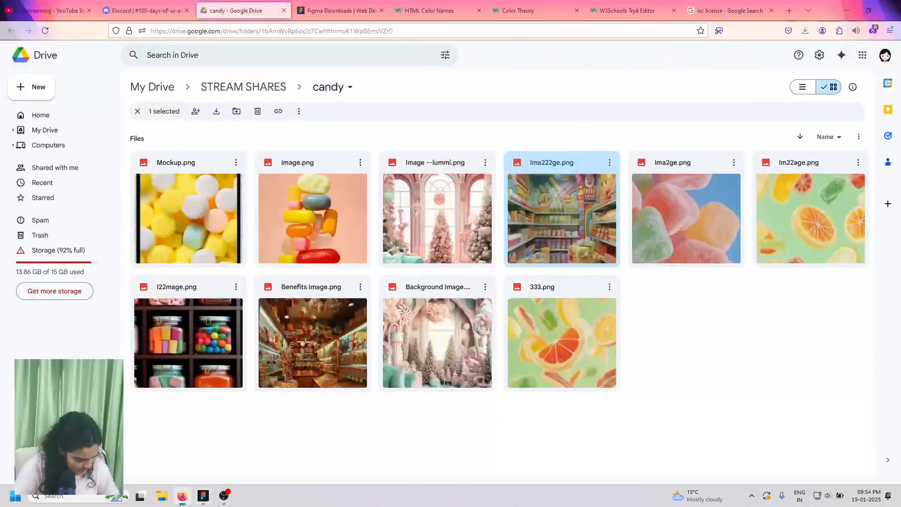
left_click(243, 289)
left_click(237, 287)
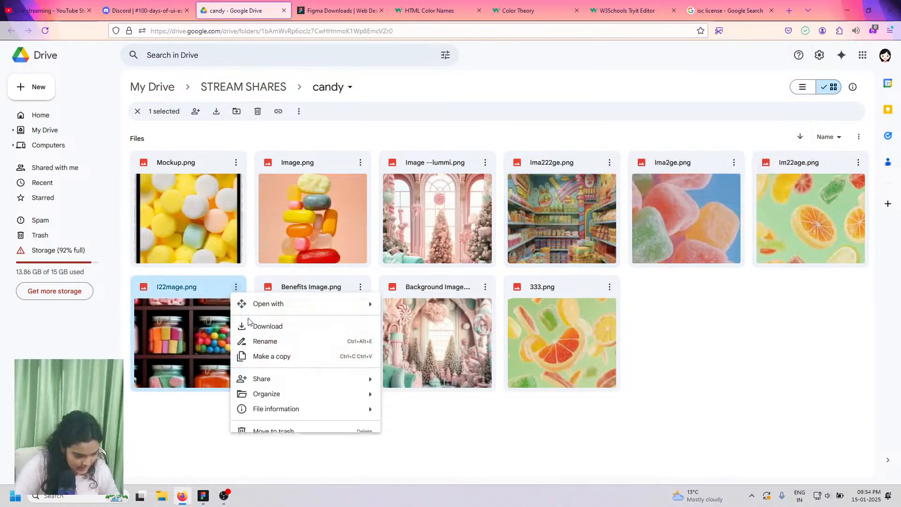
left_click(254, 326)
left_click(204, 503)
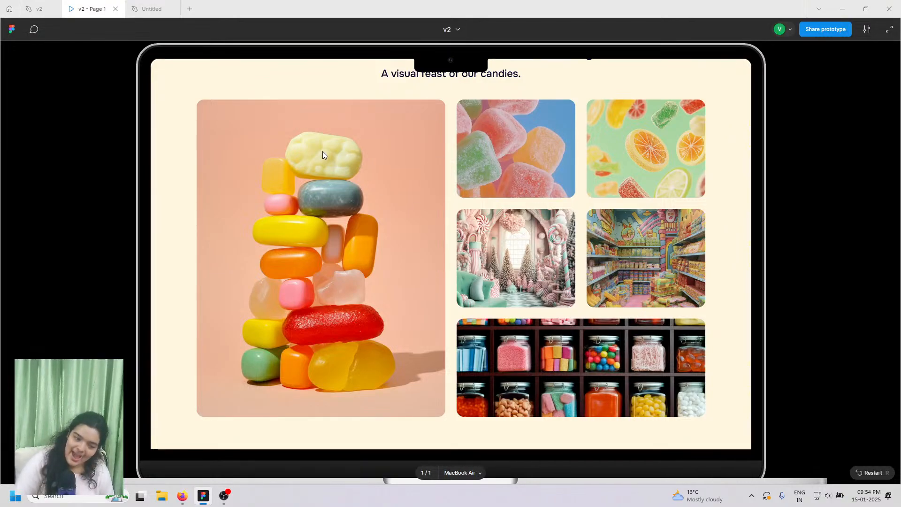
left_click(156, 3)
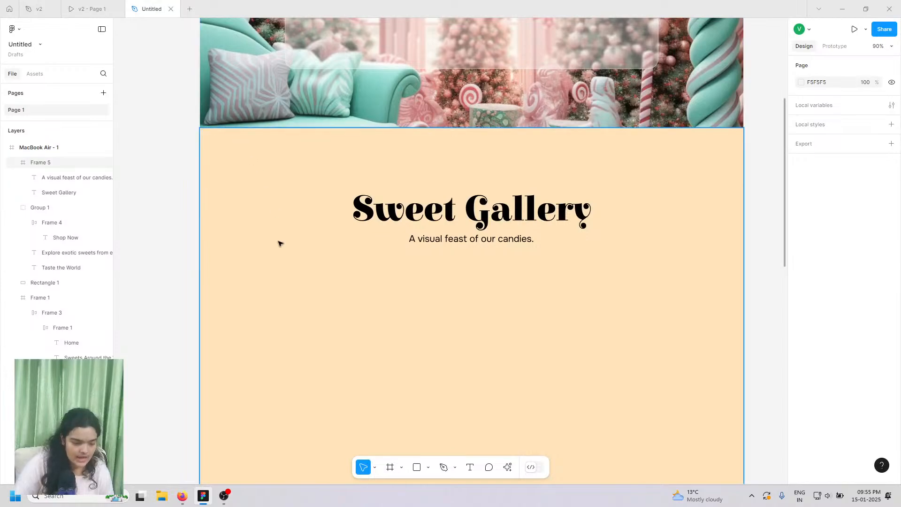
- Choose the five downloaded candy images plus Image(6) to place from files
scroll(291, 245, "down", 4)
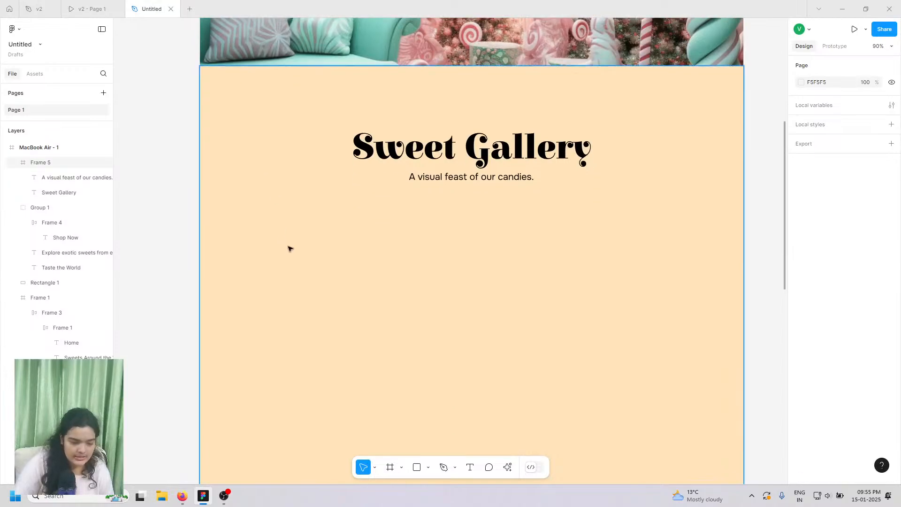
left_click(161, 501)
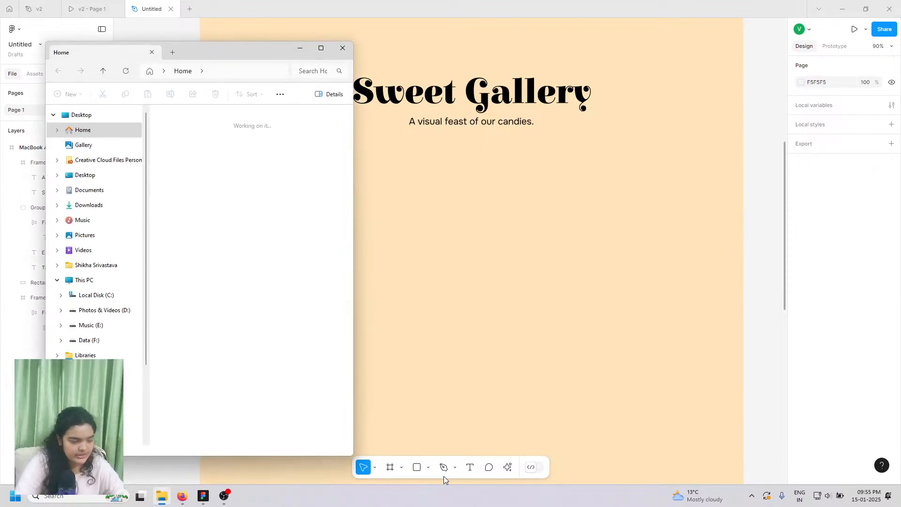
left_click(342, 49)
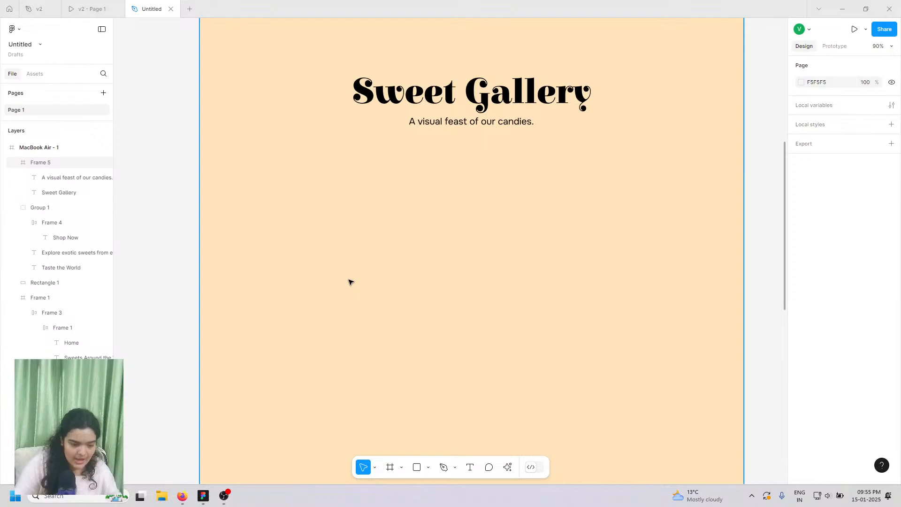
left_click(428, 467)
left_click(440, 444)
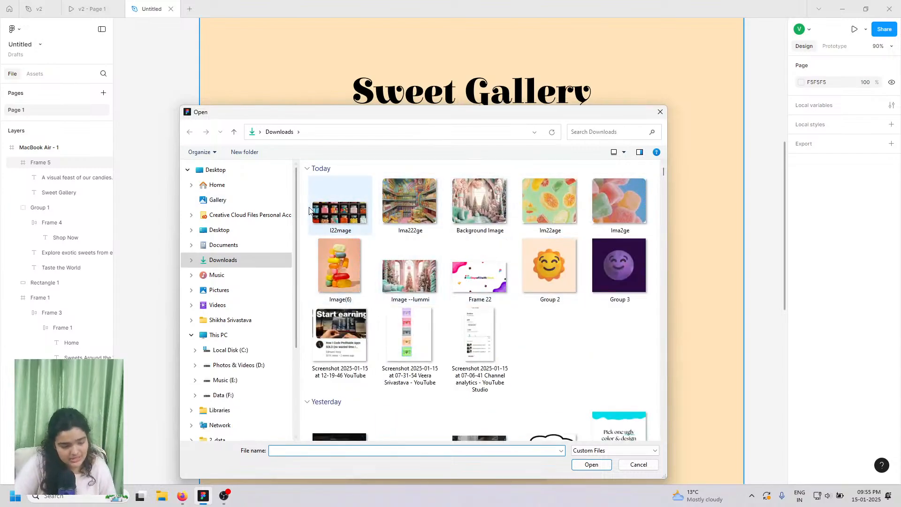
left_click_drag(304, 205, 616, 236)
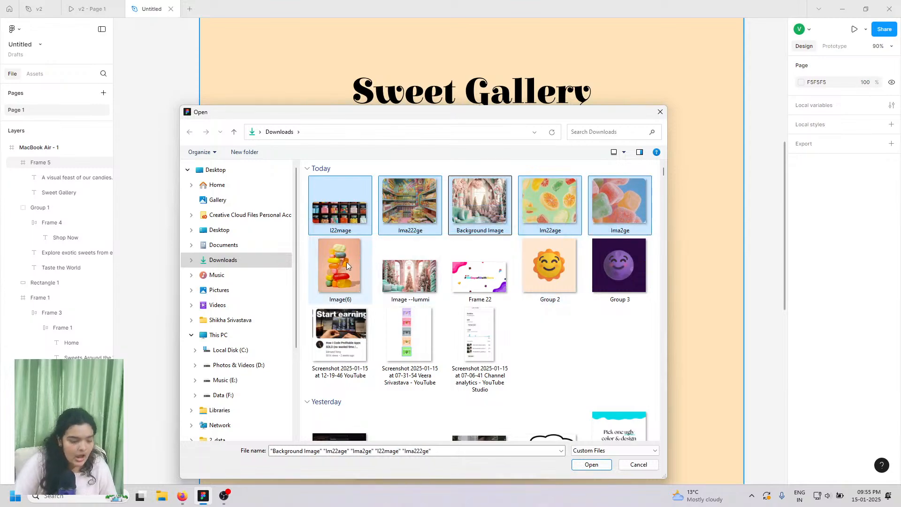
left_click(347, 262, "ctrl")
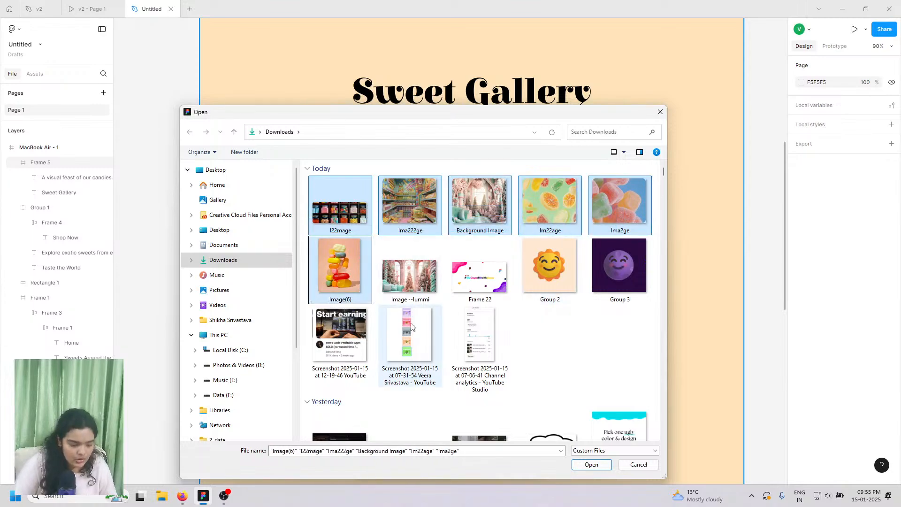
left_click(591, 465)
- Place the candy images, drag them out of Frame 5, and delete all three
scroll(526, 242, "down", 4)
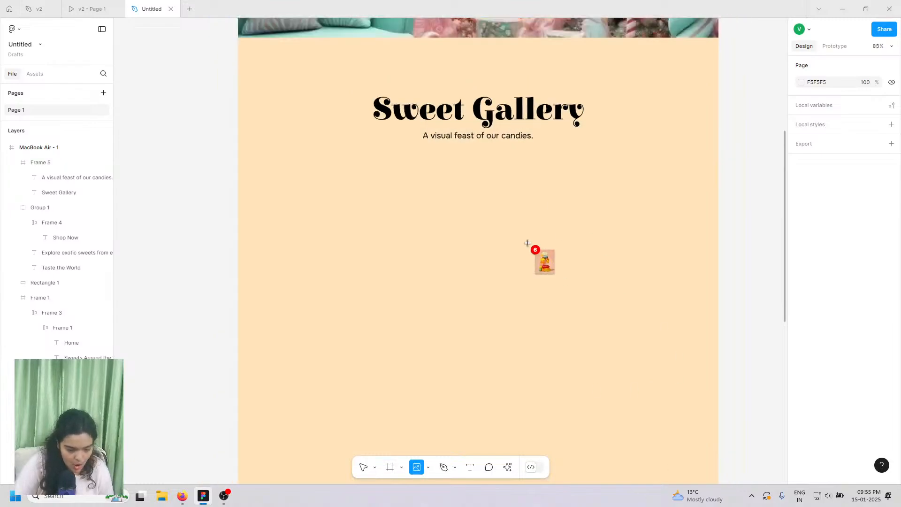
scroll(523, 243, "right", 6)
scroll(523, 242, "right", 2)
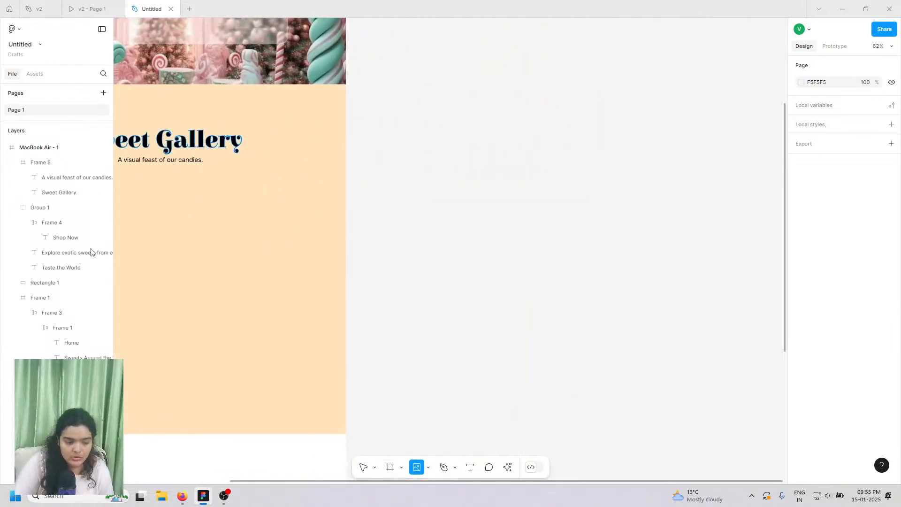
left_click(560, 165)
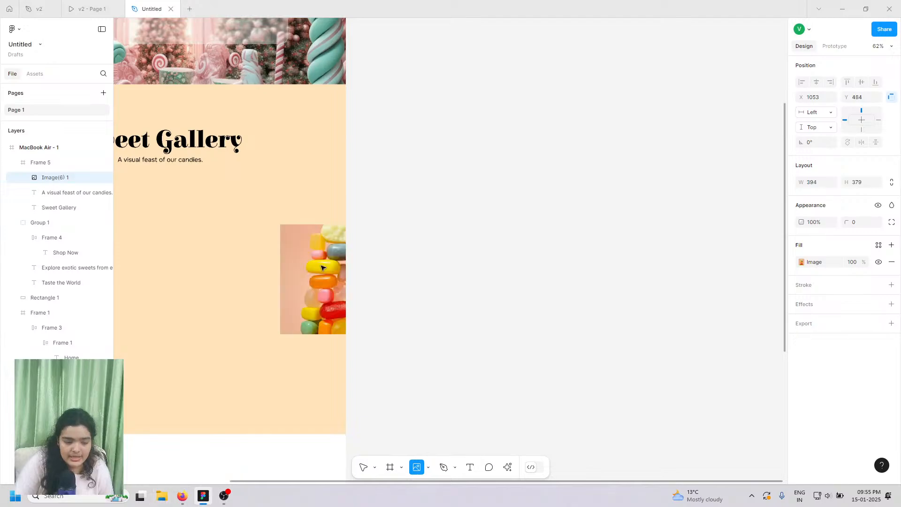
left_click(295, 244)
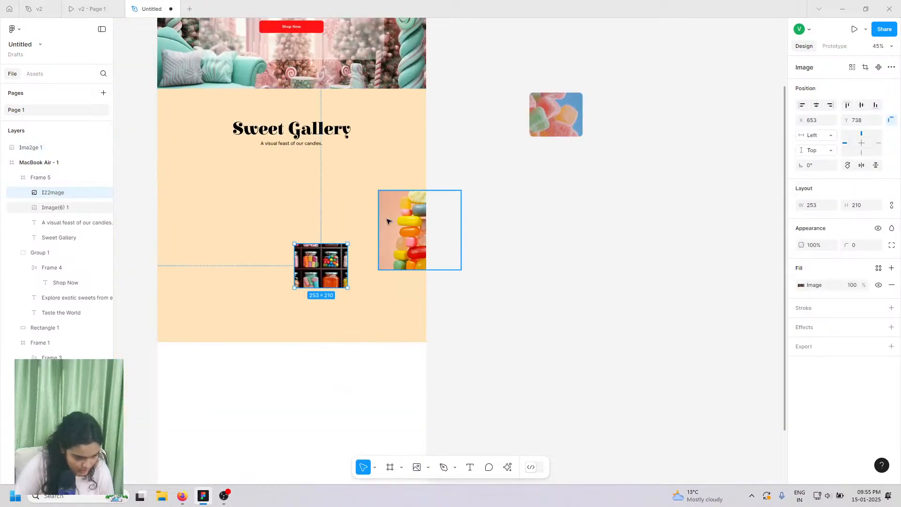
left_click_drag(404, 227, 585, 218)
left_click(670, 271)
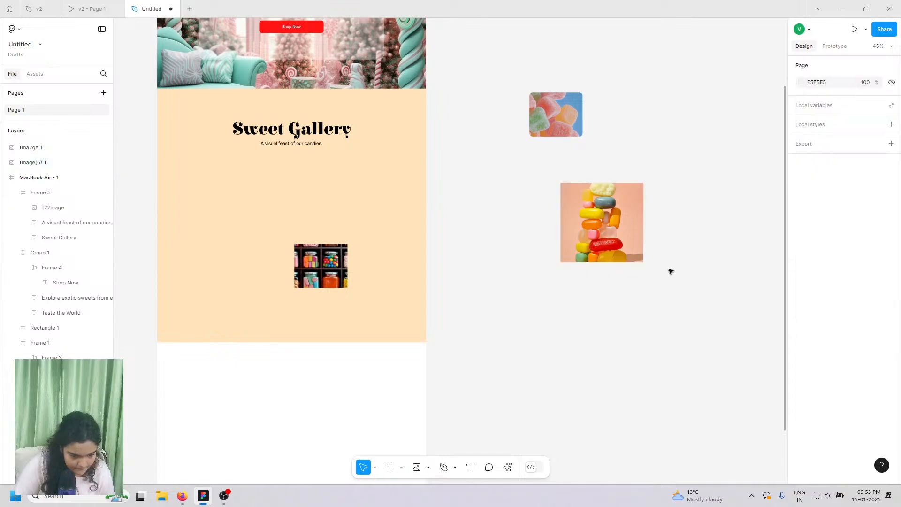
left_click(307, 257)
left_click(309, 255)
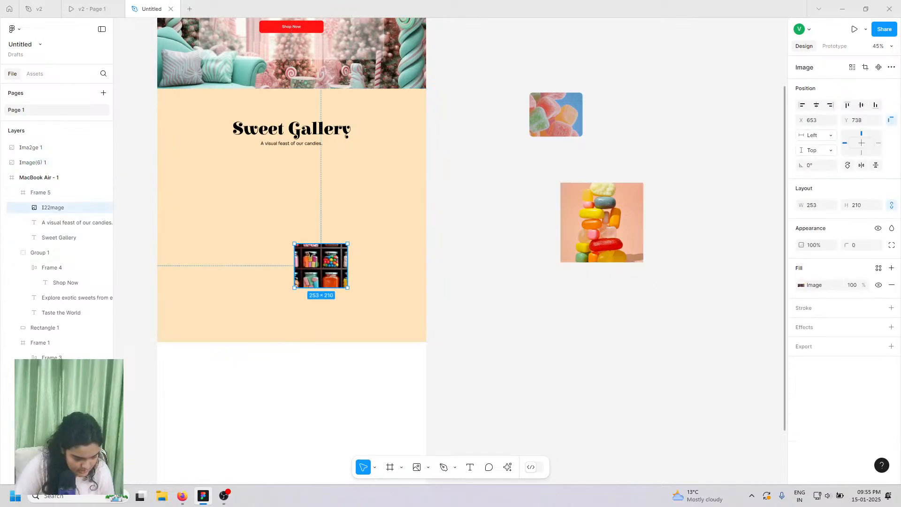
left_click_drag(309, 255, 539, 292)
left_click_drag(487, 92, 686, 379)
key("Delete")
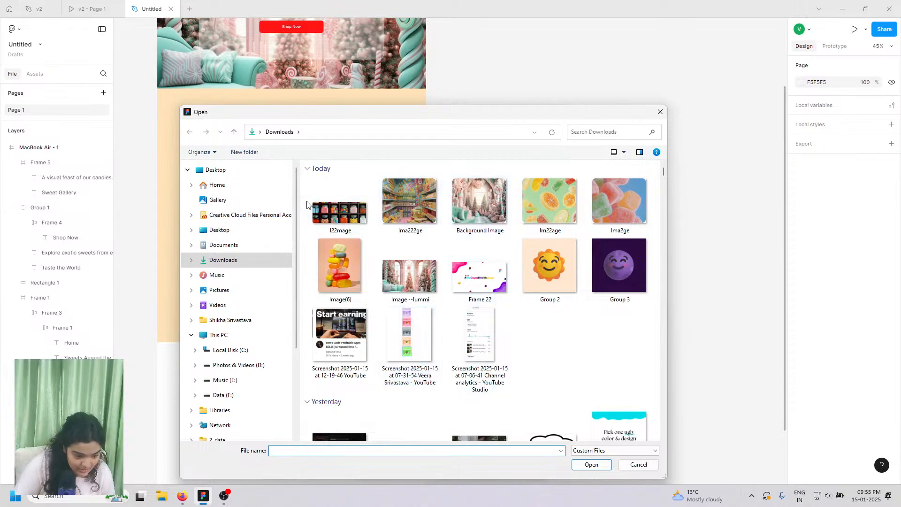
- Select six candy images in Downloads, including Ima222ge through Ima2ge, Image(6) and I22mage, and open them
left_click_drag(306, 202, 626, 226)
left_click_drag(374, 209, 602, 86)
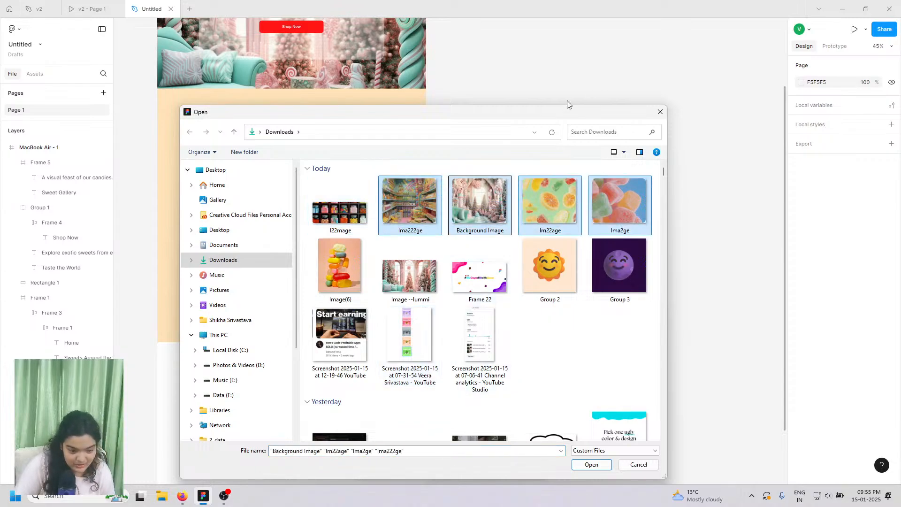
left_click_drag(297, 202, 266, 213)
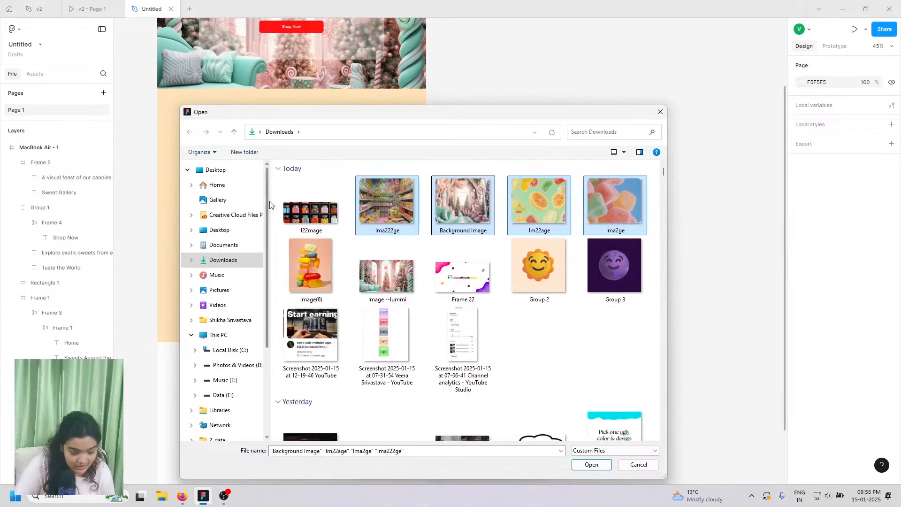
left_click(300, 201, "shift")
left_click(595, 230, "shift")
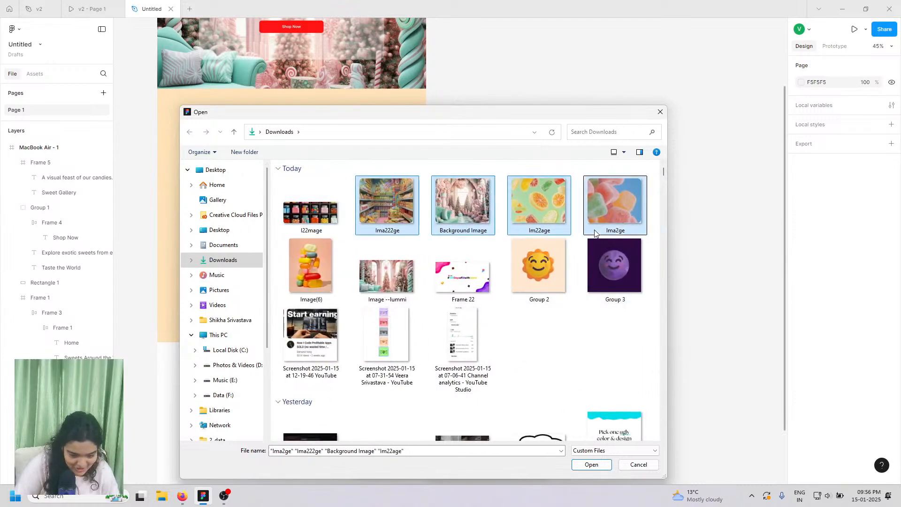
left_click(314, 245, "shift")
left_click(312, 221, "ctrl")
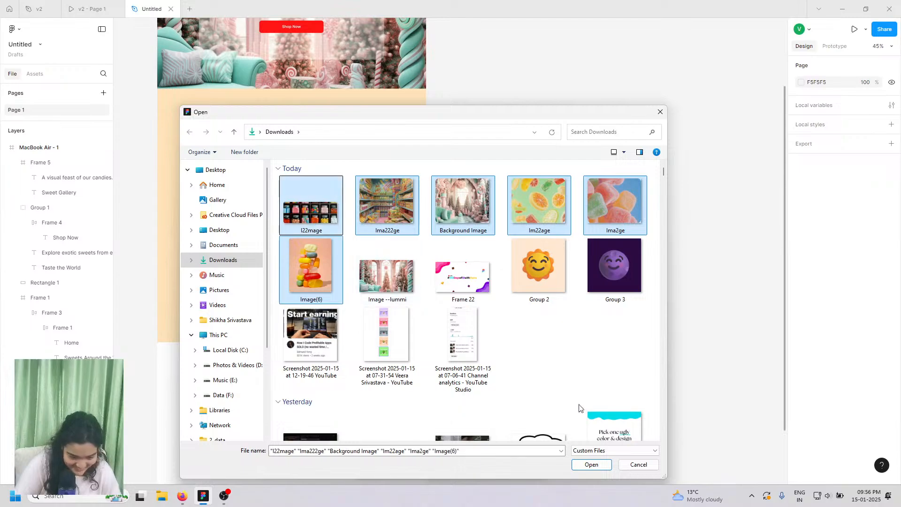
left_click(589, 465)
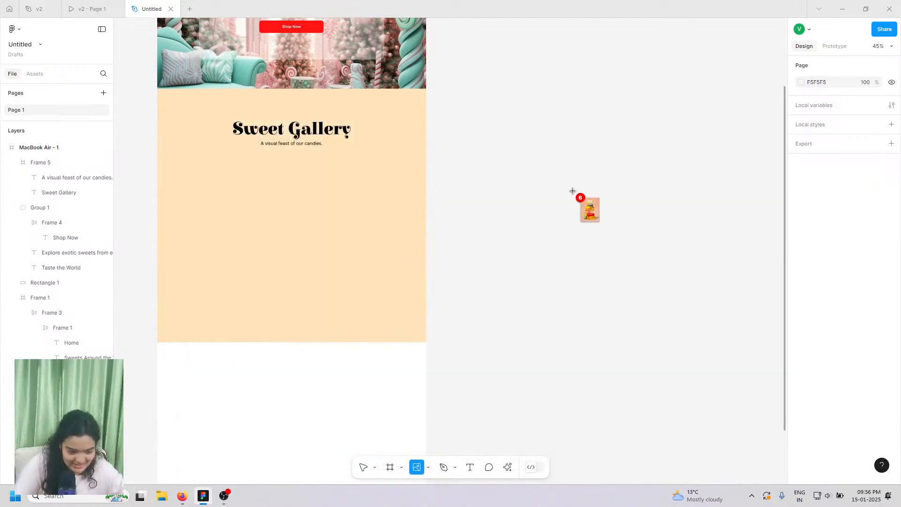
- Place all six candy images on the canvas and drag them beside the peach gallery section
left_click(557, 140)
left_click(532, 242)
scroll(562, 328, "down", 3)
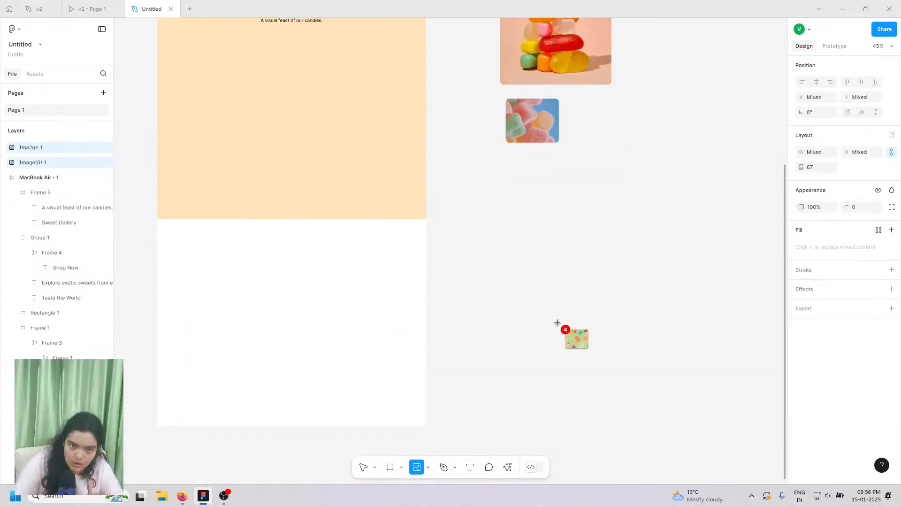
left_click(532, 248)
left_click(609, 193)
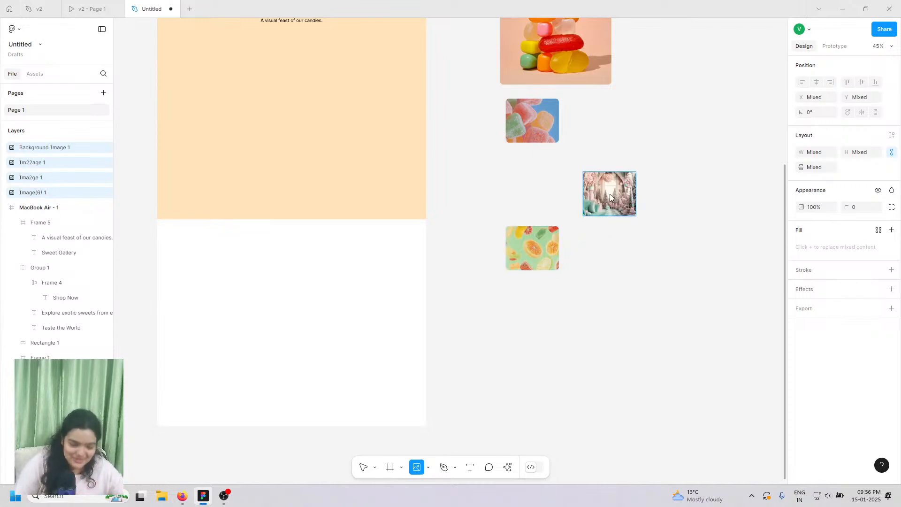
left_click(606, 138)
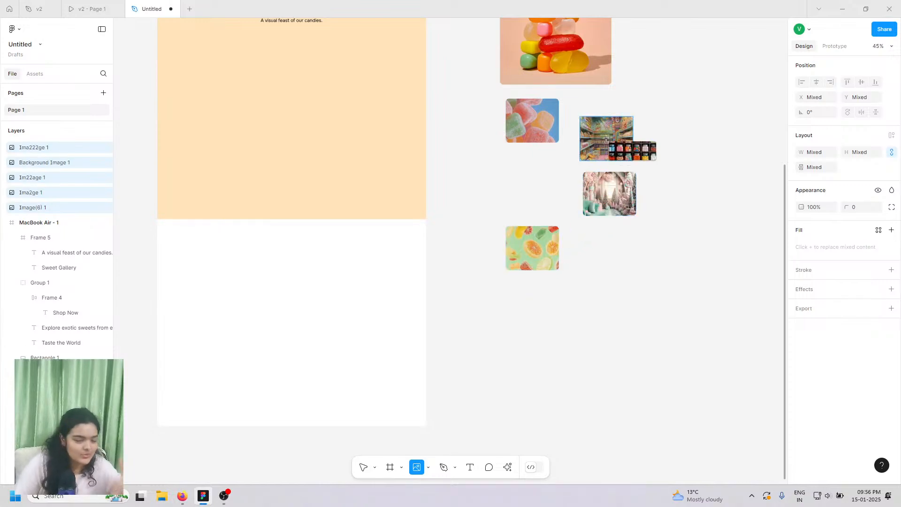
left_click(463, 201)
left_click_drag(494, 212, 542, 207)
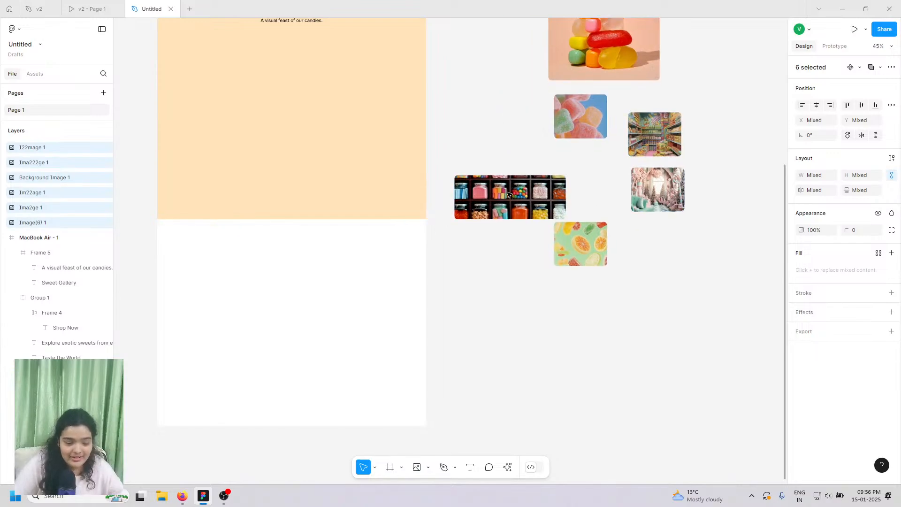
scroll(474, 229, "up", 5)
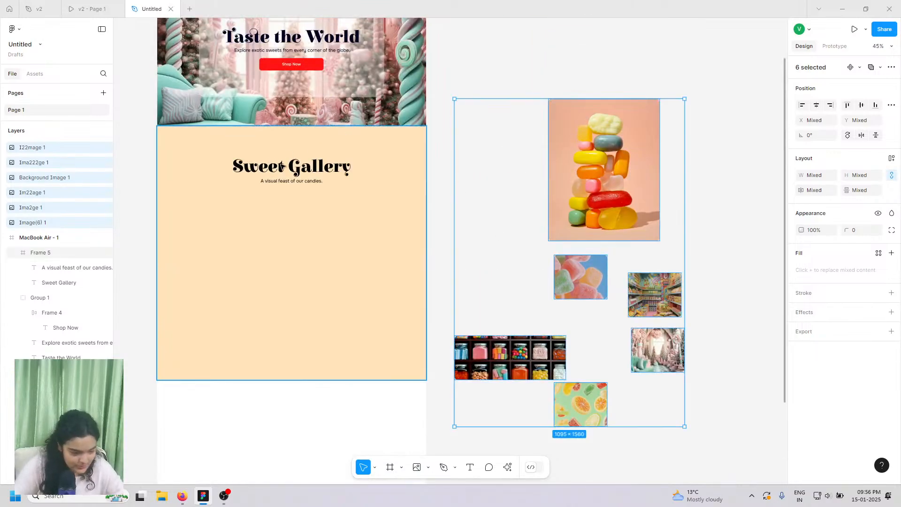
- Nudge the Sweet Gallery heading up and check the v2 prototype for reference
left_click(282, 168)
left_click(282, 167)
left_click_drag(281, 167, 282, 166)
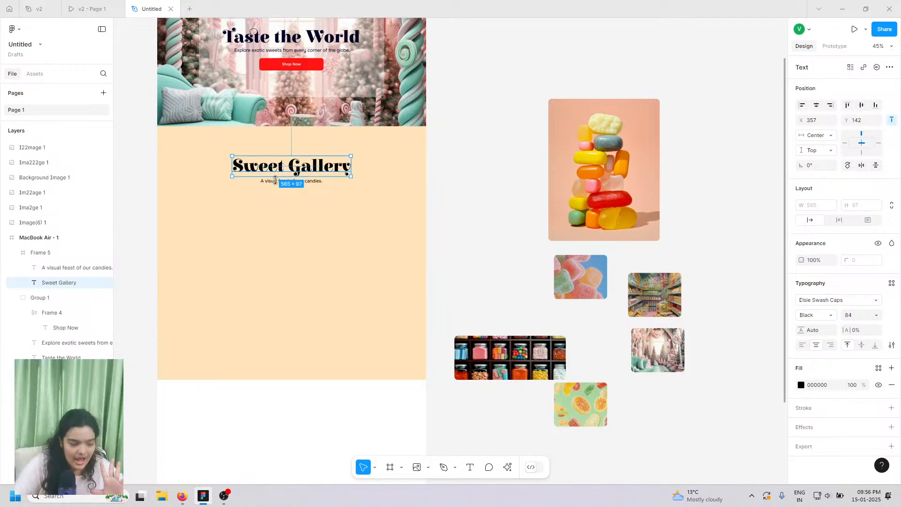
left_click(276, 182)
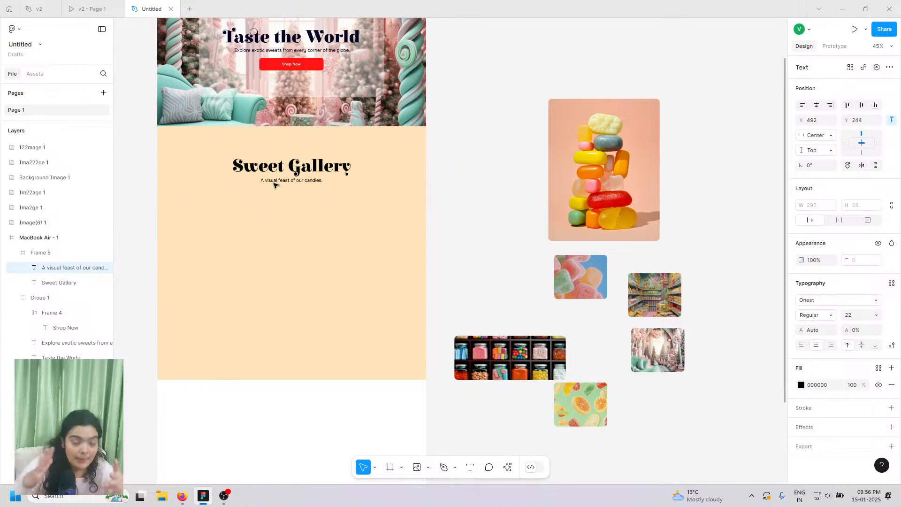
left_click(274, 185)
scroll(211, 228, "left", 3)
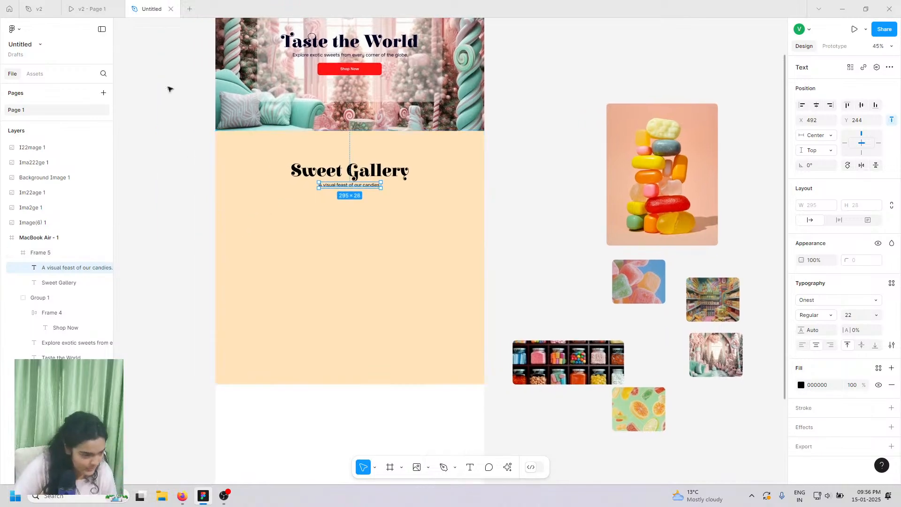
left_click(77, 4)
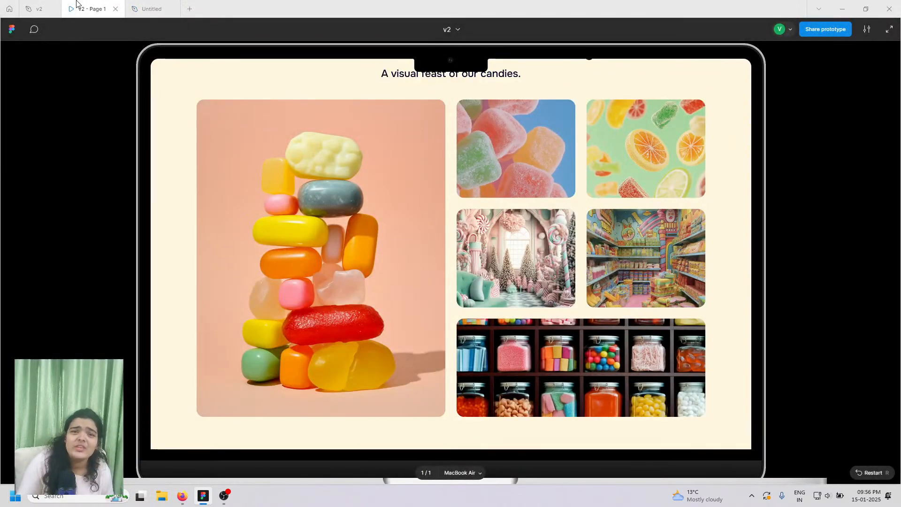
left_click(152, 9)
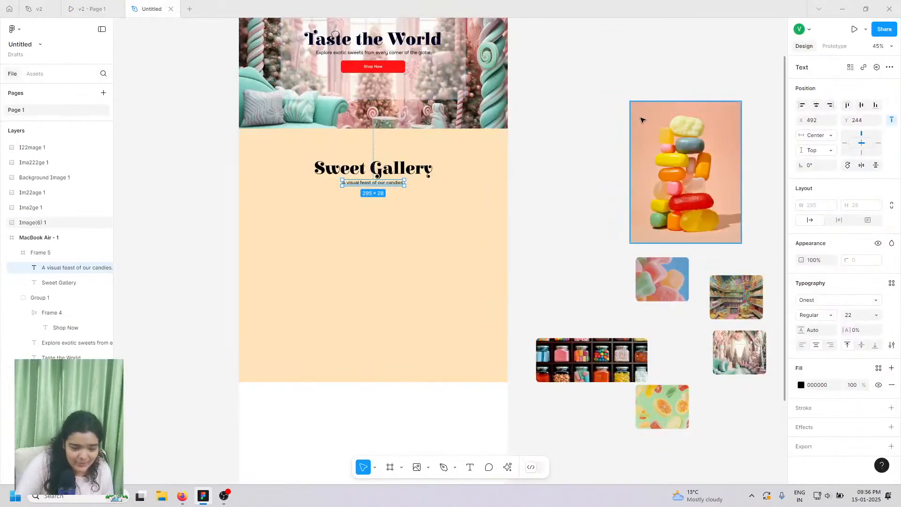
- Move the tall stacked-candy Image(6) into the gallery section below the heading, repositioning the heading
left_click_drag(644, 120, 268, 216)
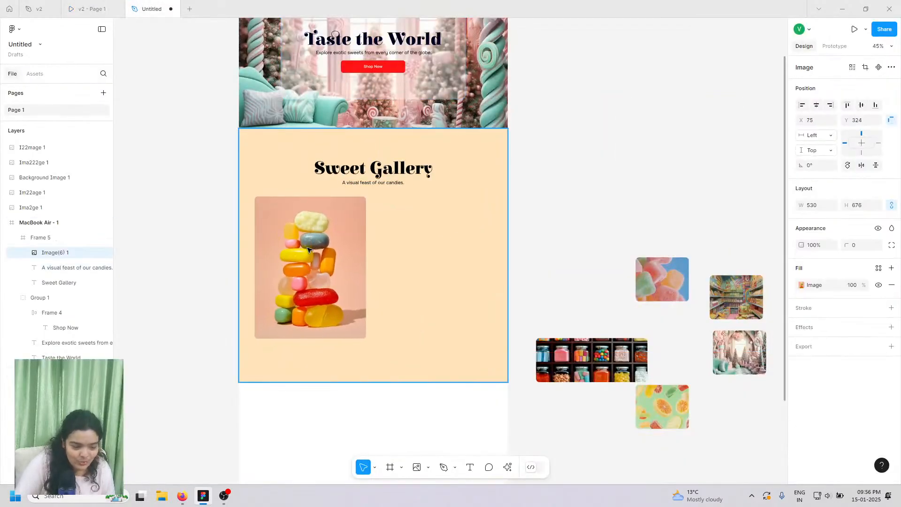
left_click_drag(308, 249, 310, 249)
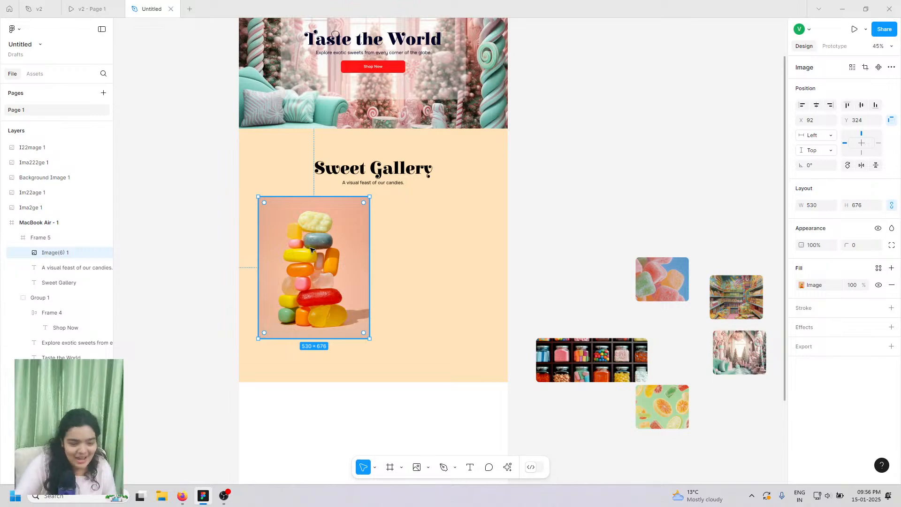
left_click_drag(347, 170, 354, 187)
left_click(354, 184)
left_click(329, 263)
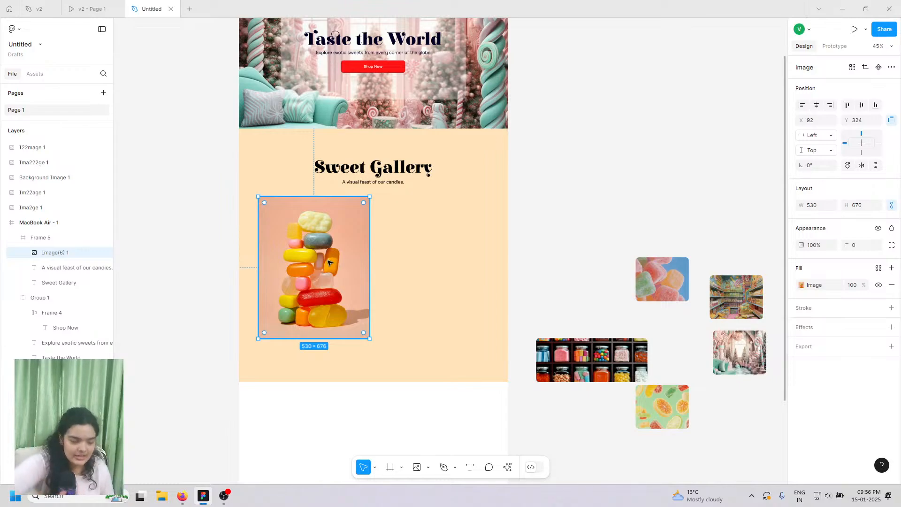
- Select the MacBook Air - 1 frame and view the v2 prototype to compare the gallery
scroll(329, 262, "up", 5)
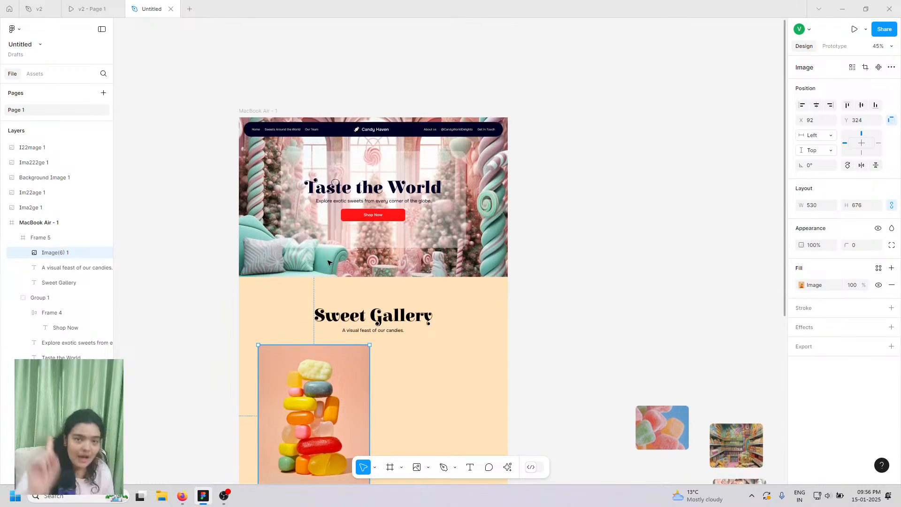
scroll(329, 262, "left", 4)
scroll(328, 262, "up", 5)
scroll(328, 262, "right", 3)
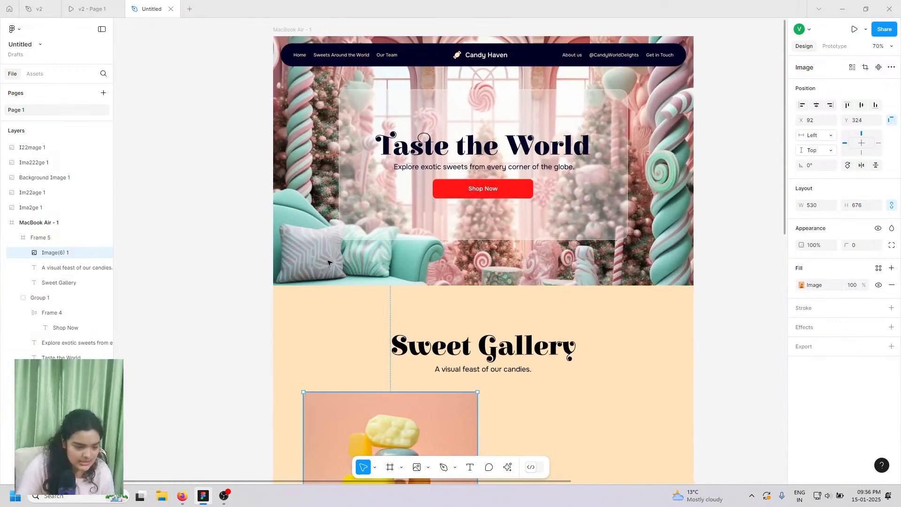
scroll(328, 263, "right", 1)
scroll(328, 263, "up", 1)
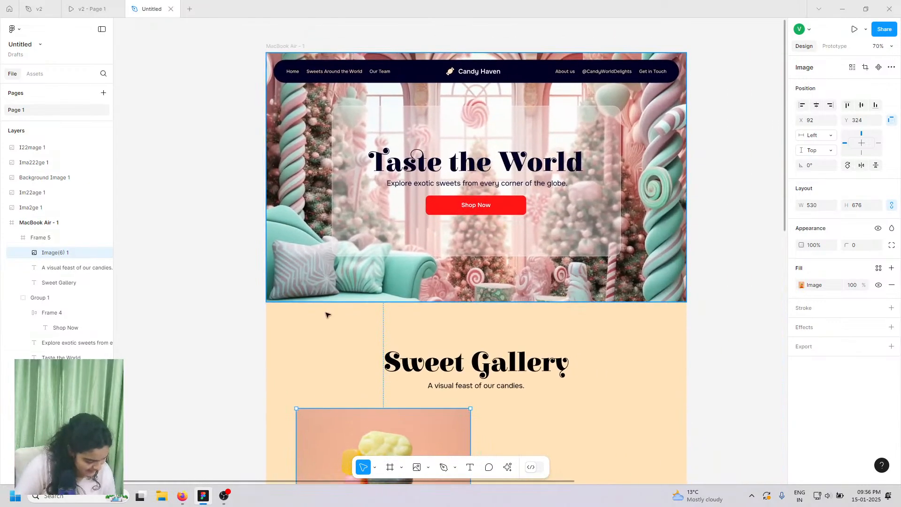
left_click(285, 47)
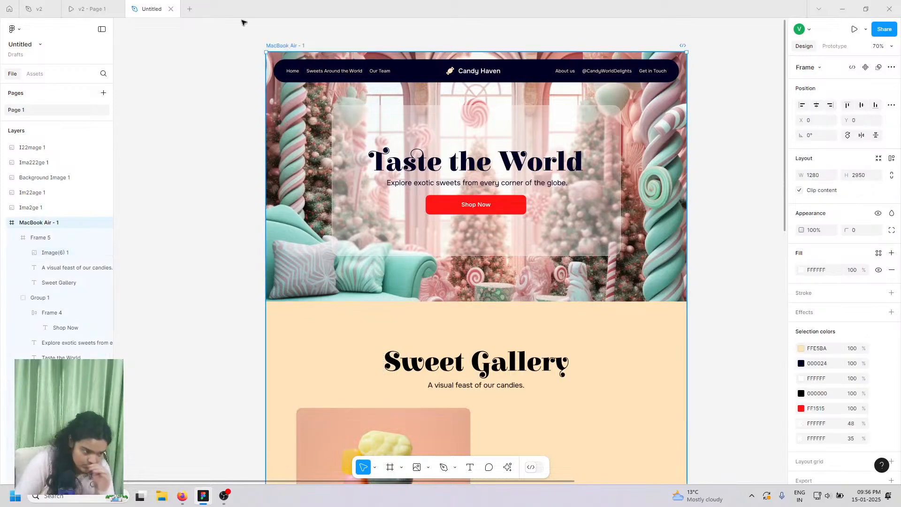
left_click(92, 9)
scroll(410, 301, "up", 10)
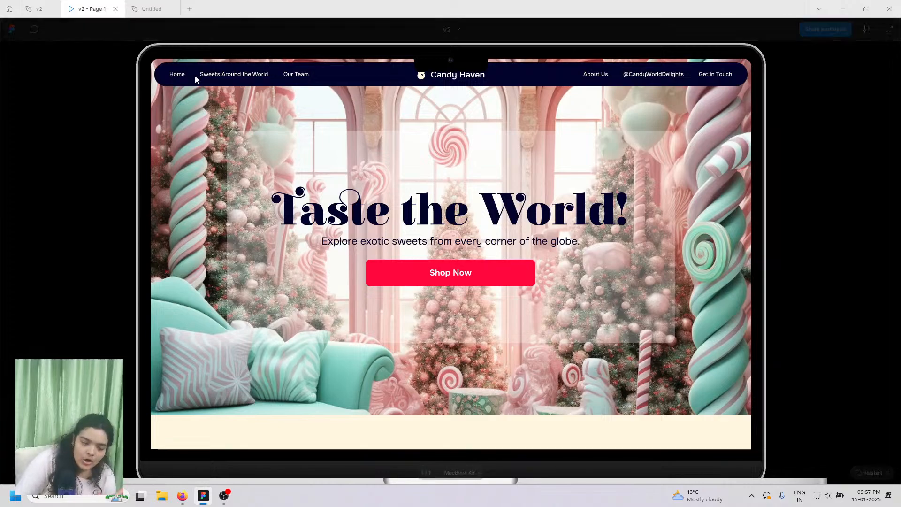
scroll(249, 219, "down", 15)
scroll(249, 217, "down", 5)
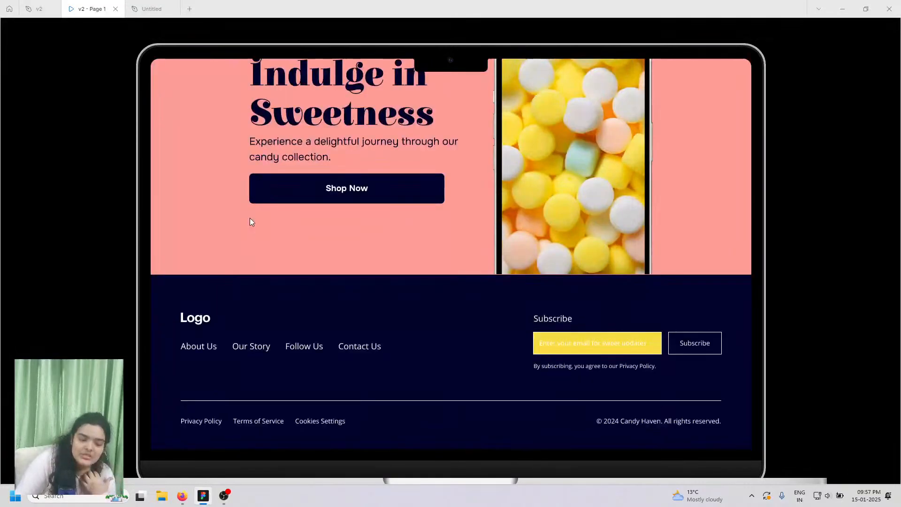
scroll(327, 271, "up", 8)
scroll(327, 270, "up", 8)
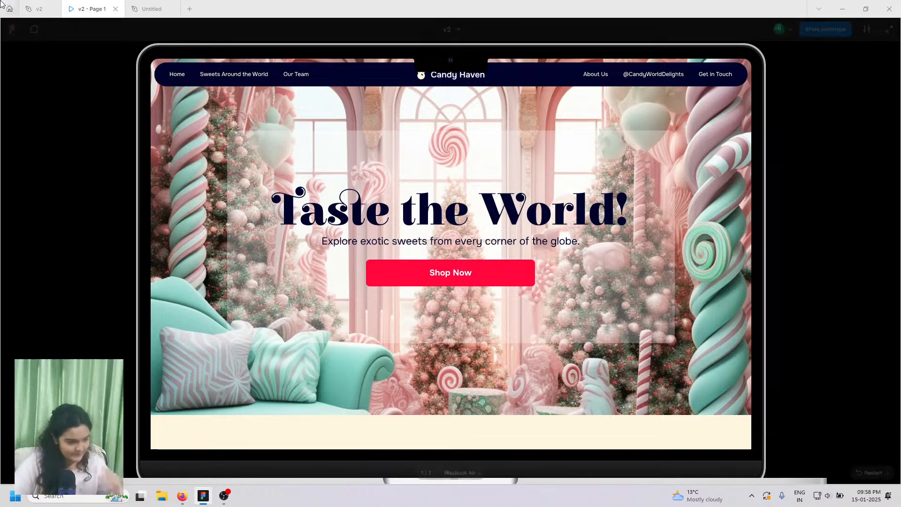
- Back in the design file, move the Sweet Gallery title and subtitle up slightly
left_click(143, 3)
scroll(365, 310, "down", 2)
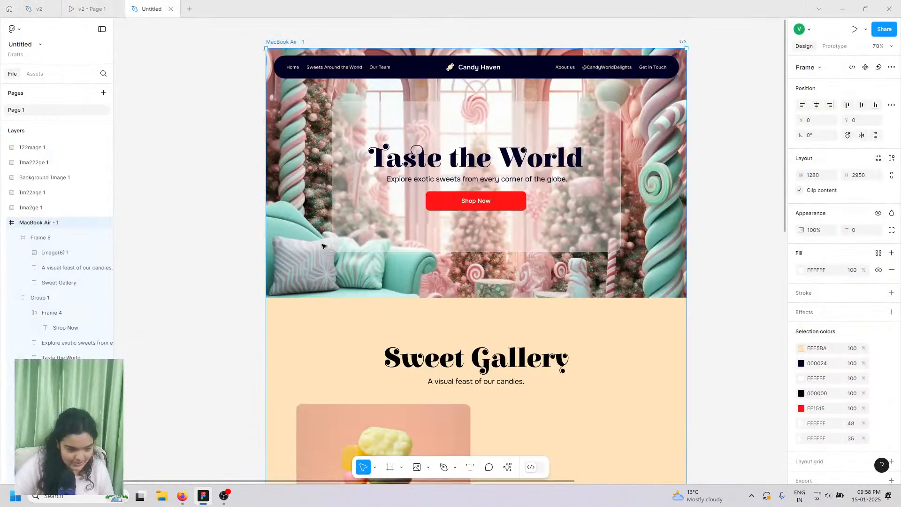
scroll(364, 310, "down", 8)
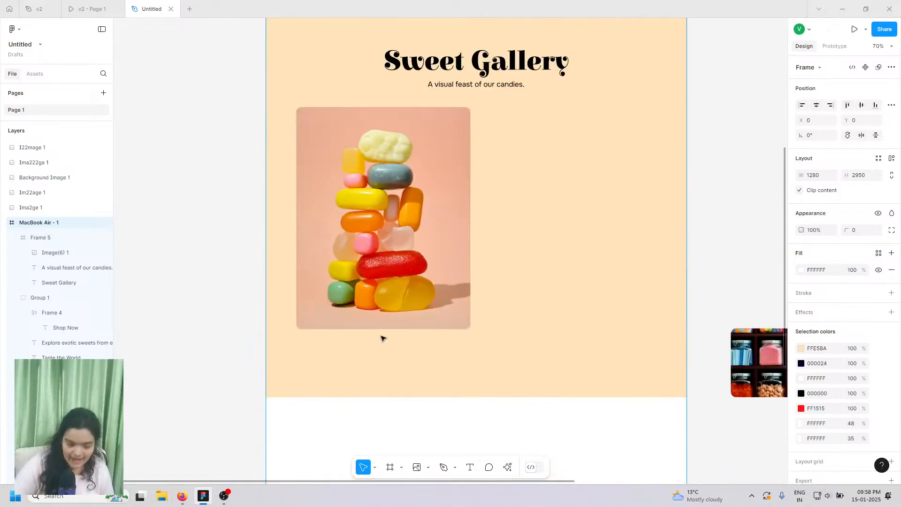
scroll(412, 227, "up", 1)
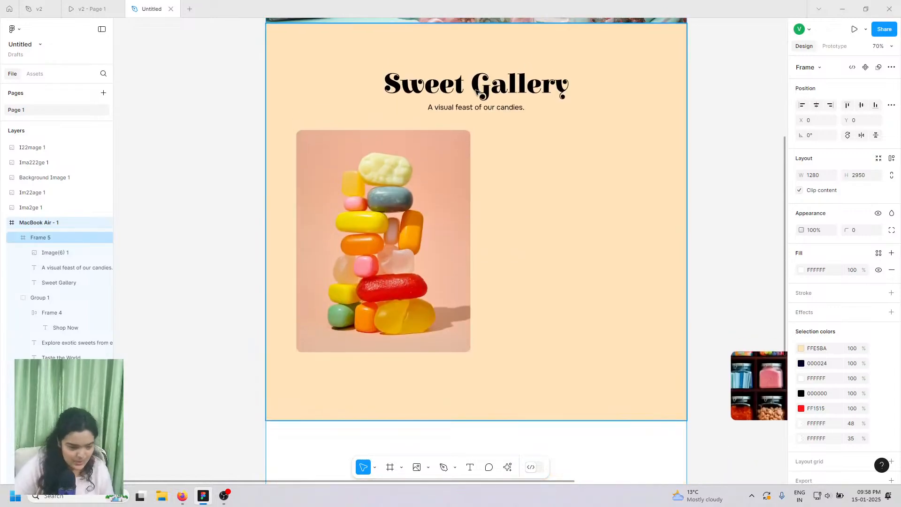
left_click(474, 114)
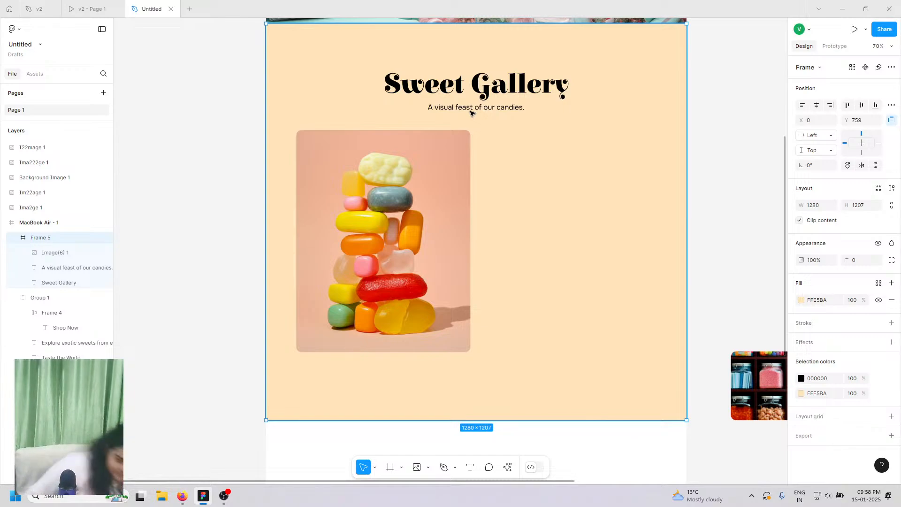
left_click(474, 89)
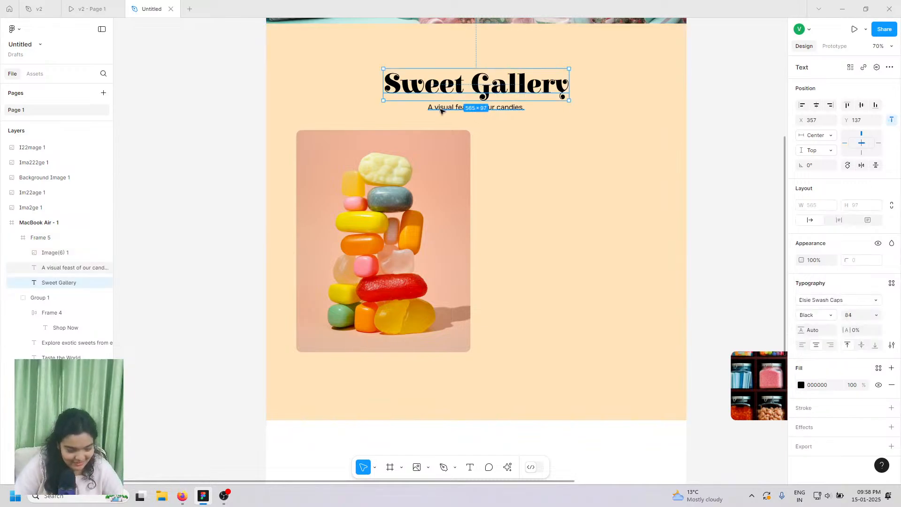
left_click(441, 109, "shift")
left_click_drag(441, 110, 437, 108)
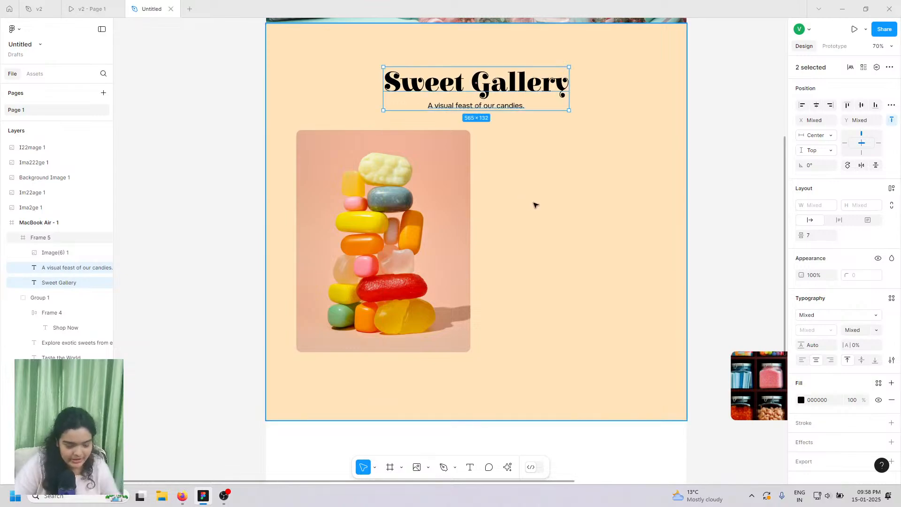
- Place the 530×210 candy-jar image I22mage beside the tall candy image in the gallery
scroll(572, 214, "right", 3)
scroll(638, 263, "down", 2)
scroll(639, 263, "right", 2)
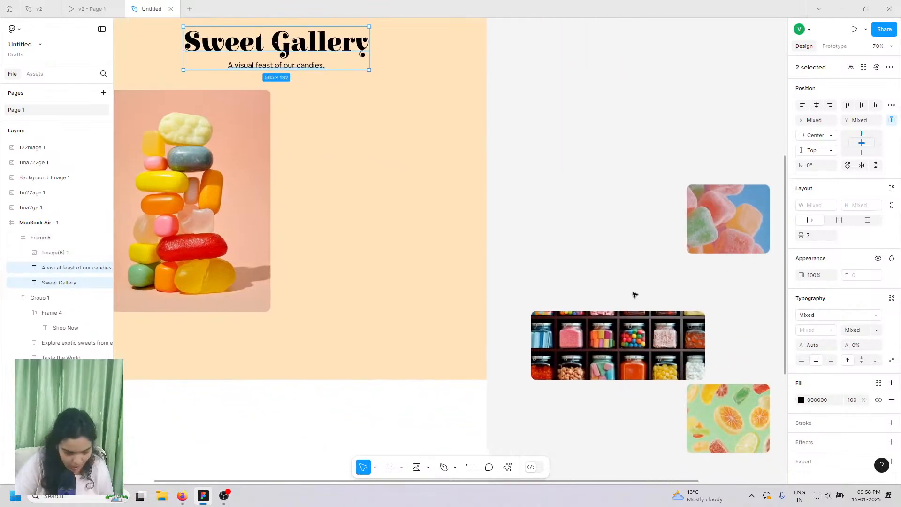
left_click(618, 339)
scroll(618, 339, "right", 3)
scroll(618, 339, "down", 3)
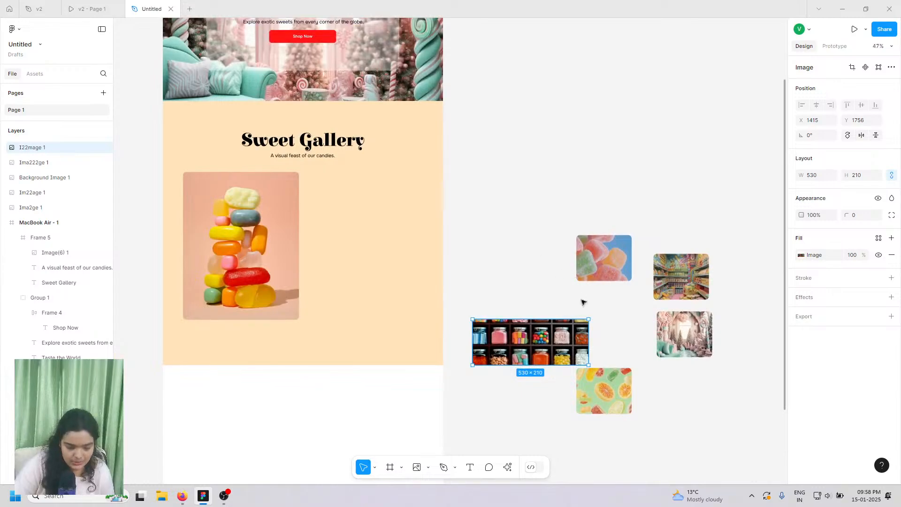
left_click_drag(531, 245, 516, 349)
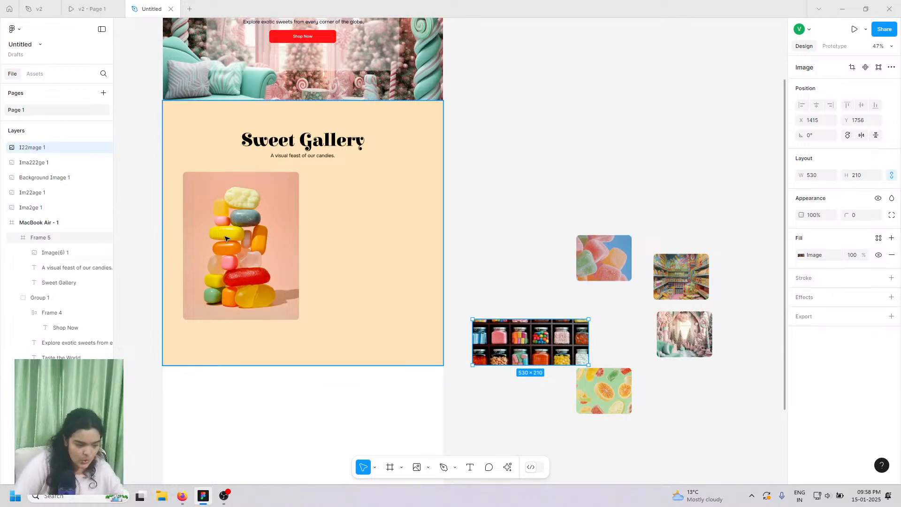
left_click_drag(514, 342, 347, 296)
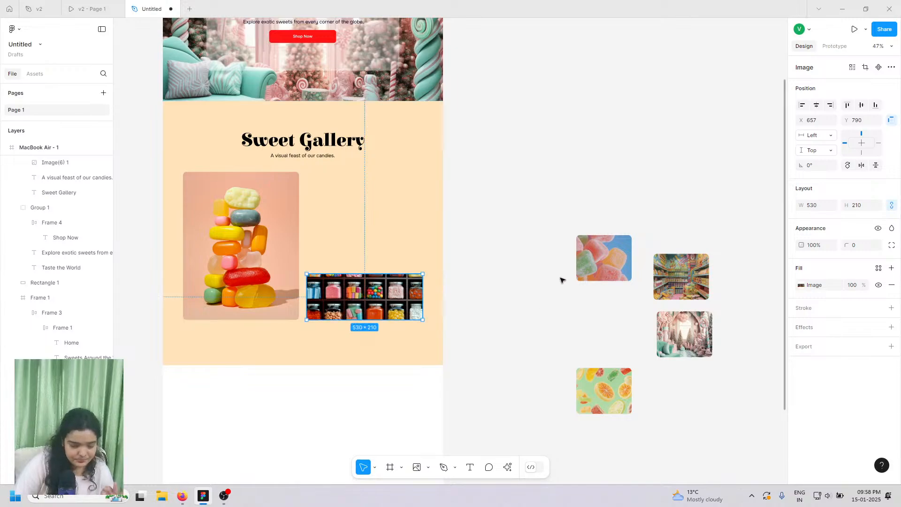
- Box-select the four loose candy images and move them closer to the gallery
left_click(596, 263)
left_click_drag(538, 237, 681, 363)
left_click_drag(667, 349, 564, 255)
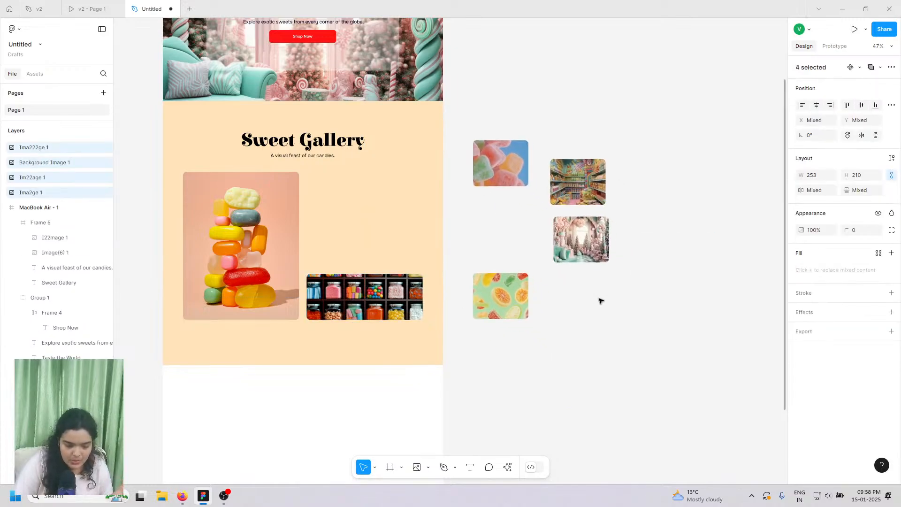
- Tidy the four candy images into a 2×2 grid and place it above the jar image
key("ctrl+alt+t")
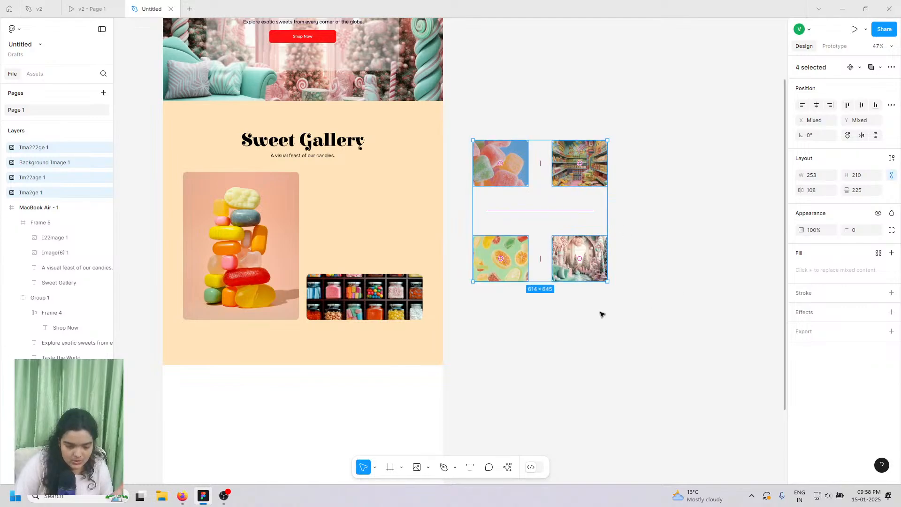
left_click_drag(563, 252, 389, 246)
mouse_move(346, 199)
left_mouse_down()
mouse_move(356, 157)
mouse_move(370, 159)
mouse_move(344, 181)
mouse_move(345, 202)
left_mouse_up()
- Preview the gallery in the v2 - Page 1 prototype
scroll(332, 245, "up", 3)
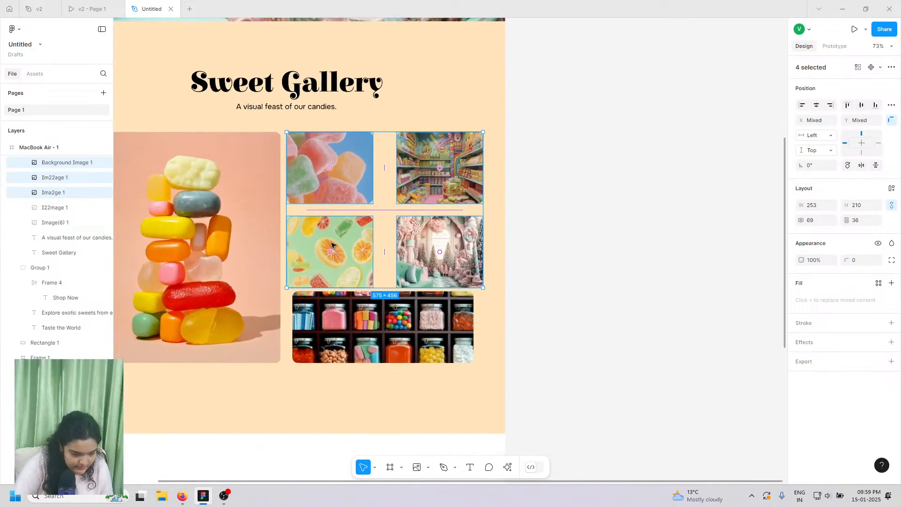
scroll(332, 245, "left", 2)
scroll(368, 235, "up", 3)
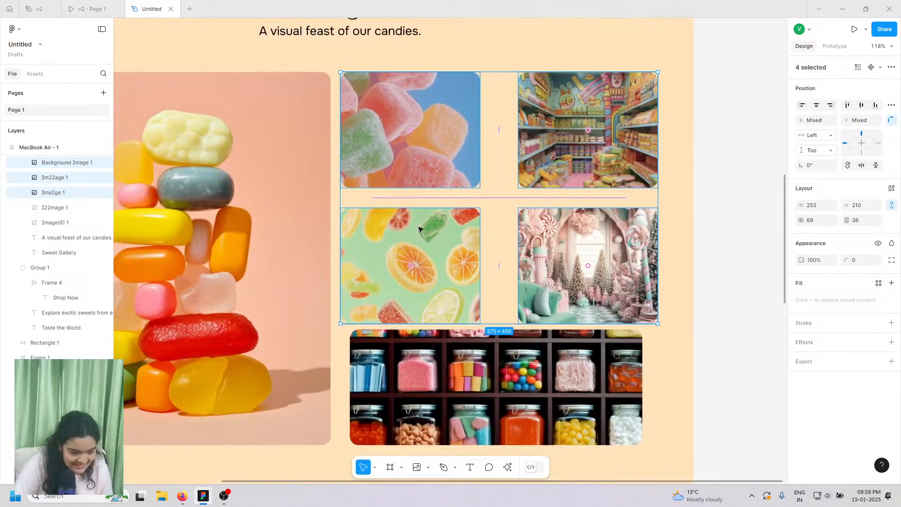
scroll(420, 230, "left", 1)
left_click(101, 8)
scroll(495, 330, "down", 10)
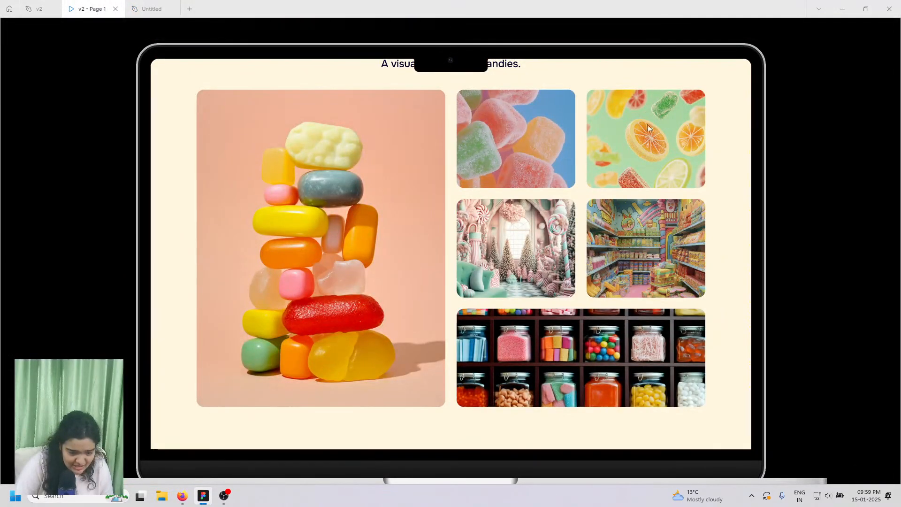
- Shift the four-image grid slightly right and give the candy shop image slight corner rounding
left_click(151, 9)
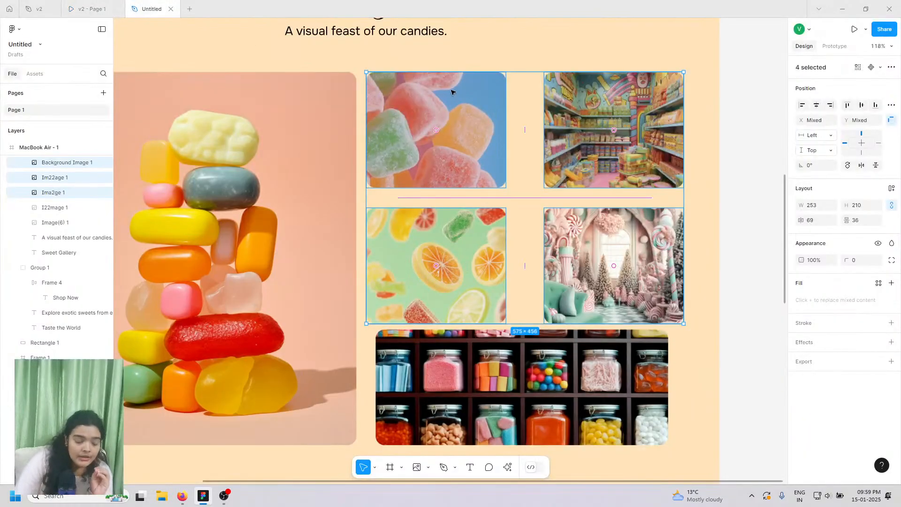
left_click_drag(387, 86, 401, 87)
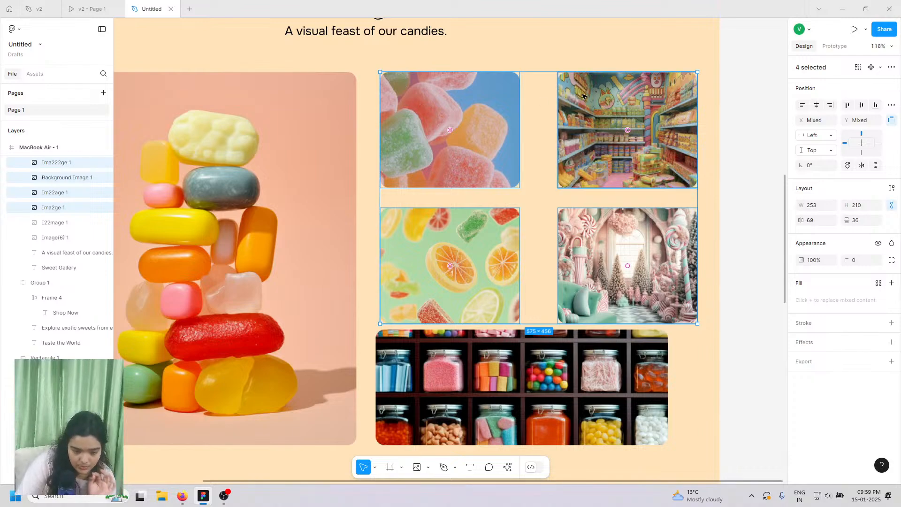
left_click(561, 98)
left_click(846, 245)
left_click_drag(847, 244, 853, 246)
- Select the four grid images and narrow the gap between their two columns to 32
left_click(480, 162)
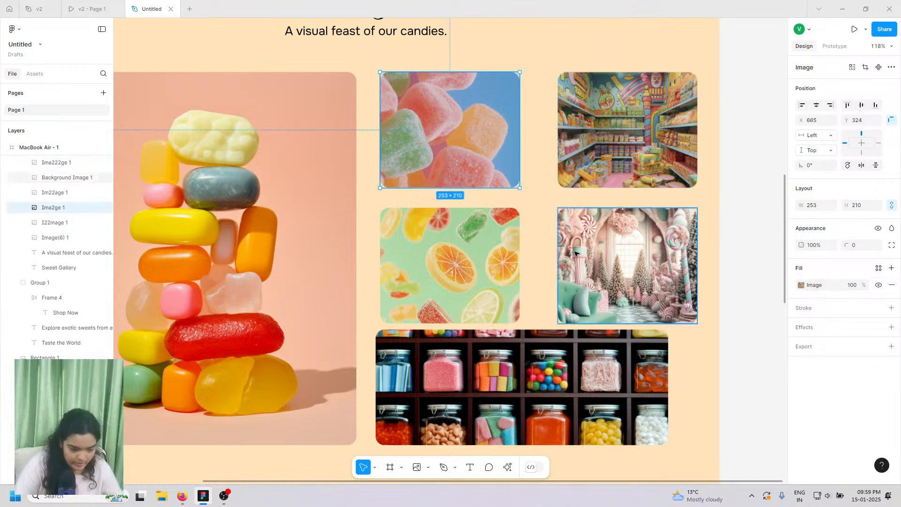
left_click(578, 254, "shift")
left_click(466, 257, "shift")
left_click(611, 139, "shift")
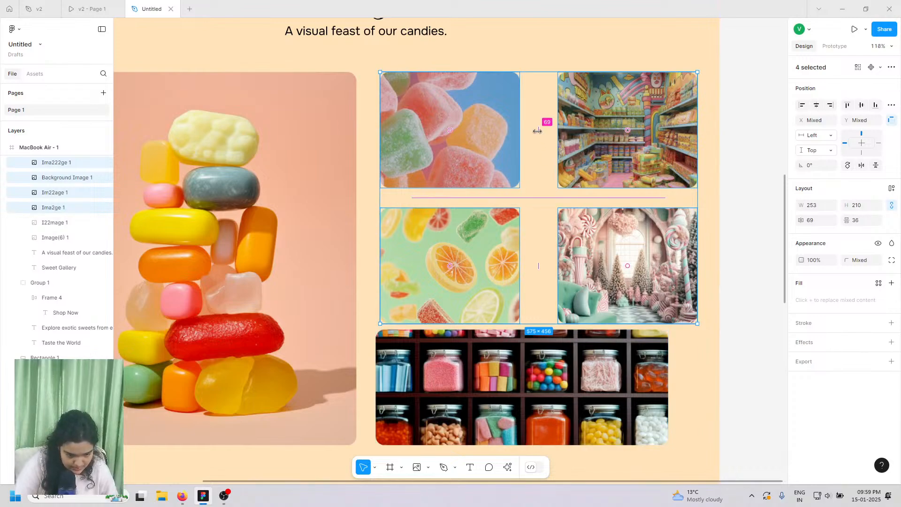
left_click_drag(544, 123, 528, 129)
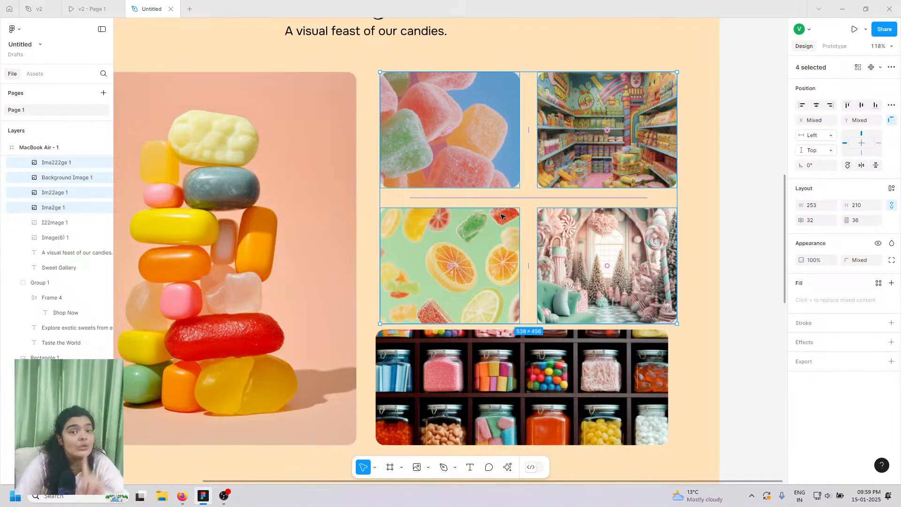
- Set both the column gap and row gap of the image grid to 32
left_click(814, 225)
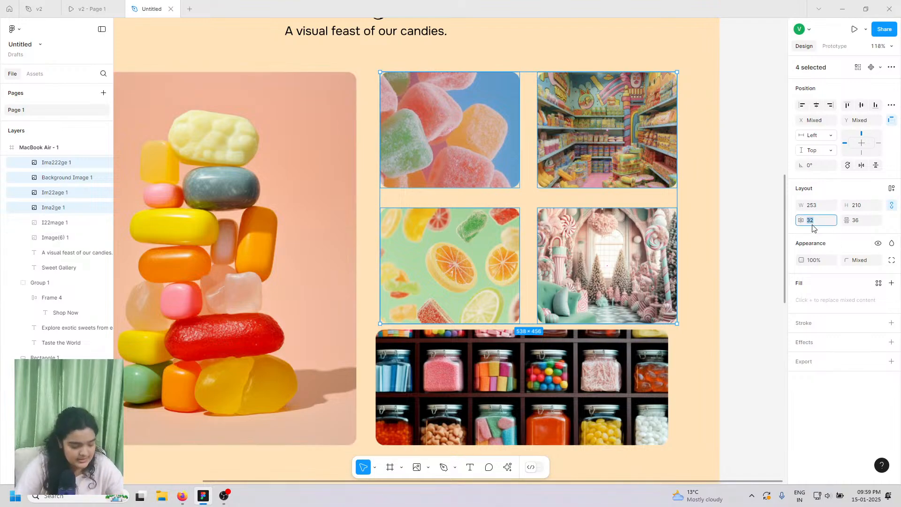
type("32")
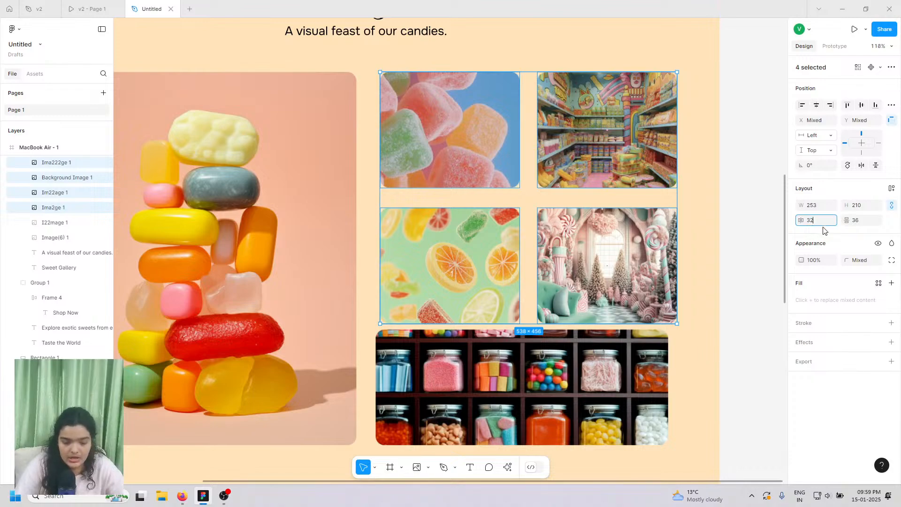
left_click(858, 225)
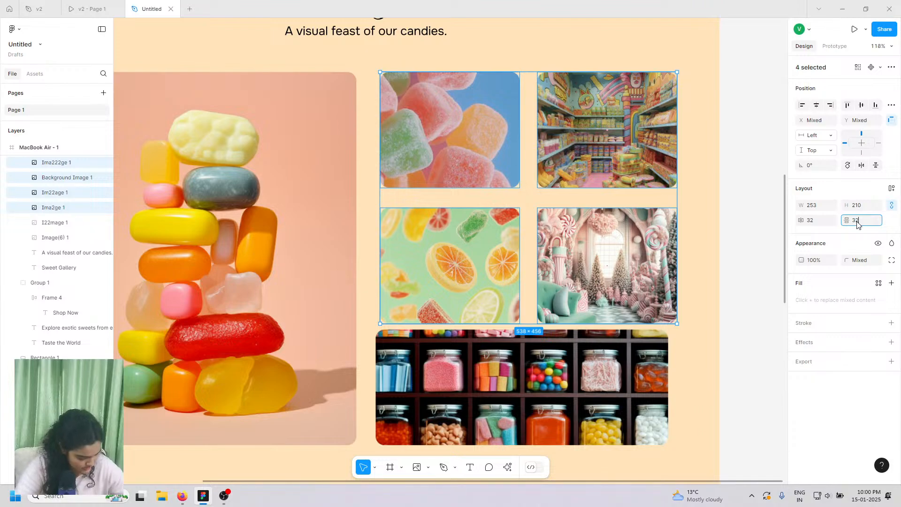
type("32")
key("Return")
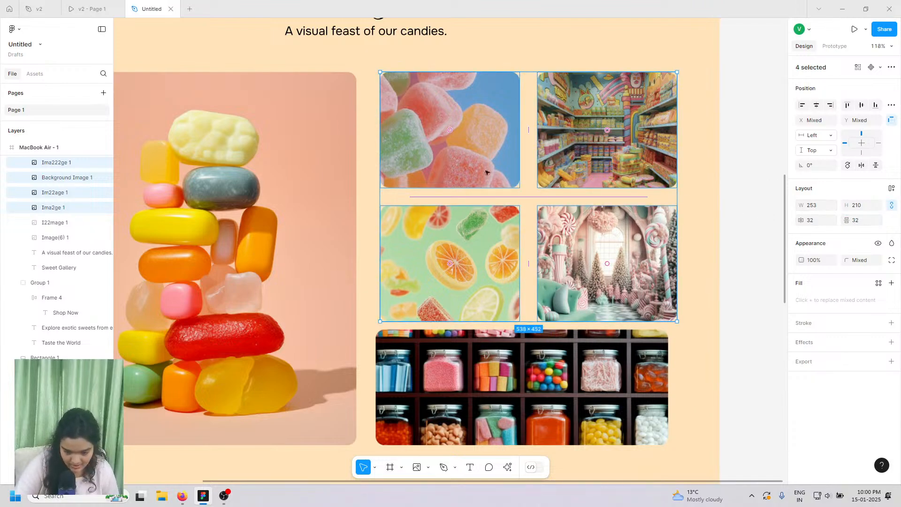
- Add the jar and tall candy images to the selection and combine all six into one grid layout
left_click(460, 351, "shift")
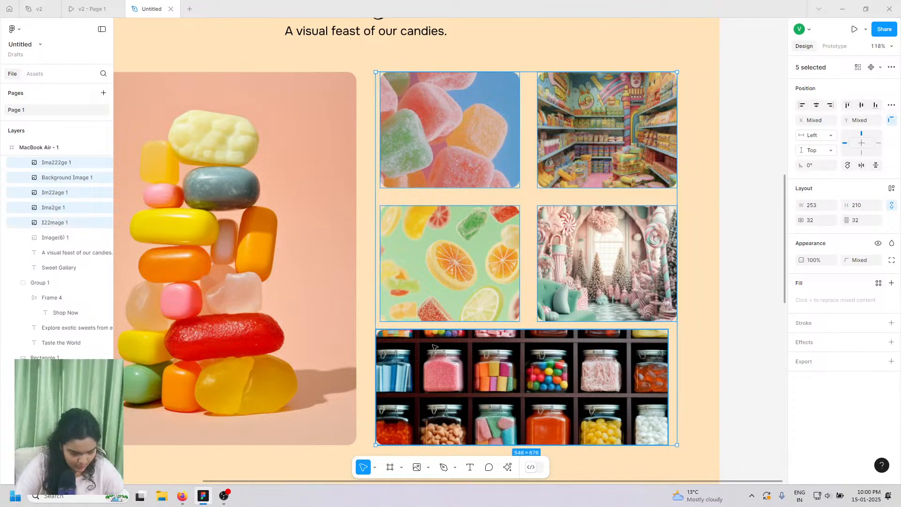
left_click(336, 297, "shift")
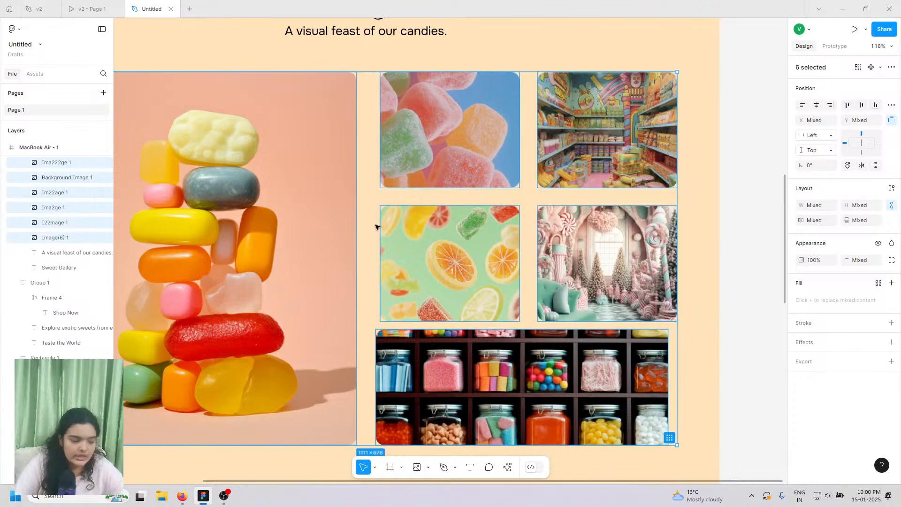
left_click(670, 439)
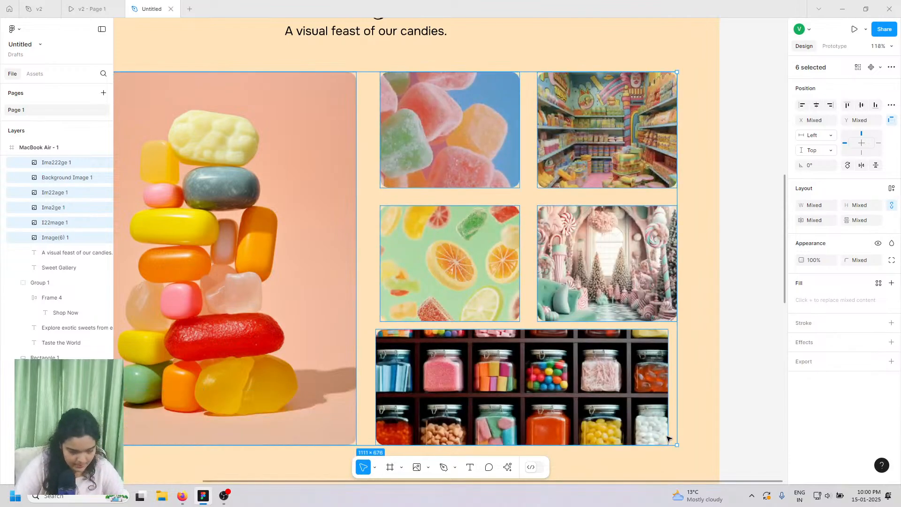
- Select the four small grid images and switch to the v2 prototype preview
left_click(512, 261)
left_click(573, 259)
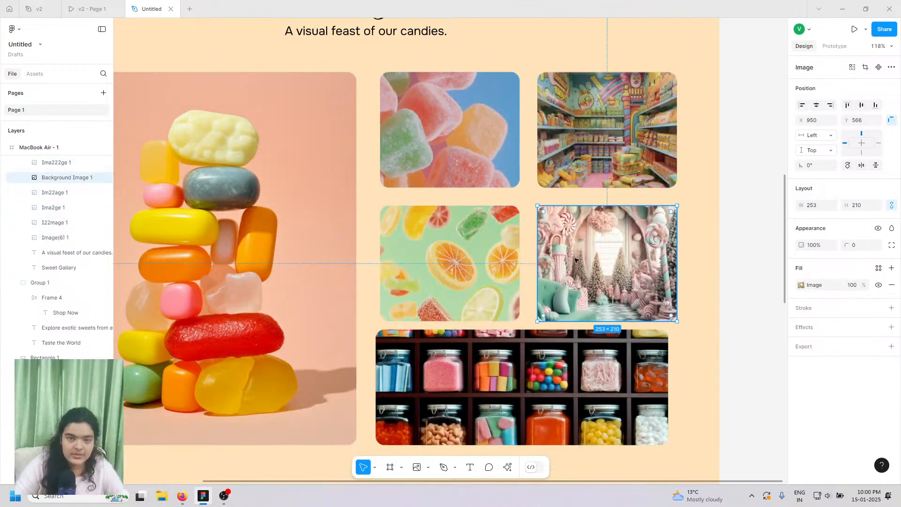
left_click(484, 164, "shift")
left_click(558, 146, "shift")
left_click(498, 229, "shift")
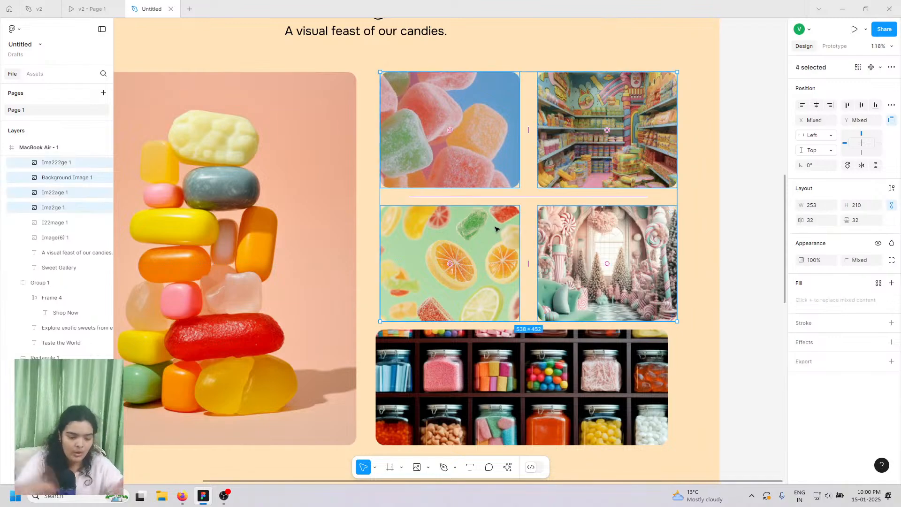
left_click(120, 3)
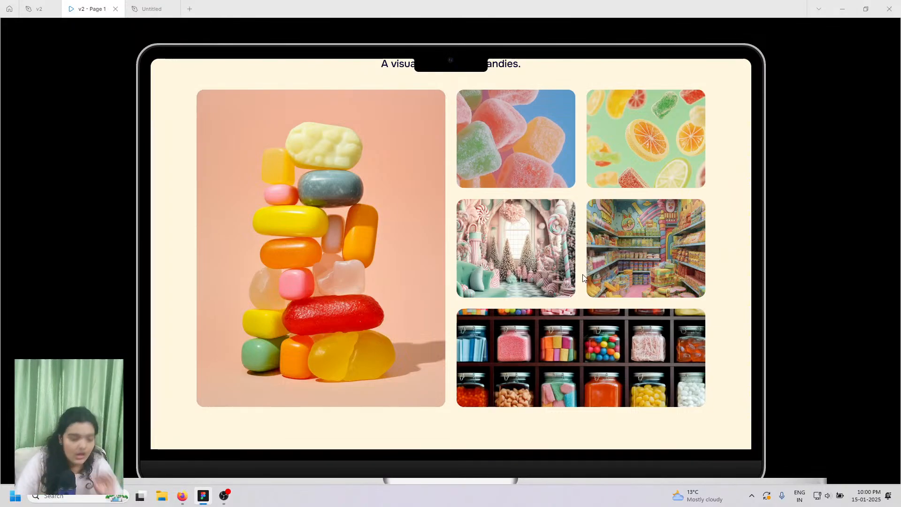
- Group the four small candy images with Ctrl+G and check the prototype preview
left_click(152, 9)
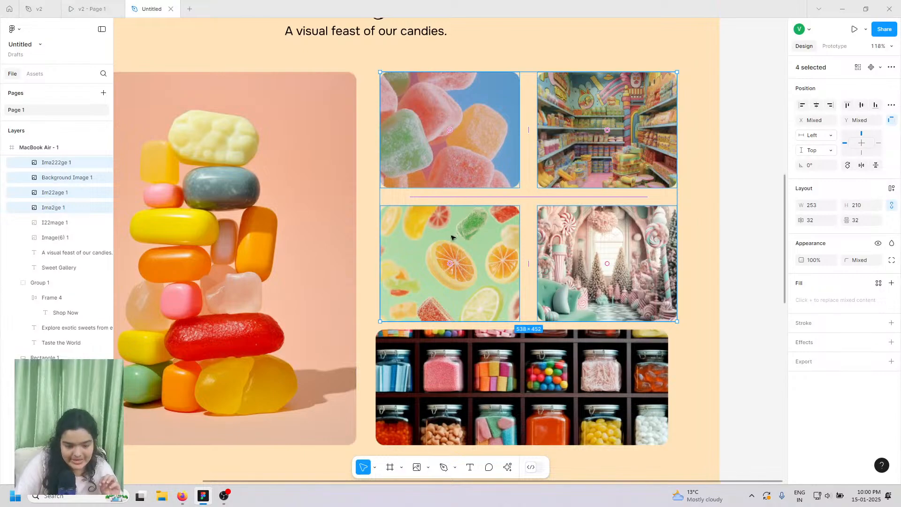
key("ctrl+g")
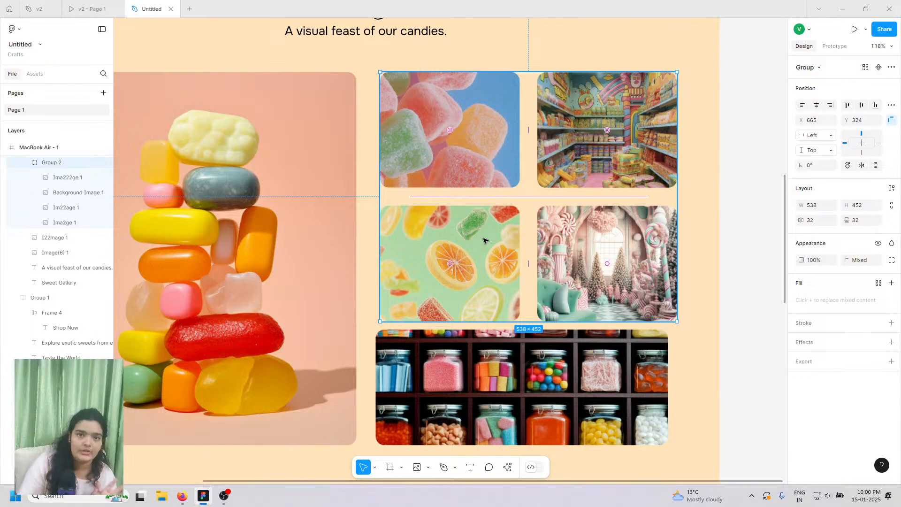
left_click(91, 9)
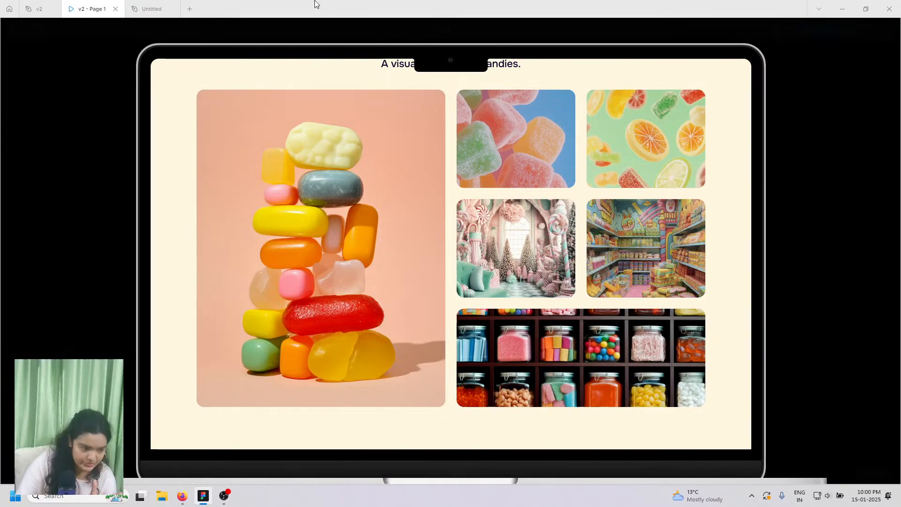
left_click(152, 9)
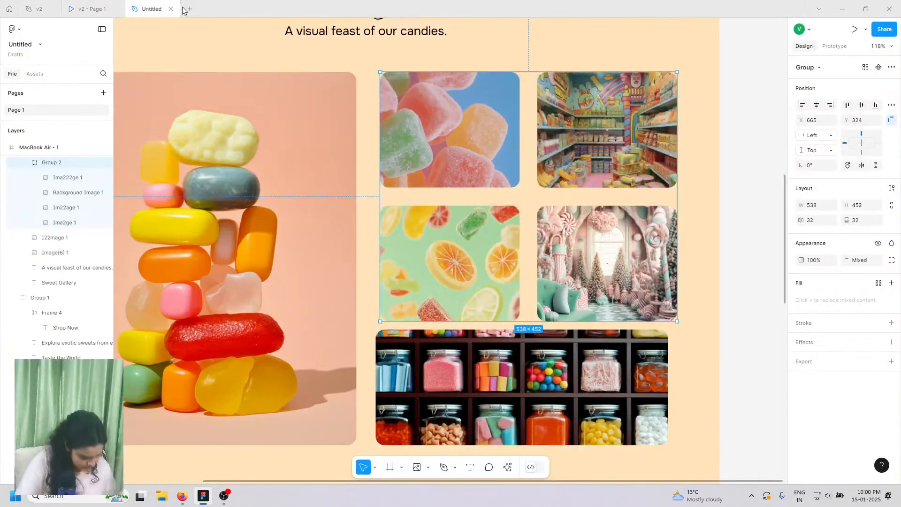
- Reposition Group 2 and group it with the candy-jar image into one 538×716 block
left_click(513, 379, "shift")
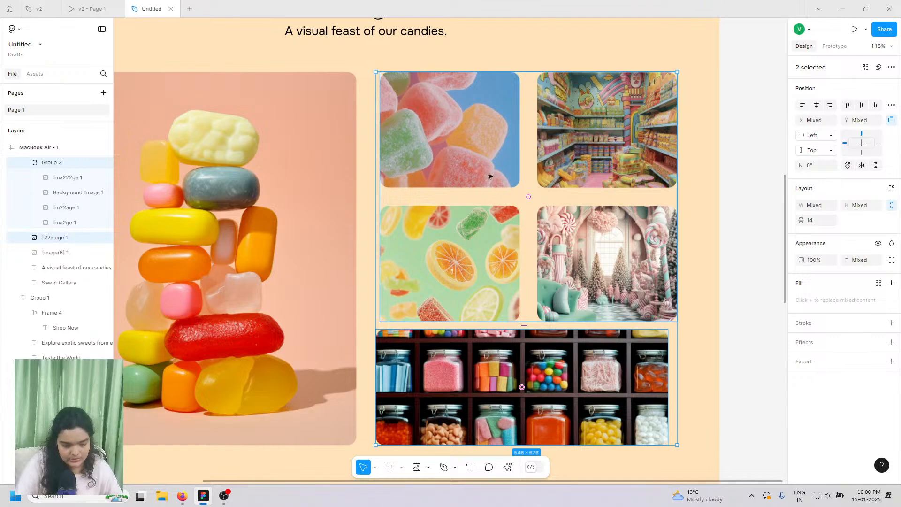
left_click_drag(494, 154, 498, 172)
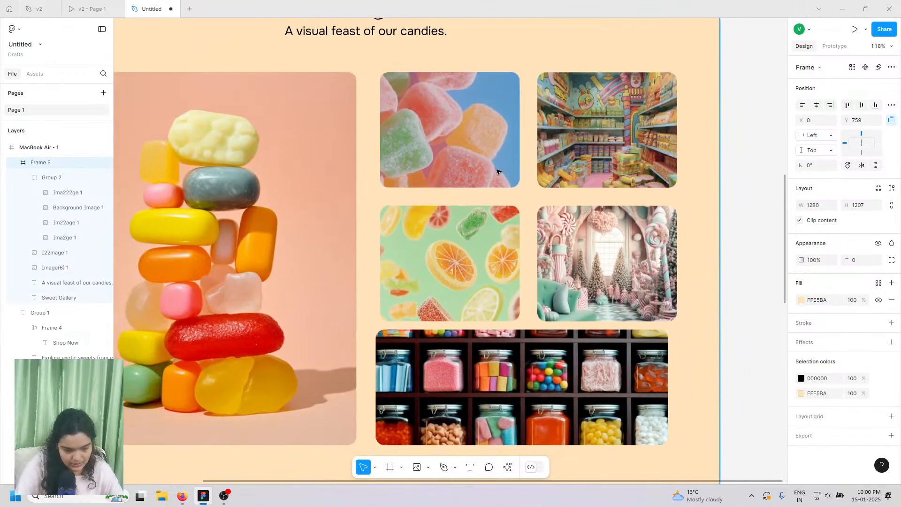
left_click(77, 179)
left_click_drag(472, 139, 464, 119)
left_click(489, 371, "shift")
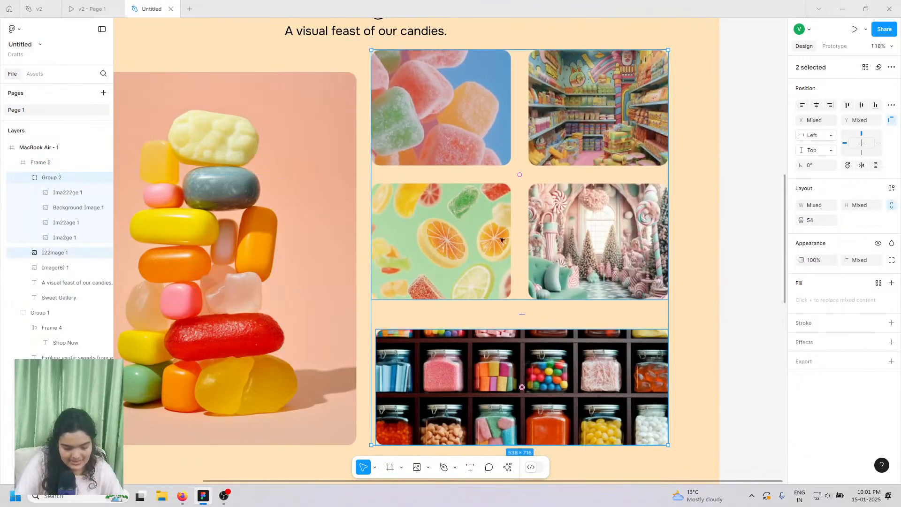
key("ctrl+g")
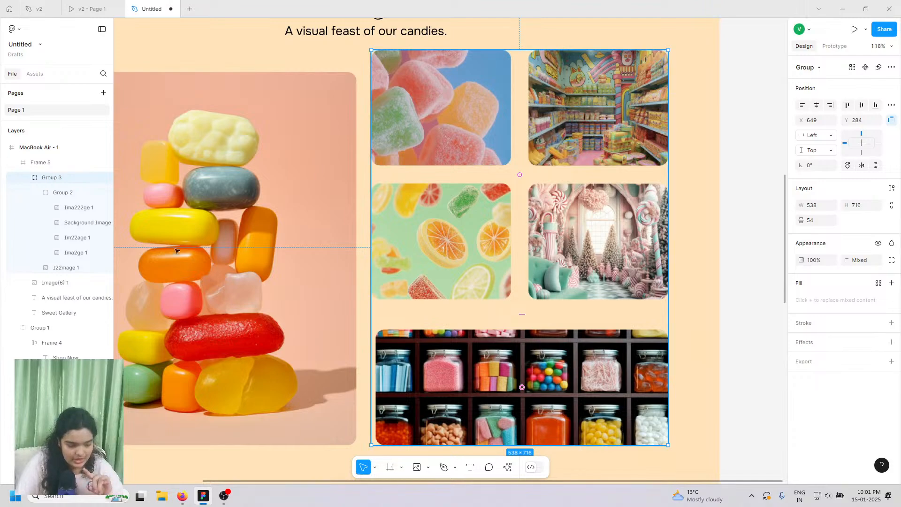
- Inspect the combined group's four-image grid and candy-jar image, then open the shape tools menu
left_click(483, 179)
left_click(472, 134)
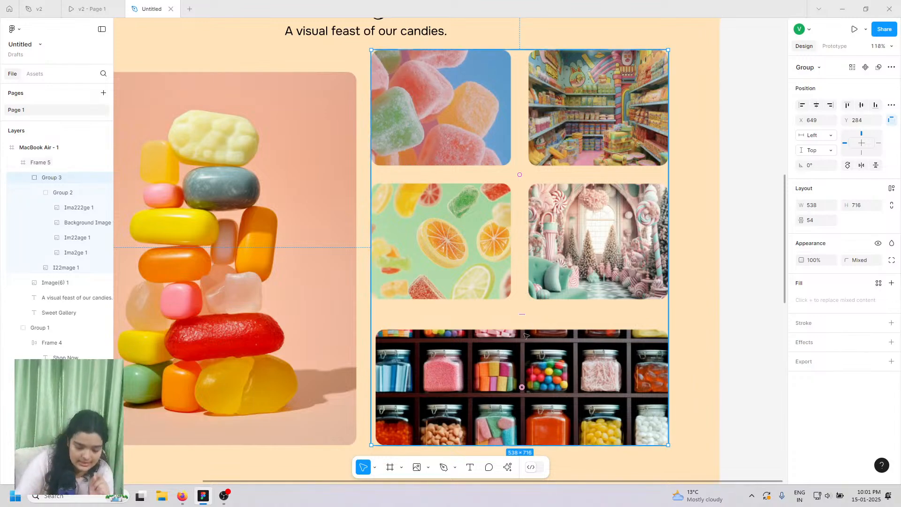
double_click(479, 364)
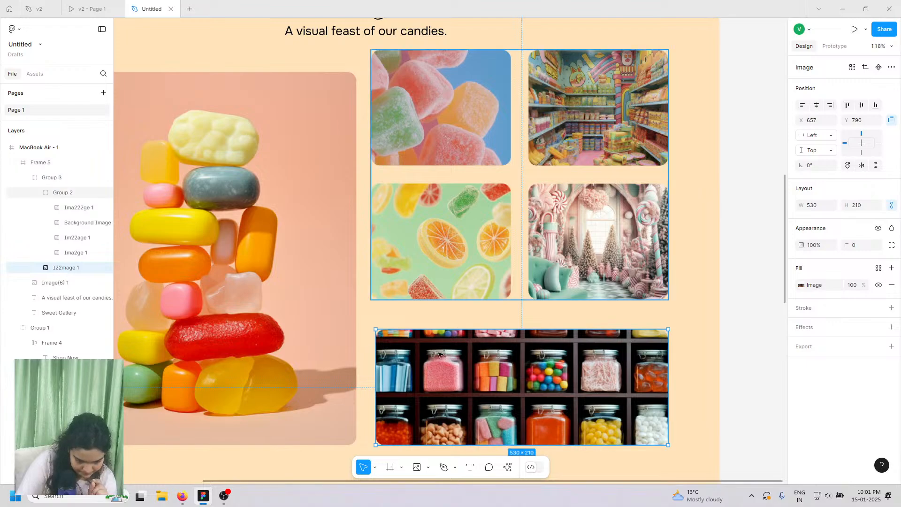
left_click(450, 268)
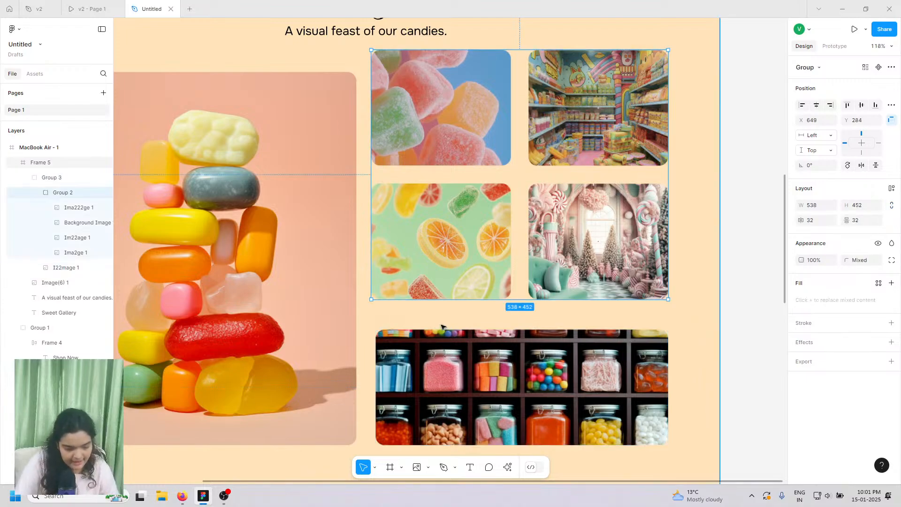
left_click(475, 379)
scroll(524, 362, "up", 2)
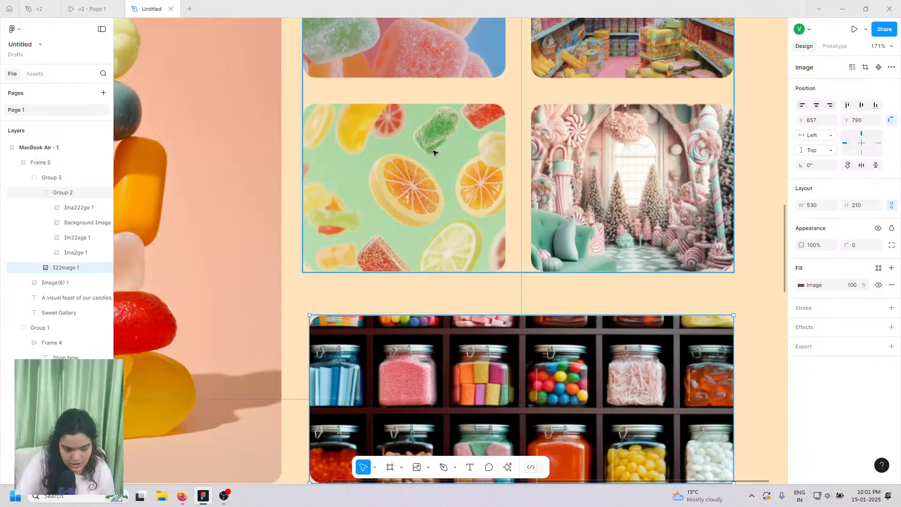
left_click(428, 468)
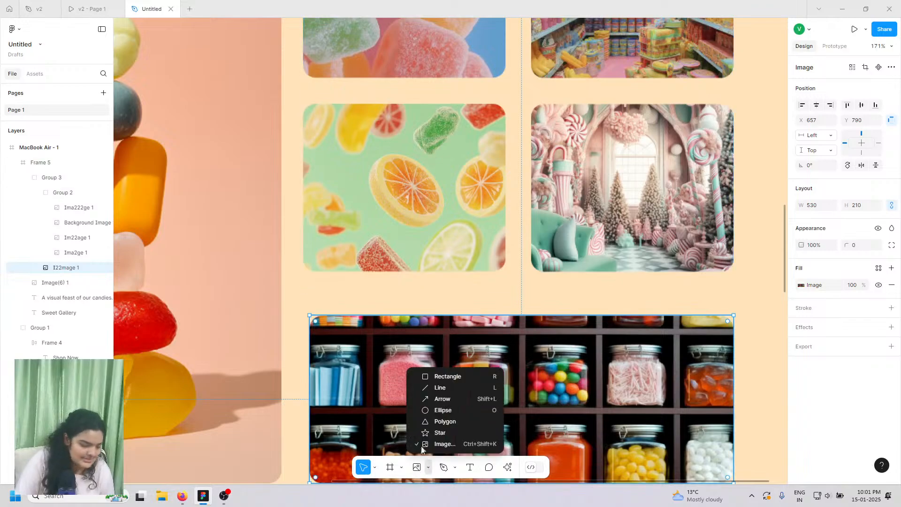
- Draw a tall grey rectangle to serve as a spacer bar
left_click(425, 377)
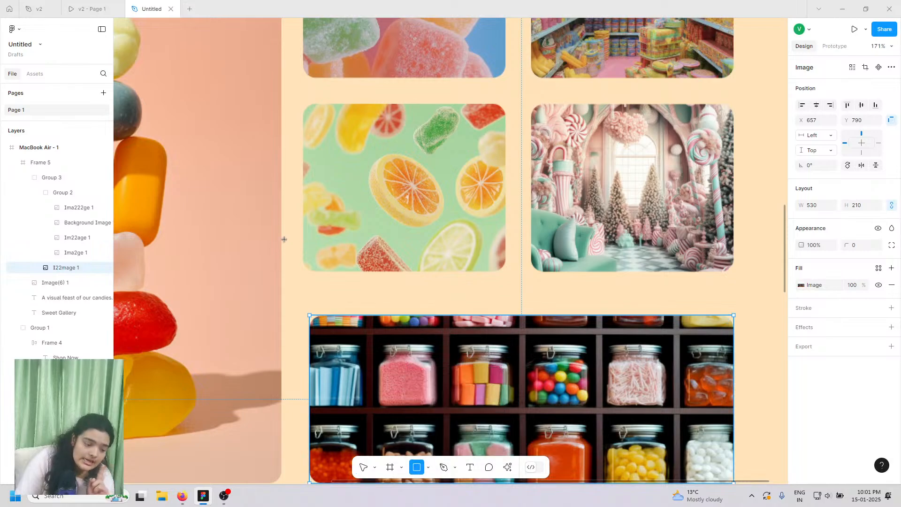
left_click_drag(258, 79, 309, 413)
scroll(308, 412, "up", 5)
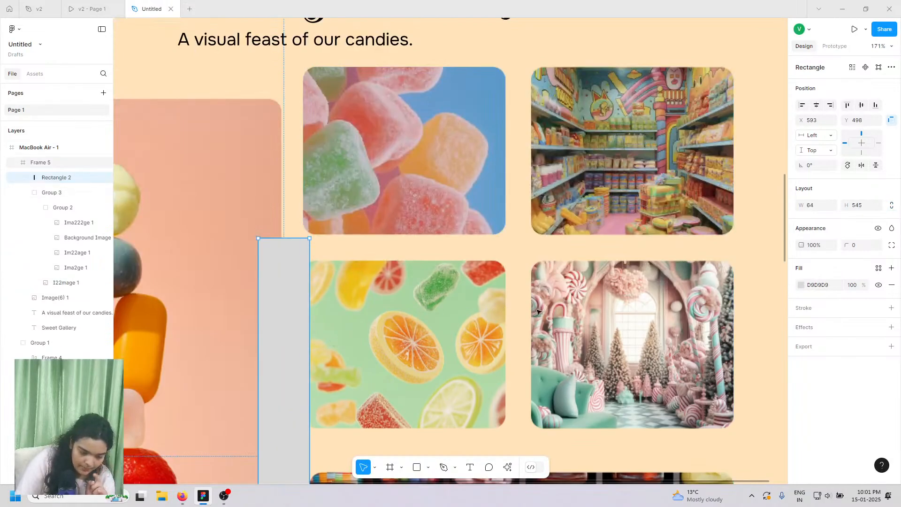
scroll(476, 329, "down", 3)
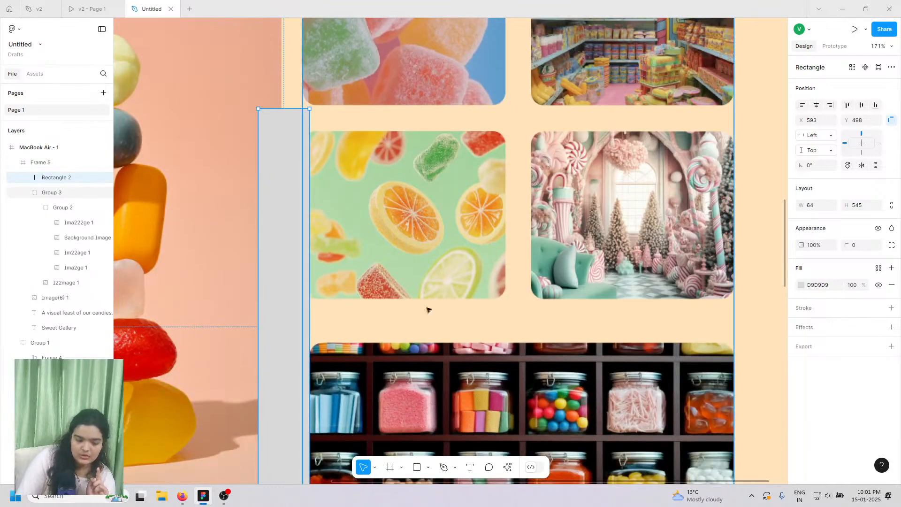
- Nudge the image grid slightly and move the grey bar to the right of the images
left_click(413, 268)
double_click(413, 268)
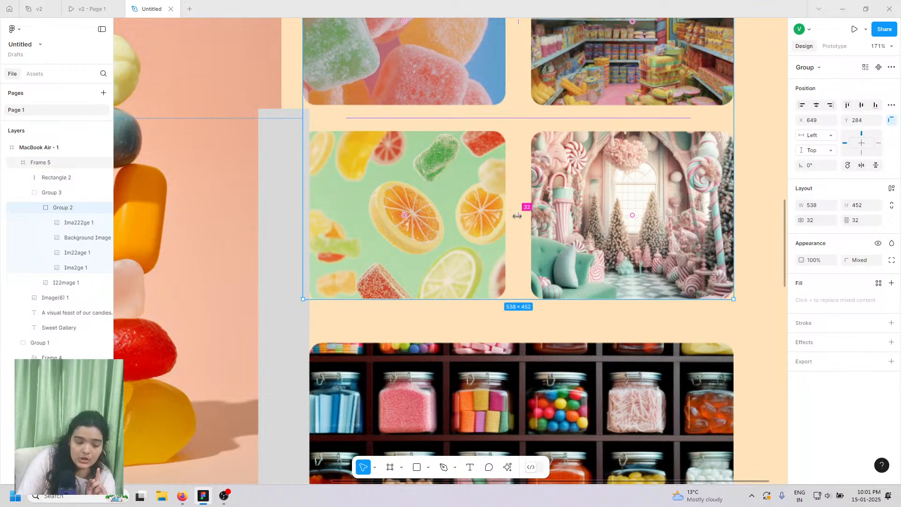
left_click_drag(517, 216, 525, 220)
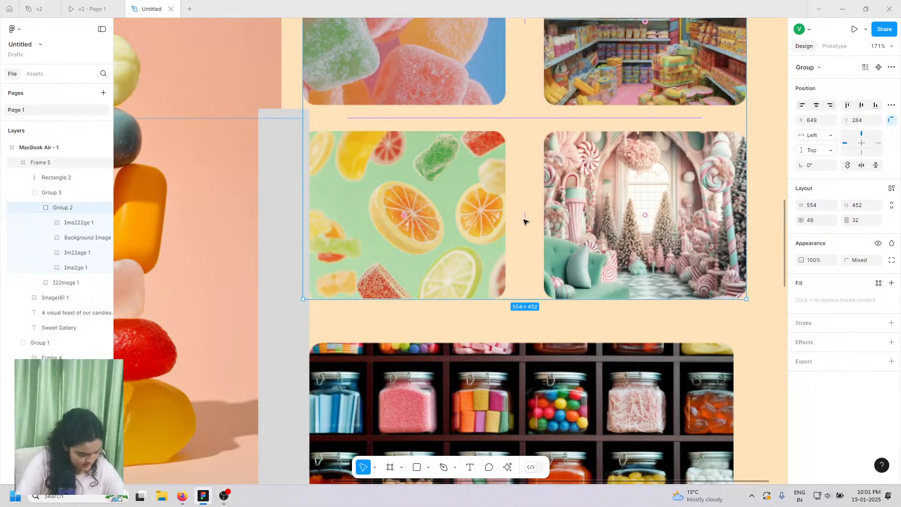
key("ctrl+z")
left_click_drag(386, 157, 393, 161)
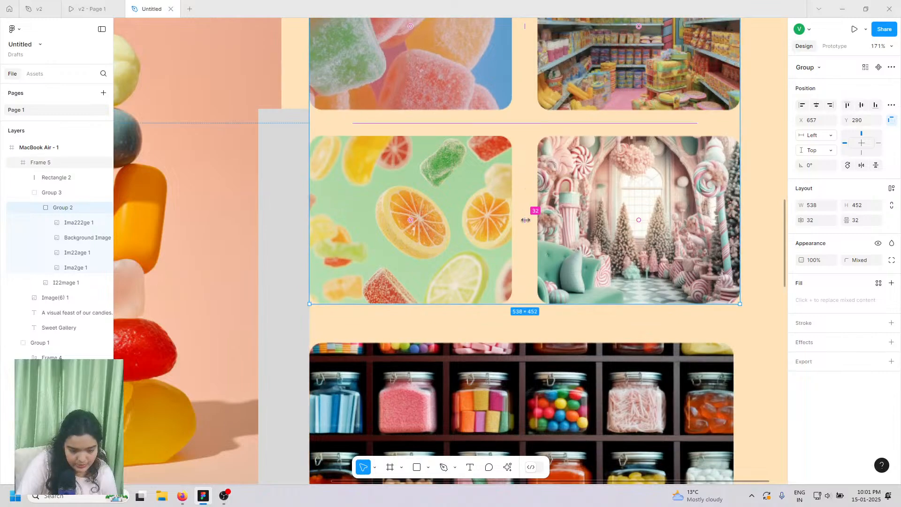
left_click(288, 214)
left_click_drag(287, 213, 754, 229)
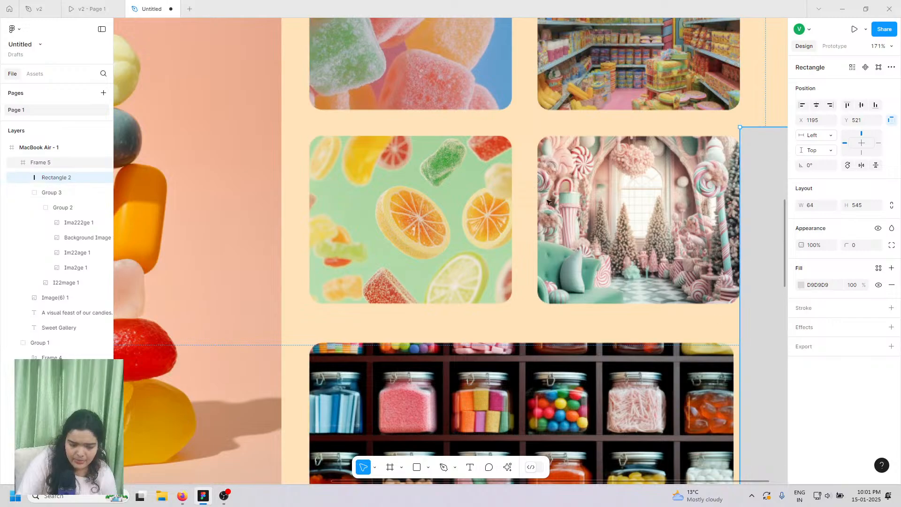
- Set the four-image grid's column gap to 24 and tuck the grey bar against its edge
double_click(507, 90)
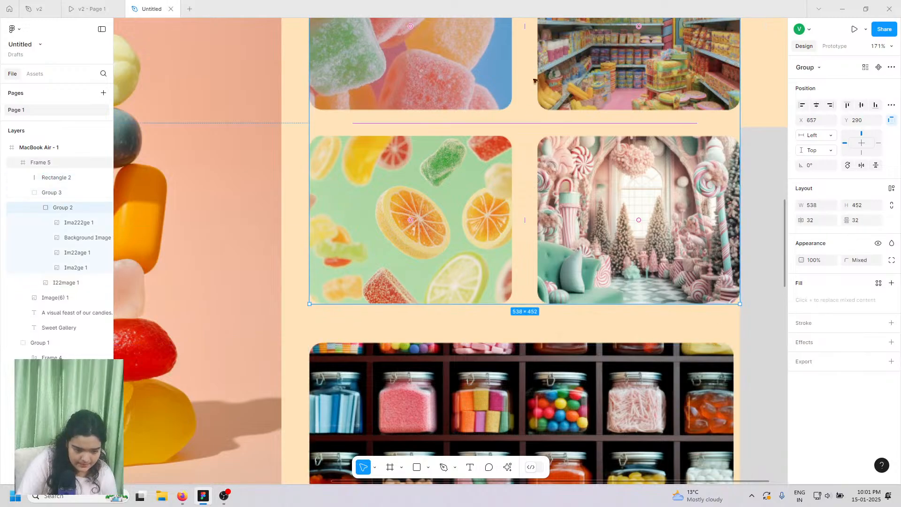
left_click_drag(525, 32, 510, 34)
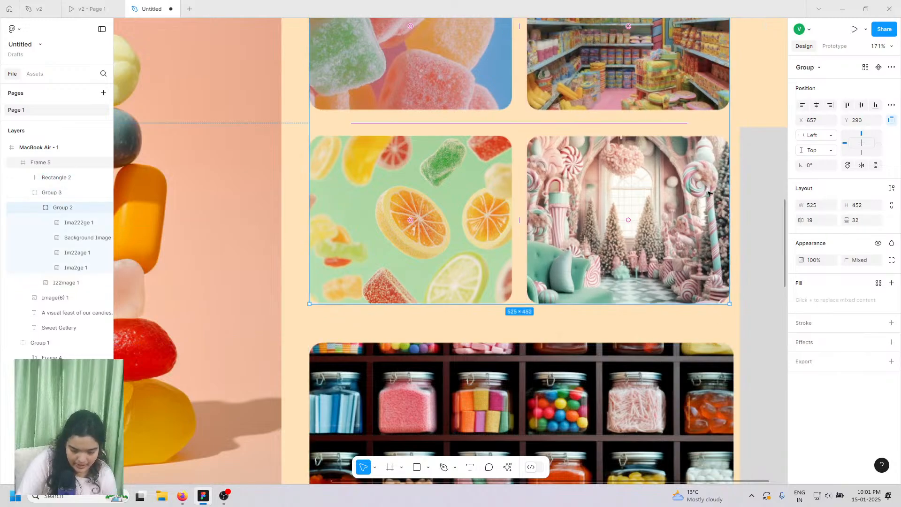
left_click_drag(767, 241, 760, 238)
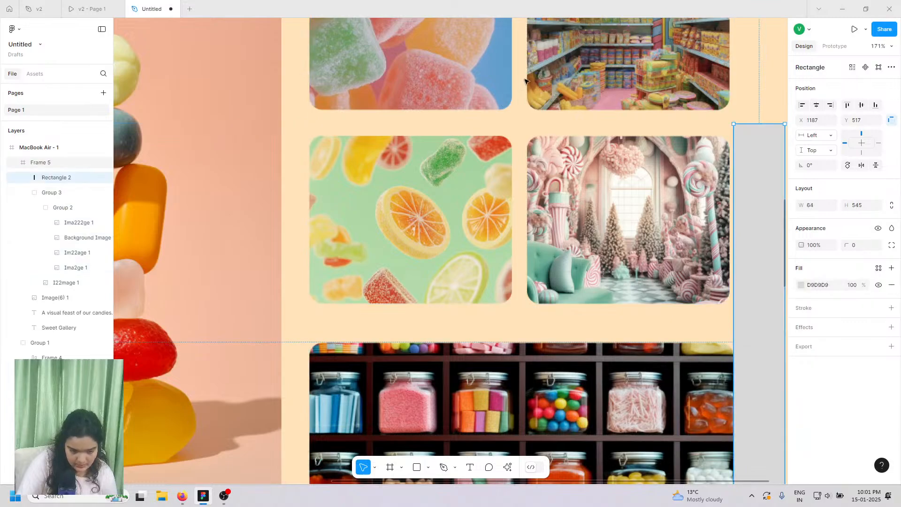
left_click(463, 203)
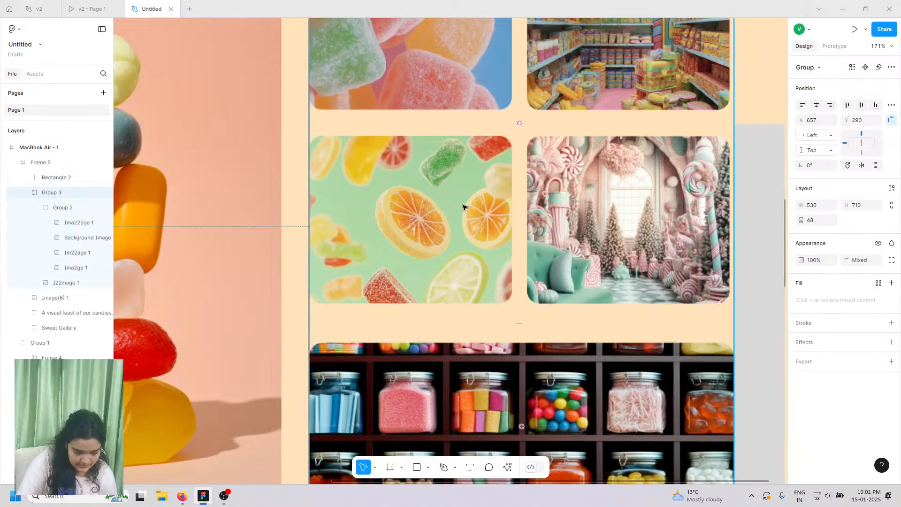
left_click(463, 204)
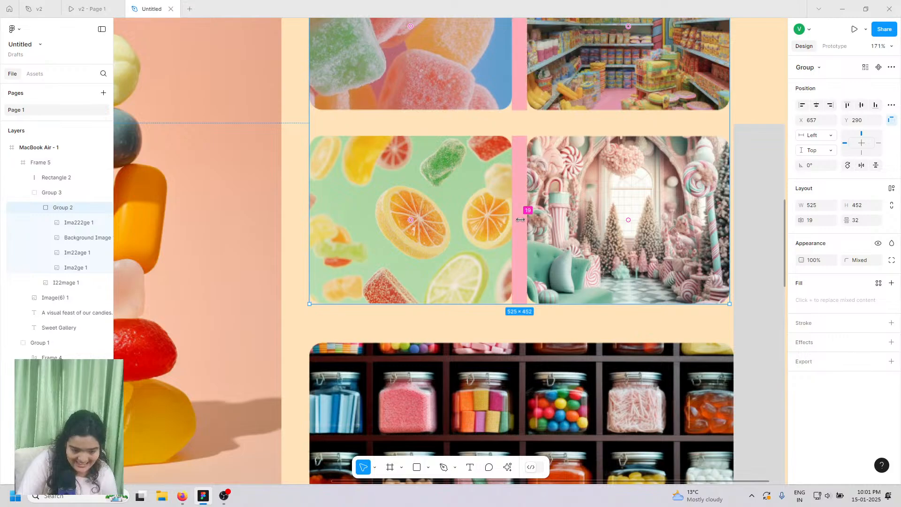
left_click_drag(519, 221, 521, 220)
scroll(743, 215, "up", 2)
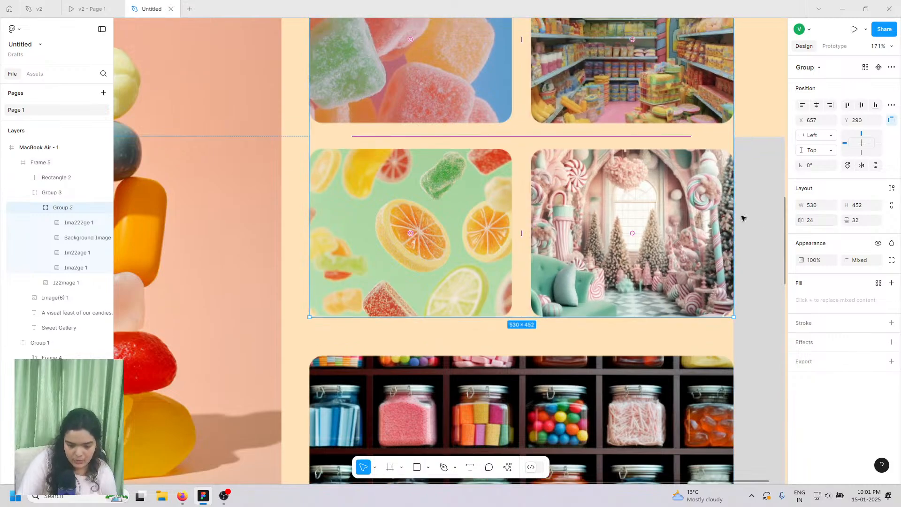
- Set the candy grid's row gap to 24 and shift it slightly
left_click(858, 224)
key("Return")
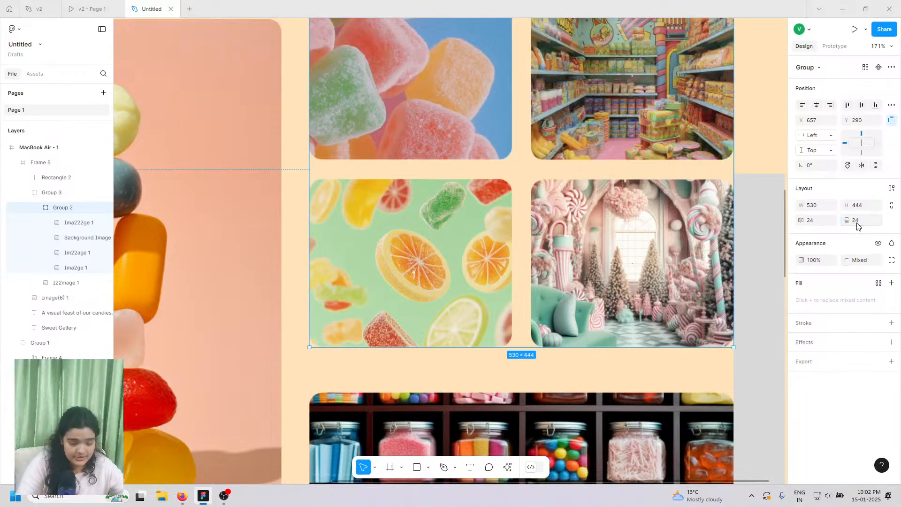
left_click_drag(562, 125, 560, 137)
scroll(500, 248, "down", 1)
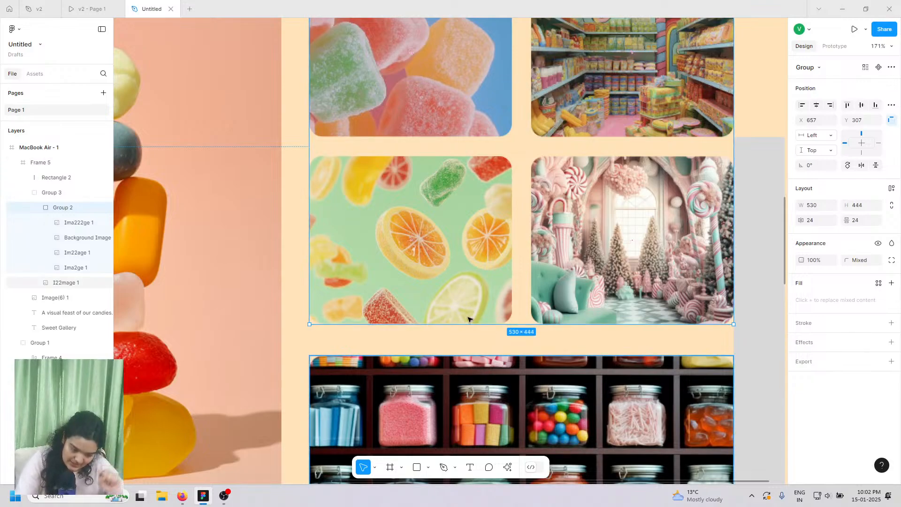
- Change the image stack's spacing from 39 to 24, making it 530×678
left_click(91, 193)
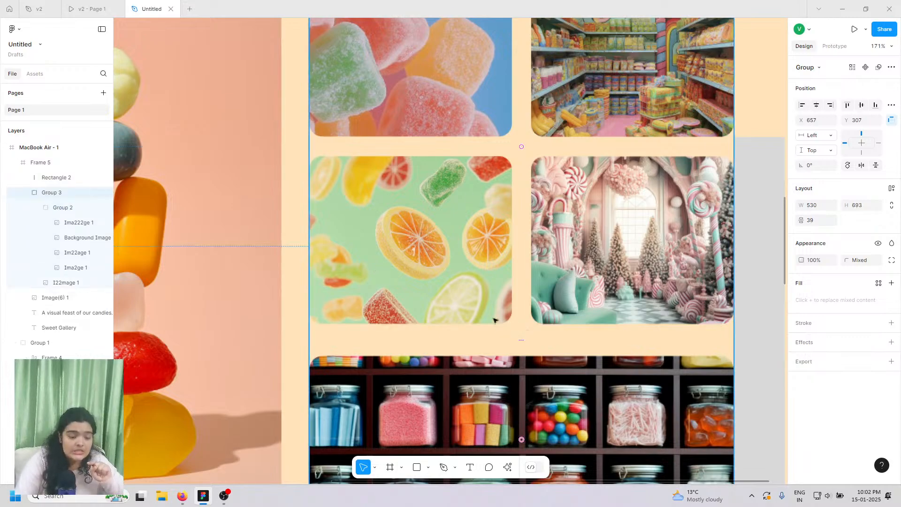
left_click(818, 224)
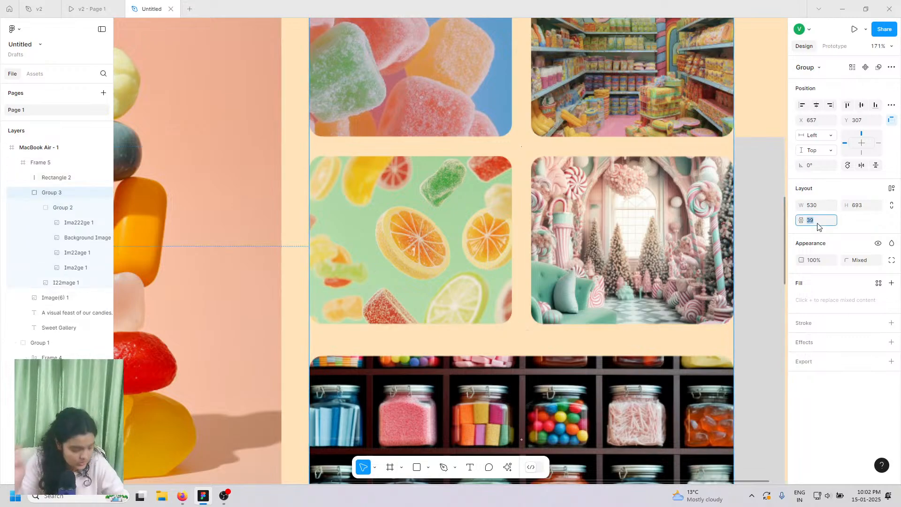
type("24")
key("Return")
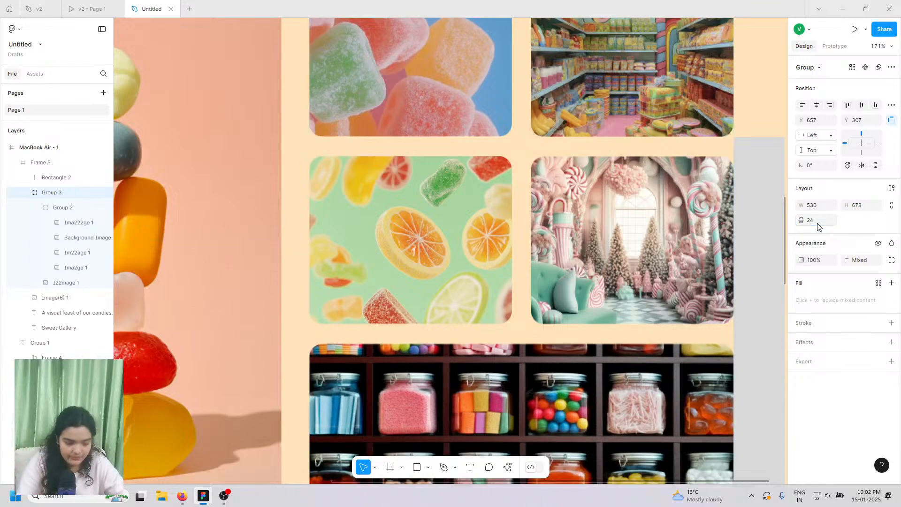
scroll(564, 194, "down", 3)
scroll(407, 168, "down", 3)
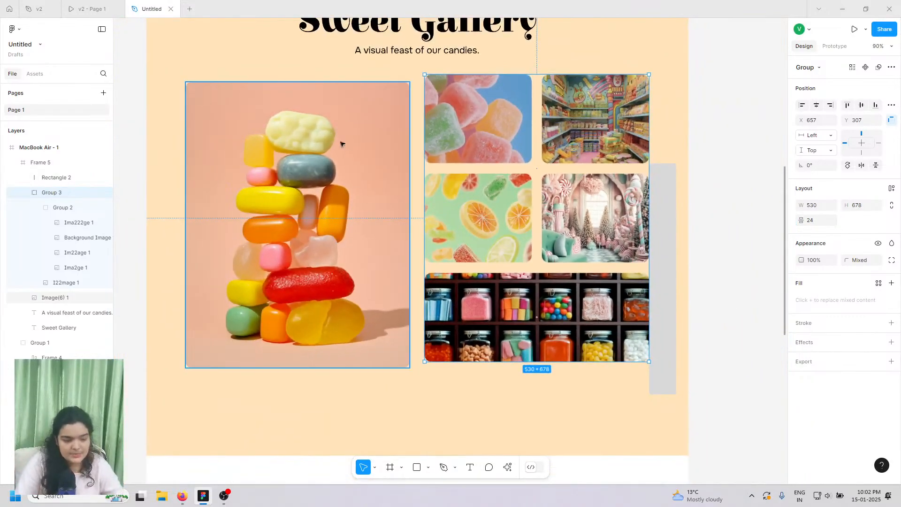
- Combine Image(6) 1 and Group 3 into a 1084×678 auto-layout frame with 24 gap, and delete the grey Rectangle 2 bar
left_click(329, 203)
left_click(501, 177, "shift")
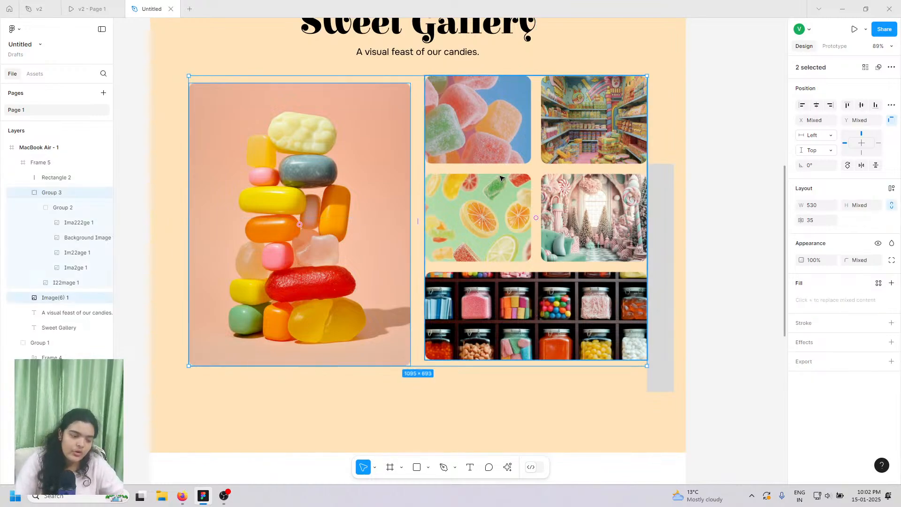
key("ctrl+g")
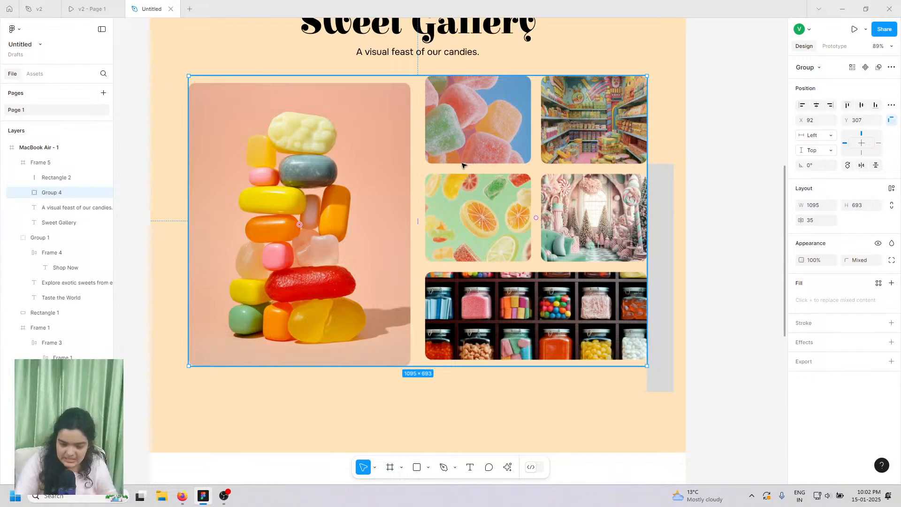
left_click(814, 224)
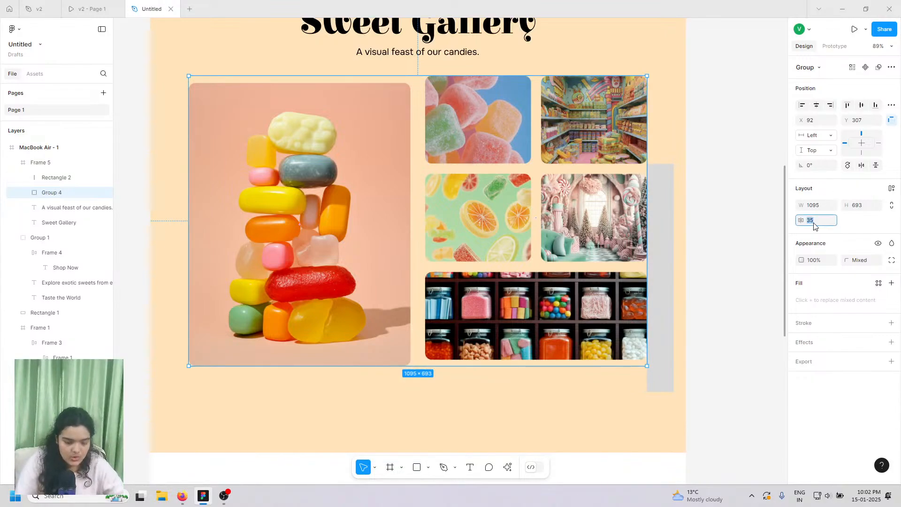
type("24")
key("Return")
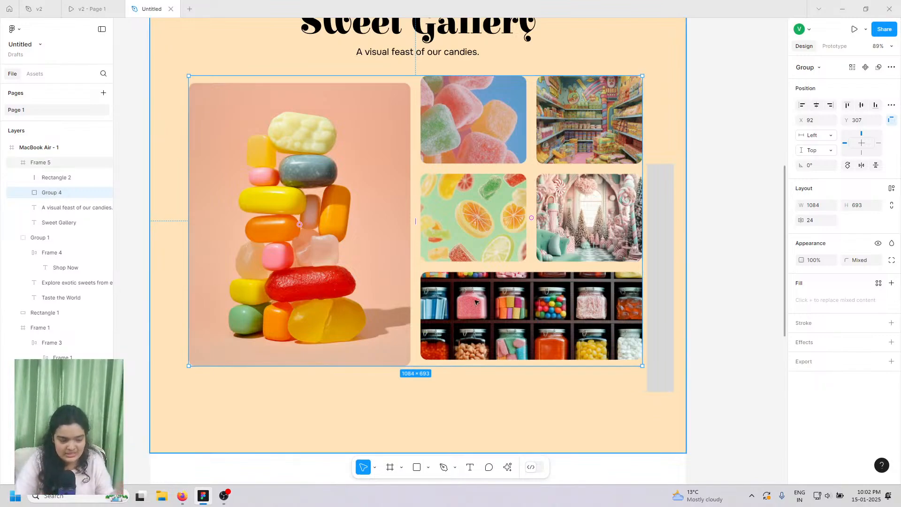
left_click(892, 189)
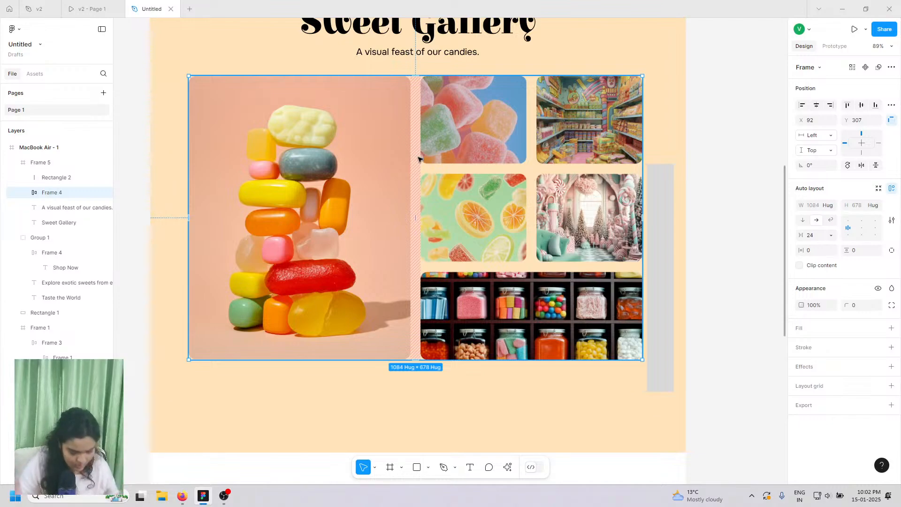
left_click(662, 220)
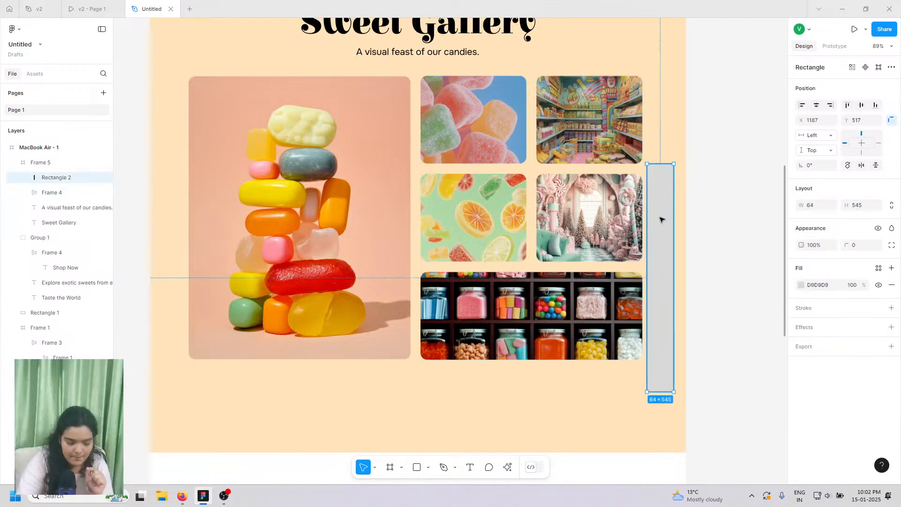
key("Delete")
- Centre the image row (Frame 4) on the peach section's centre guide
left_click(441, 144)
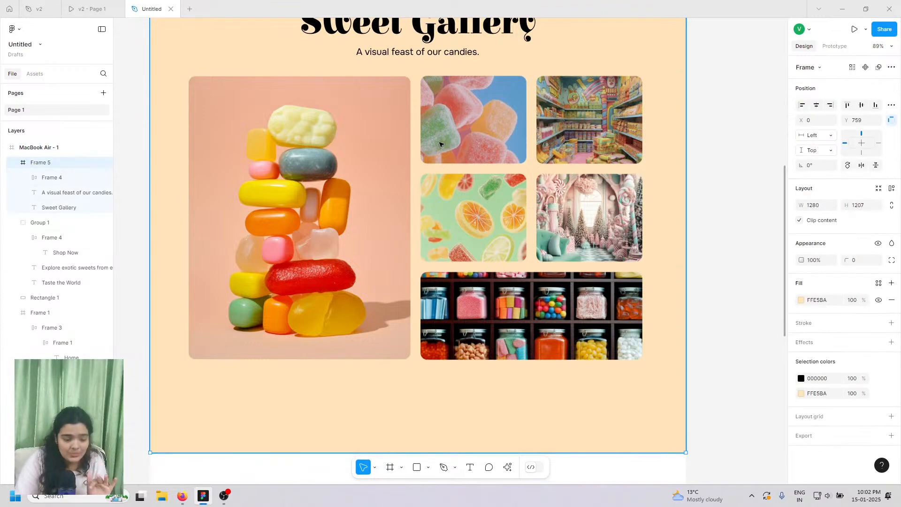
double_click(440, 144)
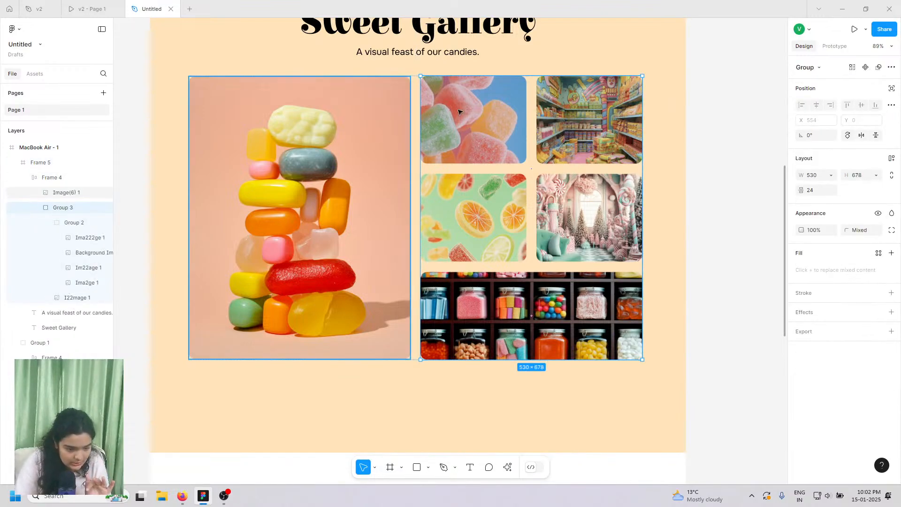
left_click(74, 177)
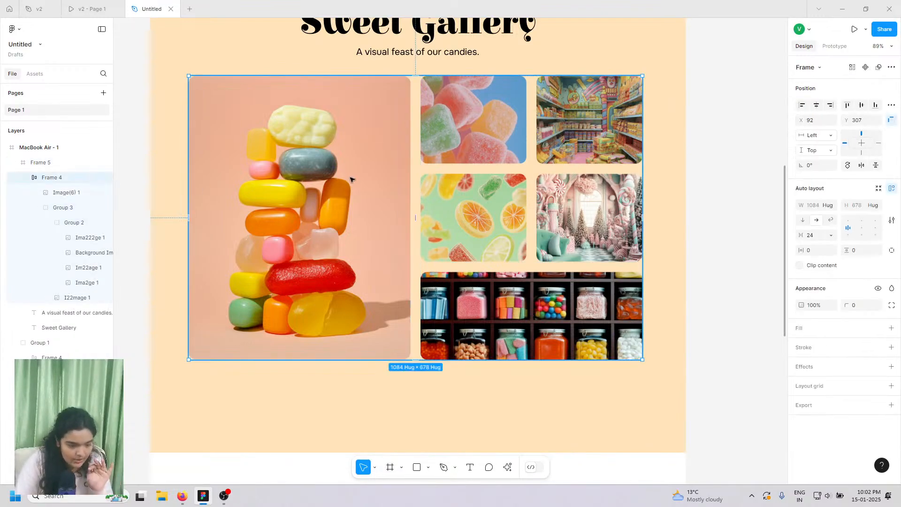
mouse_move(348, 160)
left_mouse_down()
mouse_move(348, 175)
mouse_move(348, 160)
left_mouse_up()
- Nudge the Sweet Gallery heading and subtitle up slightly
scroll(346, 181, "up", 1)
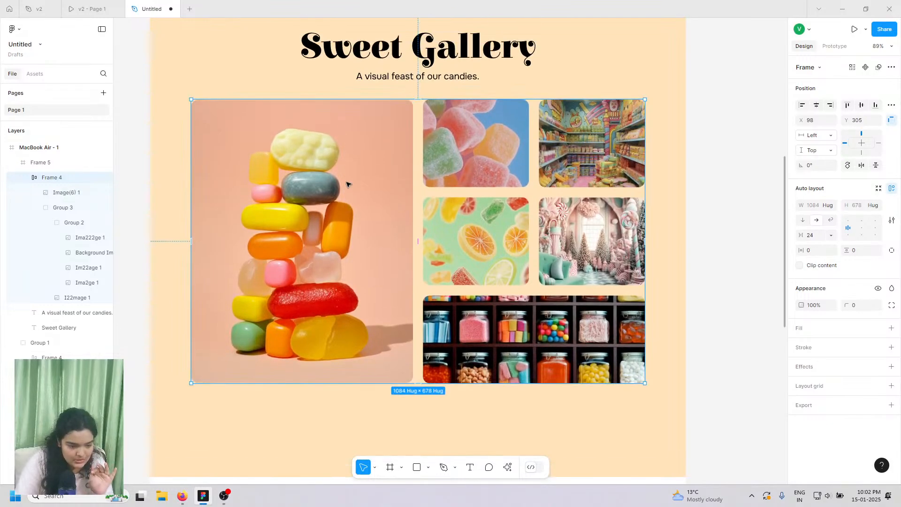
scroll(348, 184, "up", 3)
left_click(381, 160)
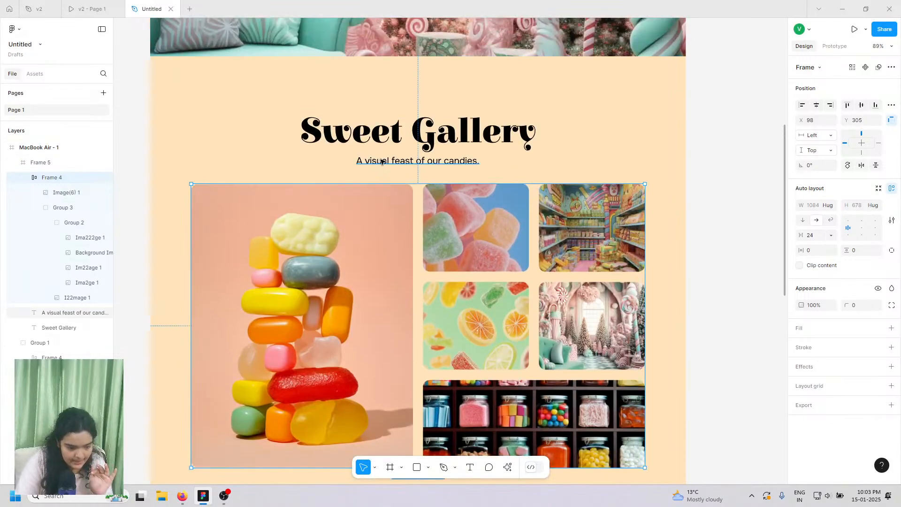
left_click(383, 136, "shift")
key("Up")
key("Up")
key("Up")
key("Up")
key("Up")
key("Up")
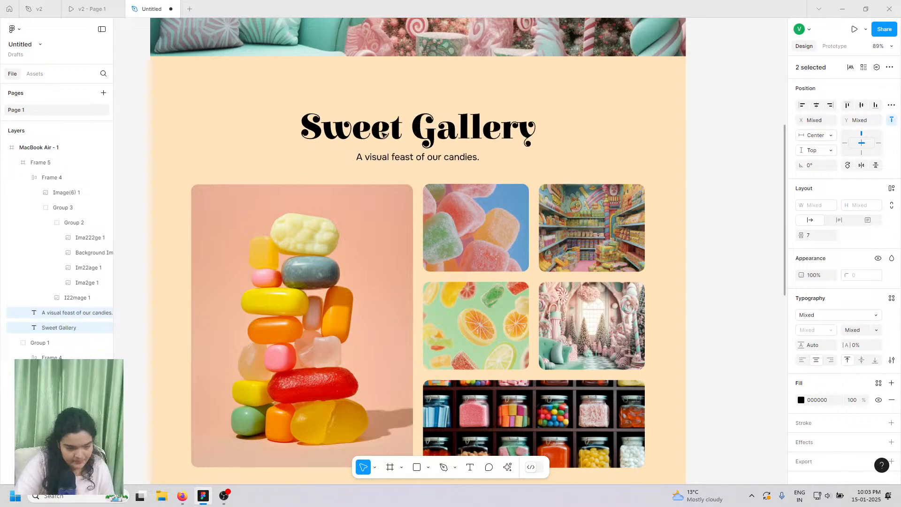
- Shorten the peach section (Frame 5) to 1280×1154 by dragging its bottom edge up
scroll(383, 135, "down", 5)
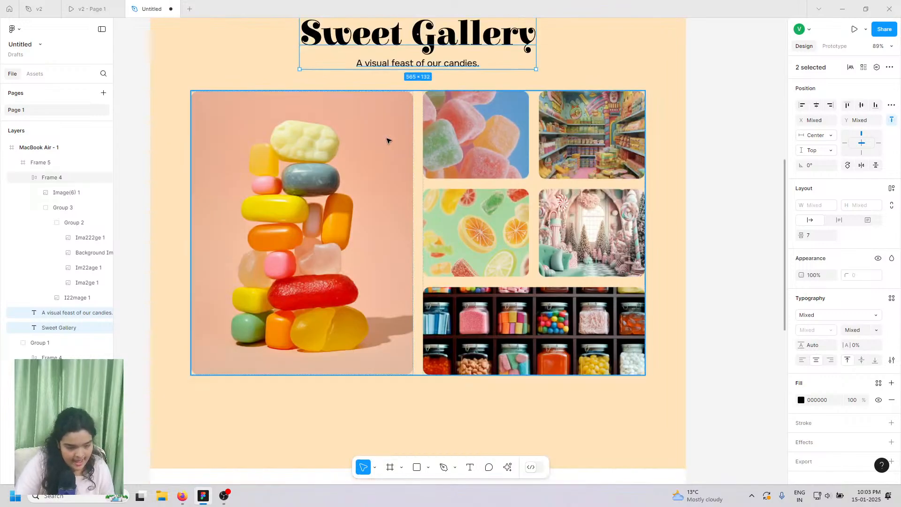
left_click(408, 406)
left_click_drag(295, 395, 305, 368)
scroll(306, 368, "down", 5)
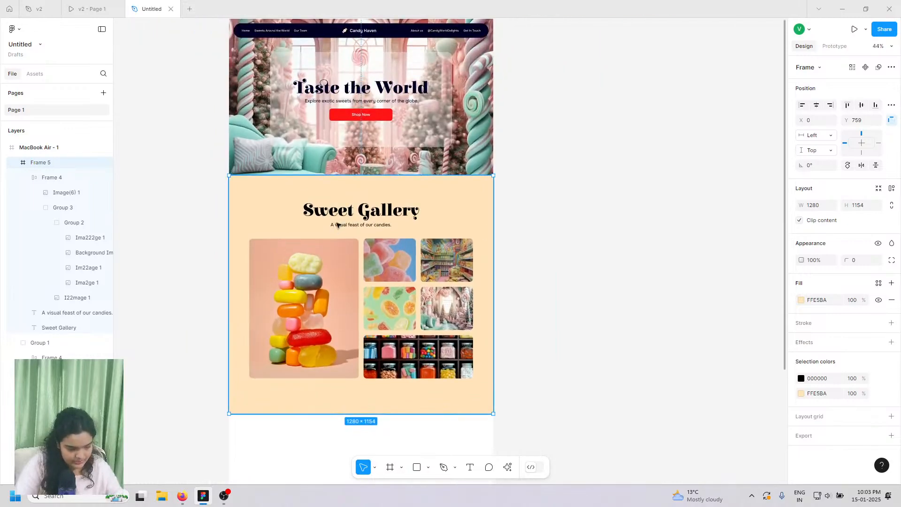
left_click(535, 241)
scroll(435, 266, "left", 1)
scroll(436, 267, "left", 4)
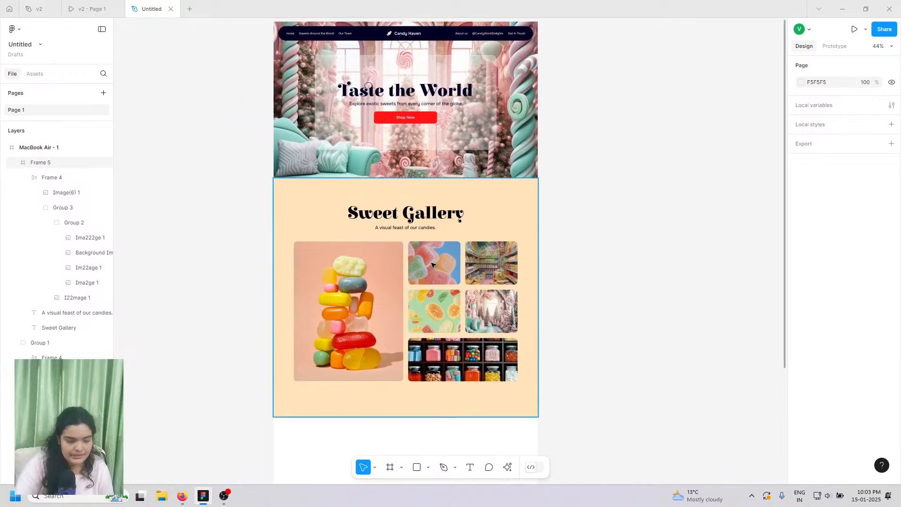
scroll(406, 237, "right", 1)
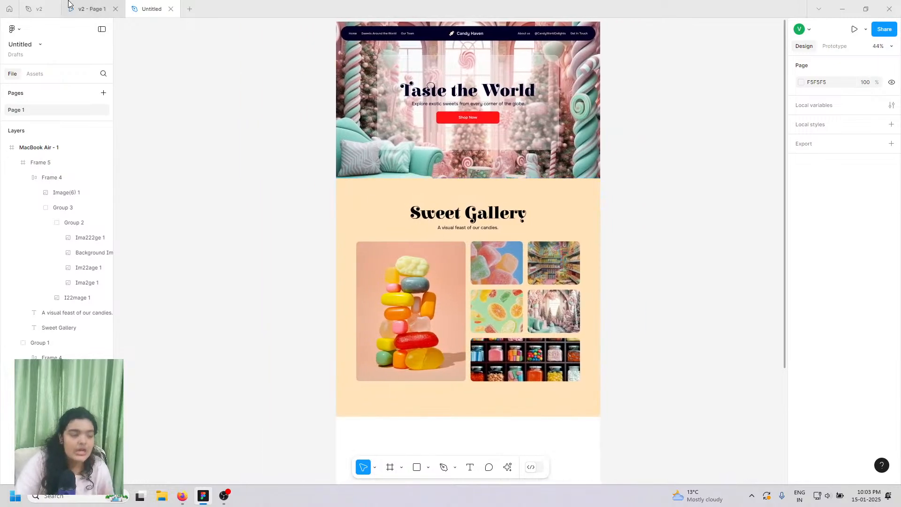
mouse_move(89, 9)
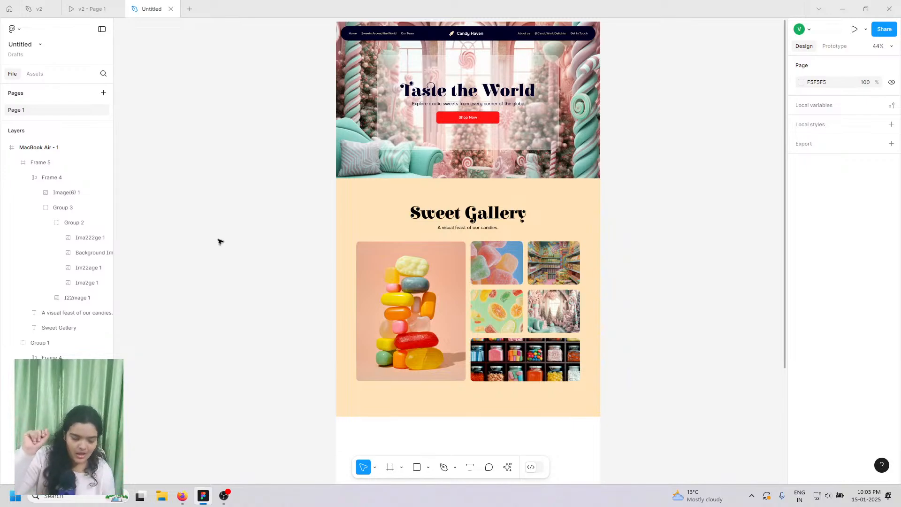
scroll(220, 241, "up", 1)
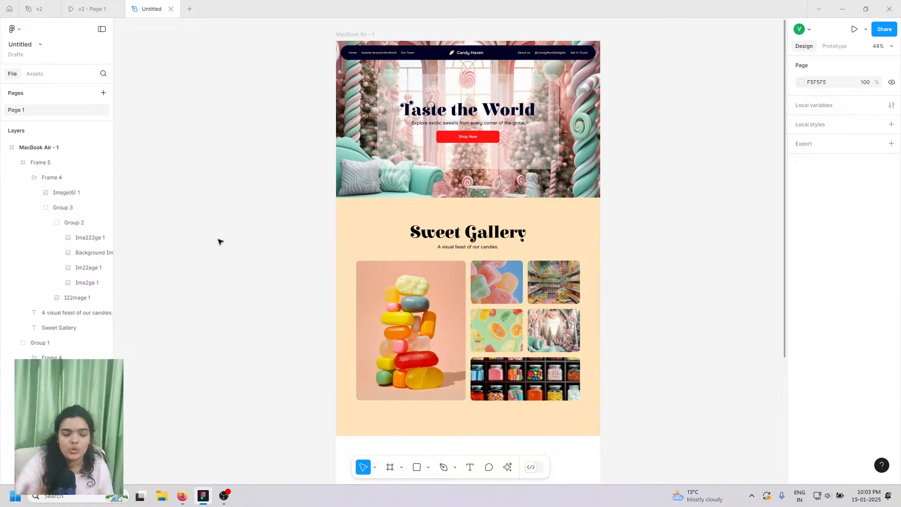
scroll(220, 242, "up", 1)
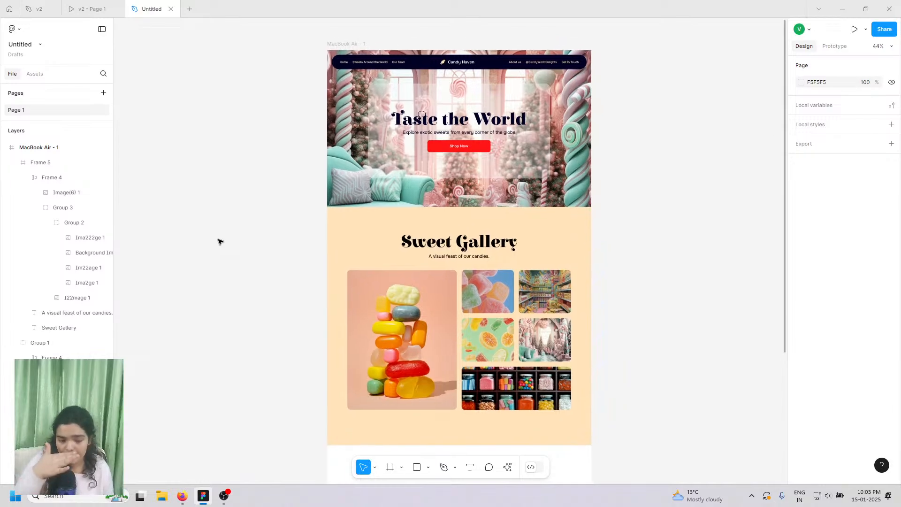
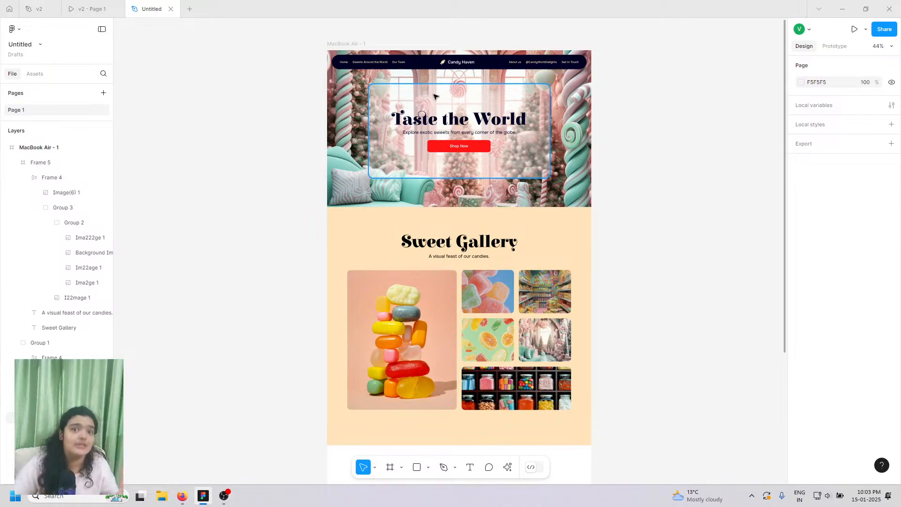
- Scroll through the landing page to review the hero and Sweet Gallery layout
scroll(433, 97, "up", 5)
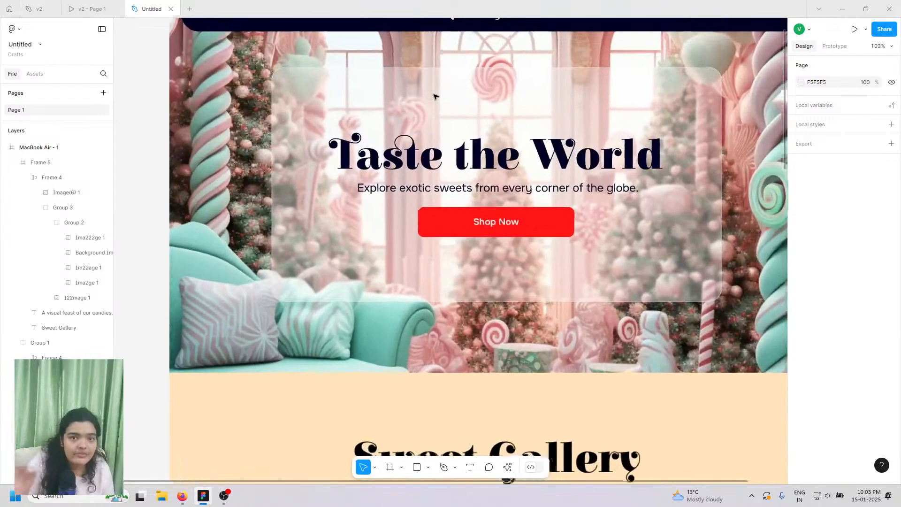
scroll(434, 96, "up", 2)
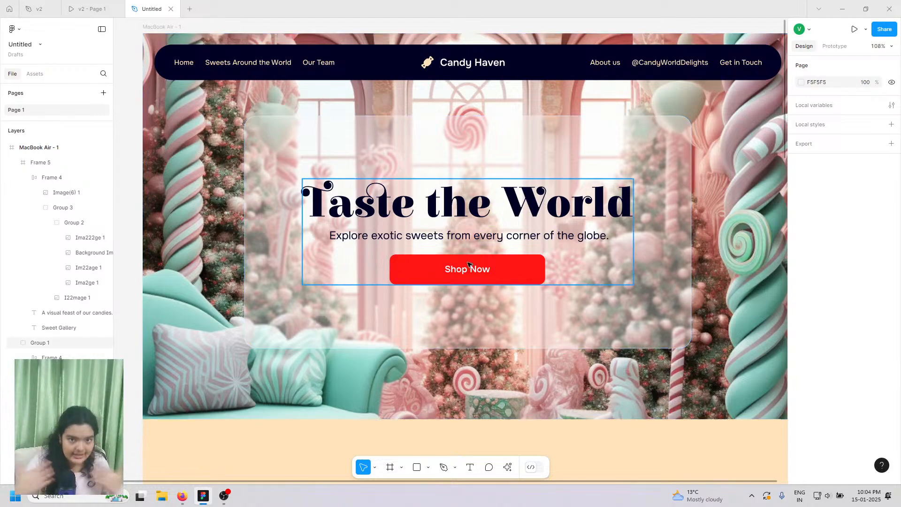
scroll(543, 149, "down", 1)
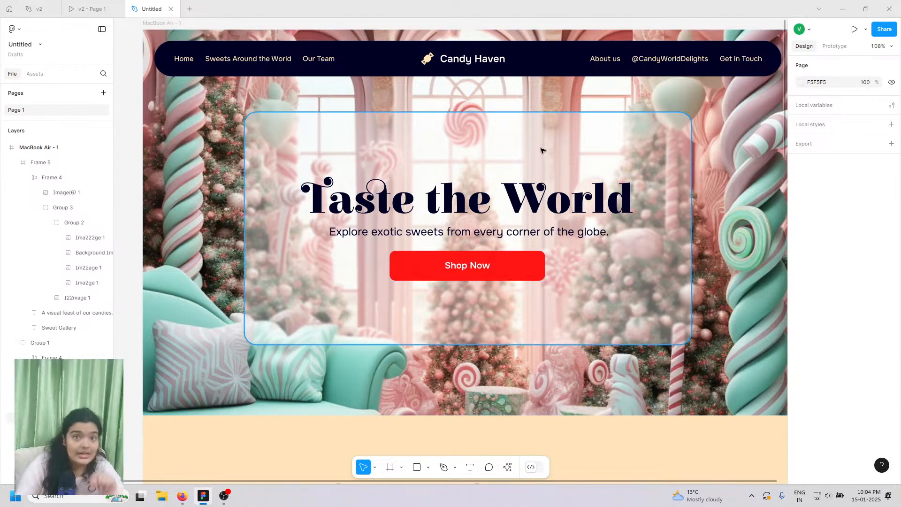
scroll(555, 139, "down", 10)
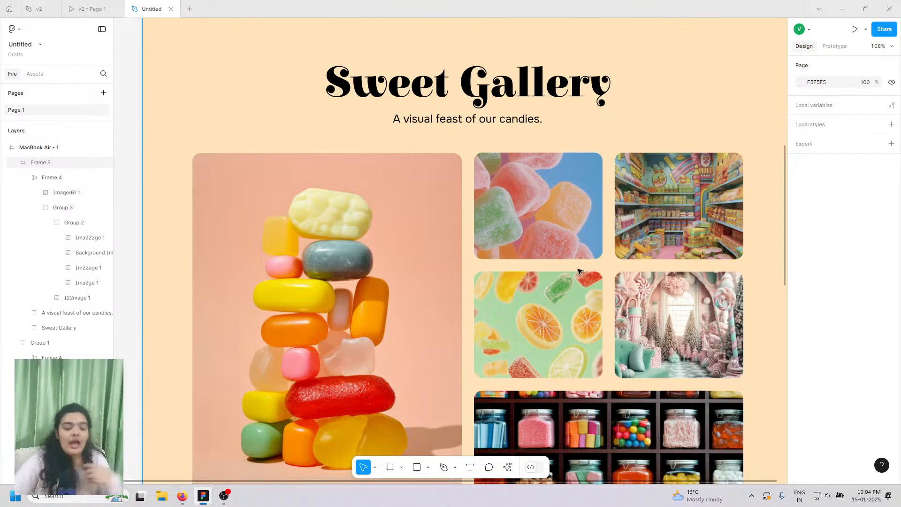
scroll(521, 310, "up", 4)
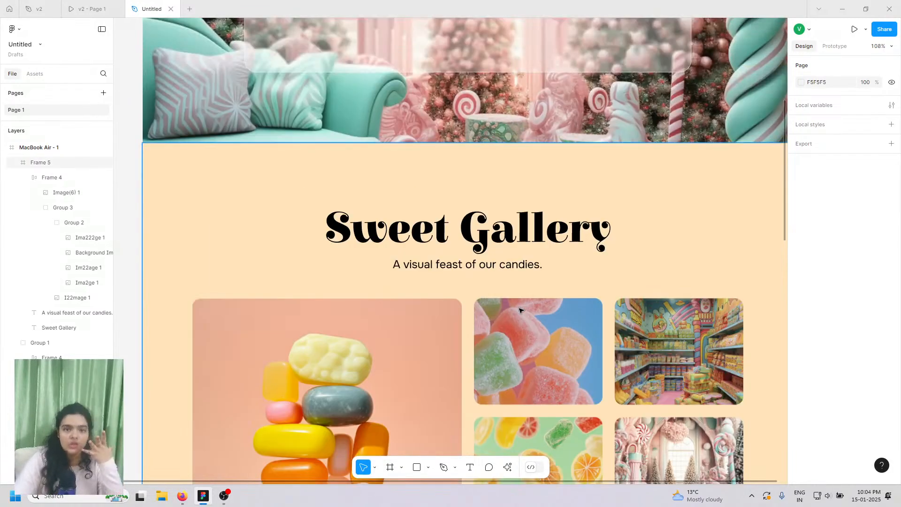
scroll(521, 309, "up", 1)
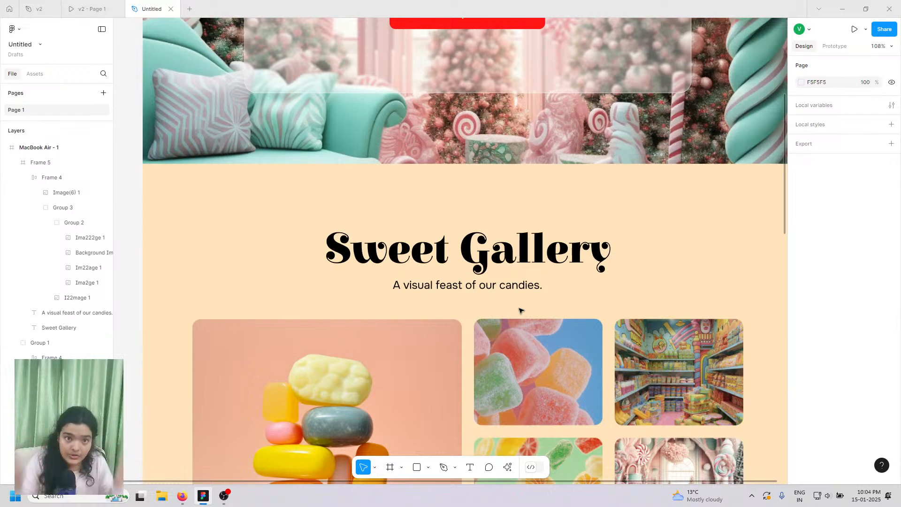
scroll(520, 310, "up", 8)
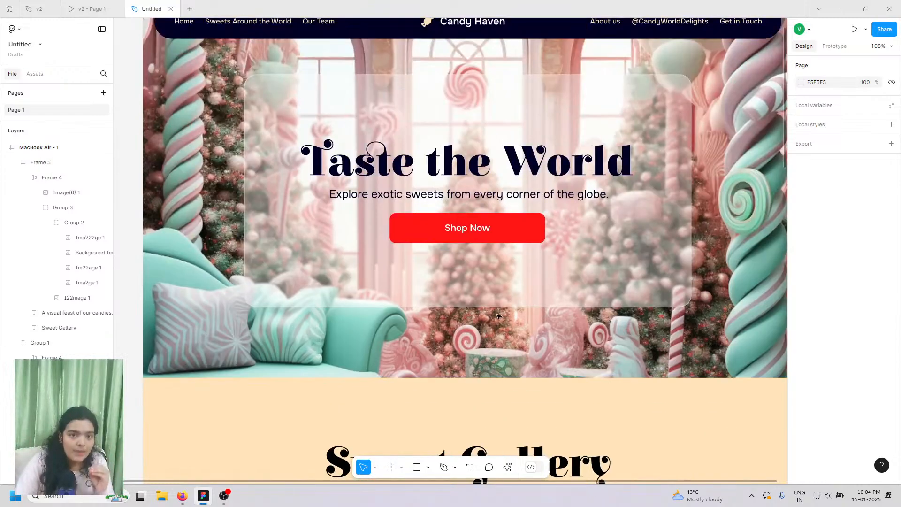
scroll(499, 317, "down", 2)
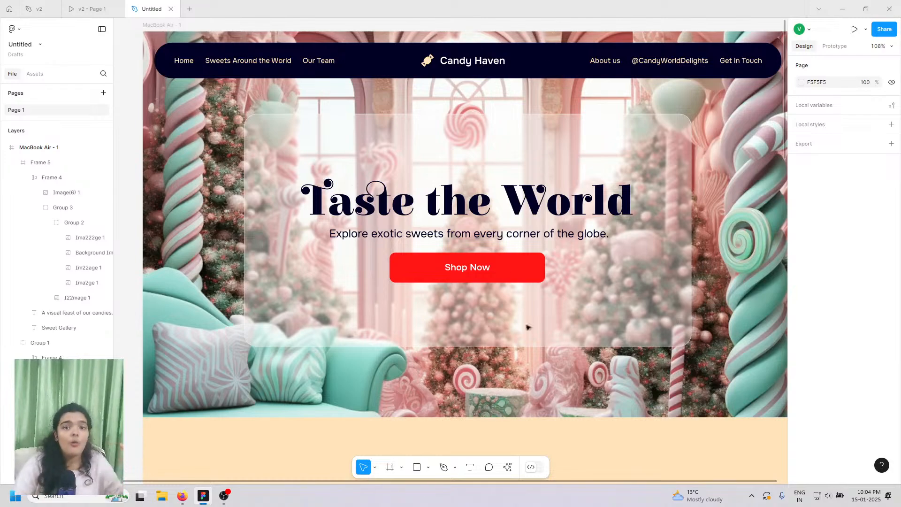
scroll(629, 377, "down", 1)
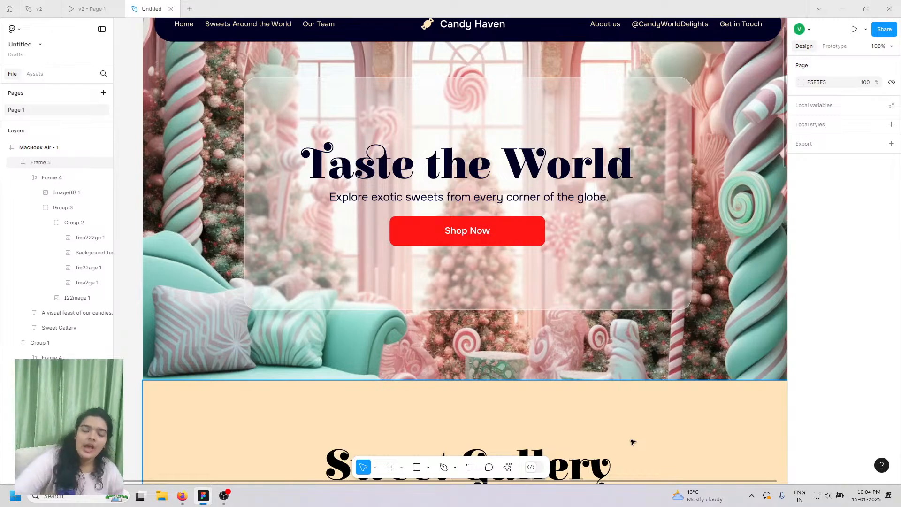
scroll(657, 371, "down", 15)
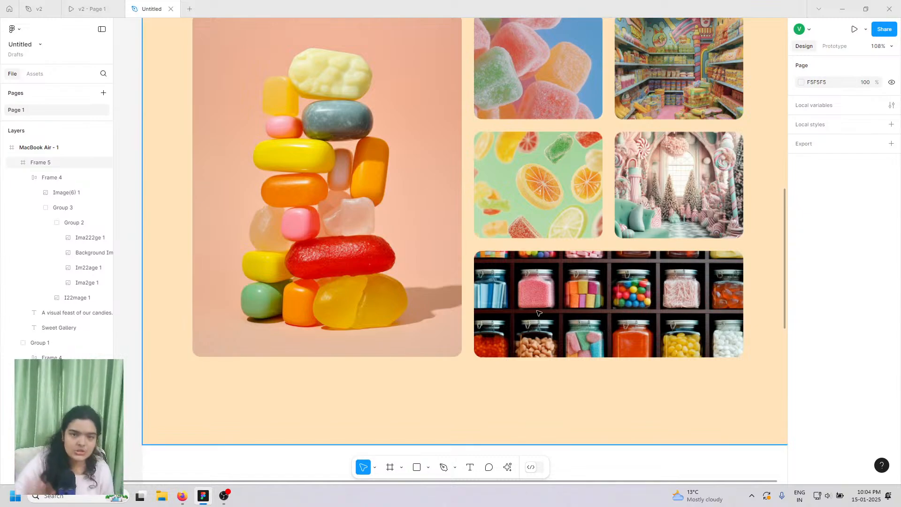
scroll(538, 312, "up", 5)
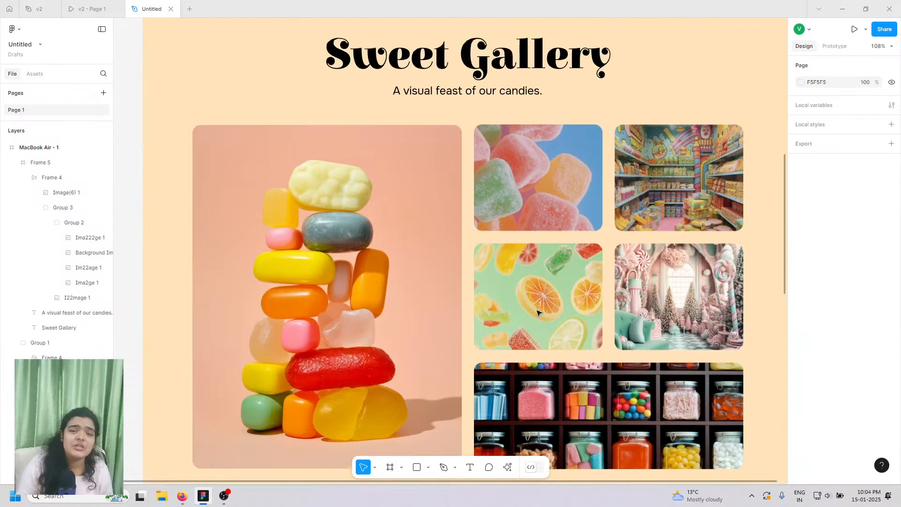
scroll(538, 313, "up", 1)
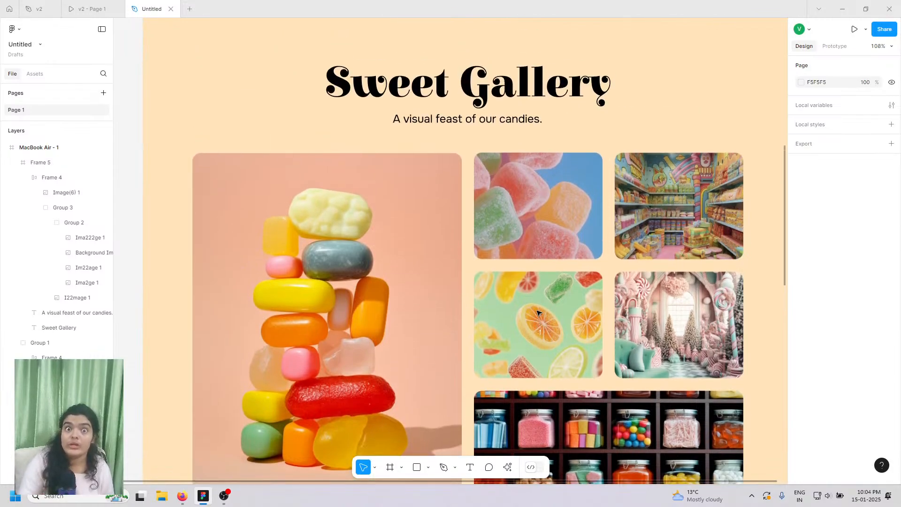
scroll(538, 313, "down", 2)
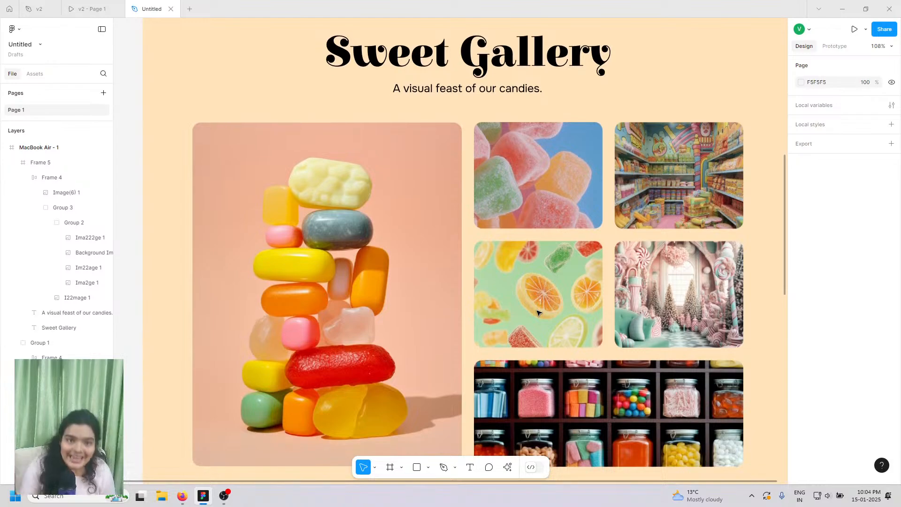
scroll(538, 312, "up", 1)
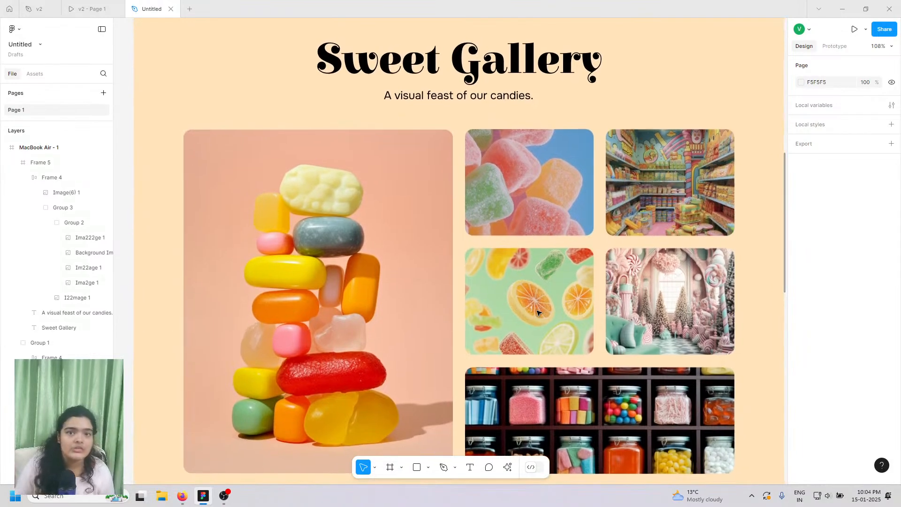
scroll(538, 313, "up", 10)
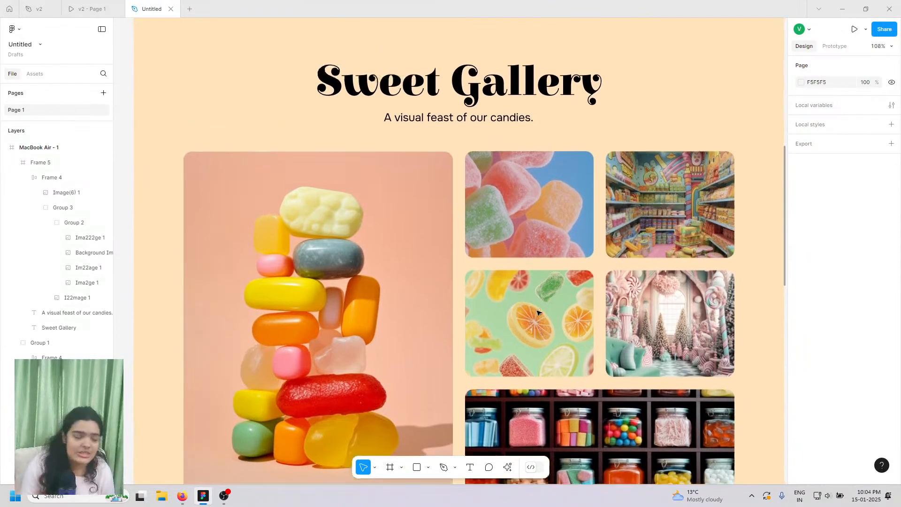
scroll(538, 315, "up", 1)
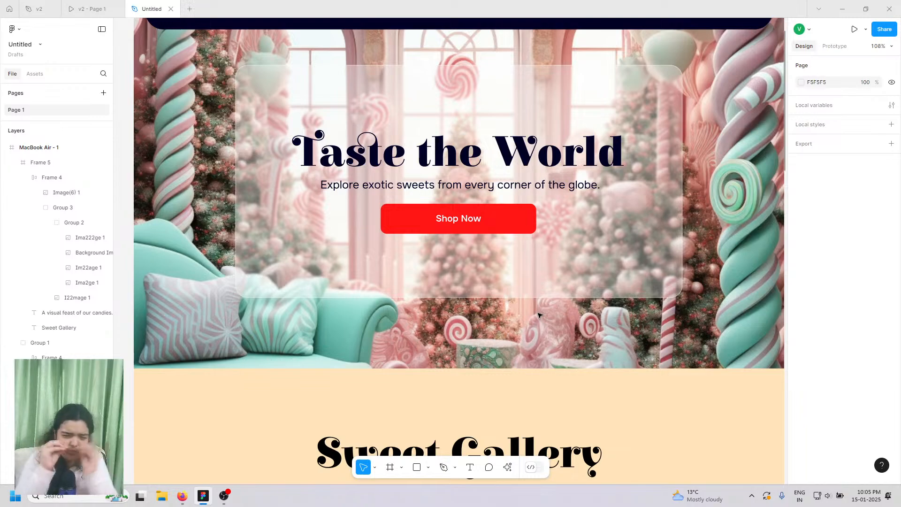
scroll(539, 315, "down", 8)
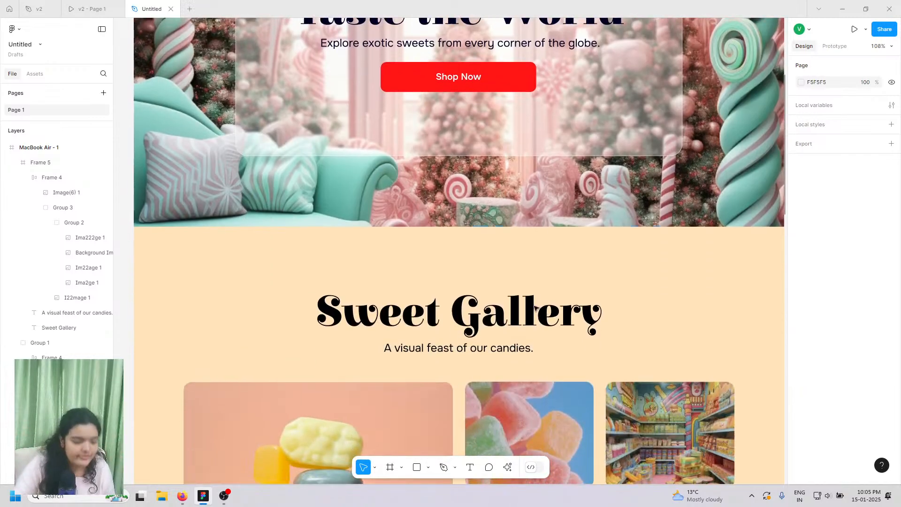
scroll(535, 282, "down", 4)
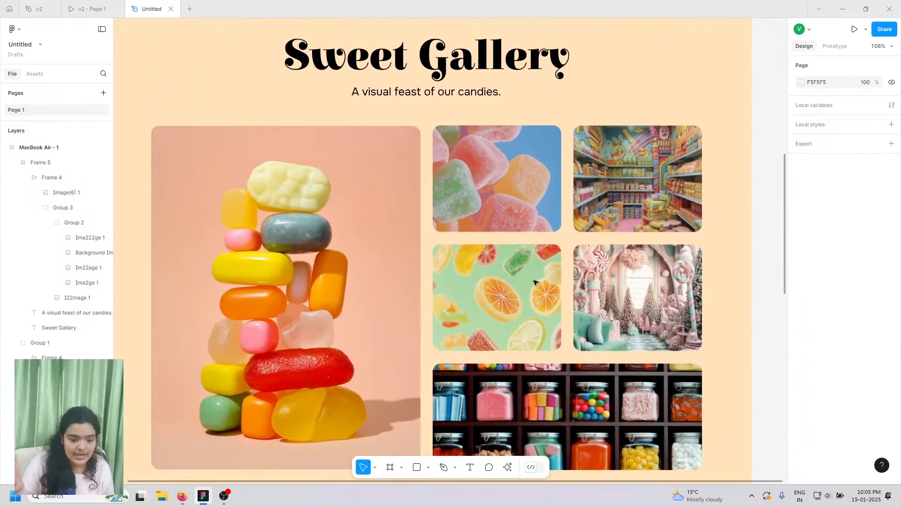
scroll(535, 281, "down", 3)
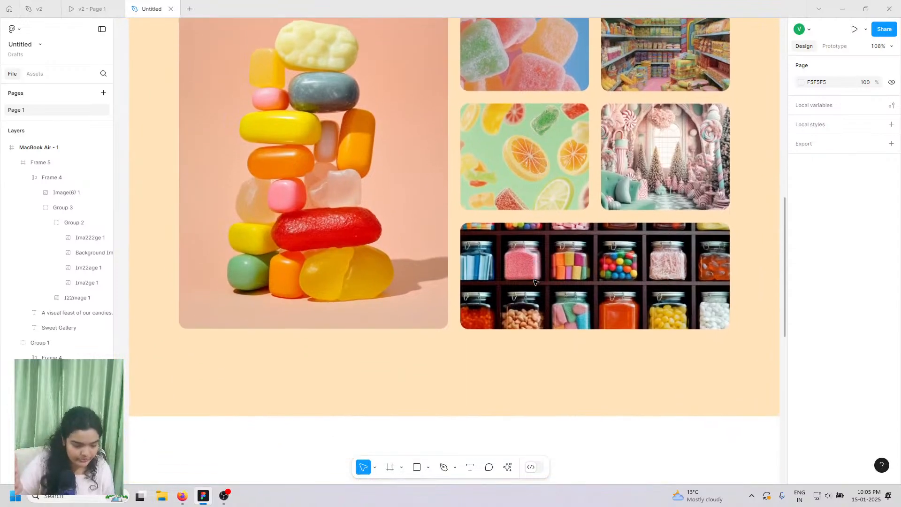
scroll(550, 272, "down", 3)
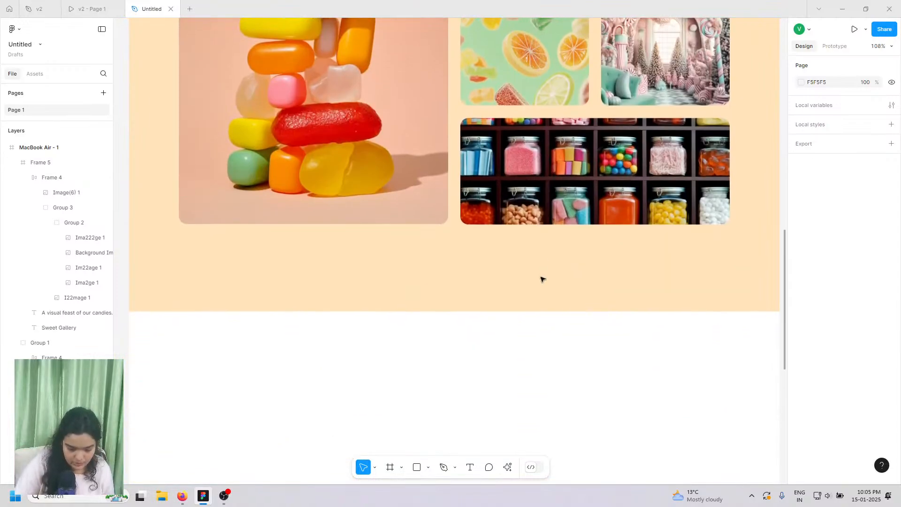
- Drag the MacBook Air - 1 frame's bottom edge down, growing its height from 2950 to 3445
left_click(37, 148)
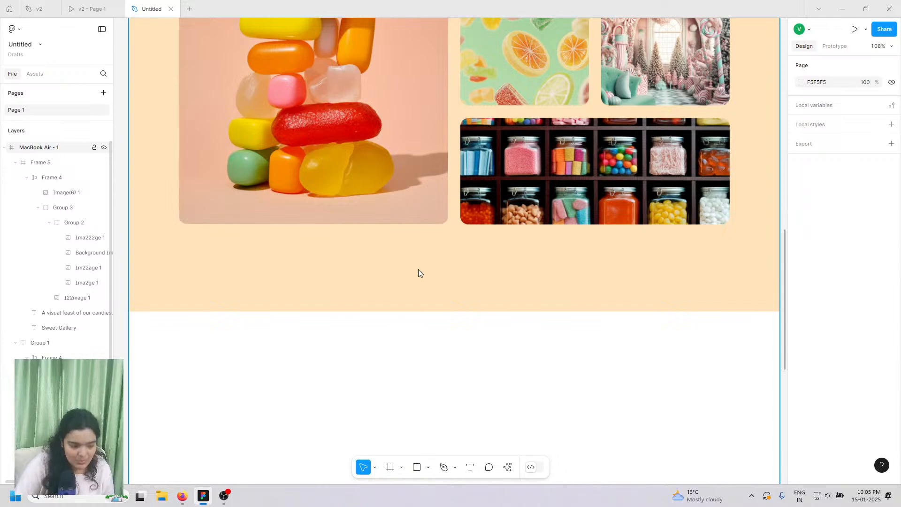
scroll(418, 270, "down", 5)
scroll(407, 295, "down", 2)
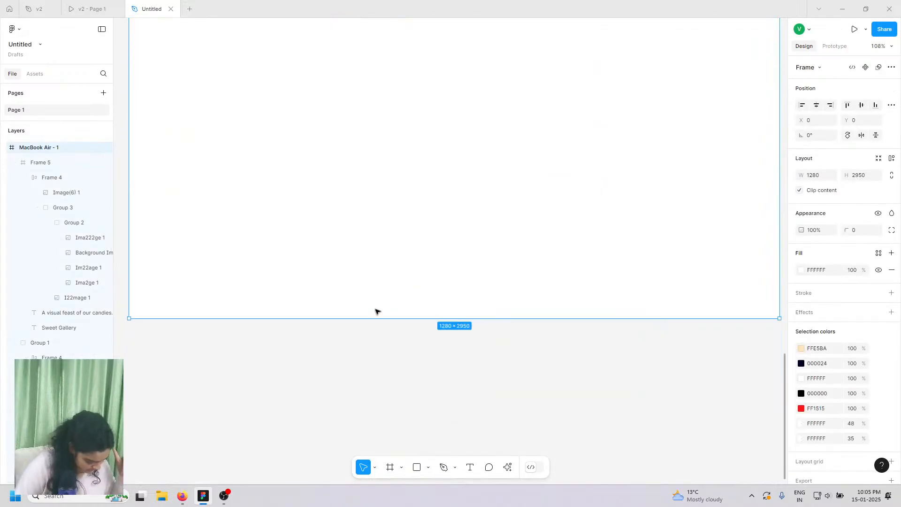
left_click_drag(354, 316, 350, 469)
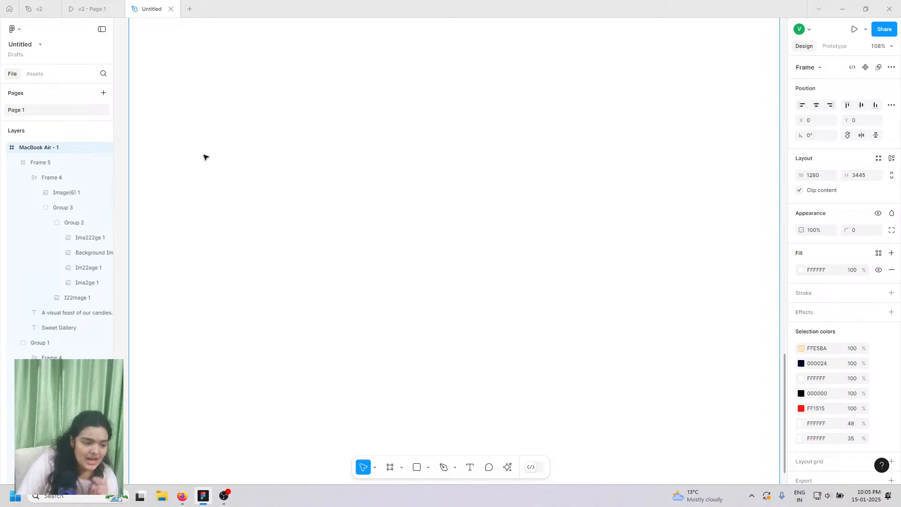
mouse_move(88, 4)
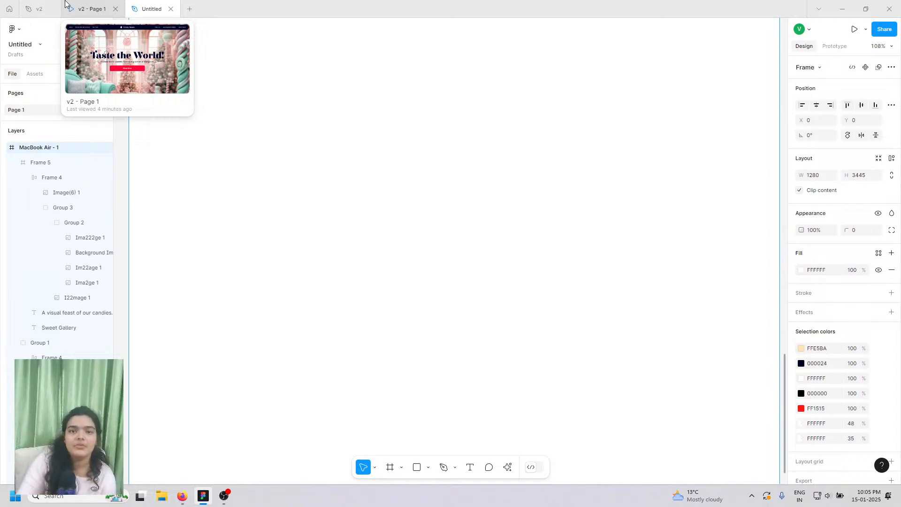
- Preview the v2 prototype, scrolling from the hero down to the Why Choose Us section
left_click(68, 3)
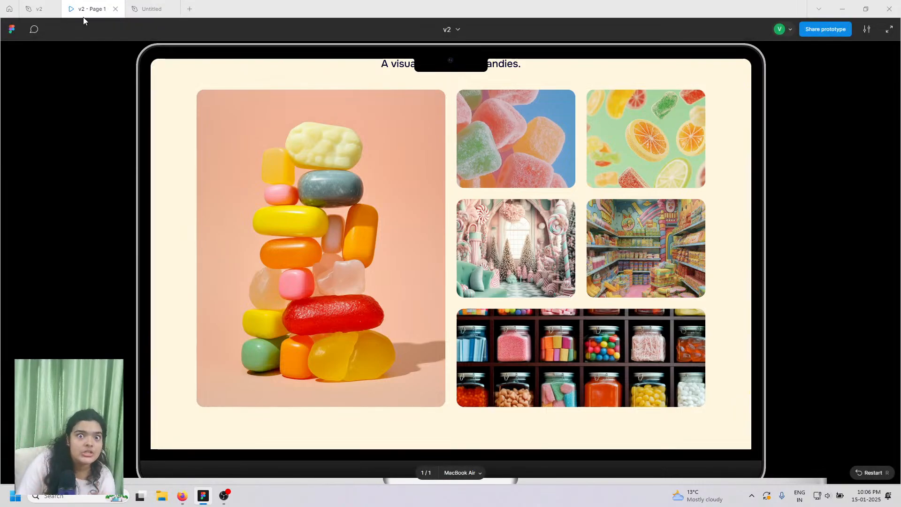
scroll(357, 184, "up", 10)
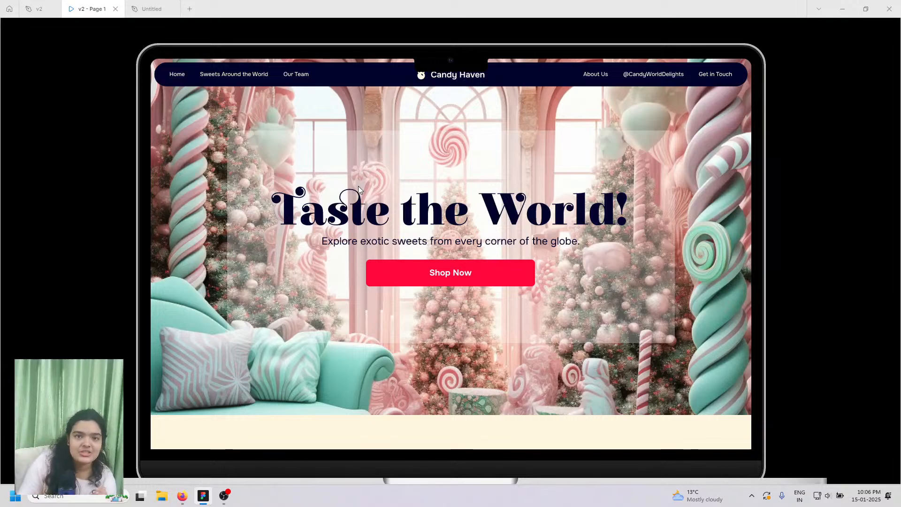
scroll(359, 188, "down", 15)
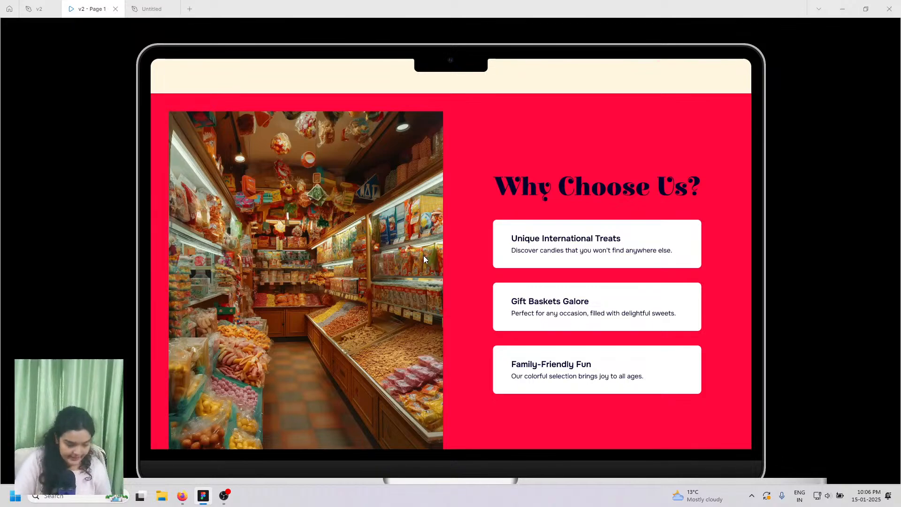
scroll(424, 255, "down", 1)
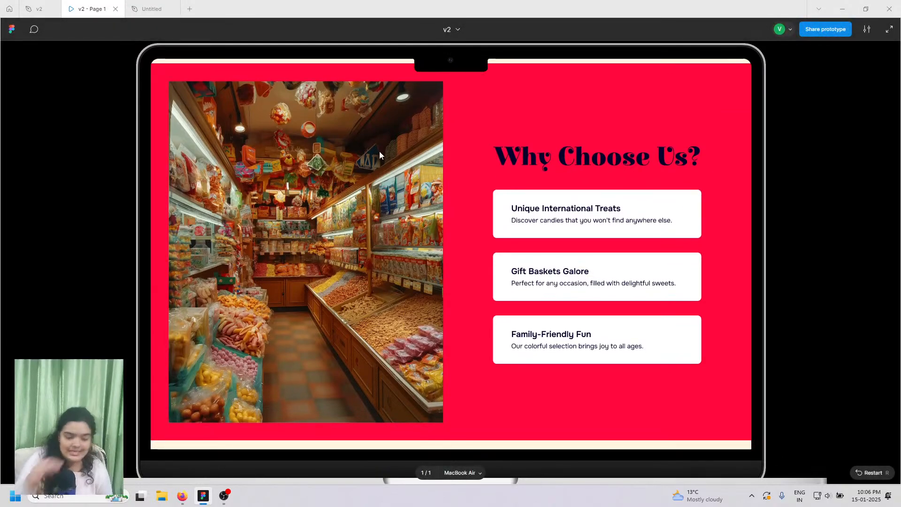
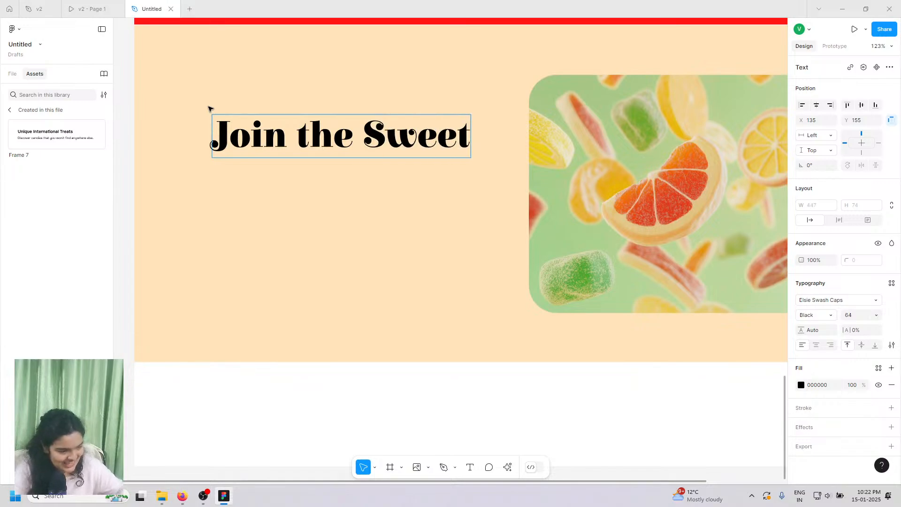
- Finish typing the peach section heading so it reads 'Join the Sweet Adventure!'
left_click(91, 8)
left_click(152, 9)
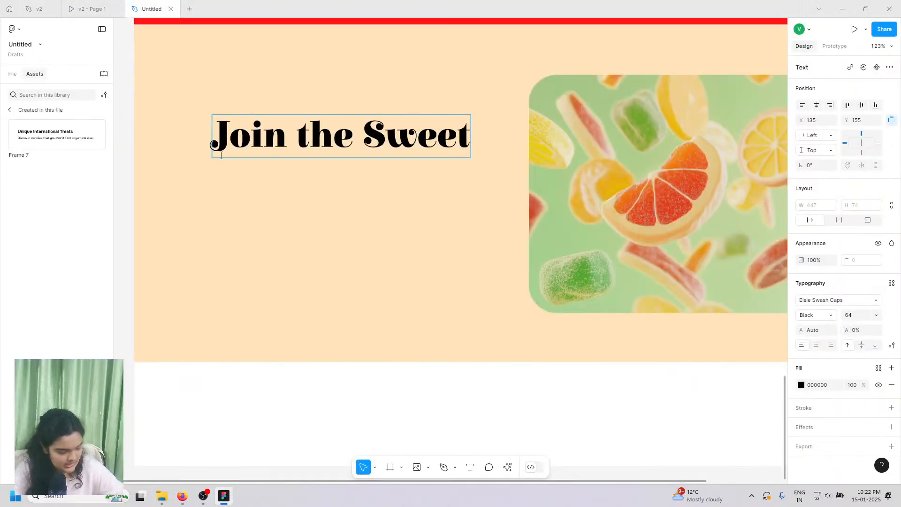
type("Adve")
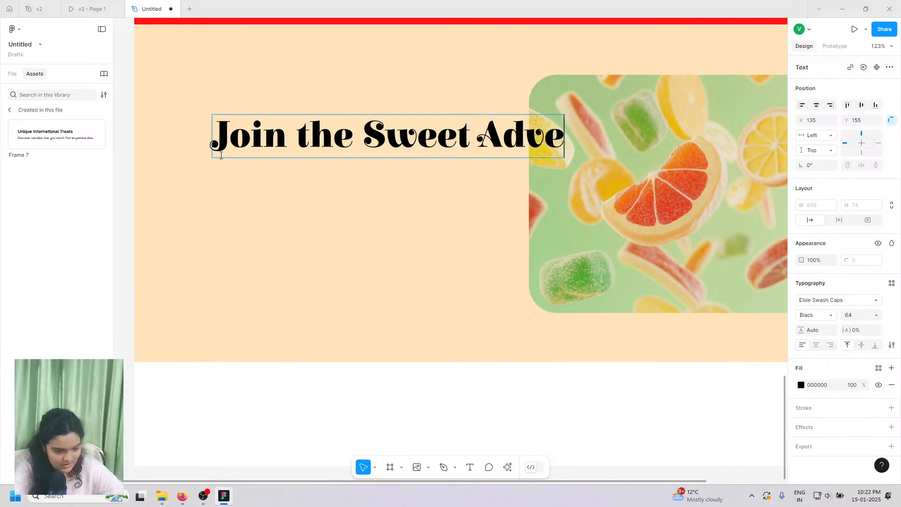
type("t")
key("BackSpace")
type("n")
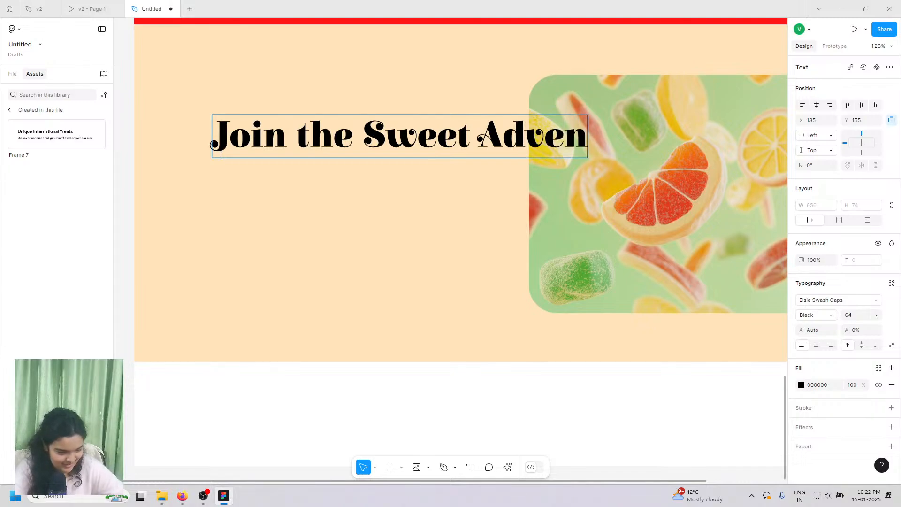
type("ture")
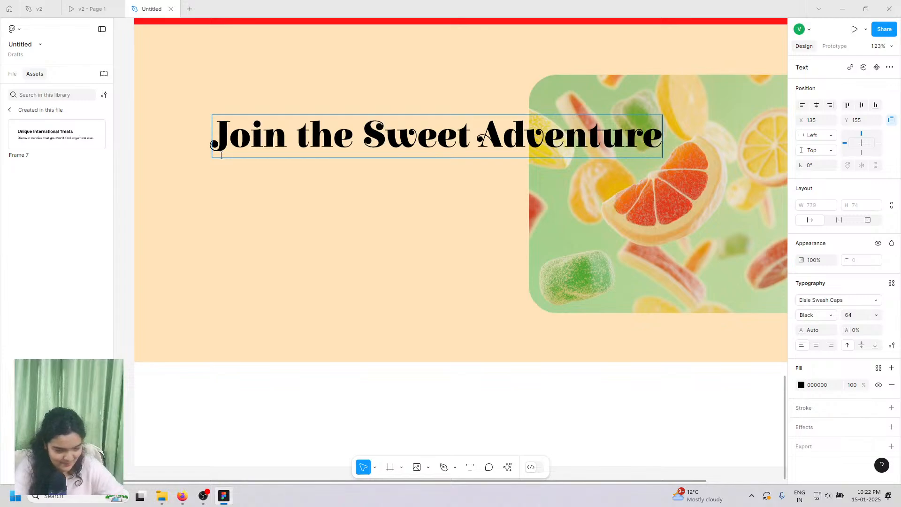
type("!")
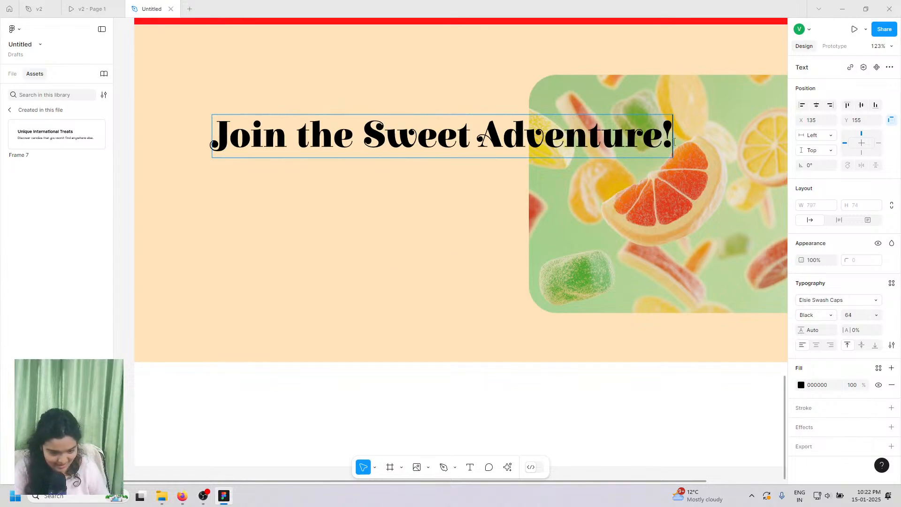
key("Escape")
- Resize the heading box to 500 px wide for two lines and place it at X 140, Y 144
left_click_drag(674, 131, 433, 121)
left_click(93, 8)
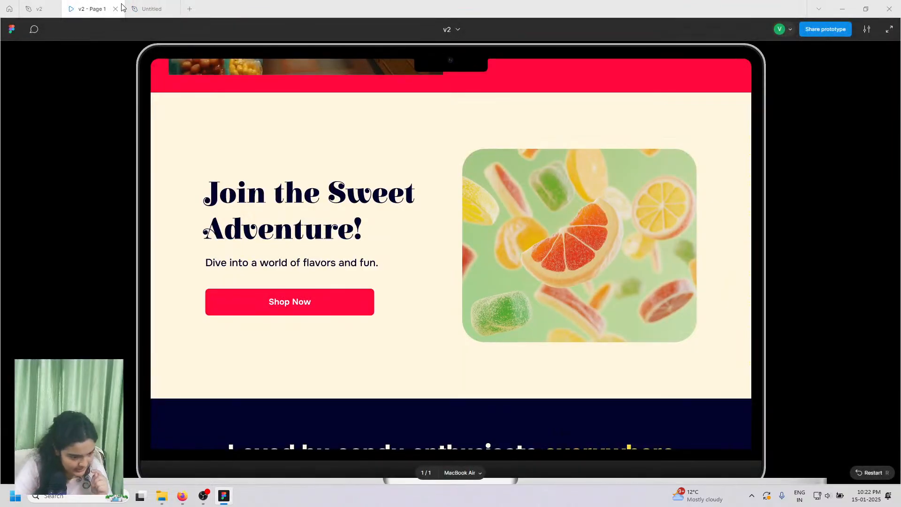
left_click(140, 4)
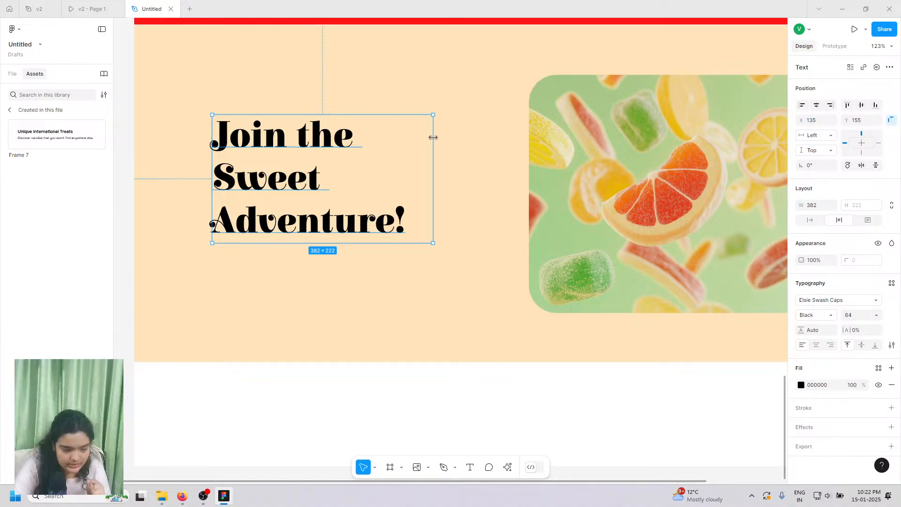
left_click_drag(433, 137, 501, 157)
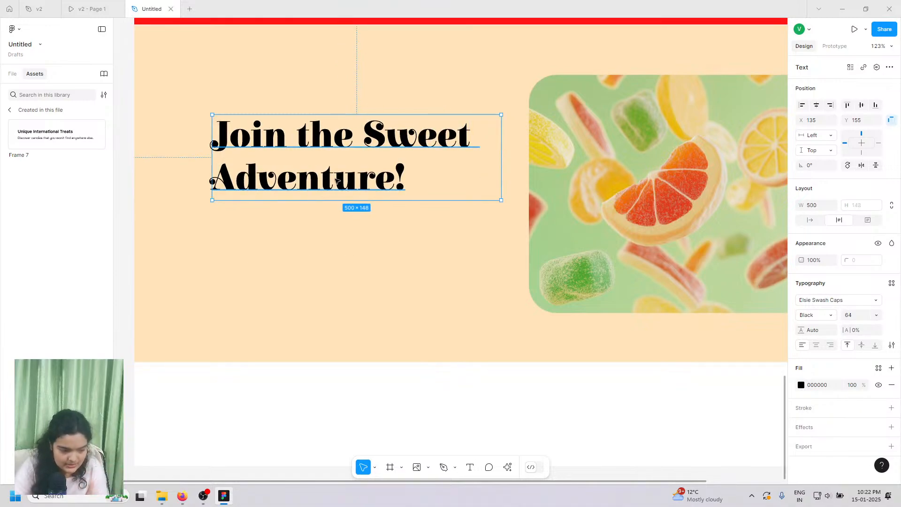
scroll(450, 188, "right", 2)
scroll(449, 189, "down", 2)
scroll(453, 193, "left", 1)
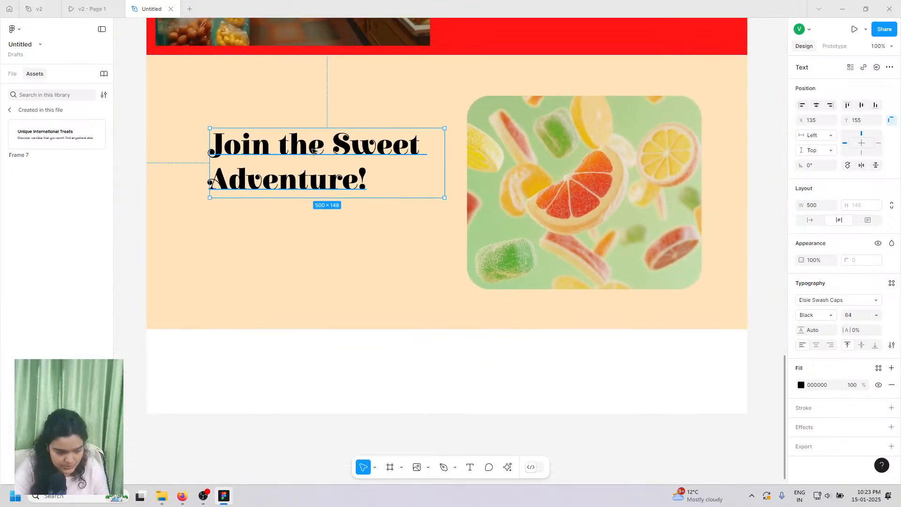
left_click_drag(313, 150, 315, 147)
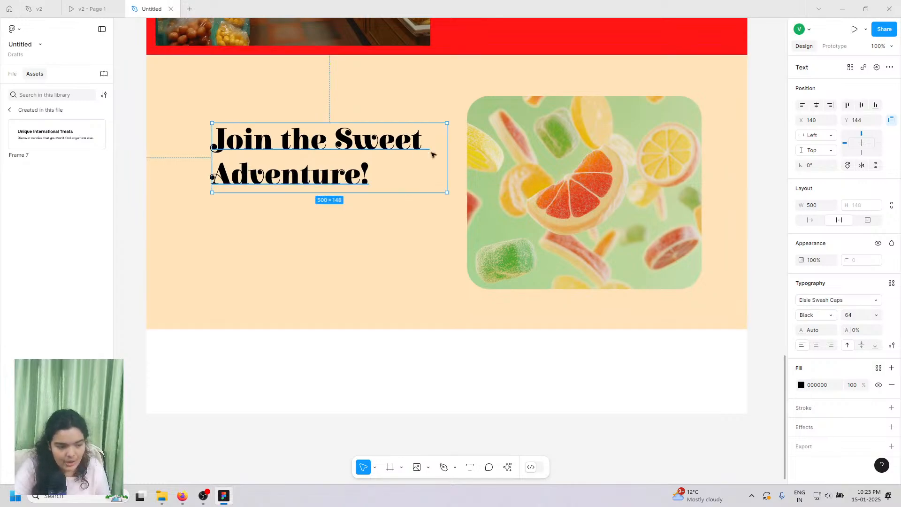
scroll(277, 170, "up", 6)
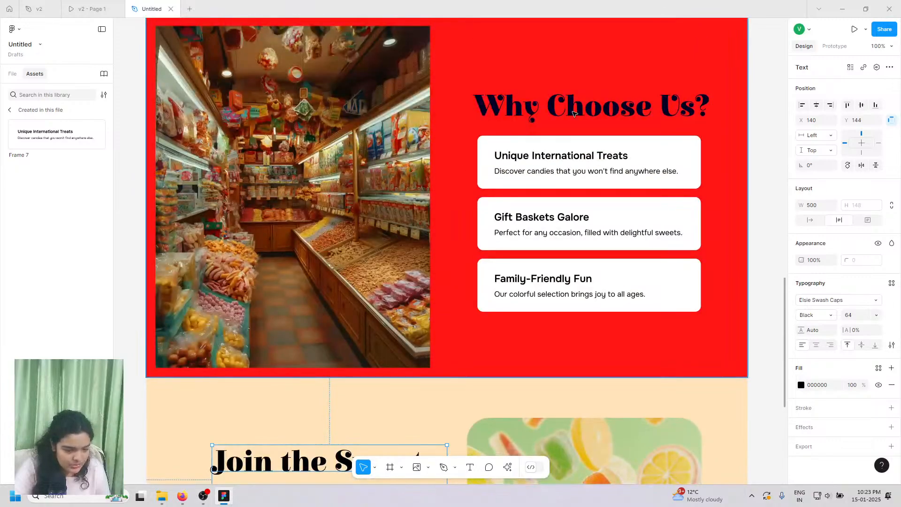
left_click(572, 113)
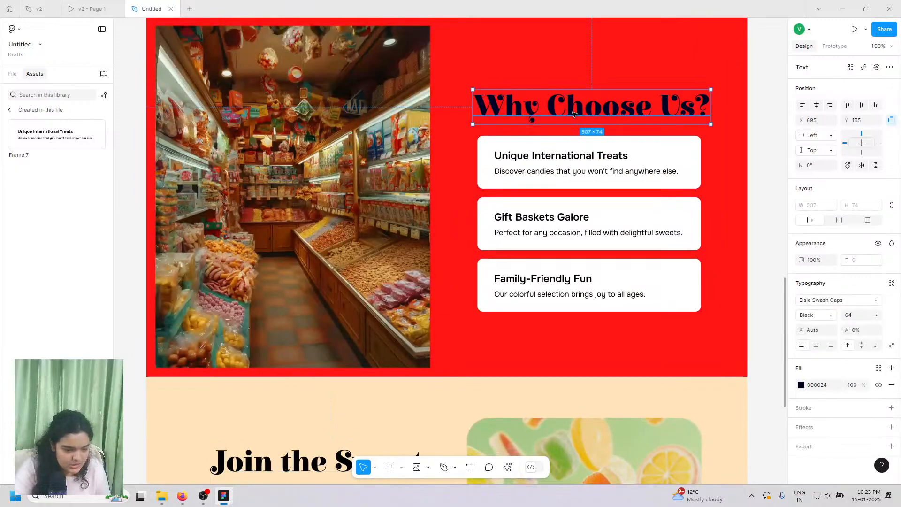
scroll(572, 112, "down", 3)
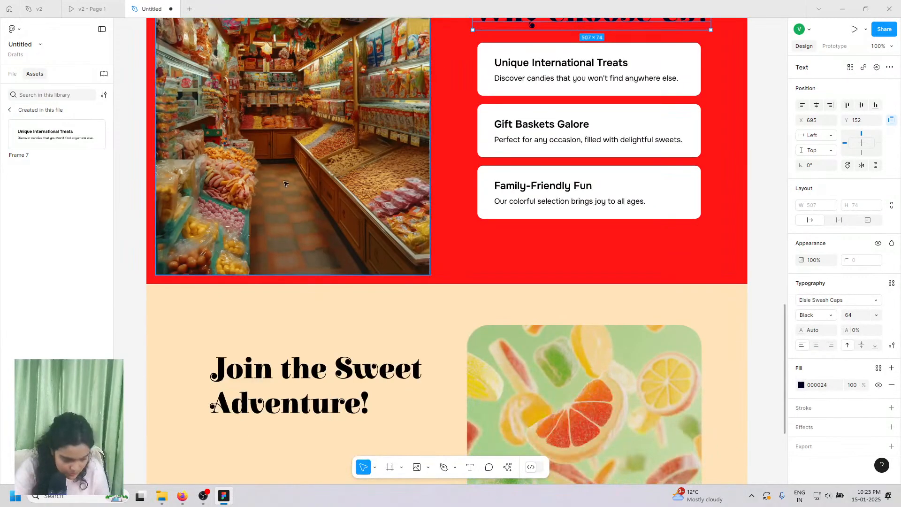
left_click(267, 308)
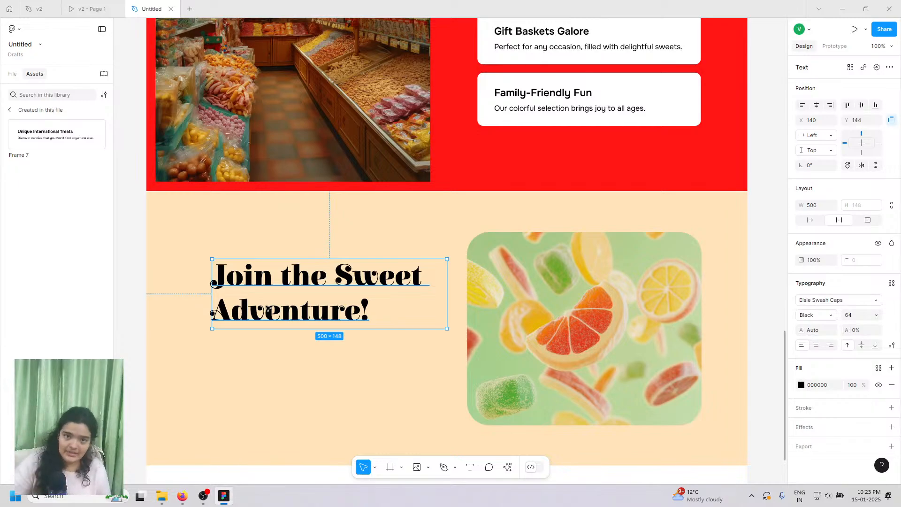
scroll(267, 308, "up", 7)
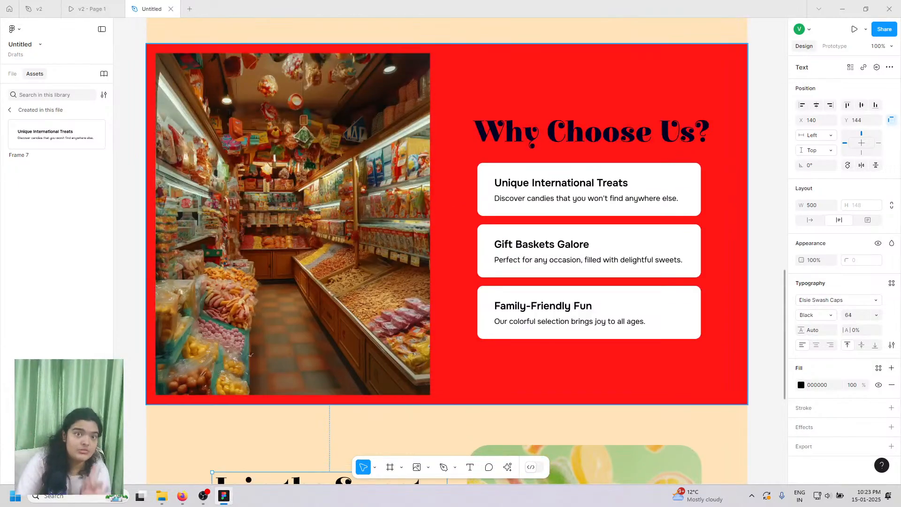
scroll(238, 373, "down", 3)
scroll(237, 371, "down", 4)
scroll(236, 370, "up", 6)
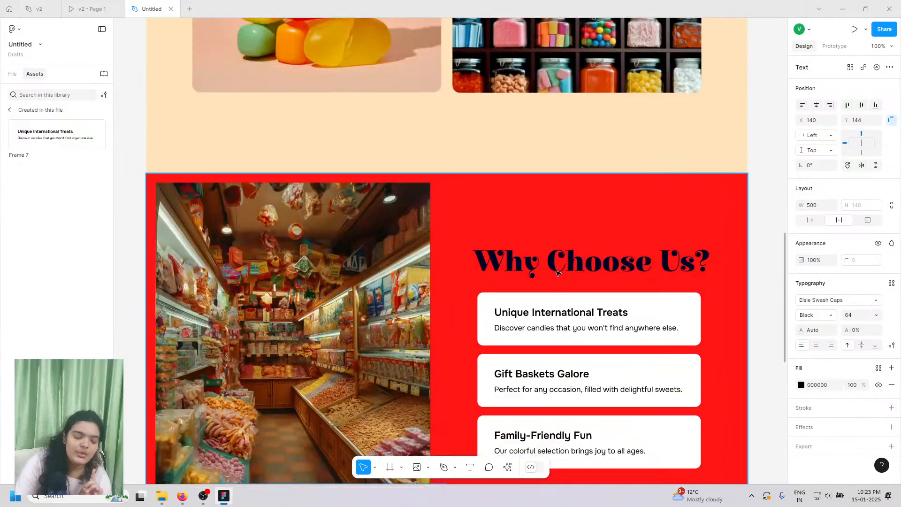
scroll(569, 269, "down", 2)
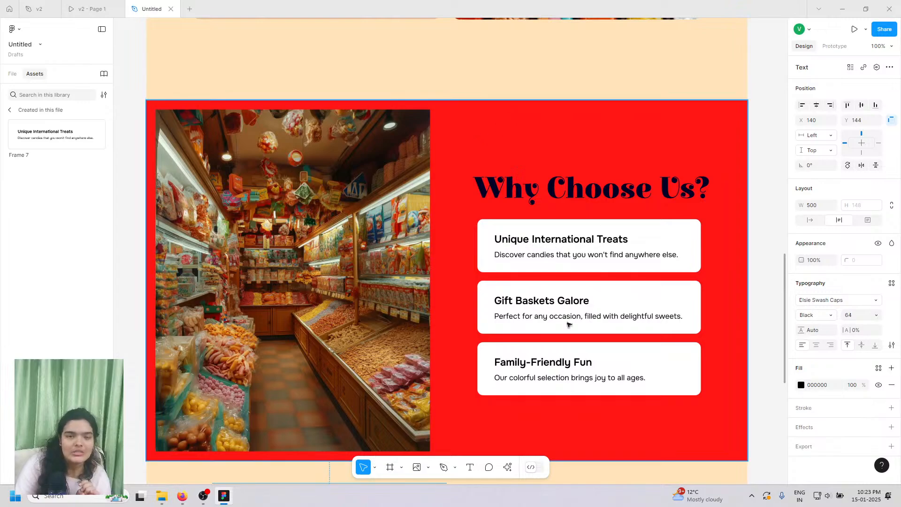
scroll(534, 254, "up", 10)
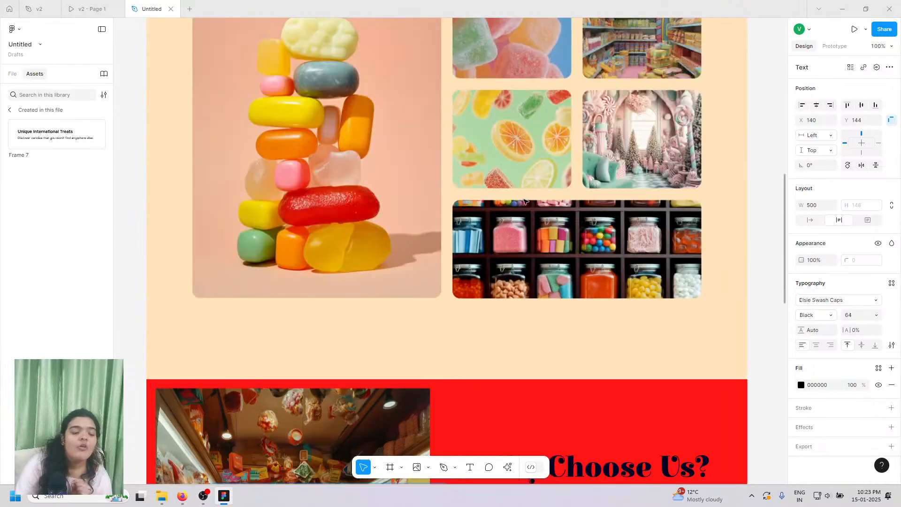
scroll(519, 210, "up", 3)
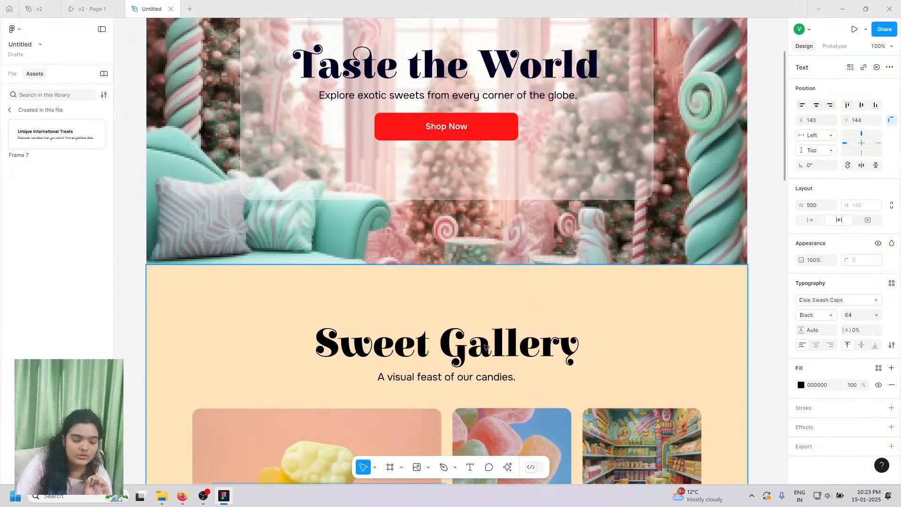
scroll(486, 347, "up", 2)
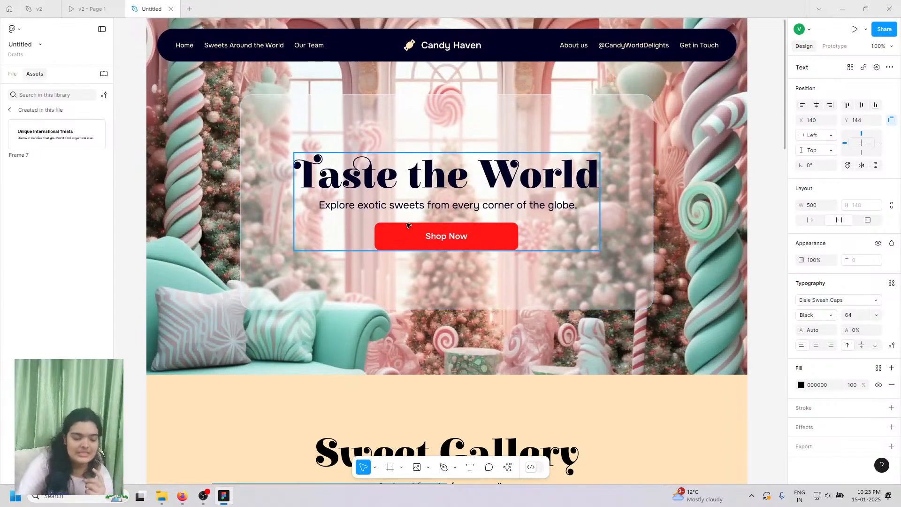
scroll(407, 225, "down", 13)
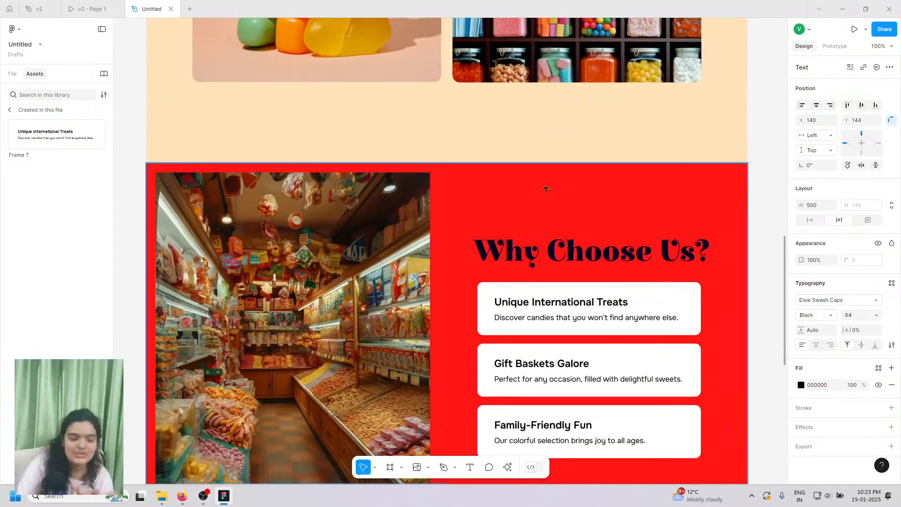
scroll(546, 189, "down", 9)
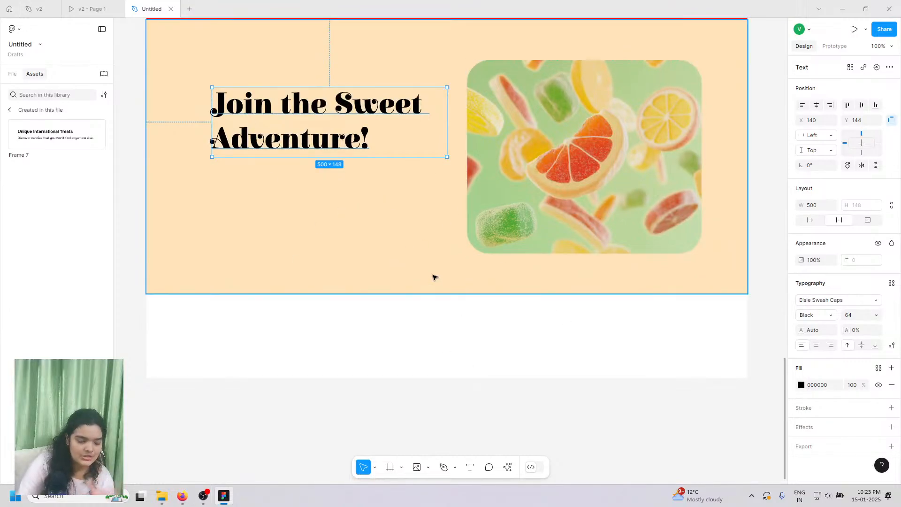
scroll(364, 168, "up", 5)
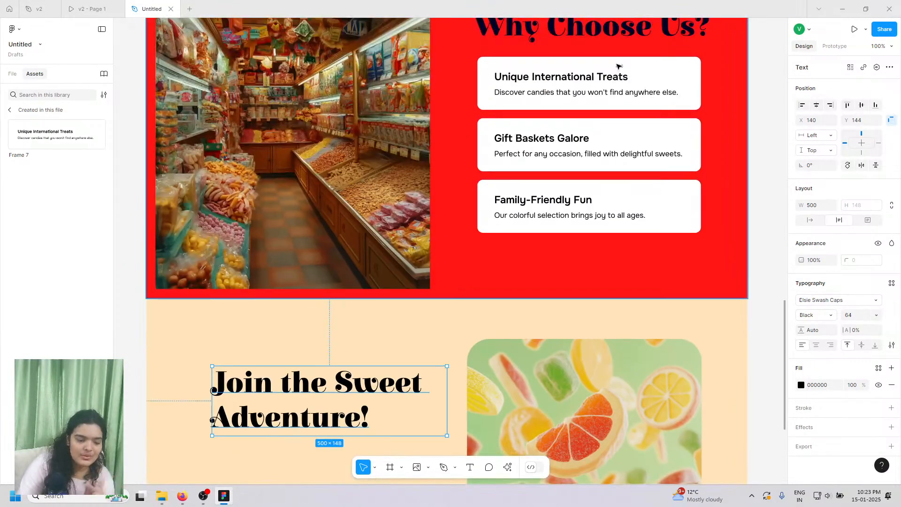
scroll(527, 91, "up", 1)
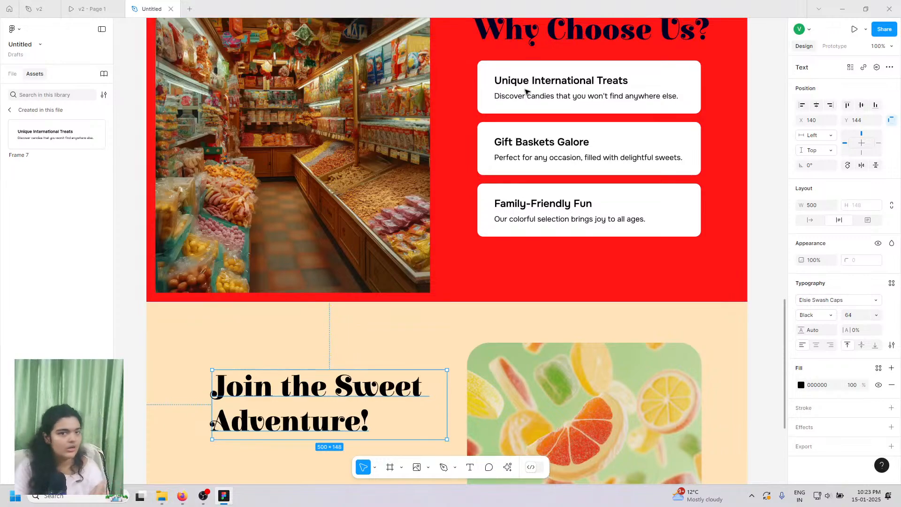
scroll(530, 109, "down", 1)
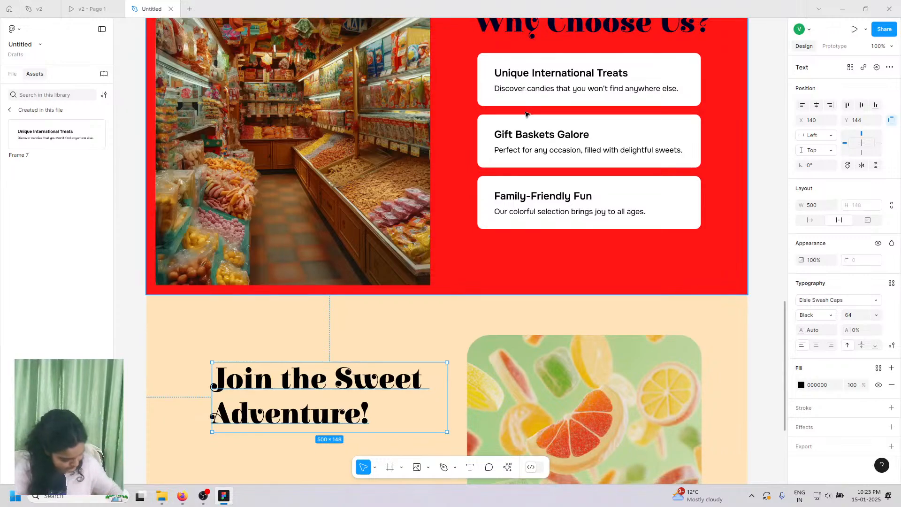
scroll(548, 112, "down", 1)
left_click(93, 8)
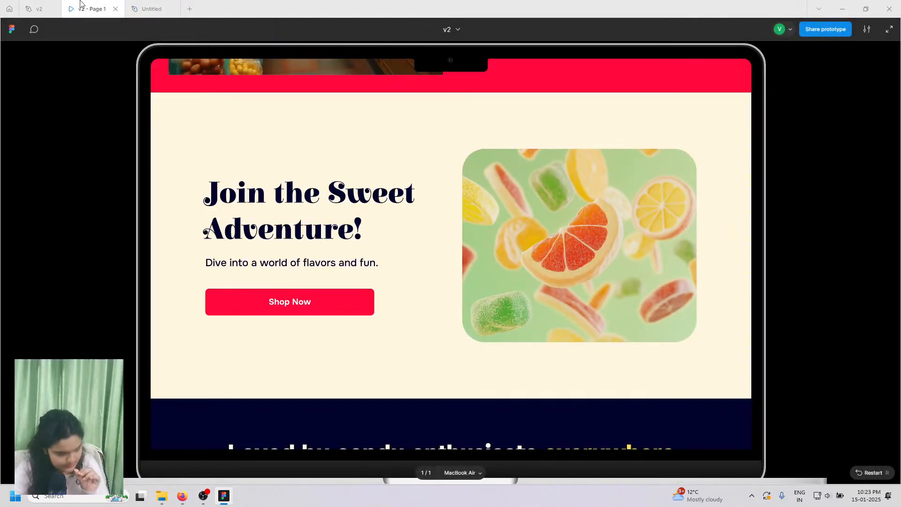
left_click(151, 9)
scroll(538, 281, "up", 7)
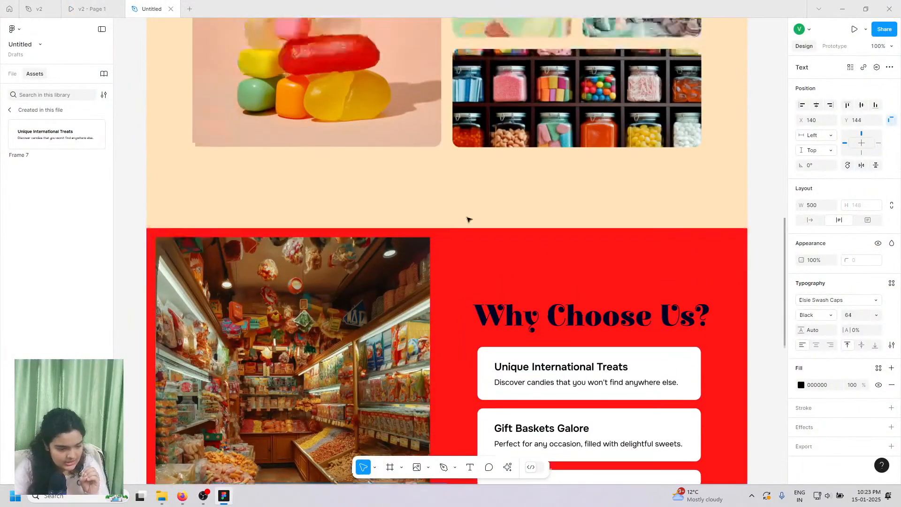
scroll(465, 221, "up", 8)
- Reposition the subtitle and the 'Join the Sweet Adventure!' heading, nudging the tagline up
left_click(417, 281)
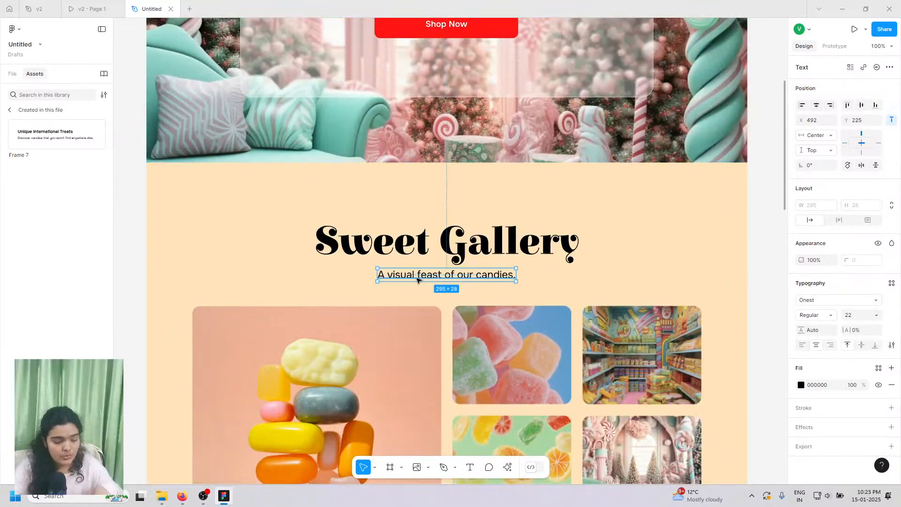
left_click_drag(417, 279, 250, 396)
scroll(251, 397, "down", 3)
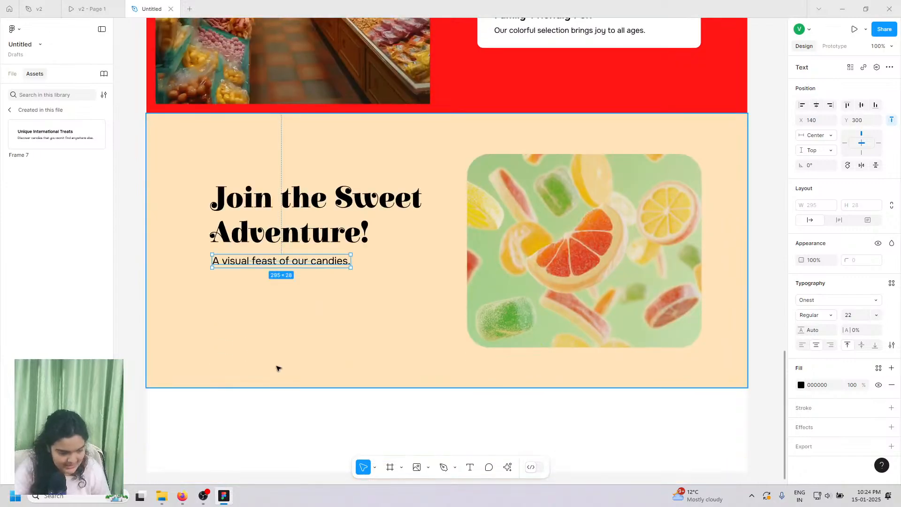
key("Up")
key("Up")
key("Up")
key("Up")
key("Up")
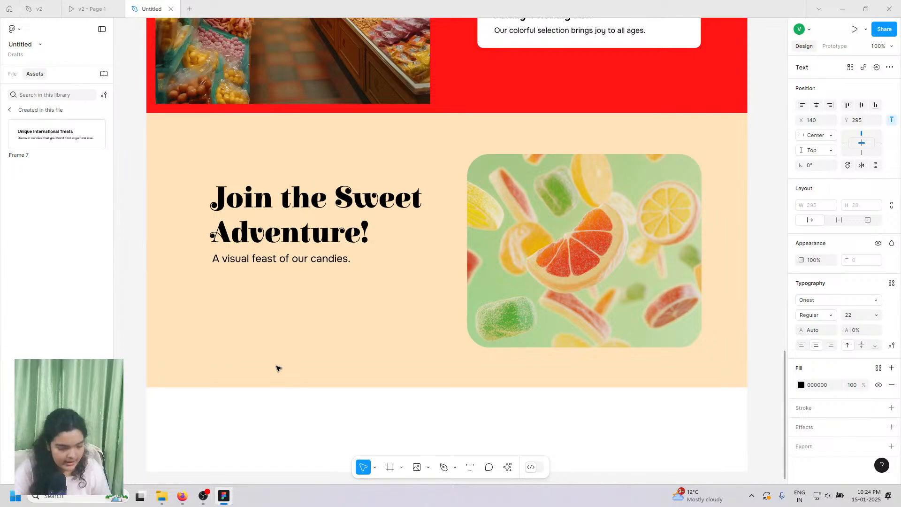
left_click_drag(291, 241, 284, 257)
left_click(312, 205)
left_click_drag(312, 205, 312, 206)
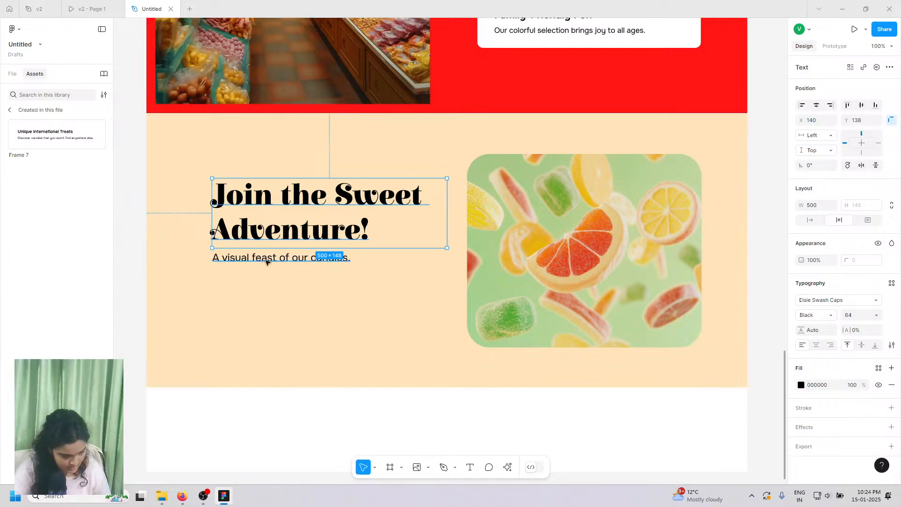
- Set the 'A visual feast of our candies.' subtitle to Onest Medium weight
left_click(345, 258)
left_click(816, 315)
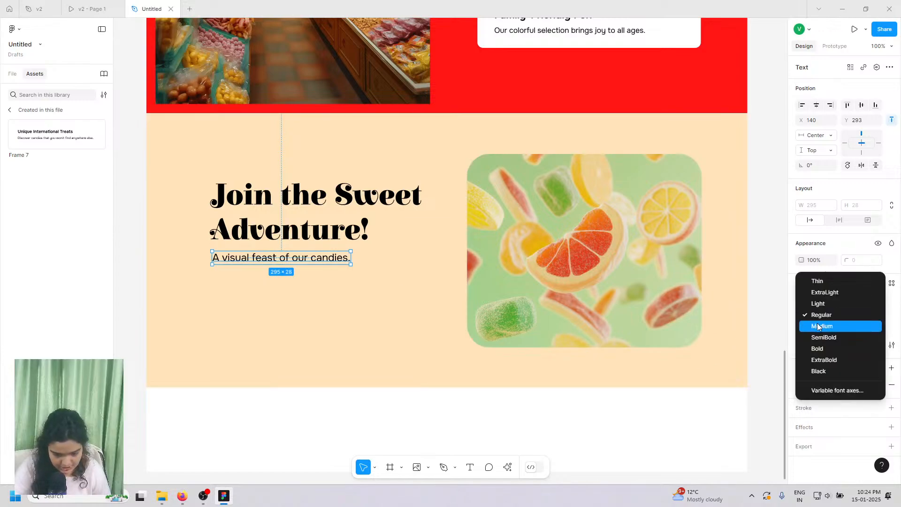
left_click(822, 326)
scroll(286, 279, "up", 1)
scroll(322, 258, "up", 2)
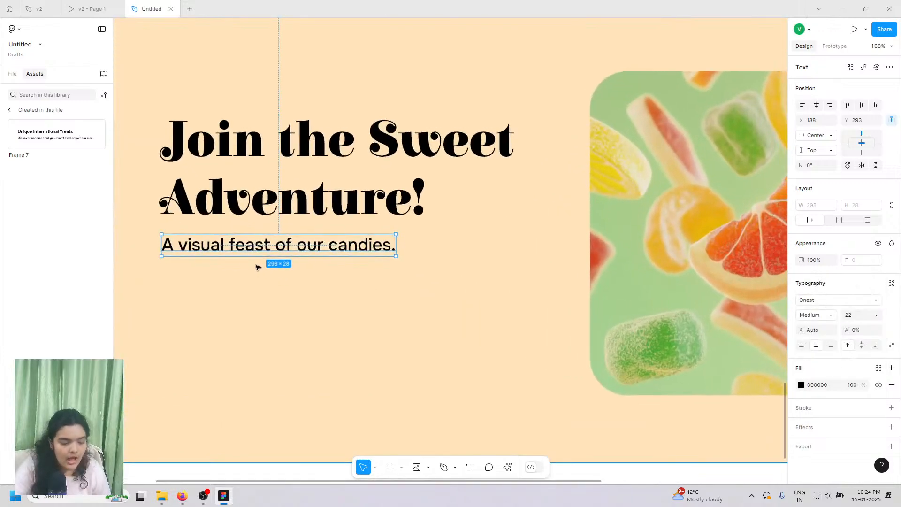
scroll(316, 253, "up", 2)
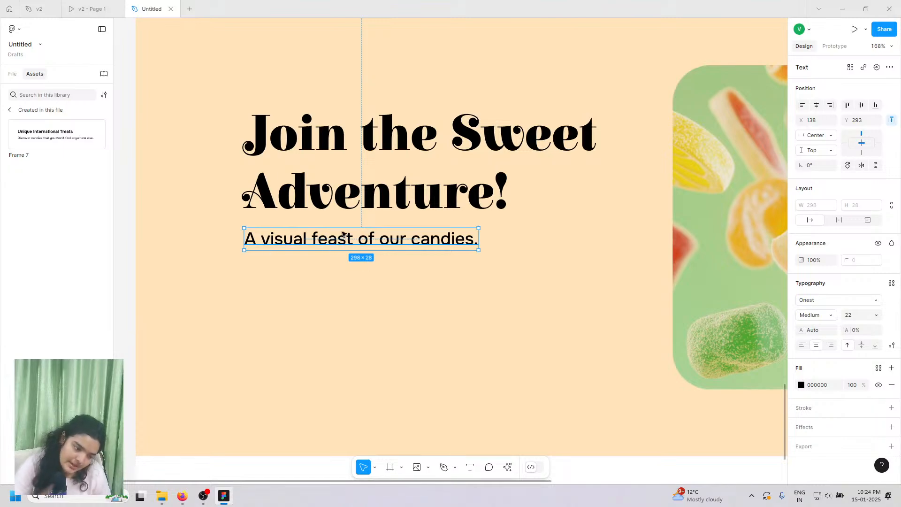
- Change the Sweet Gallery subtitle 'A visual feast of our candies.' to Medium weight
left_click(409, 290)
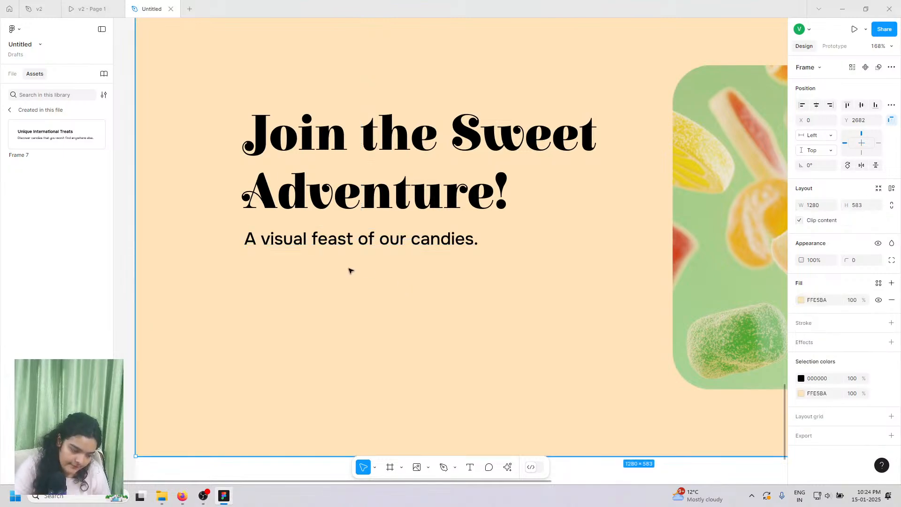
scroll(368, 201, "down", 12)
scroll(368, 201, "up", 10)
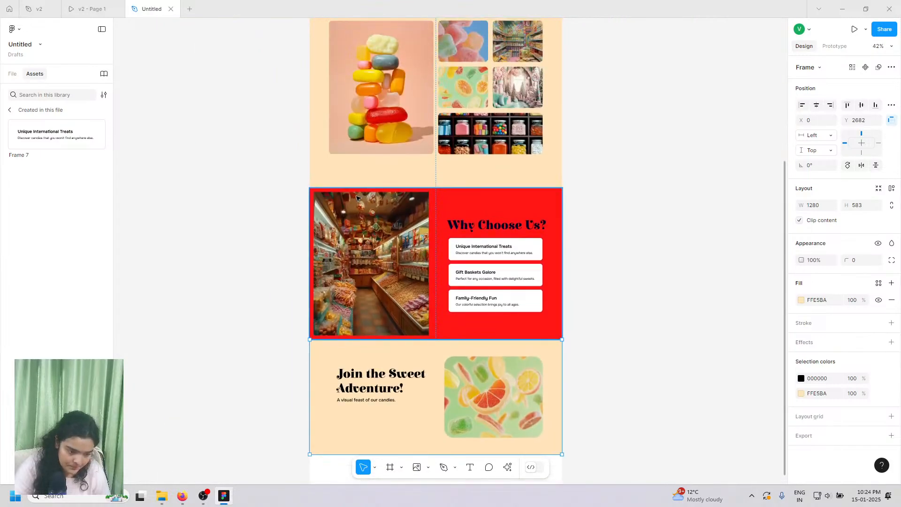
scroll(418, 270, "up", 5)
scroll(418, 270, "up", 1)
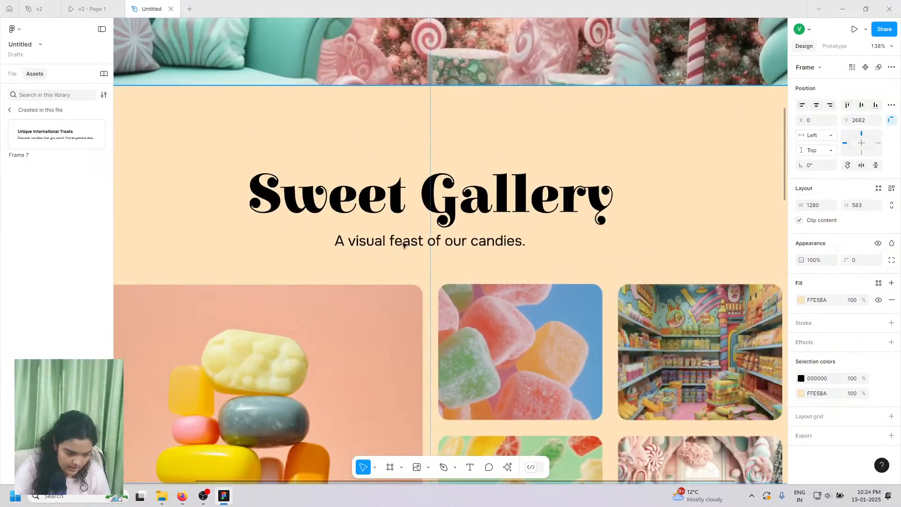
left_click(403, 242)
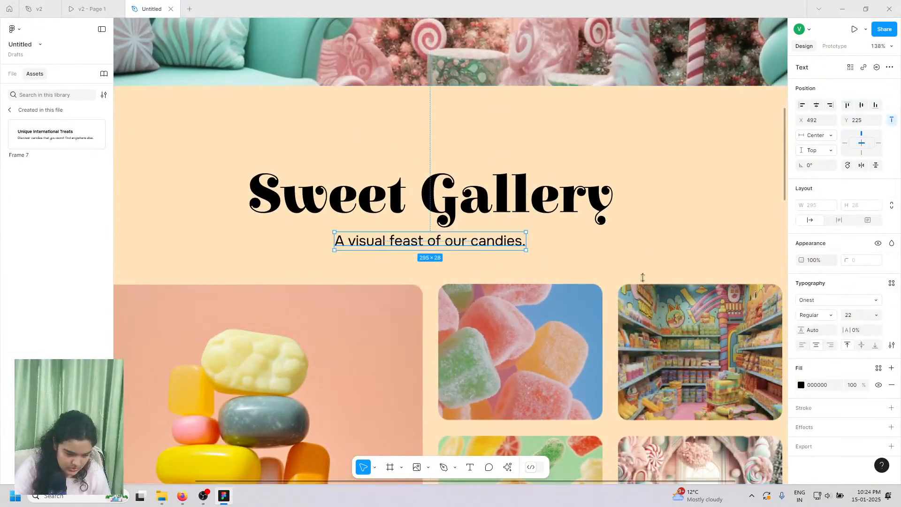
left_click(810, 315)
left_click(813, 324)
- Compare the layout against the v2 prototype, then come back to the Untitled file
scroll(413, 224, "down", 8)
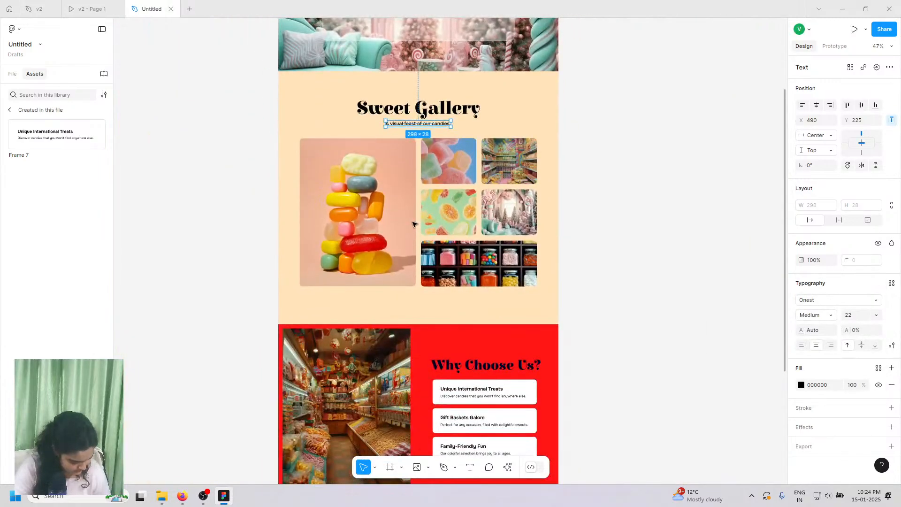
scroll(413, 224, "down", 8)
left_click(123, 3)
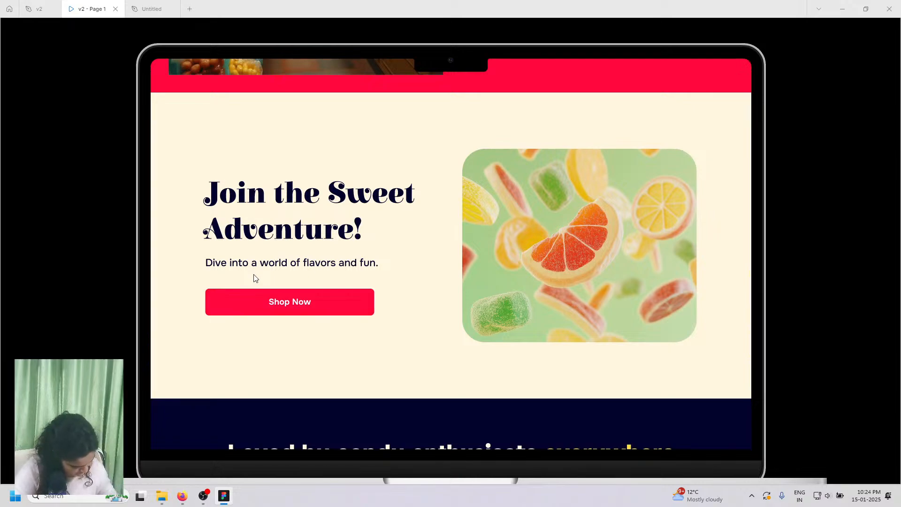
left_click(166, 9)
scroll(329, 188, "up", 5)
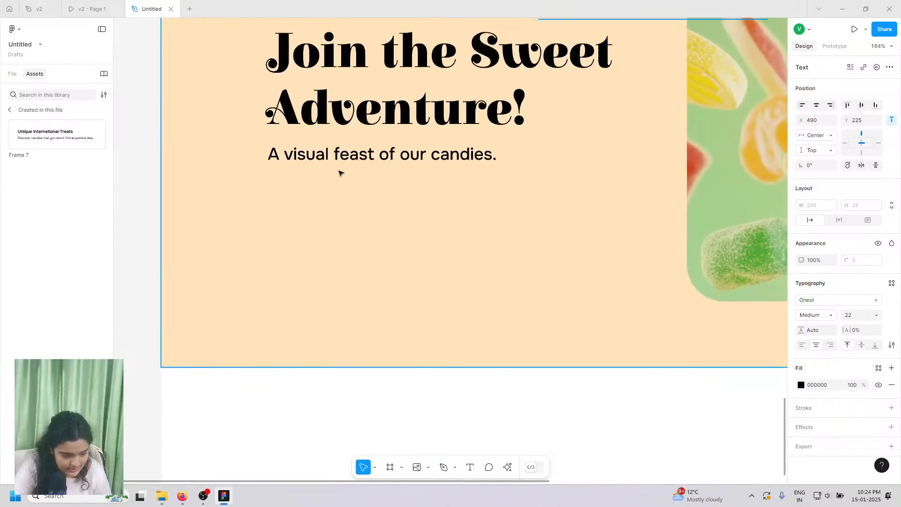
- Nudge the Join the Sweet Adventure! subtitle down slightly
left_click(343, 161)
left_click_drag(343, 160, 343, 161)
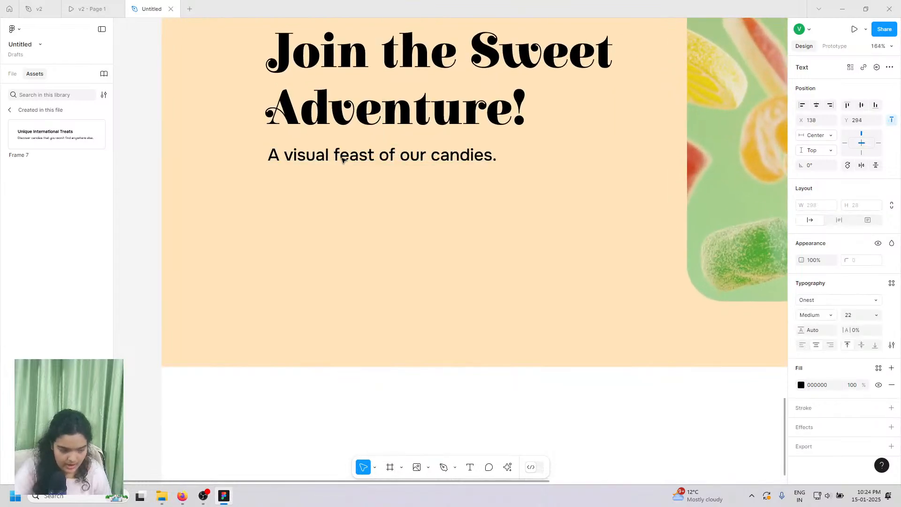
scroll(343, 161, "down", 10)
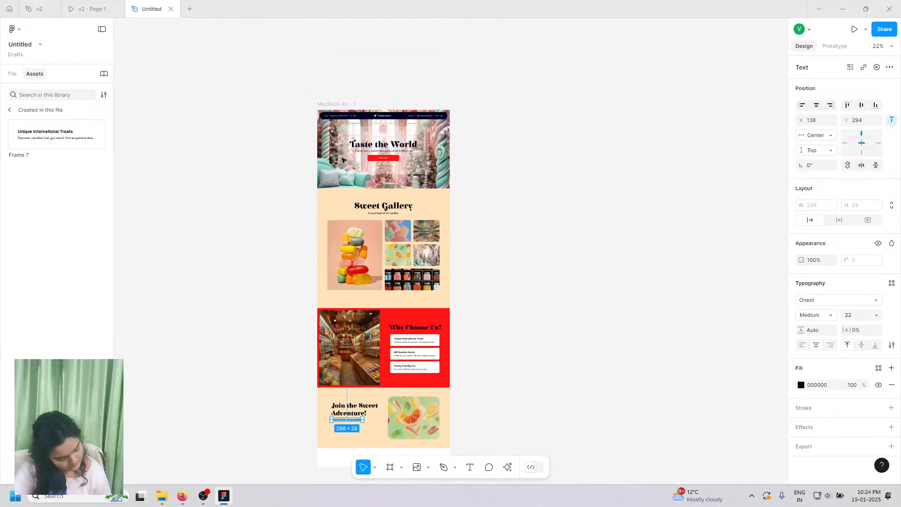
scroll(336, 176, "up", 5)
scroll(334, 181, "up", 4)
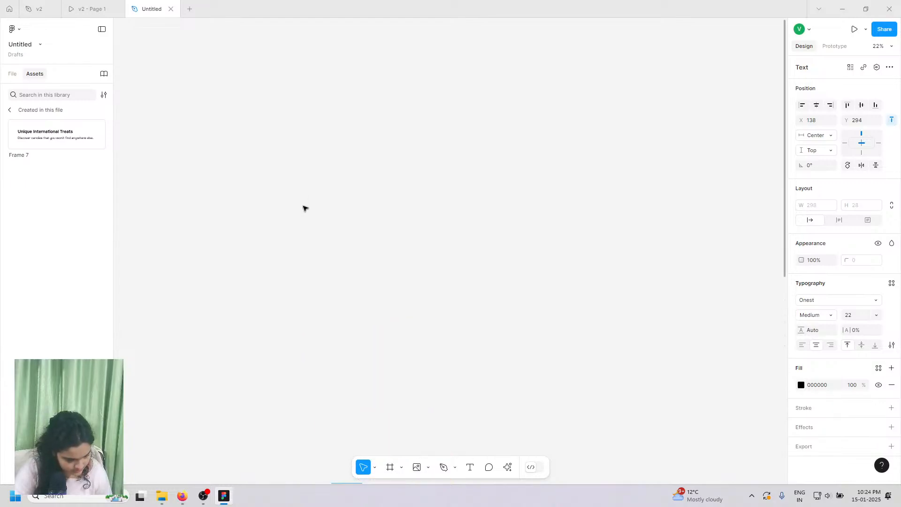
scroll(304, 208, "down", 5)
scroll(306, 213, "up", 8)
left_click(401, 202)
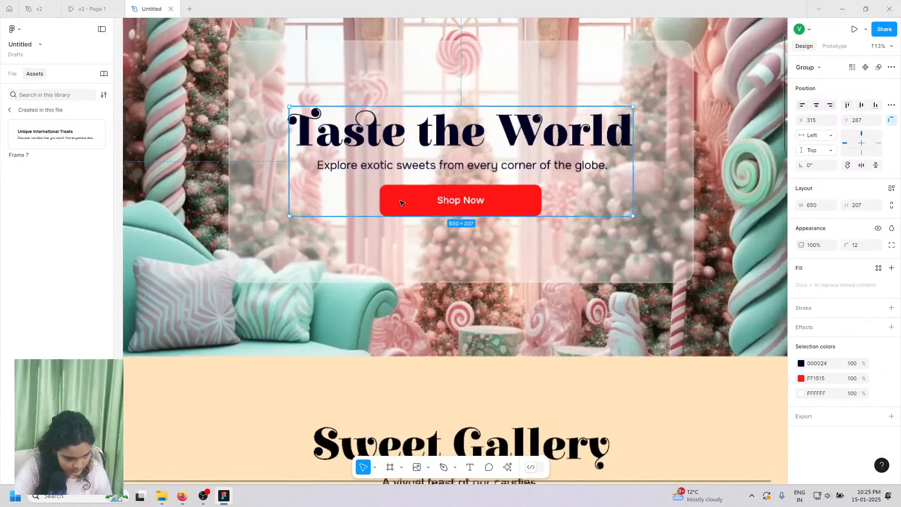
scroll(402, 203, "down", 1)
- Copy the hero's red Shop Now button and paste it under the Join section subtitle
double_click(401, 202)
right_click(402, 201)
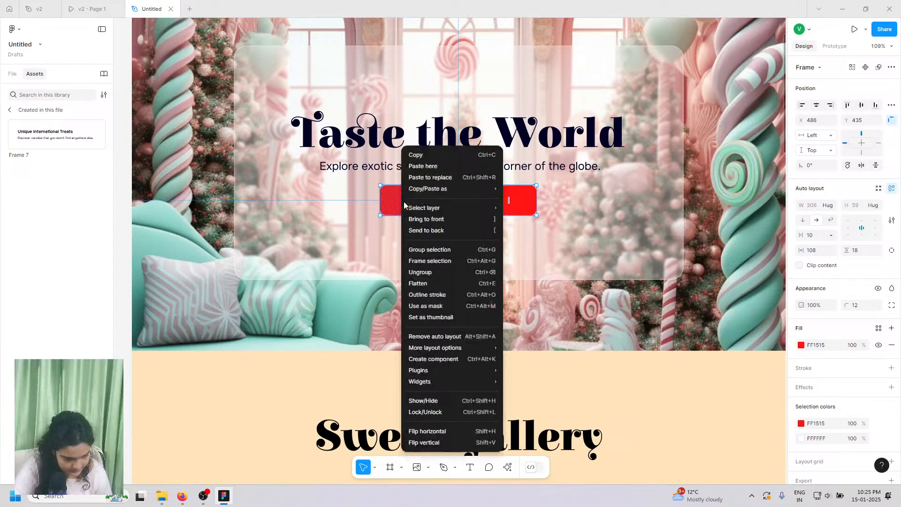
left_click(416, 166)
scroll(405, 302, "down", 15)
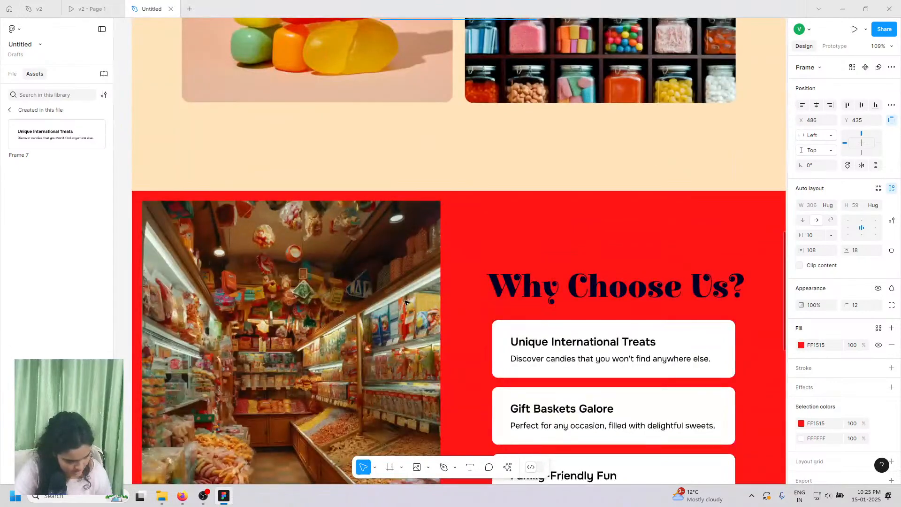
scroll(406, 302, "down", 10)
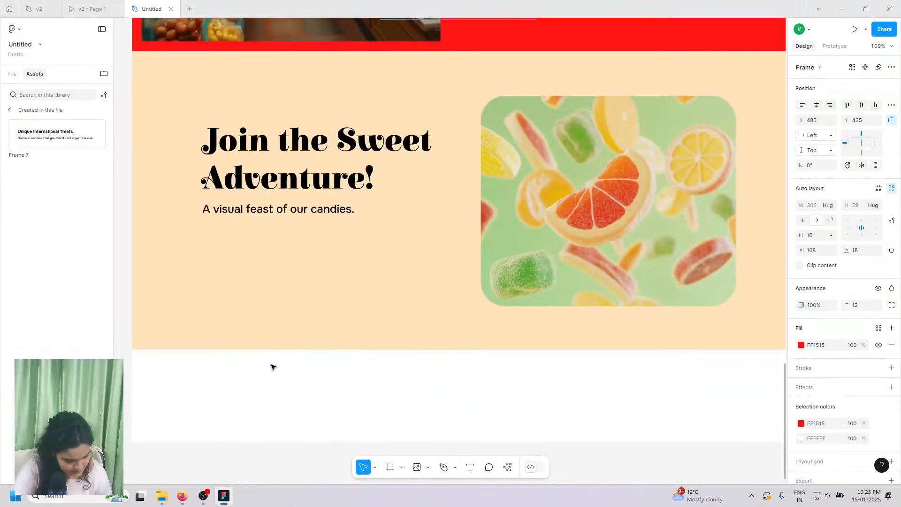
right_click(273, 367)
left_click(296, 155)
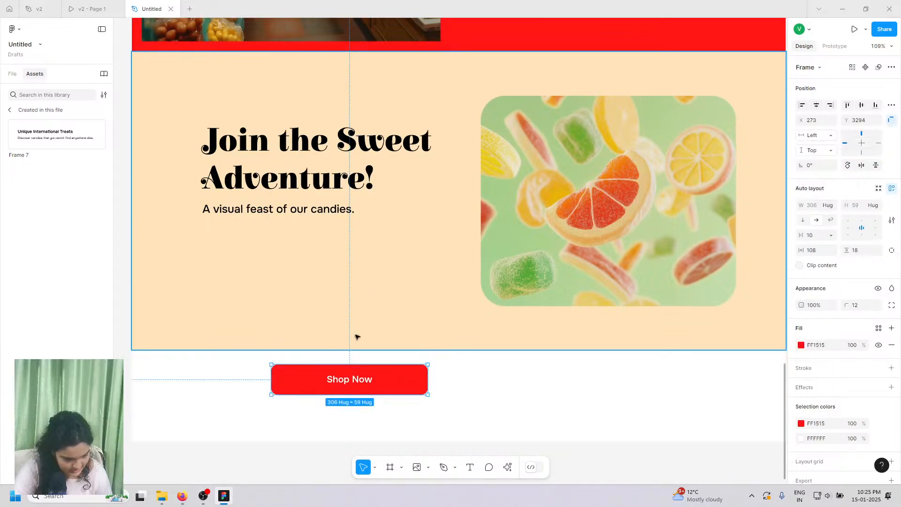
left_click_drag(336, 373, 277, 242)
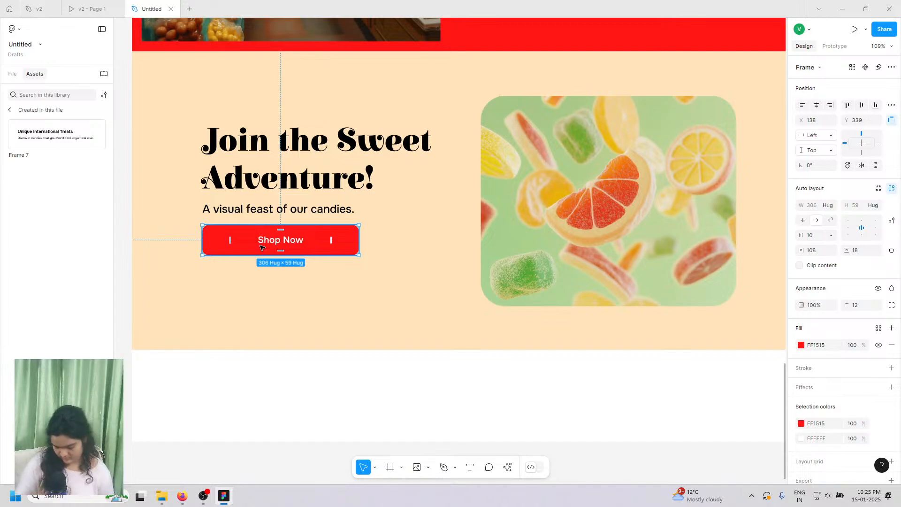
scroll(266, 246, "up", 1)
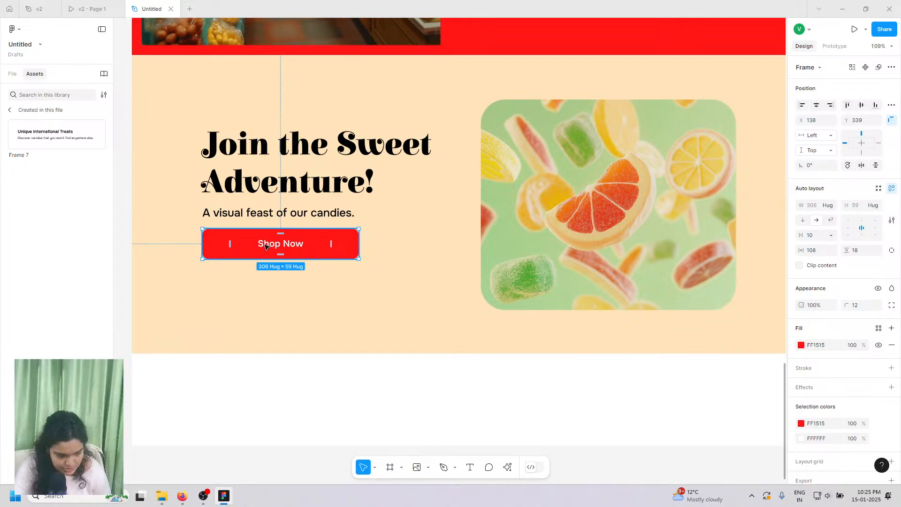
left_click_drag(266, 245, 269, 254)
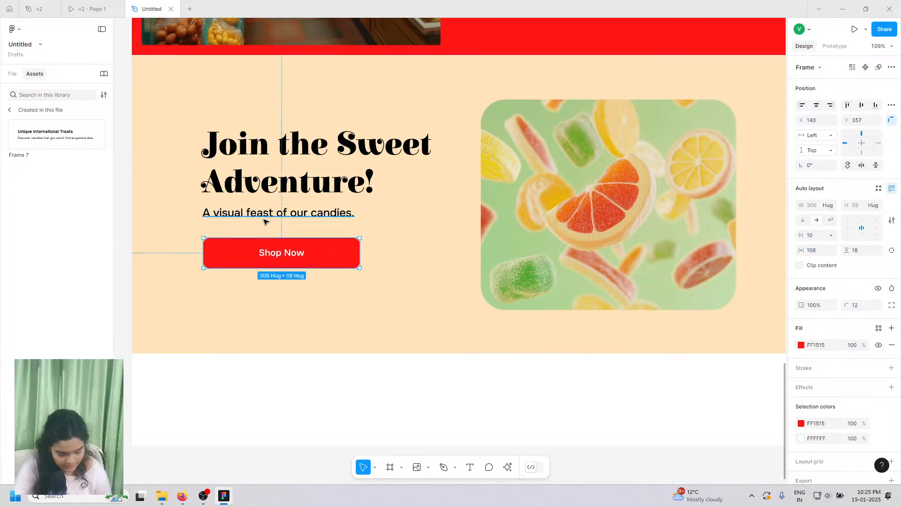
- Fine-tune the heading, subtitle and Shop Now button, then shift all three down together
left_click(265, 222)
left_click_drag(262, 212, 257, 208)
left_click(263, 199)
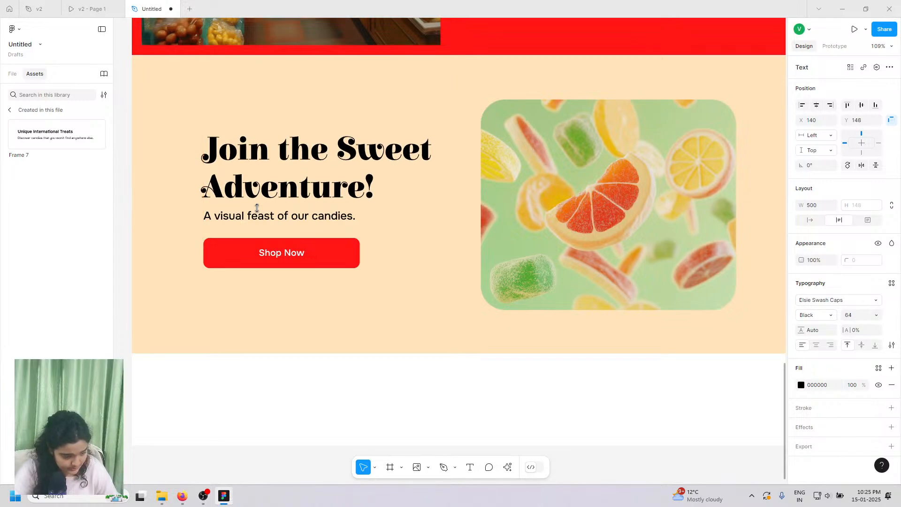
key("Up")
key("Up")
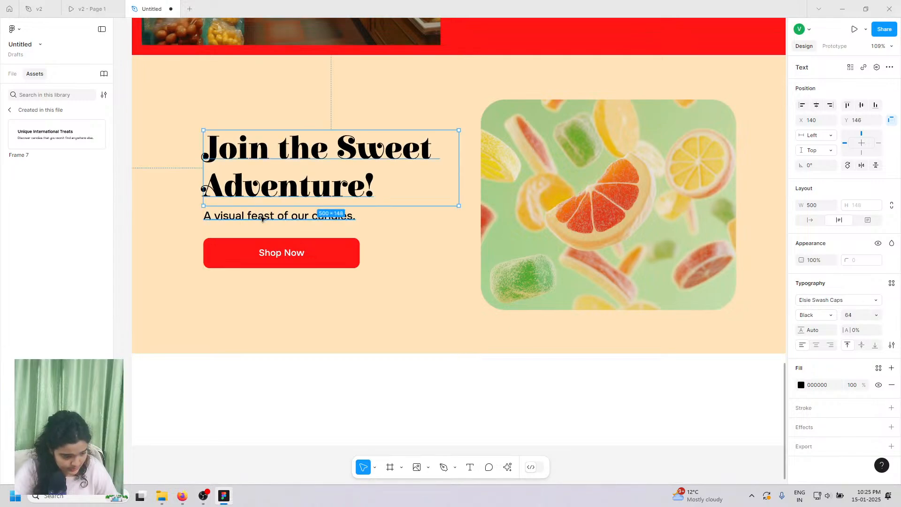
left_click(231, 218, "shift")
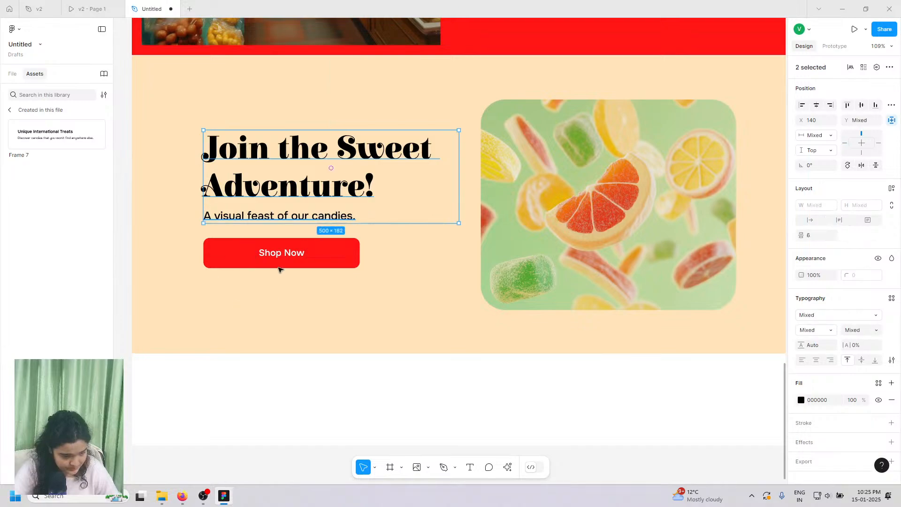
left_click(243, 247, "shift")
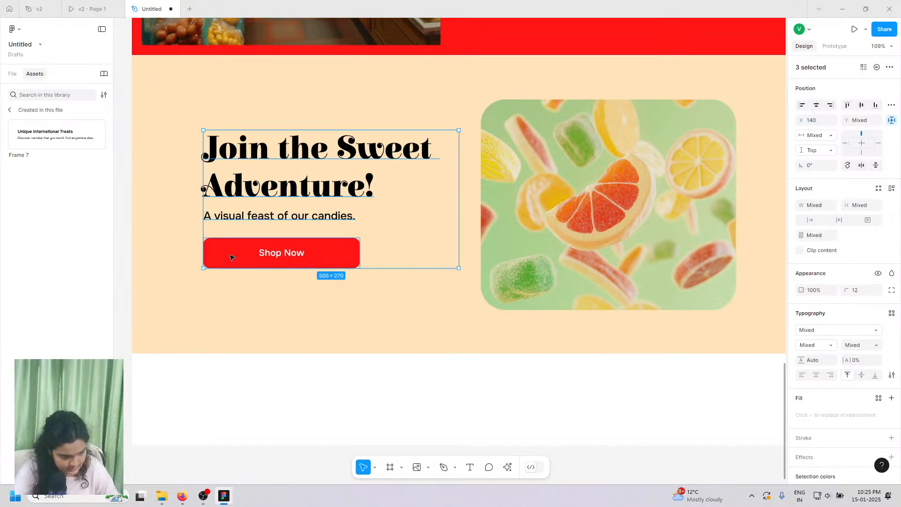
mouse_move(235, 232)
left_mouse_down()
mouse_move(234, 245)
mouse_move(238, 224)
left_mouse_up()
left_click(236, 223)
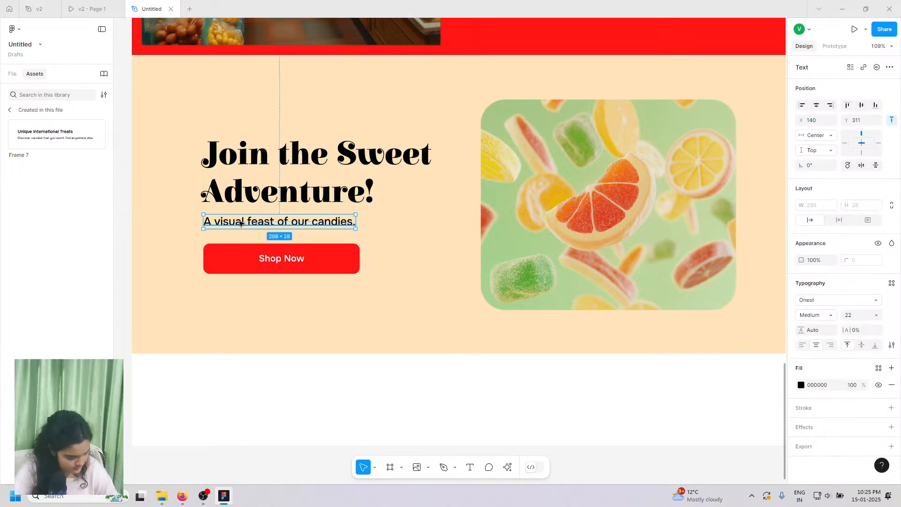
left_click(112, 4)
scroll(274, 233, "down", 5)
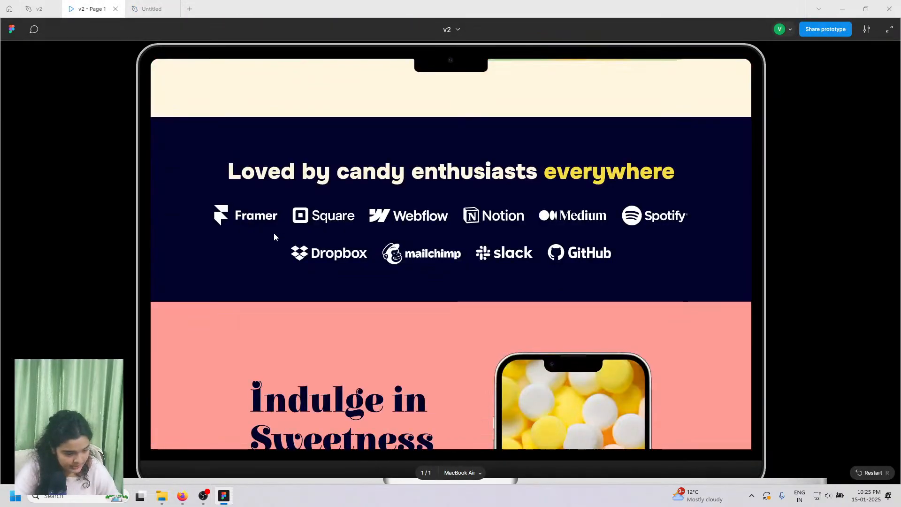
scroll(332, 225, "up", 1)
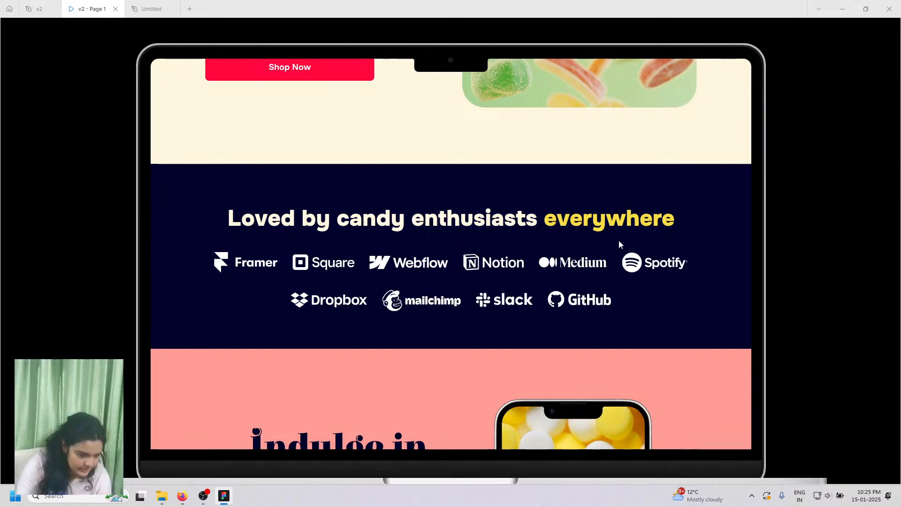
scroll(627, 246, "down", 1)
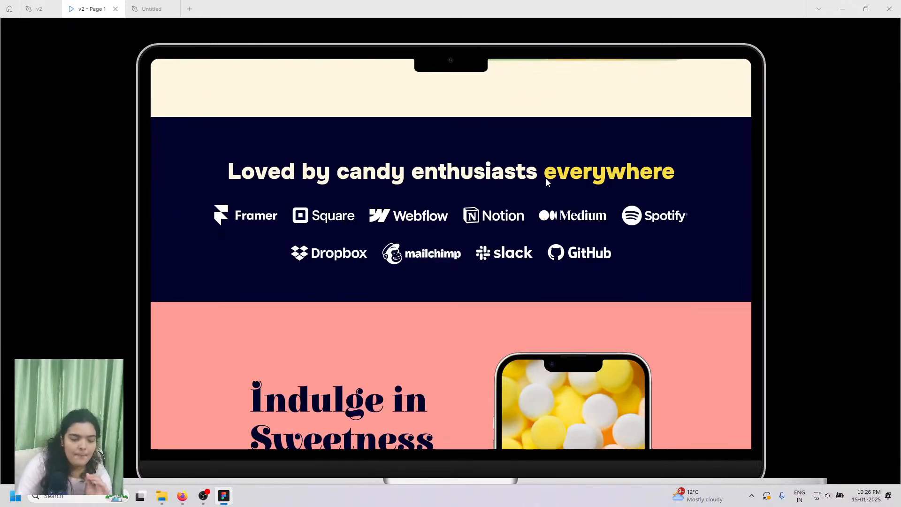
scroll(581, 319, "down", 2)
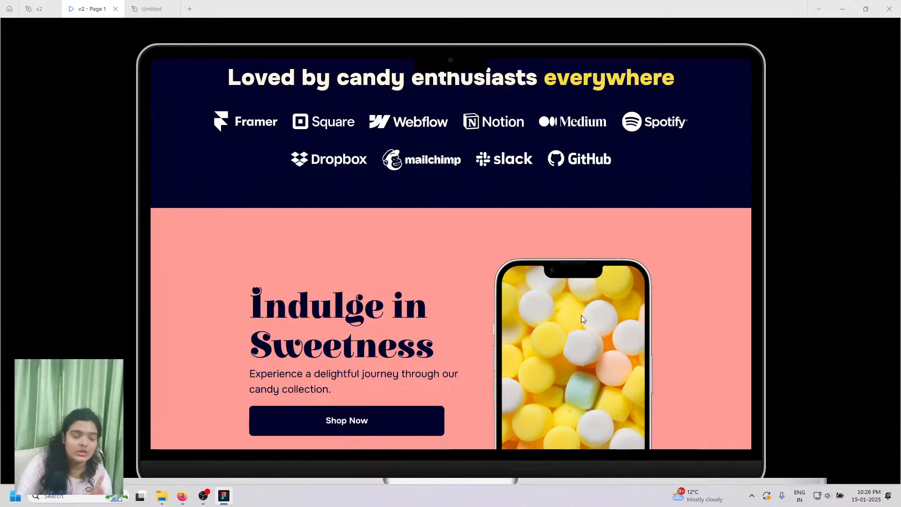
scroll(581, 318, "down", 2)
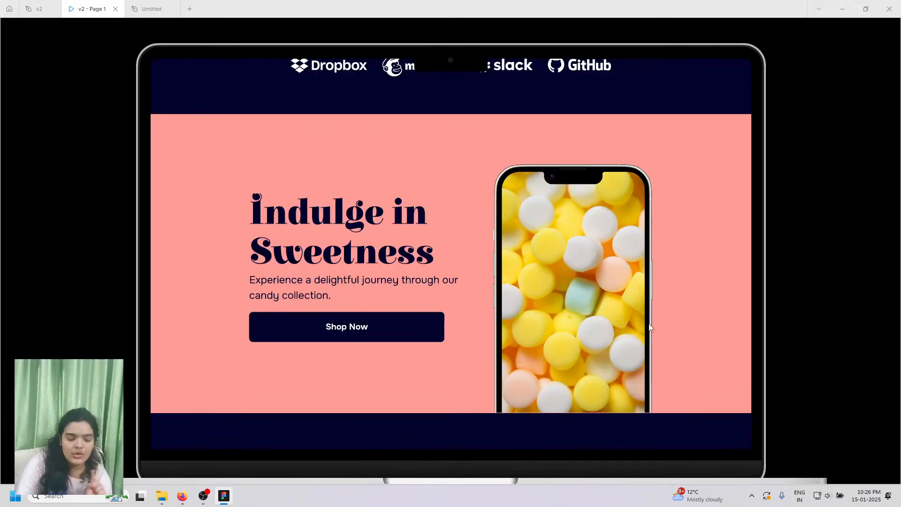
scroll(606, 298, "up", 1)
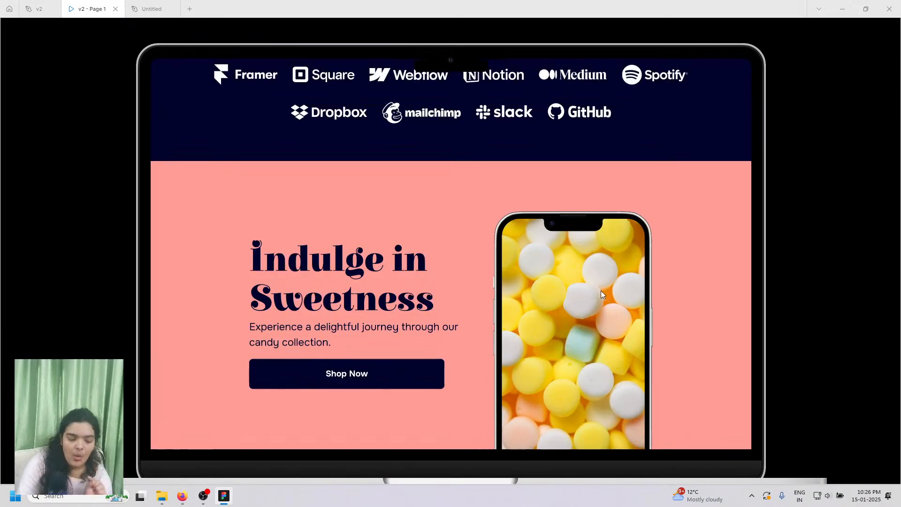
scroll(586, 272, "down", 2)
scroll(567, 246, "up", 1)
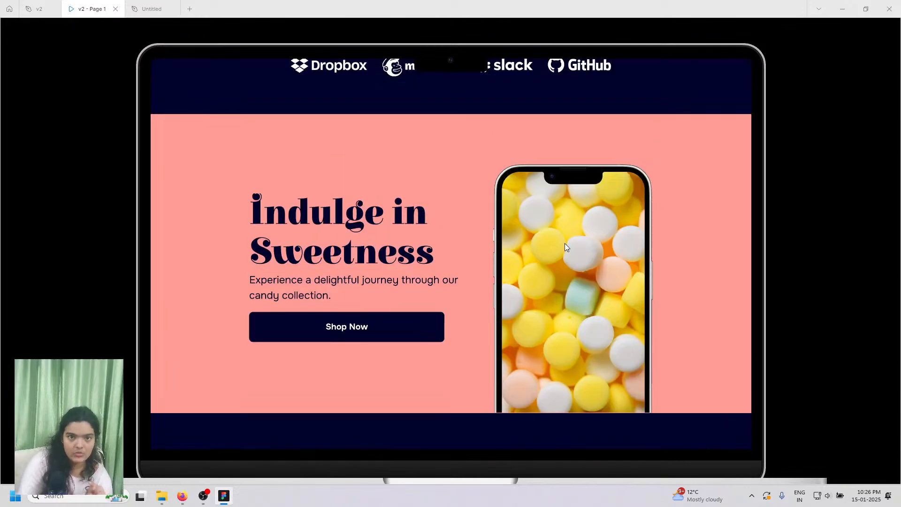
scroll(564, 252, "up", 1)
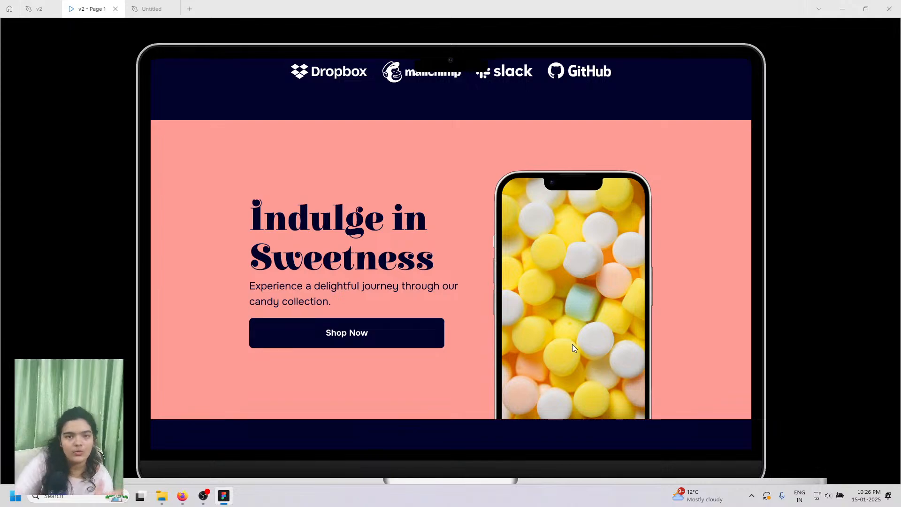
scroll(573, 348, "up", 5)
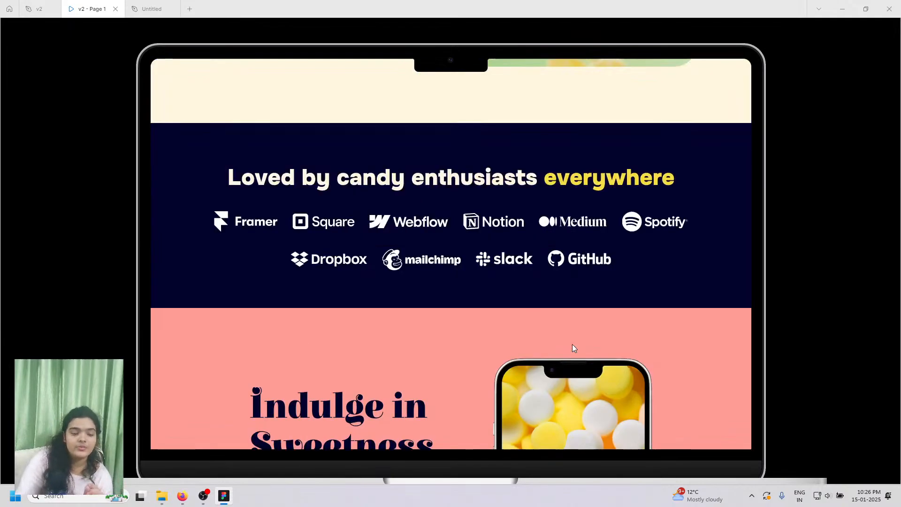
scroll(615, 279, "down", 2)
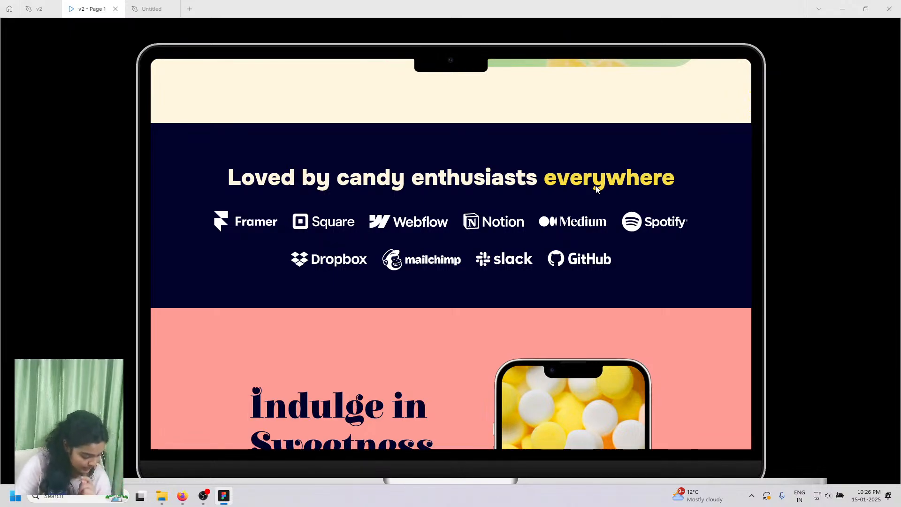
scroll(596, 188, "down", 4)
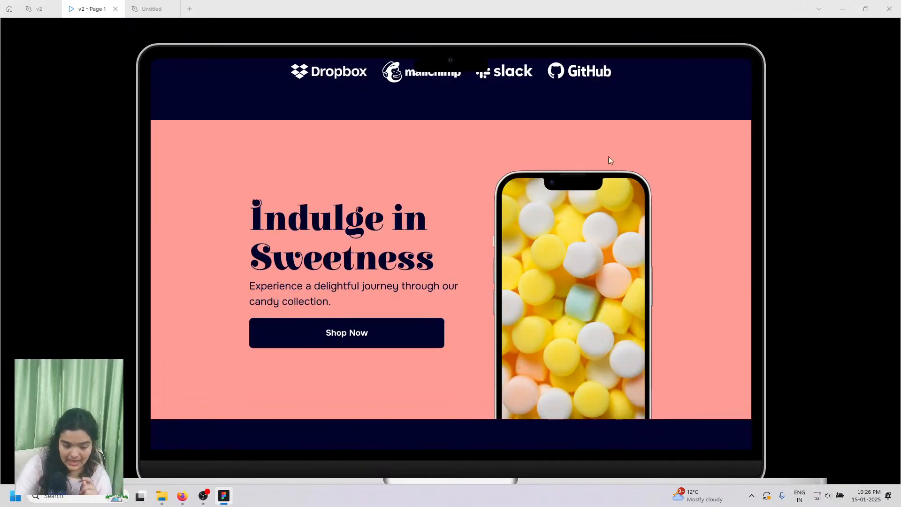
scroll(582, 274, "up", 2)
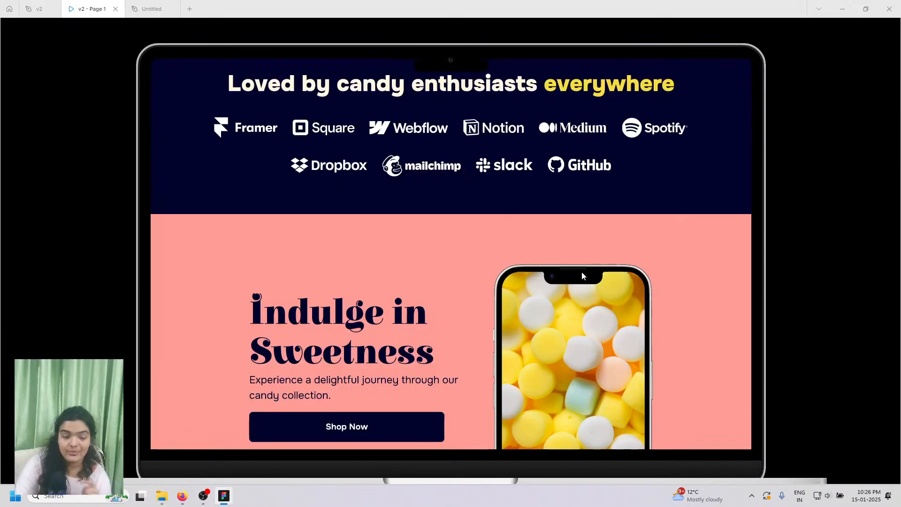
scroll(582, 276, "up", 2)
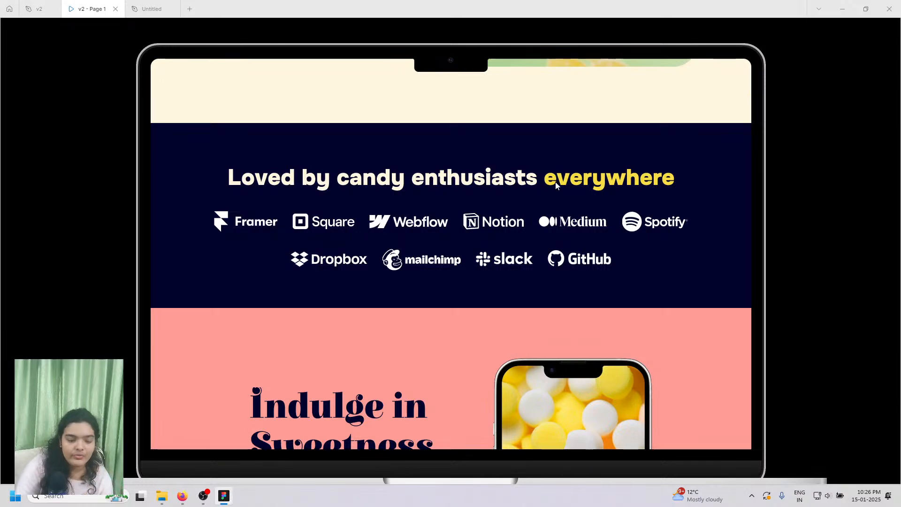
scroll(560, 184, "up", 3)
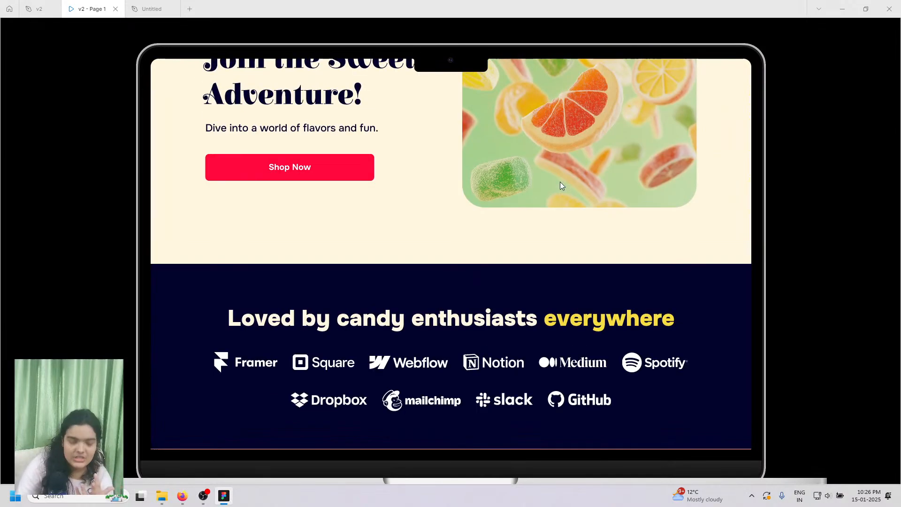
scroll(560, 183, "down", 1)
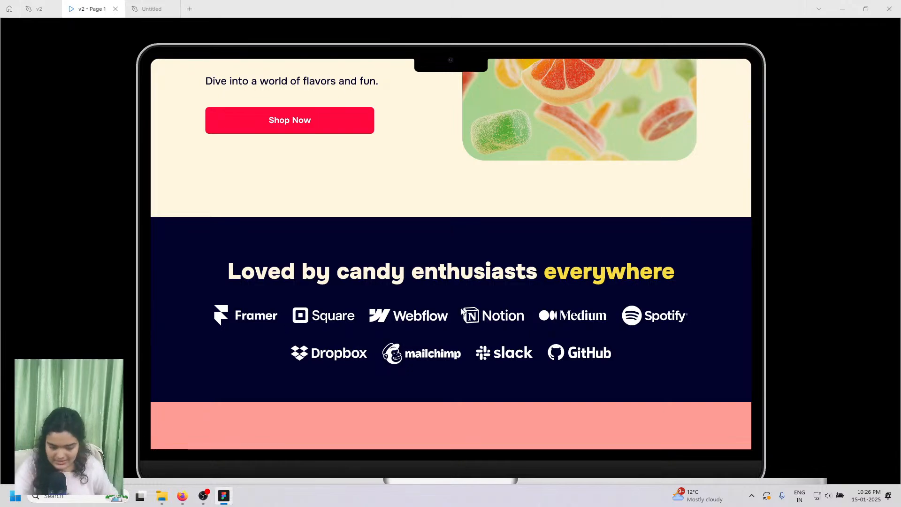
mouse_move(184, 500)
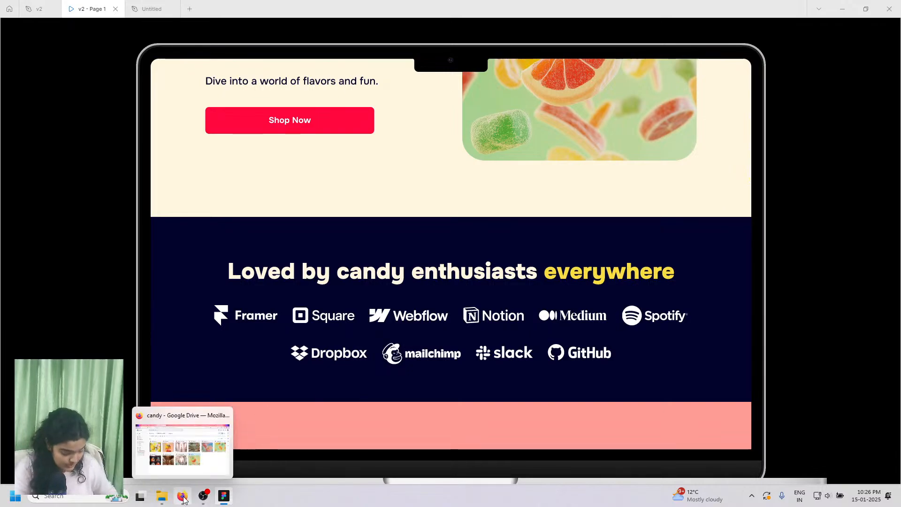
left_click(184, 500)
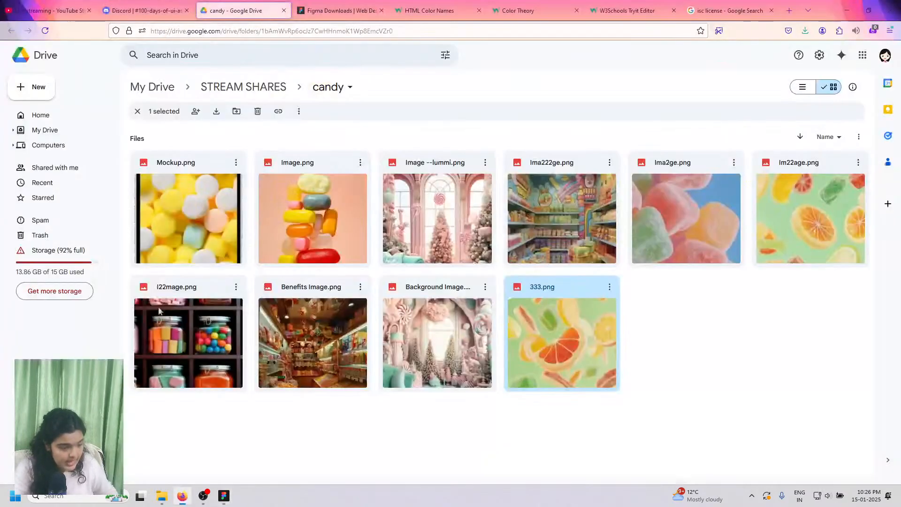
left_click(71, 4)
left_click(143, 9)
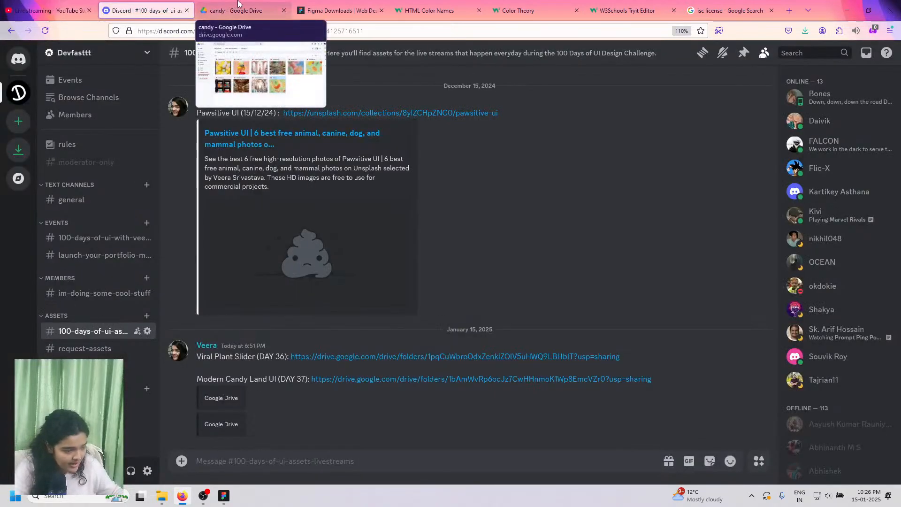
left_click(272, 11)
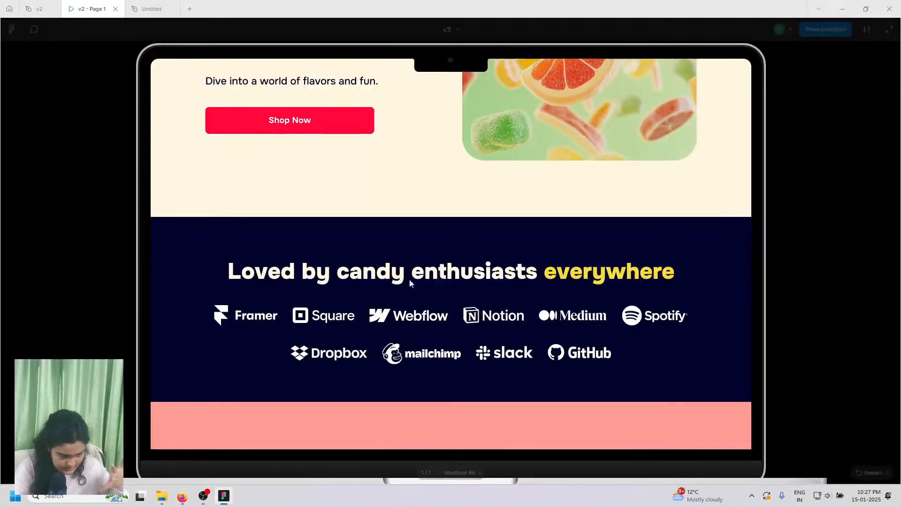
left_click(847, 10)
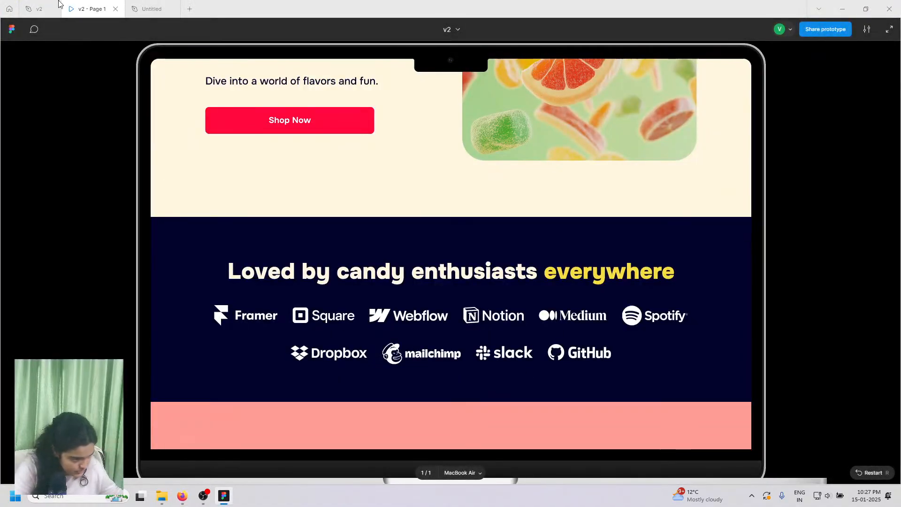
- Inspect the v2 file's logos container and logo rows, then preview its prototype
left_click(40, 9)
scroll(290, 314, "down", 4)
scroll(289, 314, "down", 5)
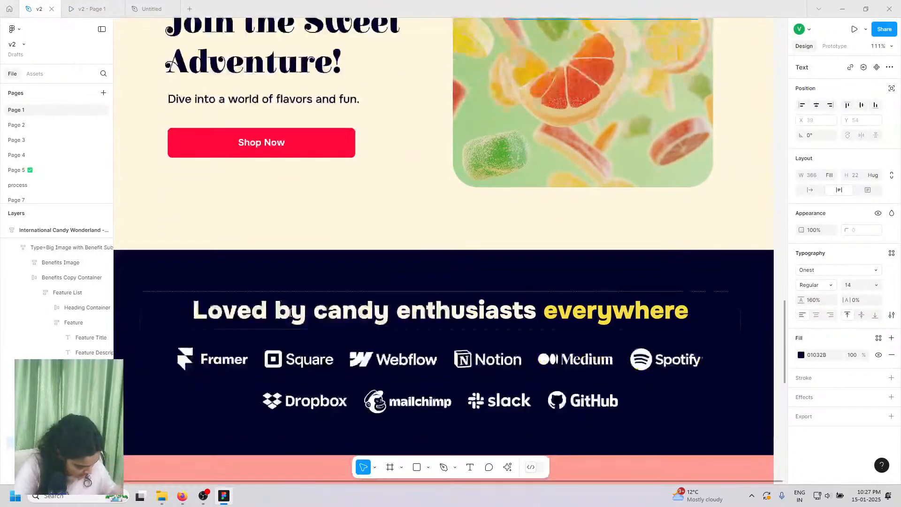
left_click(298, 370)
left_click(302, 363)
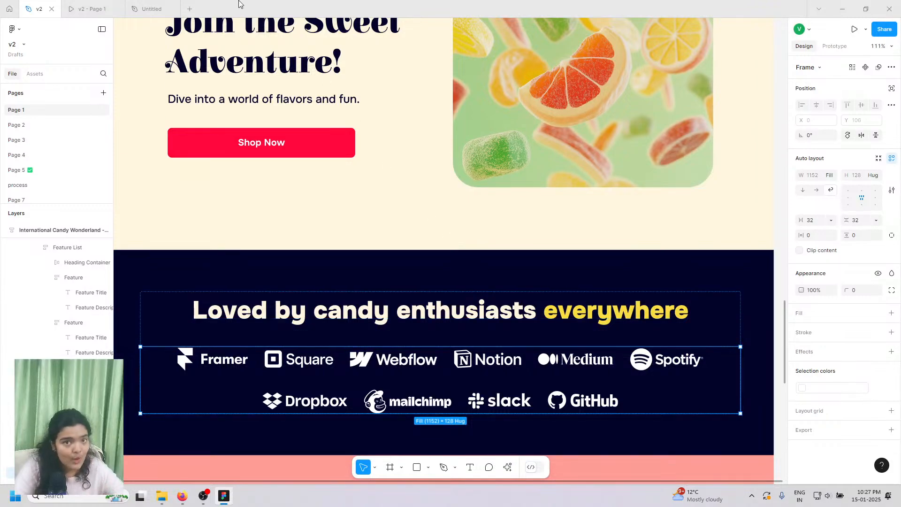
key("ctrl+alt+Return")
scroll(255, 267, "down", 3)
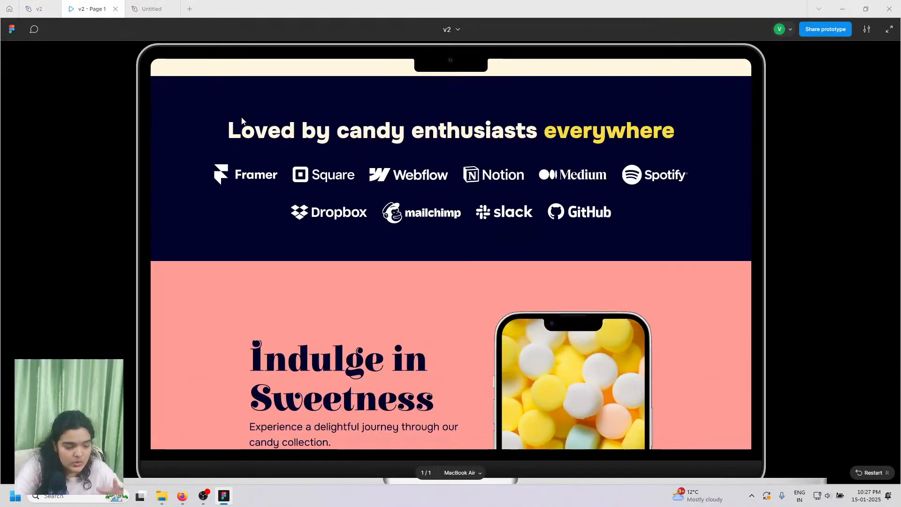
- Extend the MacBook Air - 1 frame downward to 4742 px tall
left_click(151, 8)
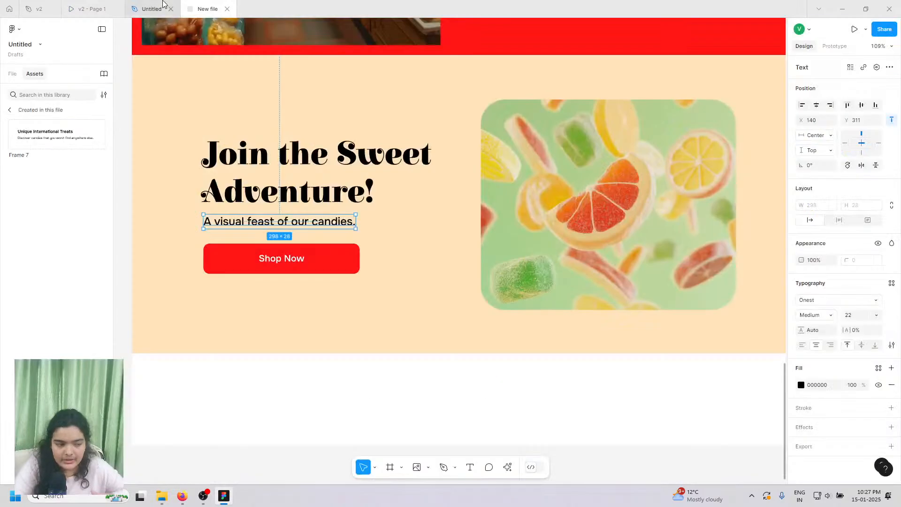
scroll(297, 322, "down", 2)
scroll(297, 322, "down", 2)
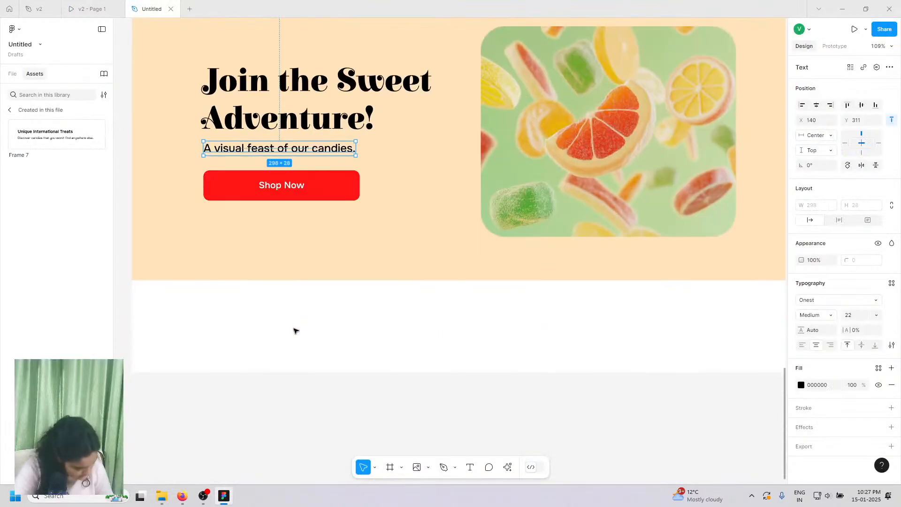
scroll(296, 331, "down", 5)
scroll(295, 331, "down", 4)
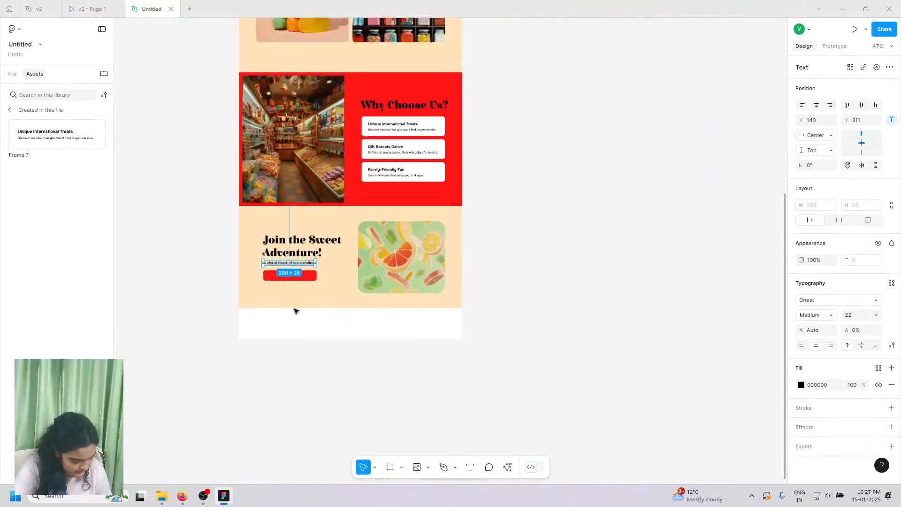
scroll(281, 314, "left", 3)
scroll(378, 89, "up", 10)
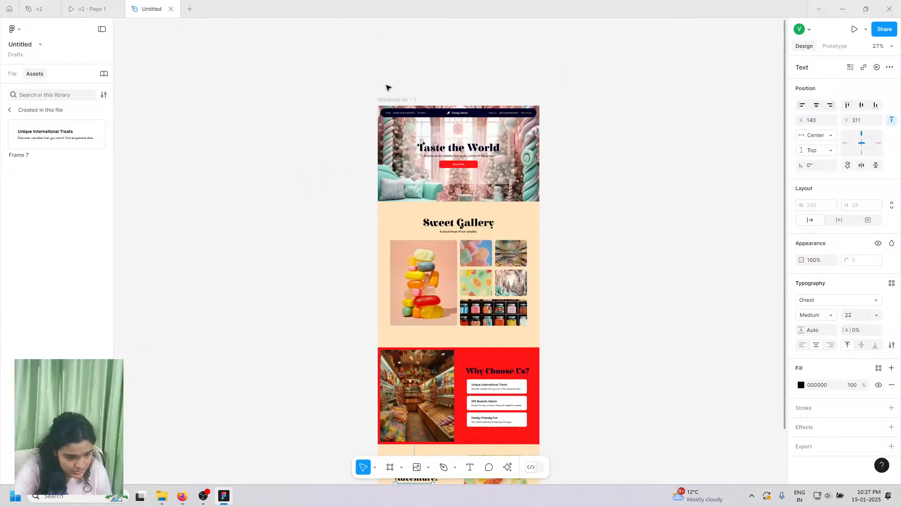
left_click(383, 178)
scroll(377, 312, "down", 6)
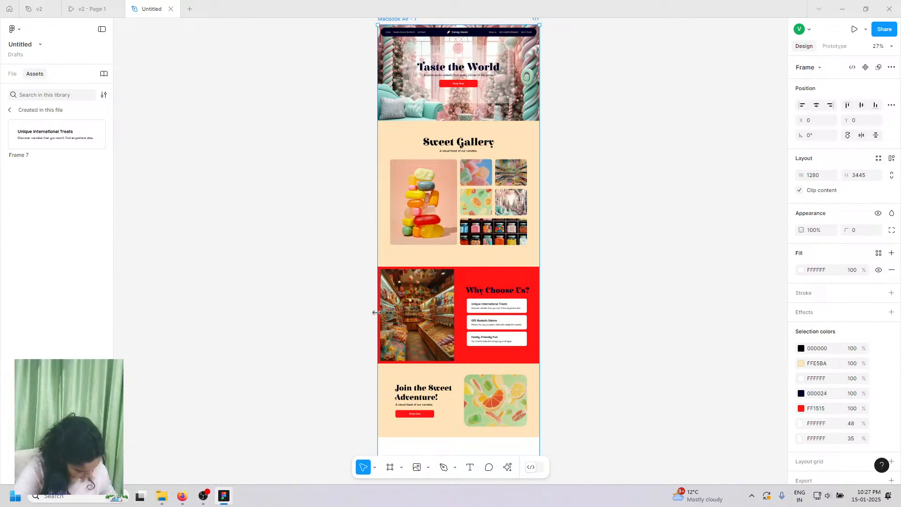
scroll(448, 306, "down", 7)
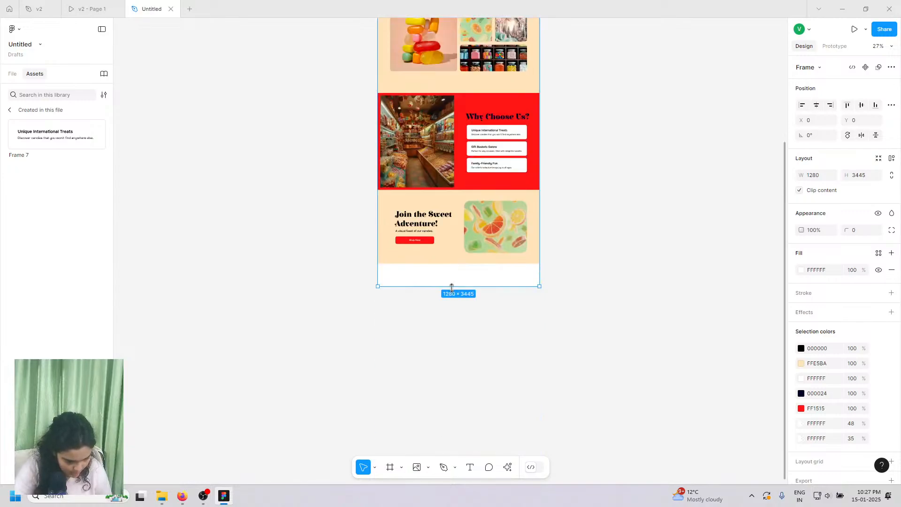
left_click_drag(451, 287, 450, 451)
scroll(426, 319, "up", 3)
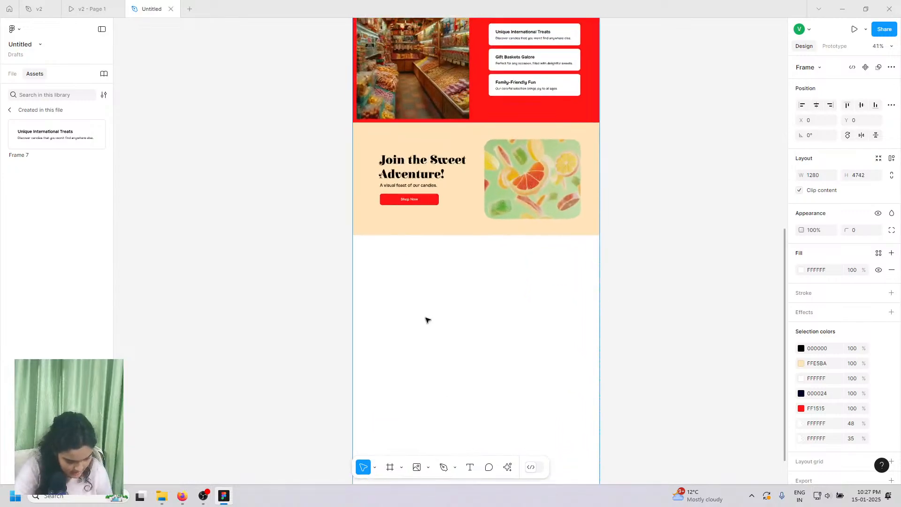
scroll(427, 317, "up", 5)
- Draw a 1280×619 frame below the peach section, aligned at X 0, with an FFFFFF fill
key("f")
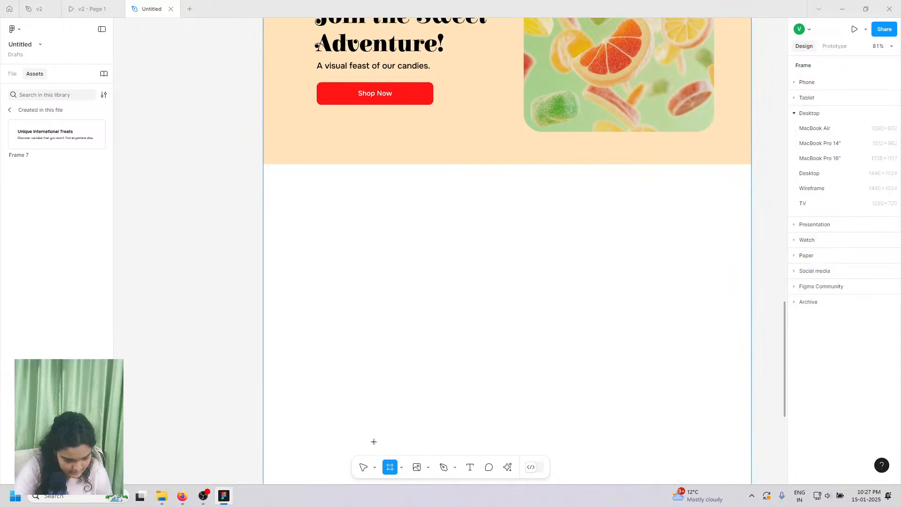
left_click_drag(261, 164, 752, 400)
left_click_drag(593, 316, 592, 294)
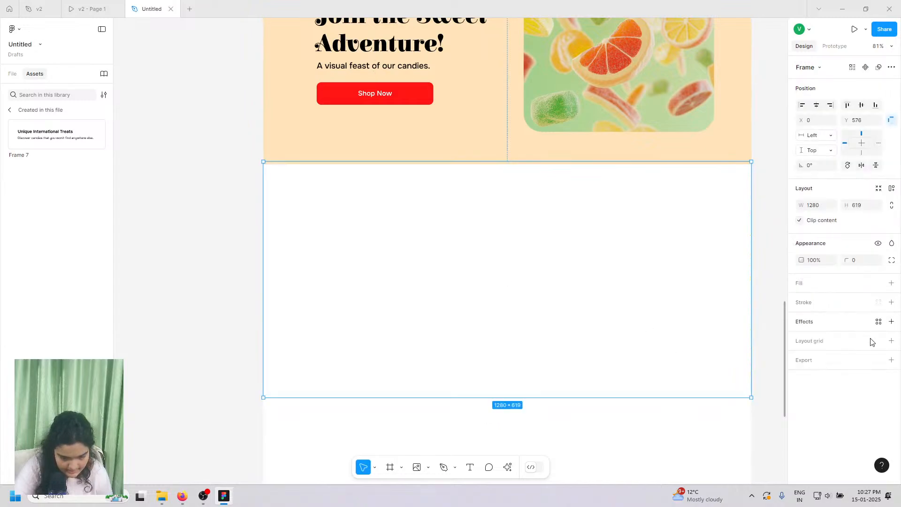
left_click(892, 284)
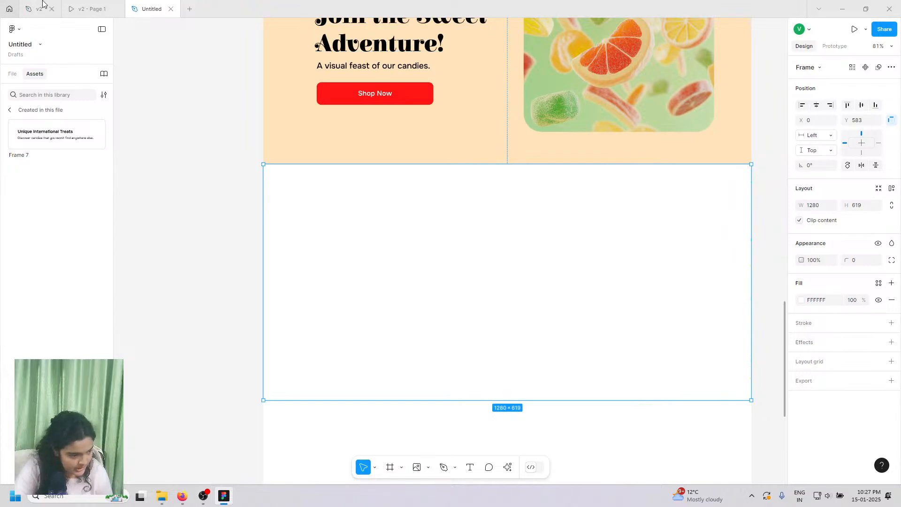
left_click(73, 4)
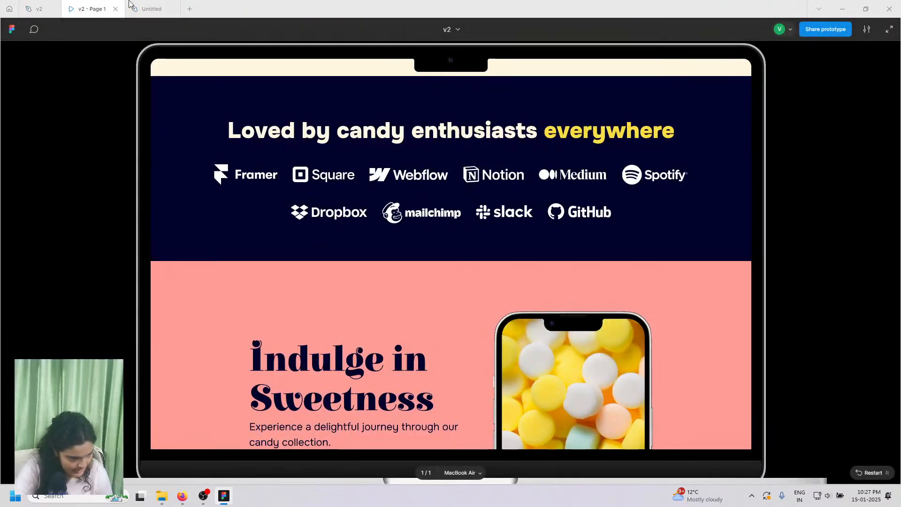
left_click(149, 9)
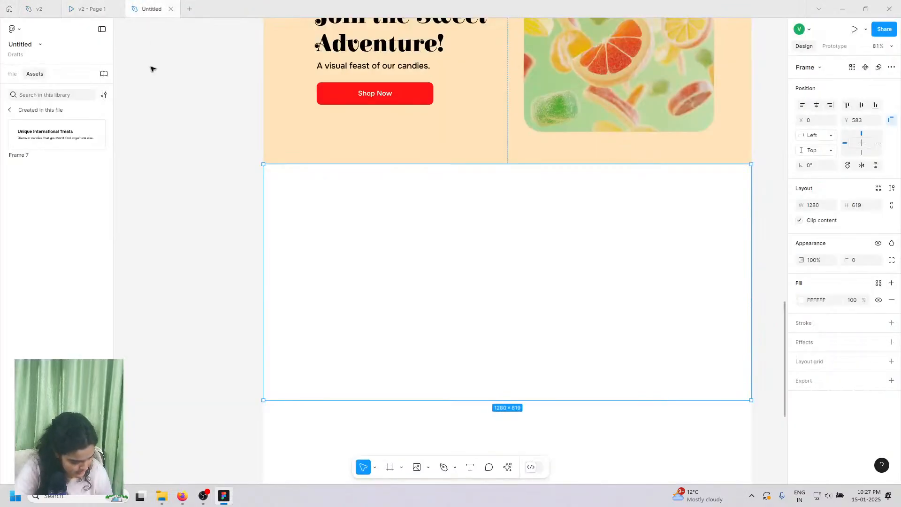
- Fill the new frame navy 000024 and nest Frame 10 under MacBook Air - 1
left_click(802, 300)
left_click(721, 436)
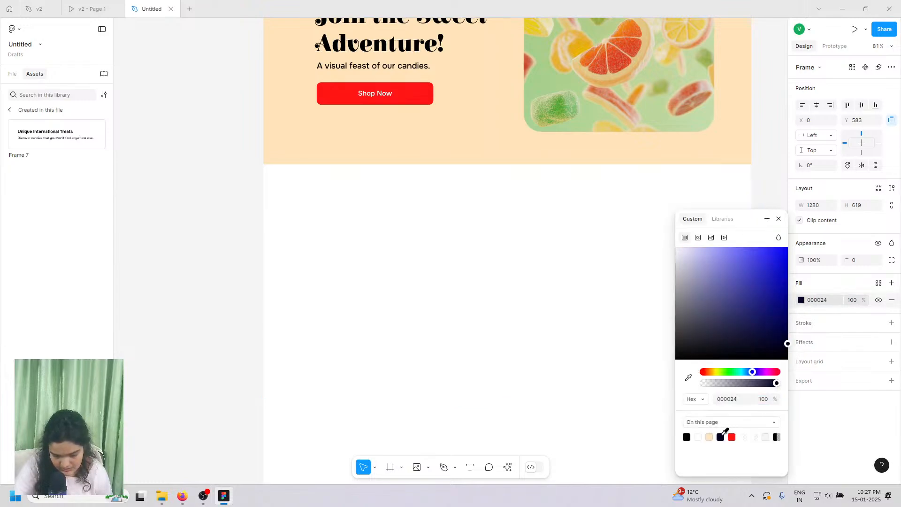
left_click(13, 75)
left_click_drag(53, 184, 45, 154)
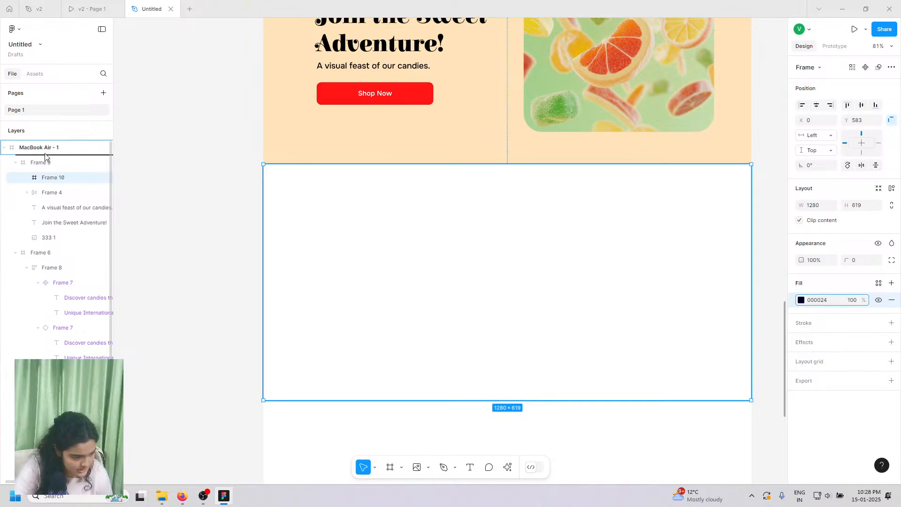
left_click_drag(156, 213, 157, 213)
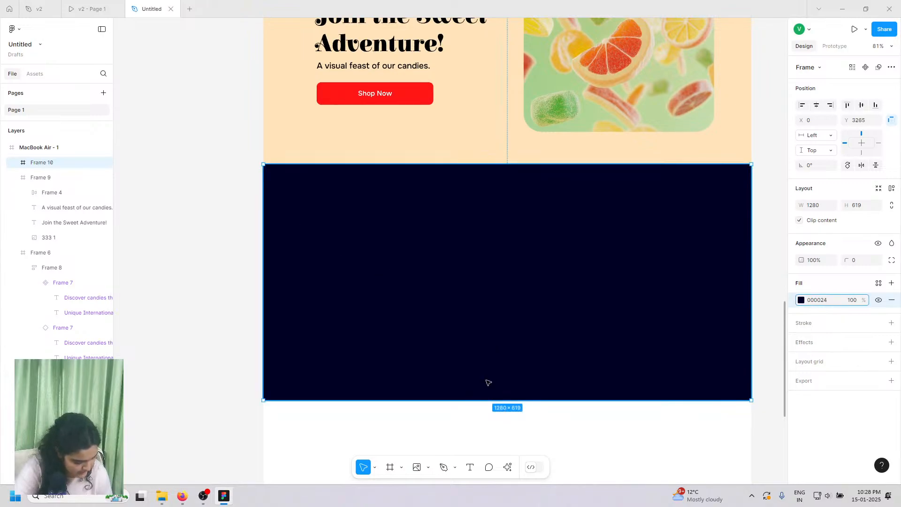
- Shorten Frame 10 to 603 px tall and paste the copied Logo Grid
left_click_drag(488, 395, 488, 389)
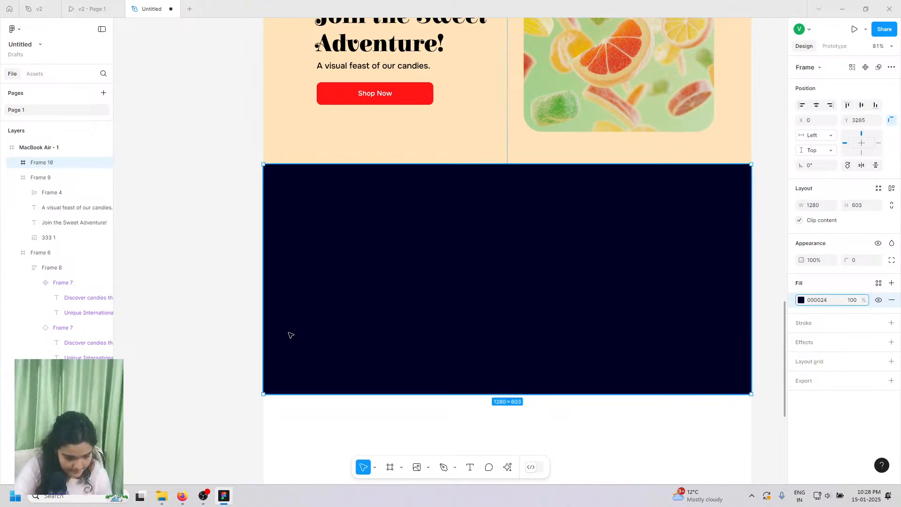
left_click(238, 326)
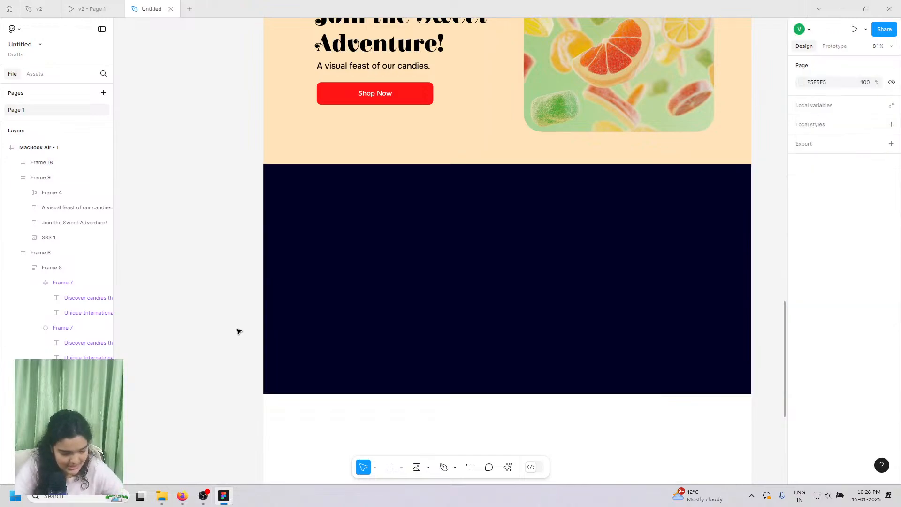
key("ctrl+v")
- Move the Logo Grid onto the navy section and shorten the section to 479 px tall
left_click_drag(326, 250, 401, 273)
left_click(402, 232)
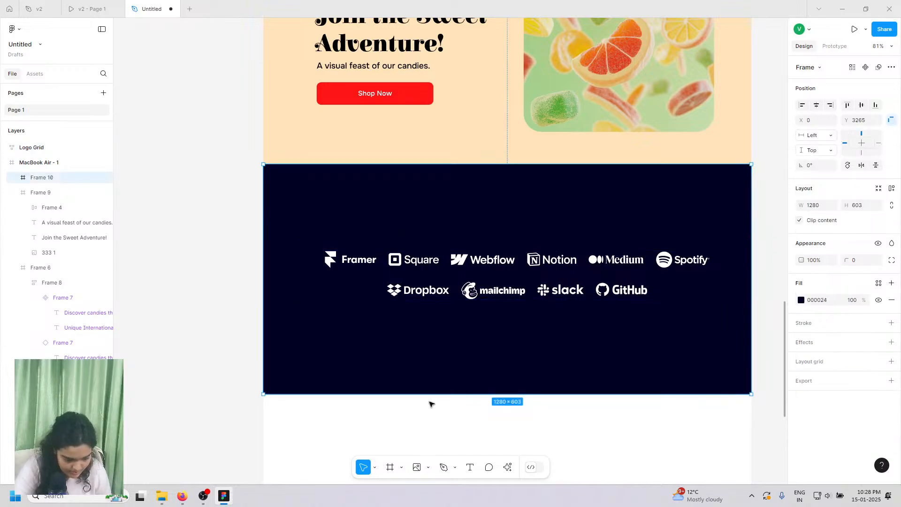
left_click_drag(430, 395, 431, 347)
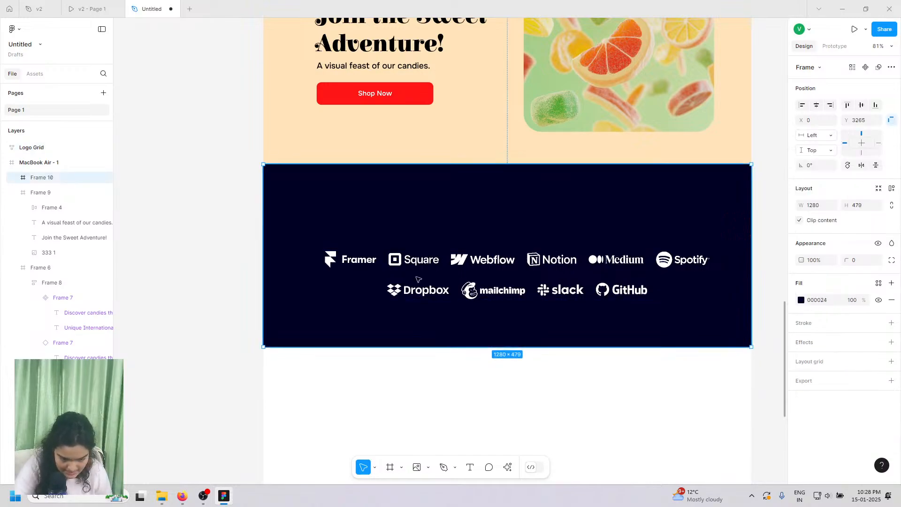
- Nudge the whole Logo Grid slightly right to X 44, Y 3494
left_click(417, 266)
left_click(316, 258)
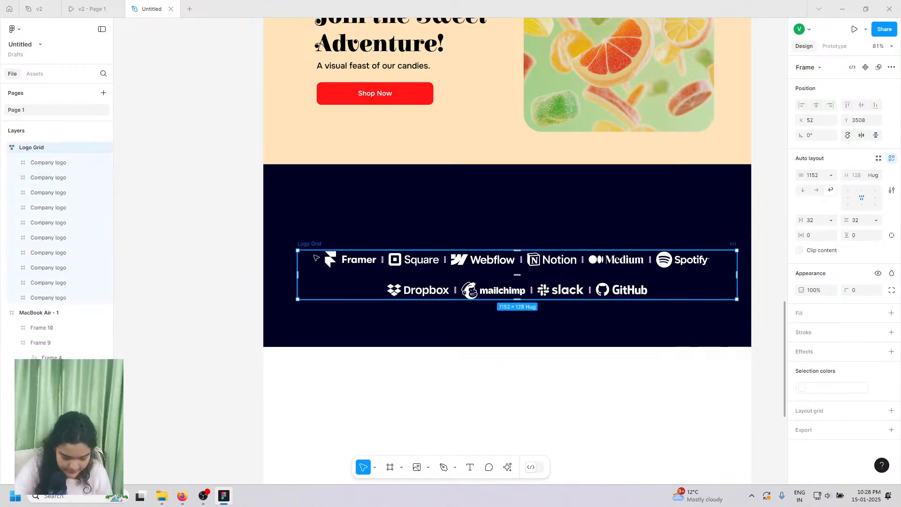
scroll(316, 257, "up", 1)
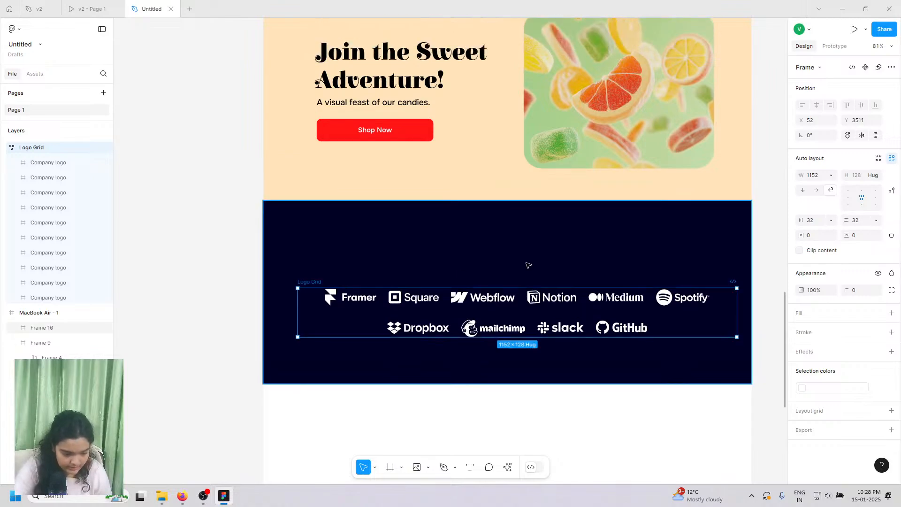
scroll(521, 271, "up", 5, "ctrl")
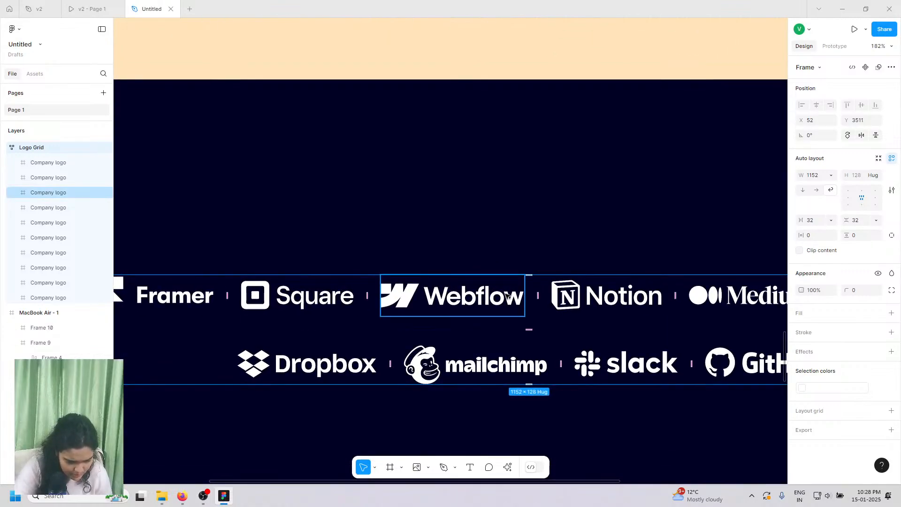
scroll(507, 299, "down", 3, "ctrl")
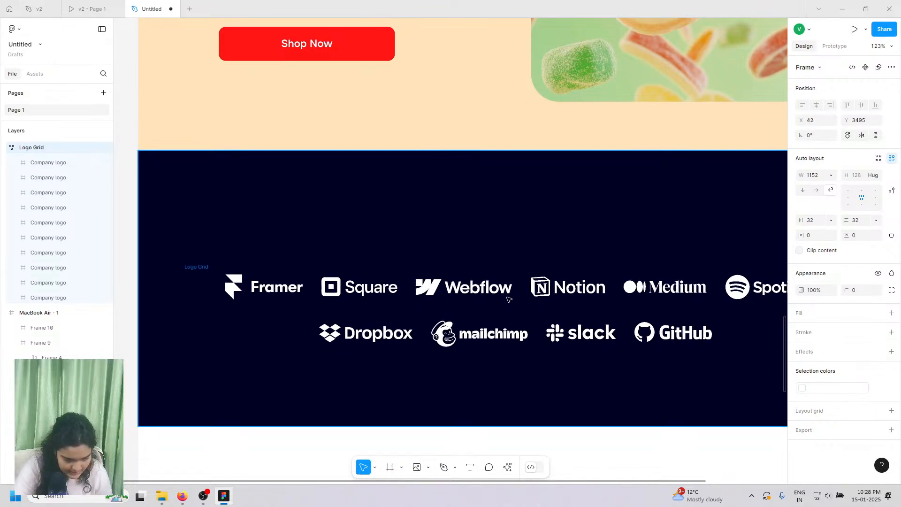
scroll(508, 299, "down", 3, "ctrl")
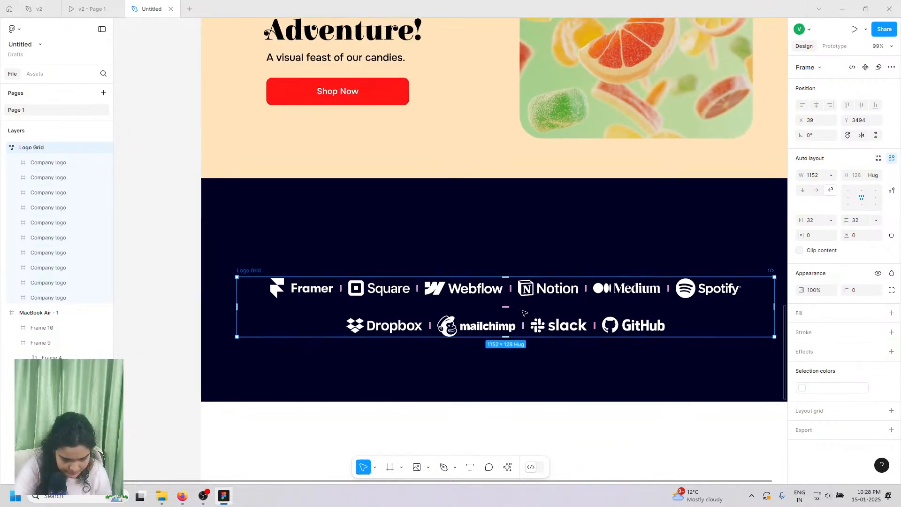
scroll(530, 320, "right", 1)
left_click_drag(536, 305, 538, 306)
- Add the text 'Loved by candy enthusiasts everywhere' above the logos
left_click(92, 9)
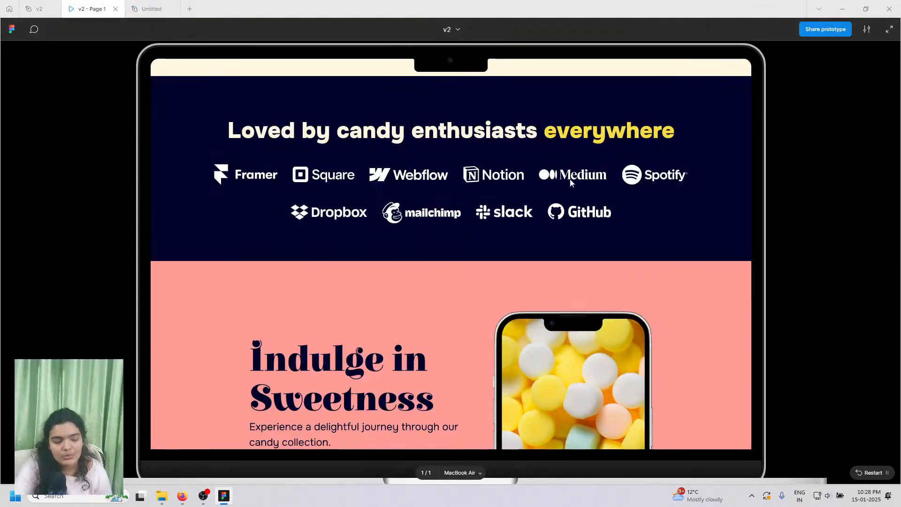
left_click(152, 9)
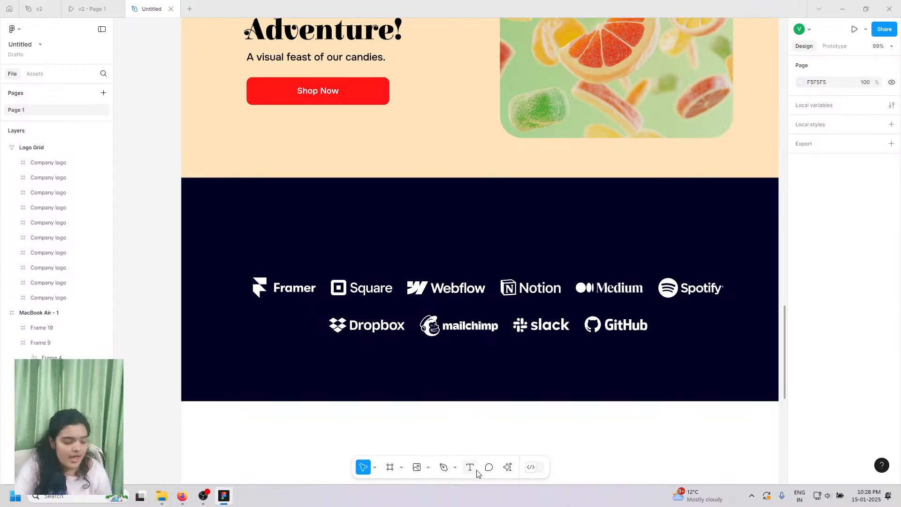
key("t")
left_click(305, 214)
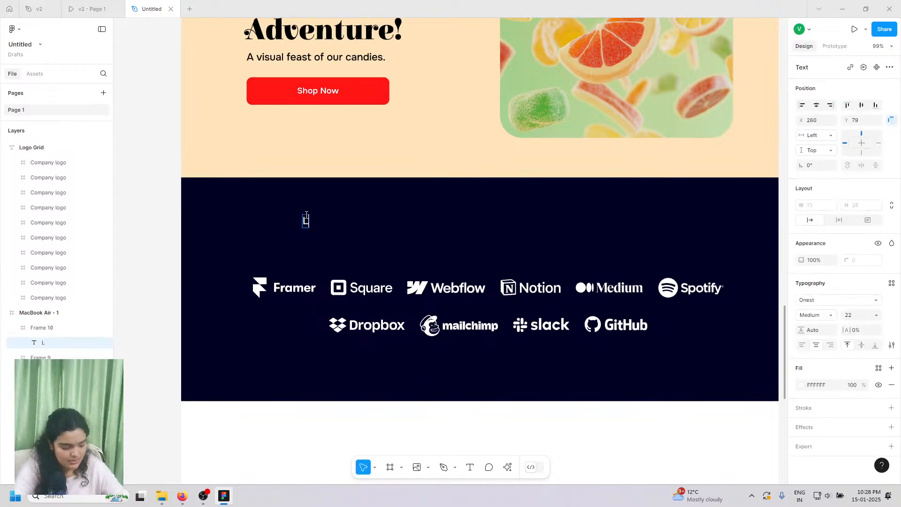
type("Loved by")
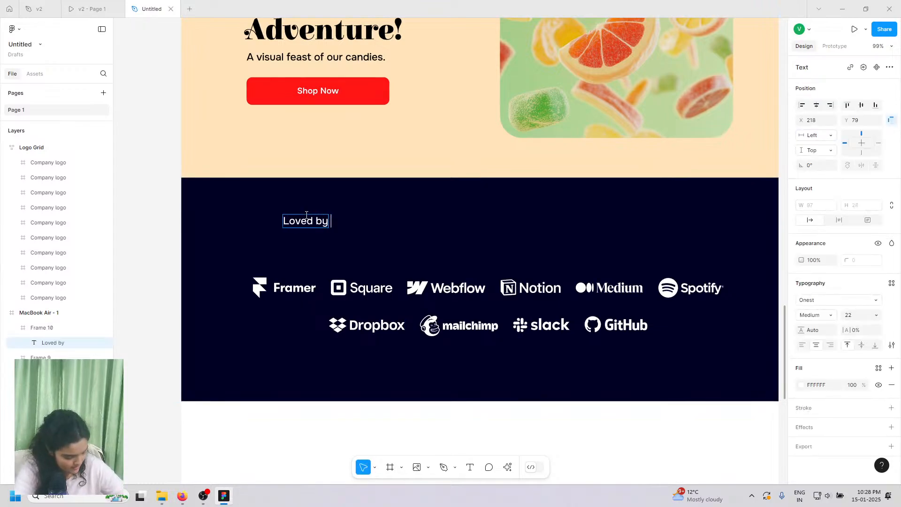
type(" C")
key("BackSpace")
type("ca")
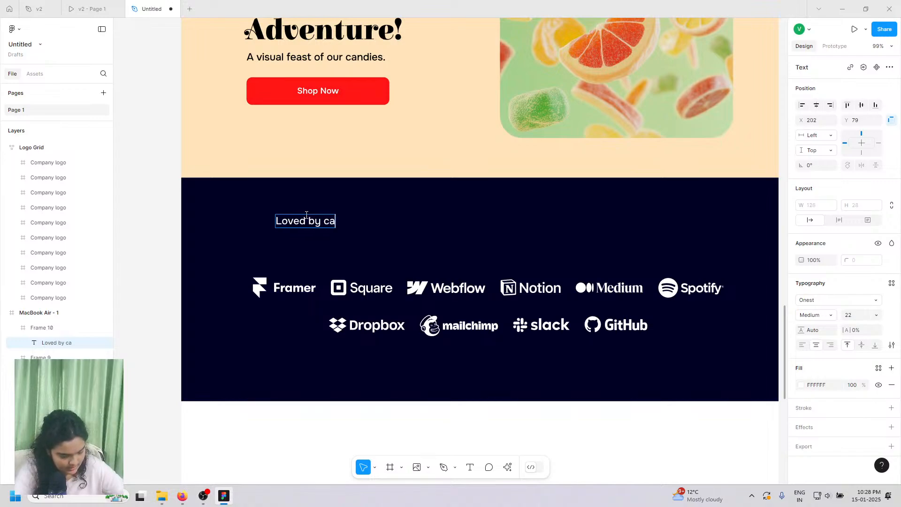
type("ndy enth")
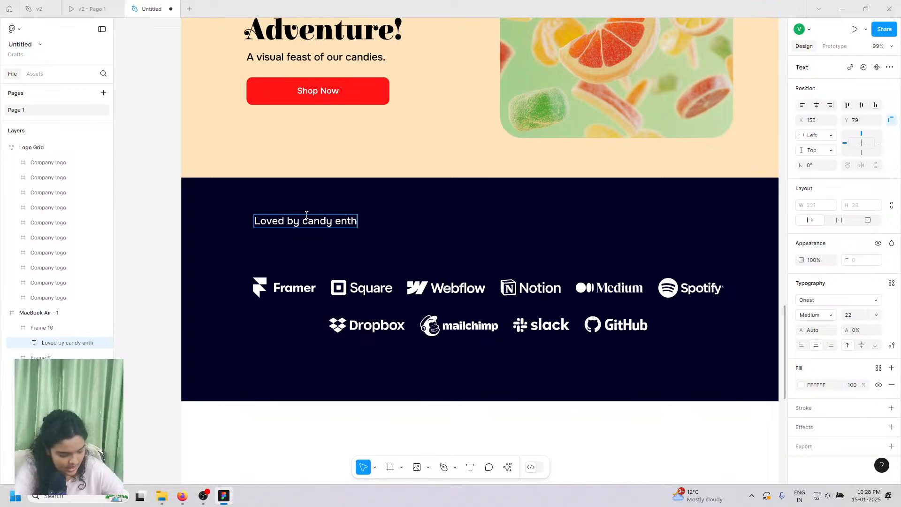
type("usiasts ")
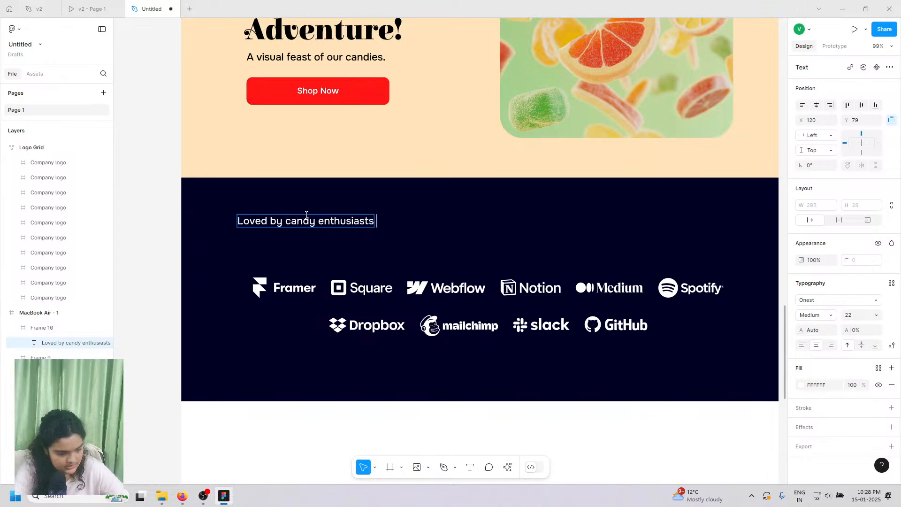
type("everyeh")
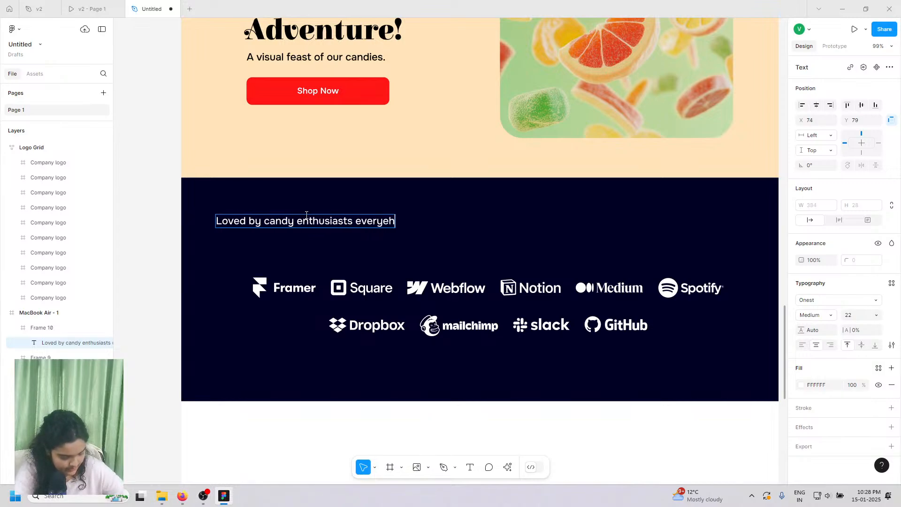
key("BackSpace")
key("BackSpace")
type("e")
key("BackSpace")
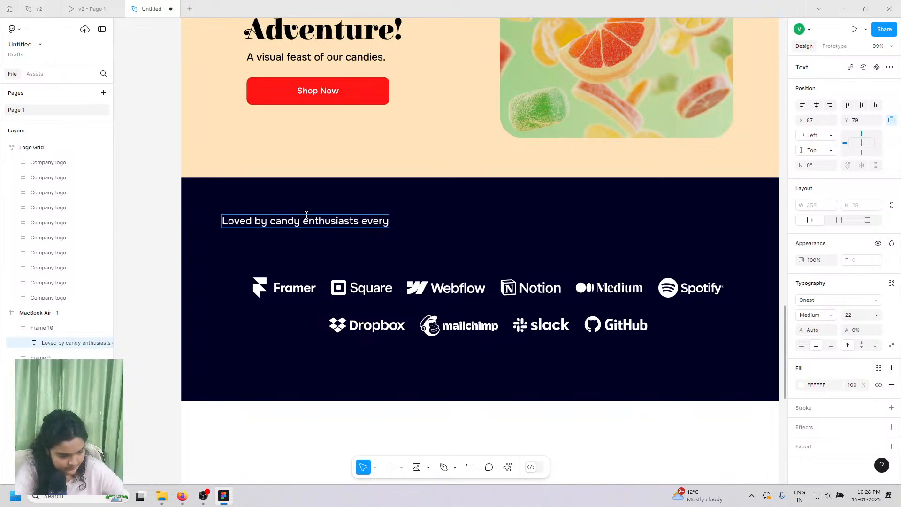
type("where")
key("Escape")
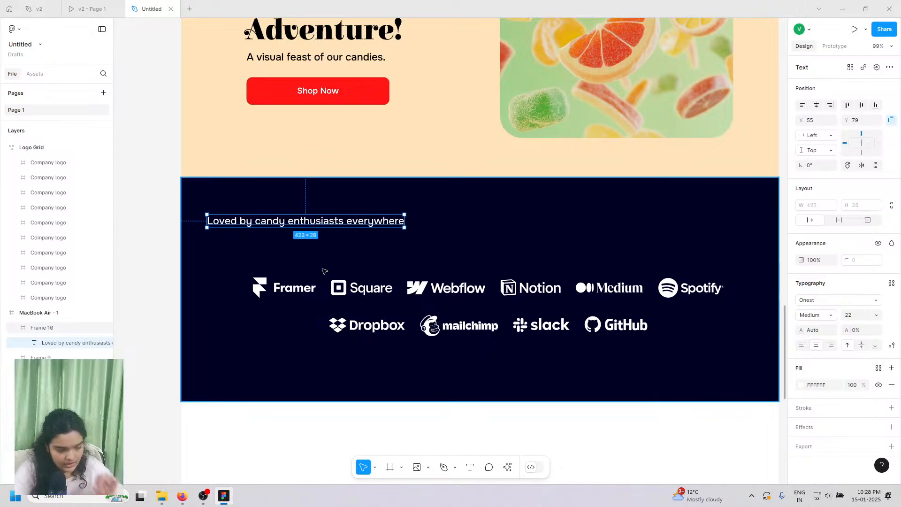
- Make the heading Onest Black at size 56 and move it into the navy section
left_click(809, 315)
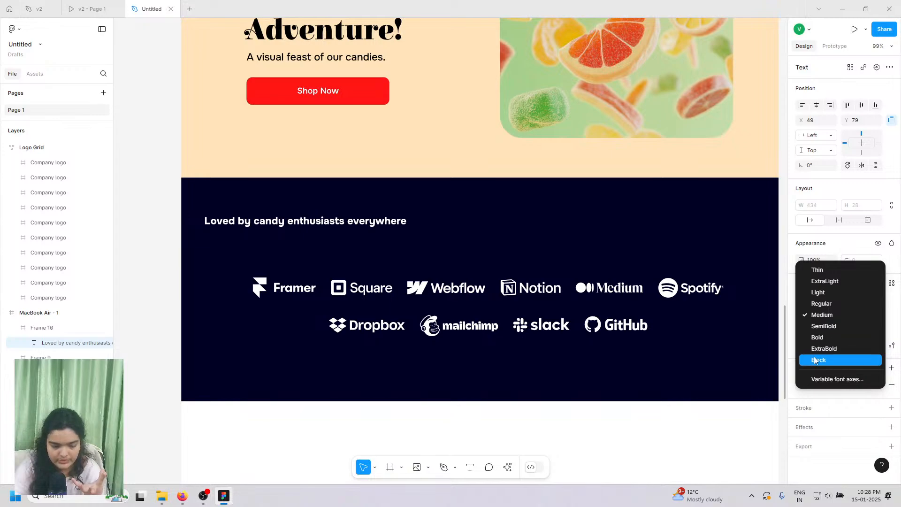
left_click(818, 360)
left_click(877, 316)
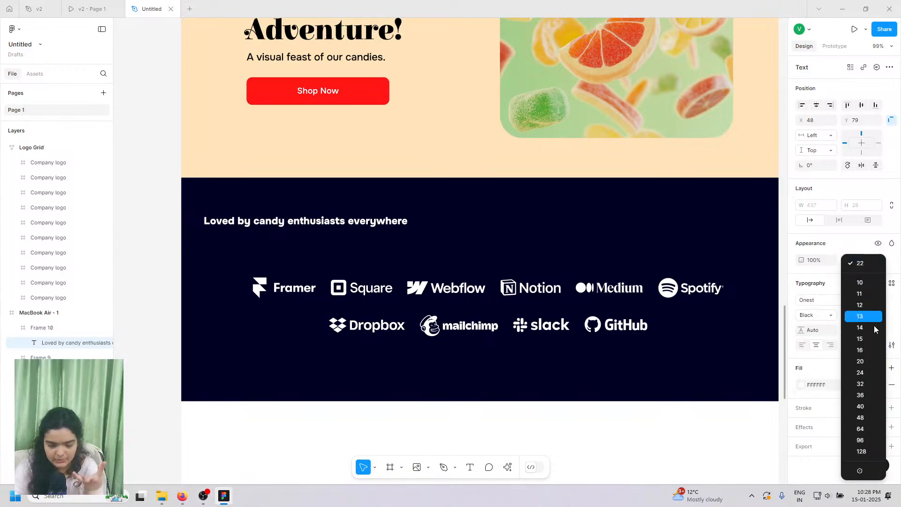
left_click(859, 419)
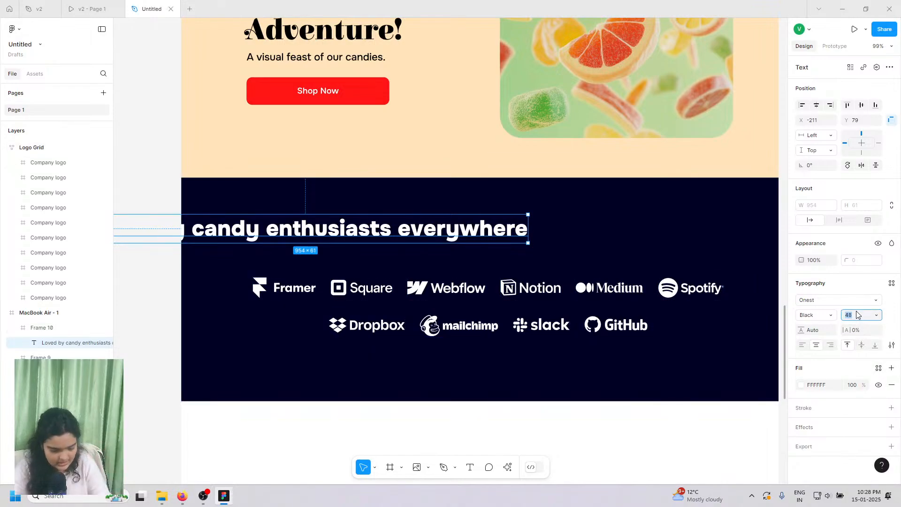
key("Return")
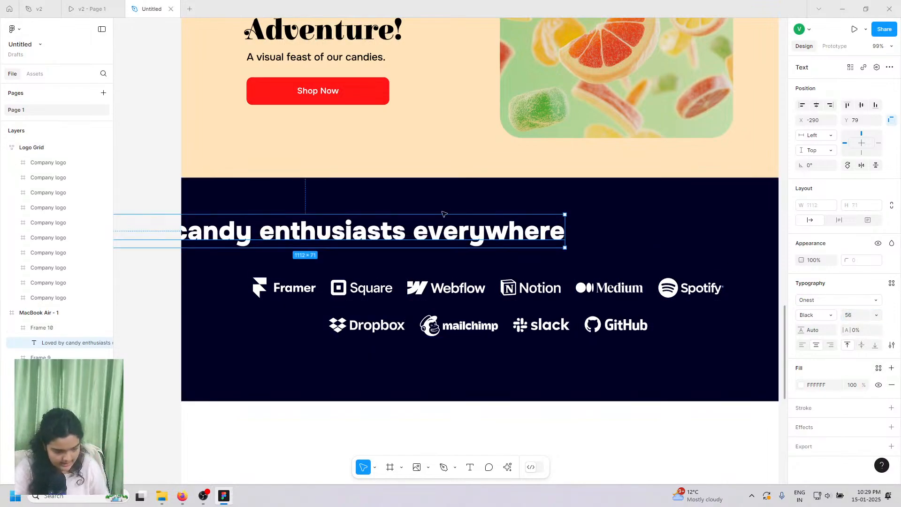
left_click_drag(436, 240, 645, 241)
- Compare with the v2 prototype and set the heading's font weight to ExtraBold
left_click(84, 5)
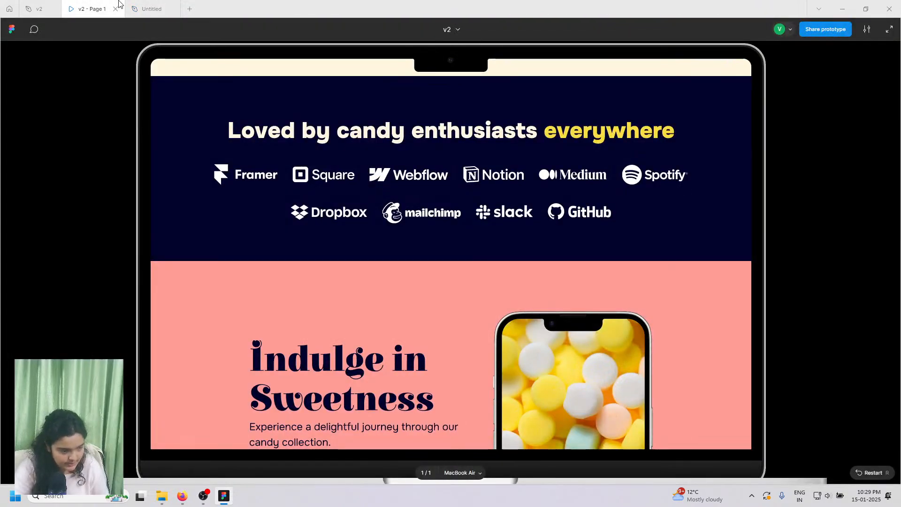
left_click(152, 9)
left_click(826, 318)
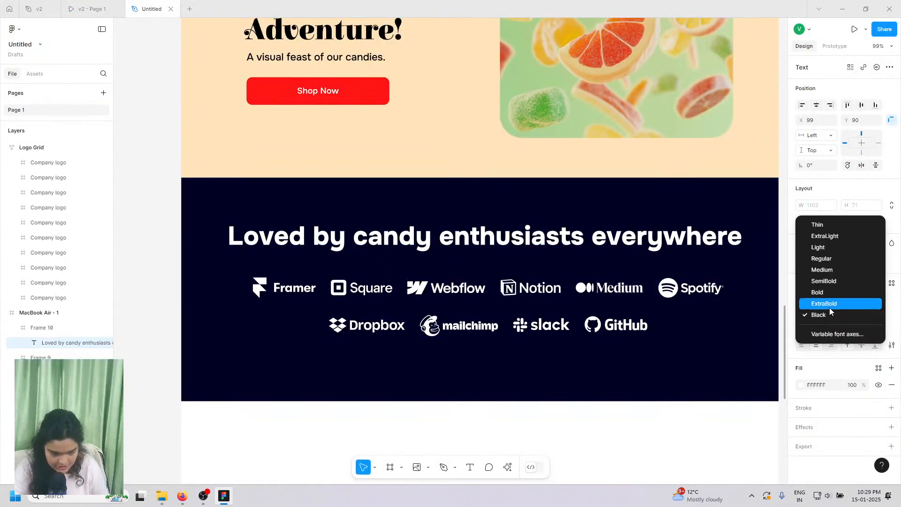
left_click(830, 308)
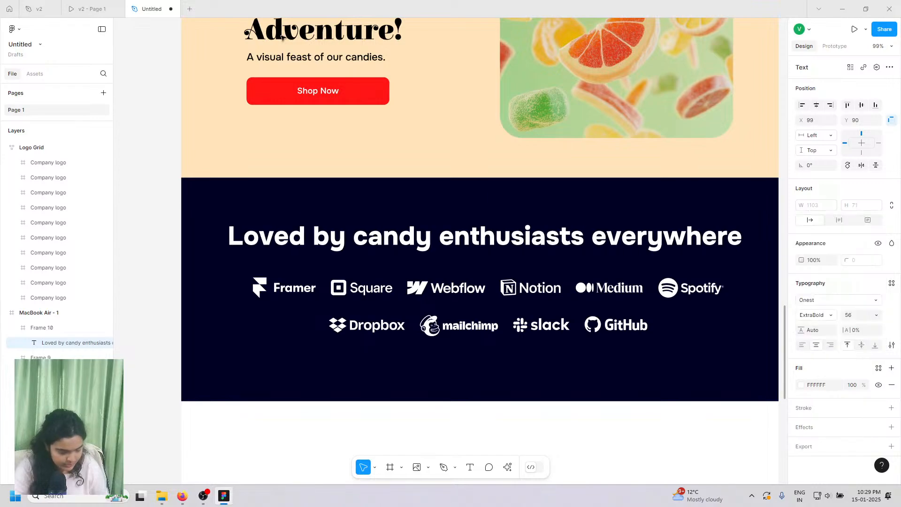
- Centre the heading horizontally above the logo grid
left_click(96, 6)
left_click(168, 7)
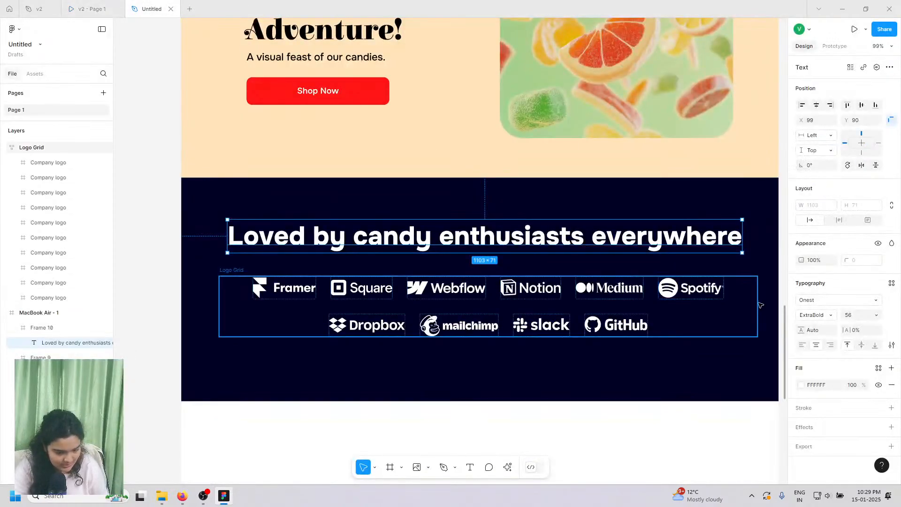
key("Right")
key("Right")
key("Right")
key("Right")
key("Right")
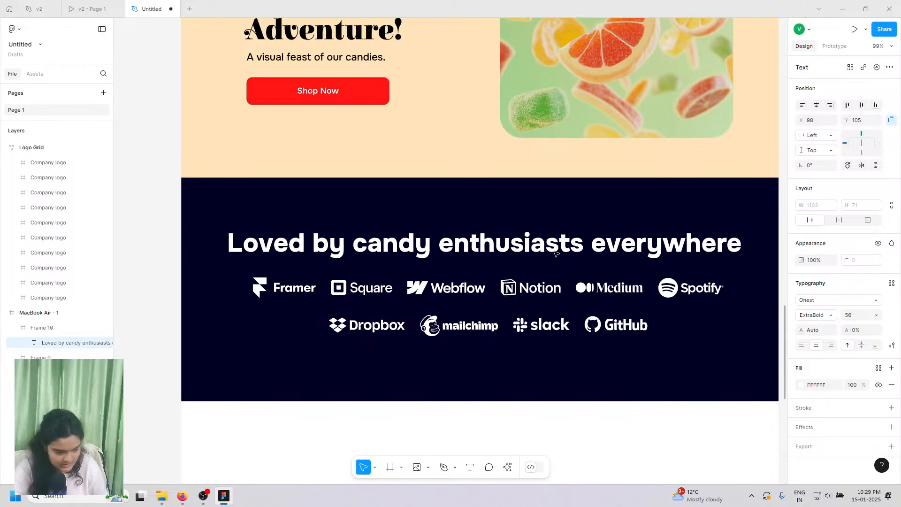
left_click(817, 105)
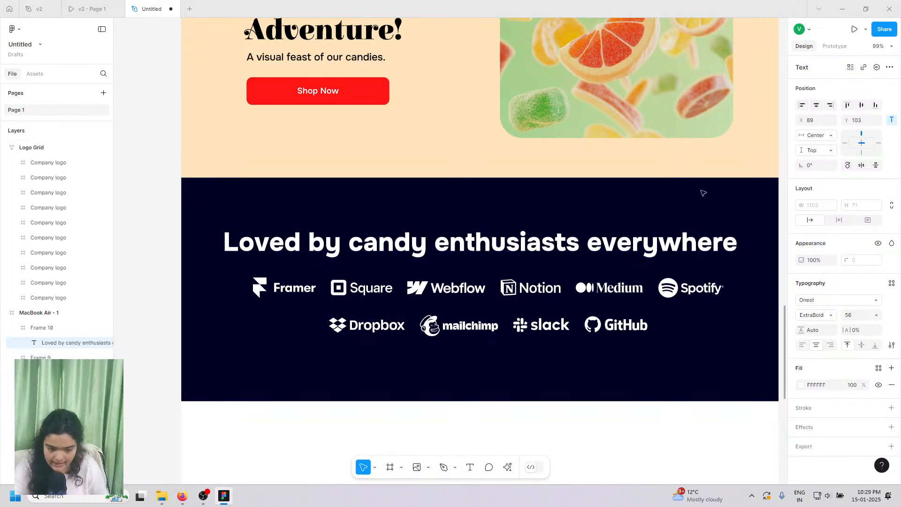
- Nudge the logo grid and the heading down slightly
left_click(595, 306)
key("Down")
key("Down")
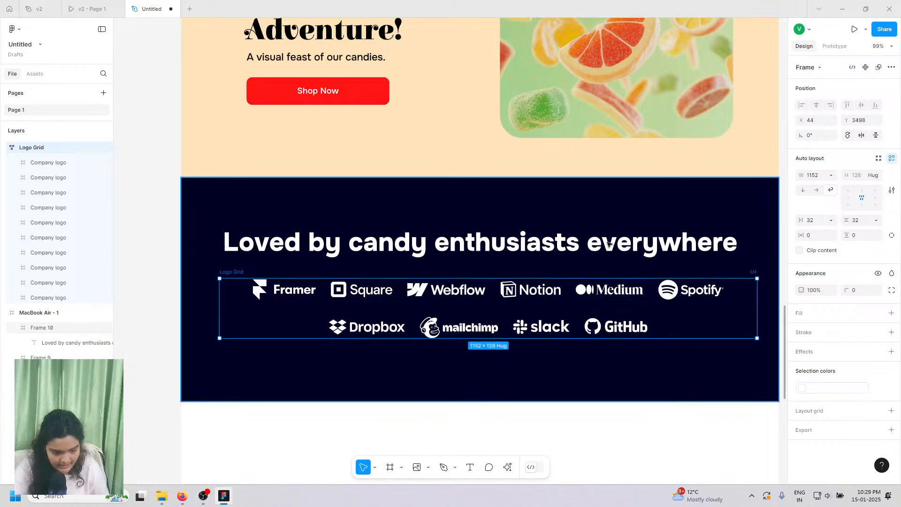
left_click(603, 256)
double_click(603, 256)
key("Down")
key("Down")
key("Down")
key("Down")
key("Down")
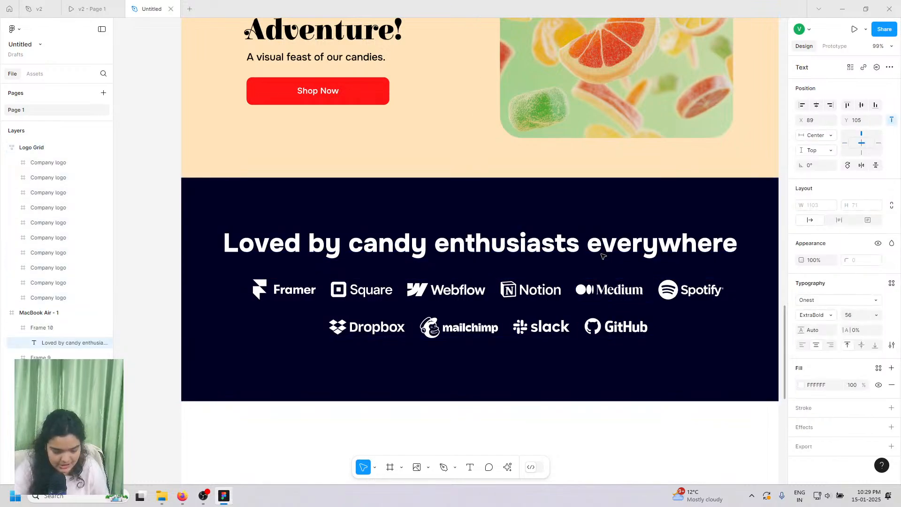
- Nudge the logo grid down again to Y 3505 and the heading down 3 px
left_click(579, 300)
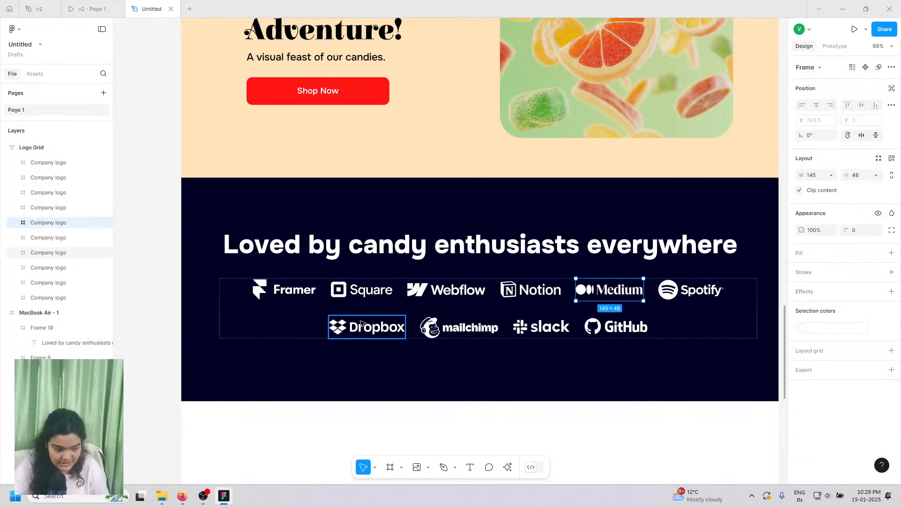
left_click(257, 297)
left_click(222, 277)
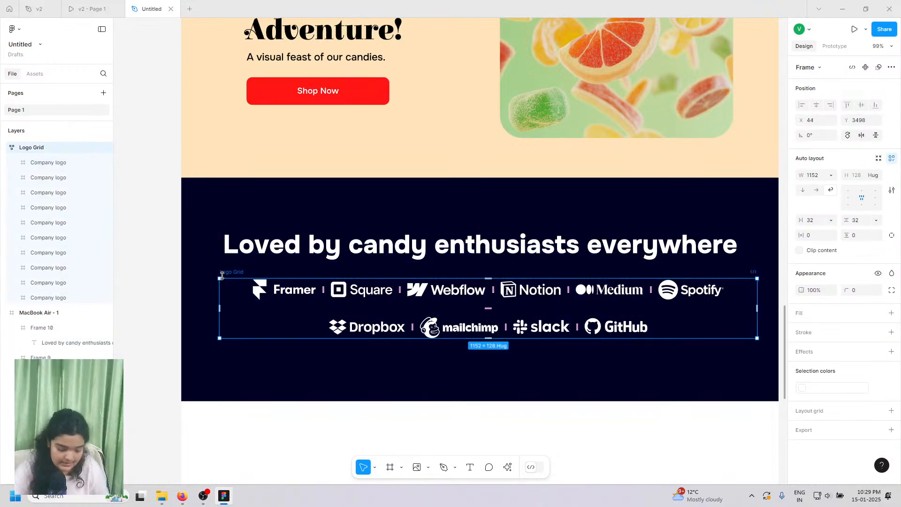
left_click(245, 221)
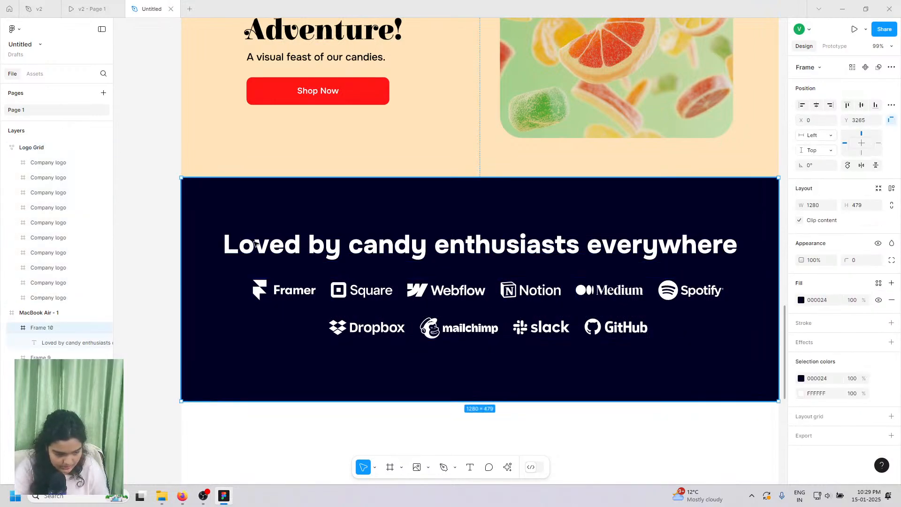
left_click(256, 242)
left_click(573, 299)
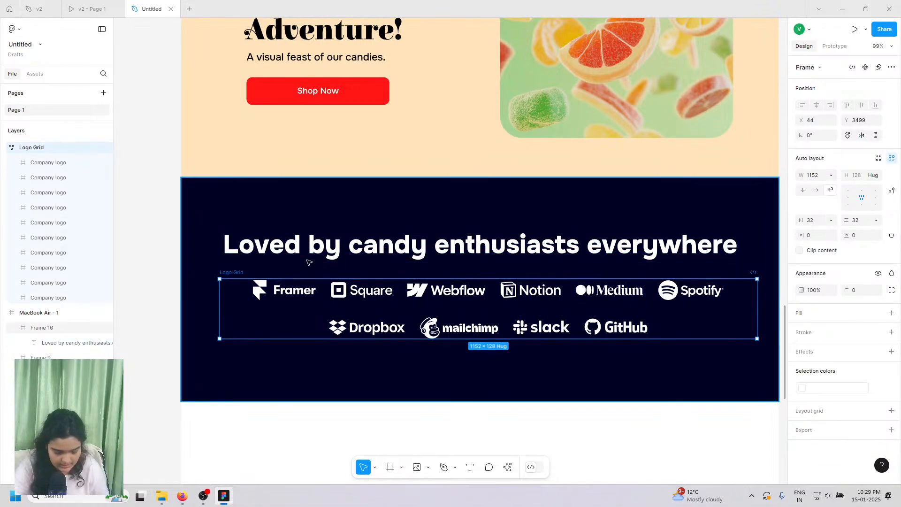
key("Down")
key("Down")
key("Down")
key("Down")
key("Down")
key("Down")
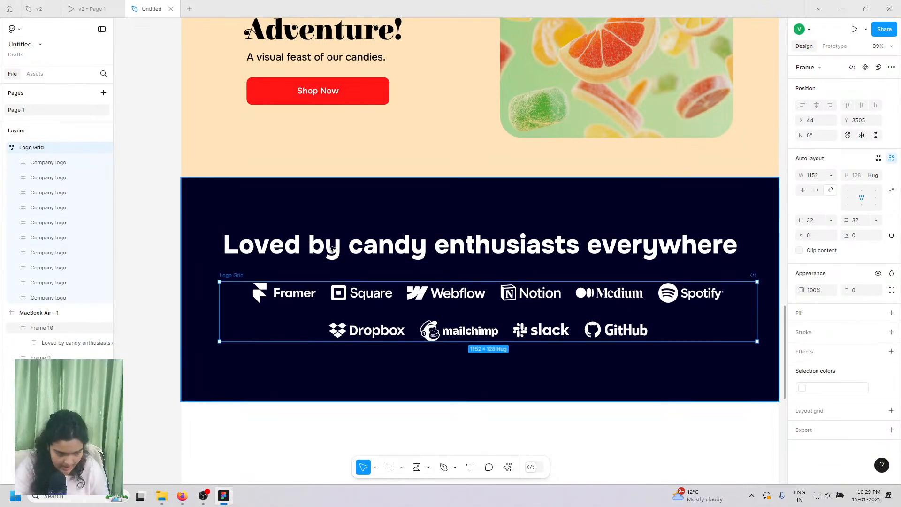
left_click(332, 248)
left_click(332, 248)
key("Down")
key("Down")
key("Down")
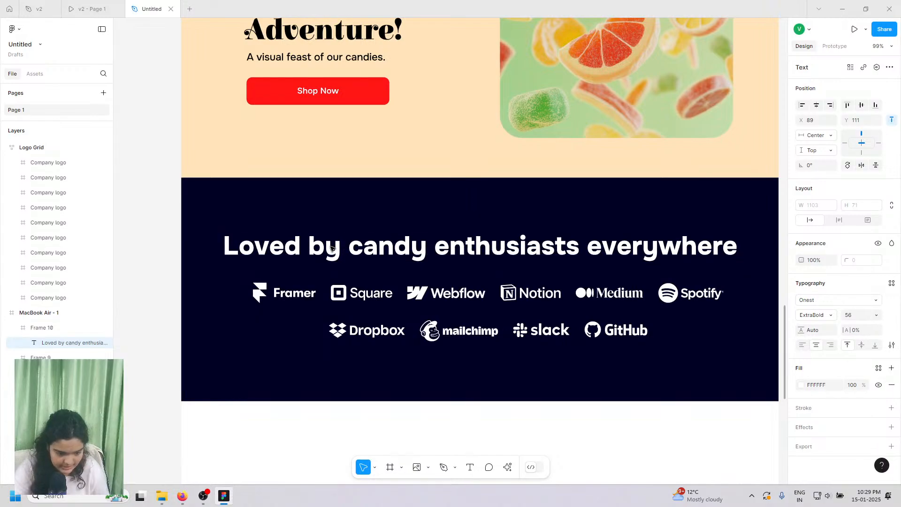
- Colour just the word 'everywhere' in the navy section's heading violet 560EFF
double_click(619, 257)
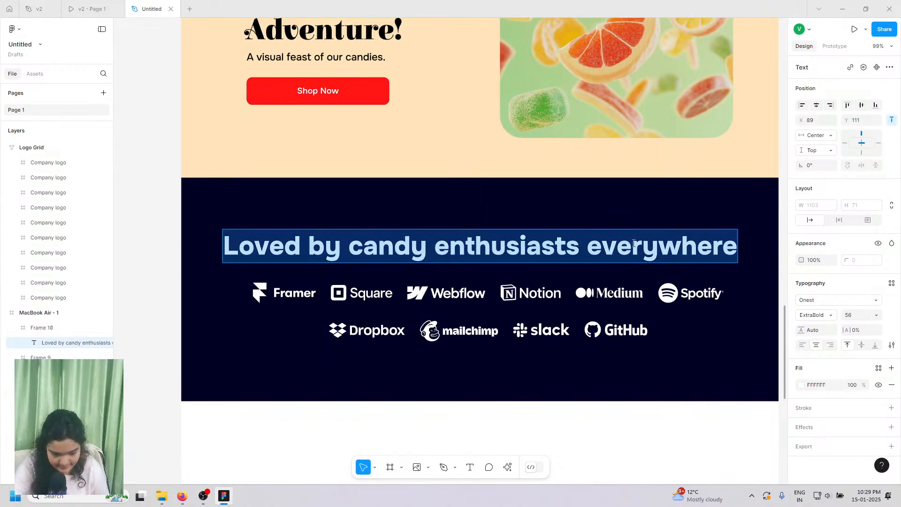
double_click(619, 257)
left_click(801, 385)
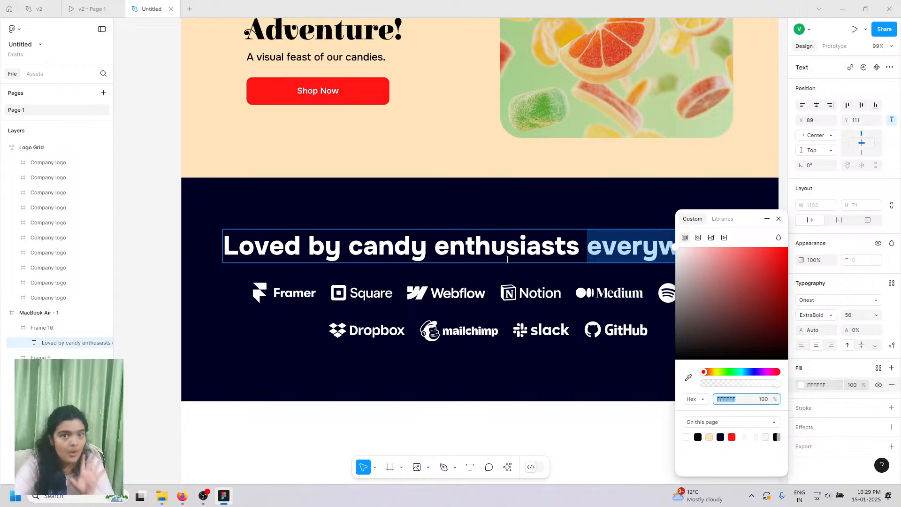
left_click(746, 372)
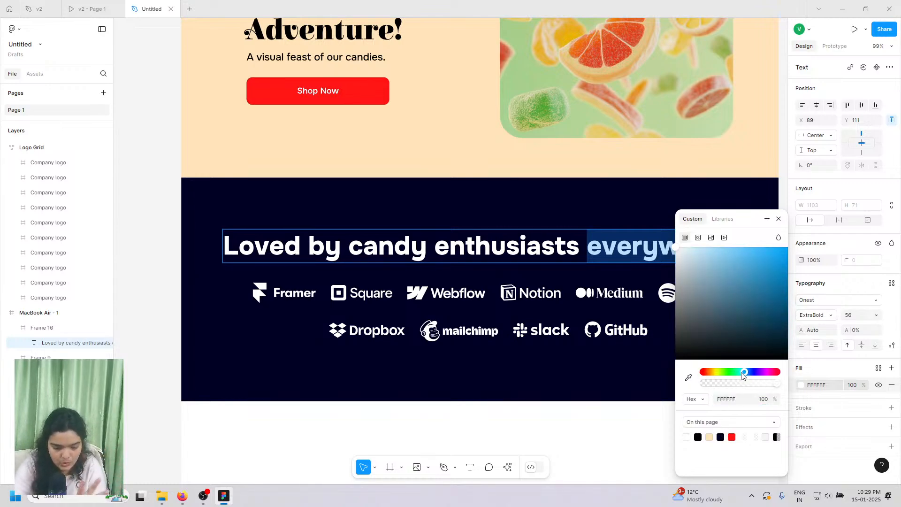
left_click_drag(742, 373, 755, 374)
left_click_drag(751, 331, 782, 248)
scroll(414, 238, "down", 3)
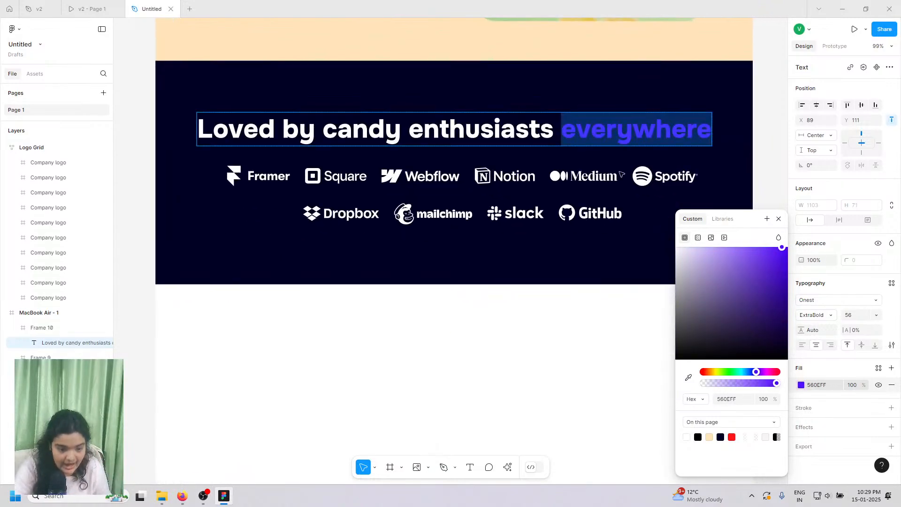
scroll(766, 170, "right", 1)
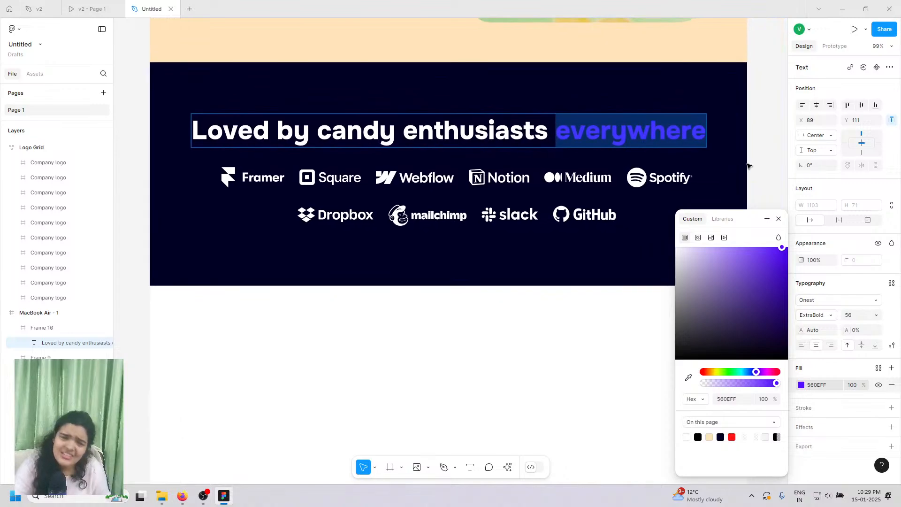
left_click(750, 166)
scroll(684, 134, "left", 1)
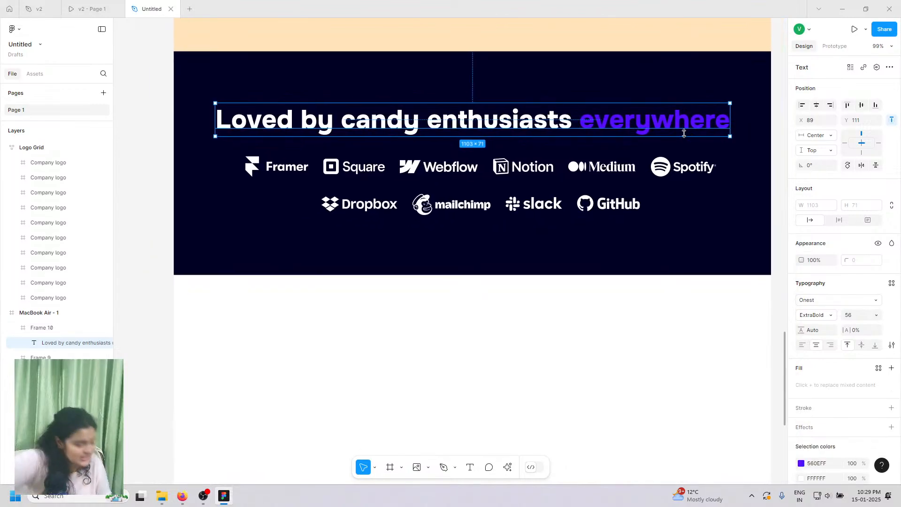
scroll(685, 134, "down", 1)
scroll(685, 134, "left", 1)
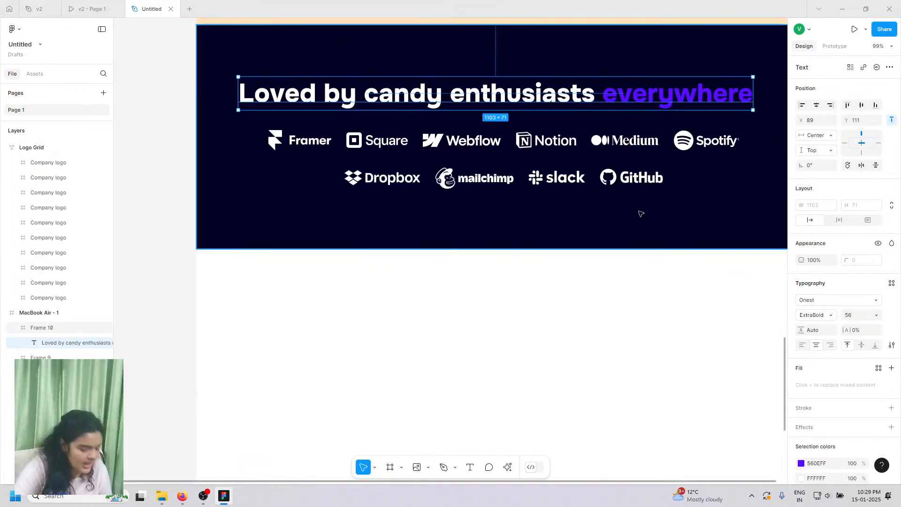
left_click(180, 496)
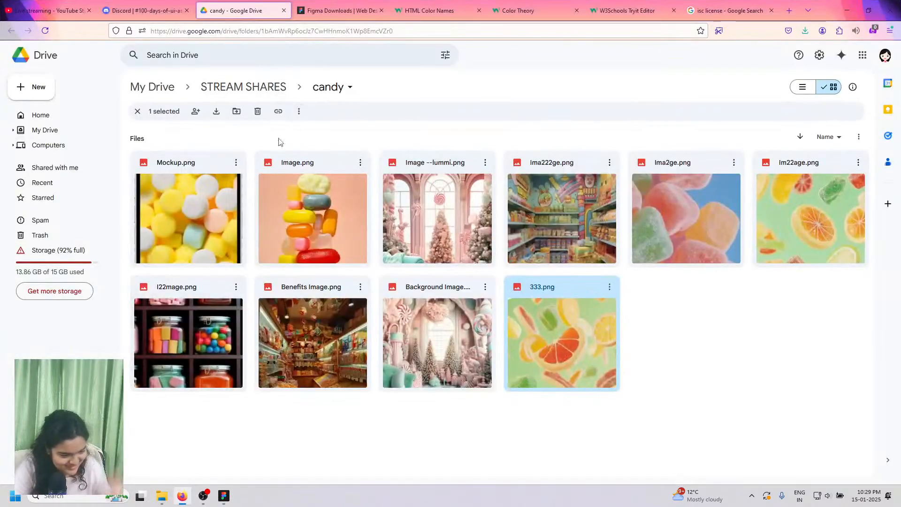
left_click(199, 161)
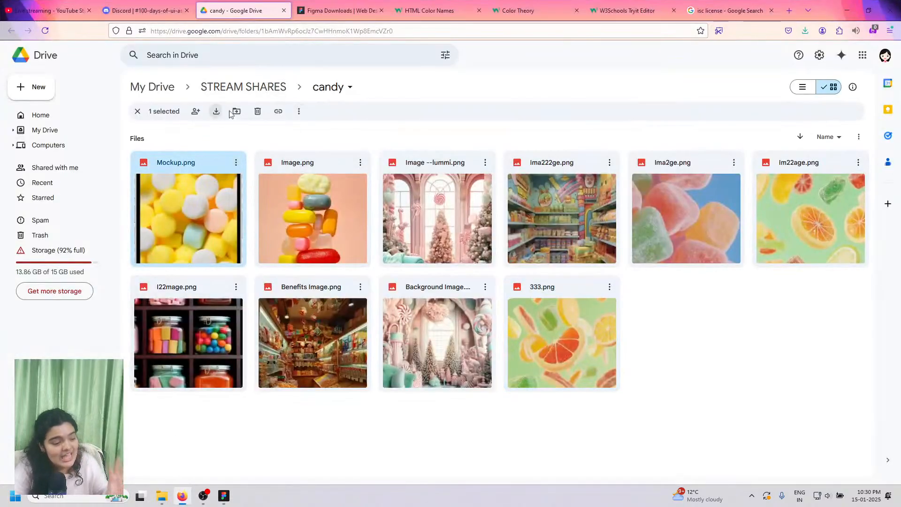
left_click(223, 496)
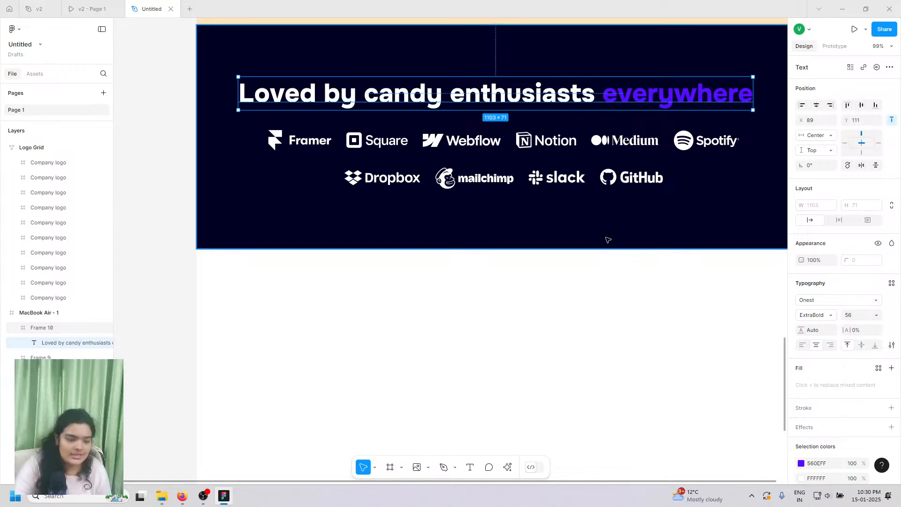
scroll(608, 240, "down", 10)
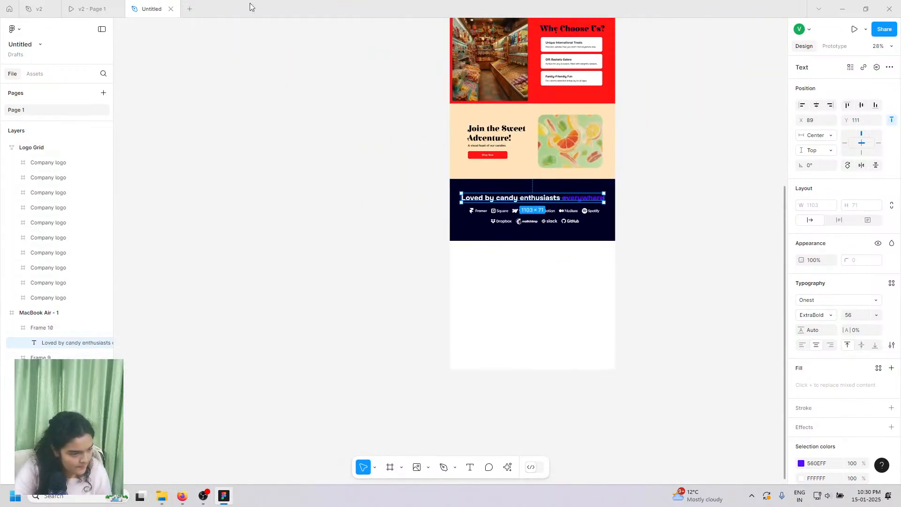
- Make the MacBook Air frame taller, extending its bottom edge to 5325
left_click(99, 9)
scroll(615, 302, "down", 5)
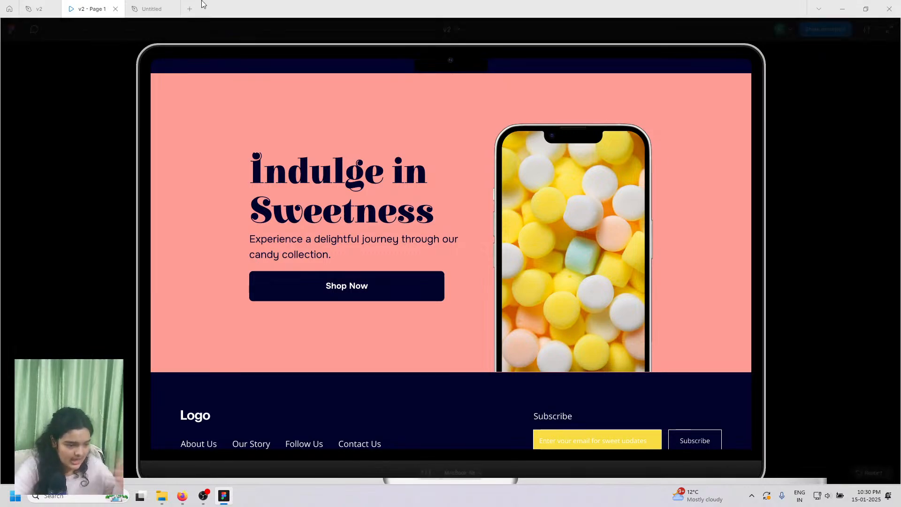
left_click(155, 9)
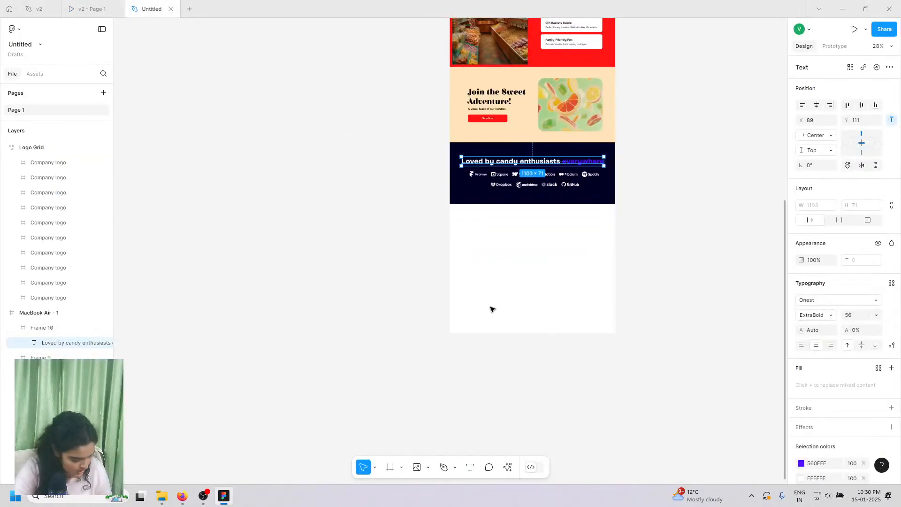
scroll(491, 308, "up", 10)
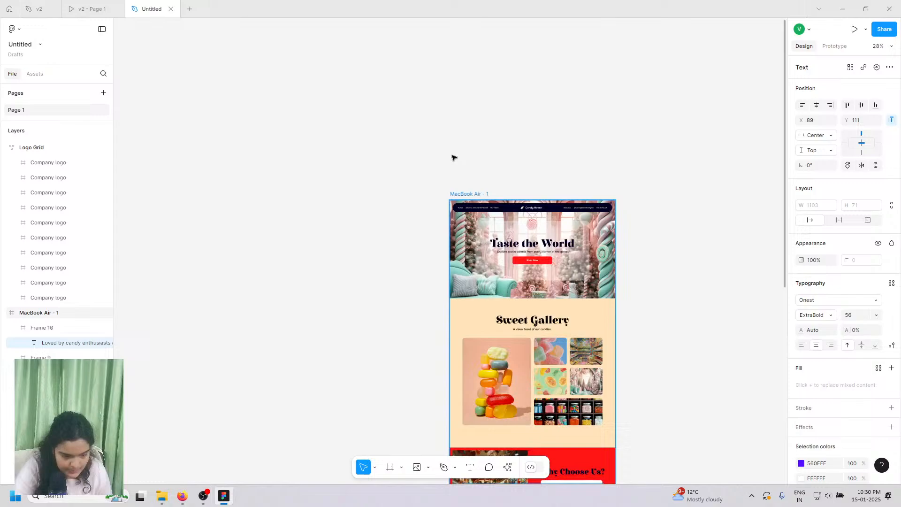
left_click(470, 194)
scroll(473, 272, "down", 7)
scroll(473, 272, "down", 8)
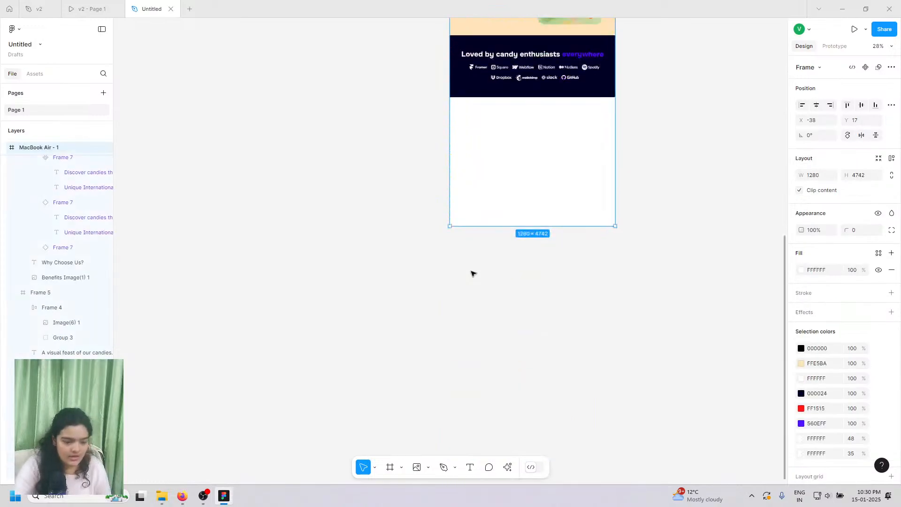
left_click_drag(491, 179, 473, 190)
scroll(493, 241, "up", 7)
scroll(536, 278, "down", 3)
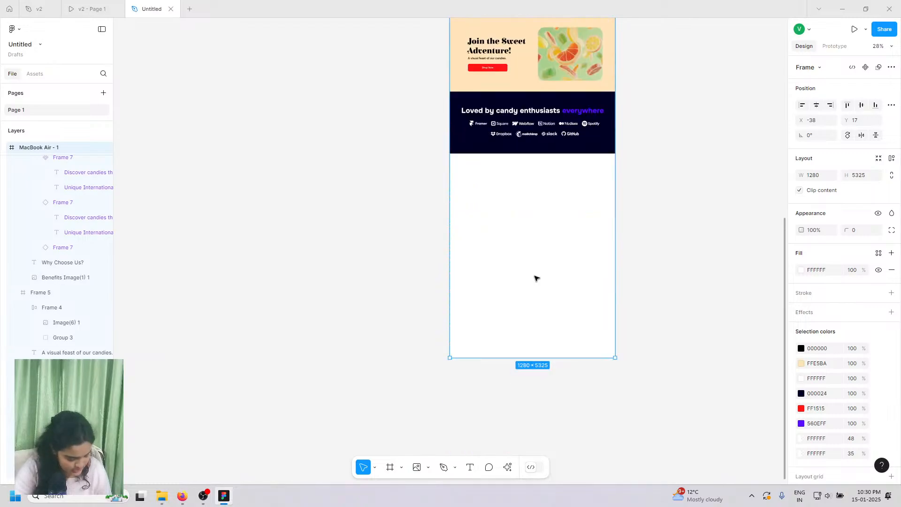
scroll(598, 175, "down", 1)
scroll(531, 190, "up", 5)
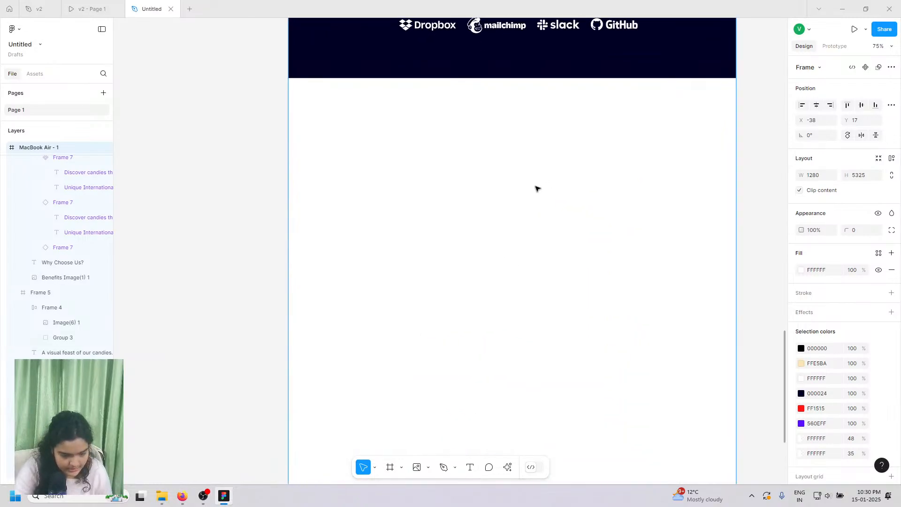
- Draw a 1280×678 frame directly below the logo band
left_click(386, 471)
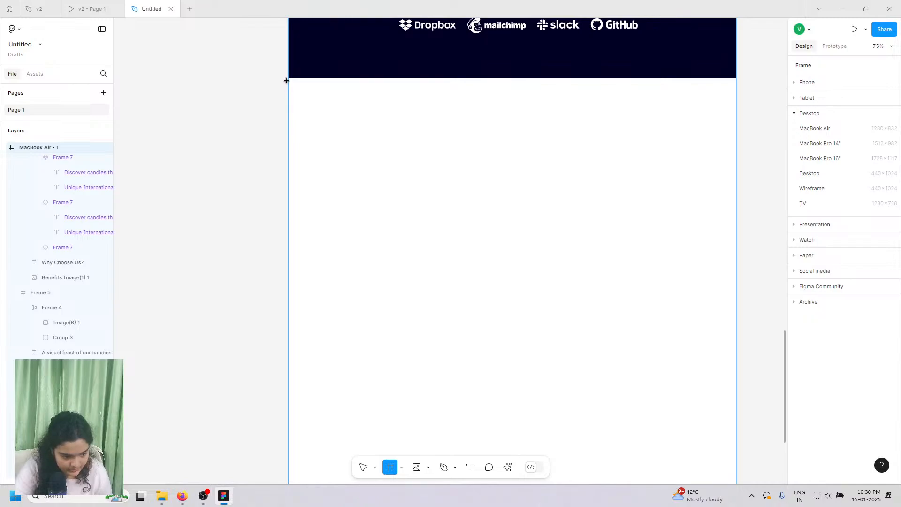
left_click_drag(289, 77, 736, 314)
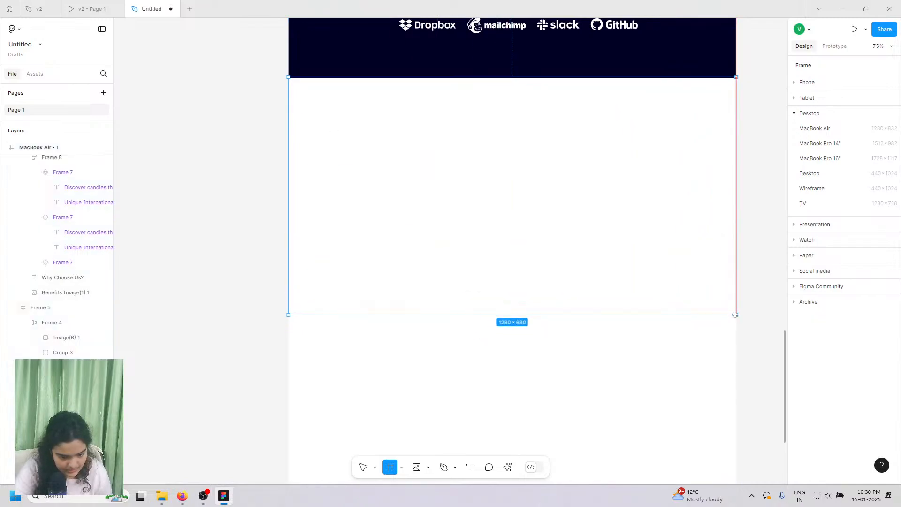
left_click_drag(580, 216, 580, 221)
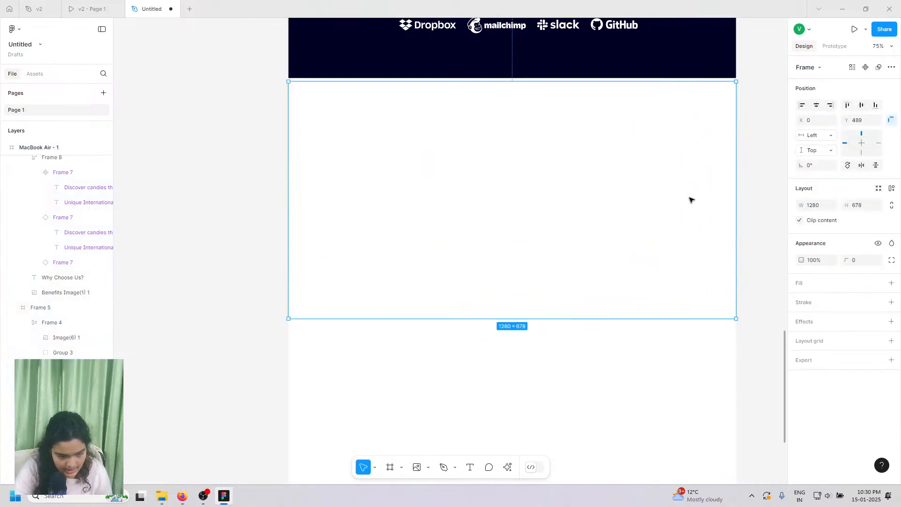
left_click_drag(689, 200, 689, 196)
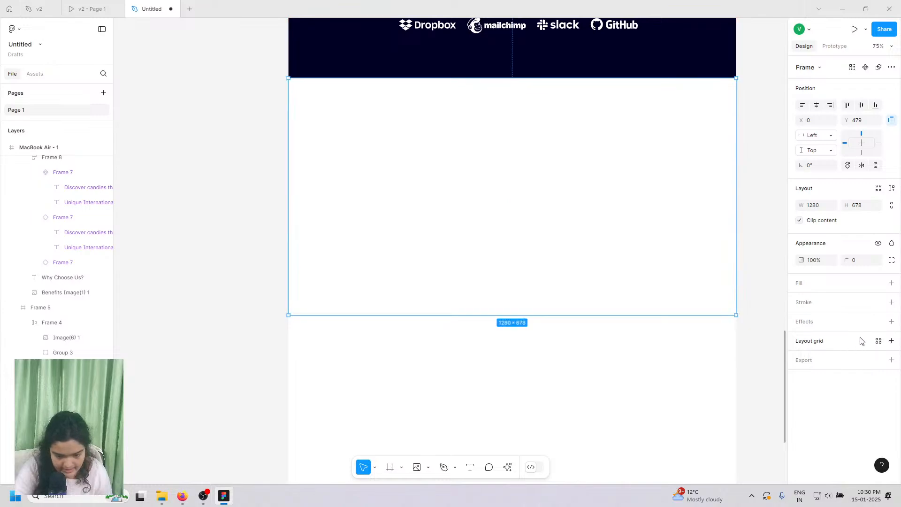
- Fill the new frame navy 000024 sampled from the logo band and move it out of Frame 10
left_click(892, 284)
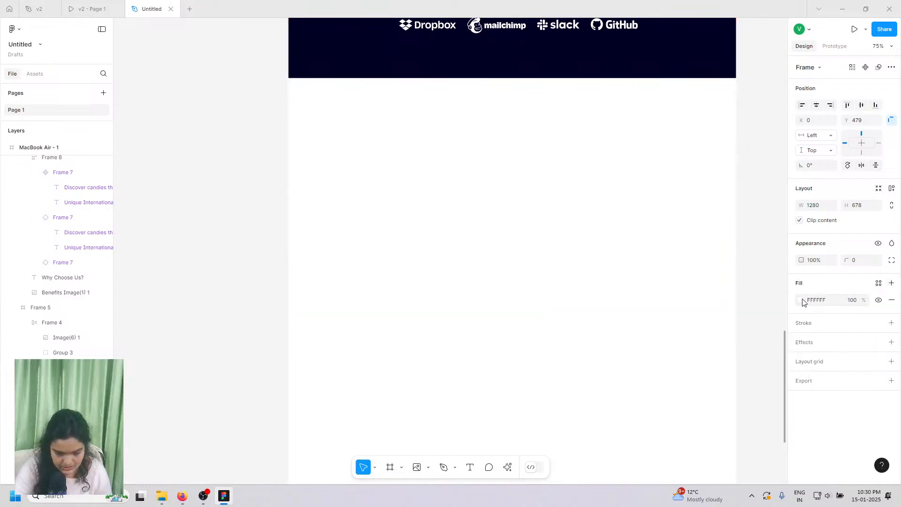
left_click(801, 301)
left_click(99, 4)
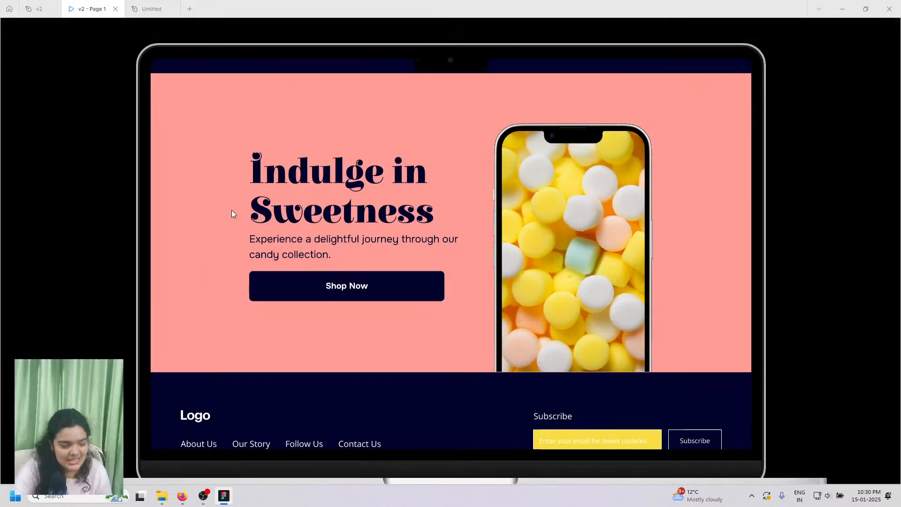
left_click(151, 8)
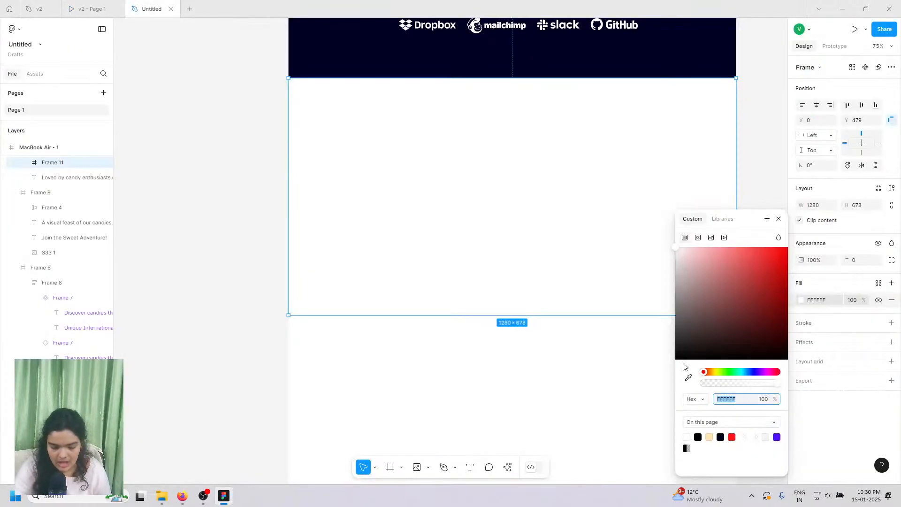
left_click(689, 378)
left_click(485, 52)
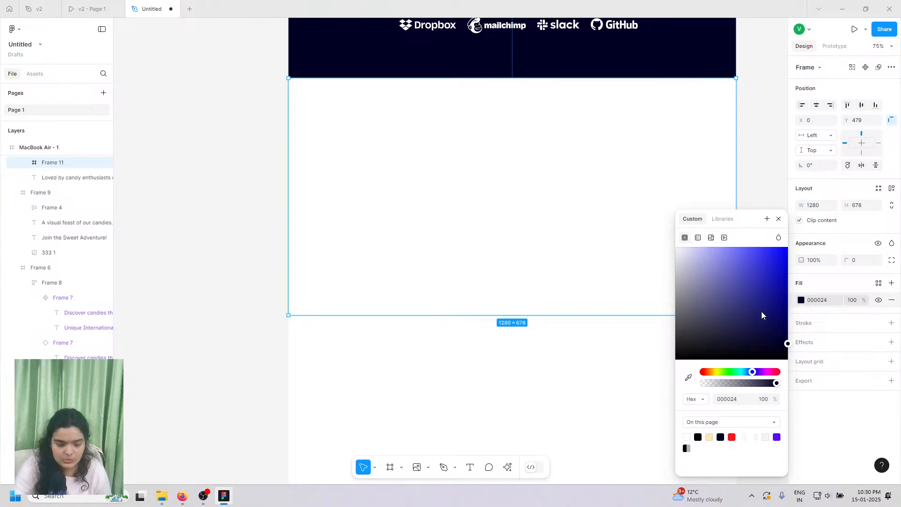
scroll(51, 177, "up", 3)
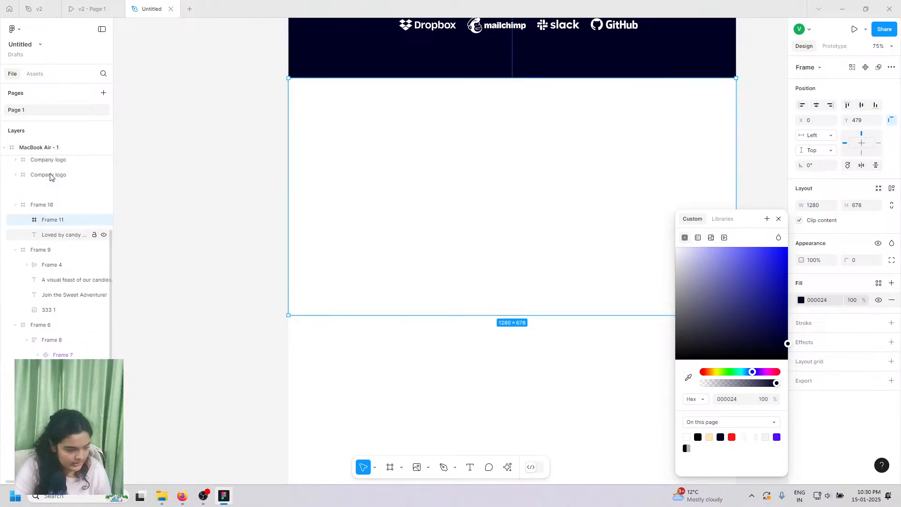
left_click_drag(43, 307, 50, 284)
left_click(214, 237)
left_click(404, 257)
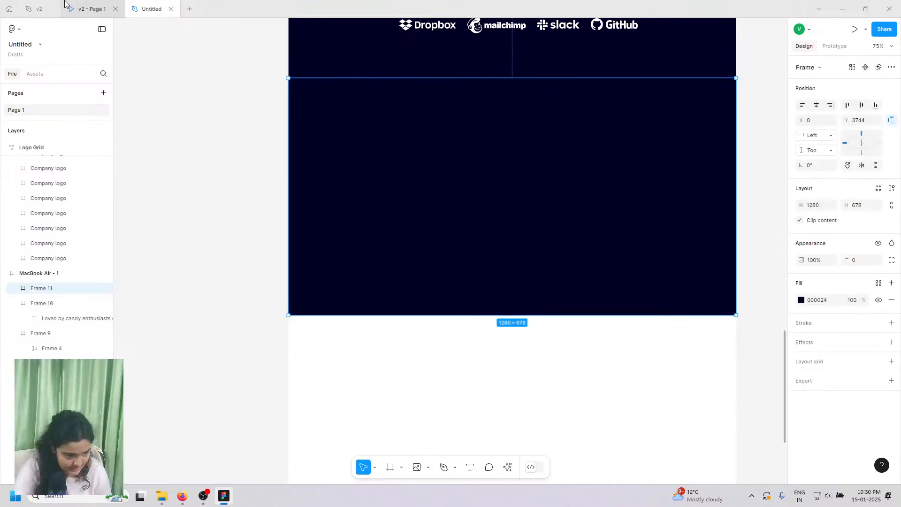
left_click(74, 7)
scroll(303, 203, "up", 1)
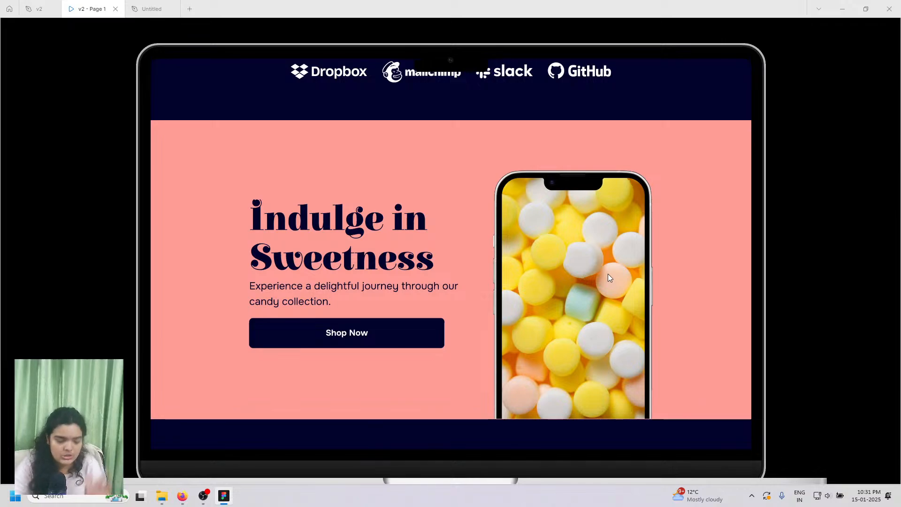
scroll(600, 252, "up", 4)
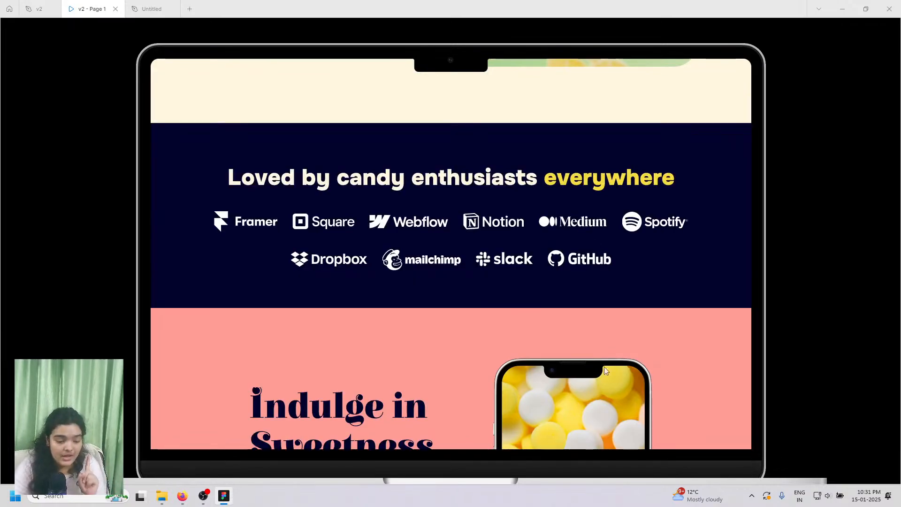
scroll(627, 362, "down", 4)
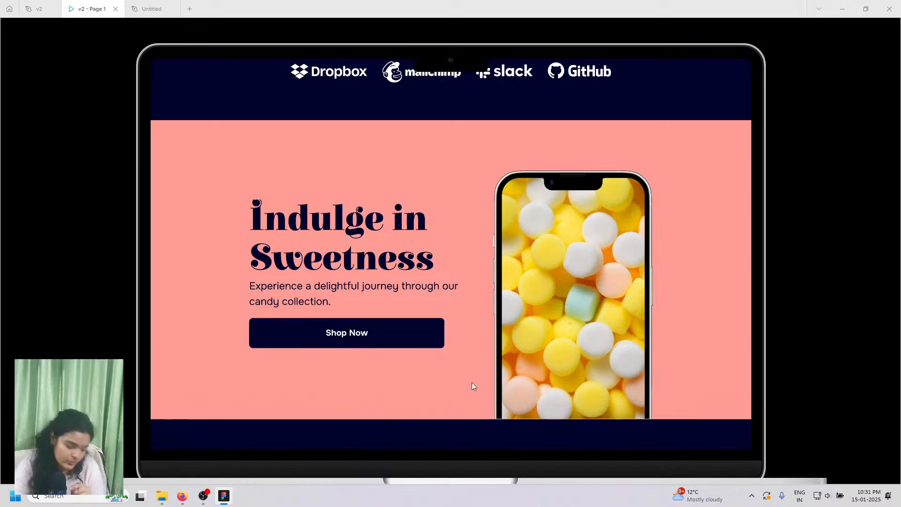
scroll(573, 330, "up", 3)
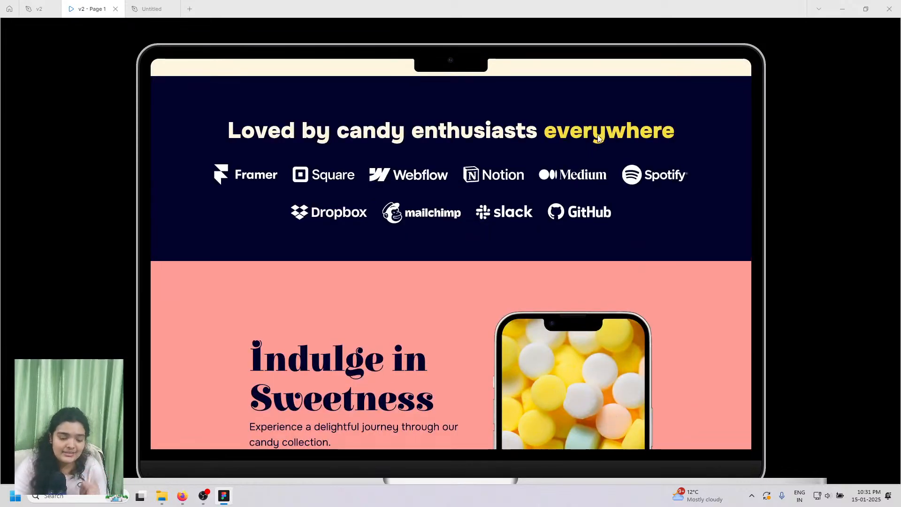
left_click(150, 9)
scroll(402, 237, "down", 1)
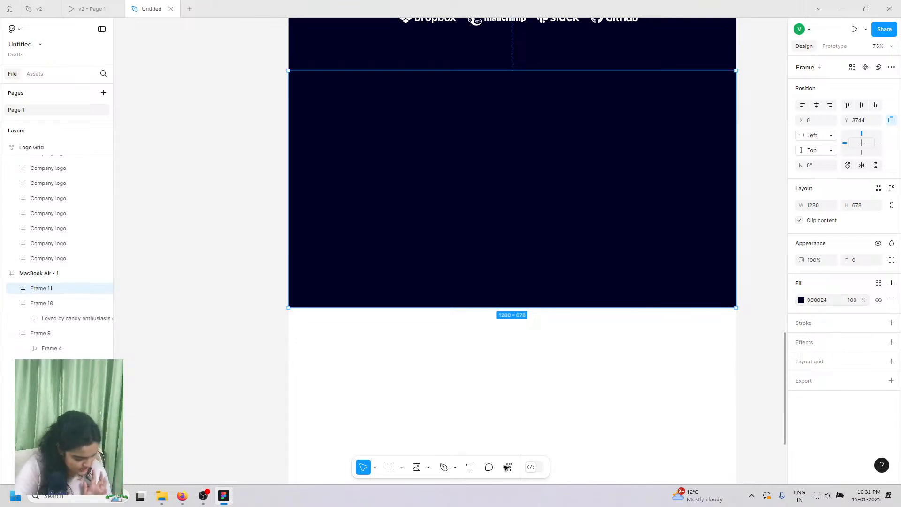
- Place the Mockup phone image from Downloads on the right side of Frame 11 at X 806, Y 123
left_click(541, 483)
left_click(416, 467)
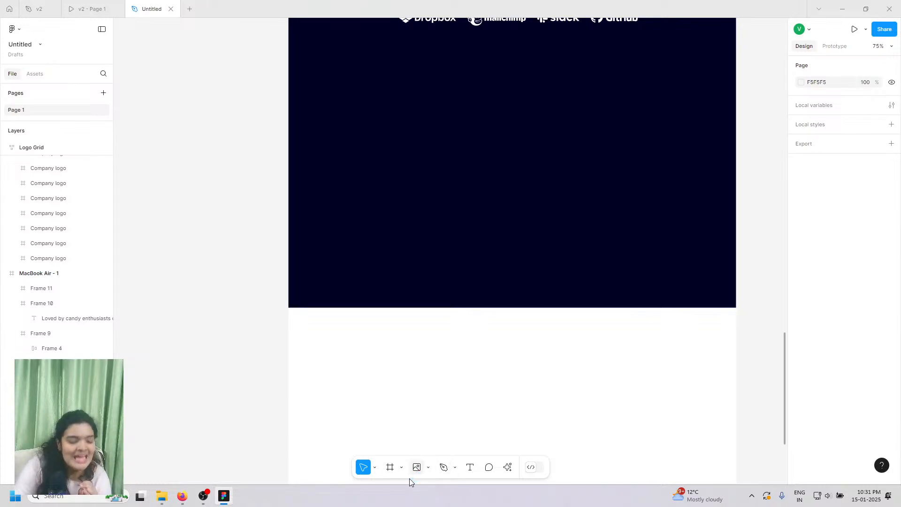
left_click(323, 224)
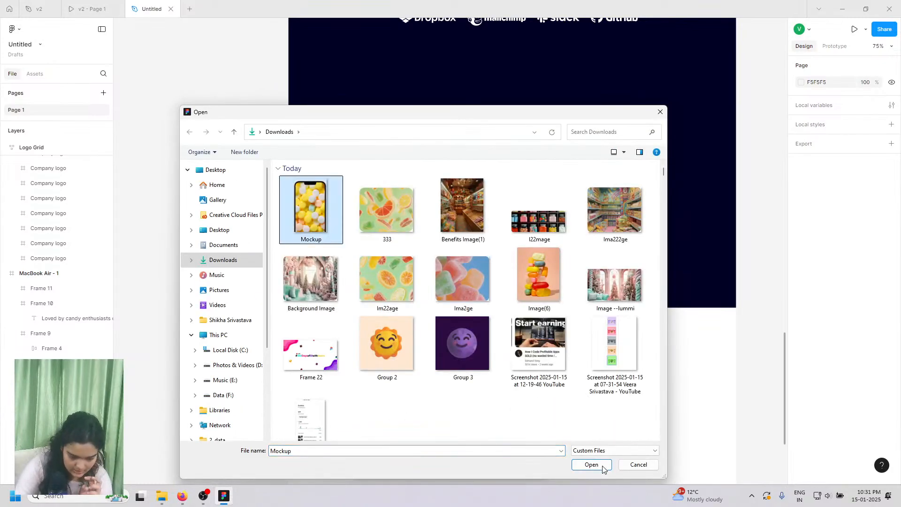
left_click(592, 465)
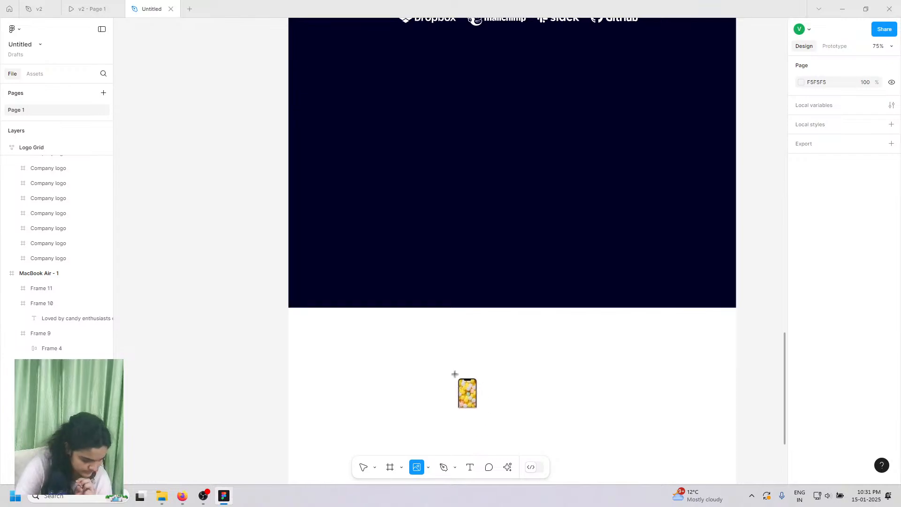
left_click(456, 377)
left_click_drag(480, 359, 596, 245)
scroll(596, 245, "up", 5)
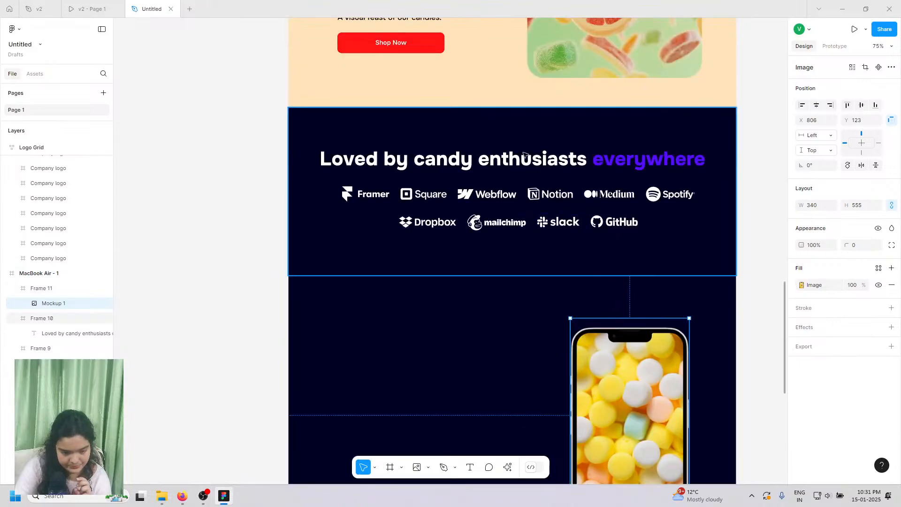
- Recolour the logo band's purple accent with candy yellow sampled from the canvas
left_click(598, 188)
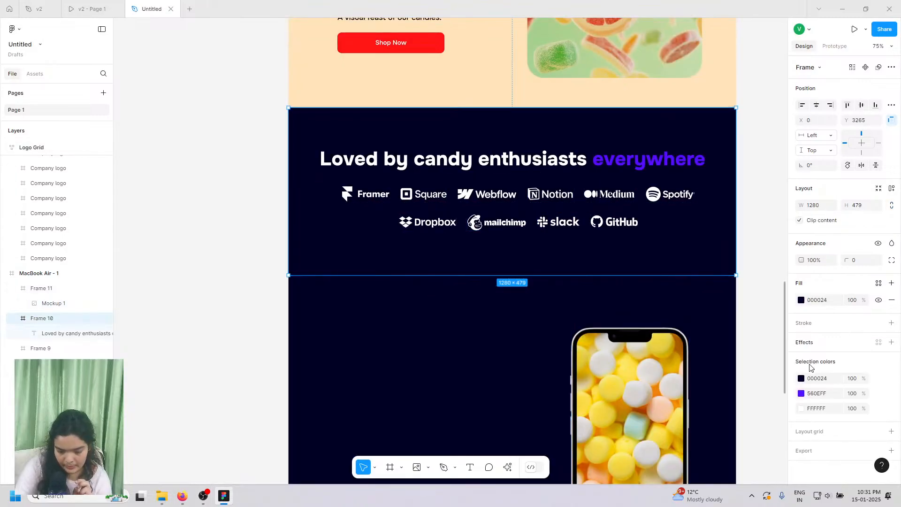
left_click(801, 393)
left_click(689, 377)
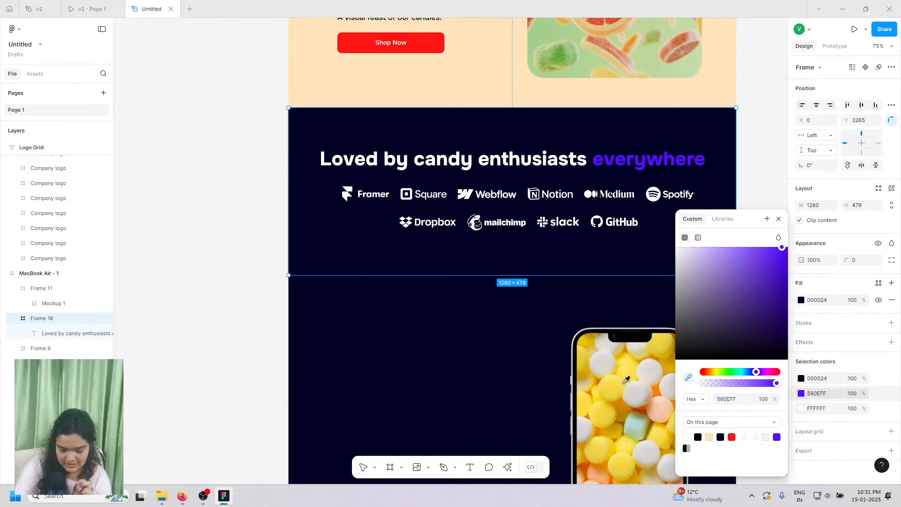
left_click(632, 408)
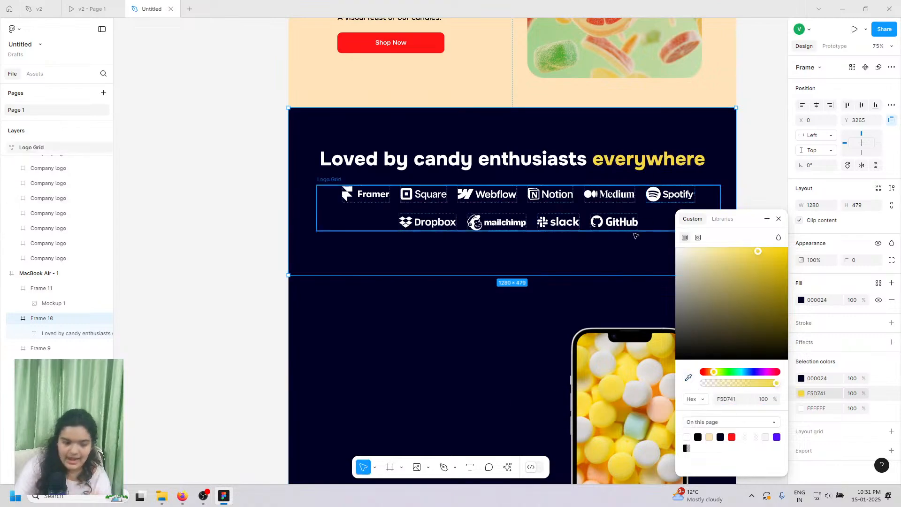
scroll(529, 342, "down", 1)
- Fill Frame 11 with peach sampled from the phone image, lightened to FFC3A4
left_click(637, 384)
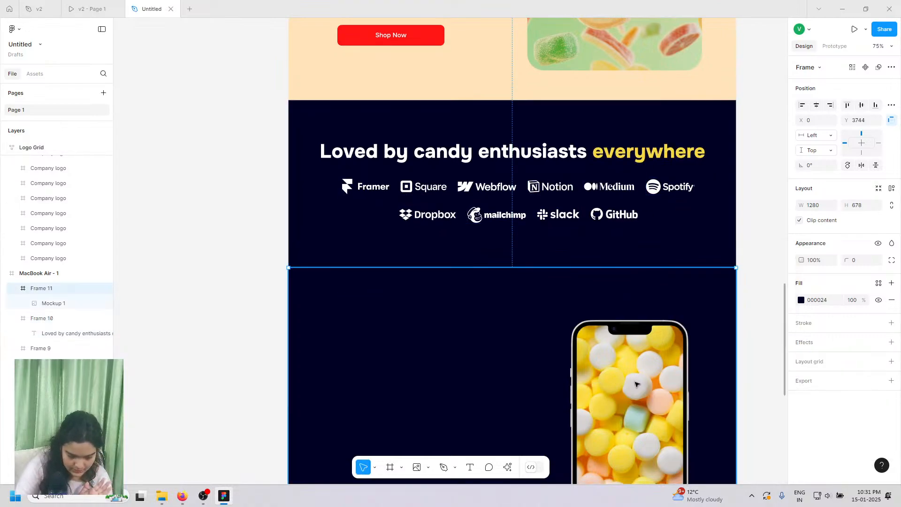
left_click(624, 395)
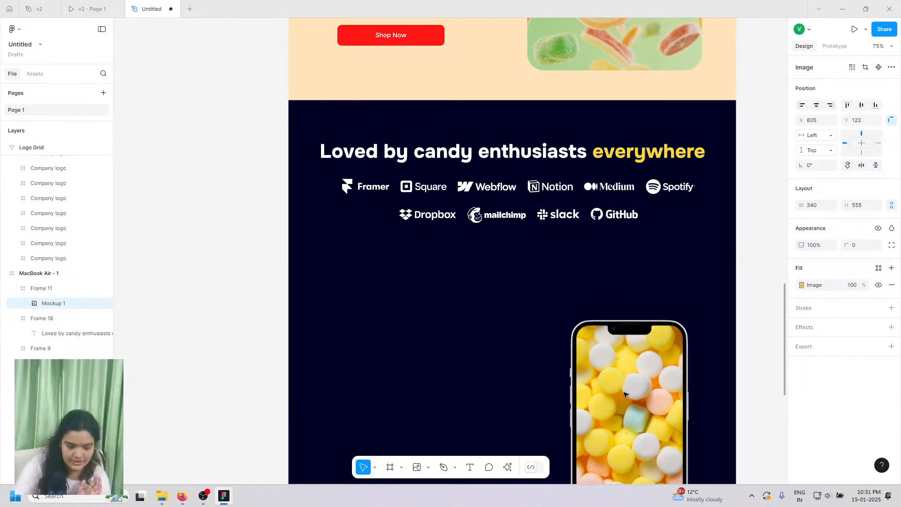
left_click(440, 348)
scroll(439, 346, "down", 5)
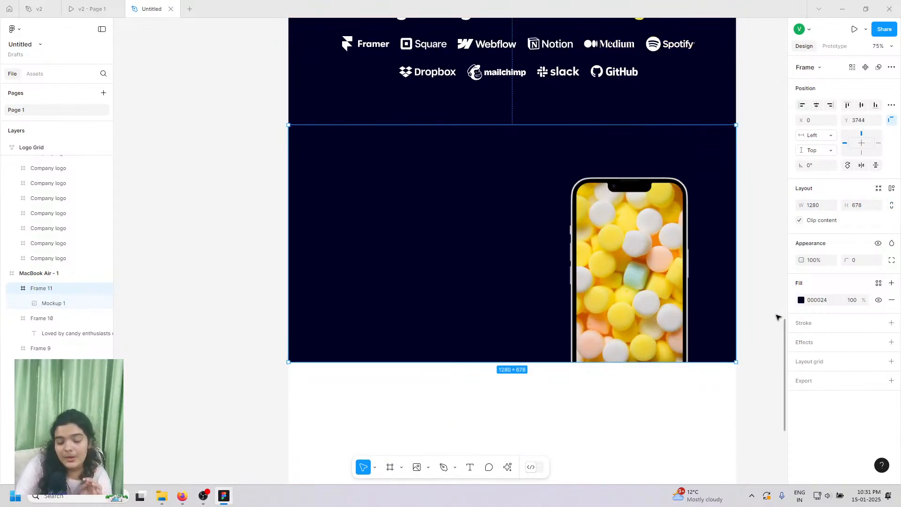
left_click(801, 300)
left_click(688, 378)
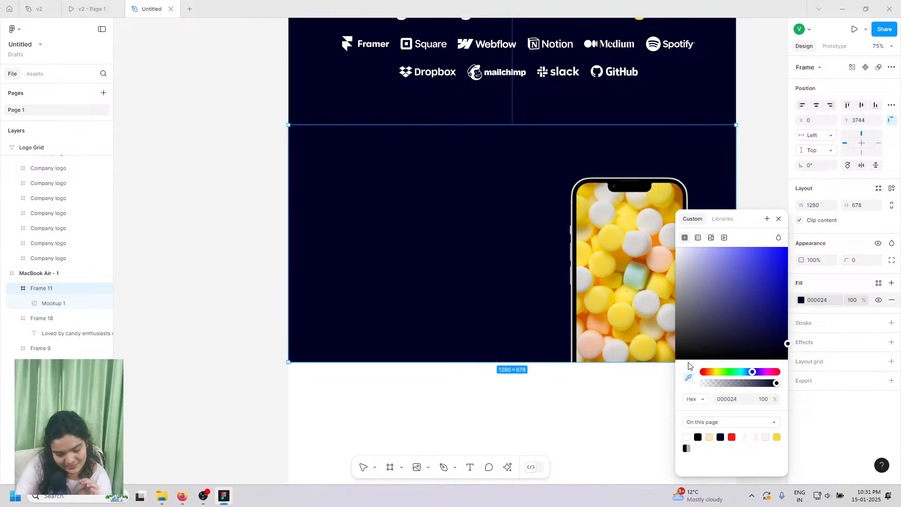
left_click(597, 341)
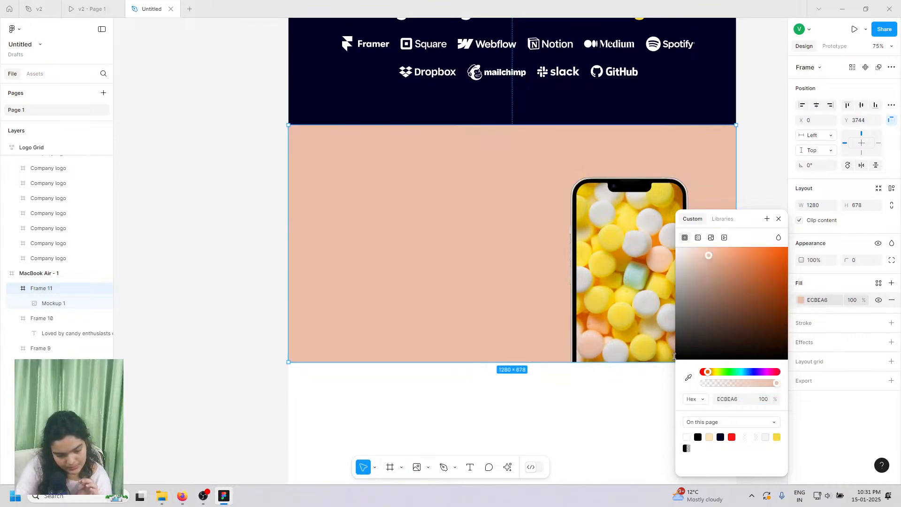
left_click_drag(703, 272, 716, 249)
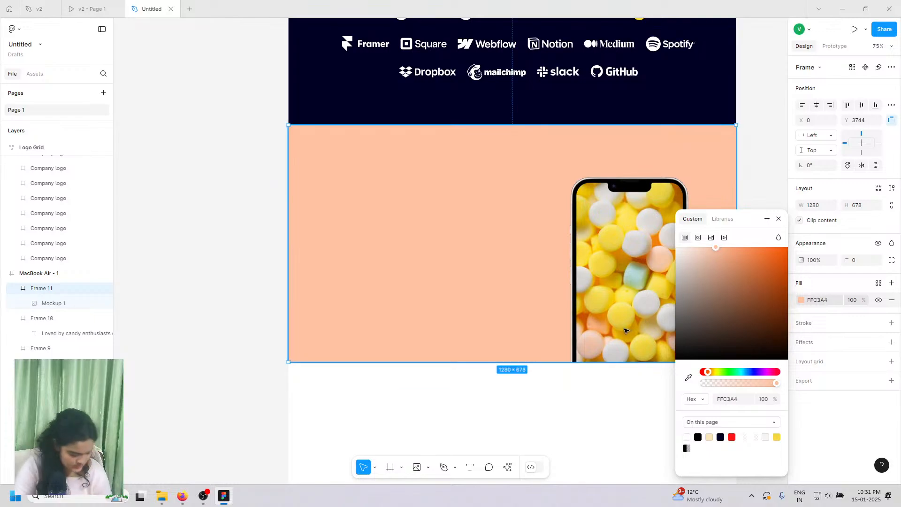
scroll(599, 333, "right", 2)
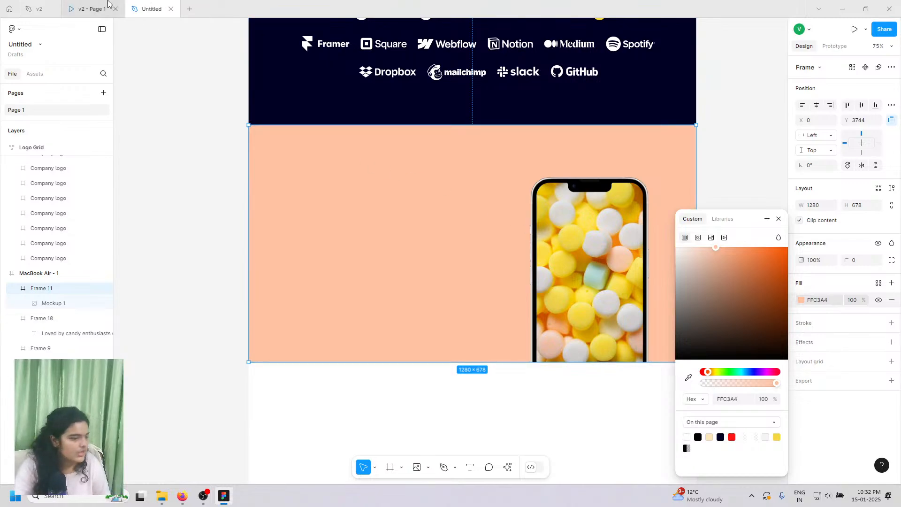
left_click(92, 9)
scroll(369, 150, "down", 5)
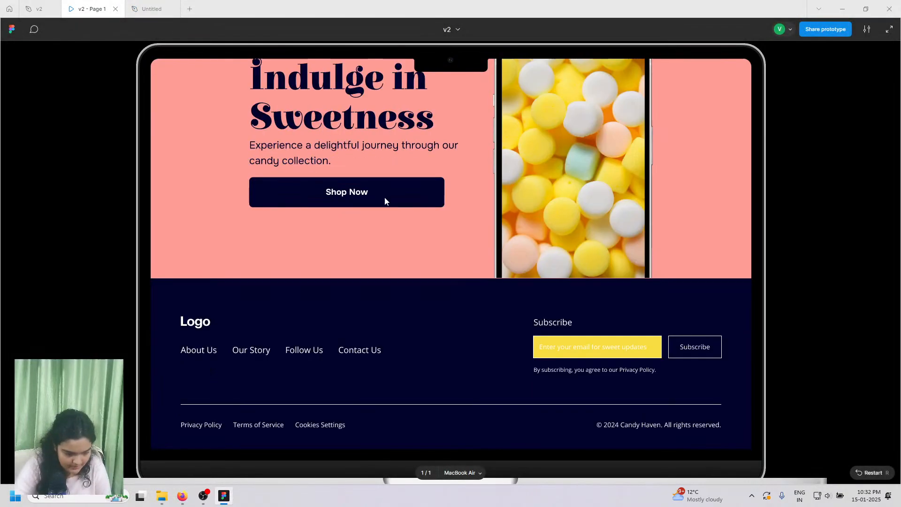
scroll(386, 201, "up", 2)
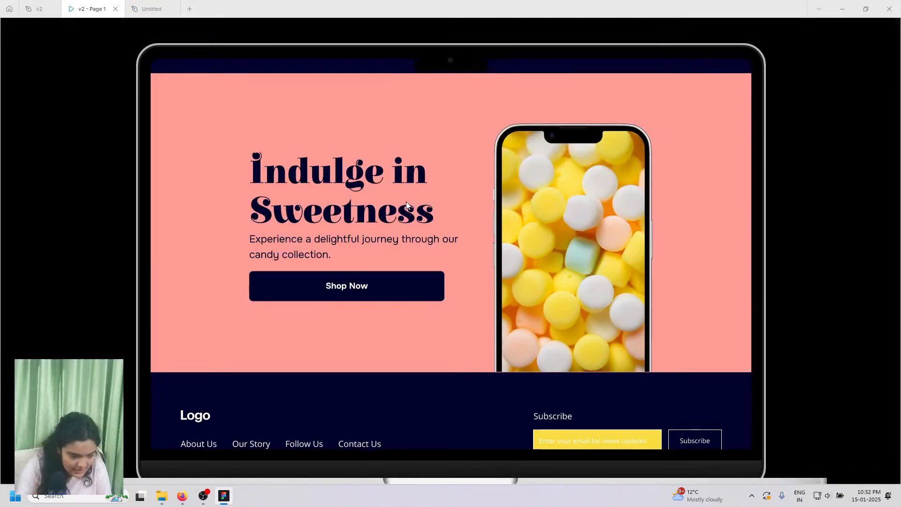
scroll(406, 201, "up", 8)
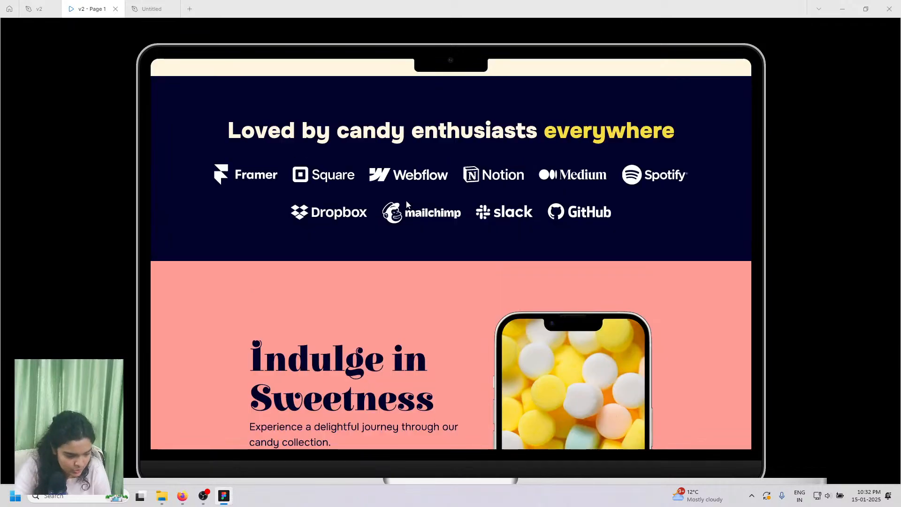
scroll(287, 280, "down", 4)
scroll(316, 333, "down", 6)
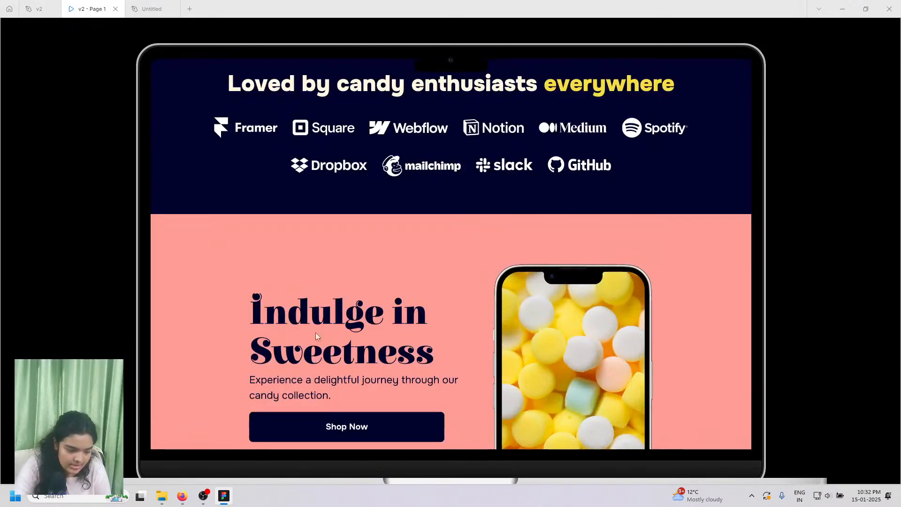
left_click(144, 5)
scroll(316, 203, "up", 5)
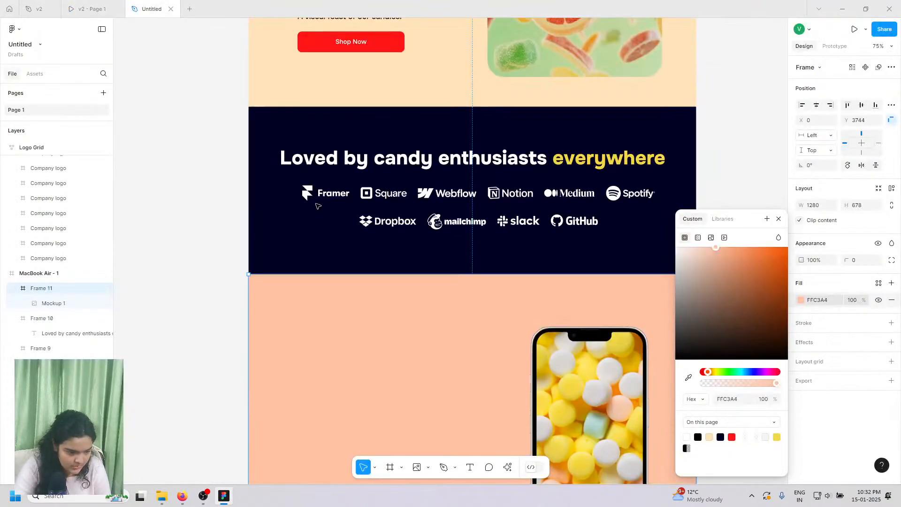
- Copy the heading, subtitle and Shop Now button into Frame 11 and space them evenly
double_click(336, 145)
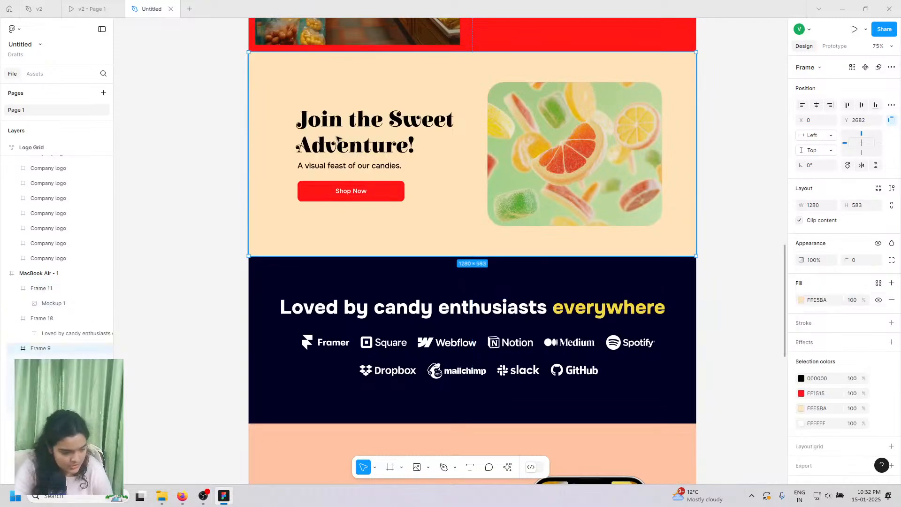
left_click(327, 167, "shift")
left_click(324, 188, "shift")
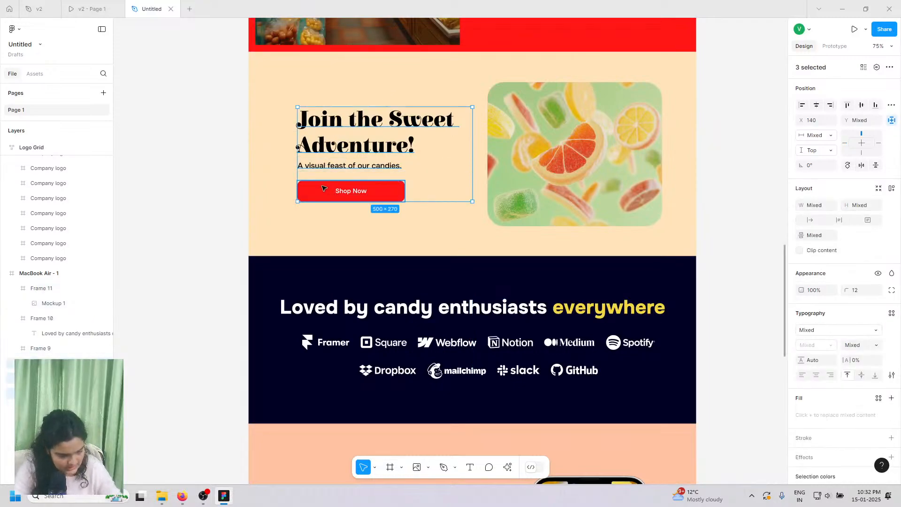
left_click_drag(332, 160, 344, 271)
scroll(336, 368, "down", 1)
scroll(339, 378, "down", 5)
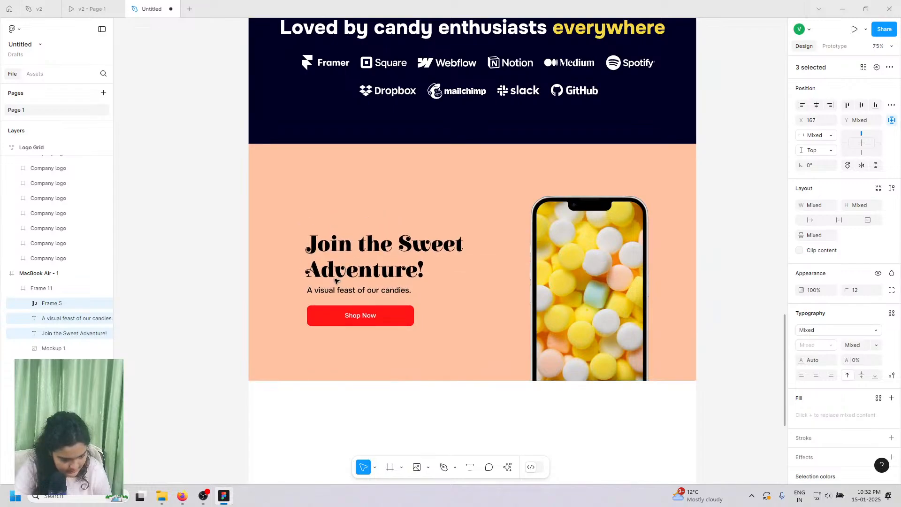
scroll(335, 280, "up", 5)
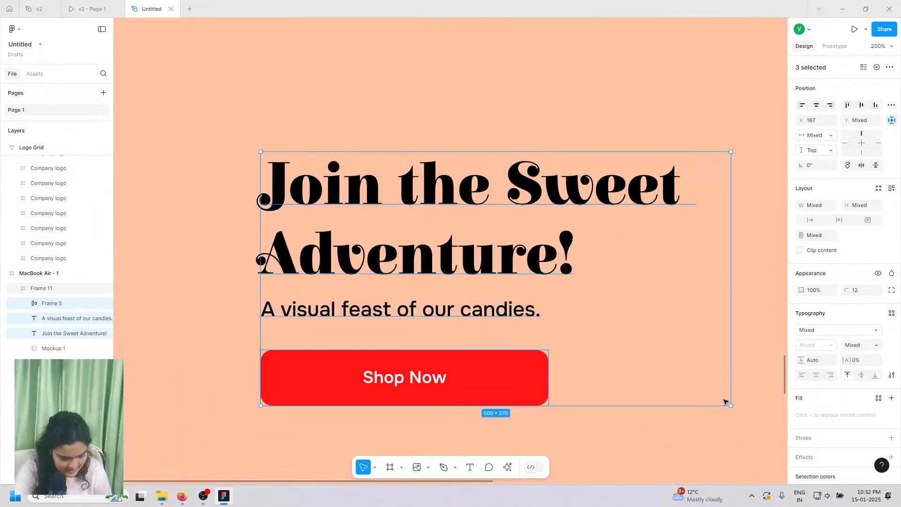
key("ctrl+alt+t")
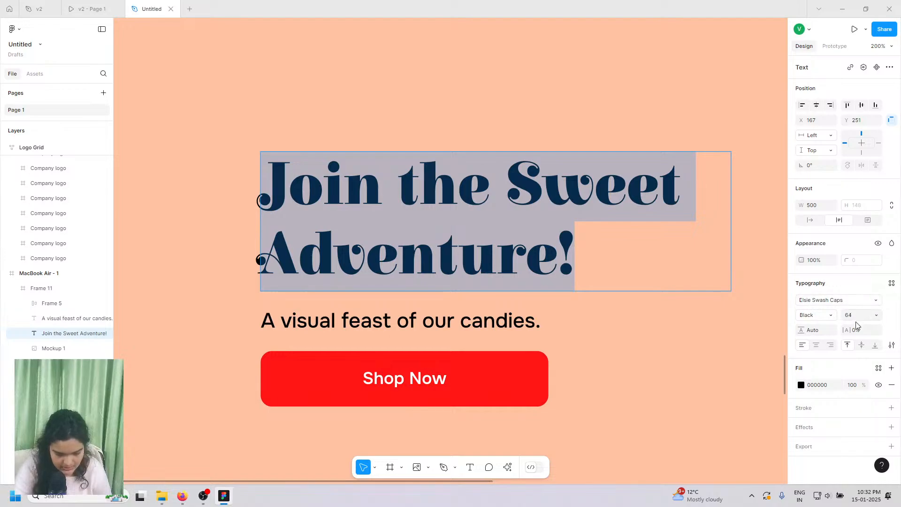
- Set the 'Join the Sweet Adventure!' heading font size to 84
left_click(875, 318)
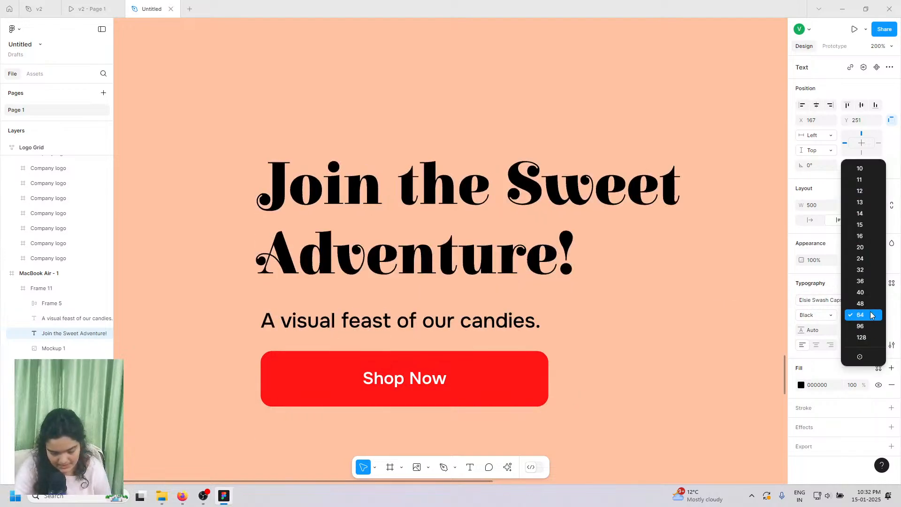
left_click(860, 312)
left_click(852, 317)
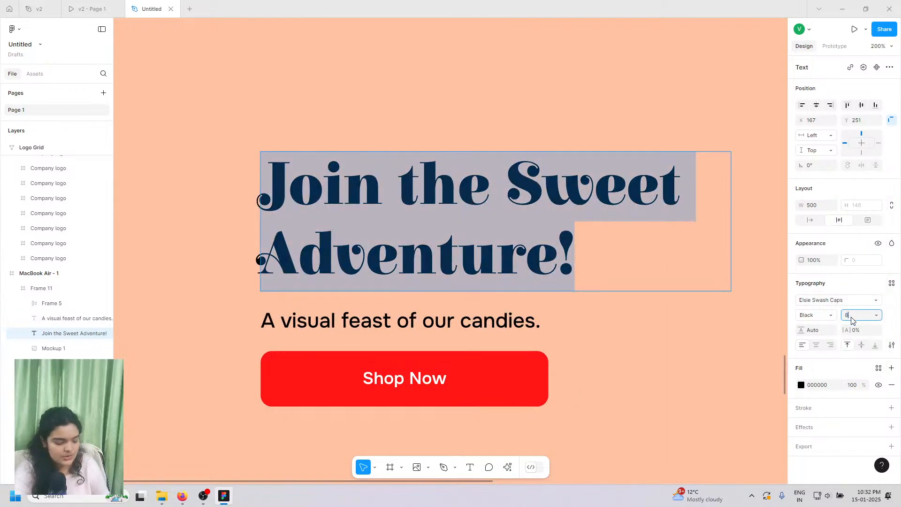
type("84")
key("Return")
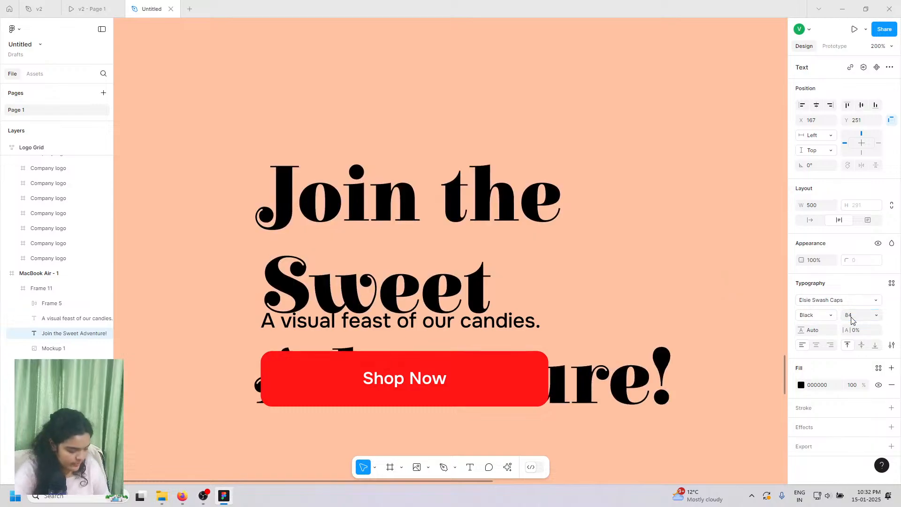
scroll(578, 262, "down", 5)
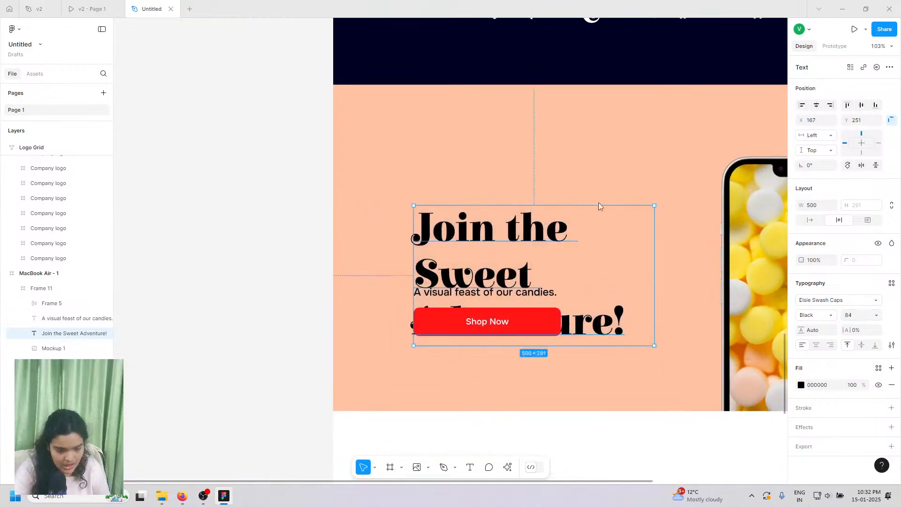
- Widen the heading to fit two lines and move it up above the subtitle
left_click(637, 213)
left_click(513, 217)
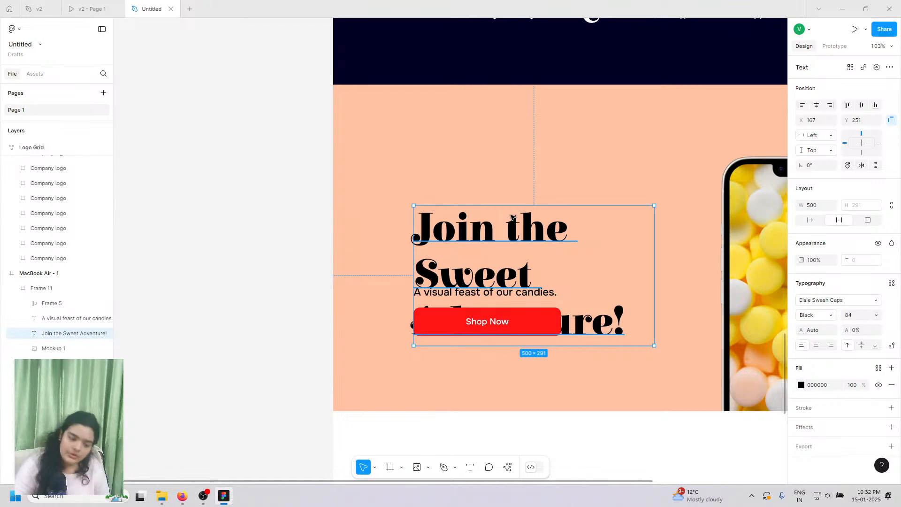
left_click_drag(657, 238, 700, 241)
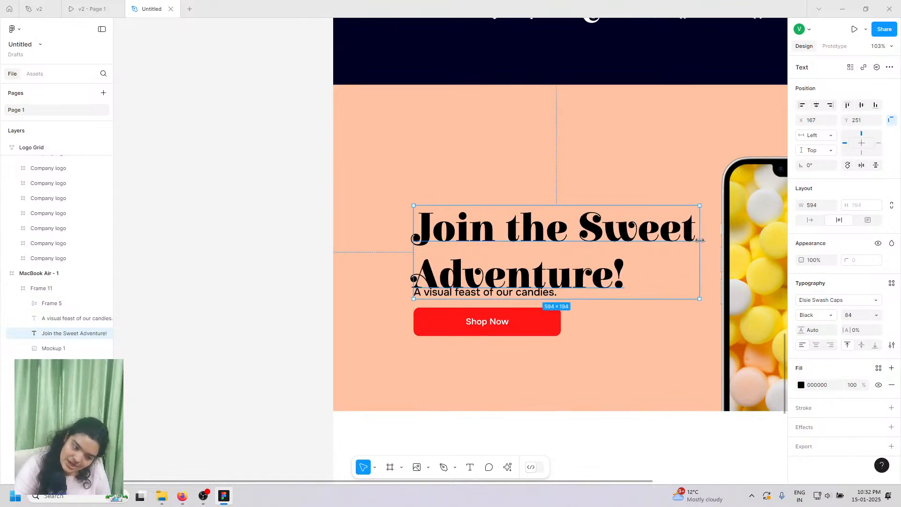
left_click_drag(556, 256, 553, 228)
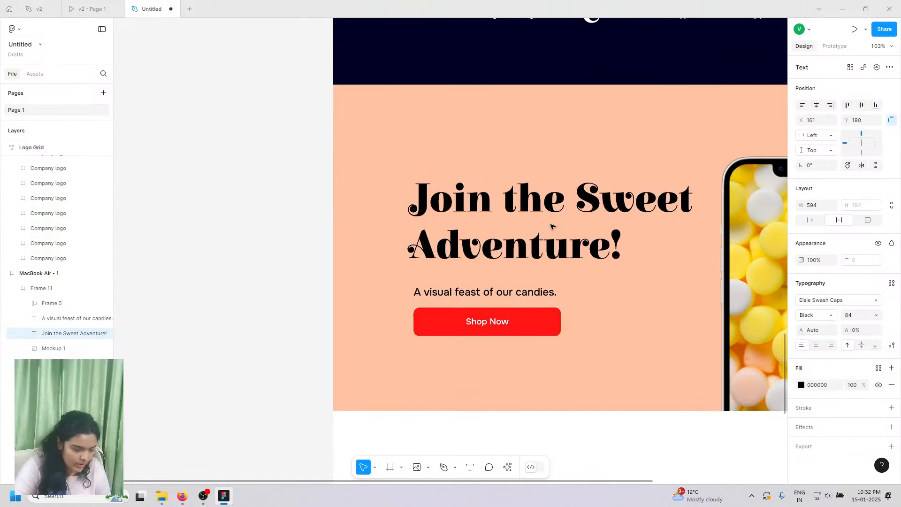
- Set the subtitle weight to Regular and move it closer to the heading
left_click(465, 292)
left_click(820, 319)
left_click(814, 304)
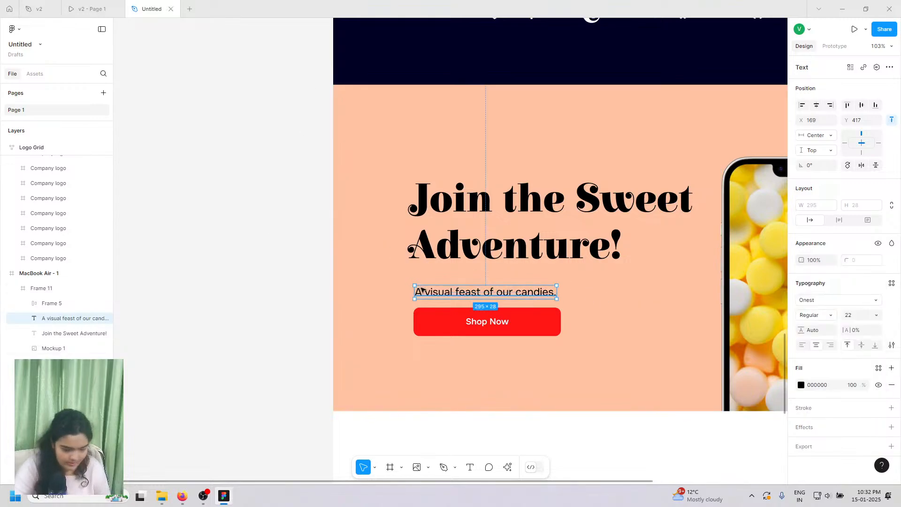
left_click_drag(419, 291, 418, 283)
- Widen the Shop Now button to 442 and compare with the v2 prototype
left_click(429, 328)
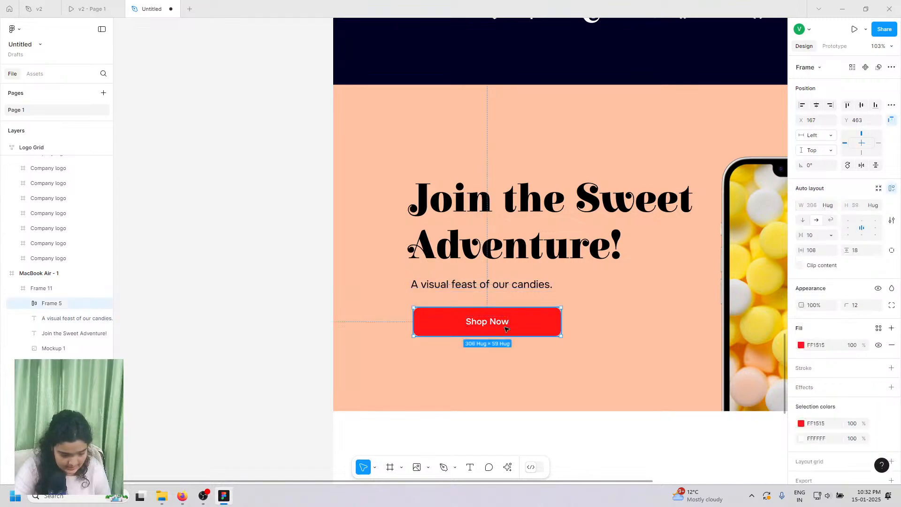
left_click_drag(592, 317, 626, 316)
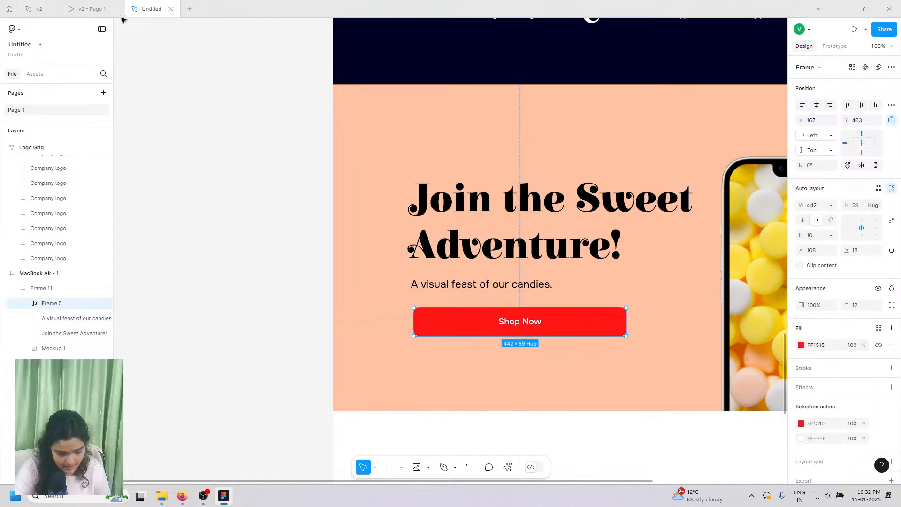
left_click(88, 6)
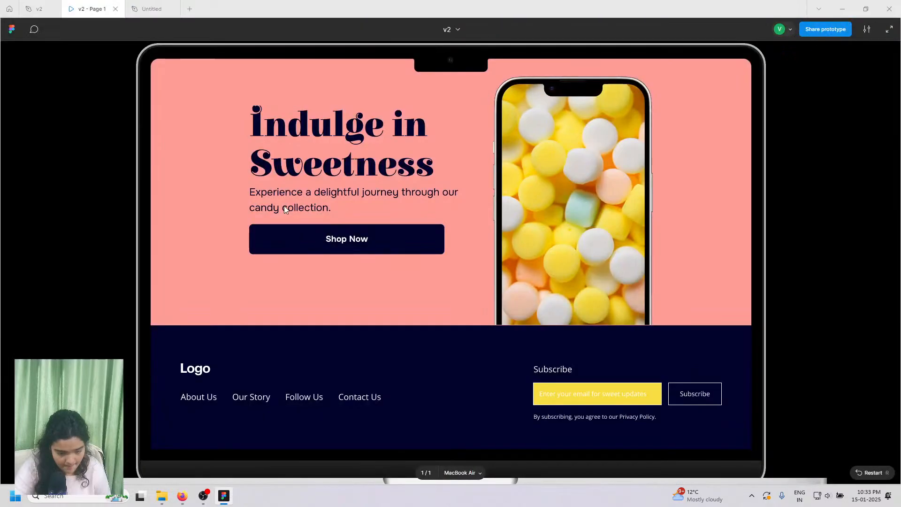
left_click(158, 5)
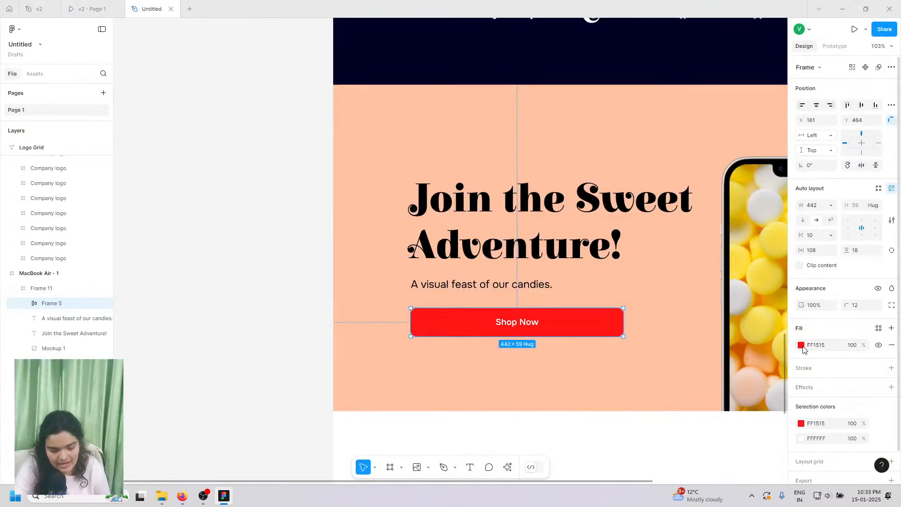
- Change the Shop Now button fill to navy 000024
left_click(801, 346)
left_click(699, 437)
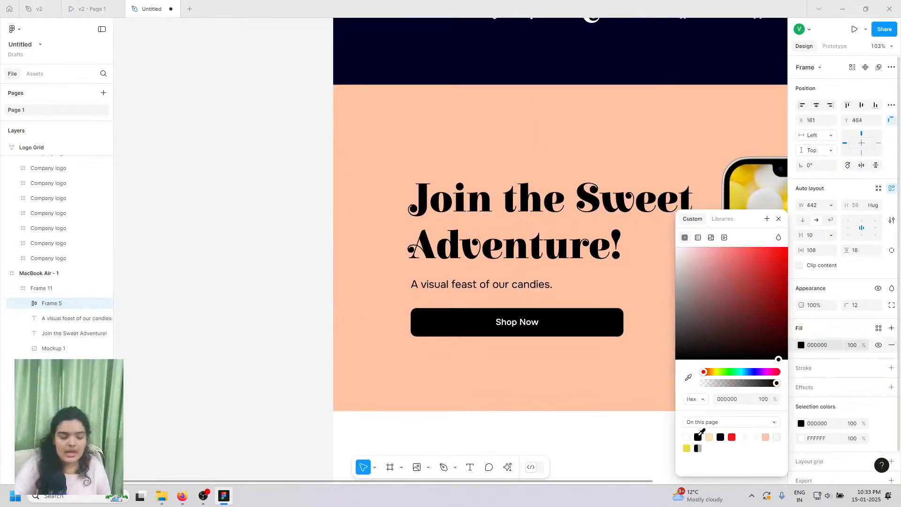
left_click(721, 437)
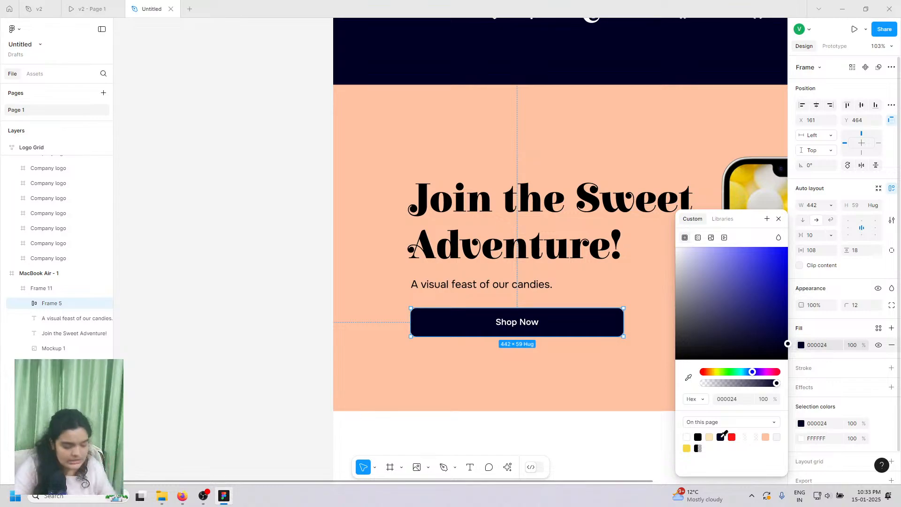
- Make the Shop Now label Bold and the button slightly taller, to 63 height
double_click(528, 324)
left_click(818, 285)
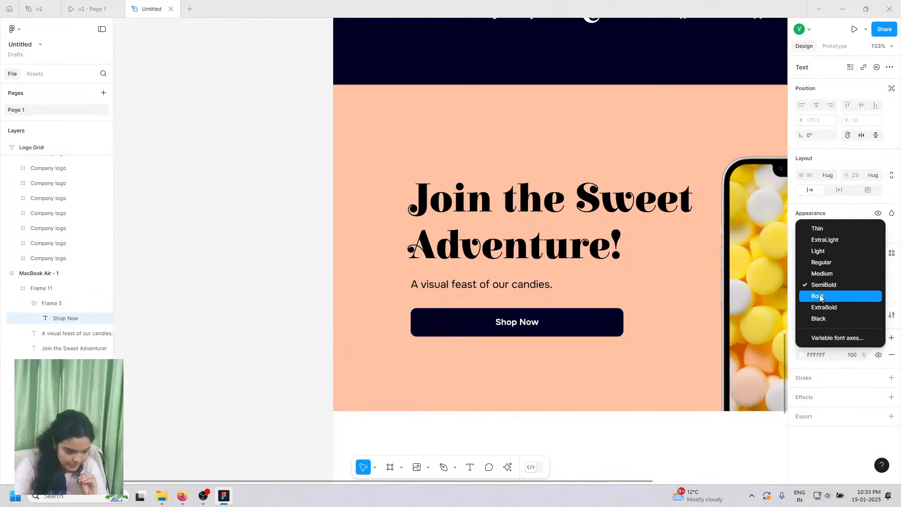
left_click(819, 297)
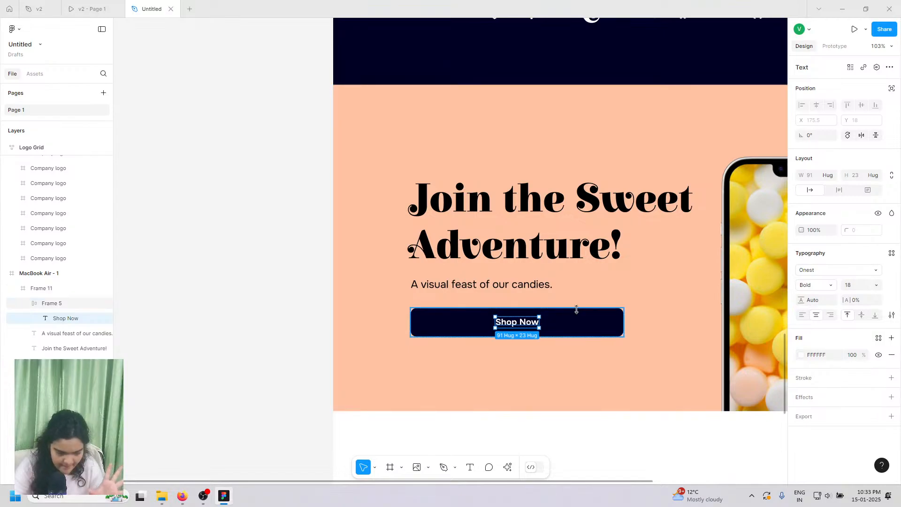
left_click(577, 312)
left_click_drag(579, 308, 552, 316)
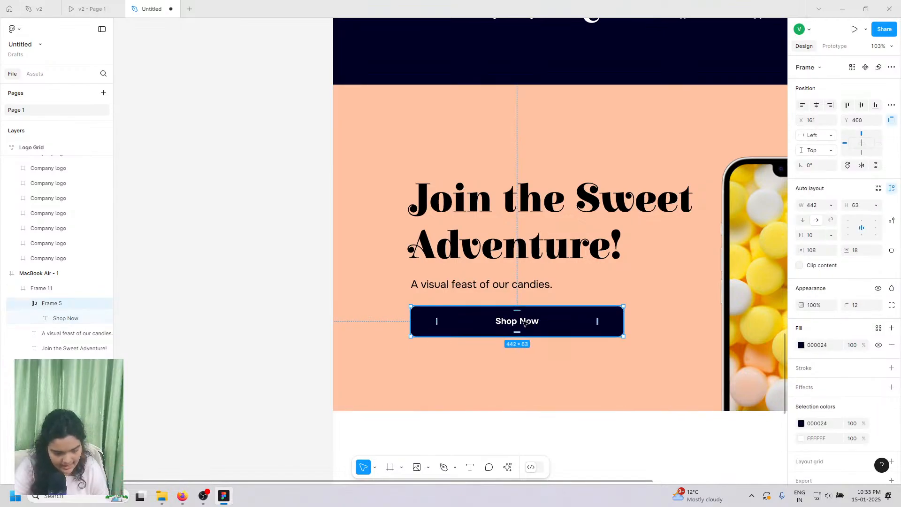
- Set the Shop Now label size to 22, then reduce it to 20
left_click(524, 323)
left_click(853, 286)
type("2")
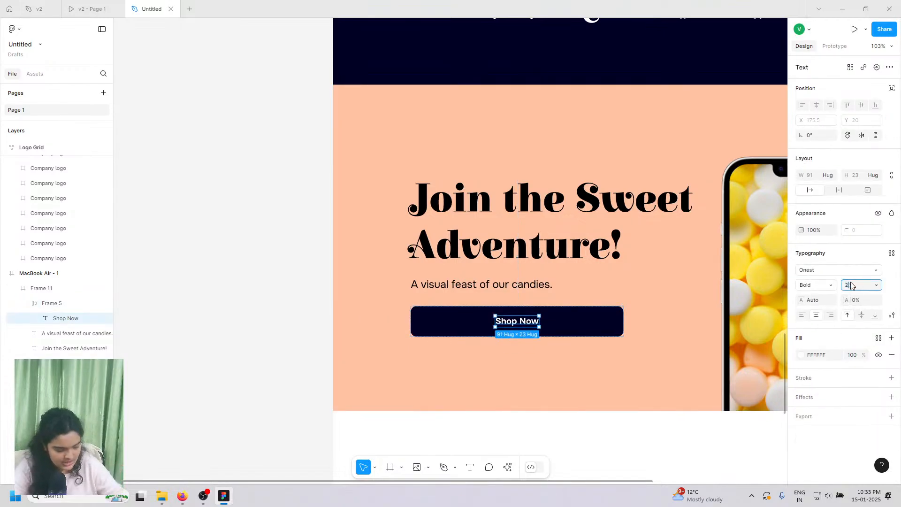
type("2")
key("Return")
left_click(583, 314)
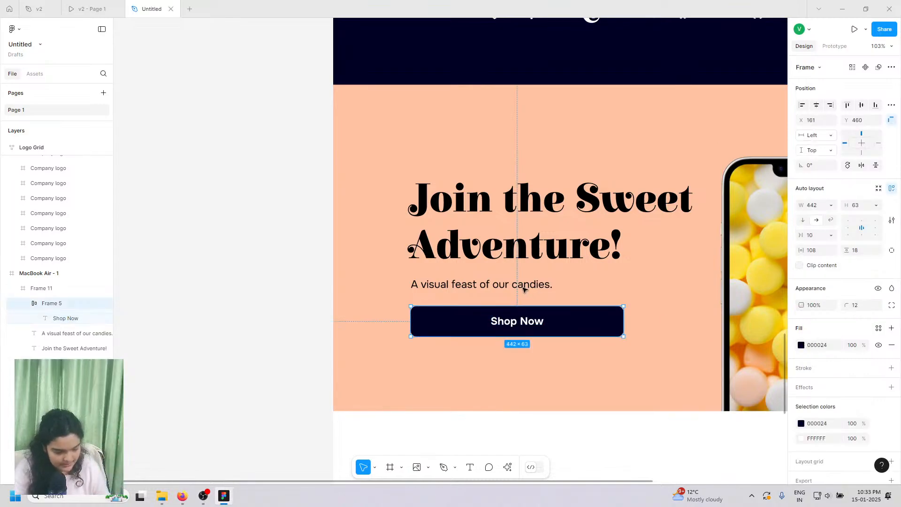
left_click(521, 322)
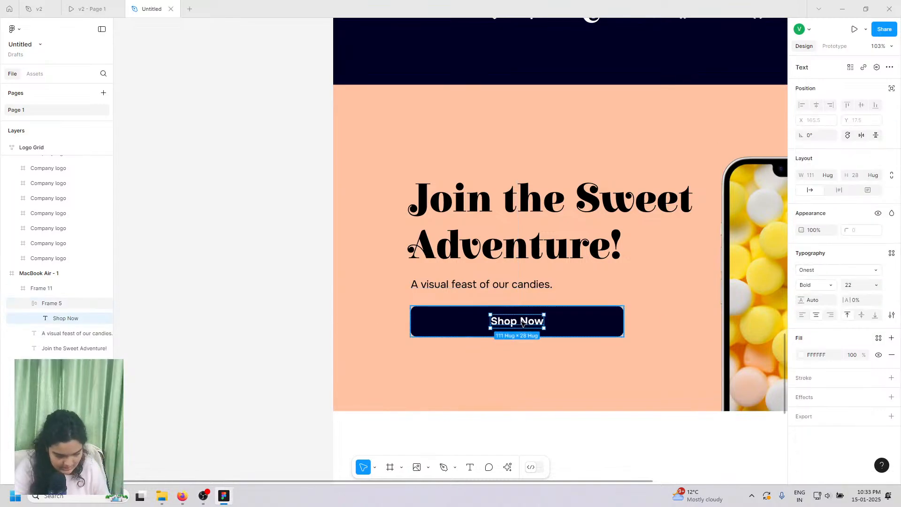
left_click(856, 287)
type("20")
key("Return")
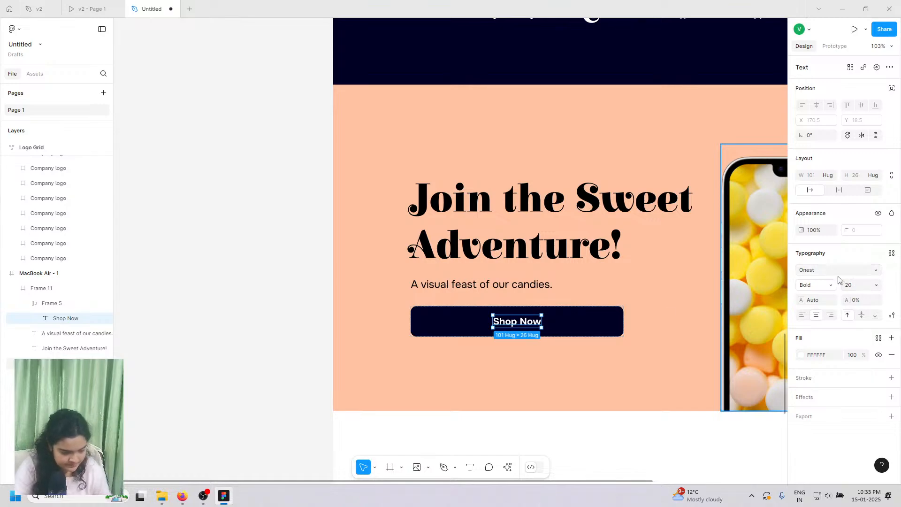
- Nudge the heading up slightly and the Shop Now button up 5 px
left_click(574, 320)
left_click(450, 288)
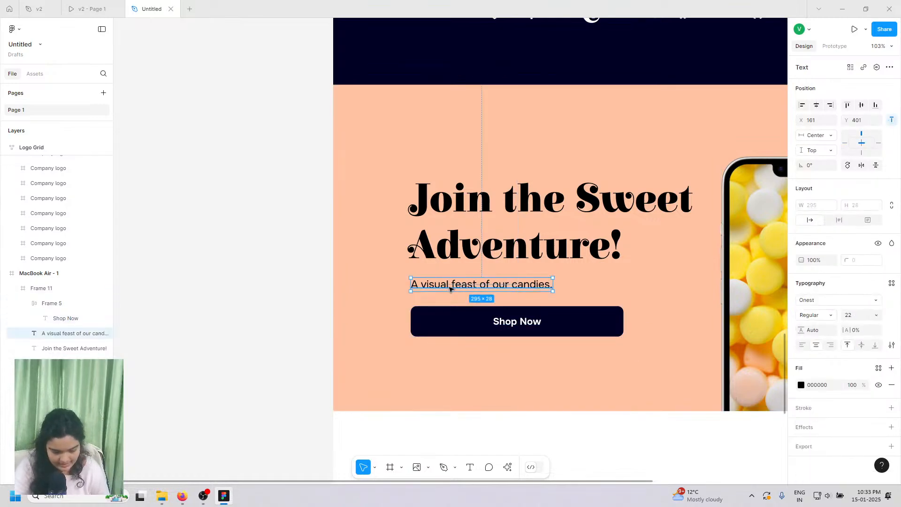
left_click(458, 249)
key("Up")
key("Up")
key("Up")
key("Up")
key("Up")
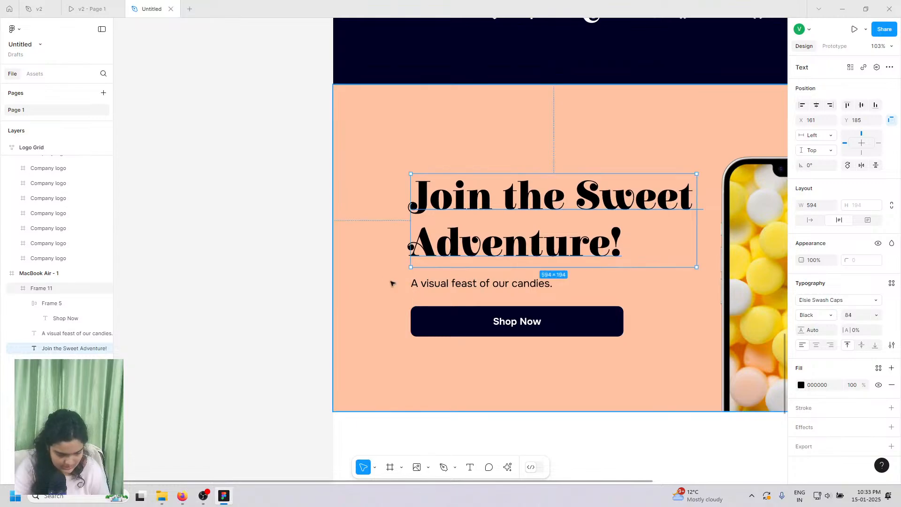
left_click(425, 285)
left_click(437, 312)
key("Up")
key("Up")
key("Up")
key("Up")
key("Up")
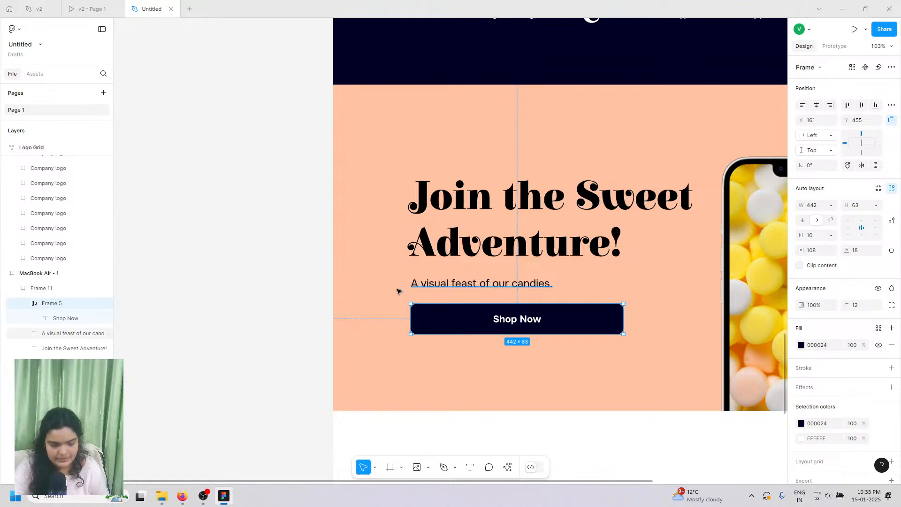
- Enlarge the phone mockup image proportionally by dragging its top edge upward
scroll(271, 337, "down", 5)
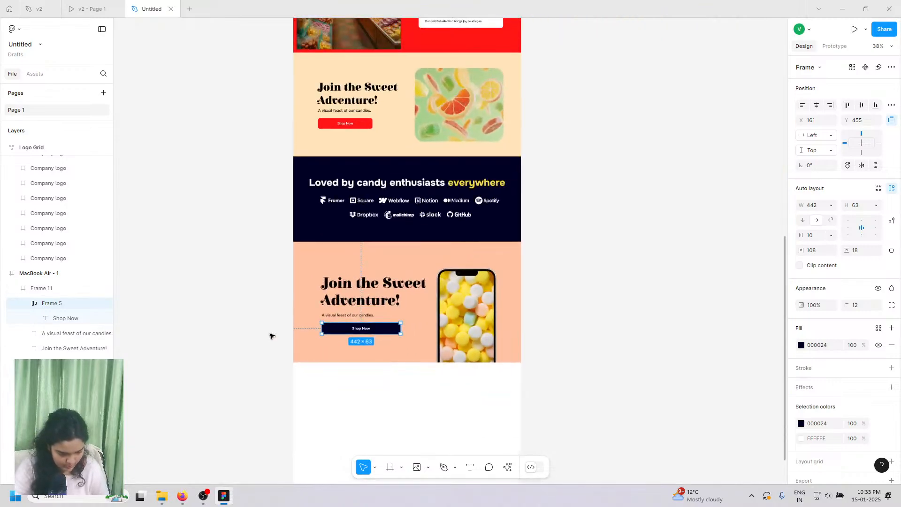
scroll(271, 336, "up", 5)
left_click(578, 294)
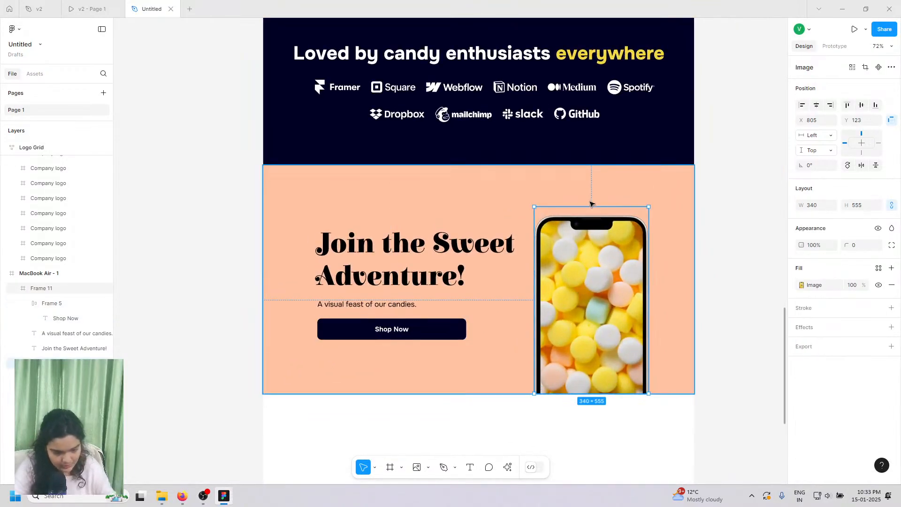
left_click_drag(591, 207, 592, 185)
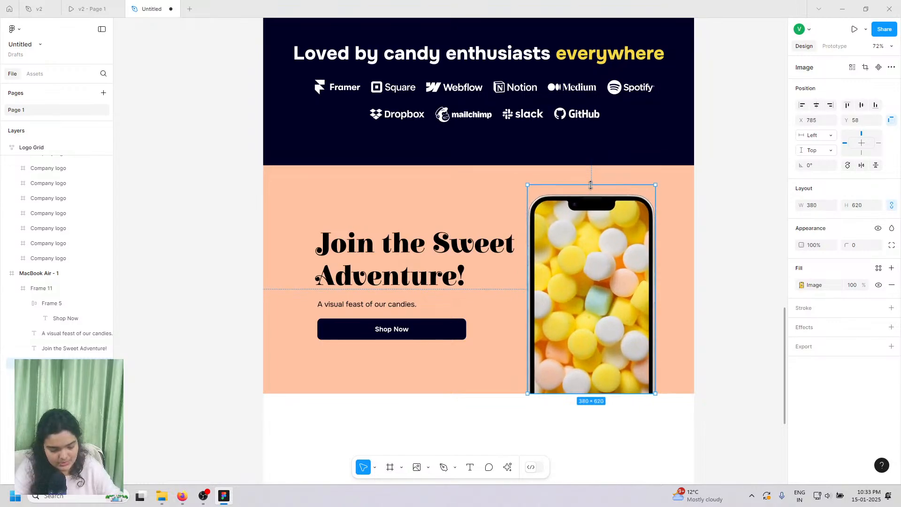
- Shift the heading and subtitle slightly left and up, then select the Shop Now button
left_click(389, 250)
left_click(365, 306, "shift")
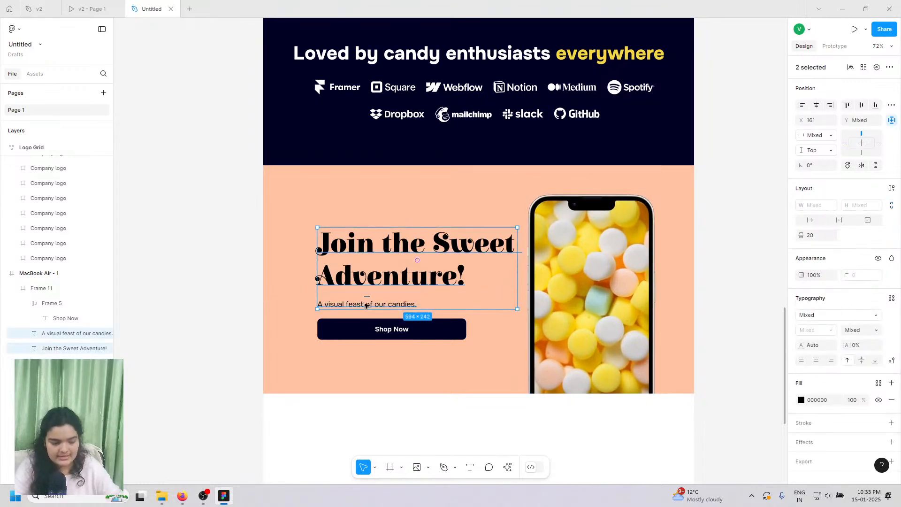
left_click_drag(361, 306, 356, 319)
left_click(363, 329)
- Set the subtitle font size to 26, realign it above the button, and view the v2 prototype
left_click(359, 304)
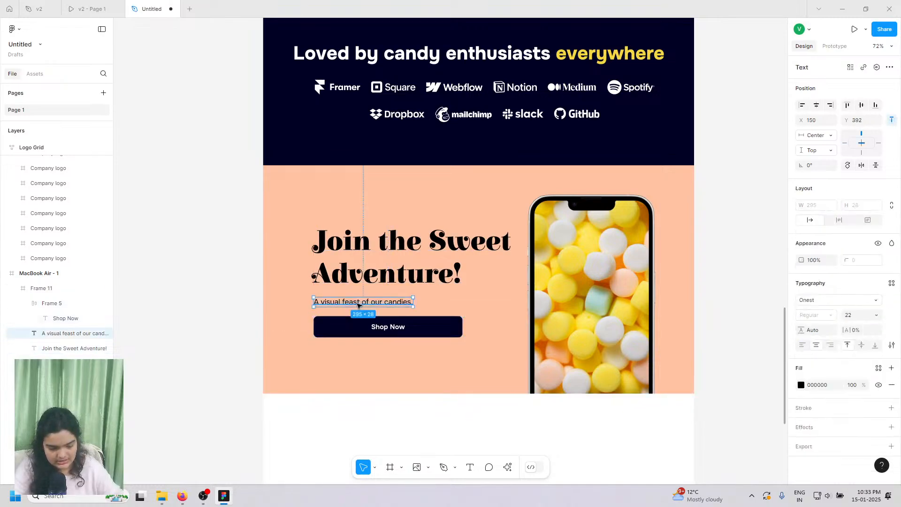
left_click(864, 318)
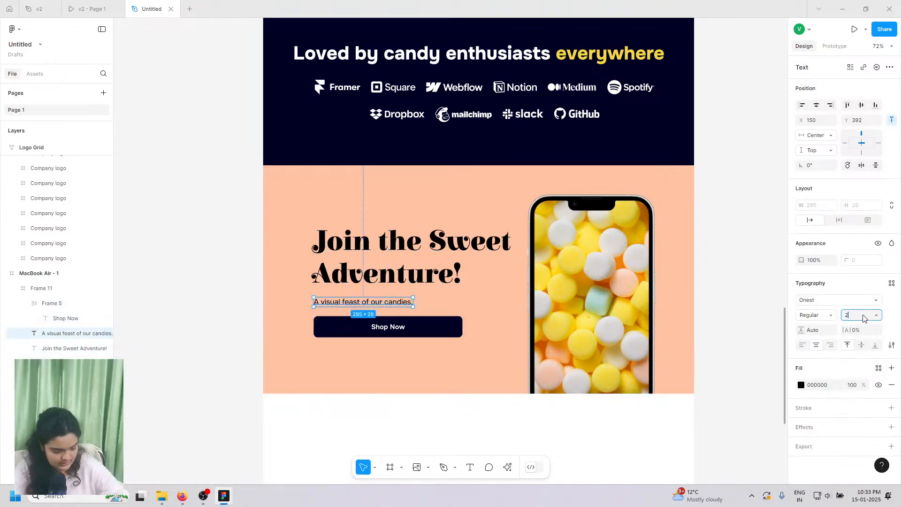
type("26")
key("Return")
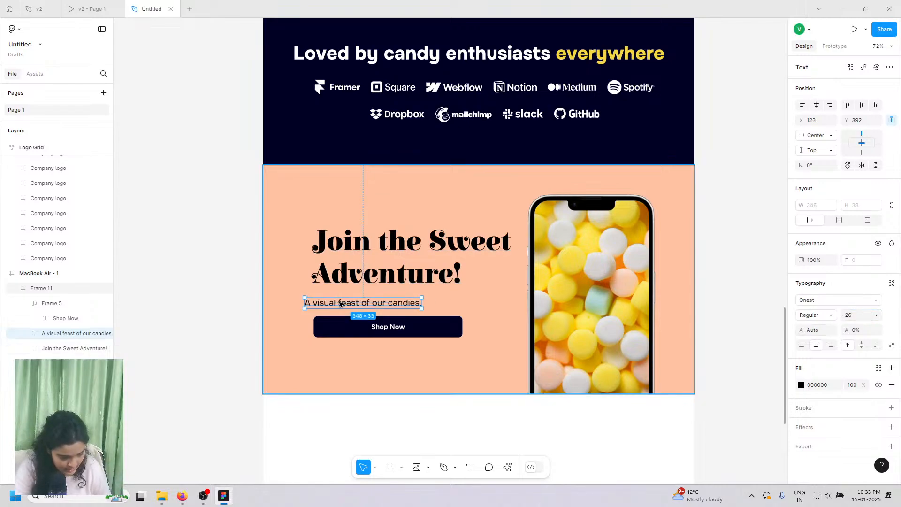
left_click_drag(338, 303, 348, 299)
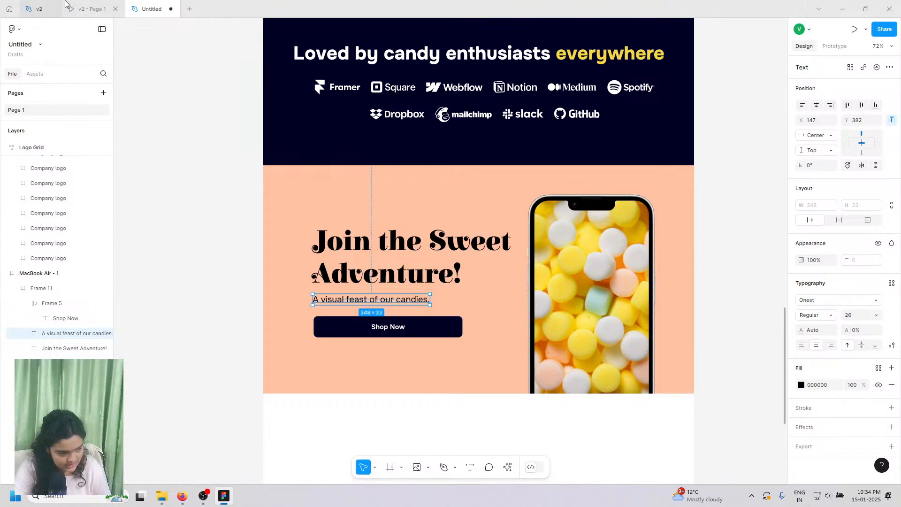
left_click(91, 8)
- In the v2 design, copy the full 'Indulge in Sweetness' heading text
left_click(41, 8)
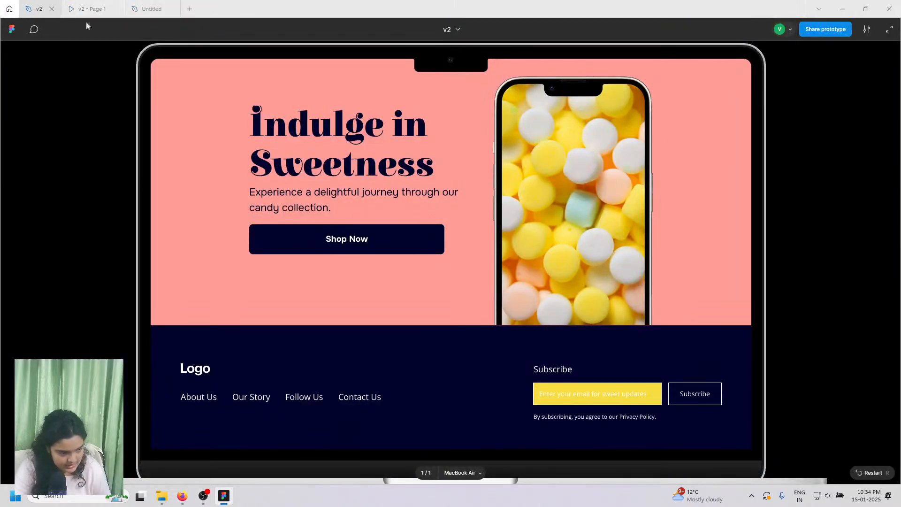
scroll(288, 291, "down", 3)
scroll(272, 342, "down", 5)
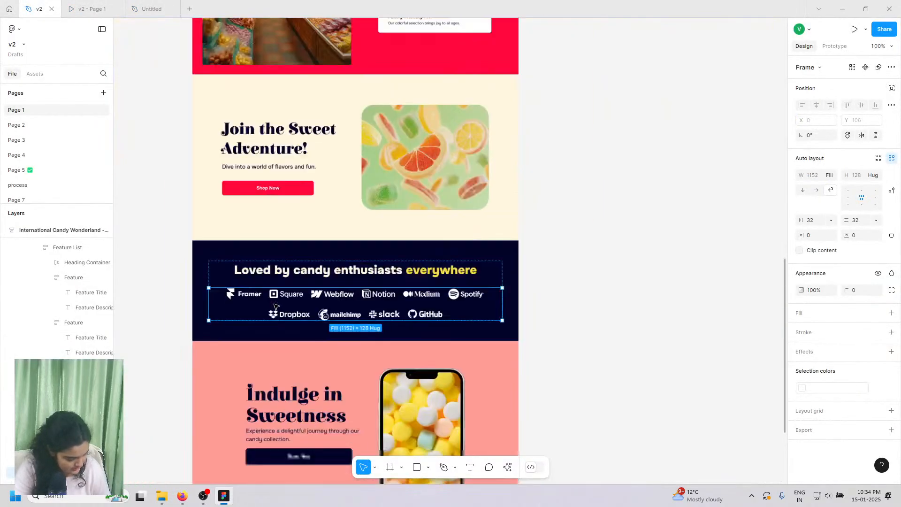
scroll(271, 343, "down", 2)
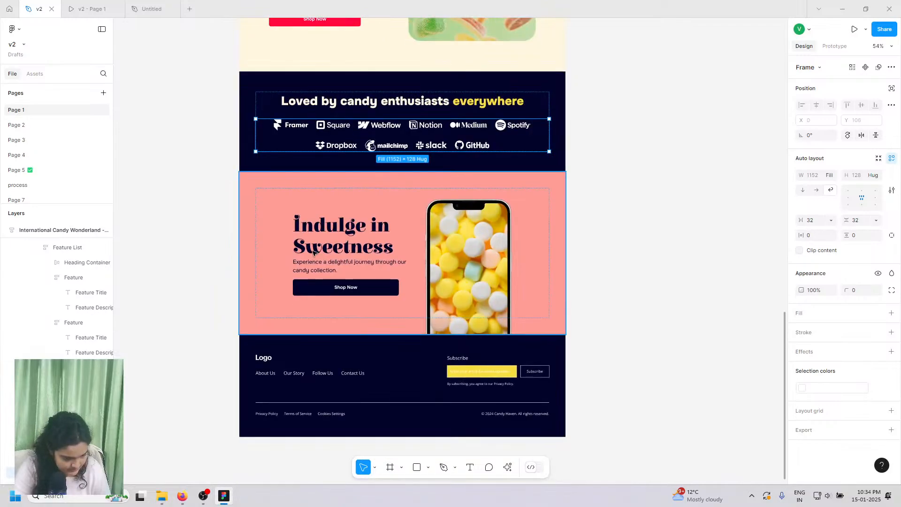
left_click(314, 251)
double_click(312, 250)
double_click(312, 250)
right_click(310, 253)
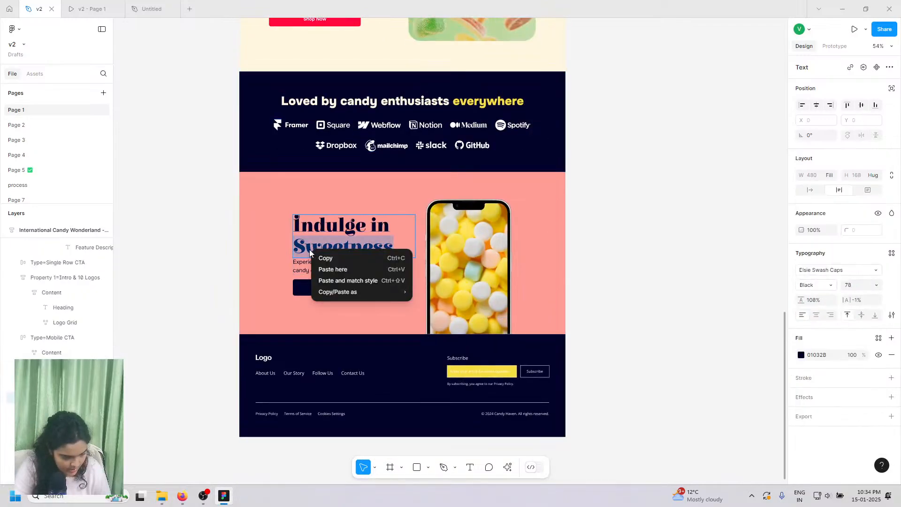
triple_click(308, 251)
right_click(306, 248)
left_click(325, 257)
- In Untitled, replace the 'Join the Sweet Adventure!' heading with 'Indulge in Sweetness' and nudge it down
left_click(162, 4)
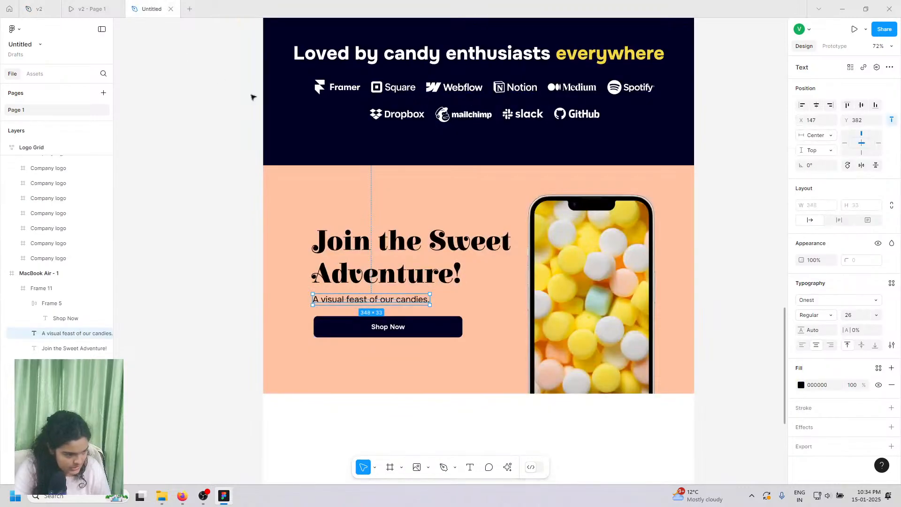
left_click(342, 249)
triple_click(342, 248)
right_click(341, 247)
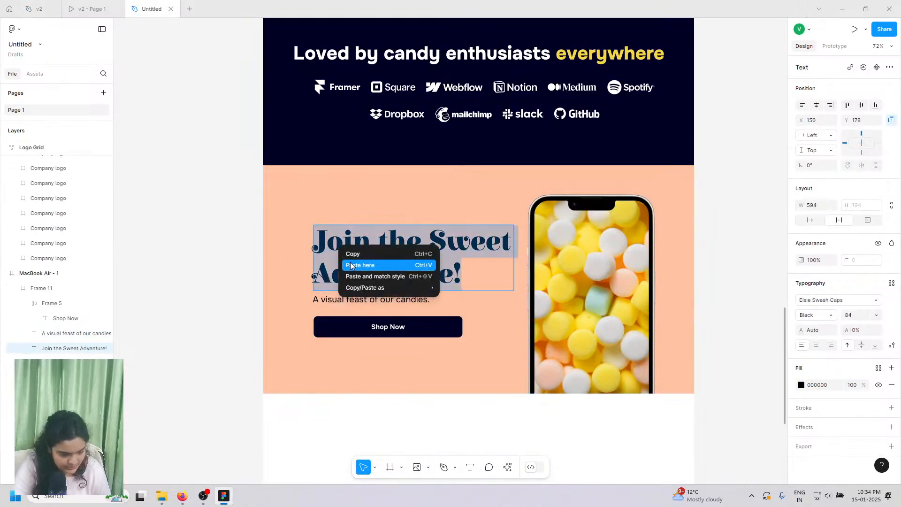
left_click(353, 269)
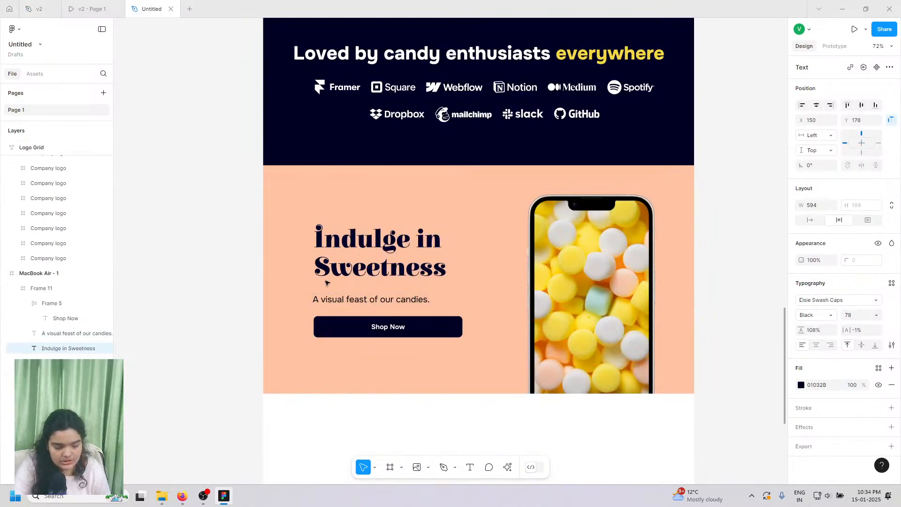
key("Down")
key("Down")
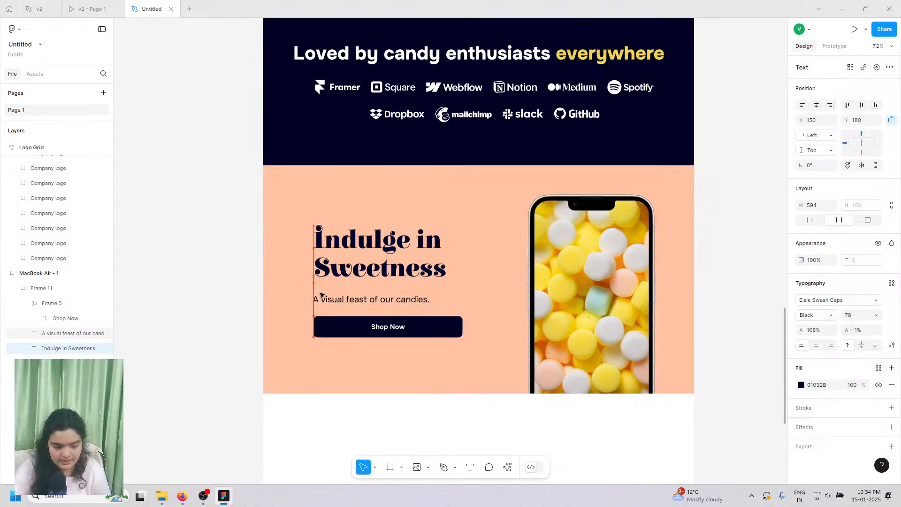
key("Down")
key("Down")
key("Down")
key("Down")
key("Down")
key("Down")
key("Down")
key("Down")
key("Down")
key("Down")
key("Down")
key("Down")
key("Down")
key("Down")
key("Down")
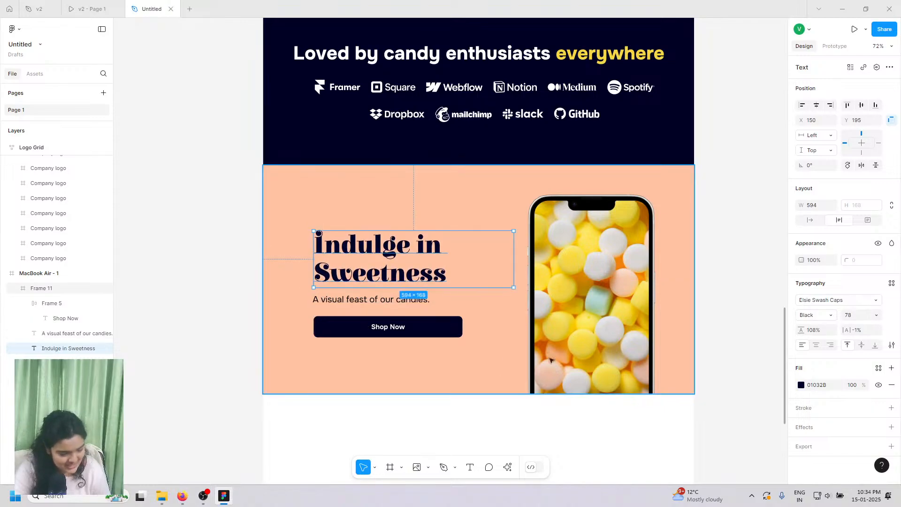
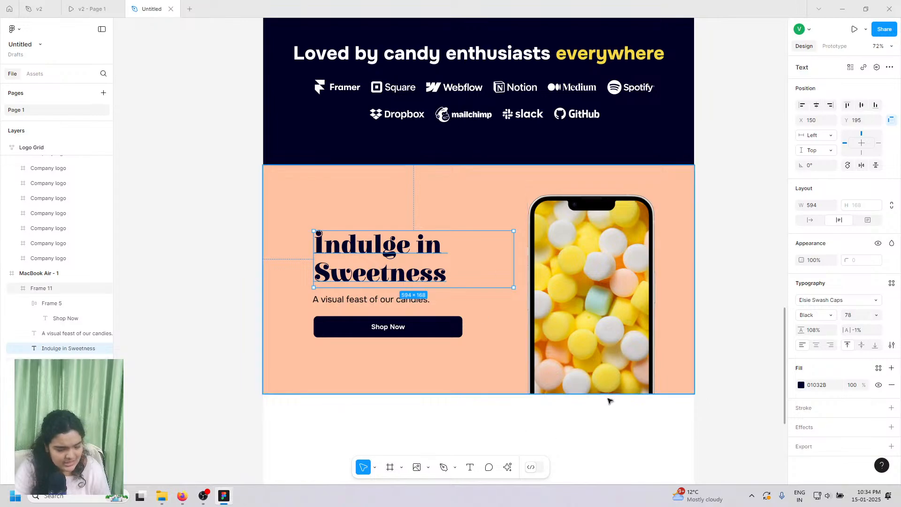
- Copy the 'Experience a delightful journey through our candy collection.' paragraph from the v2 design
left_click(91, 8)
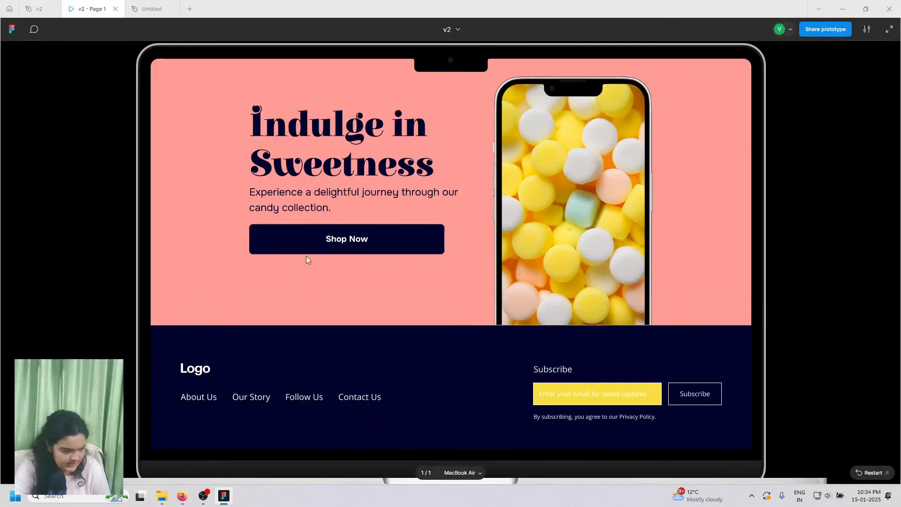
left_click(39, 9)
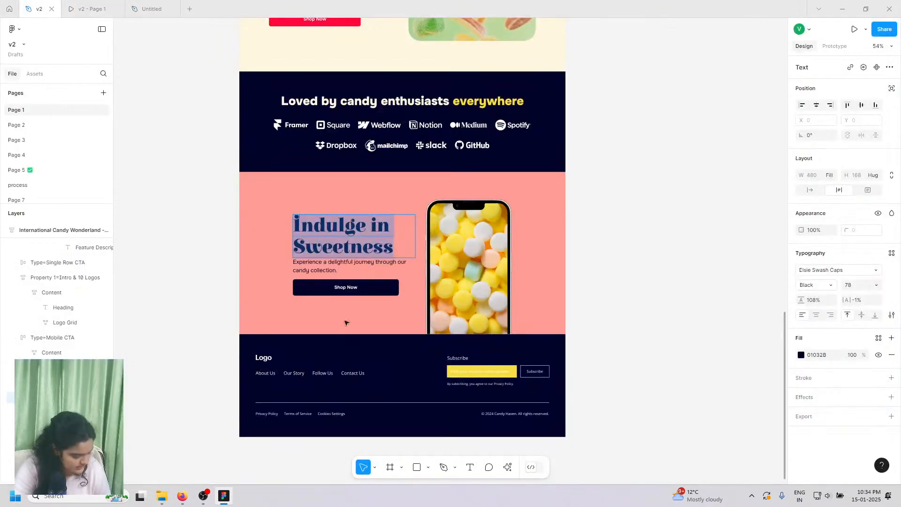
double_click(309, 263)
key("ctrl+c")
right_click(310, 265)
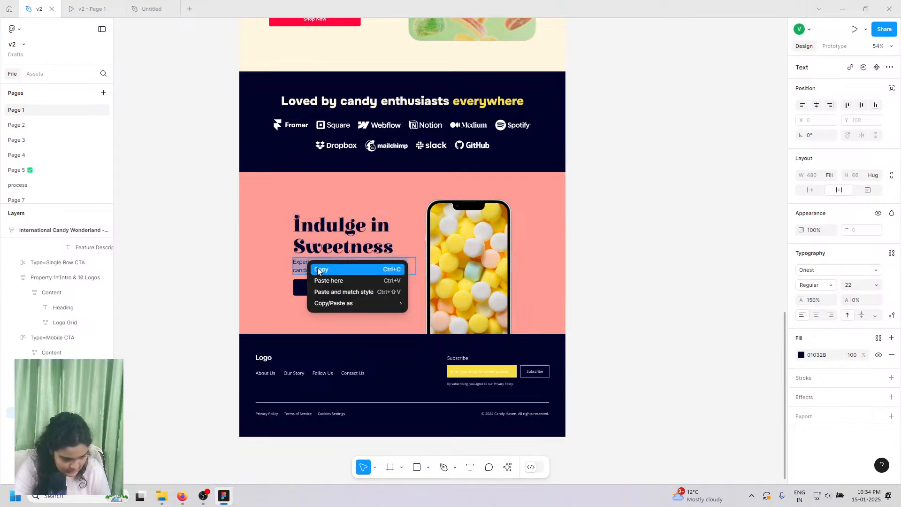
left_click(319, 268)
- Paste that sentence over the Untitled hero paragraph and place it under the heading
left_click(132, 5)
left_click(345, 300)
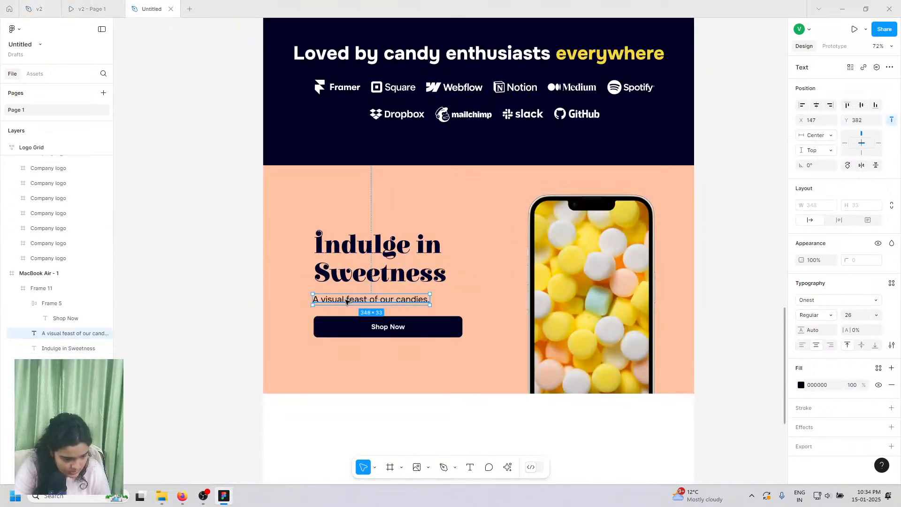
double_click(345, 299)
right_click(346, 299)
left_click(373, 329)
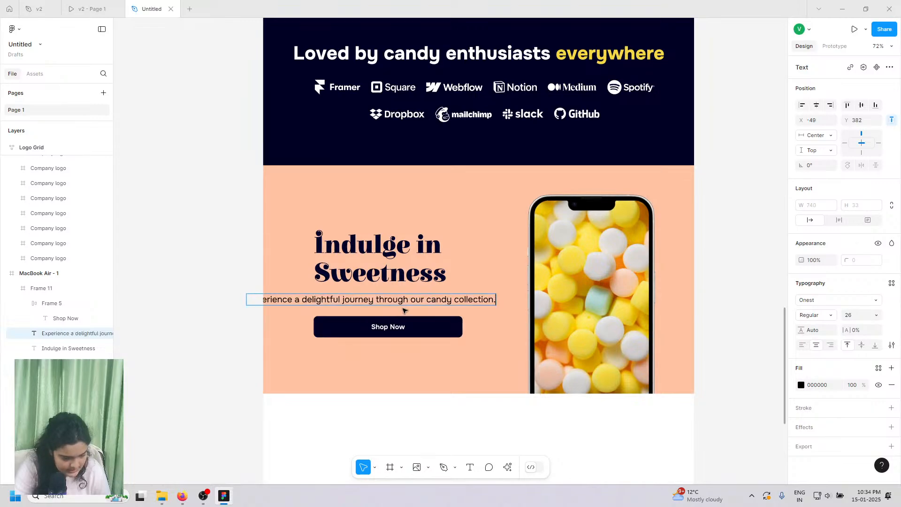
key("Escape")
left_click_drag(298, 302, 346, 291)
left_click(357, 273)
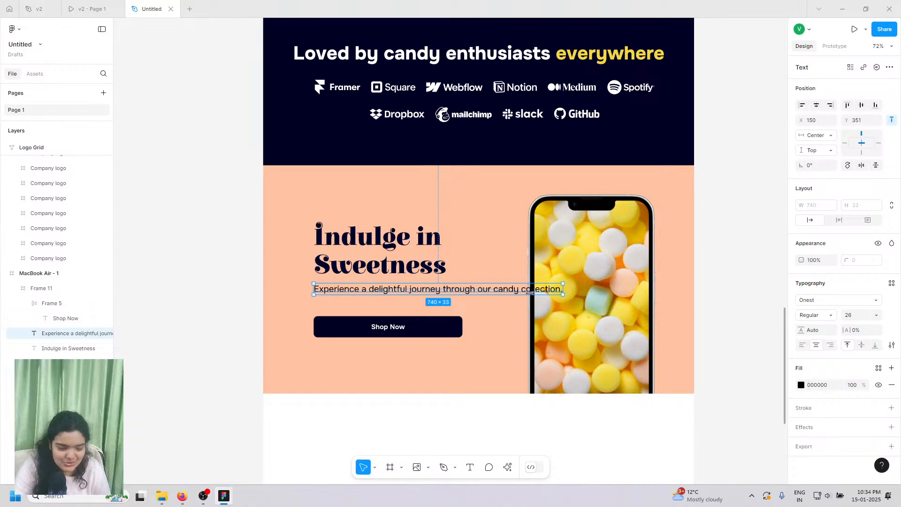
- Narrow the paragraph to 442 wide, left-align it, and align it under the heading
left_click_drag(530, 292, 463, 303)
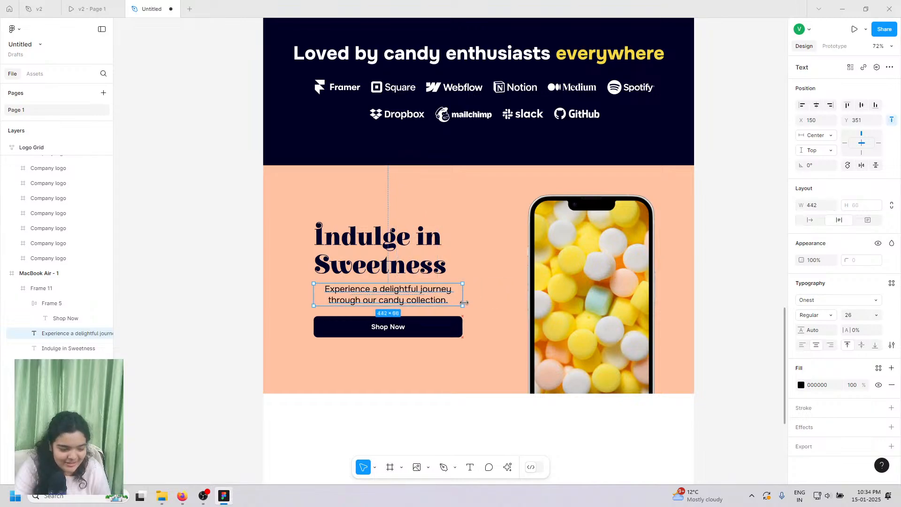
left_click(803, 346)
left_click_drag(419, 299, 420, 300)
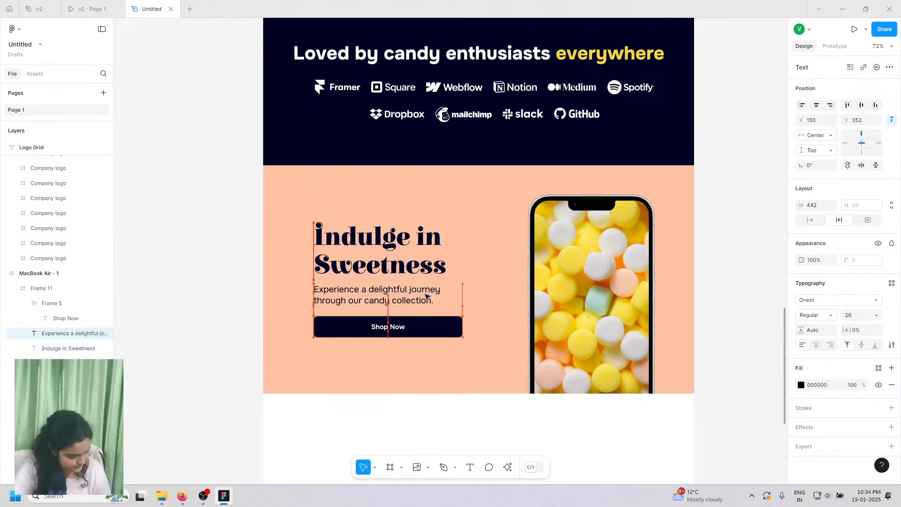
left_click(352, 269)
left_click_drag(353, 268, 352, 269)
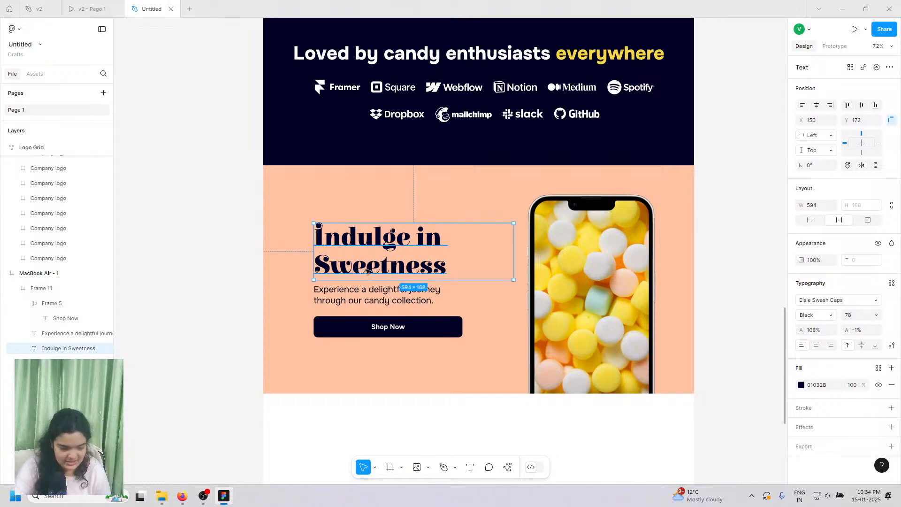
- Group the Indulge in Sweetness heading, paragraph and Shop Now button, adjusting paragraph line spacing
left_click(343, 302)
key("Down")
key("Up")
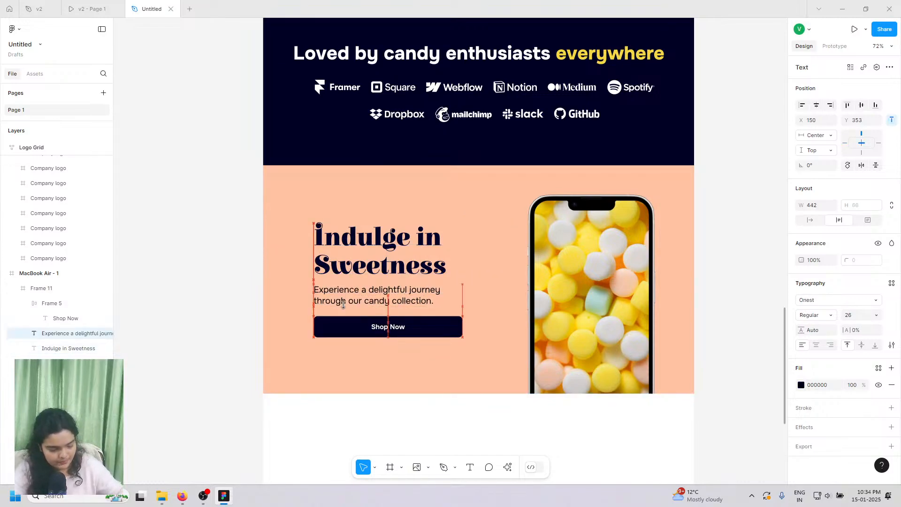
left_click(363, 330, "shift")
left_click(369, 265, "shift")
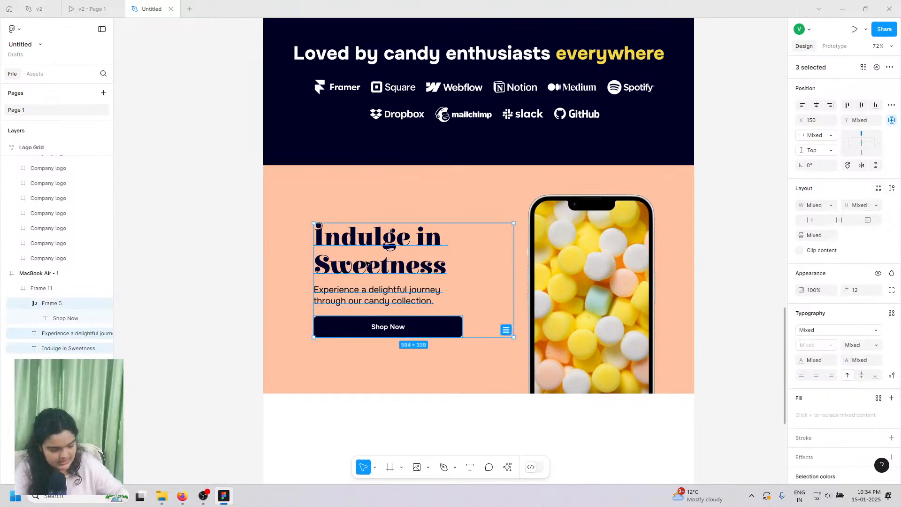
key("ctrl+g")
left_click_drag(367, 264, 368, 272)
double_click(361, 306)
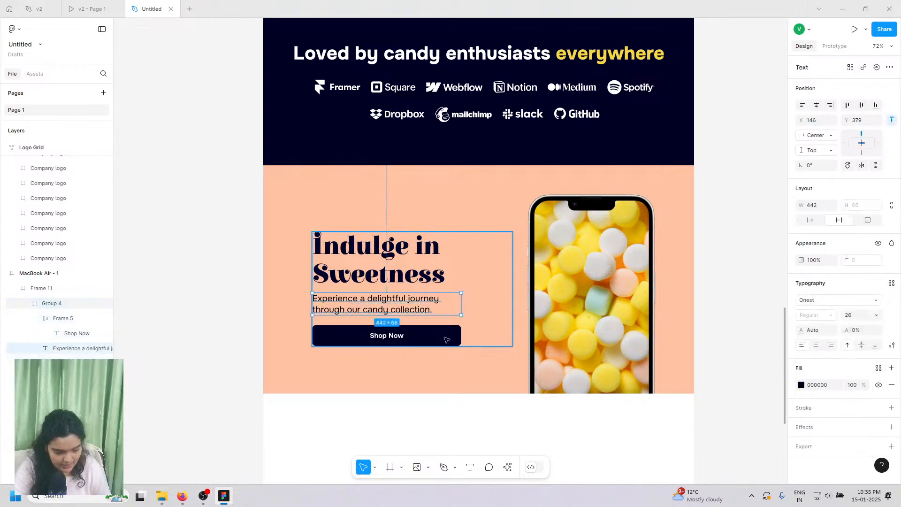
left_click_drag(802, 330, 806, 330)
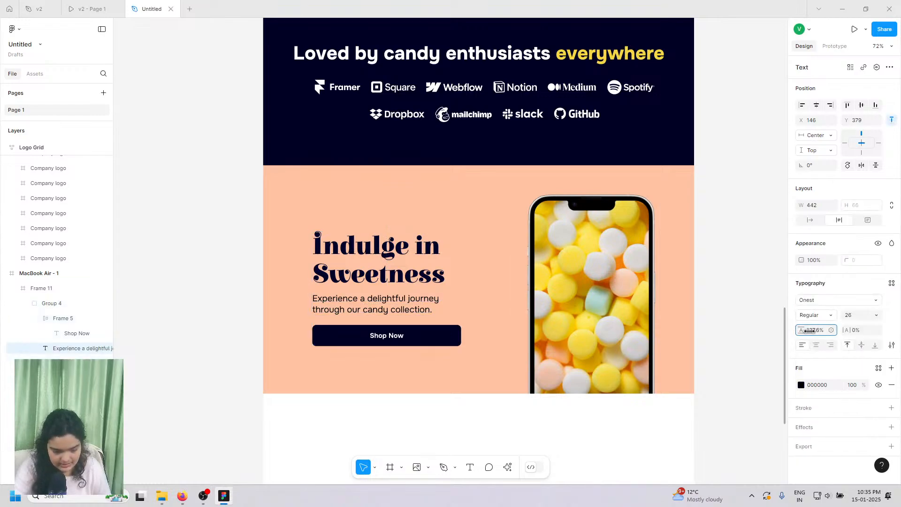
- Shorten the peach hero section to 1280×624 and shift the text group and phone image up
left_click(267, 298)
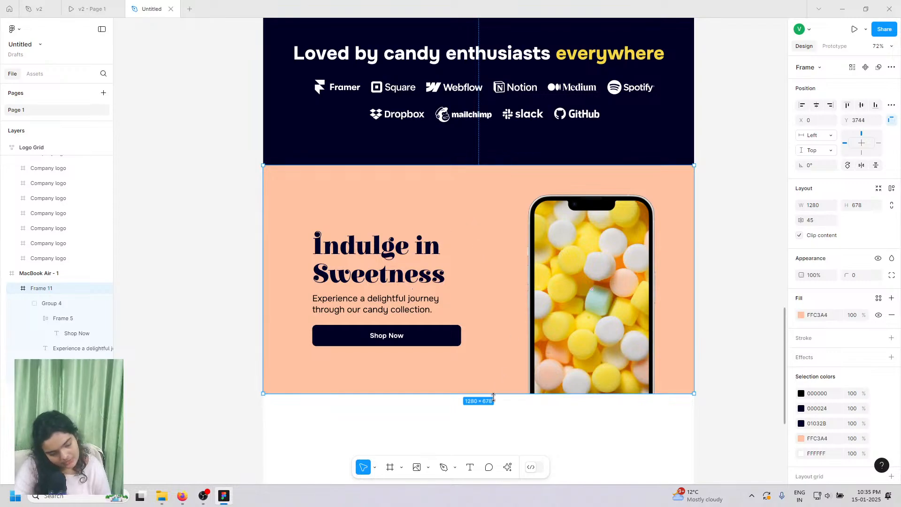
left_click_drag(492, 393, 492, 375)
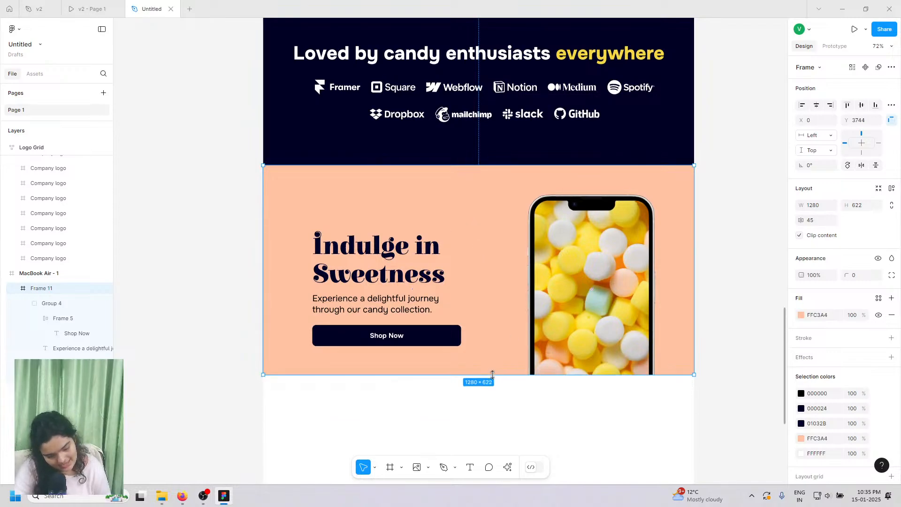
left_click(383, 253)
left_click_drag(360, 291, 358, 281)
left_click(559, 261)
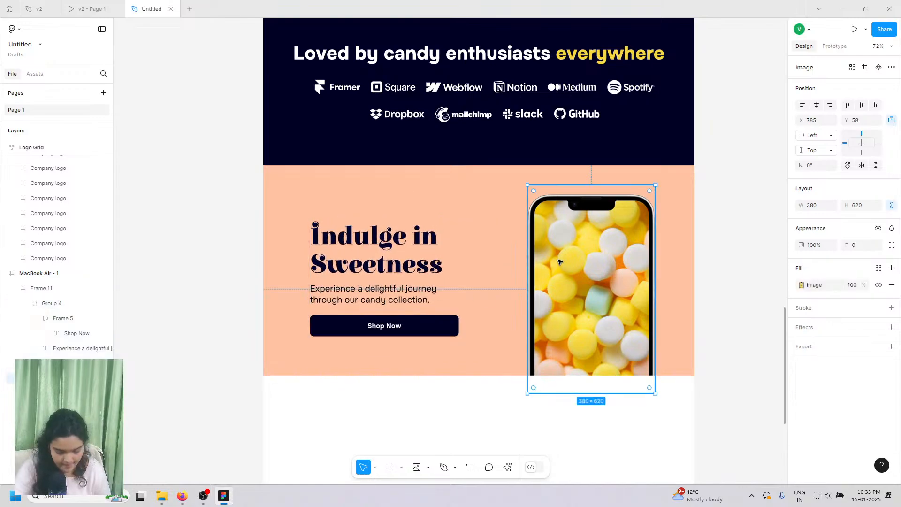
left_click_drag(559, 260, 559, 258)
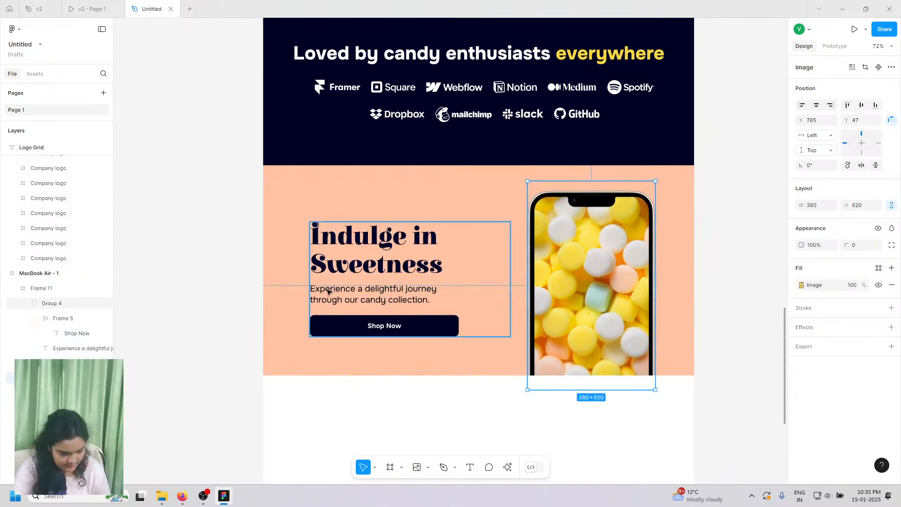
- Nudge the text group to Y 160 beside the phone image
left_click(348, 287)
left_click_drag(348, 288, 352, 287)
scroll(350, 350, "down", 5)
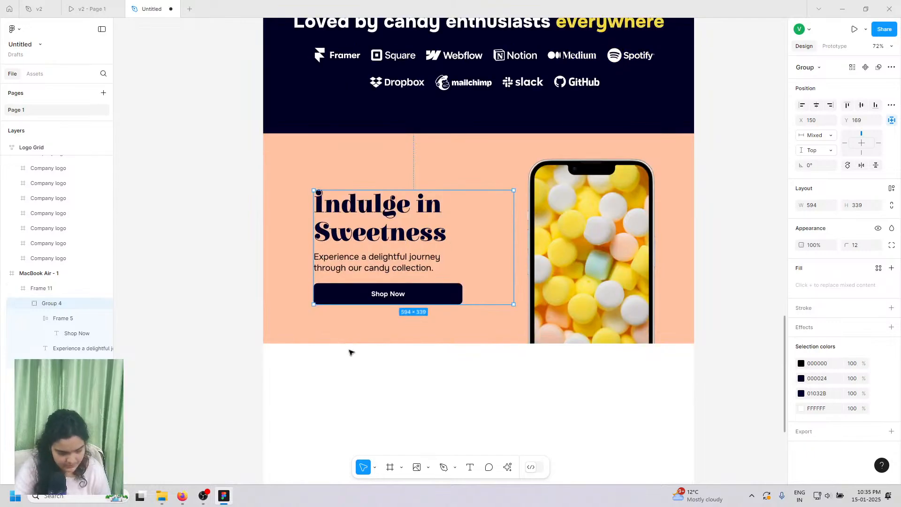
scroll(323, 281, "down", 1)
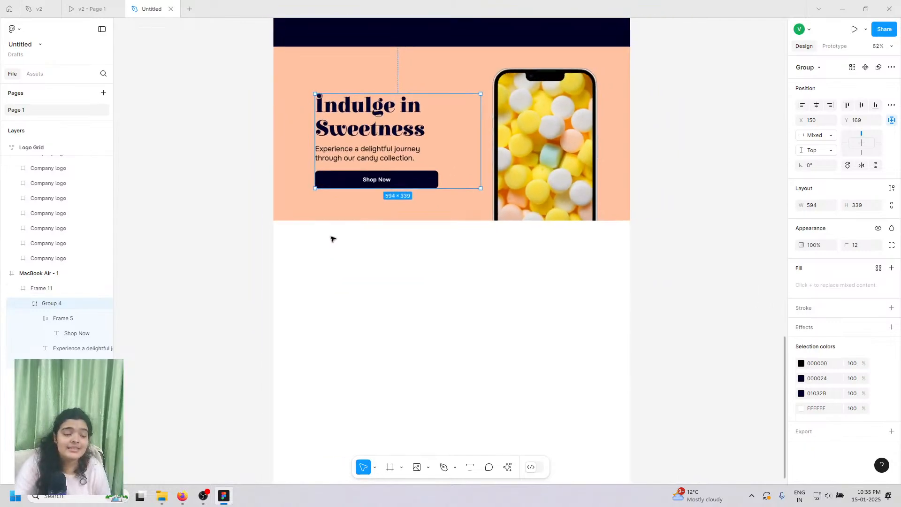
key("Up")
key("Up")
key("Up")
key("Up")
key("Up")
key("Up")
key("Up")
key("Up")
key("Up")
key("Up")
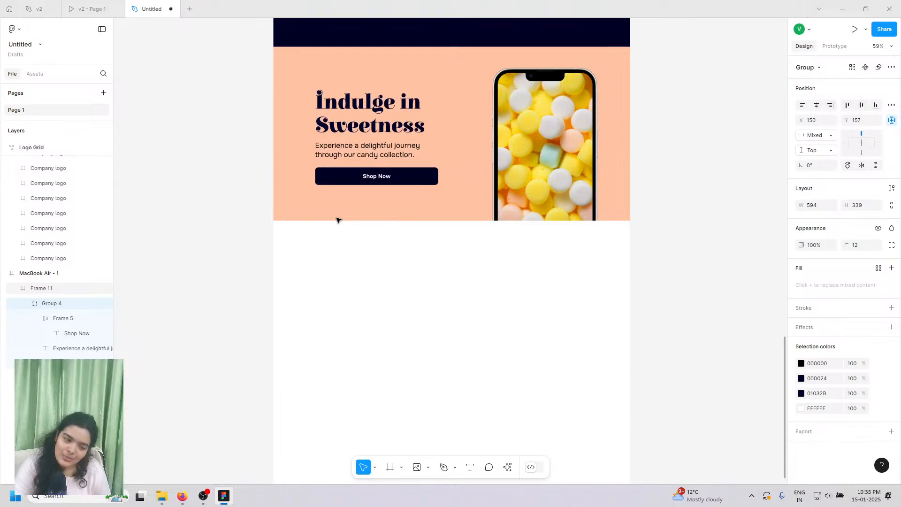
key("Down")
scroll(339, 220, "down", 1)
scroll(339, 221, "down", 1)
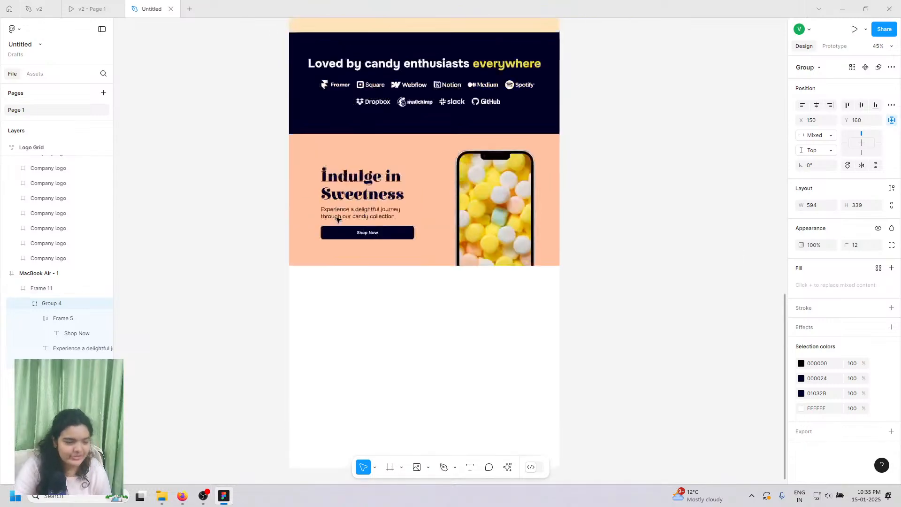
scroll(338, 217, "up", 7)
scroll(338, 215, "up", 10)
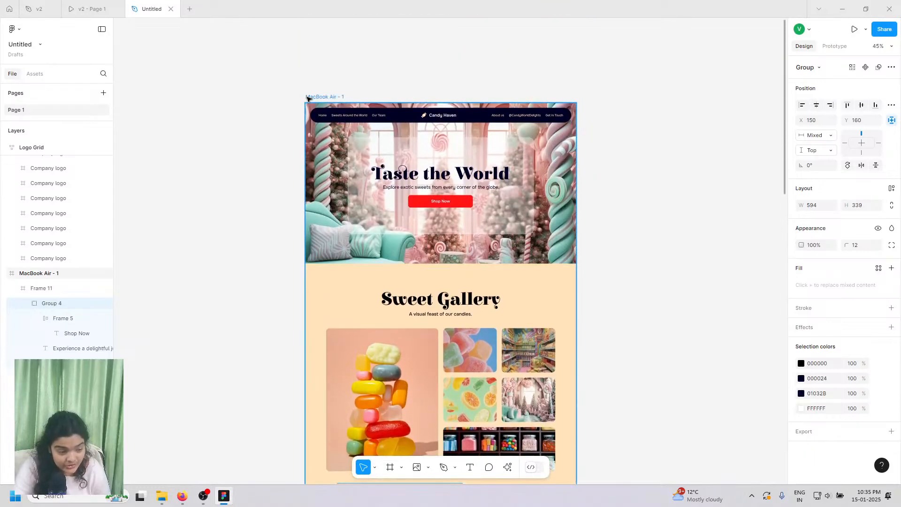
- Shorten the MacBook Air - 1 page frame to 4874 high
left_click(310, 99)
scroll(308, 225, "down", 10)
scroll(307, 229, "down", 5)
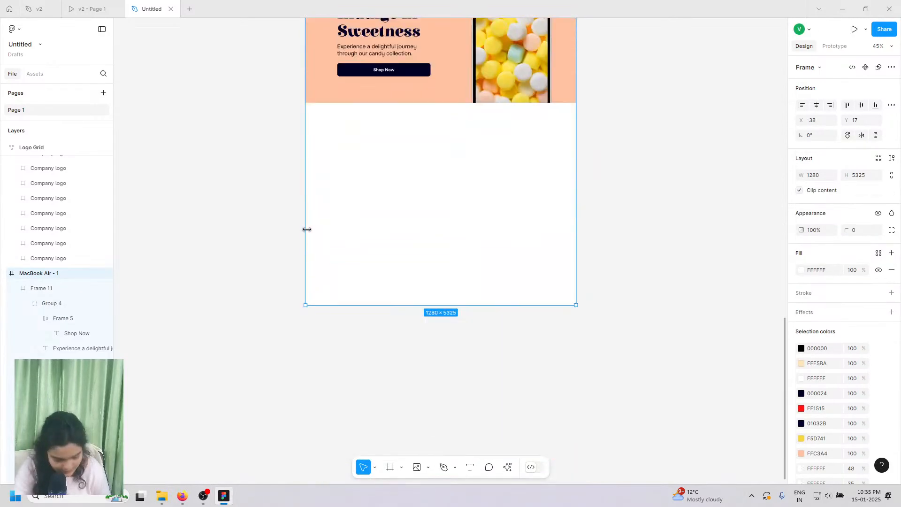
scroll(307, 230, "down", 4)
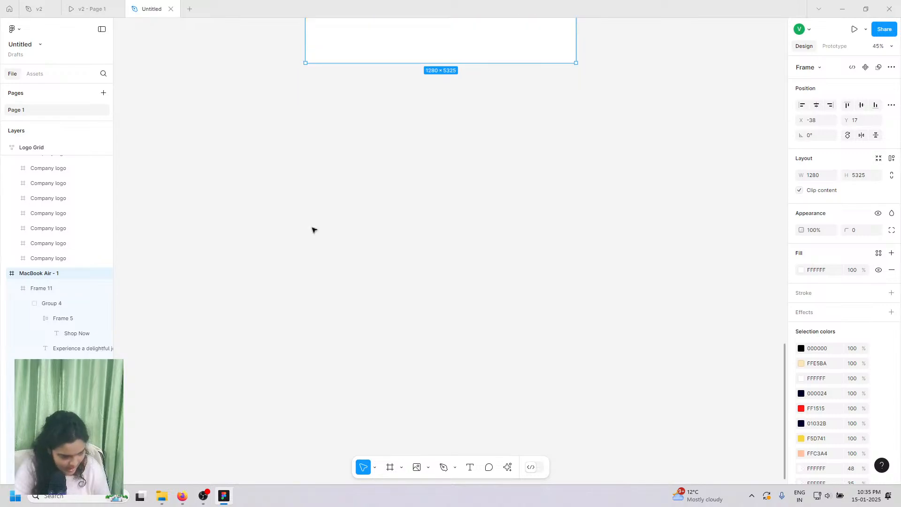
scroll(348, 171, "up", 2)
left_click_drag(351, 157, 354, 86)
scroll(358, 143, "up", 3)
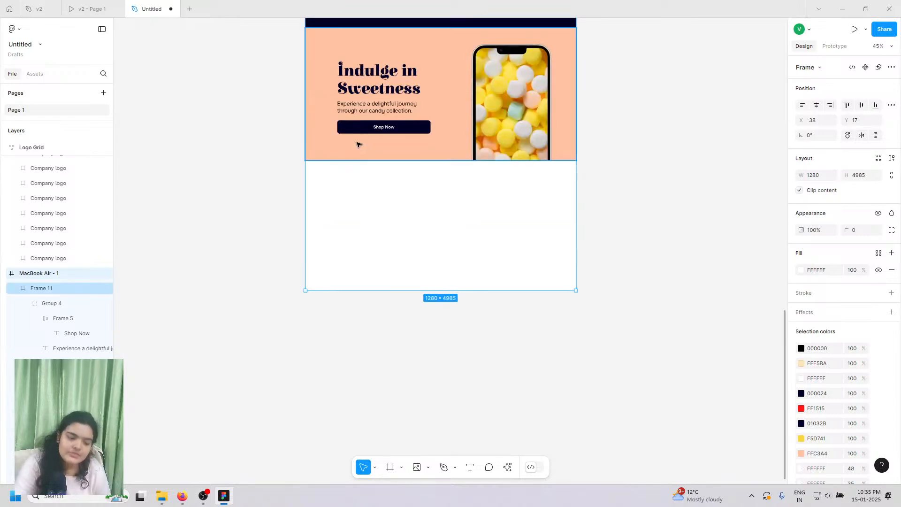
left_click(348, 292)
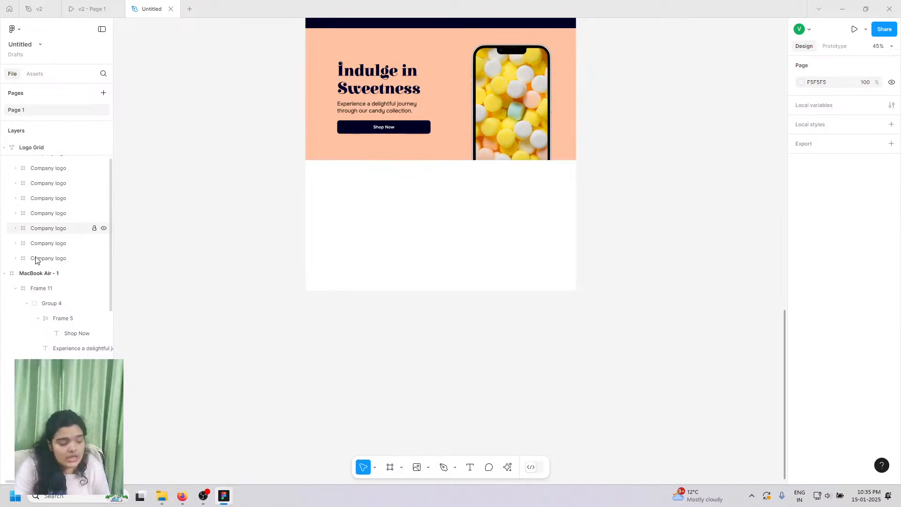
left_click(37, 273)
left_click_drag(422, 291, 423, 266)
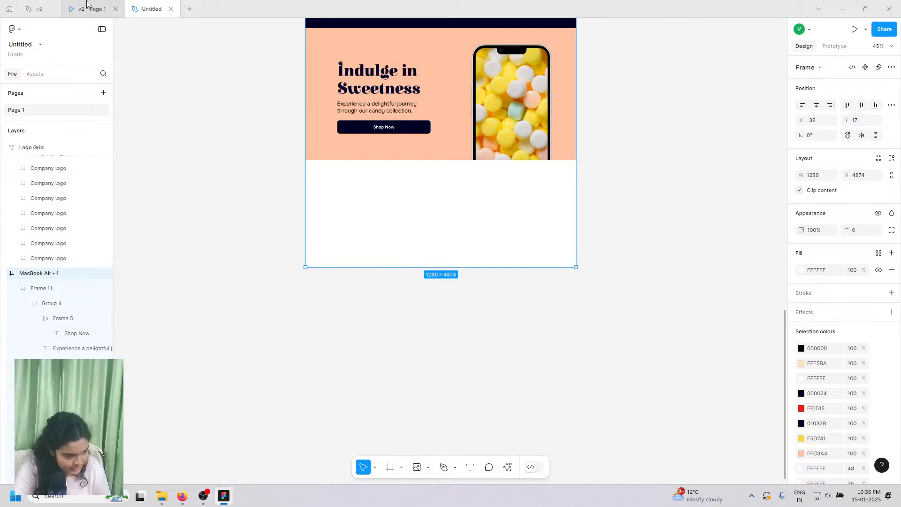
- Draw a new footer frame directly below the Indulge in Sweetness section, referencing the v2 footer
left_click(92, 9)
scroll(320, 282, "down", 2)
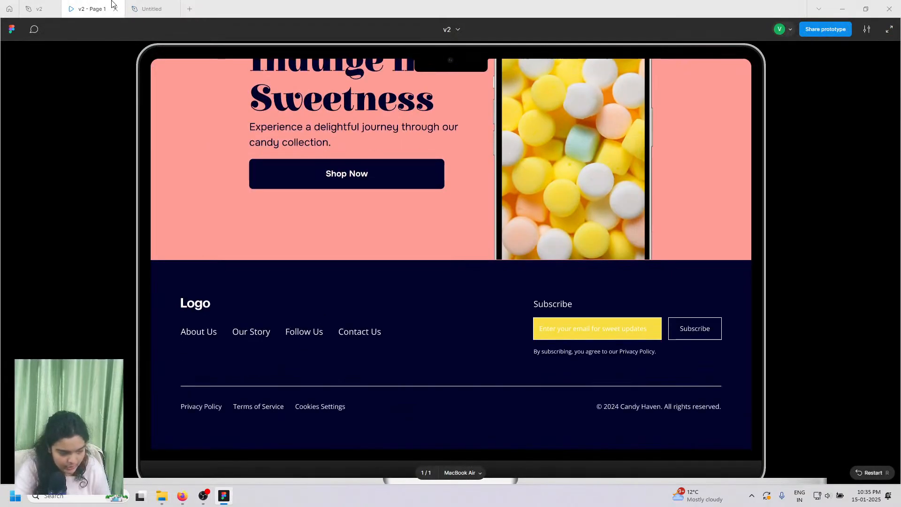
left_click(144, 9)
left_click(389, 468)
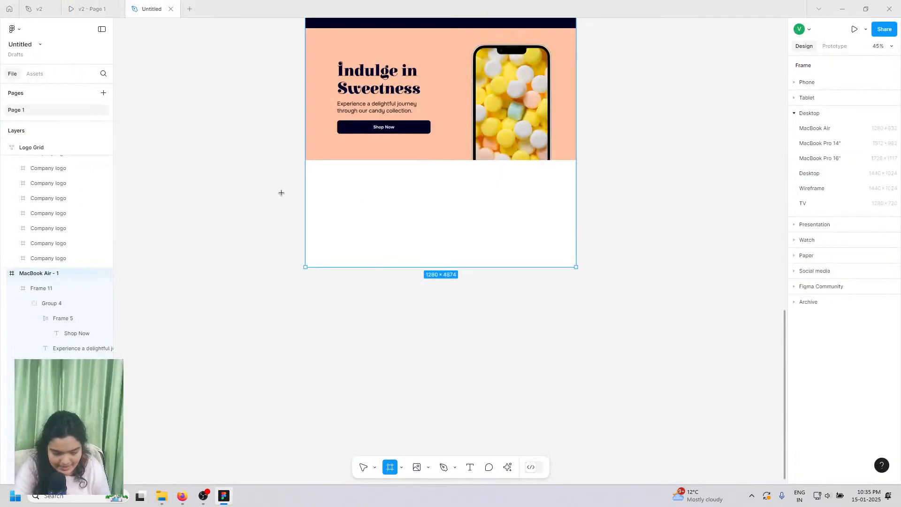
left_click_drag(303, 159, 575, 266)
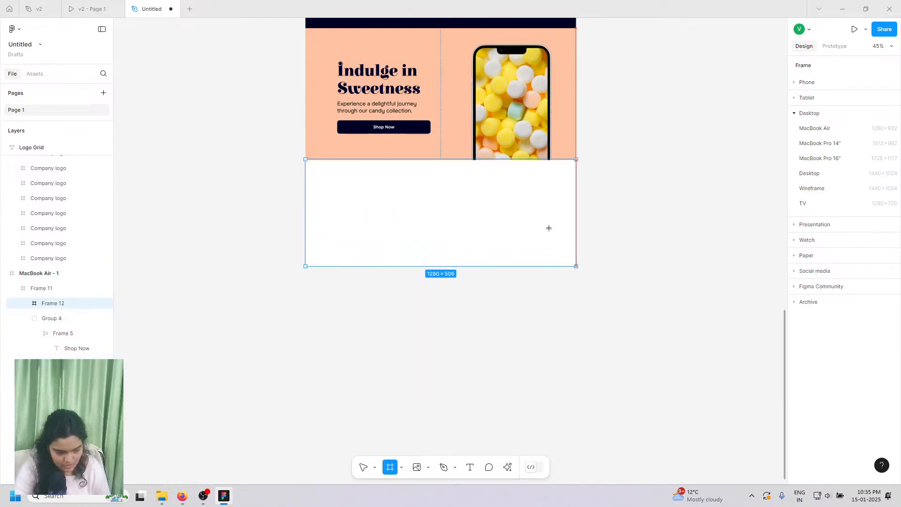
left_click_drag(447, 163, 448, 160)
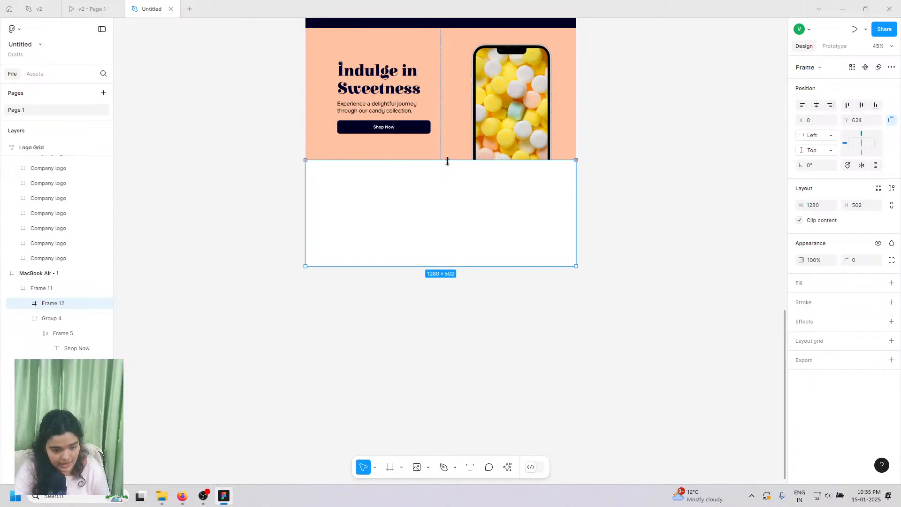
- Fill Frame 12 with navy 000024 and move it out of Frame 11
left_click(892, 283)
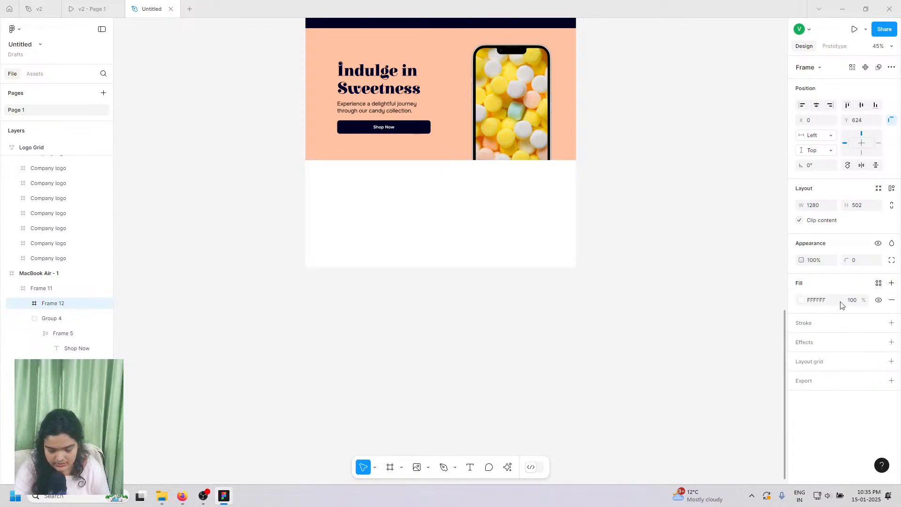
left_click(802, 300)
left_click(698, 437)
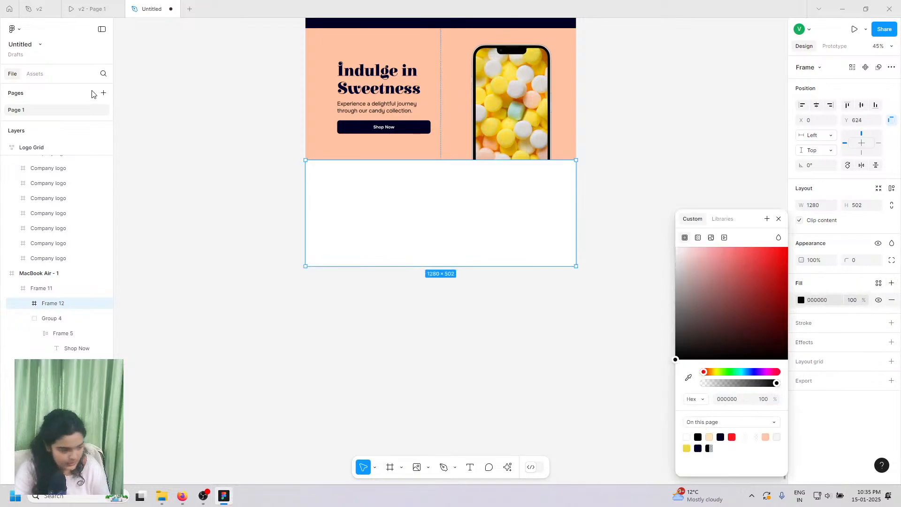
left_click_drag(47, 281, 47, 281)
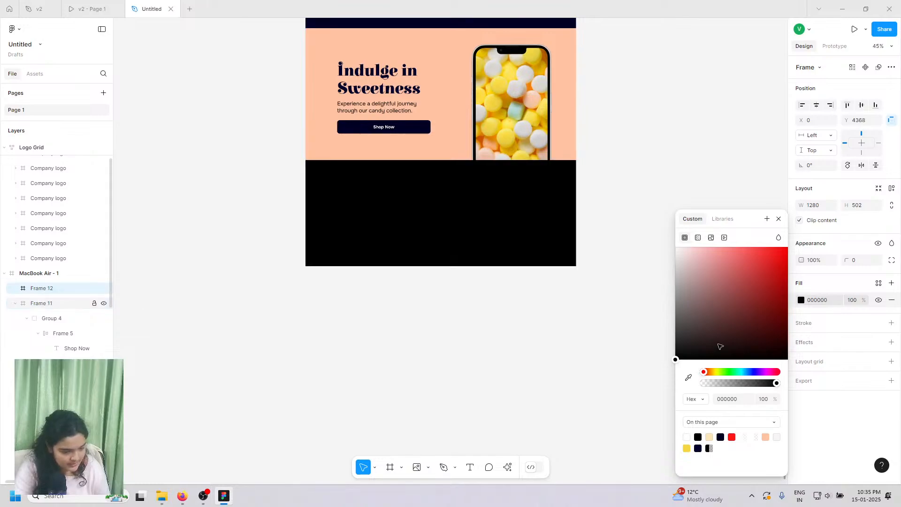
left_click(721, 437)
scroll(478, 216, "up", 3)
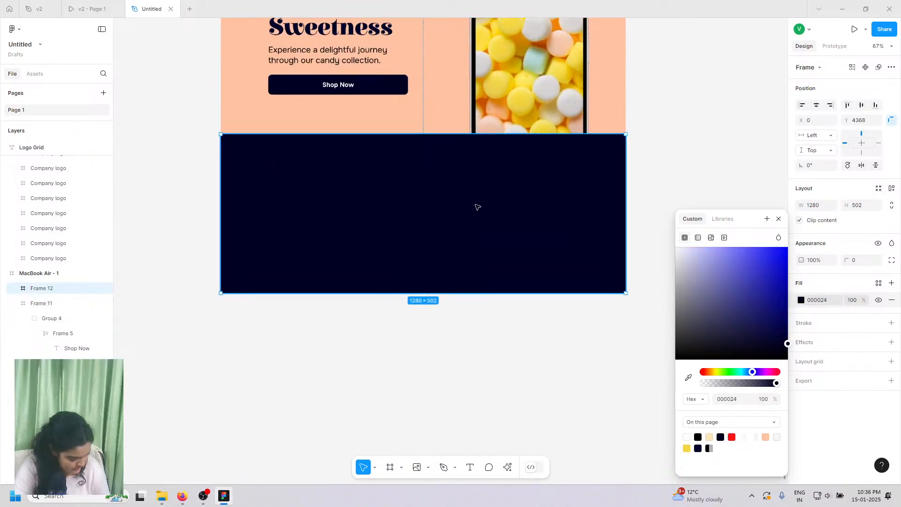
scroll(467, 195, "up", 2)
scroll(467, 187, "up", 5)
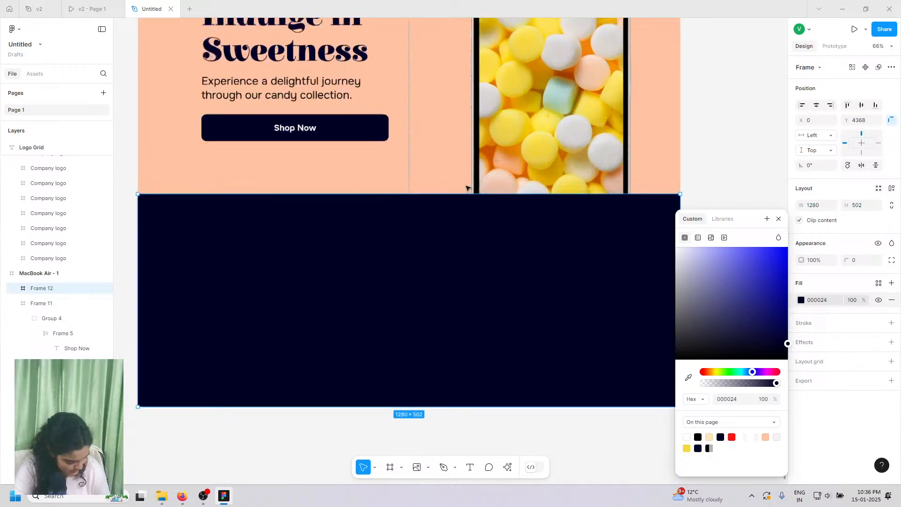
- Resize the footer frame to 1280×502 after comparing with the reference footer
left_click(107, 4)
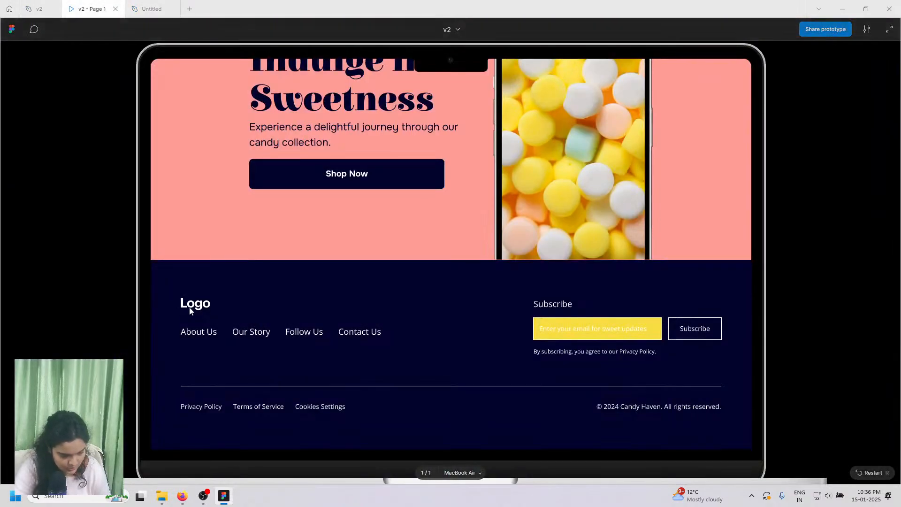
left_click(152, 8)
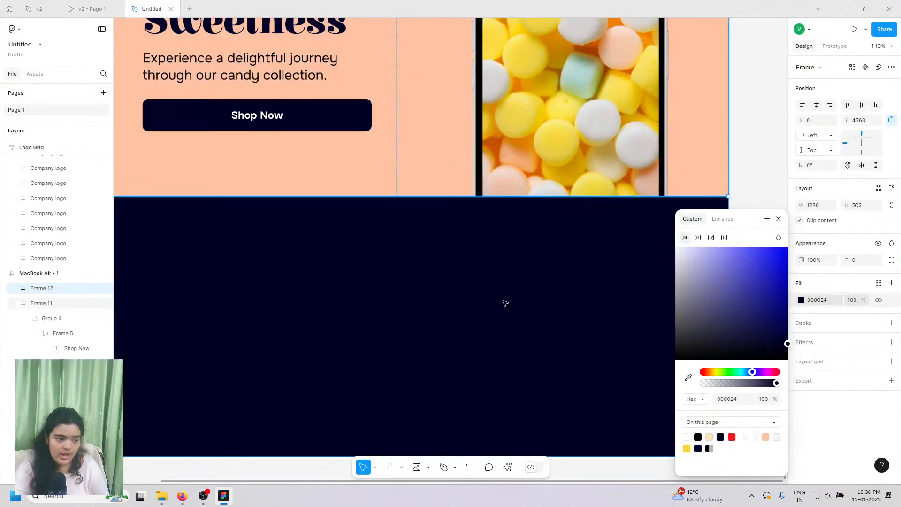
scroll(507, 315, "down", 5)
scroll(506, 315, "up", 3)
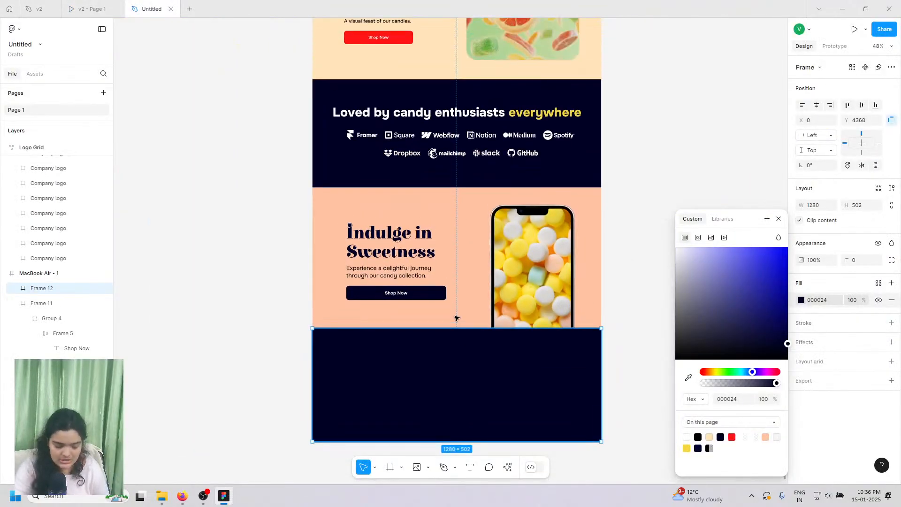
left_click_drag(457, 328, 457, 331)
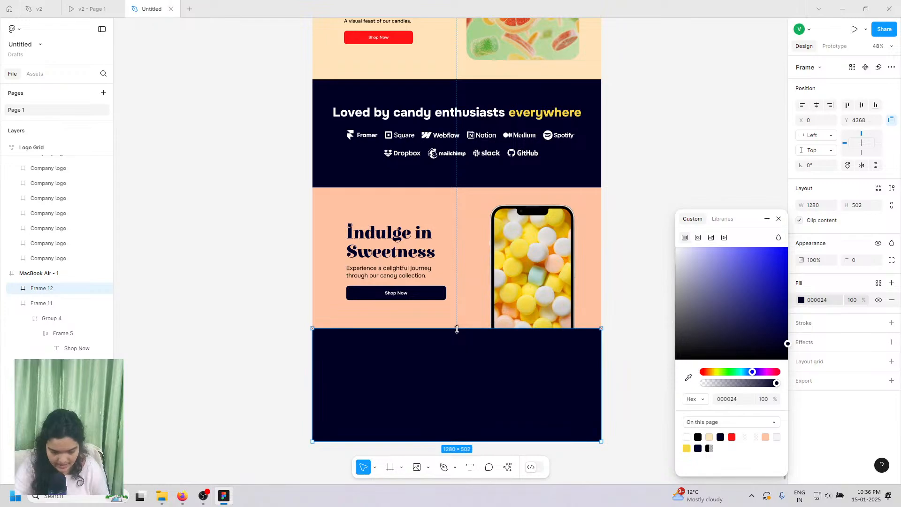
scroll(457, 329, "up", 15)
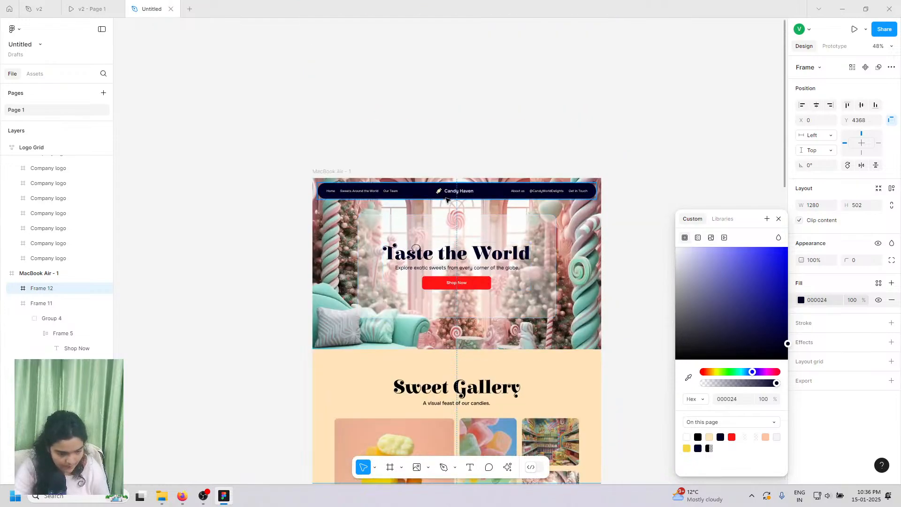
- Copy the Candy Haven logo from the navbar
double_click(446, 197)
right_click(442, 195)
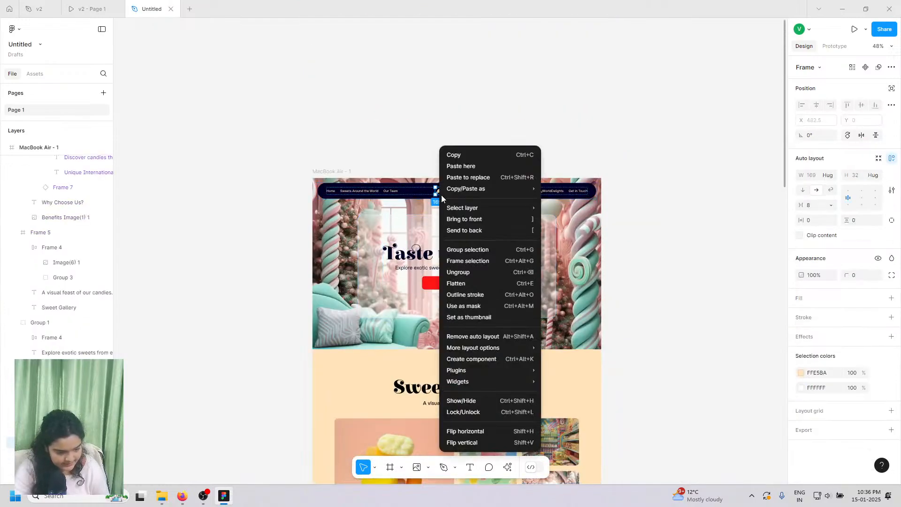
left_click(453, 156)
scroll(432, 272, "down", 1)
scroll(433, 271, "down", 15)
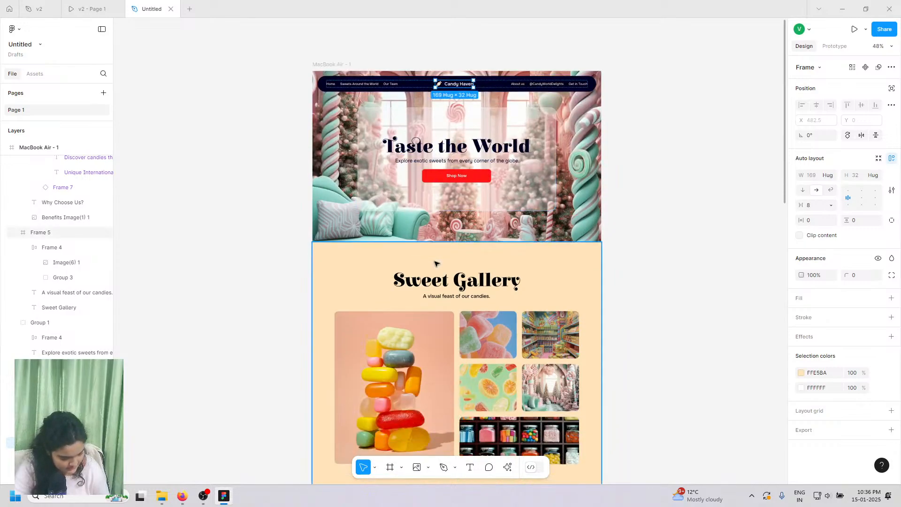
- Paste the Candy Haven logo into the navy footer near its top-left corner
scroll(439, 257, "down", 6)
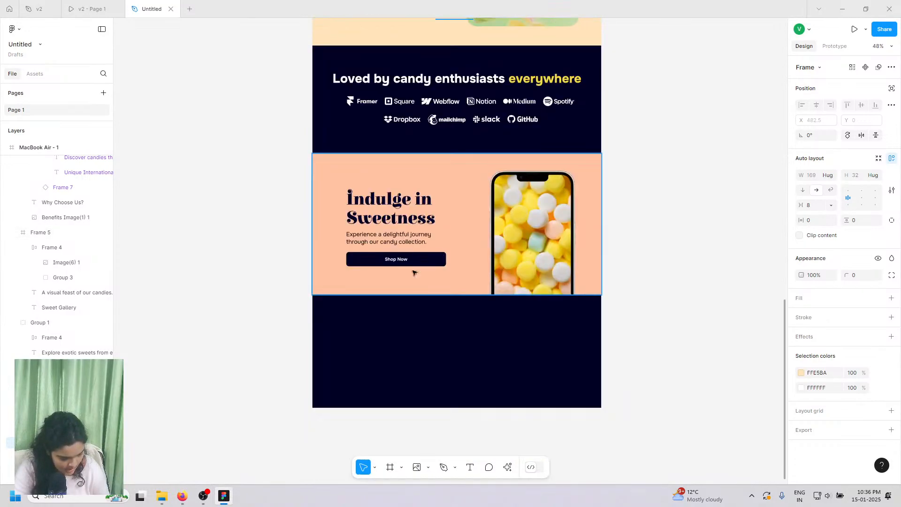
right_click(302, 324)
left_click(320, 330)
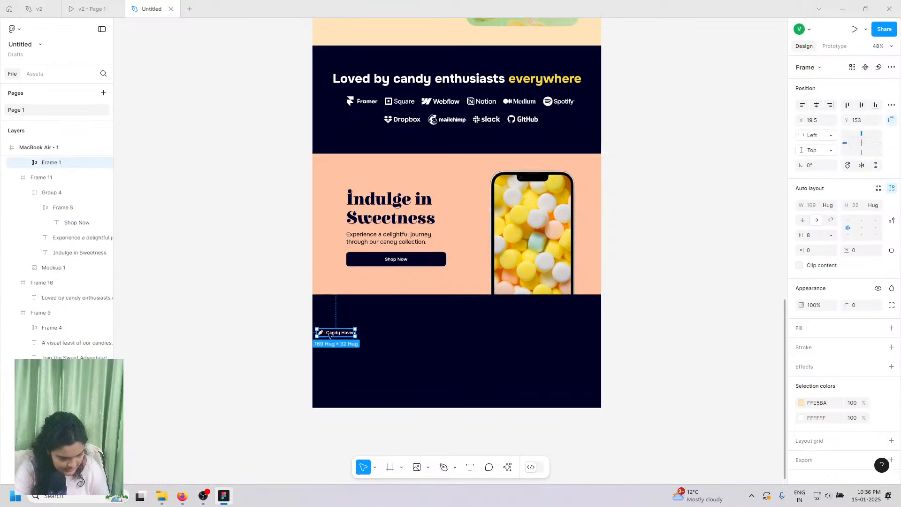
left_click_drag(320, 334, 352, 324)
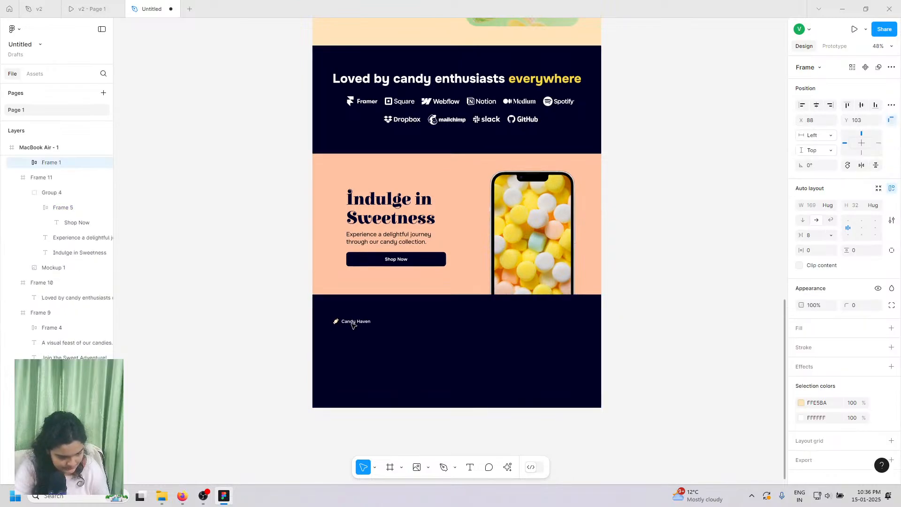
left_click(102, 8)
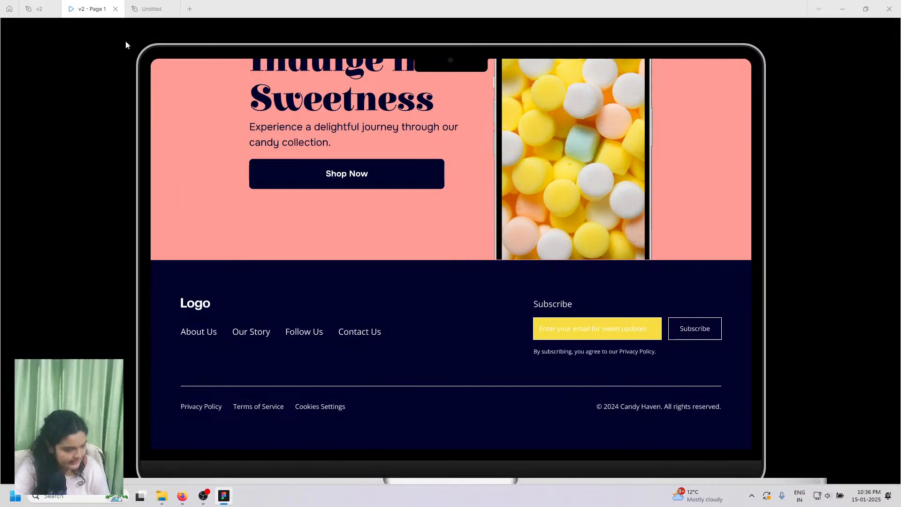
left_click(159, 6)
- Copy the navbar's left links group
scroll(357, 218, "up", 10)
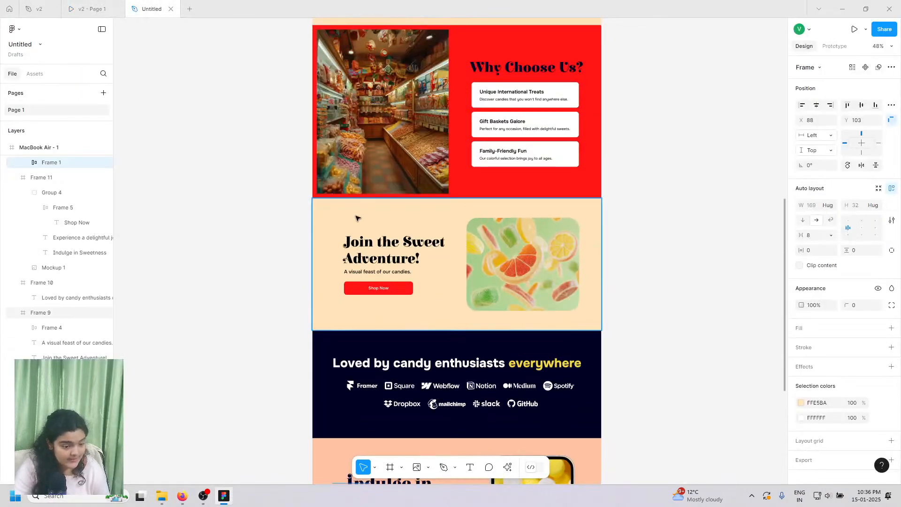
scroll(356, 219, "up", 9)
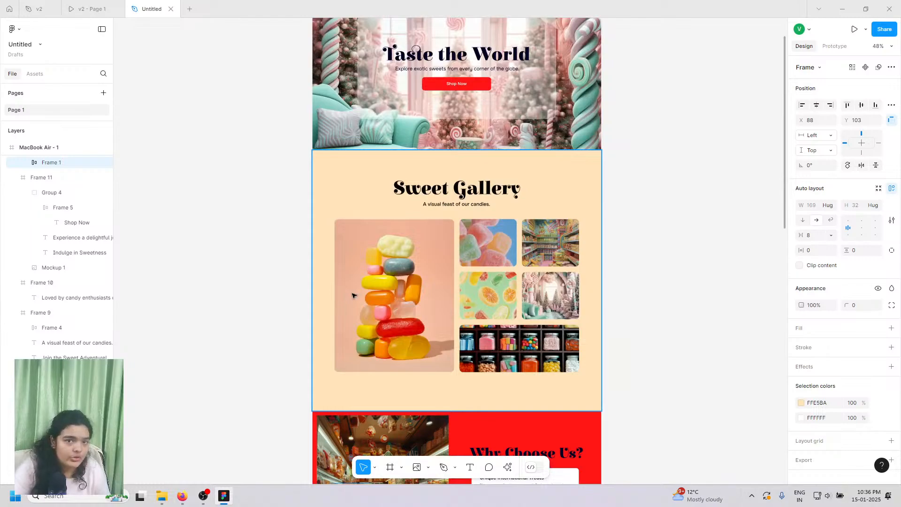
scroll(353, 294, "up", 4)
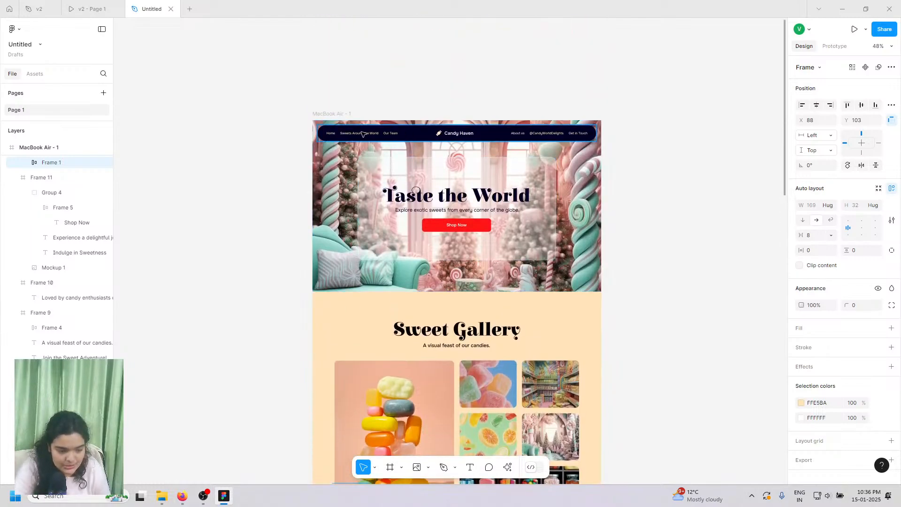
left_click(361, 135)
right_click(360, 135)
left_click(359, 135)
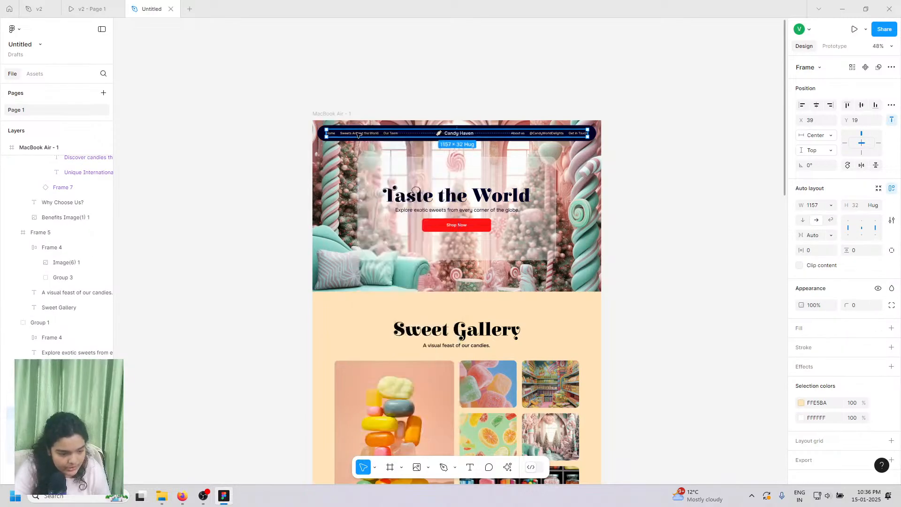
double_click(358, 134)
right_click(358, 135)
scroll(356, 187, "down", 12)
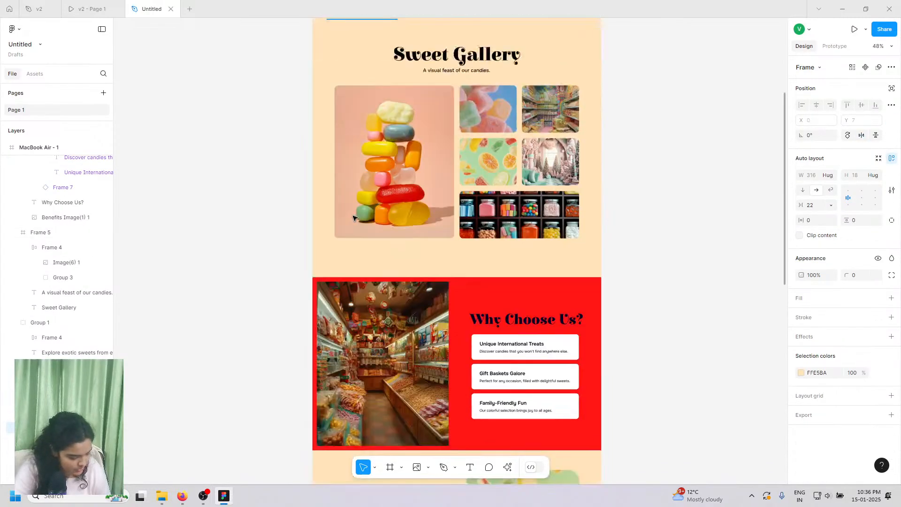
scroll(354, 218, "down", 9)
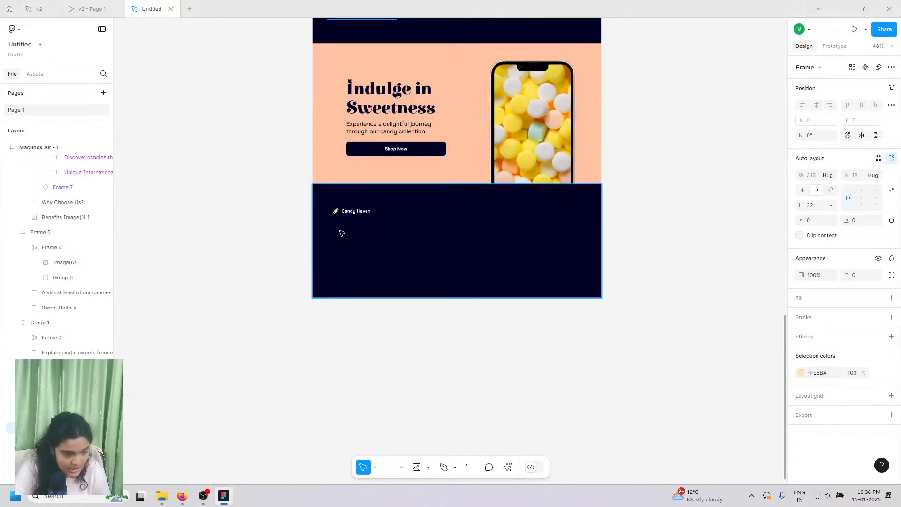
scroll(349, 228, "up", 5)
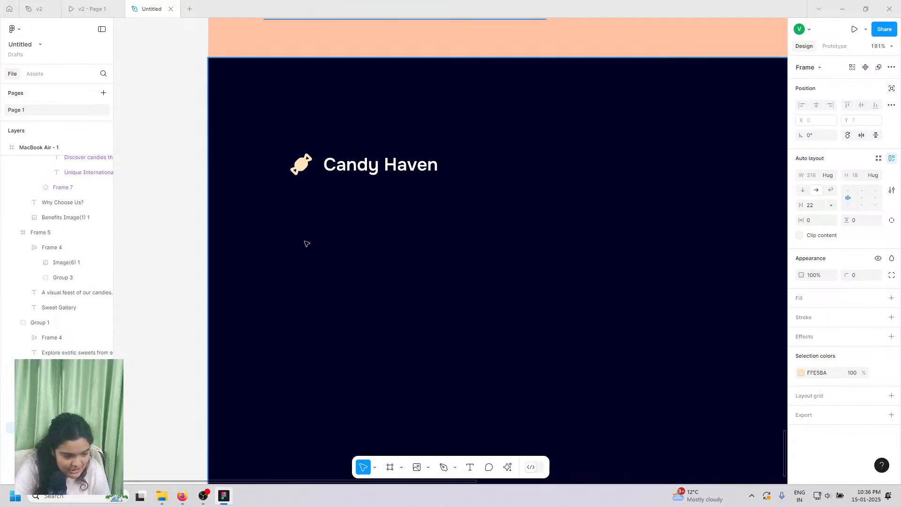
- Paste the Home, Sweets Around the World and Our Team links into the footer; set Candy Haven to size 32
right_click(312, 236)
left_click(333, 167)
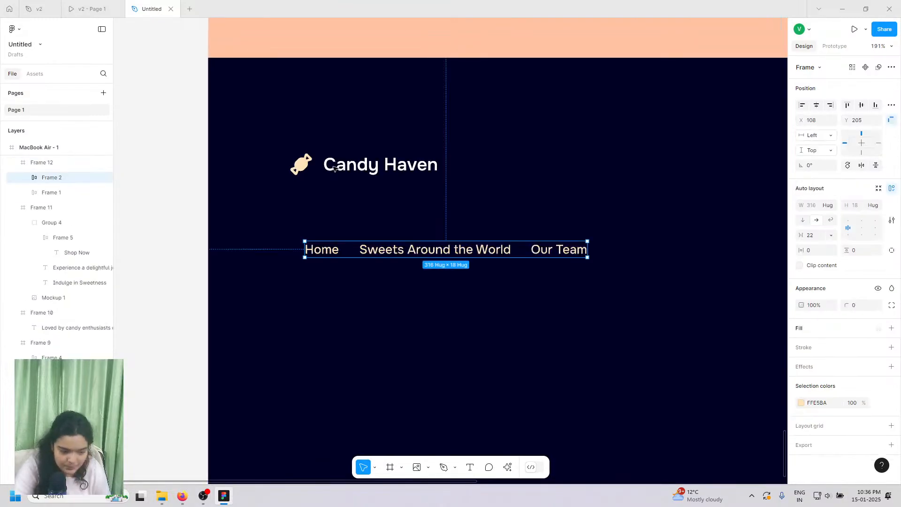
left_click(353, 164)
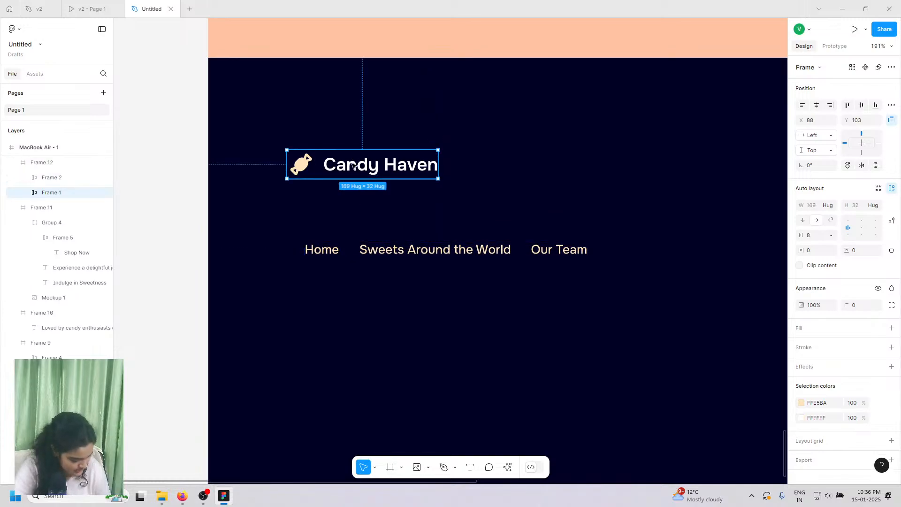
left_click(354, 164)
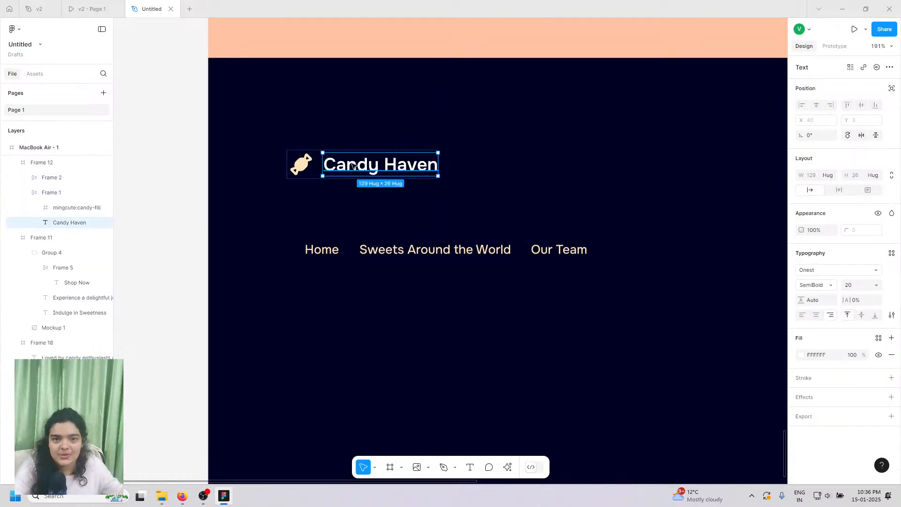
left_click(877, 289)
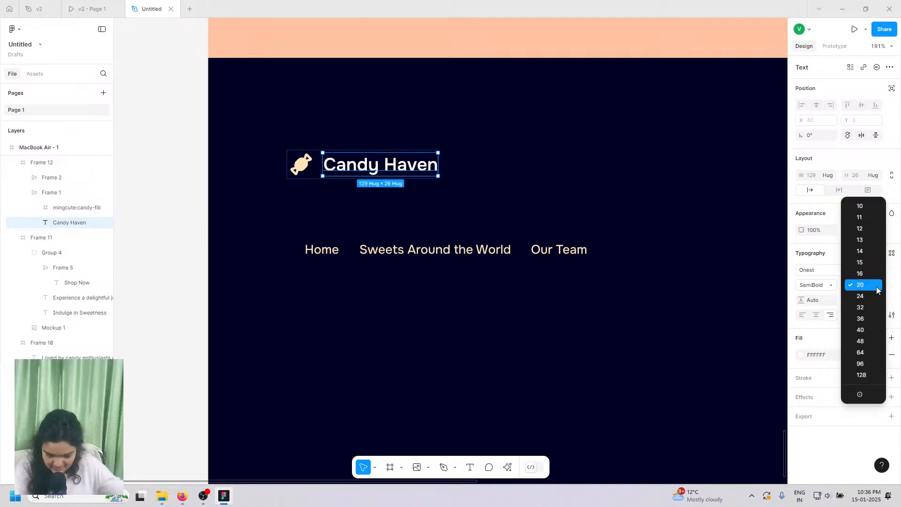
left_click(877, 310)
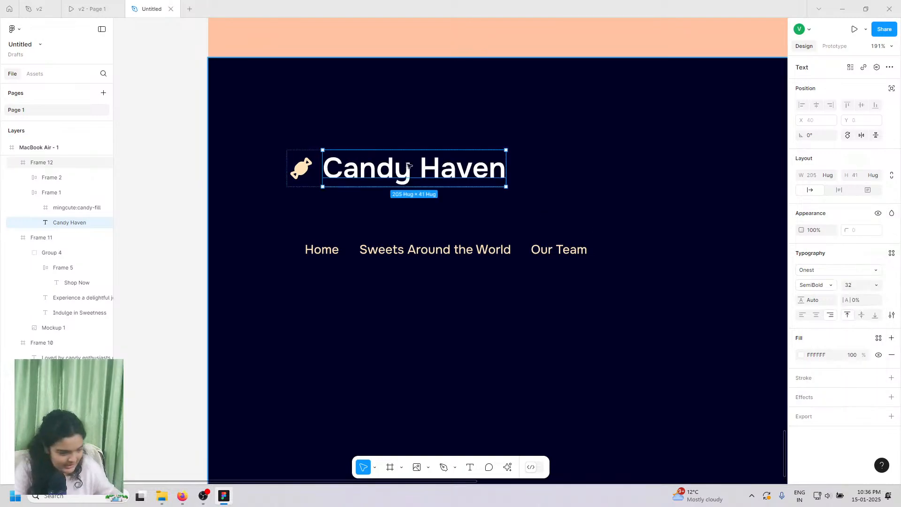
- Enlarge the candy icon beside Candy Haven from 24×28 to about 27×31
left_click(308, 174)
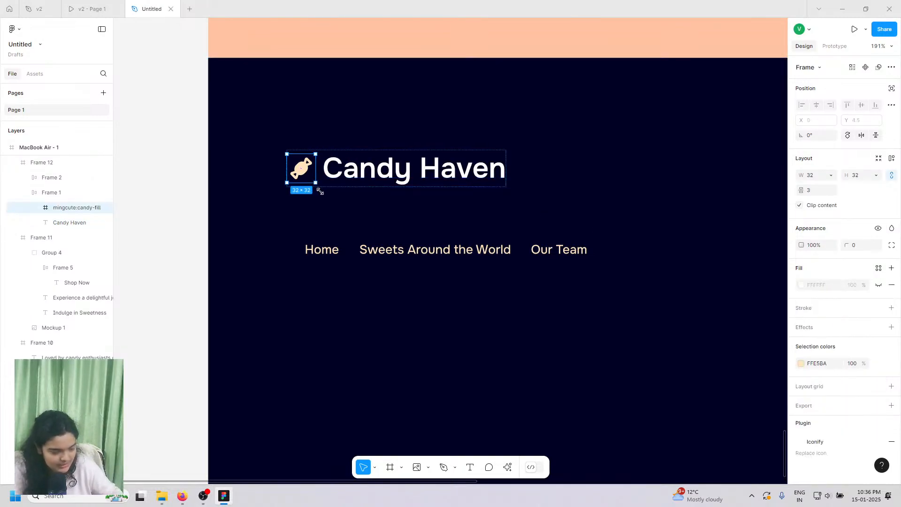
left_click_drag(320, 191, 322, 188)
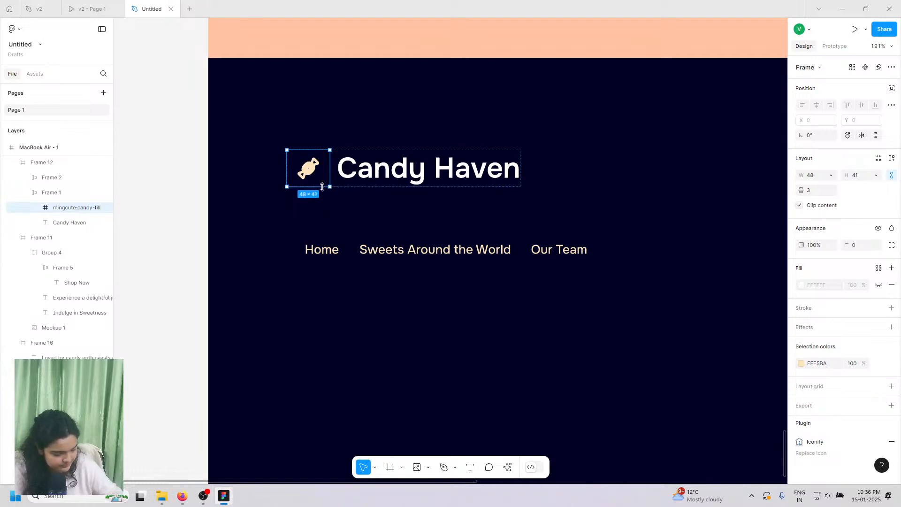
key("ctrl+z")
double_click(314, 179)
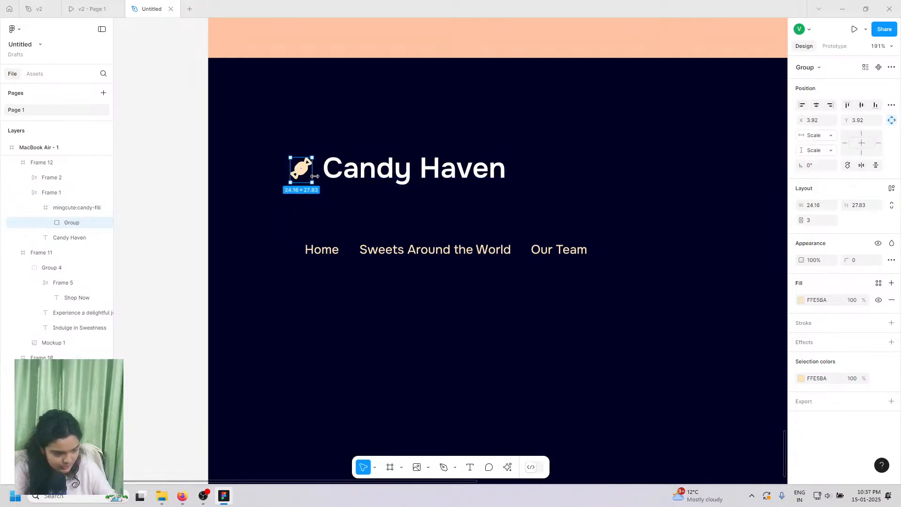
left_click_drag(315, 177, 300, 170)
left_click(47, 208)
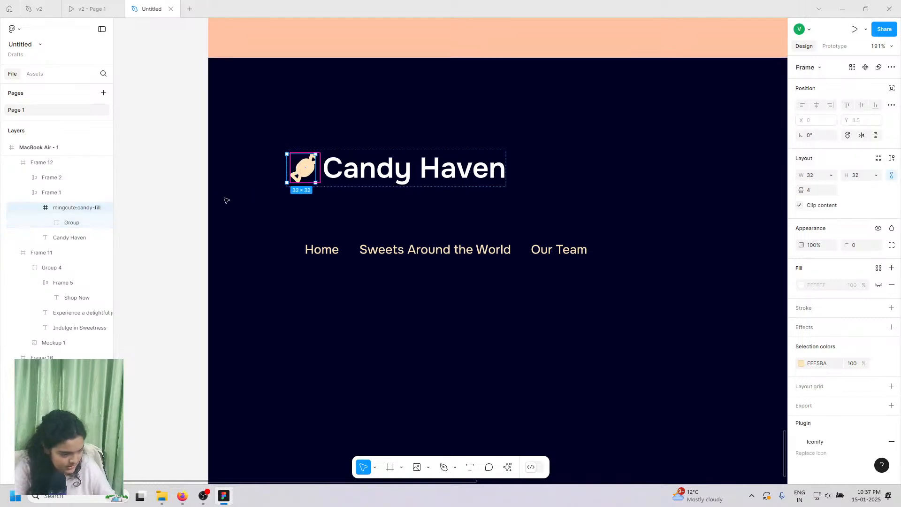
left_click_drag(318, 184, 324, 188)
key("Return")
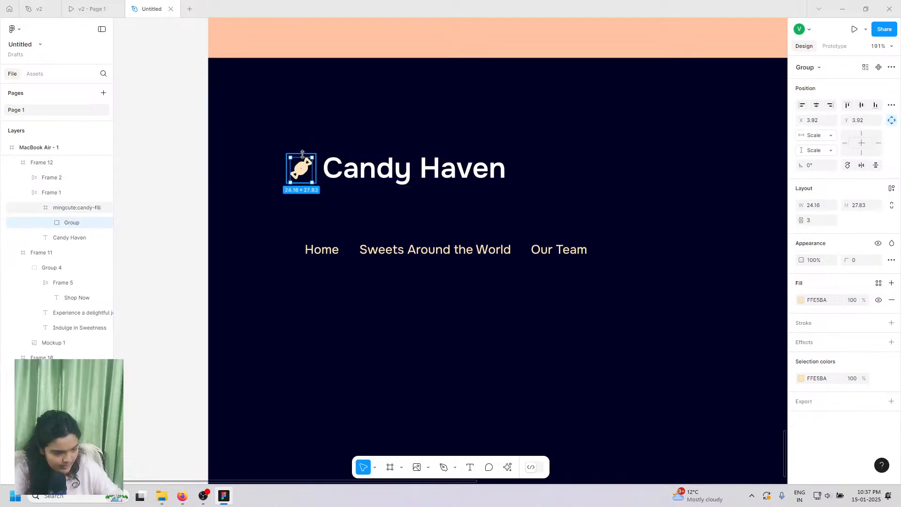
left_click_drag(304, 158, 308, 154)
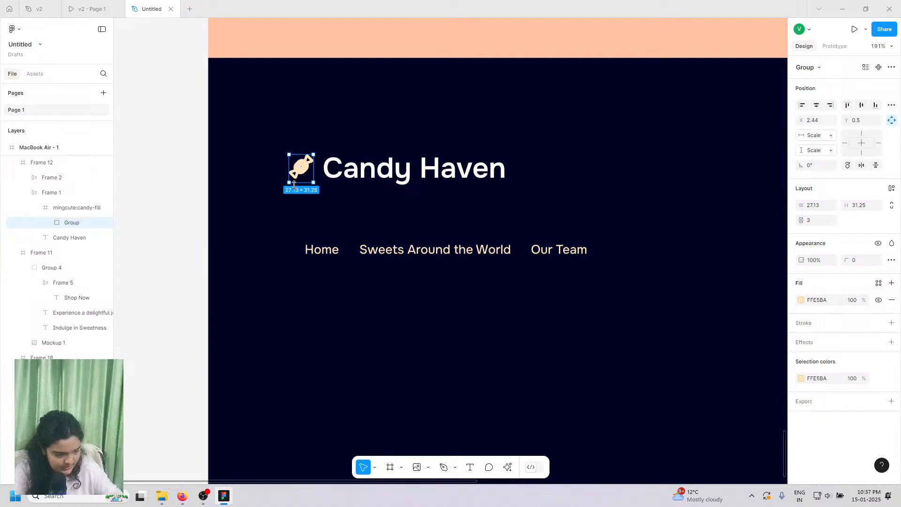
left_click(71, 237)
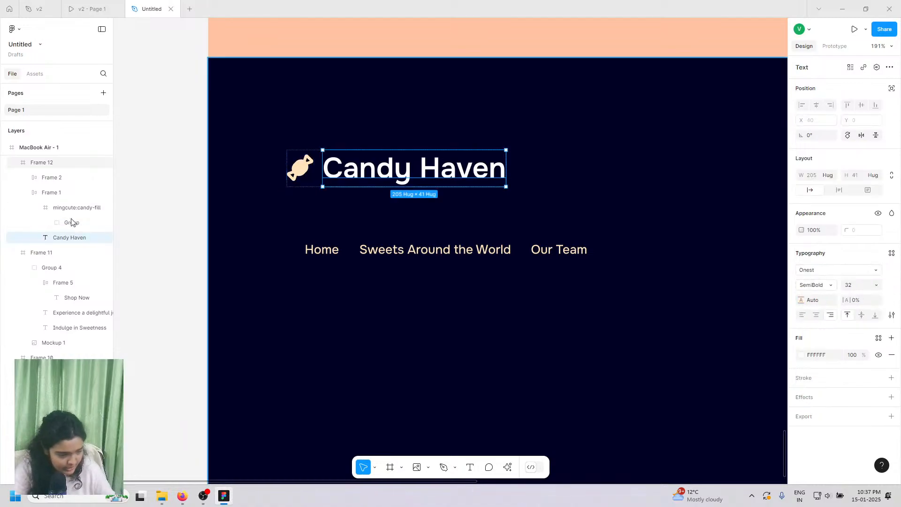
- Nudge the logo slightly right and down, and set the nav links to font size 16
left_click(62, 195)
left_click_drag(386, 186, 398, 190)
left_click(332, 254)
left_click(332, 254)
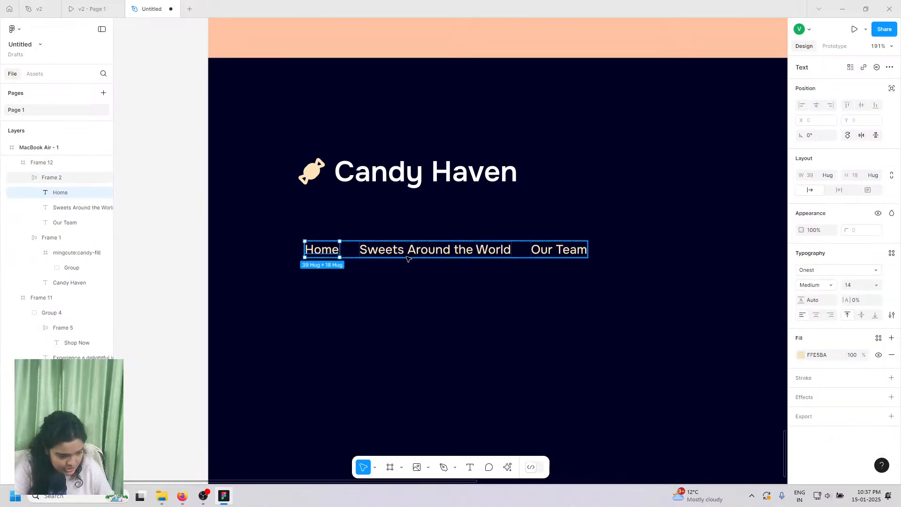
left_click(422, 254)
left_click(559, 250)
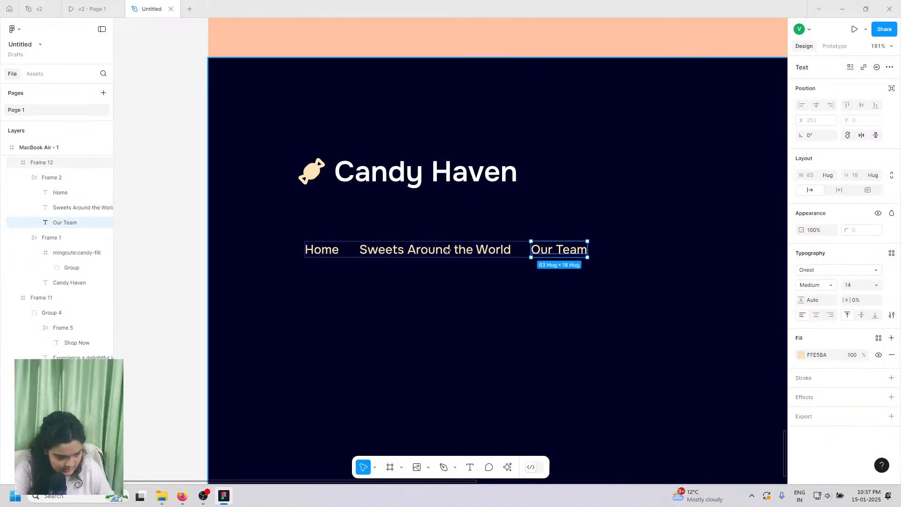
left_click(324, 251, "shift")
left_click(369, 252, "shift")
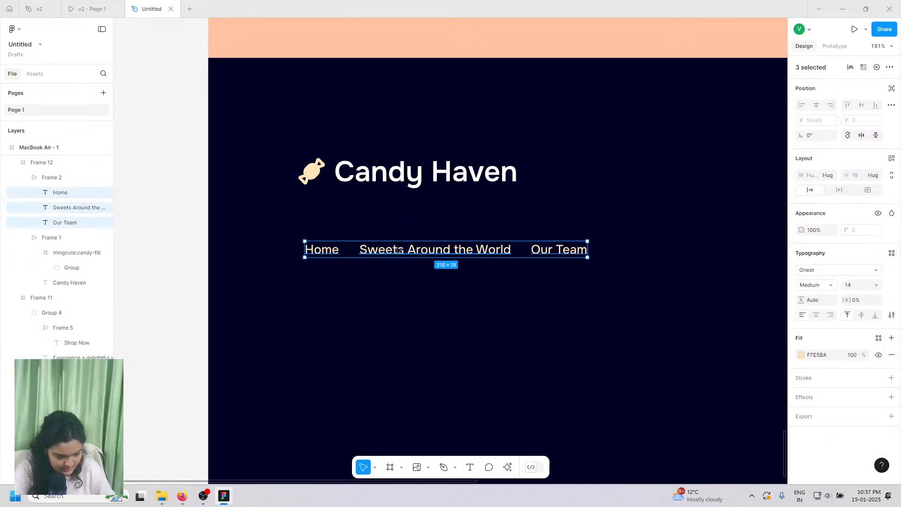
left_click(876, 286)
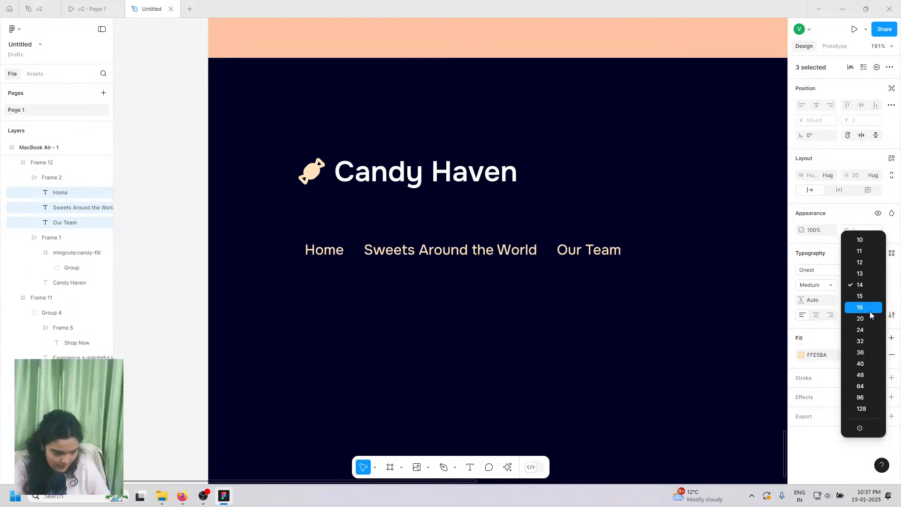
left_click(870, 312)
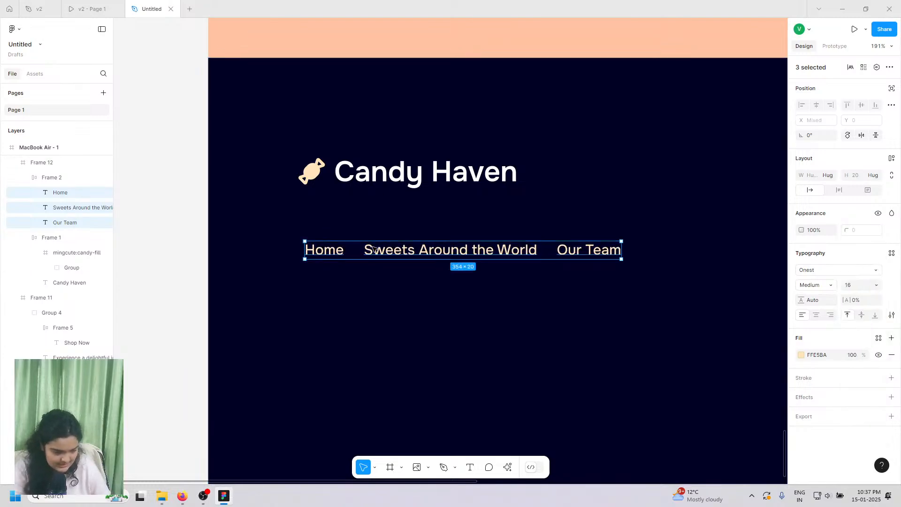
- Duplicate the Home link and rename the first link 'About Us'
left_click(80, 4)
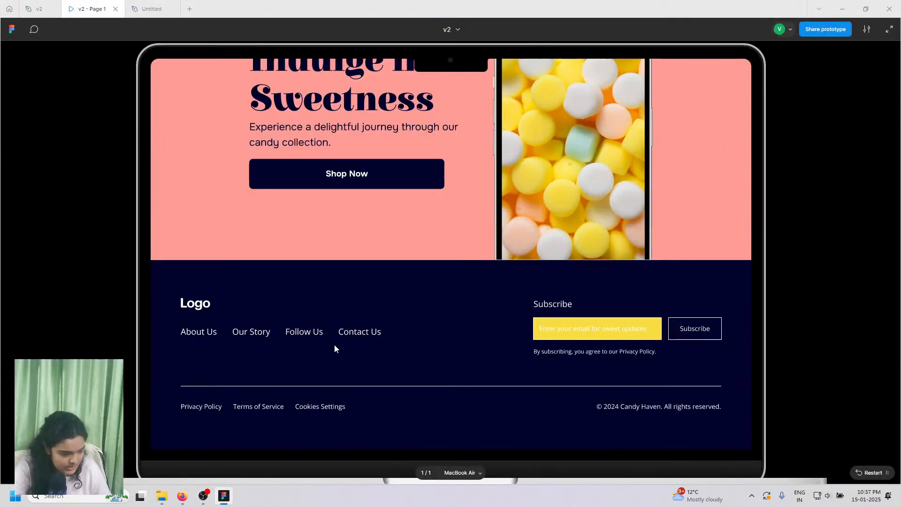
left_click(152, 8)
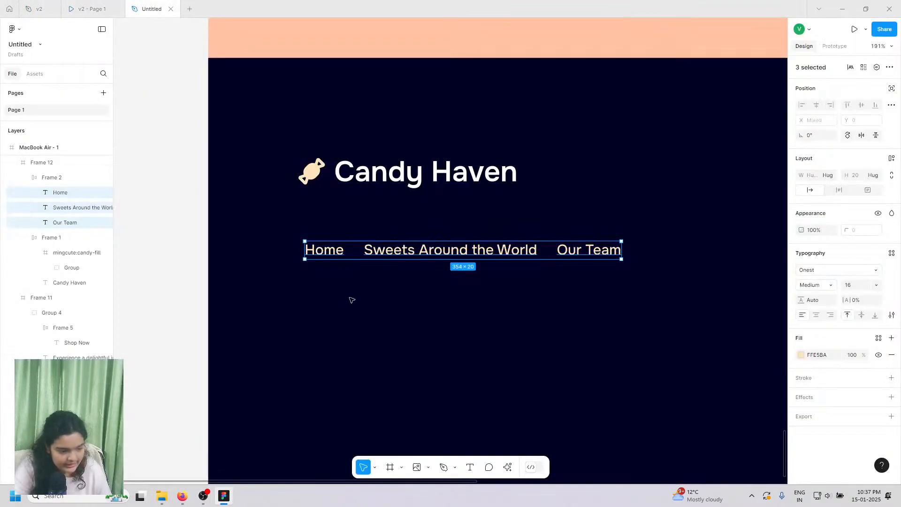
left_click(330, 252)
key("ctrl+d")
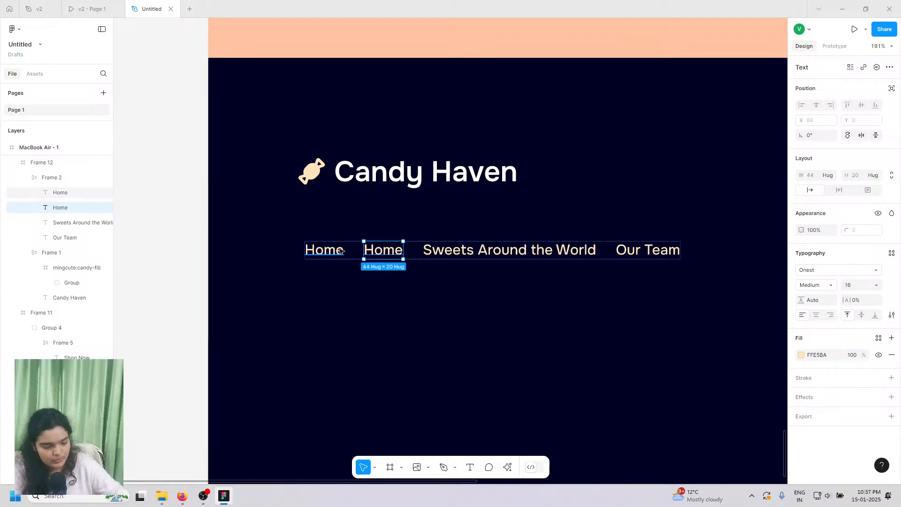
double_click(340, 250)
type("About")
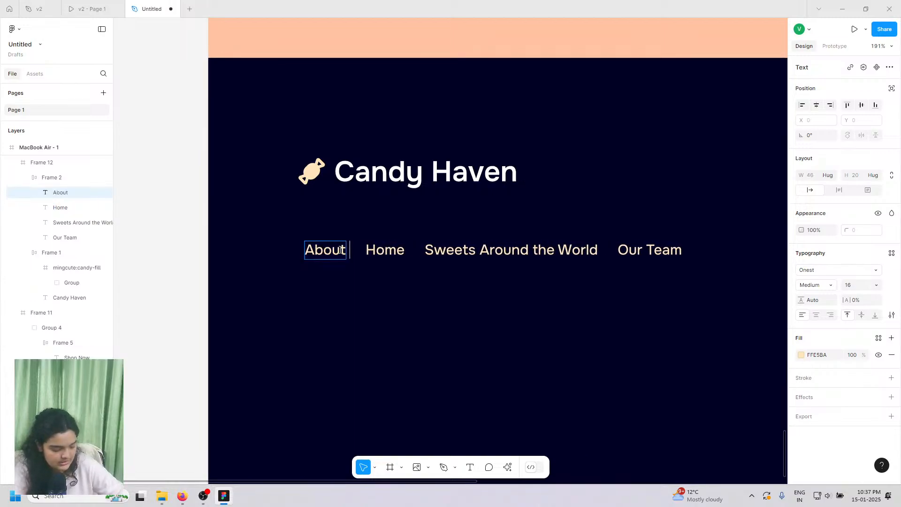
type(" Us")
left_click(397, 252)
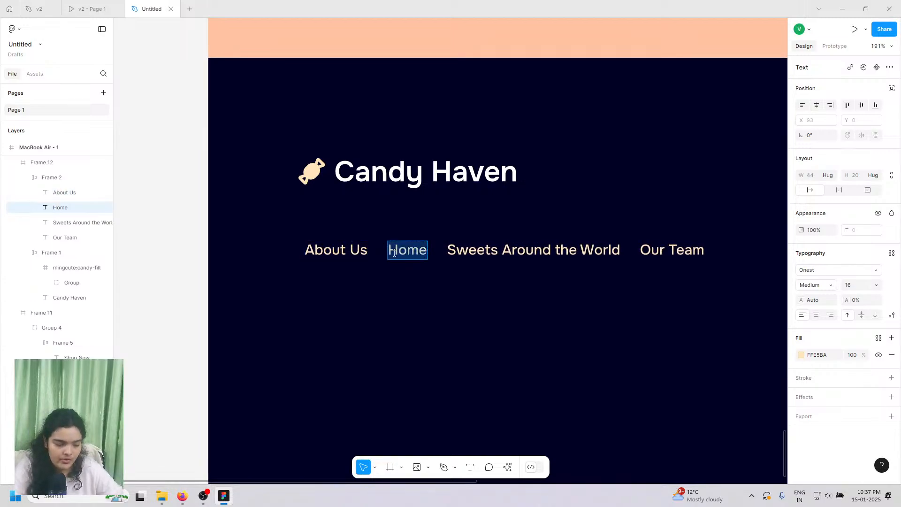
- Rename the second link 'Our Story', checking the reference footer
left_click(91, 9)
left_click(139, 4)
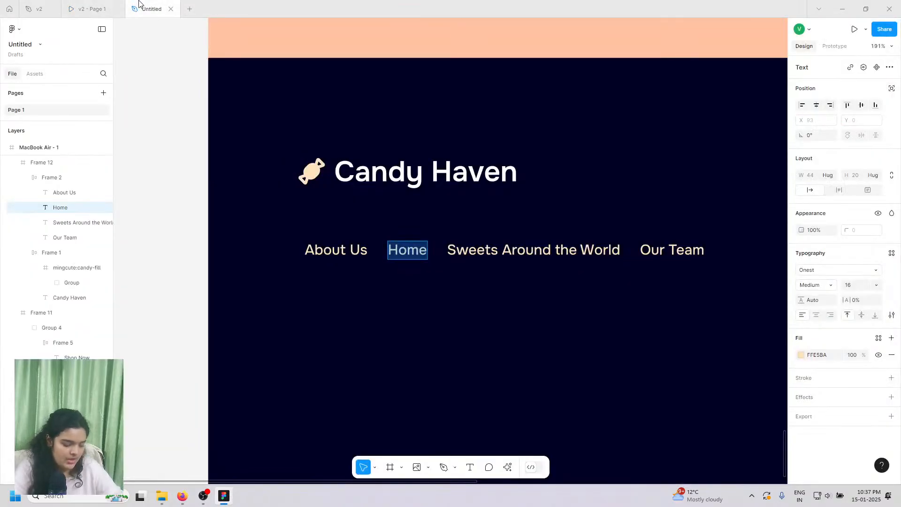
type("Our aS")
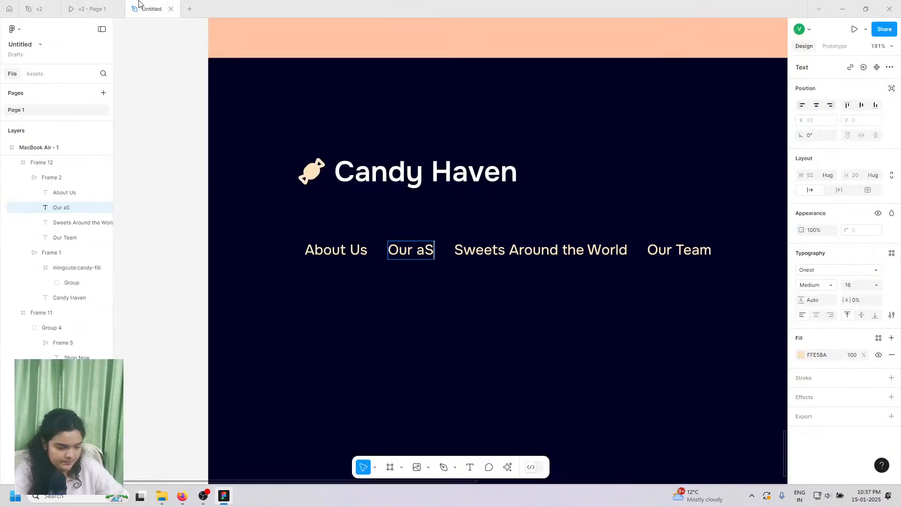
key("BackSpace")
key("BackSpace")
type("Story")
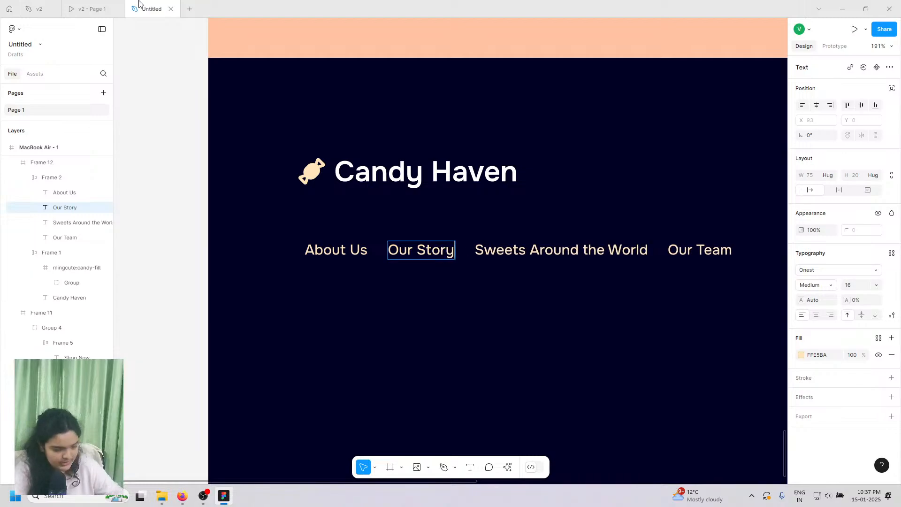
- Replace the Sweets Around the World label with 'FOLLOW US'
left_click(105, 3)
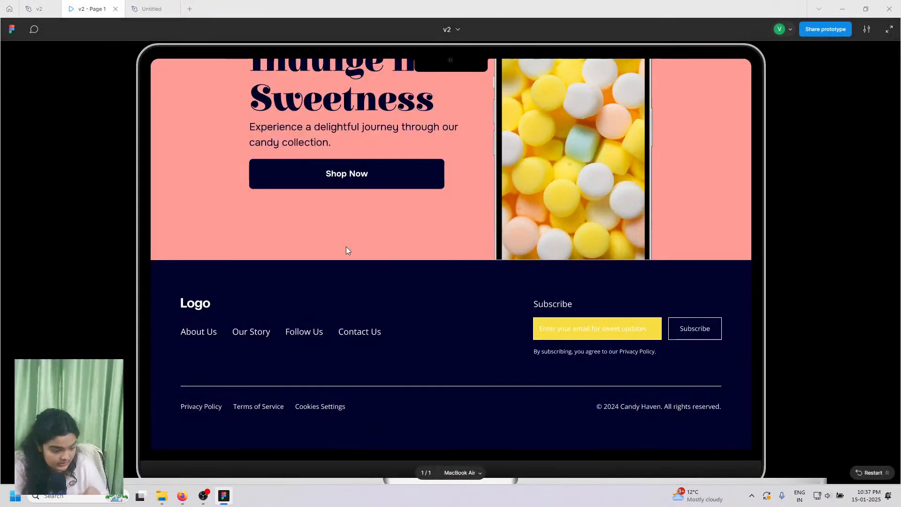
left_click(167, 5)
double_click(561, 249)
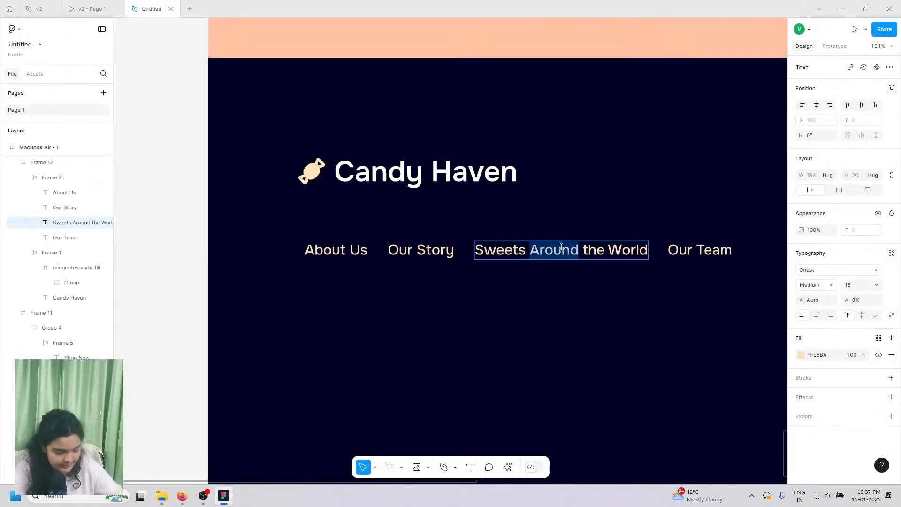
left_click(561, 249)
type("FOLLO")
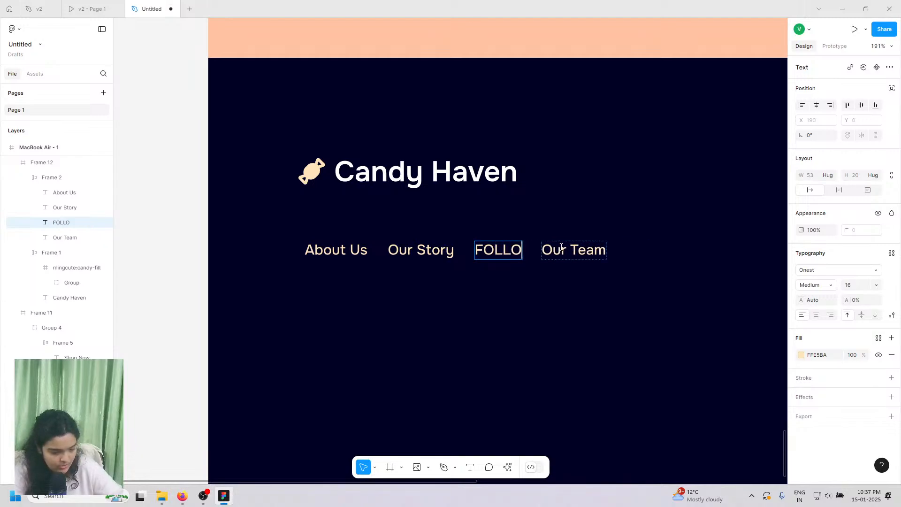
type("W US")
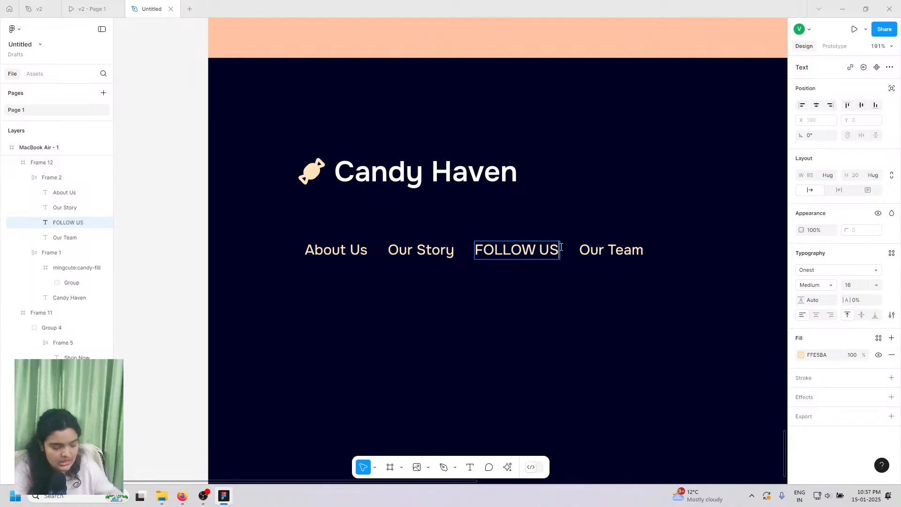
- Try the letter-case options, then retype the label as 'Follow Us'
triple_click(543, 250)
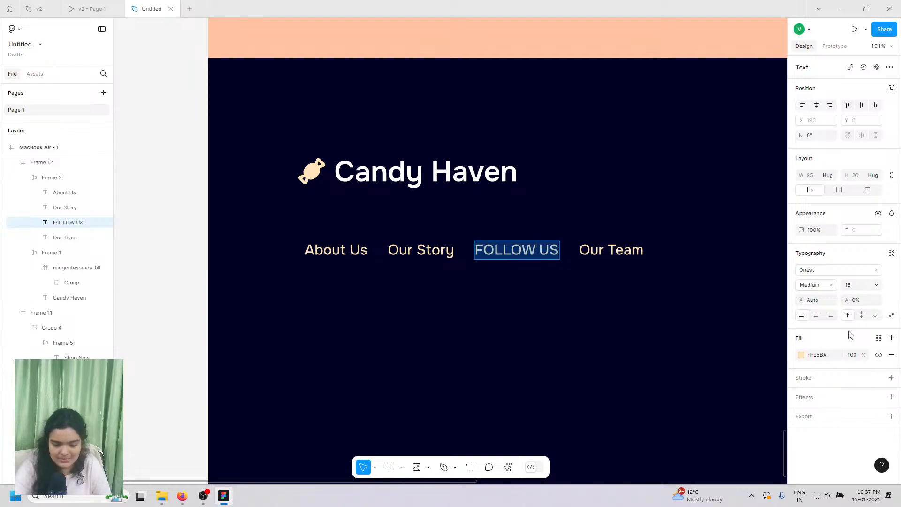
left_click(893, 316)
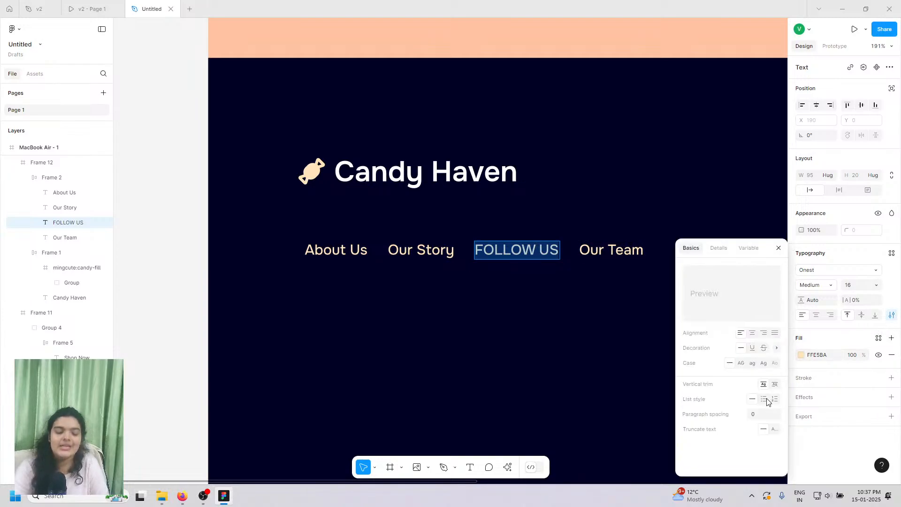
left_click(763, 366)
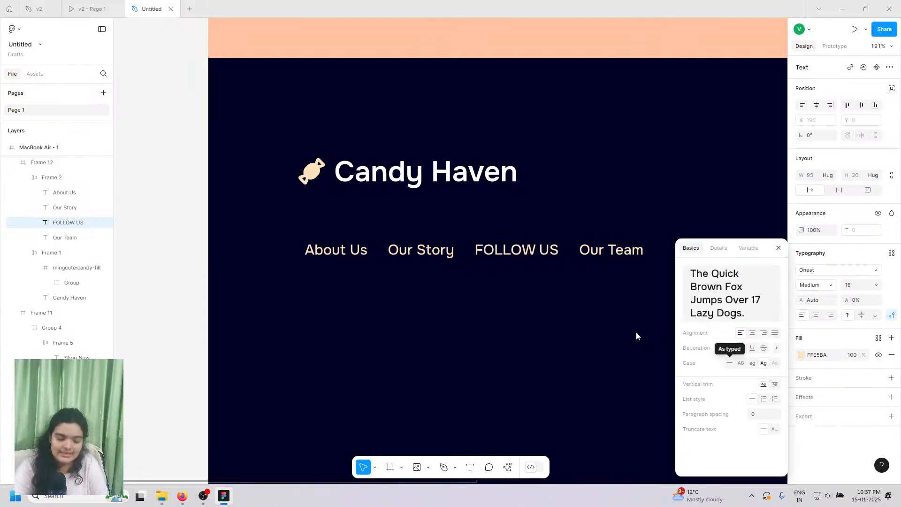
left_click(741, 365)
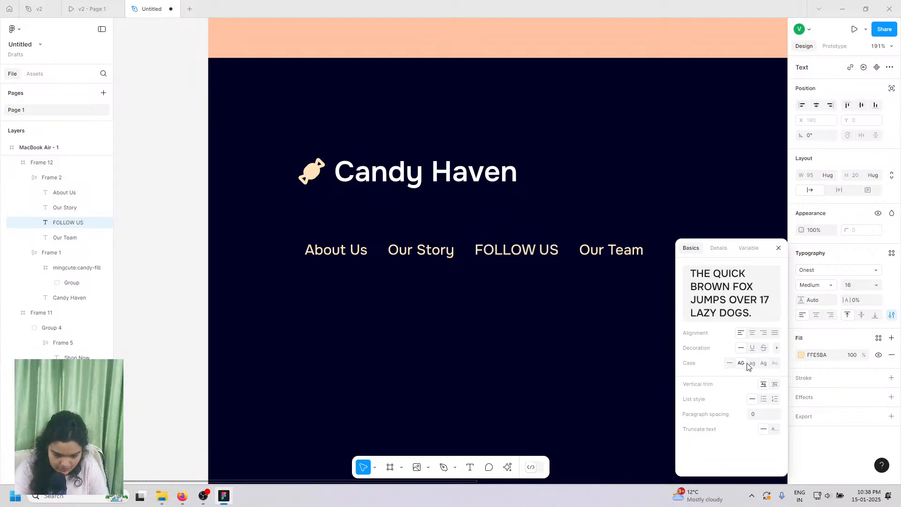
left_click(753, 365)
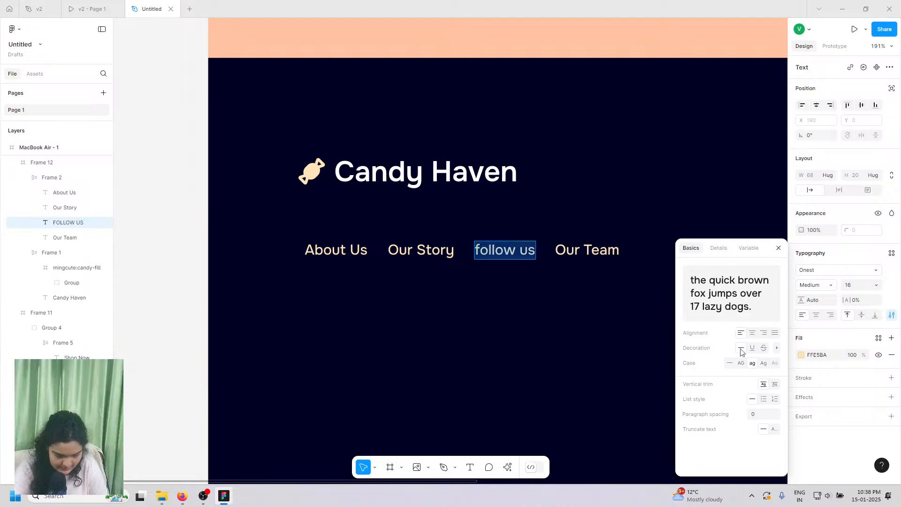
left_click(763, 363)
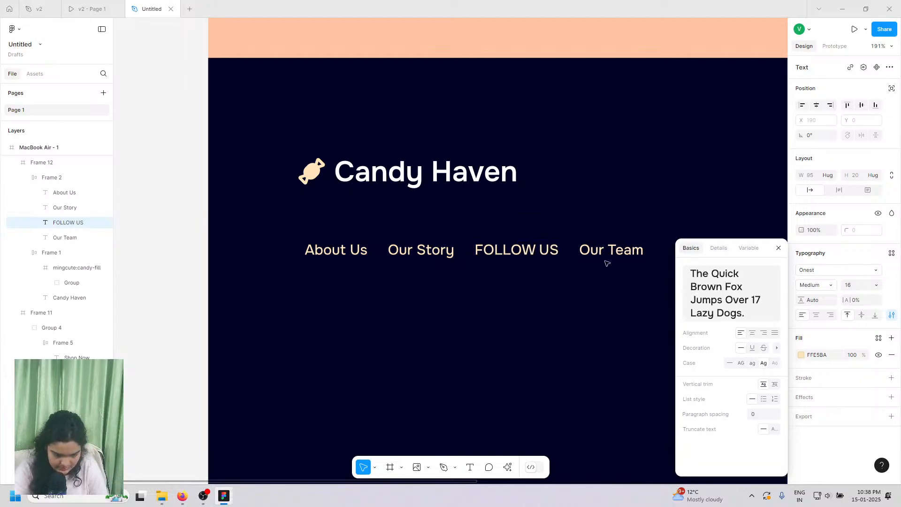
left_click(778, 248)
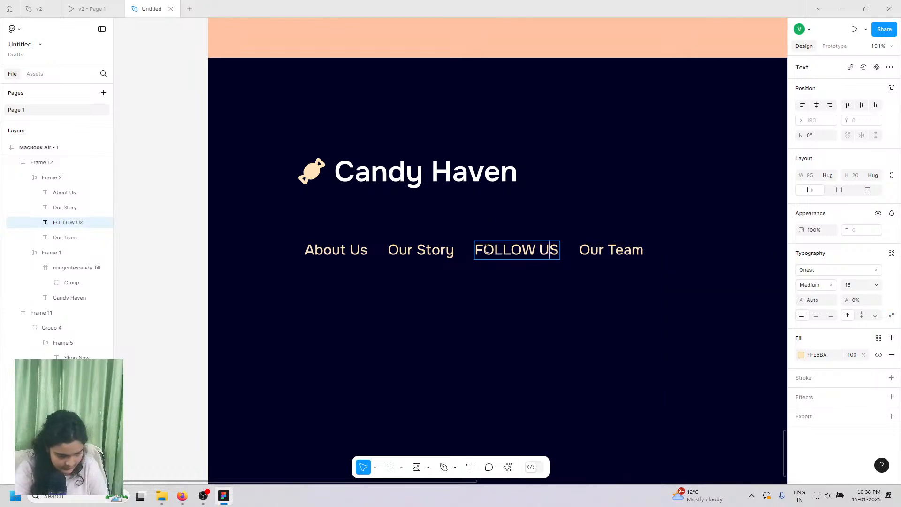
left_click_drag(485, 254, 562, 257)
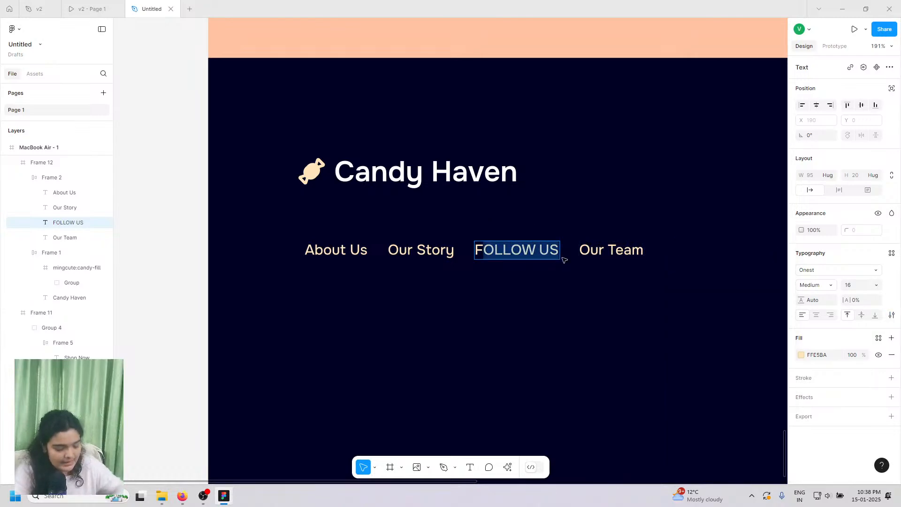
type("ollow")
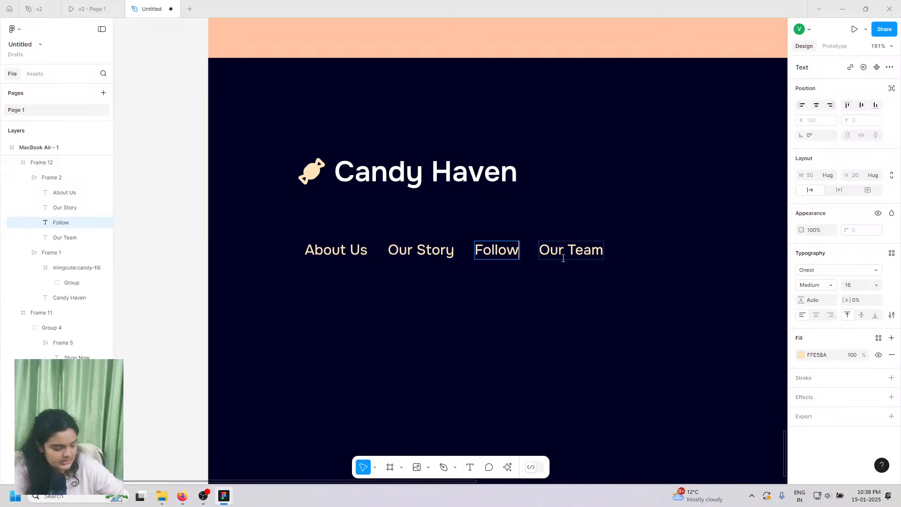
type(" Us")
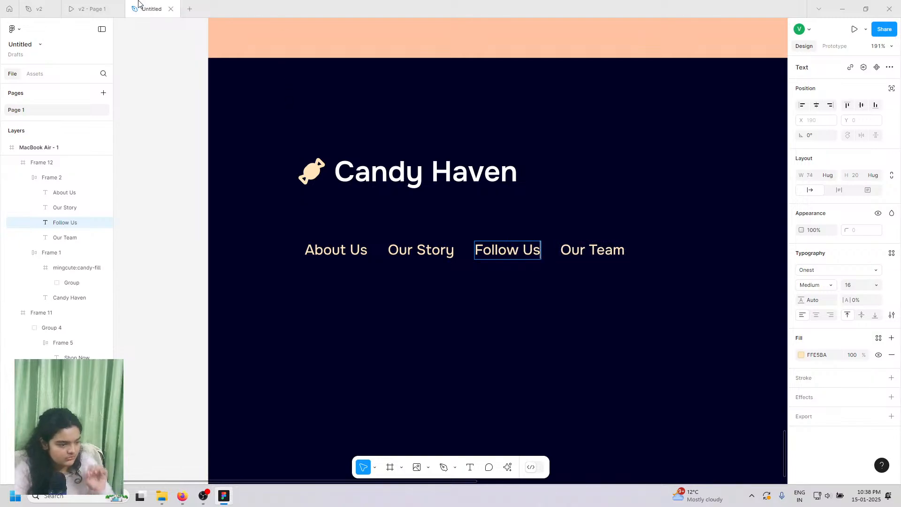
- Rename the Our Team link to 'Contact Us' and compare with the v2 reference
left_click(91, 9)
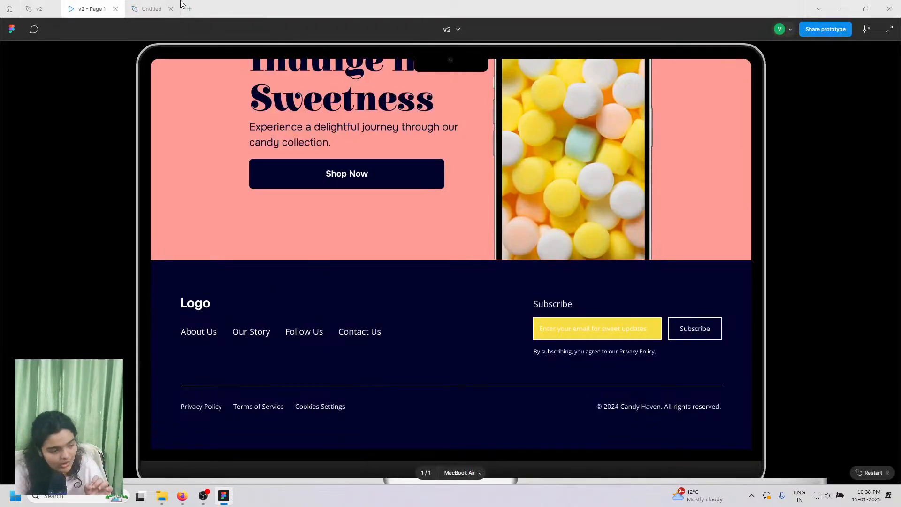
left_click(155, 9)
double_click(610, 256)
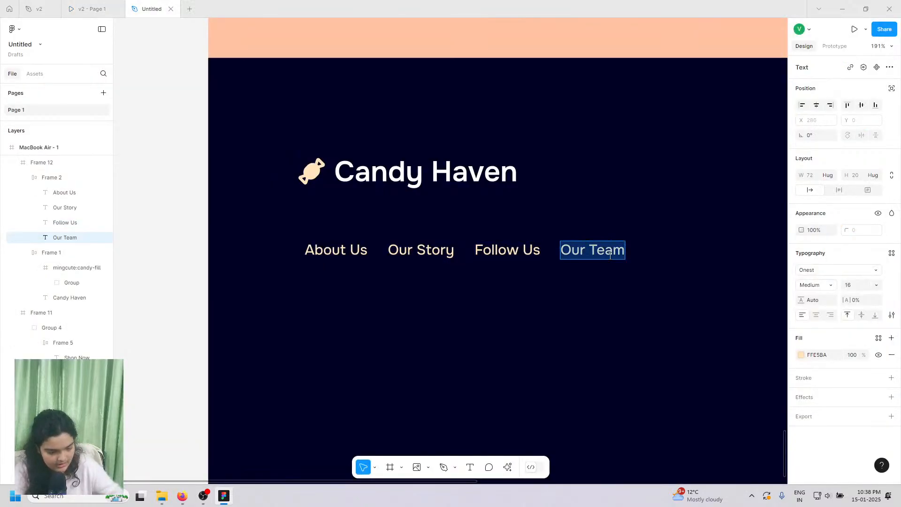
type("Contact Us")
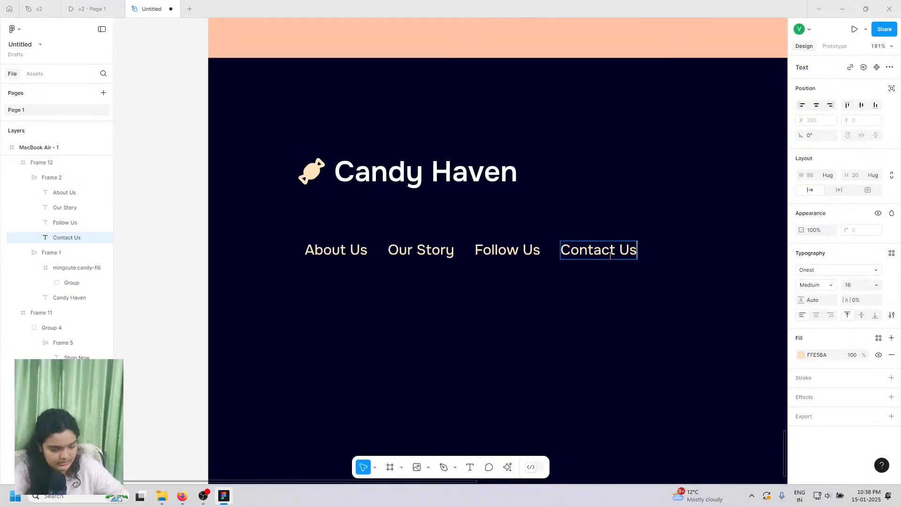
left_click(124, 5)
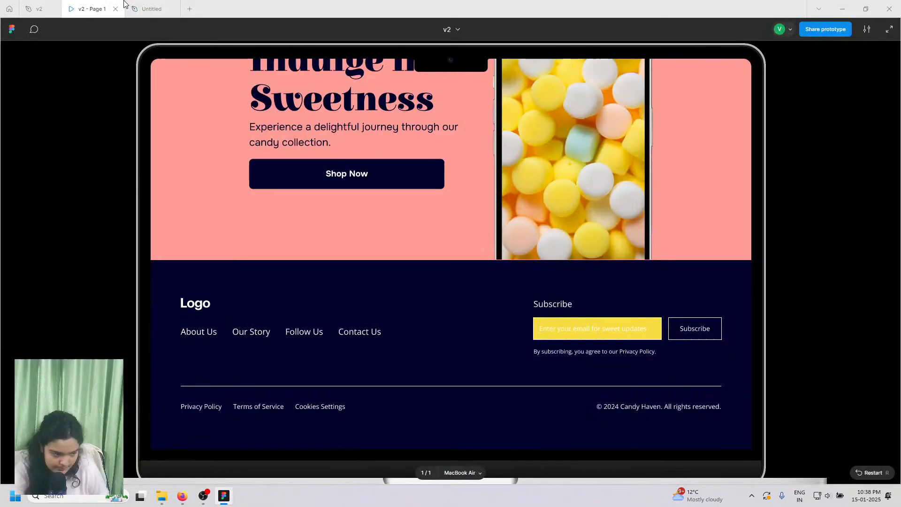
scroll(283, 355, "up", 1)
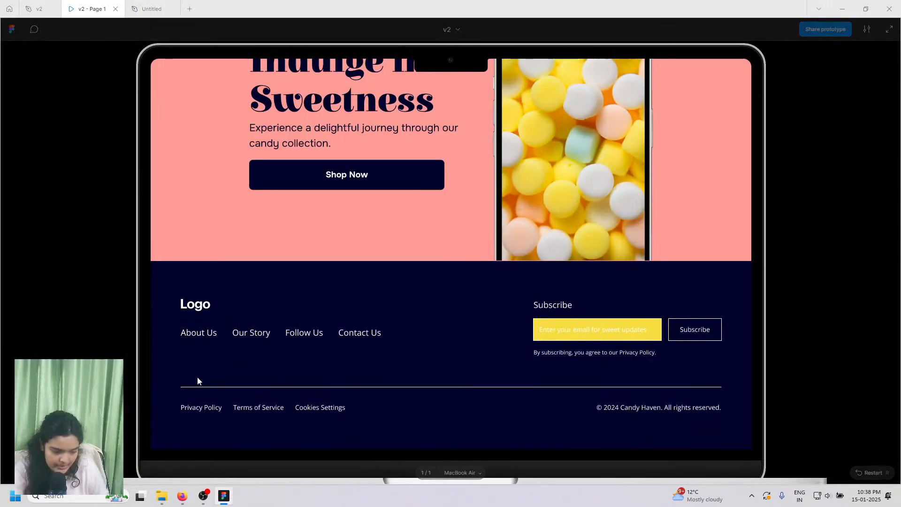
left_click(152, 8)
- Move the nav link row up and the logo down to stack them, with the links at Y 189
scroll(439, 286, "down", 5)
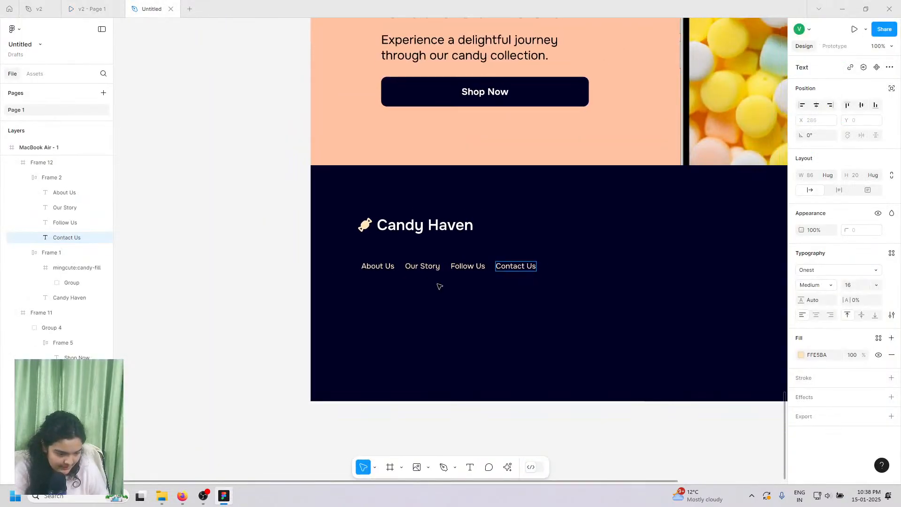
scroll(439, 286, "right", 3)
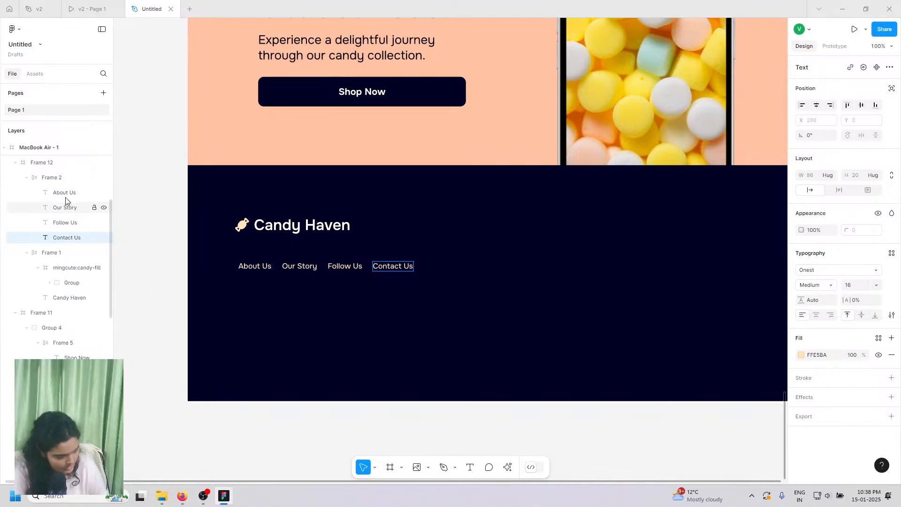
left_click(66, 178)
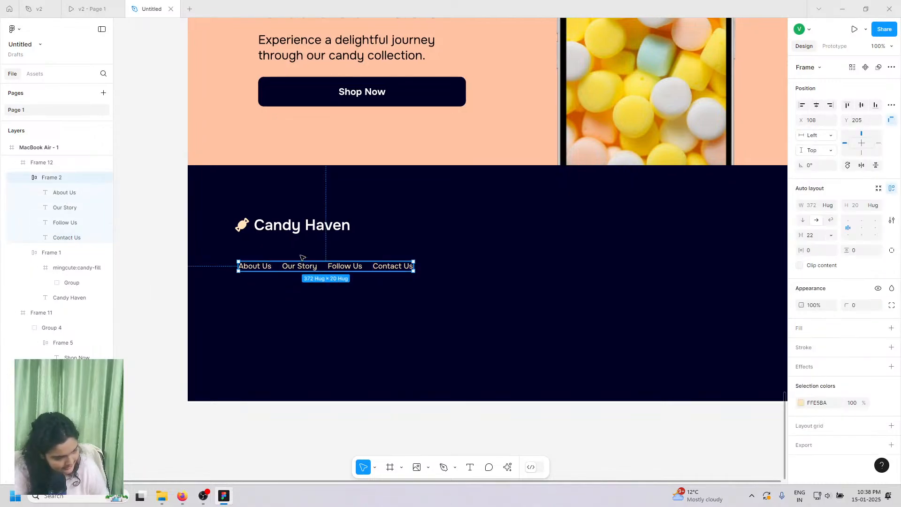
left_click_drag(303, 265, 299, 253)
scroll(306, 338, "right", 2)
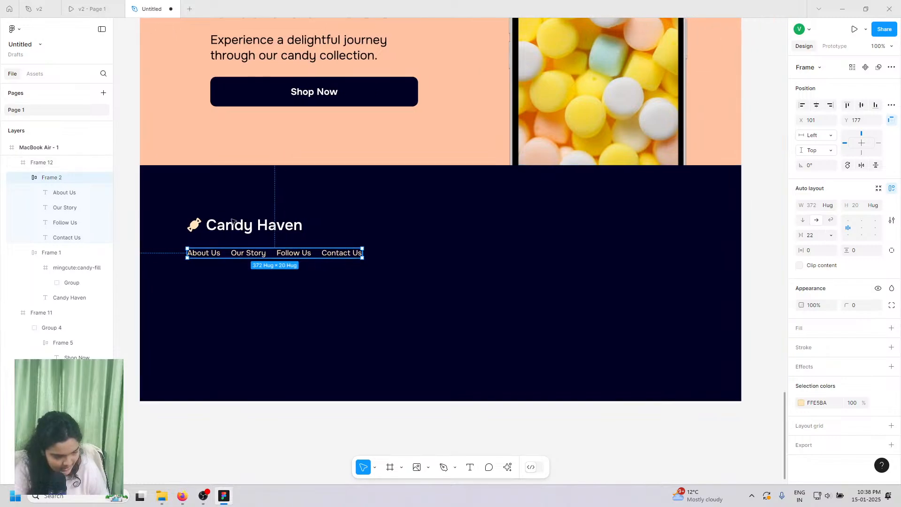
left_click(242, 223)
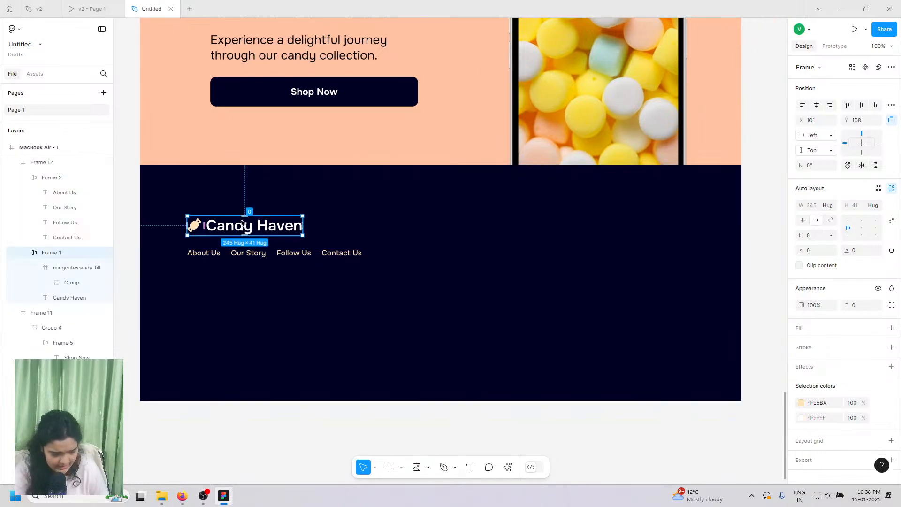
left_click_drag(241, 223, 264, 238)
left_click(290, 255)
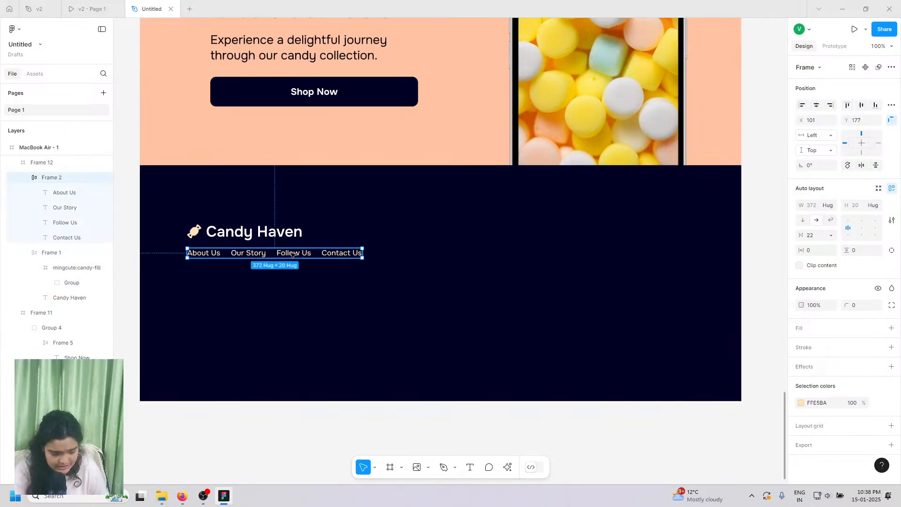
key("Down")
key("Down")
key("Down")
key("Down")
key("Down")
key("Down")
key("Down")
key("Down")
key("Down")
key("Down")
key("Down")
key("Down")
key("Down")
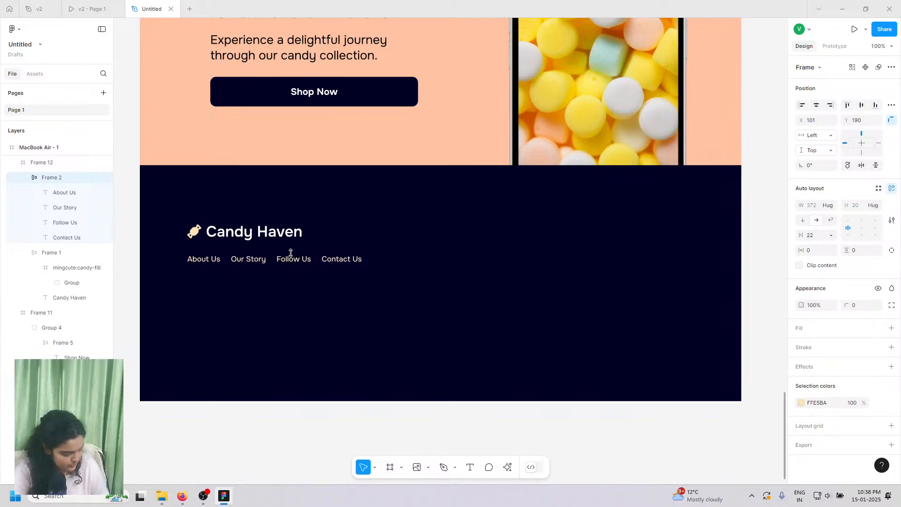
key("Up")
left_click(444, 467)
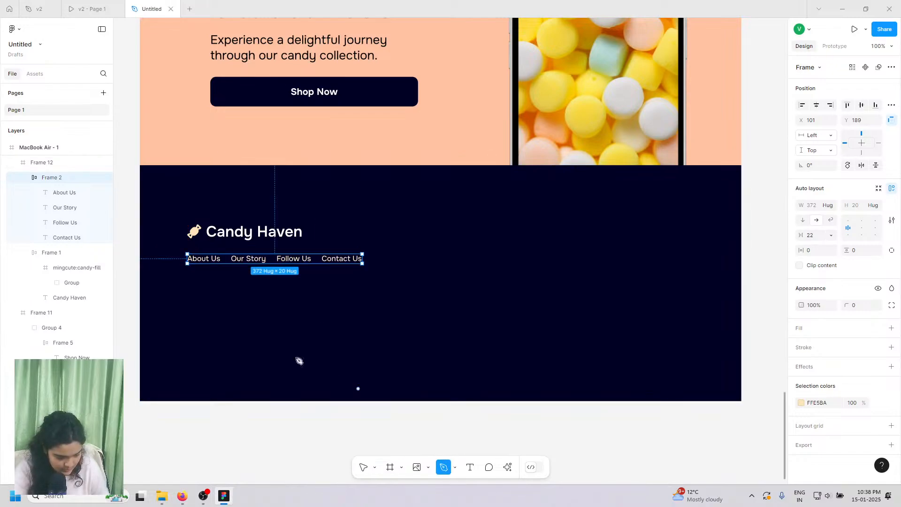
left_click(183, 321)
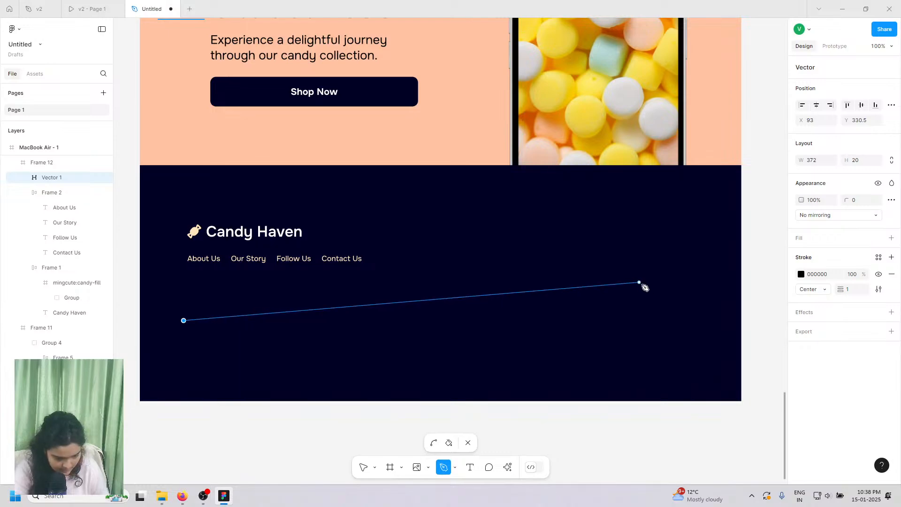
left_click(672, 321)
left_click(363, 466)
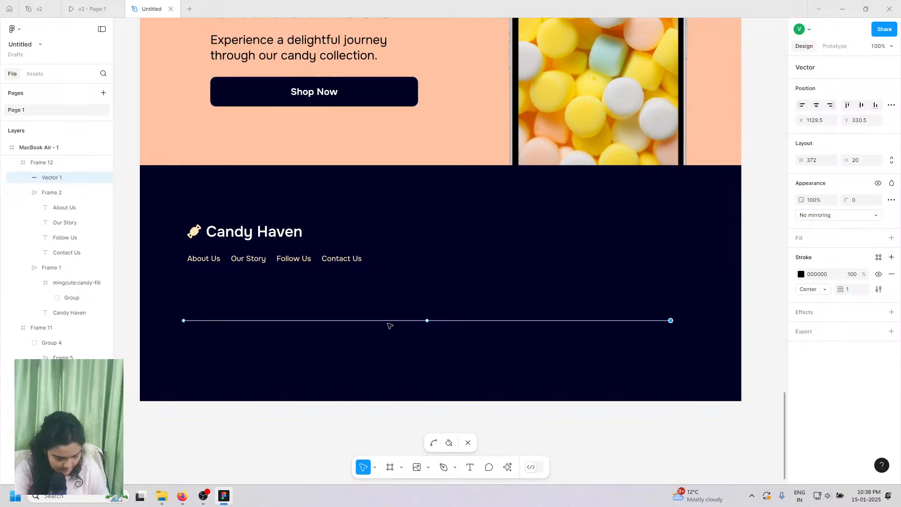
mouse_move(389, 325)
left_mouse_down()
mouse_move(407, 336)
mouse_move(399, 327)
left_mouse_up()
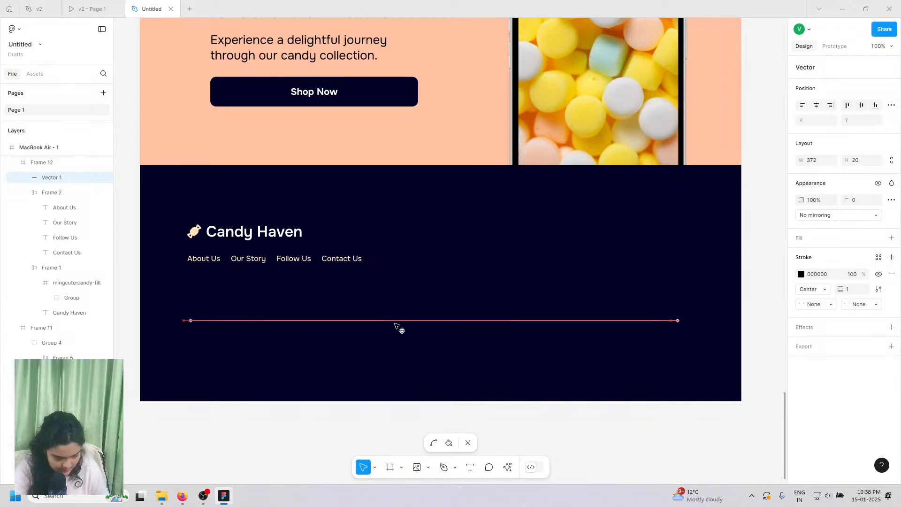
left_click(818, 107)
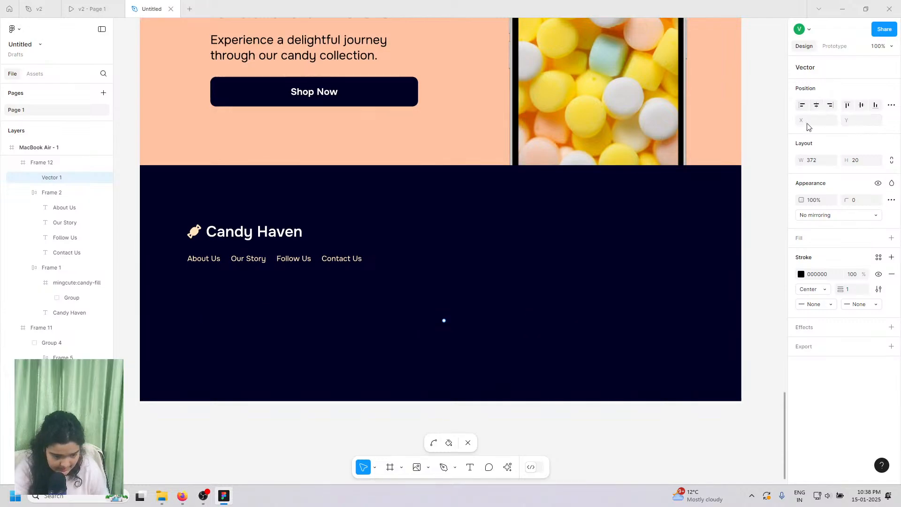
left_click(801, 275)
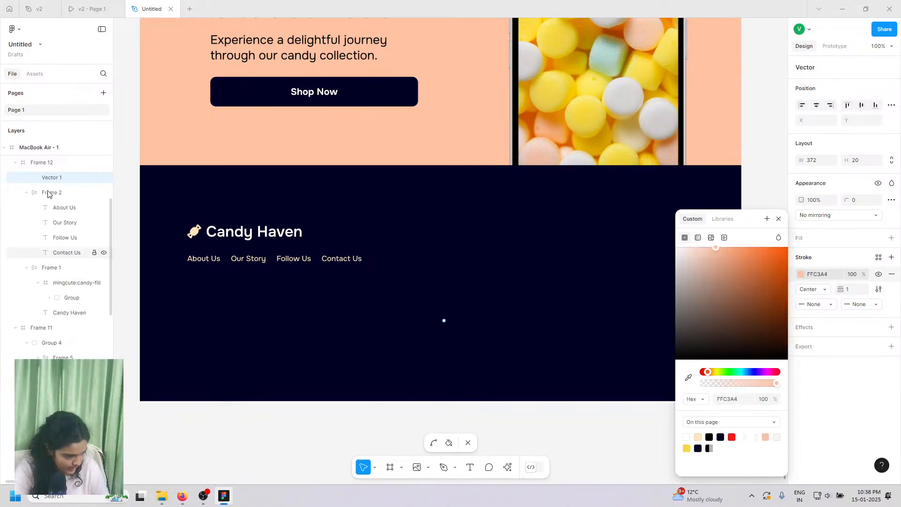
left_click_drag(54, 158, 53, 157)
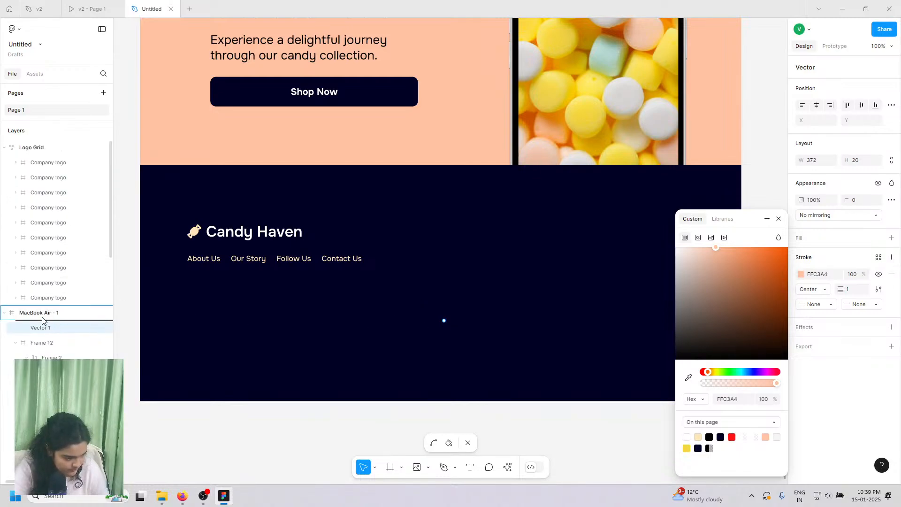
left_click(334, 416)
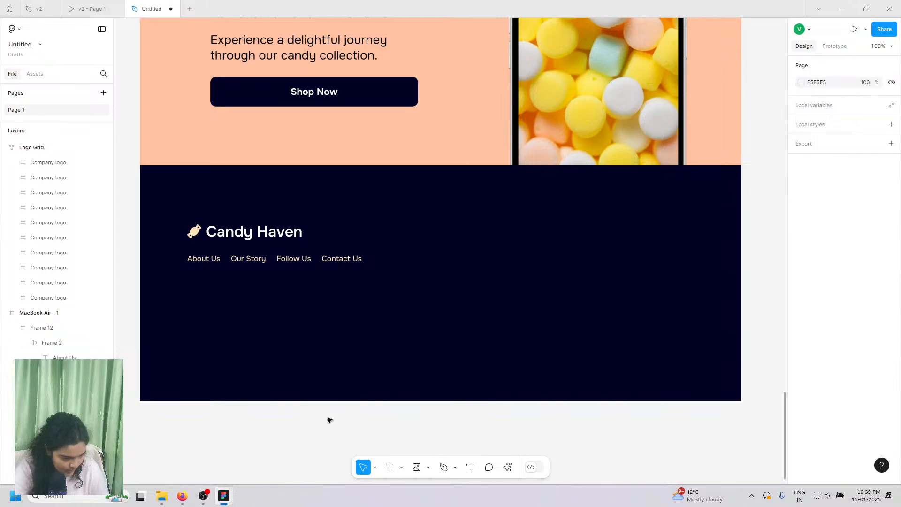
left_click(301, 323)
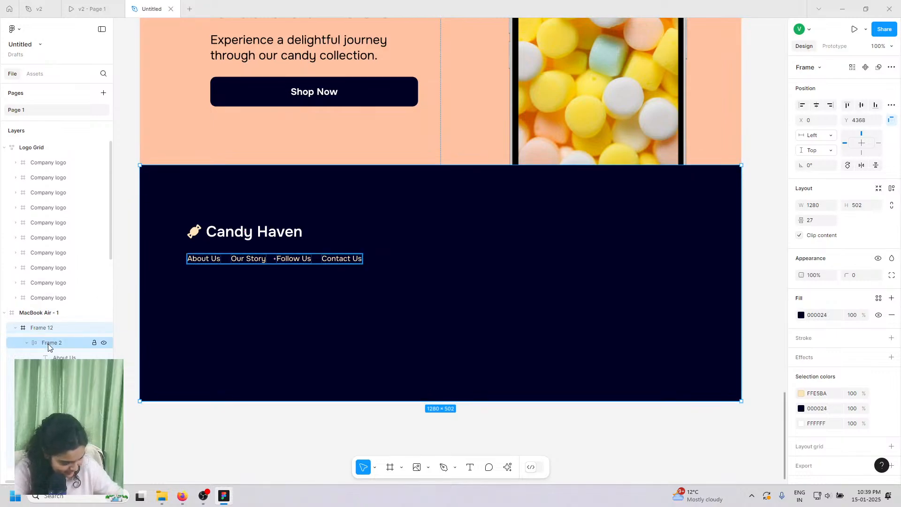
key("ctrl+z")
key("ctrl+z")
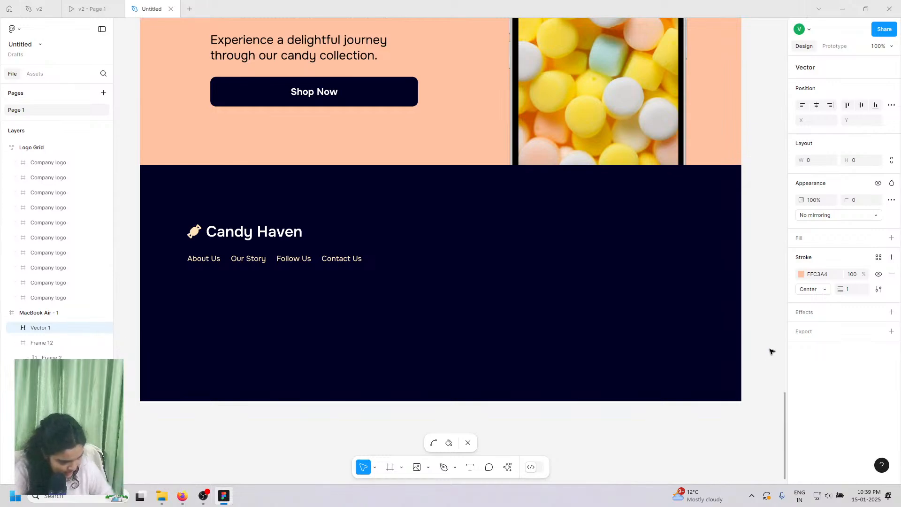
left_click_drag(841, 290, 894, 294)
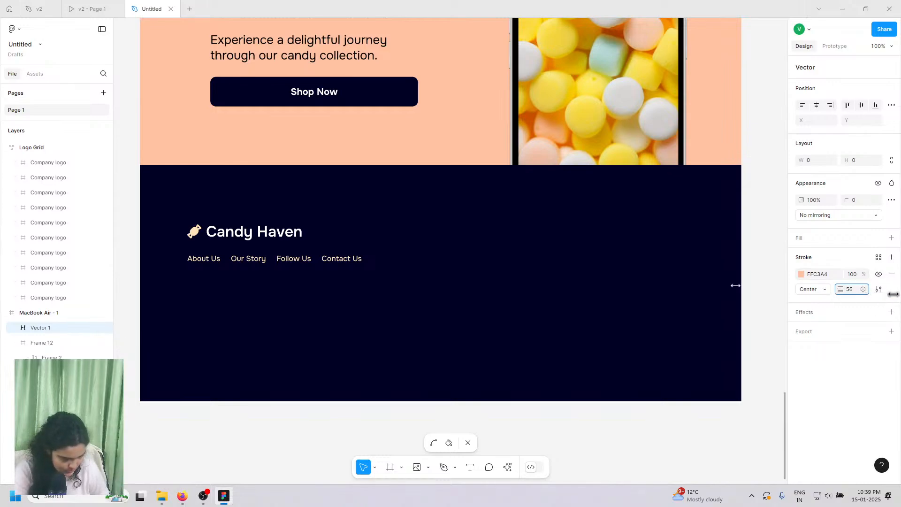
left_click_drag(50, 328, 35, 138)
- Move the Logo Grid frame inside MacBook Air - 1
left_click(30, 163)
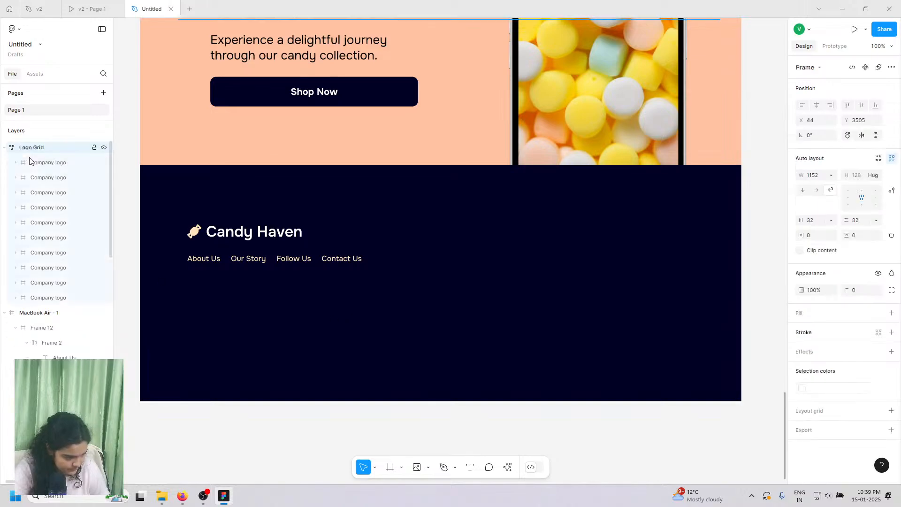
left_click(30, 162)
scroll(266, 144, "down", 5)
scroll(271, 131, "down", 3)
scroll(271, 131, "up", 1)
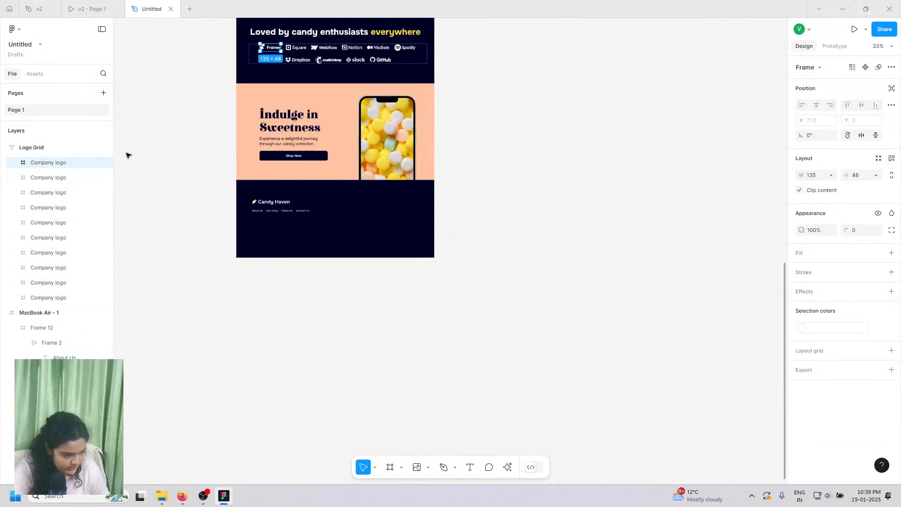
left_click(5, 148)
left_click_drag(18, 151, 27, 173)
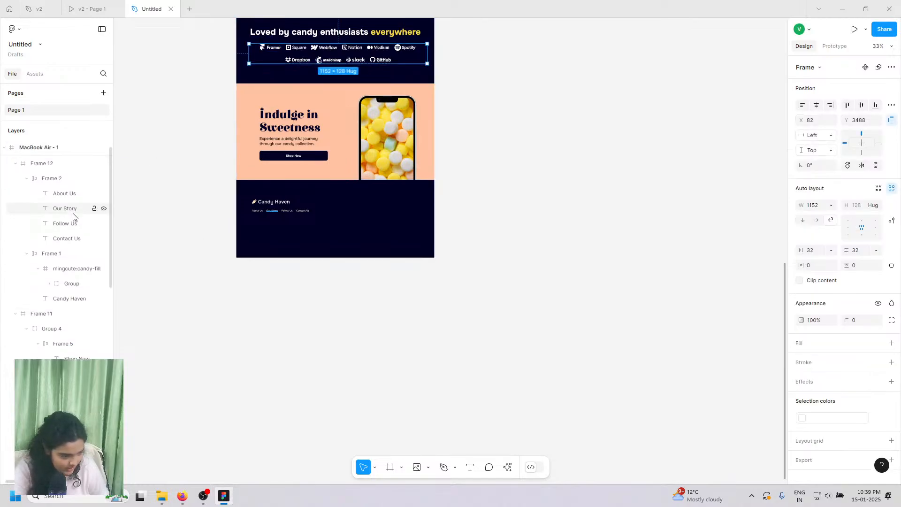
scroll(343, 324, "down", 1)
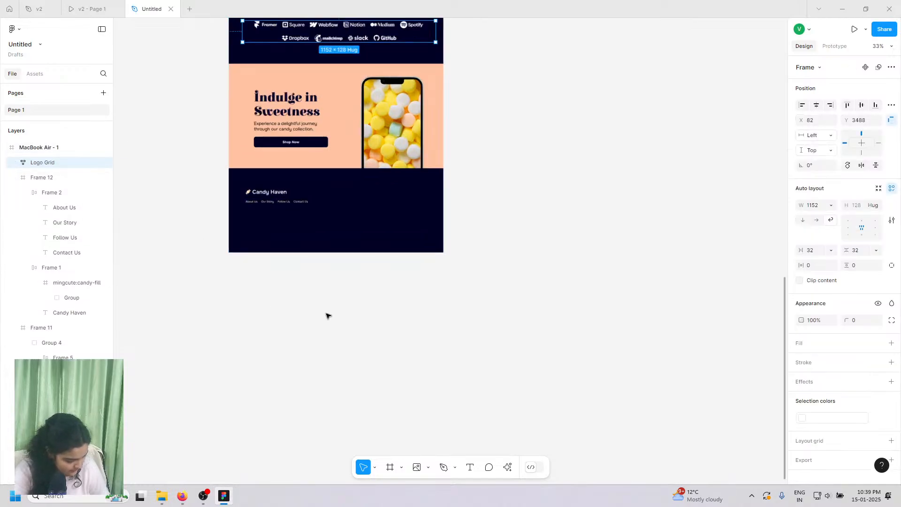
scroll(328, 314, "up", 5)
scroll(204, 227, "up", 1)
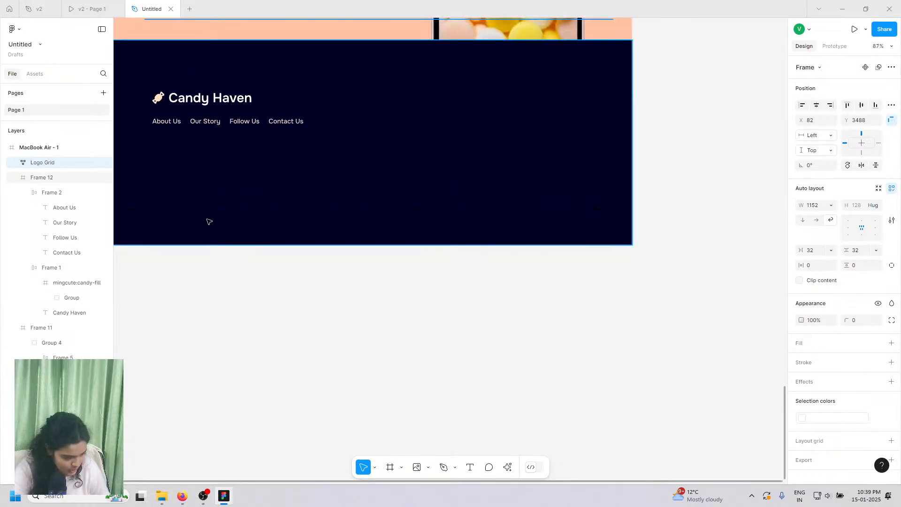
scroll(263, 310, "left", 1)
- Draw a horizontal divider line across the footer below the nav links
left_click(444, 470)
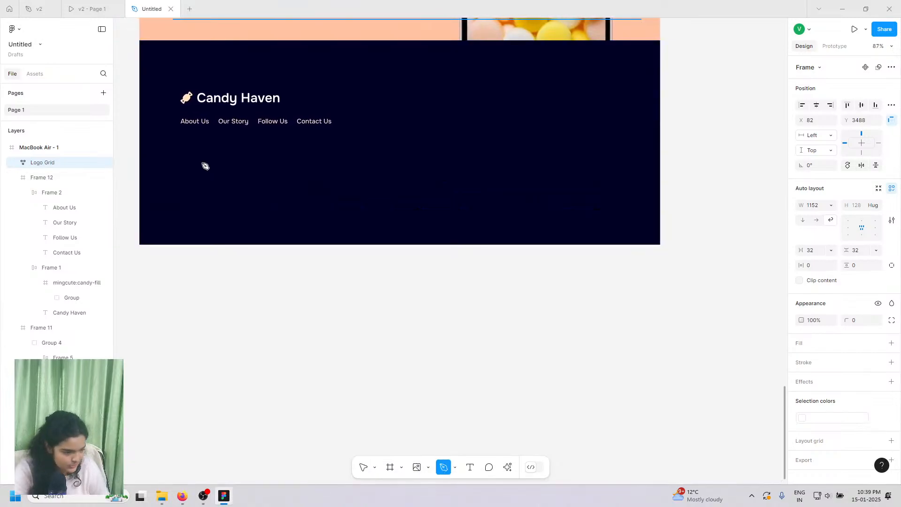
left_click(187, 160)
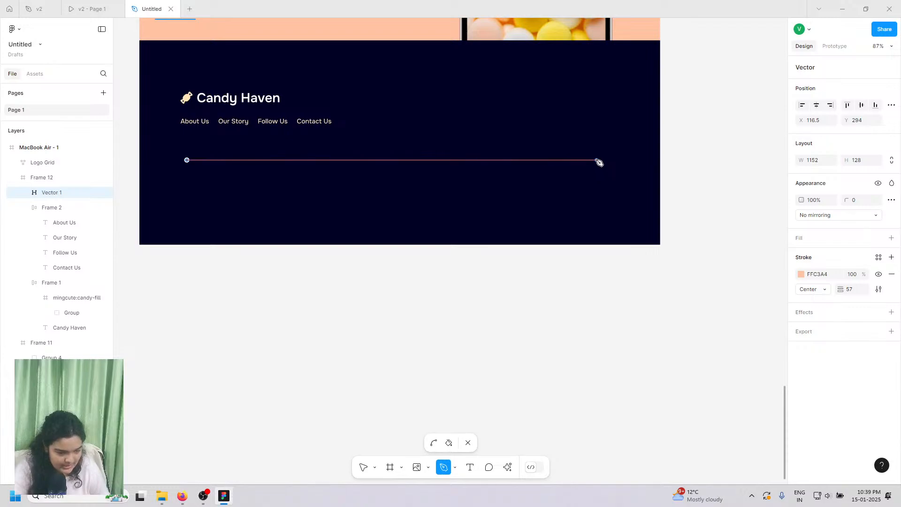
left_click(596, 160)
left_click(362, 468)
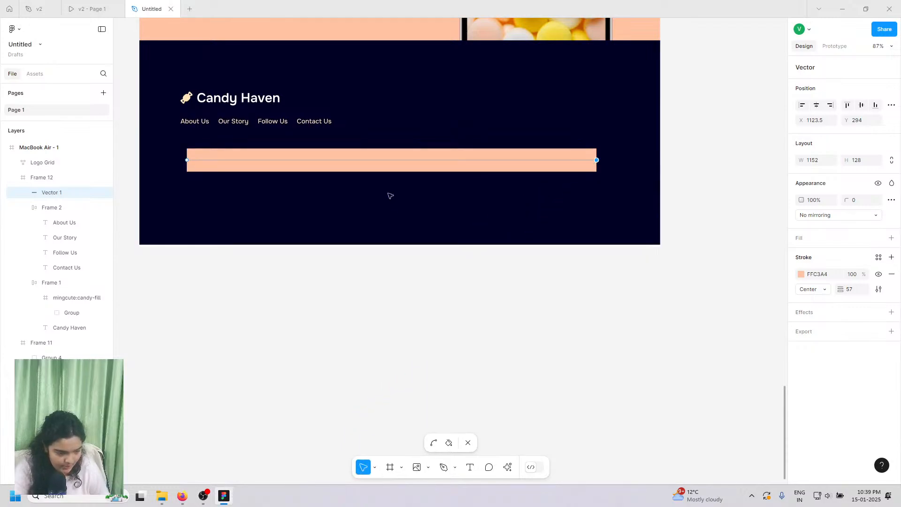
- Give the divider round start and end caps and a stroke weight of 2
left_click_drag(841, 289, 811, 289)
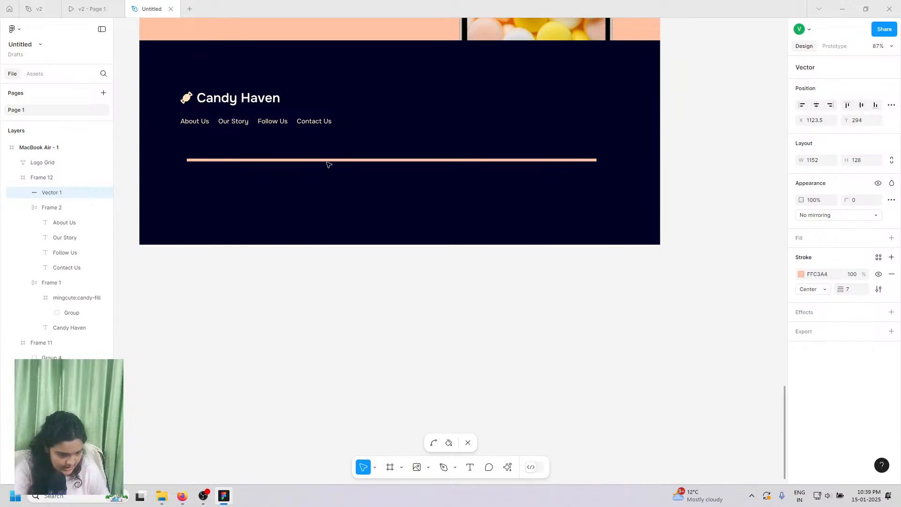
scroll(326, 153, "up", 5)
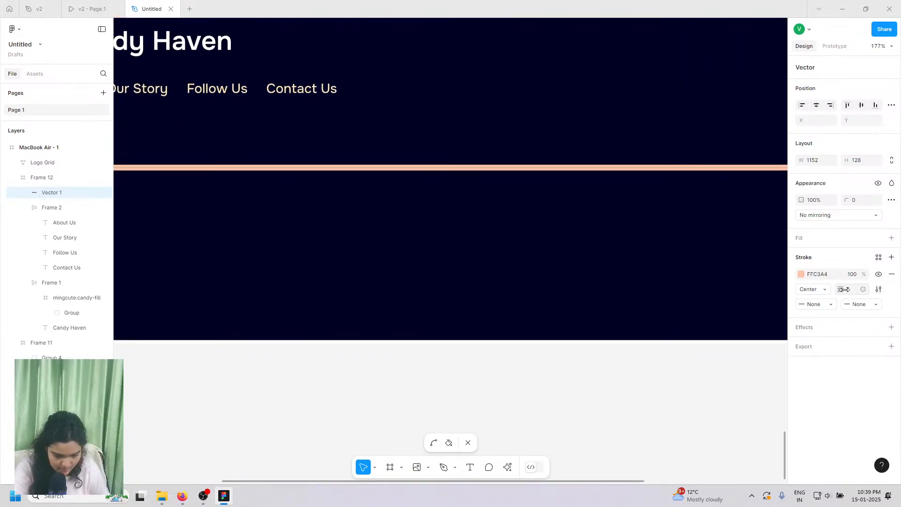
left_click_drag(843, 290, 840, 287)
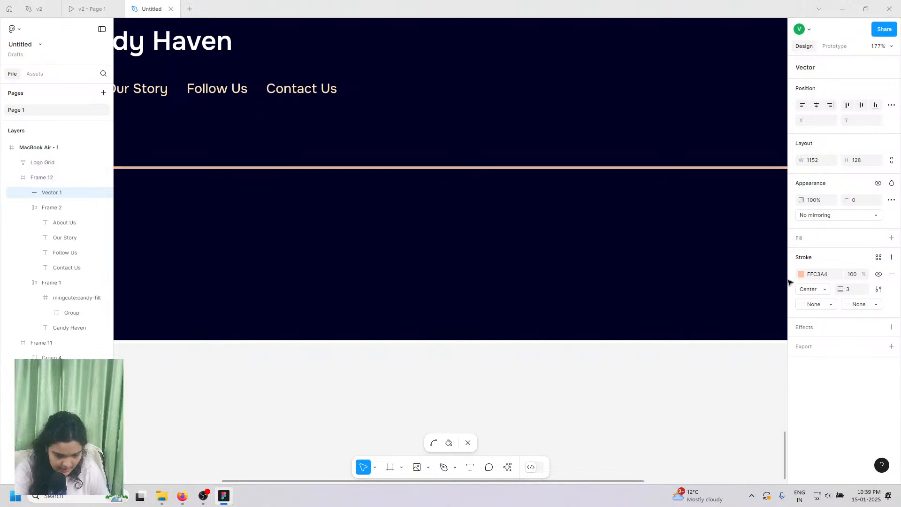
left_click(822, 304)
left_click(835, 381)
left_click(851, 305)
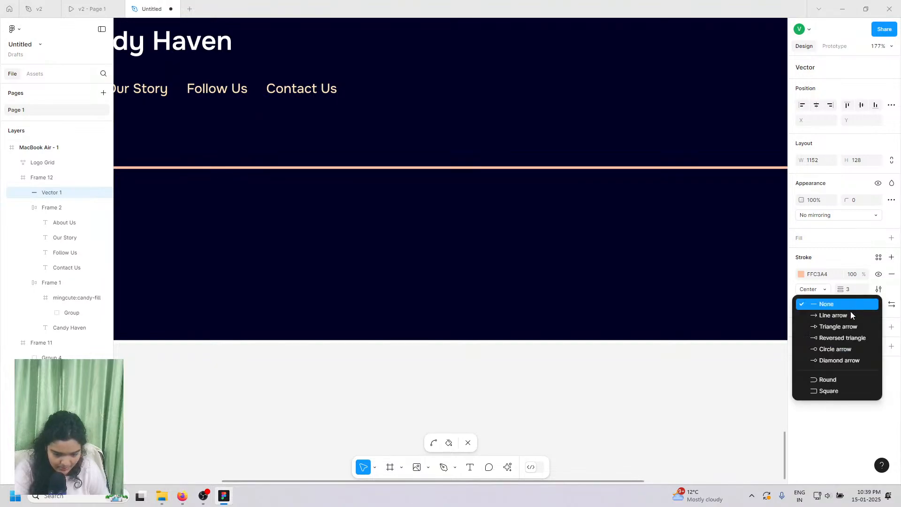
left_click(831, 379)
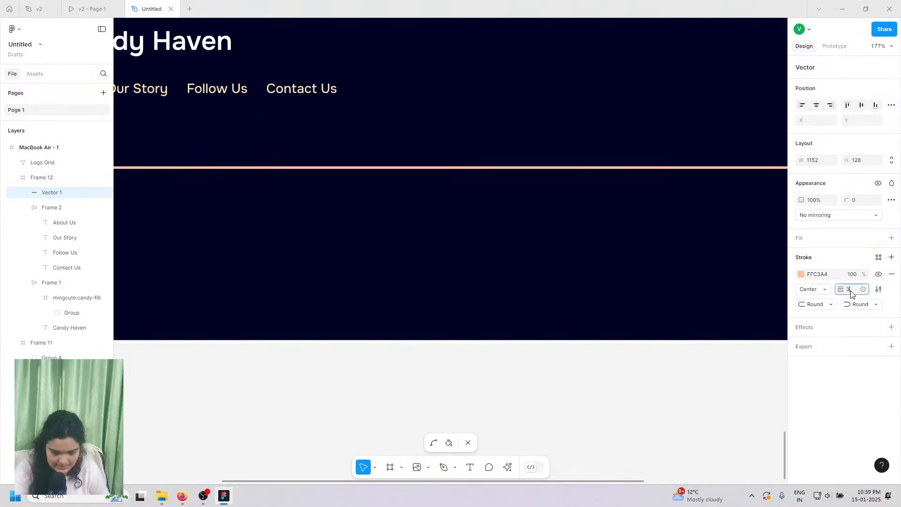
type("2")
key("Return")
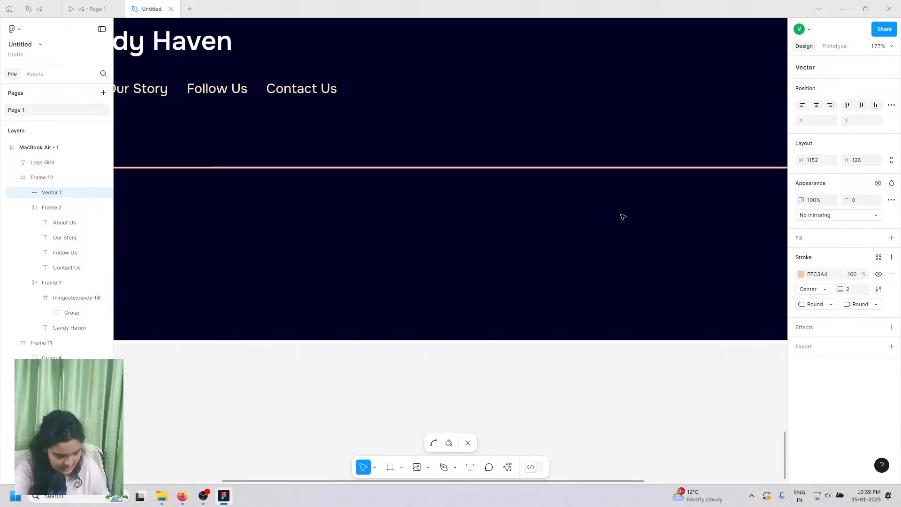
- Exit vector editing and nudge the divider slightly lower
scroll(622, 216, "down", 5)
scroll(513, 311, "right", 4)
key("Escape")
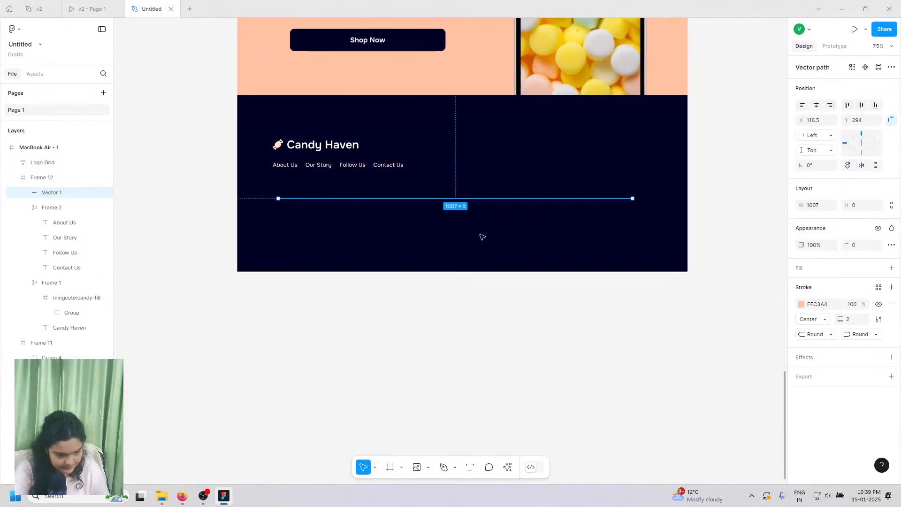
key("Down")
key("Down")
key("Down")
key("Down")
key("Down")
key("Down")
key("Down")
key("Down")
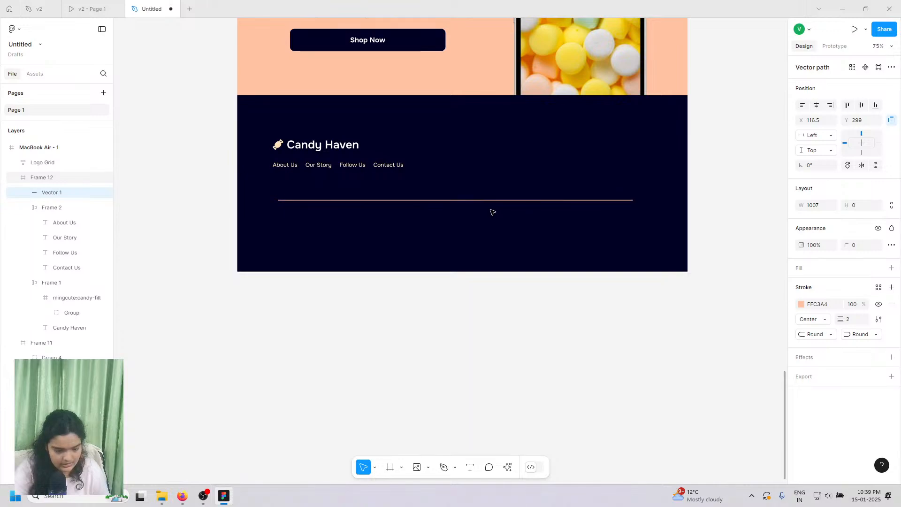
- Center the divider horizontally in the footer and compare it with the v2 prototype
left_click(817, 105)
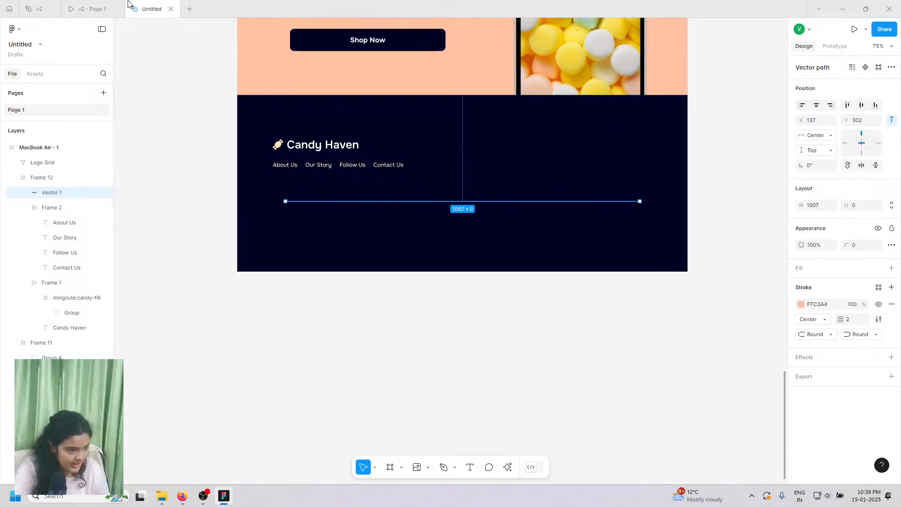
left_click(92, 9)
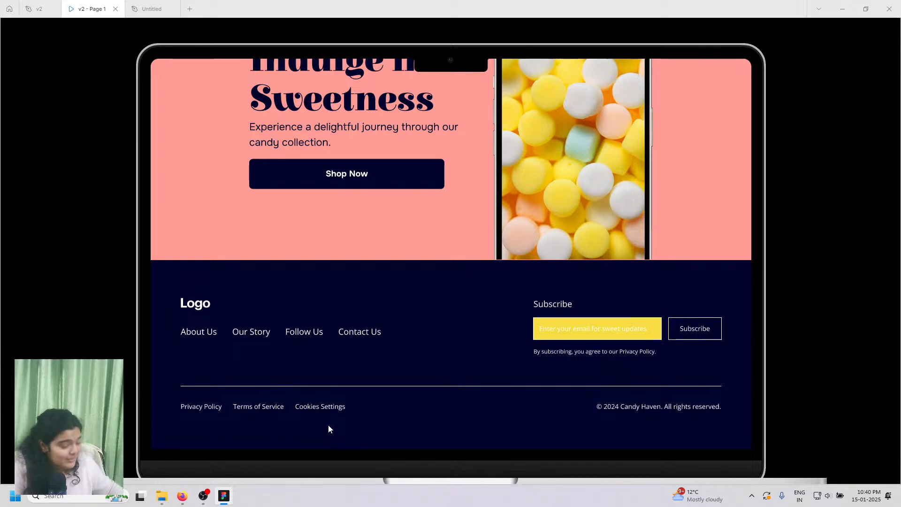
scroll(324, 408, "up", 20)
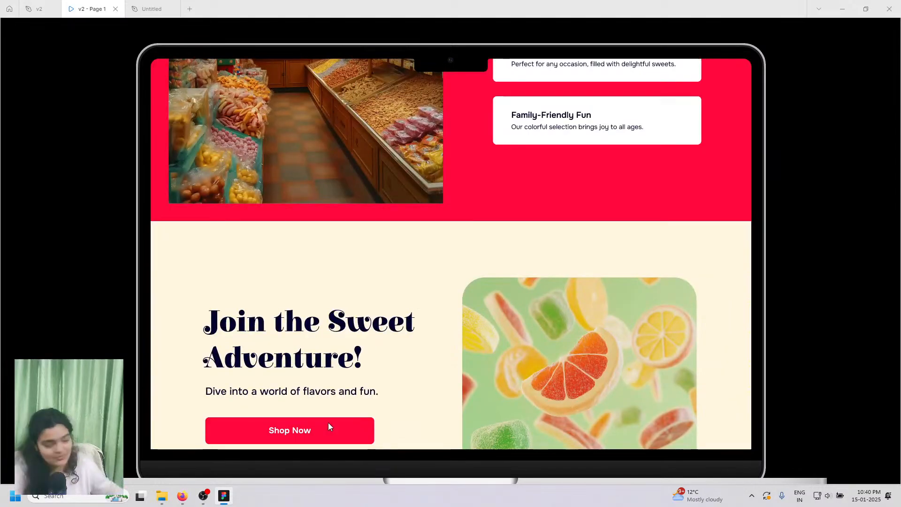
scroll(348, 413, "up", 2)
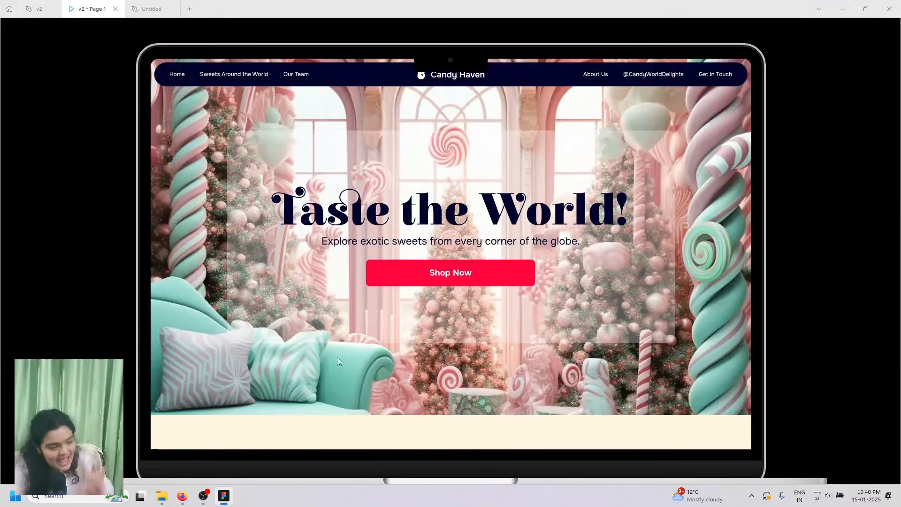
left_click(149, 8)
scroll(214, 141, "up", 8)
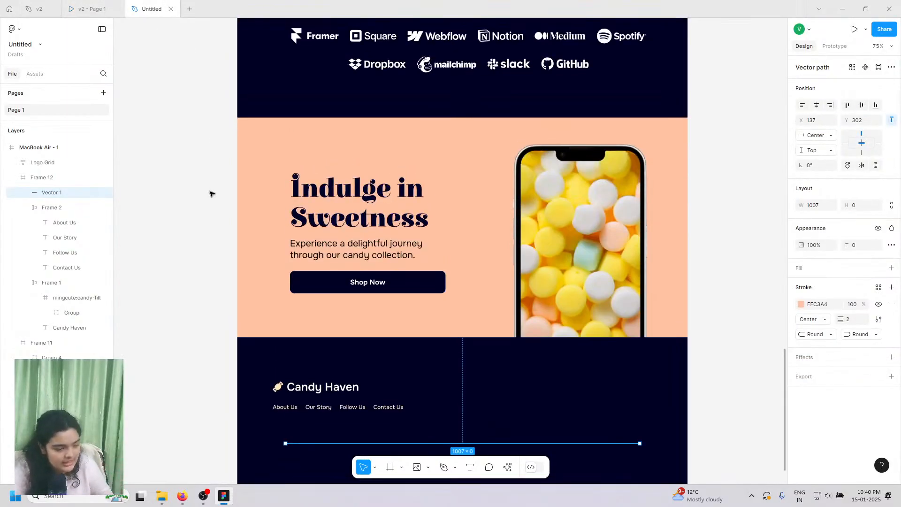
scroll(210, 194, "up", 15)
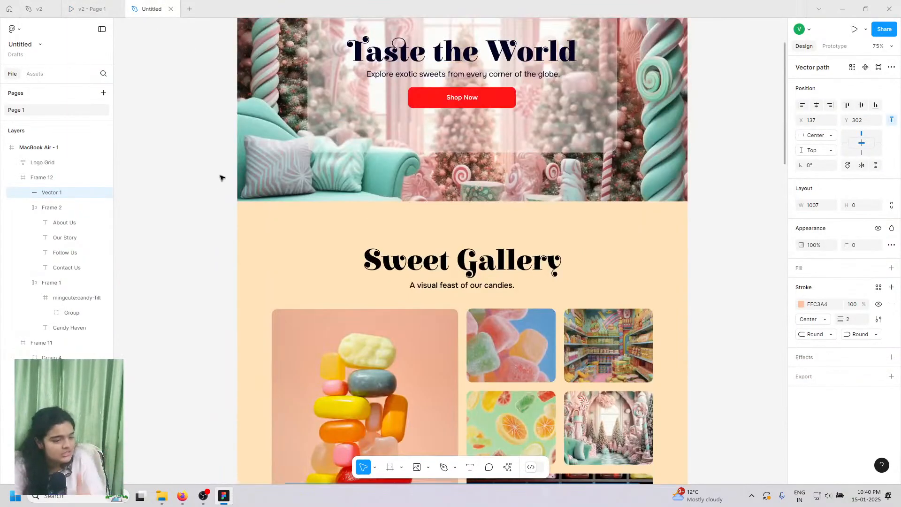
scroll(222, 177, "up", 10)
scroll(305, 318, "down", 8)
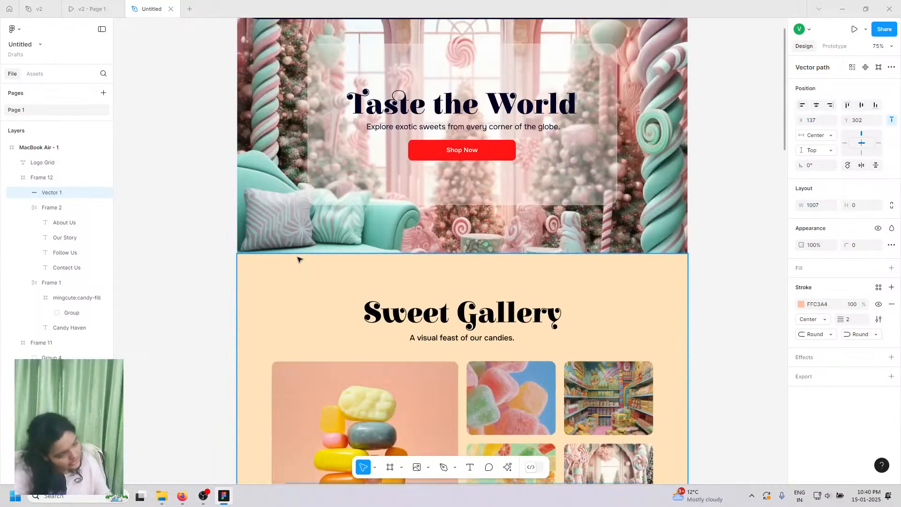
scroll(298, 259, "up", 3)
- Duplicate the navbar's Home / Sweets Around the World / Our Team row and place it below the divider
left_click(285, 101)
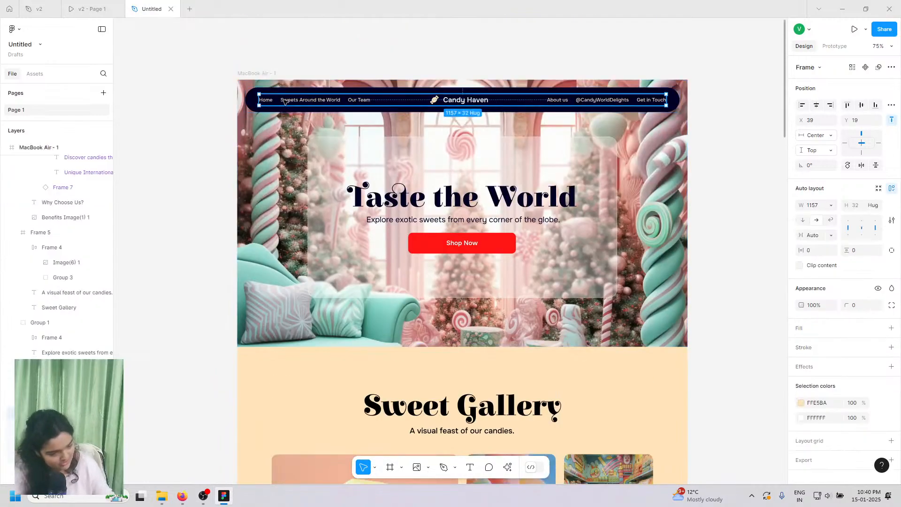
left_click(285, 102)
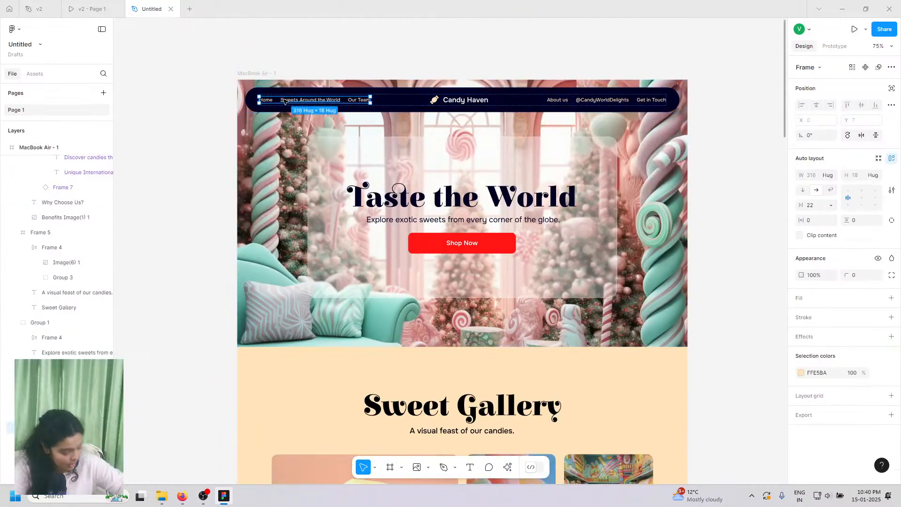
key("ctrl+d")
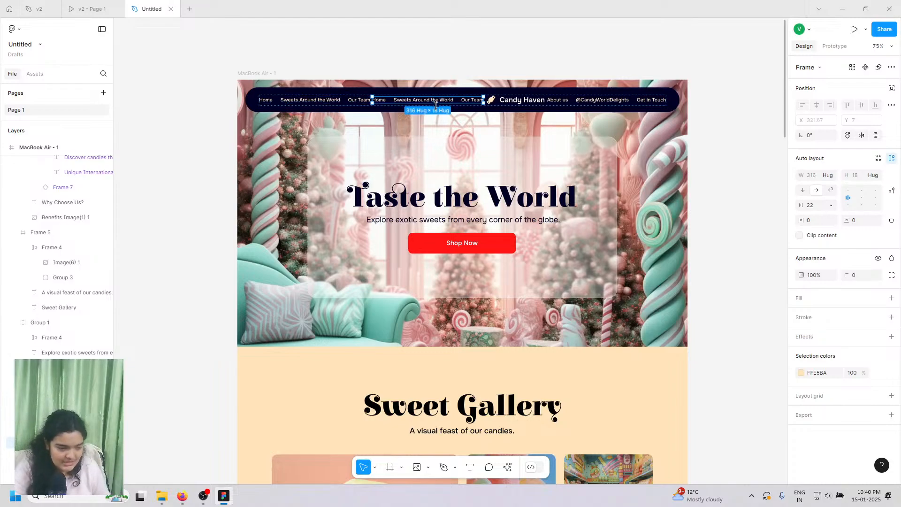
left_click_drag(442, 100, 344, 384)
scroll(385, 324, "down", 9)
scroll(409, 337, "down", 7)
scroll(393, 357, "down", 8)
scroll(402, 264, "down", 3)
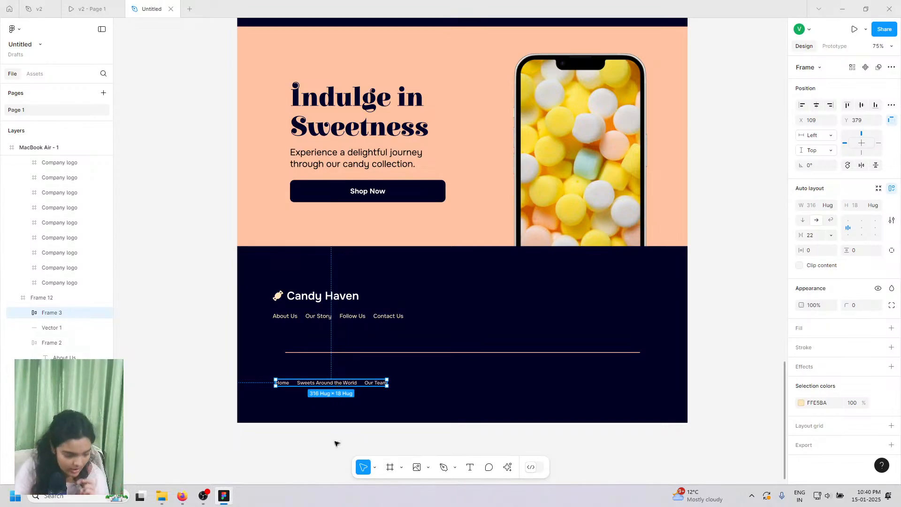
left_click(89, 5)
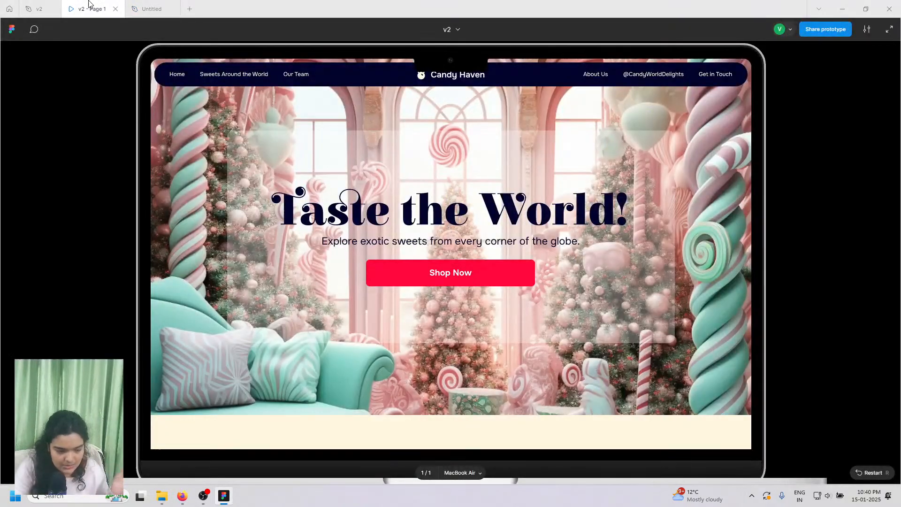
scroll(373, 235, "down", 15)
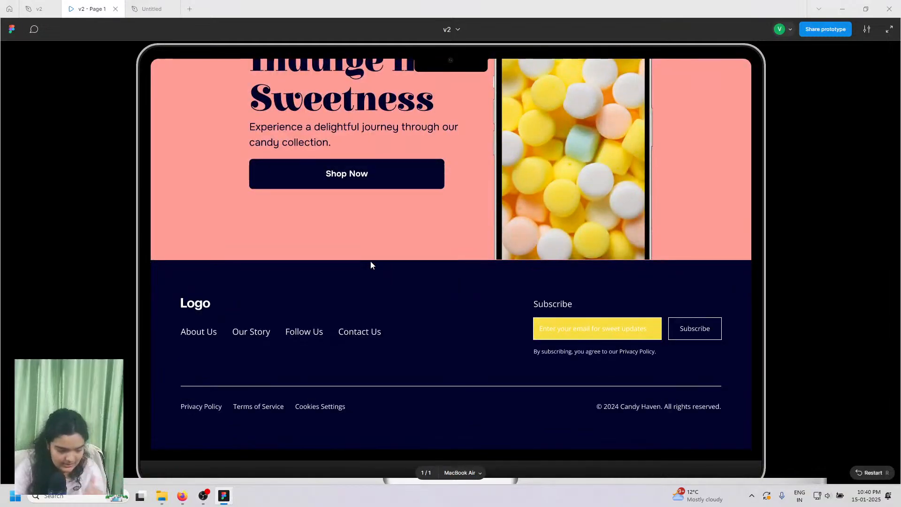
left_click(169, 7)
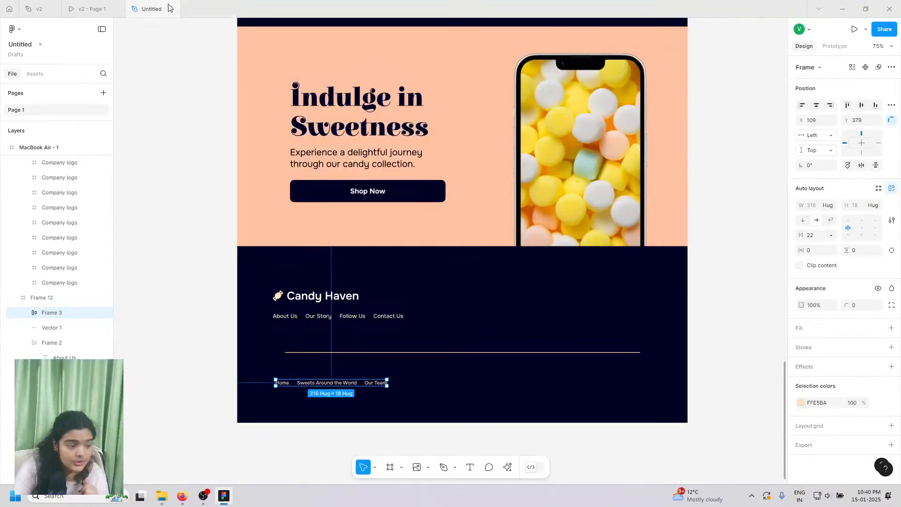
- Rename the copied Home link to 'Privacy Policy'
left_click(288, 392)
scroll(287, 392, "up", 10)
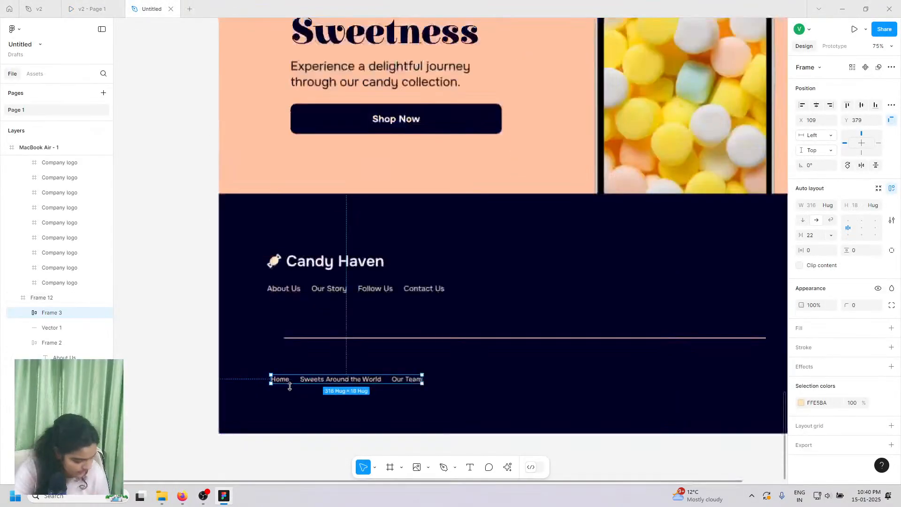
double_click(266, 363)
double_click(266, 363)
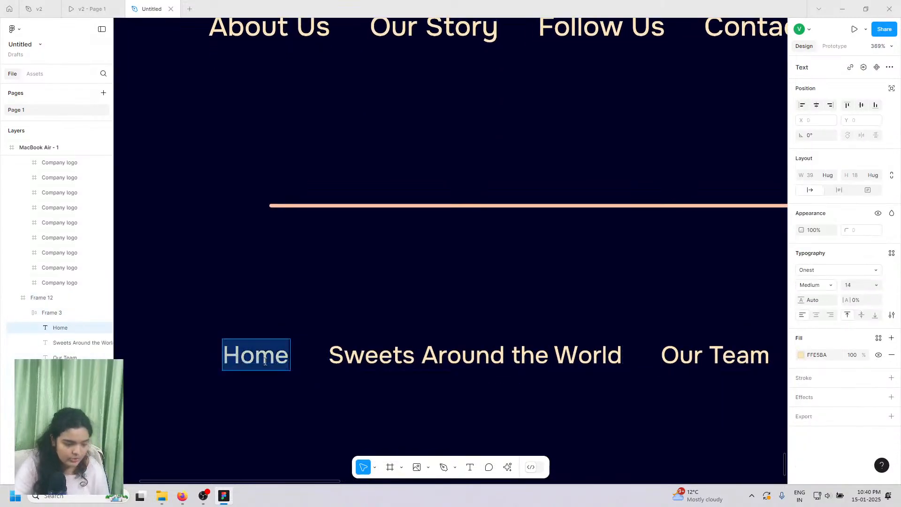
left_click(266, 362)
double_click(266, 361)
type("P")
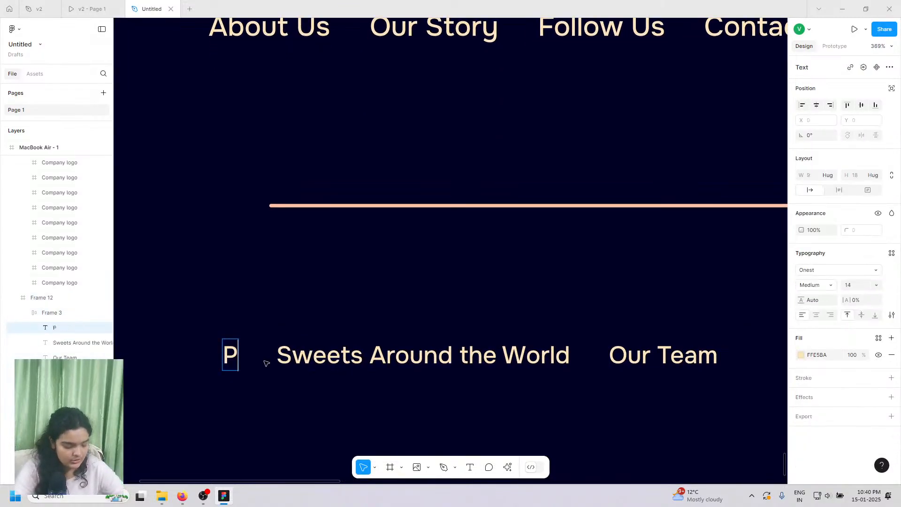
type("rivacy Policy")
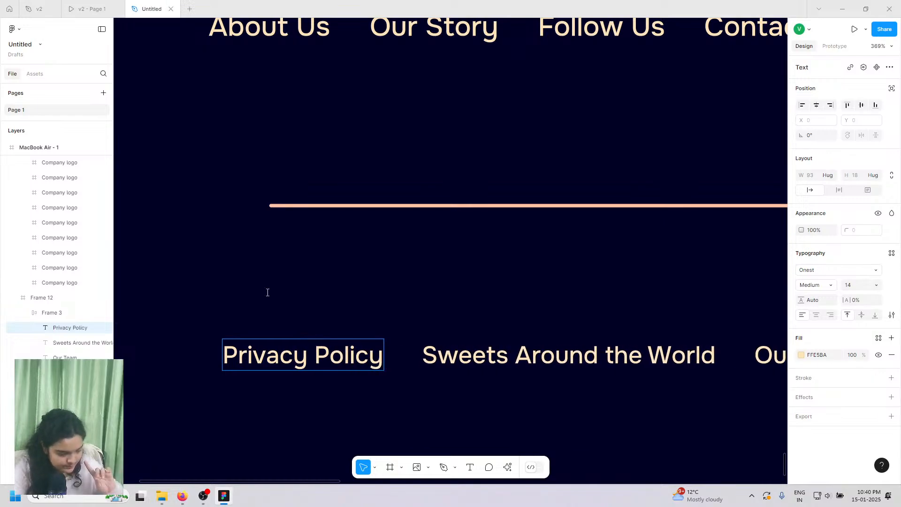
left_click(91, 9)
left_click(150, 9)
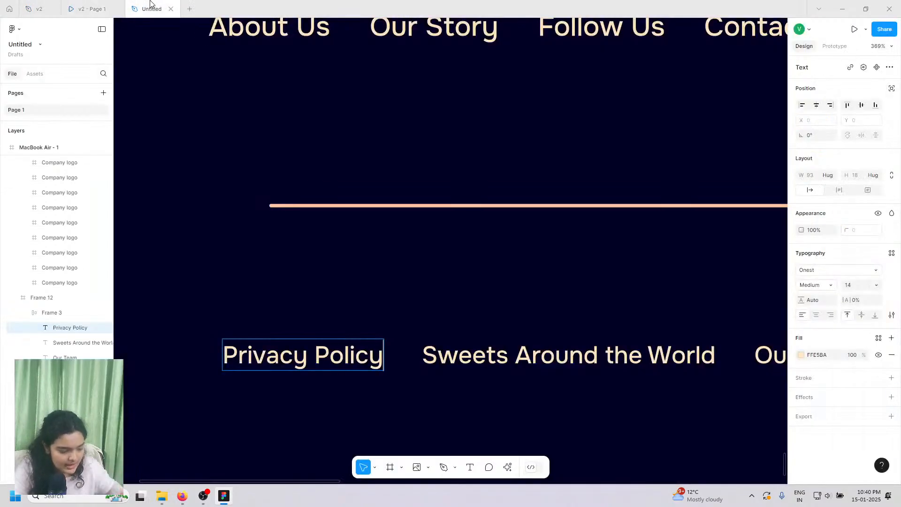
- Rename the Sweets Around the World link to 'Terms of Service'
double_click(512, 350)
type("Terms O")
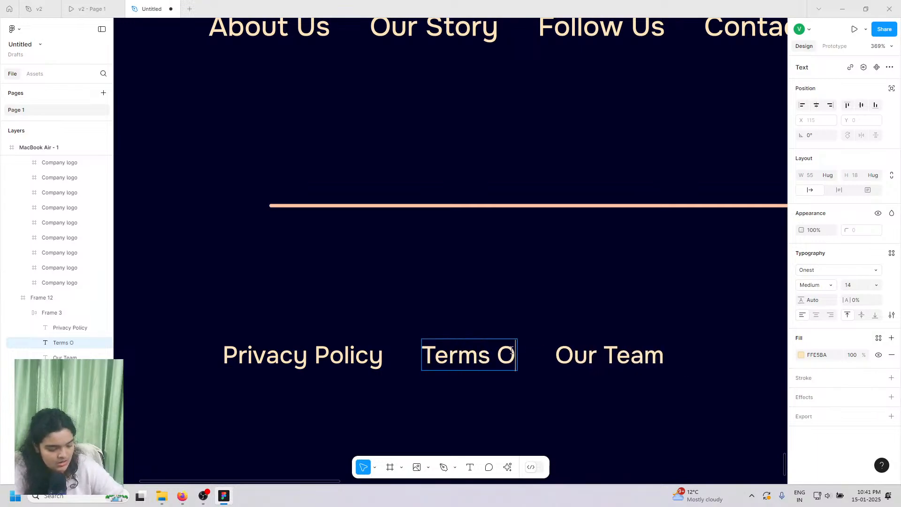
key("BackSpace")
type("of Seri")
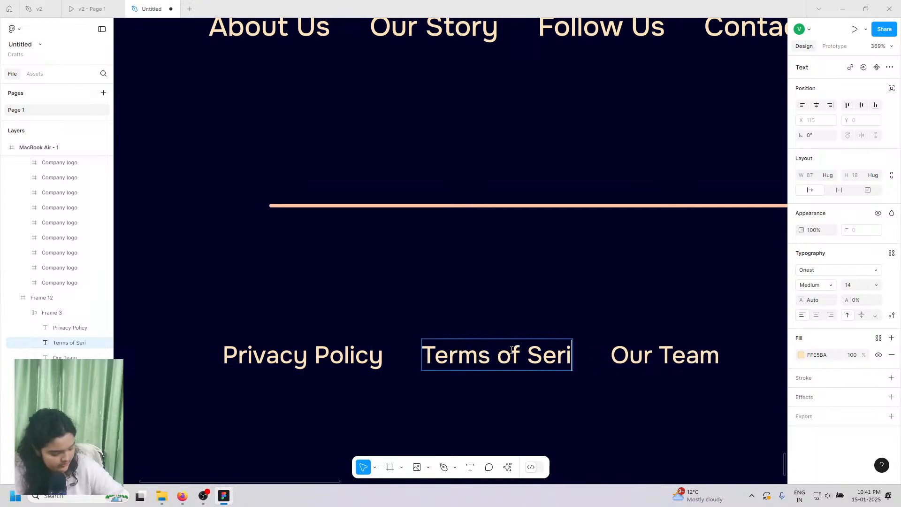
key("BackSpace")
type("vice")
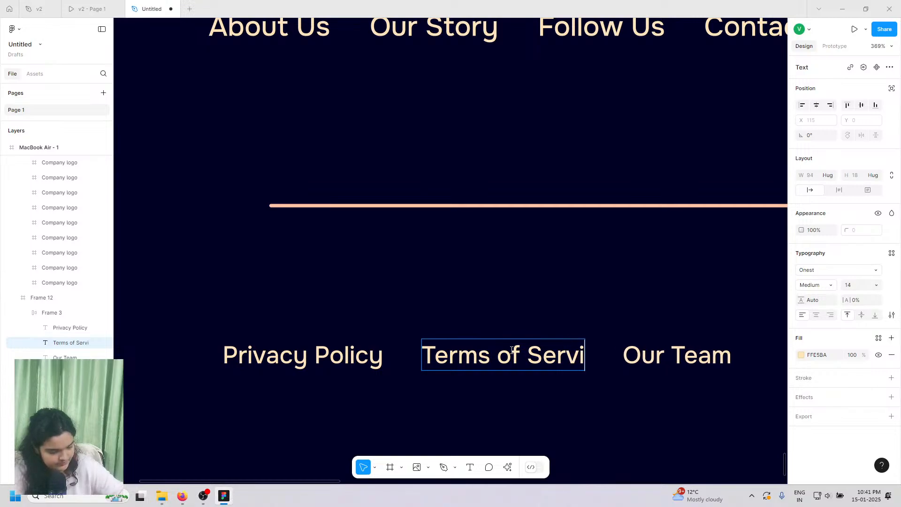
left_click(69, 4)
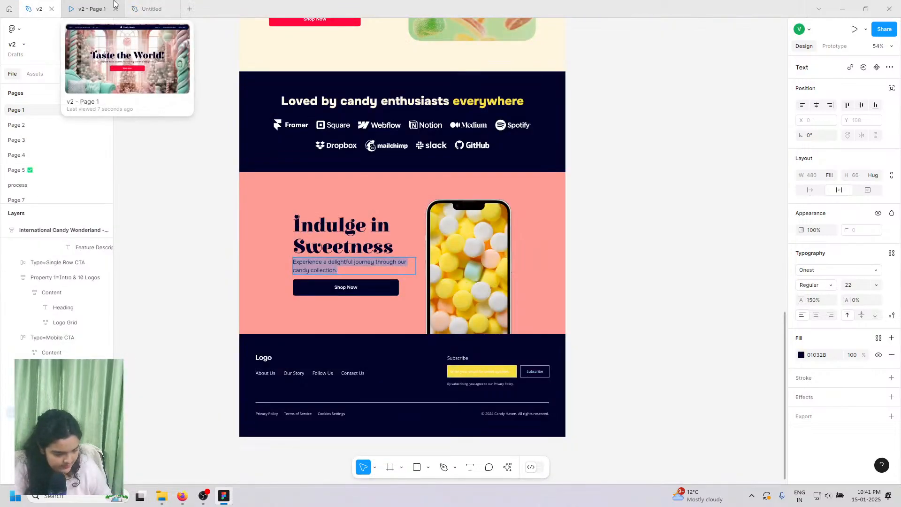
left_click(134, 6)
- Rename the Our Team link to 'Cookie Setting' and compare with the prototype
double_click(663, 365)
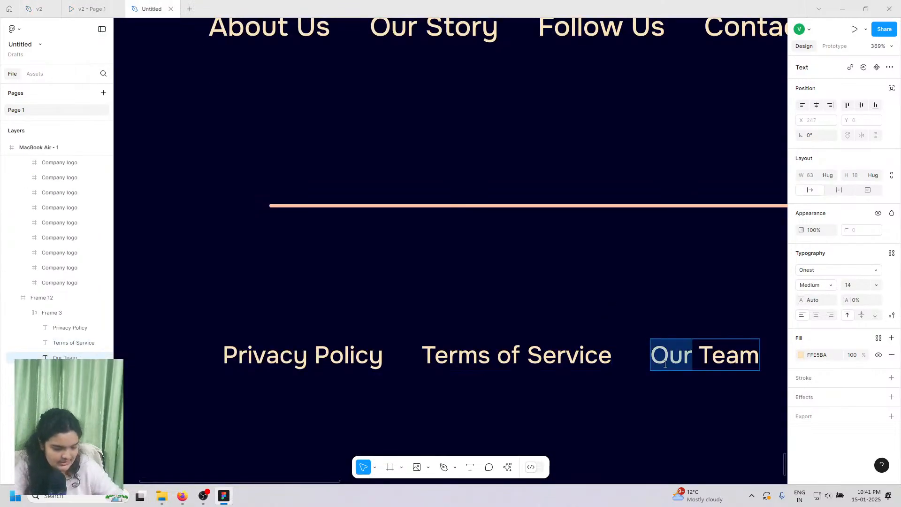
left_click(663, 365)
triple_click(663, 365)
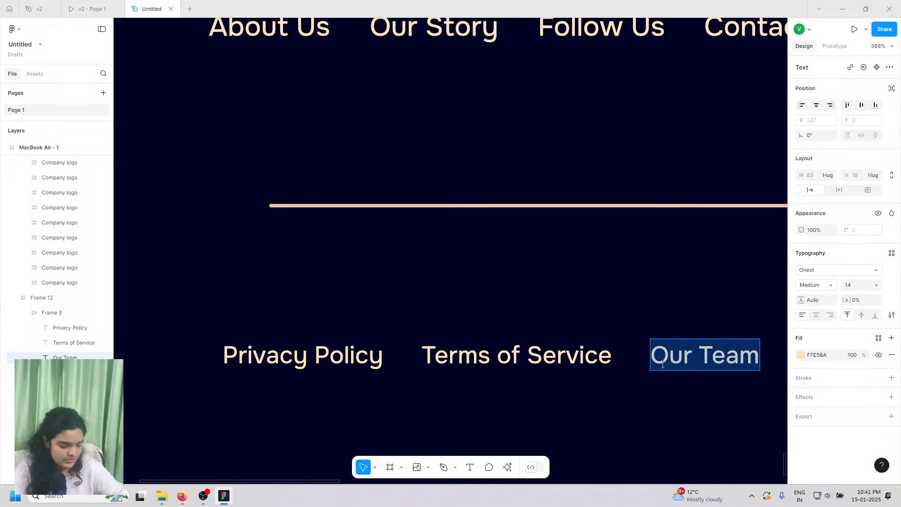
type("Cookie Setting")
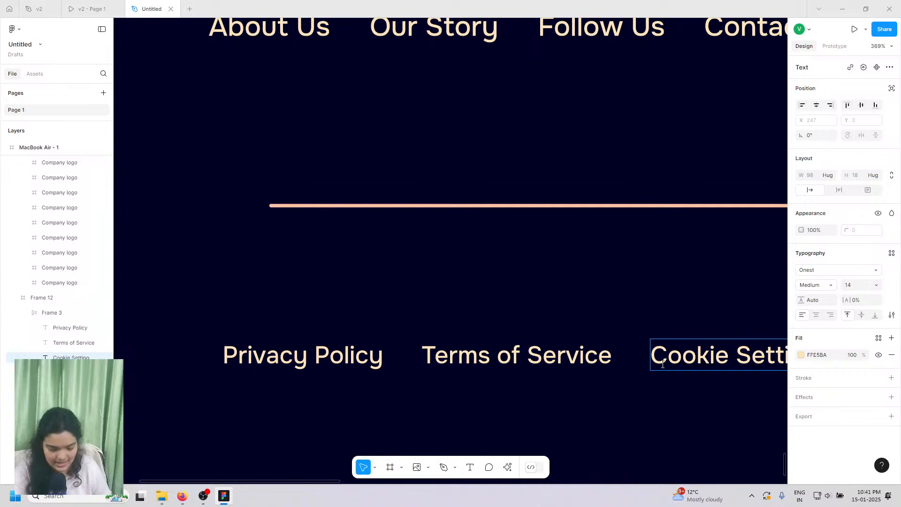
scroll(661, 358, "right", 2)
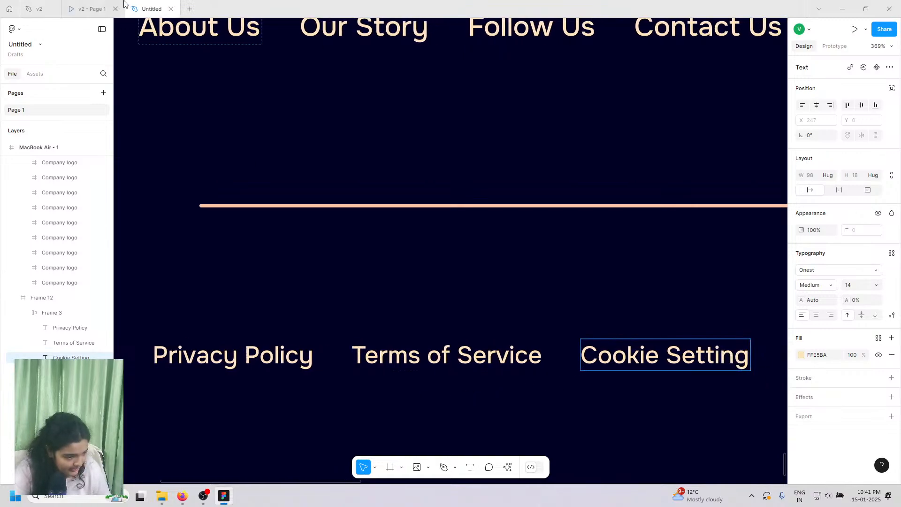
left_click(105, 7)
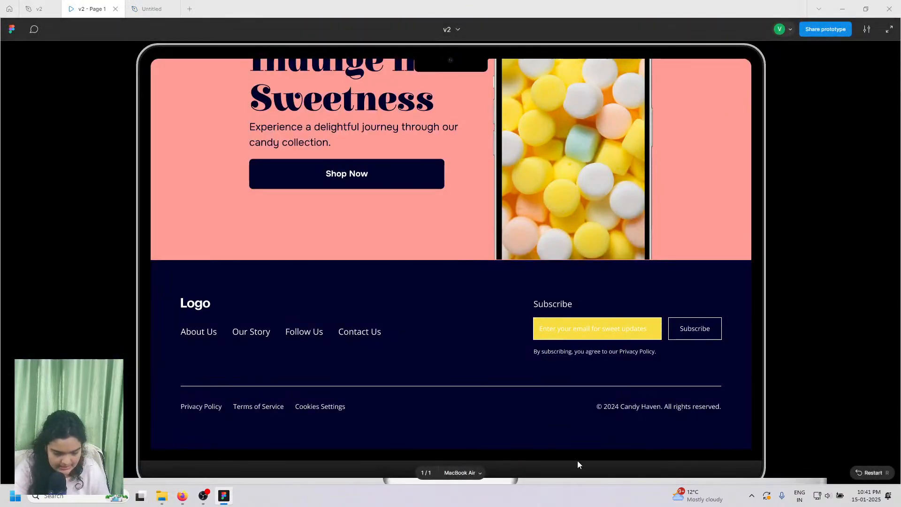
left_click(141, 8)
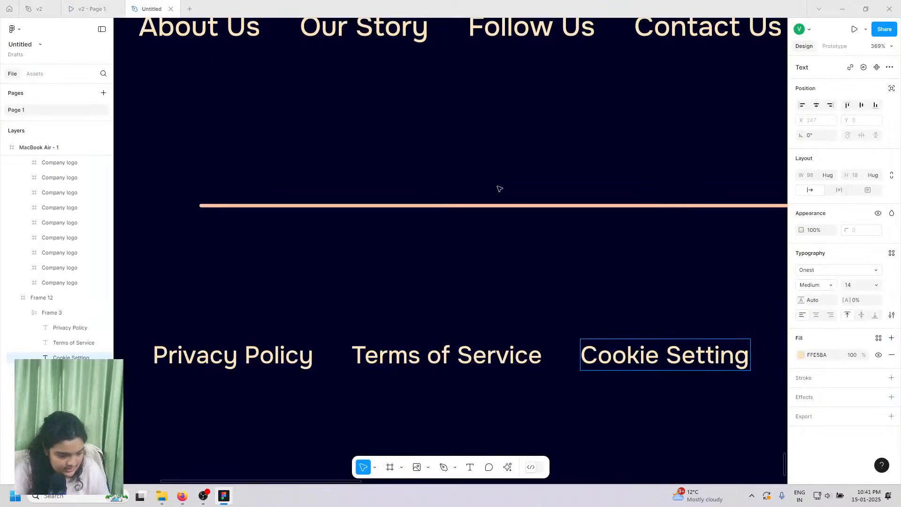
scroll(499, 187, "down", 5)
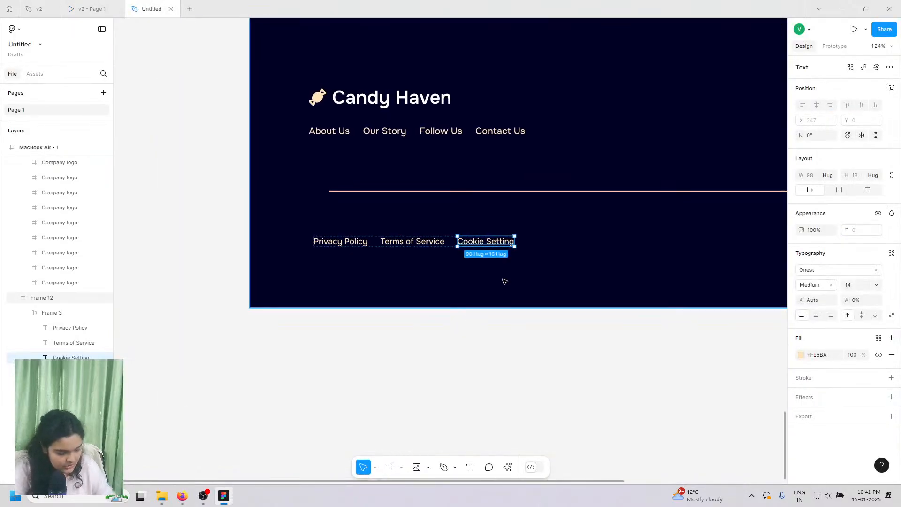
- Add a second Cookie Setting link and shift the legal row to align with the logo's left edge
key("ctrl+d")
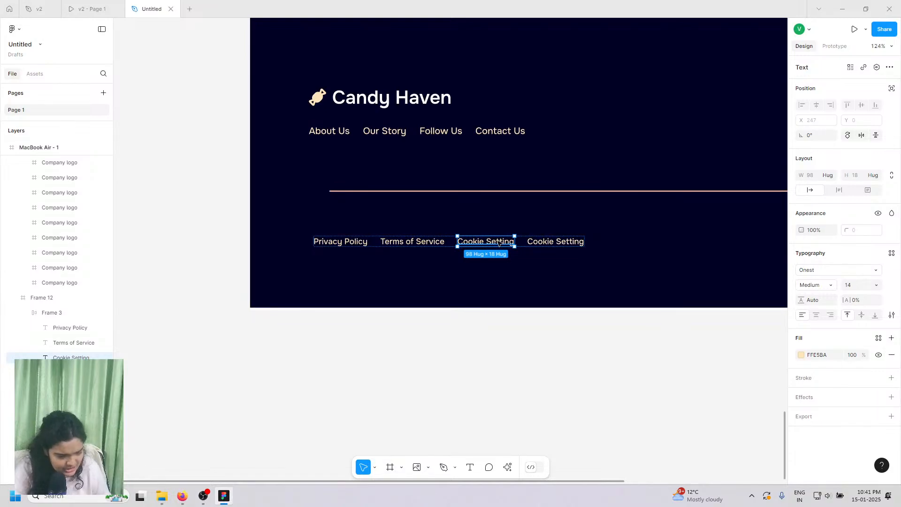
left_click(364, 317)
left_click(353, 244)
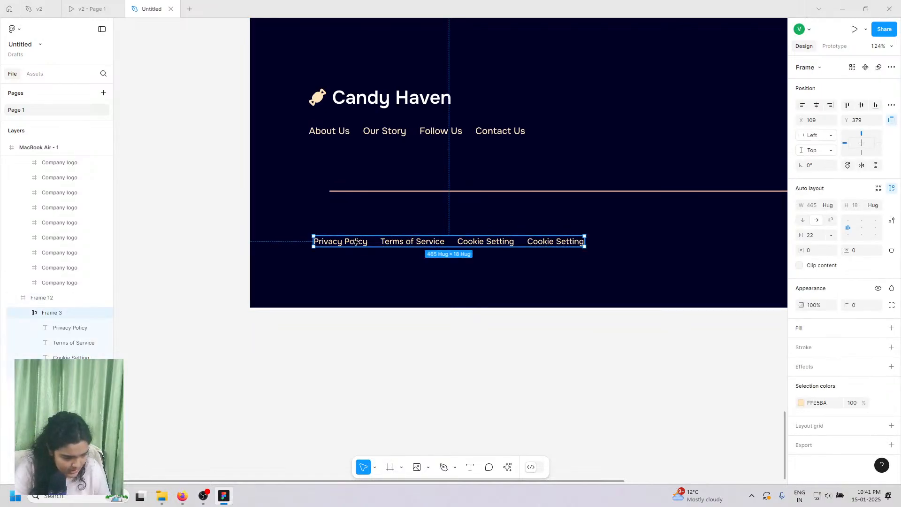
left_click_drag(351, 242, 350, 247)
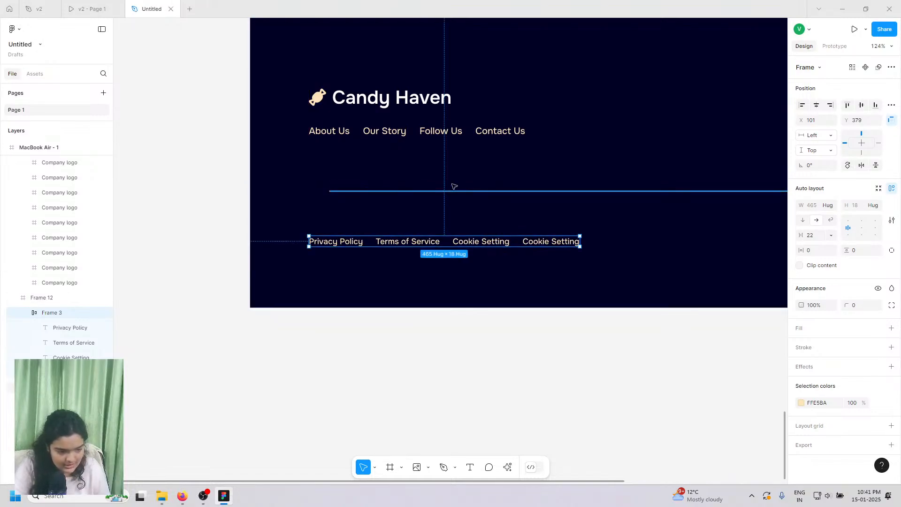
left_click(537, 243)
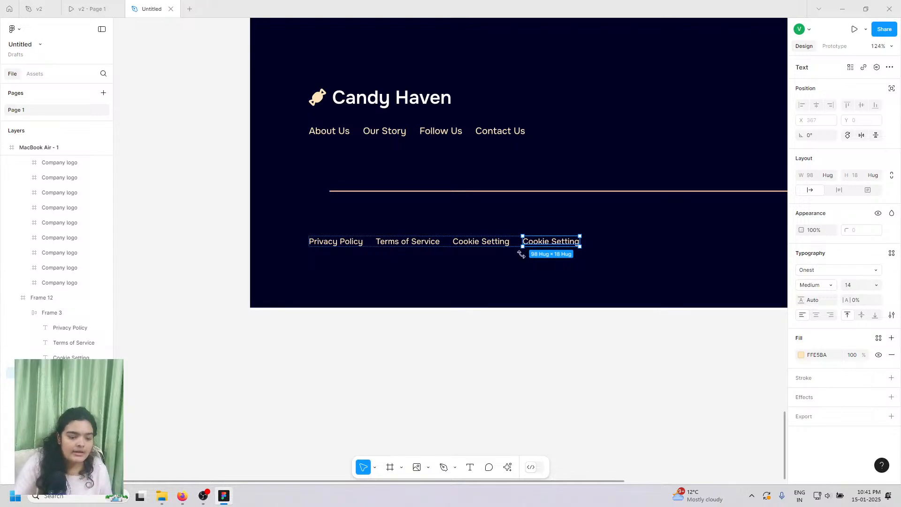
scroll(523, 257, "up", 2)
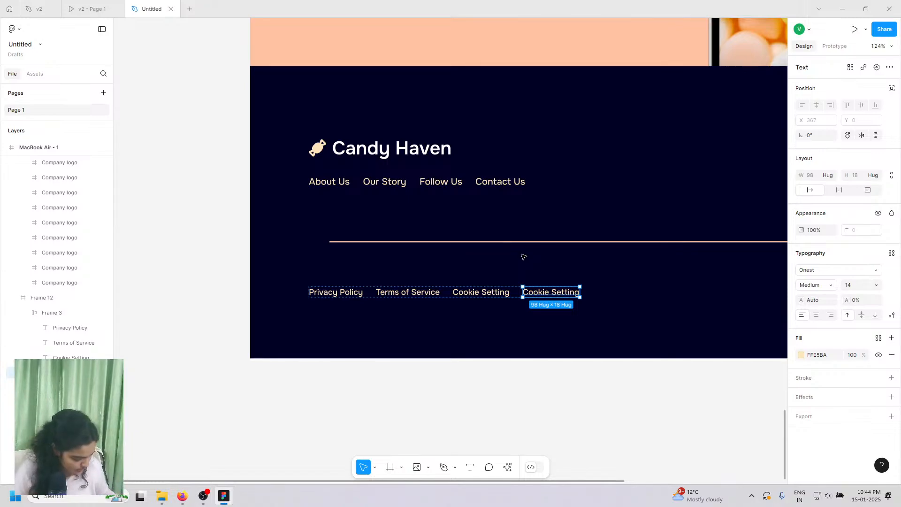
- Move the extra Cookie Setting text to the footer's right end and set it to 16 px
scroll(524, 257, "right", 5)
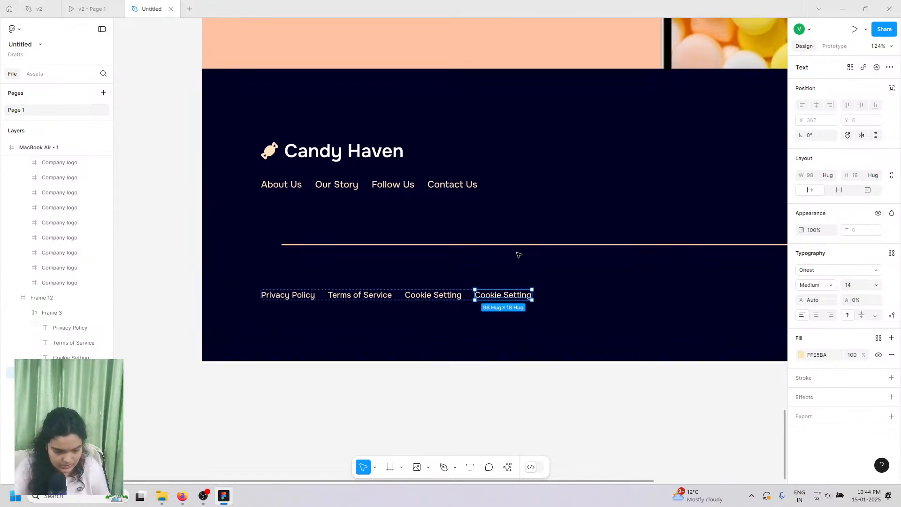
scroll(512, 353, "right", 1)
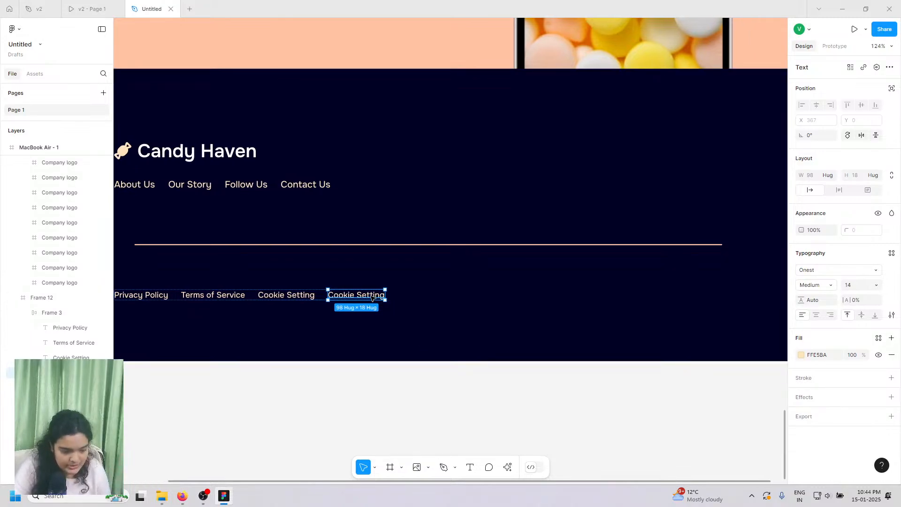
left_click_drag(373, 299, 711, 297)
left_click(91, 9)
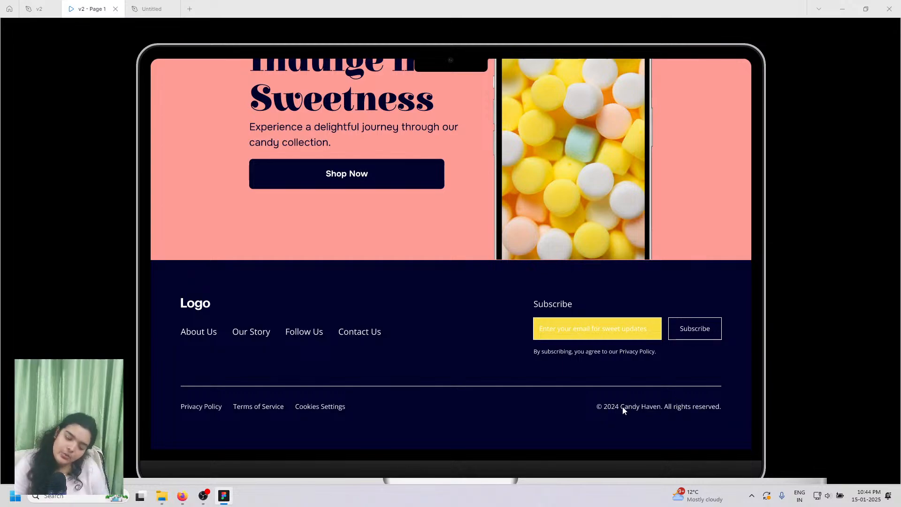
left_click(153, 9)
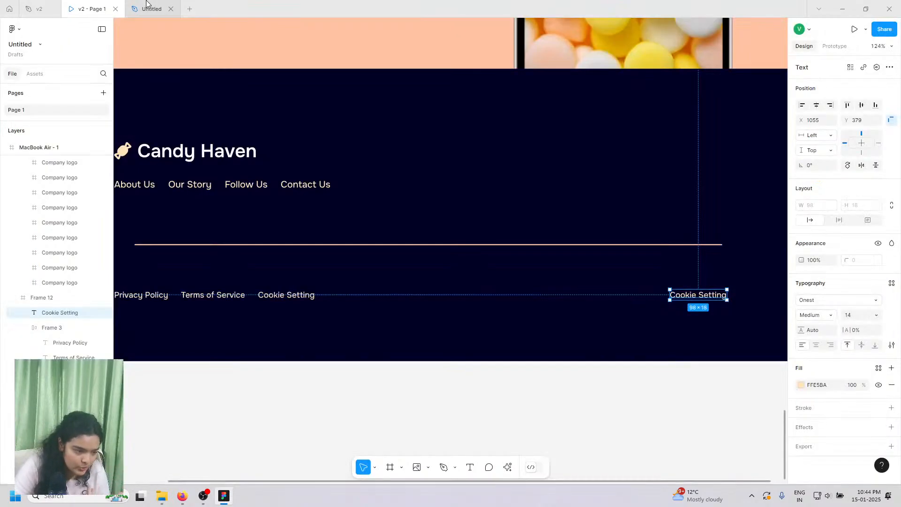
left_click(858, 318)
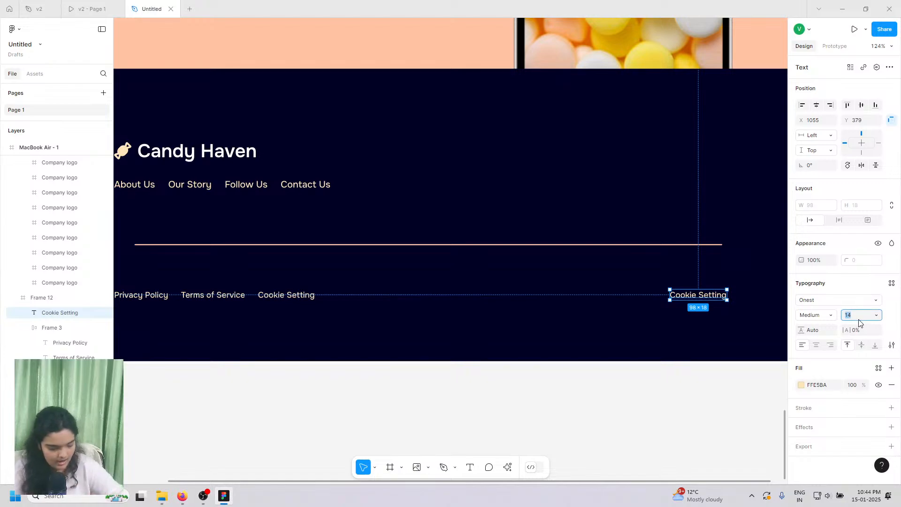
type("16")
key("Return")
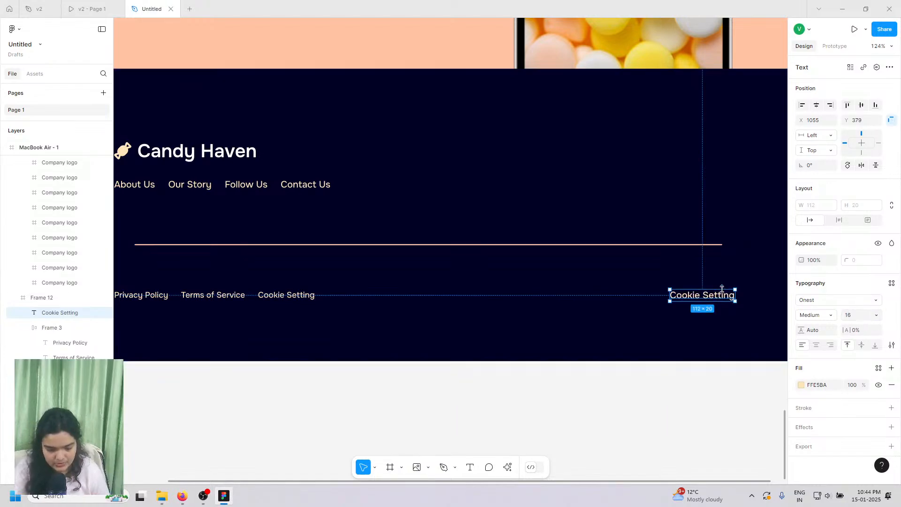
left_click_drag(725, 295, 724, 292)
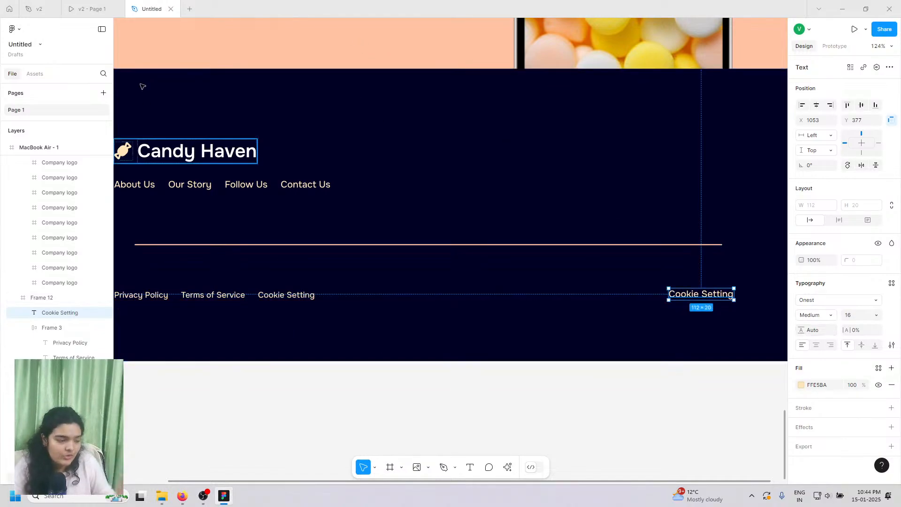
- Open the v2 reference design and select its © 2024 Candy Haven copyright line
left_click(89, 9)
left_click(29, 8)
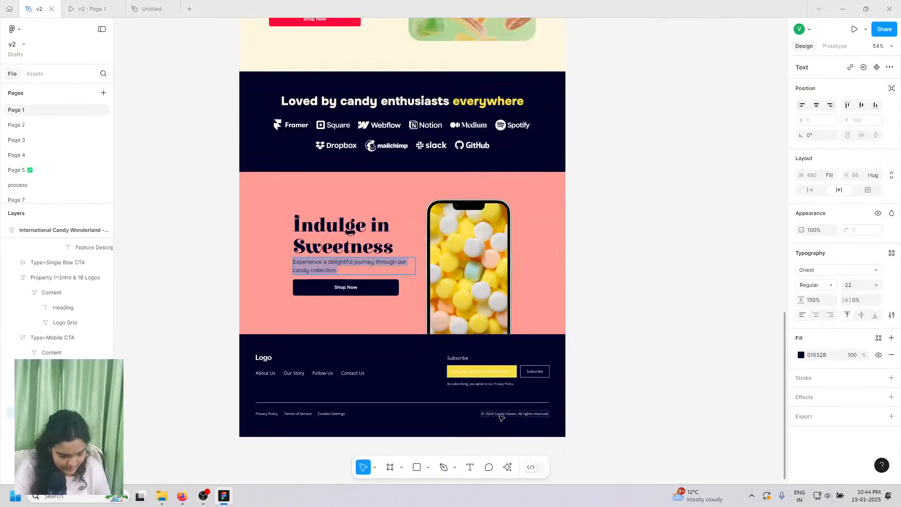
double_click(499, 416)
- Copy the copyright text from v2 and paste it over the detached Cookie Setting text
right_click(500, 416)
left_click(507, 413)
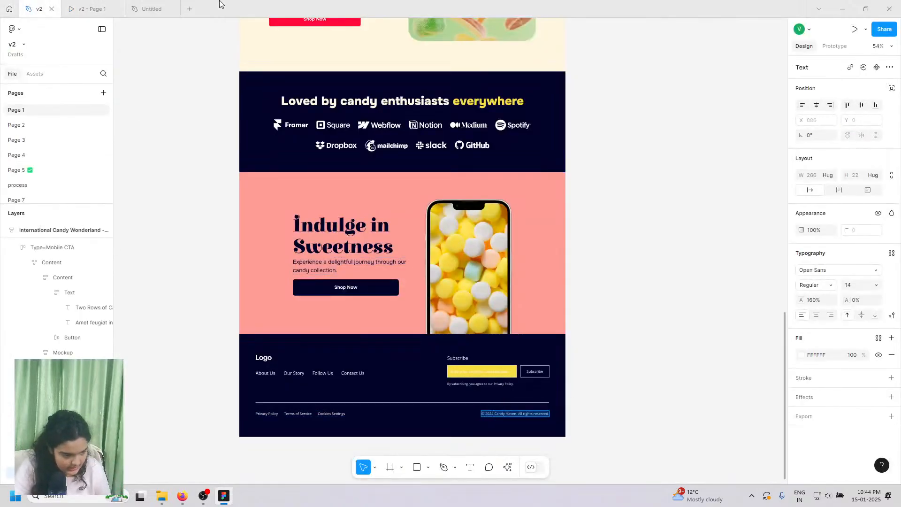
left_click(152, 9)
double_click(712, 295)
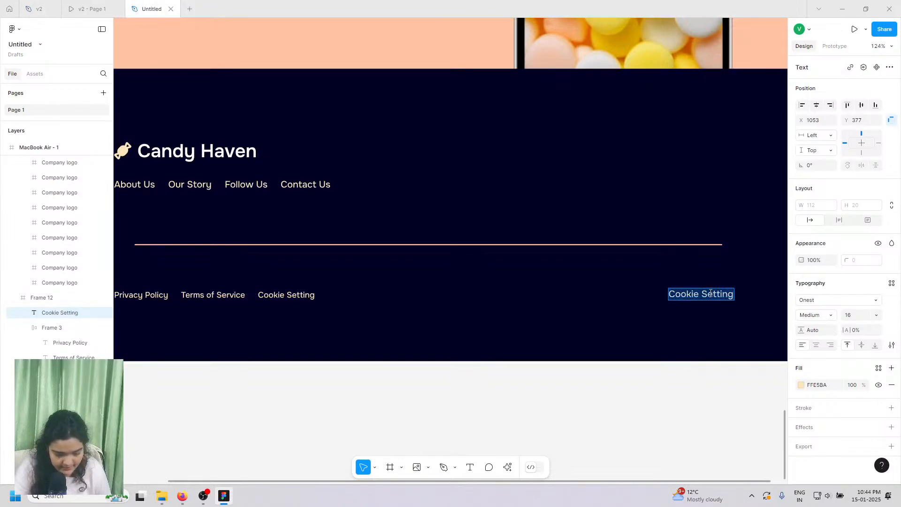
right_click(712, 295)
left_click(731, 326)
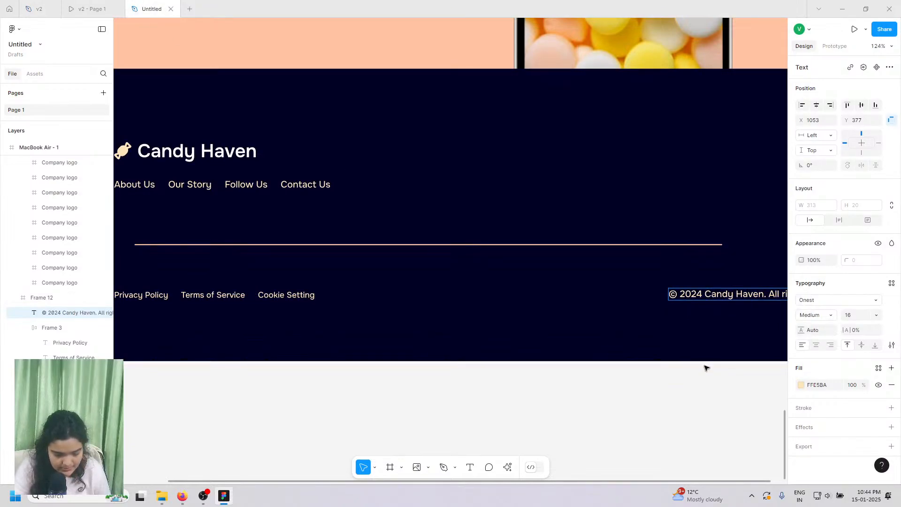
key("Escape")
- Right-align the copyright onto the legal links row and change 2024 to 2025
left_click(831, 345)
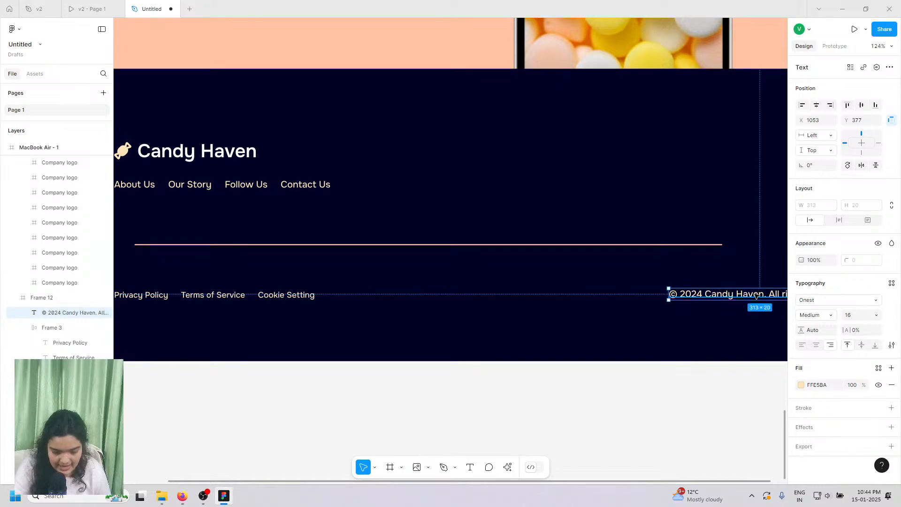
left_click_drag(754, 297, 671, 294)
double_click(605, 292)
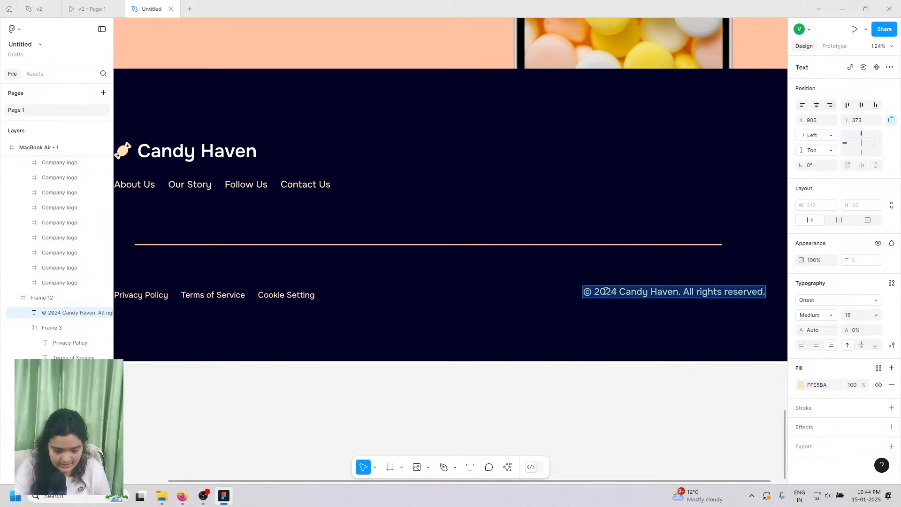
left_click_drag(613, 291, 616, 295)
type("5")
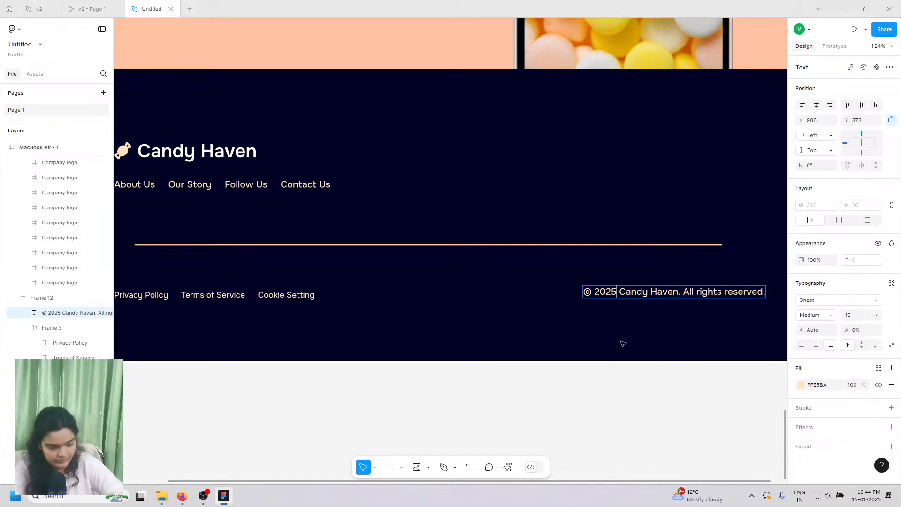
key("Escape")
- Nudge the © 2025 copyright text left into its final position
scroll(597, 293, "up", 1)
scroll(597, 293, "up", 3)
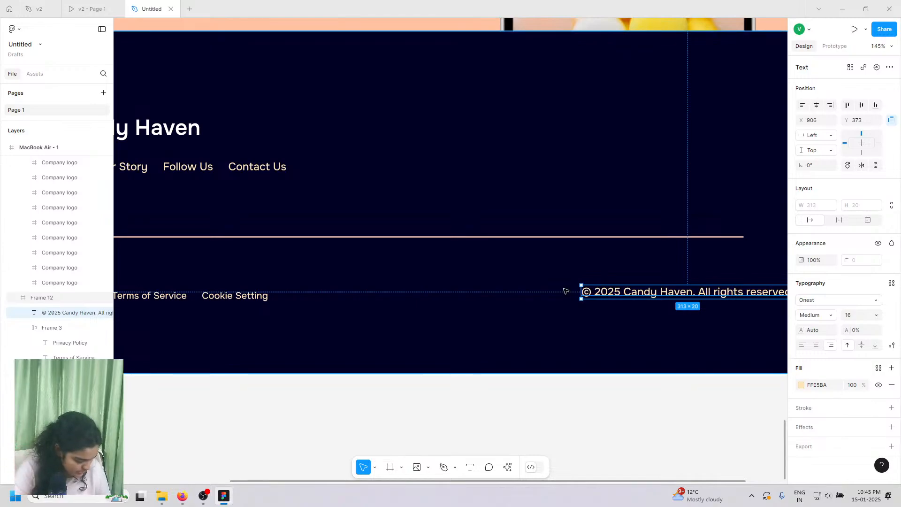
scroll(593, 319, "down", 3)
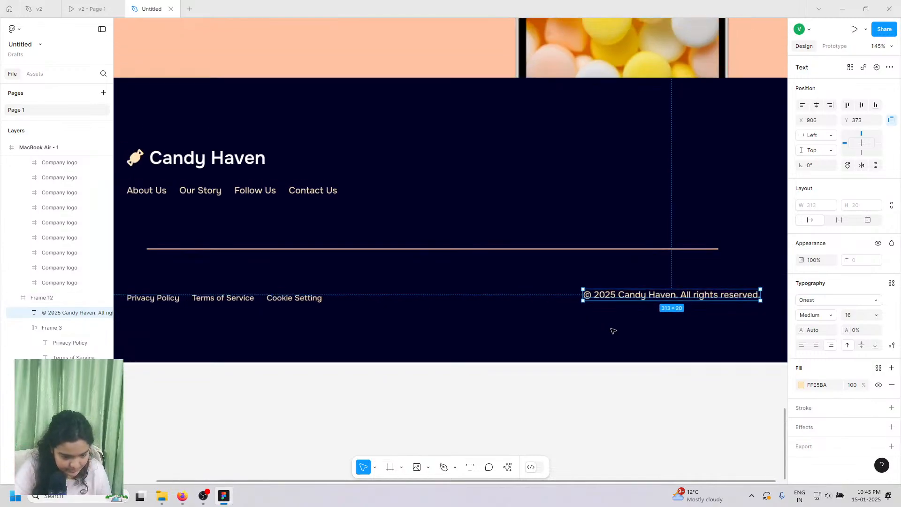
left_click_drag(606, 295, 606, 294)
key("Left")
key("Left")
key("Left")
key("Left")
key("Left")
key("Left")
key("Left")
key("Left")
key("Left")
key("Left")
key("Left")
key("Left")
key("Left")
key("Left")
key("Left")
key("Left")
key("Left")
key("Left")
key("Left")
key("Left")
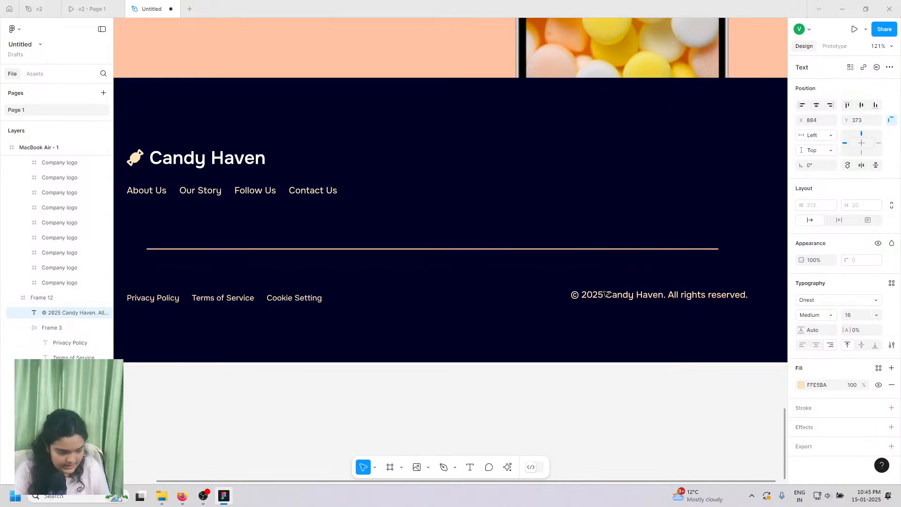
scroll(606, 294, "left", 2)
key("Left")
key("Left")
key("Left")
key("Left")
left_click(605, 294)
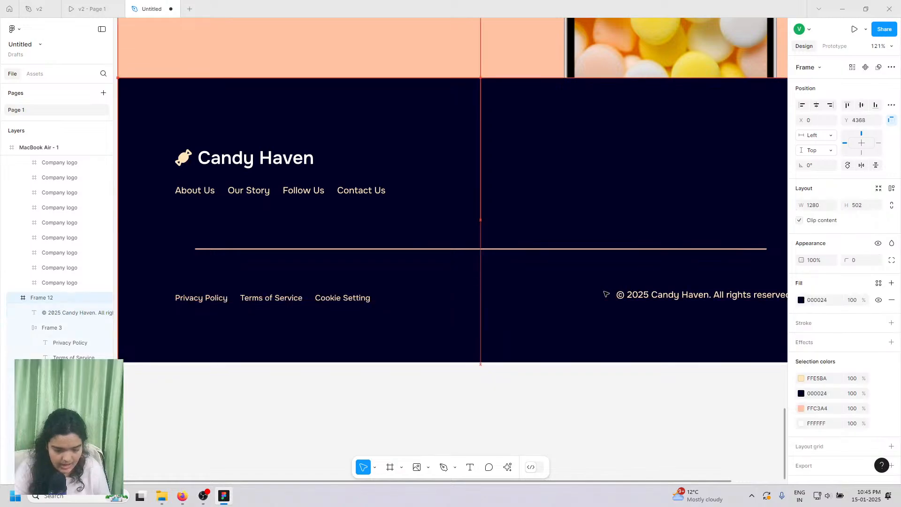
scroll(605, 294, "right", 1)
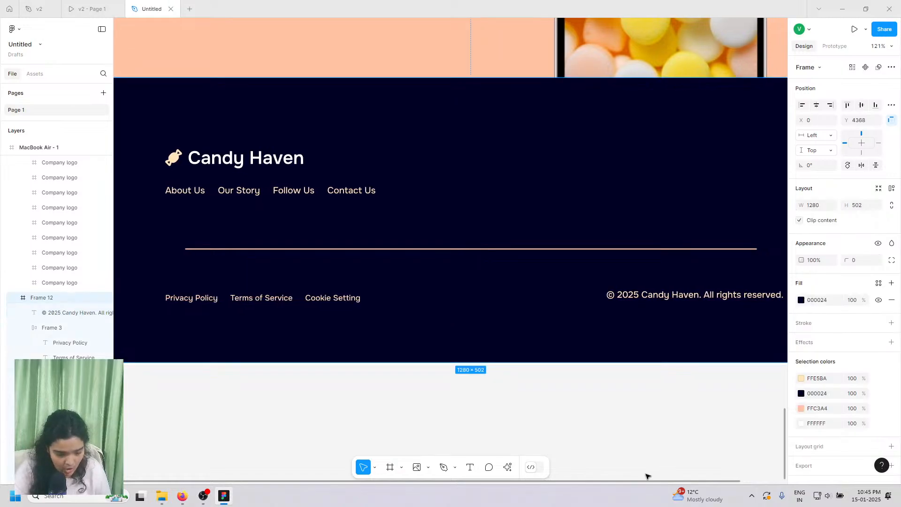
left_click(612, 423)
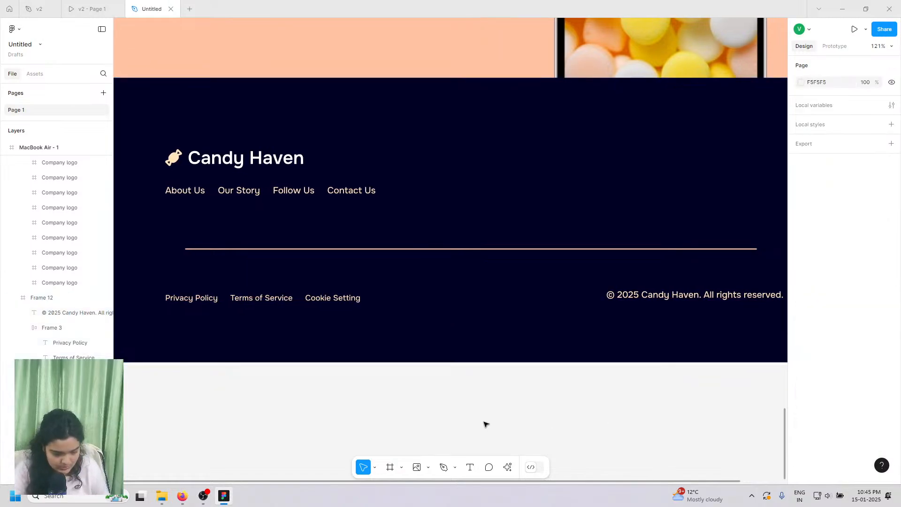
scroll(399, 324, "right", 2)
- Add a 'Subscribe' text box in the footer's upper right
left_click(105, 5)
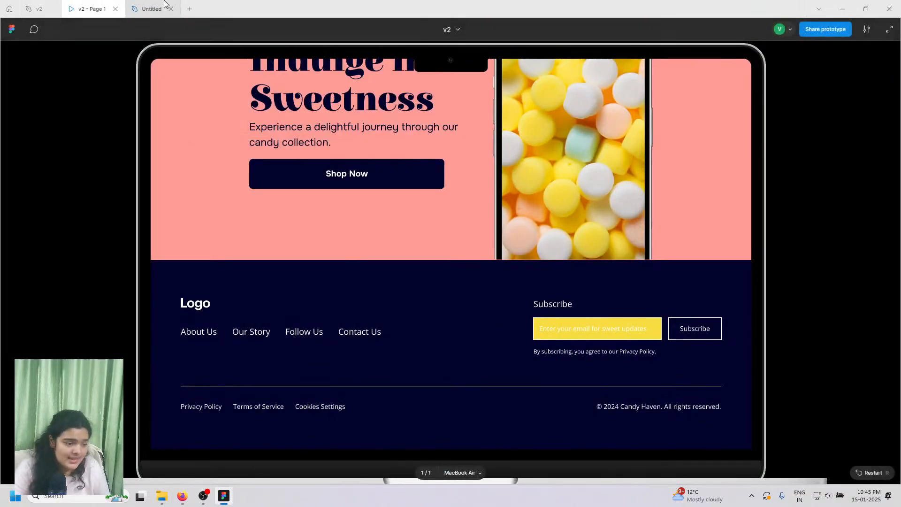
left_click(152, 9)
left_click(470, 467)
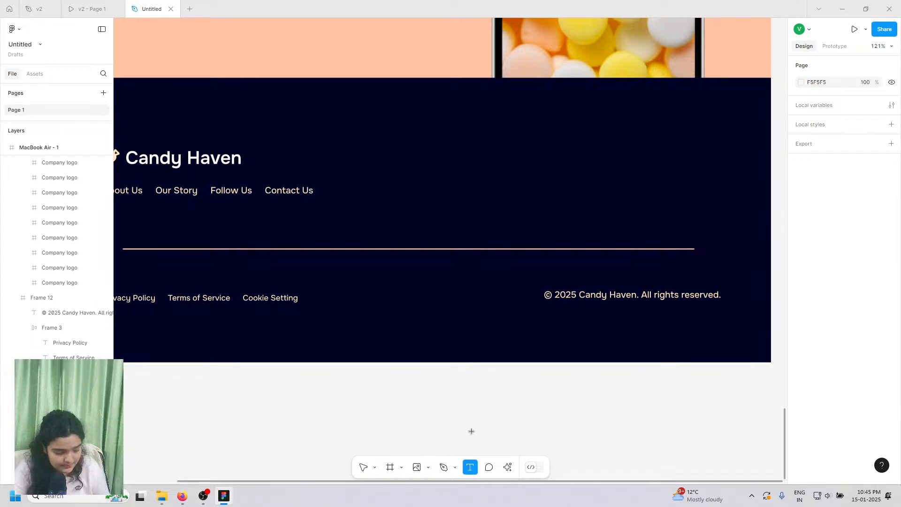
left_click(515, 152)
type("s")
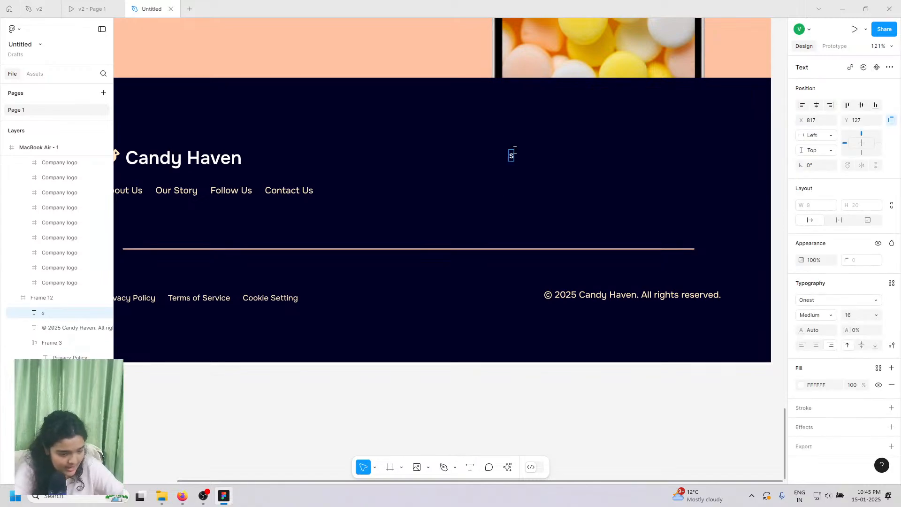
key("BackSpace")
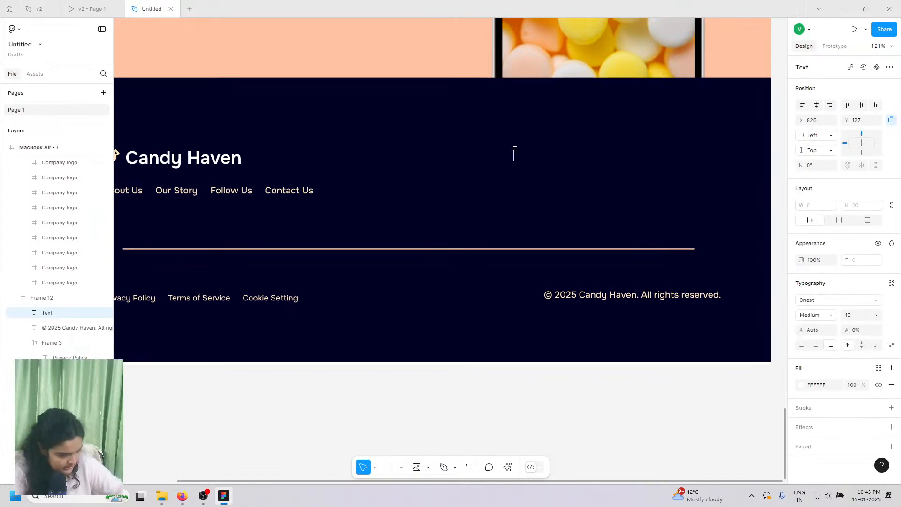
type("Subs")
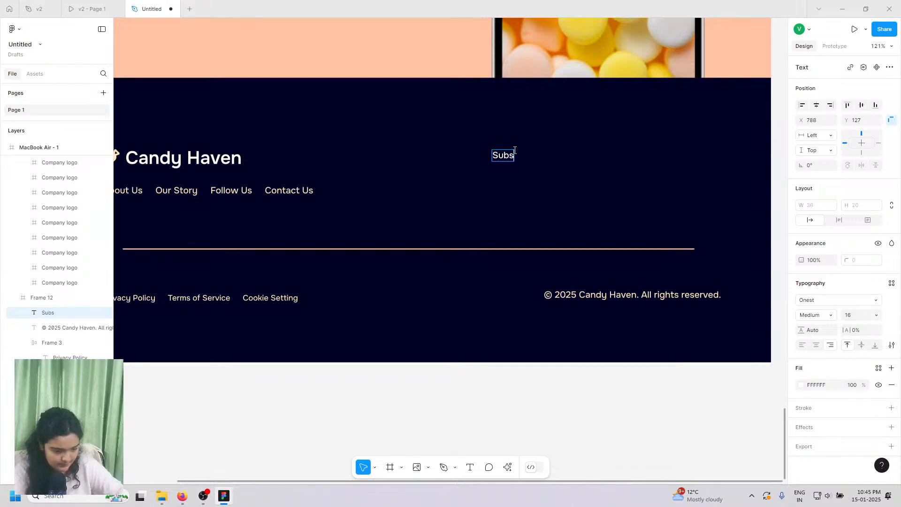
type("cribe")
key("Escape")
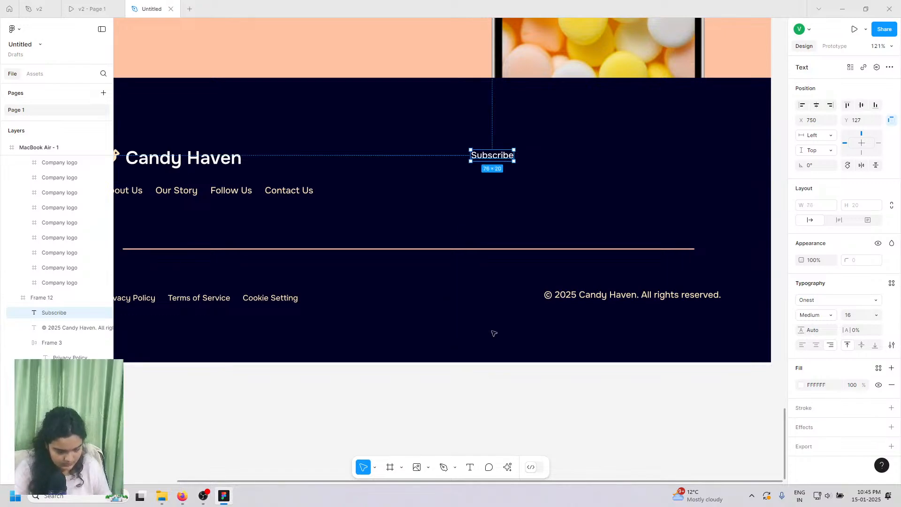
- Set the Subscribe heading to 18 px and move it level with the logo
left_click(876, 315)
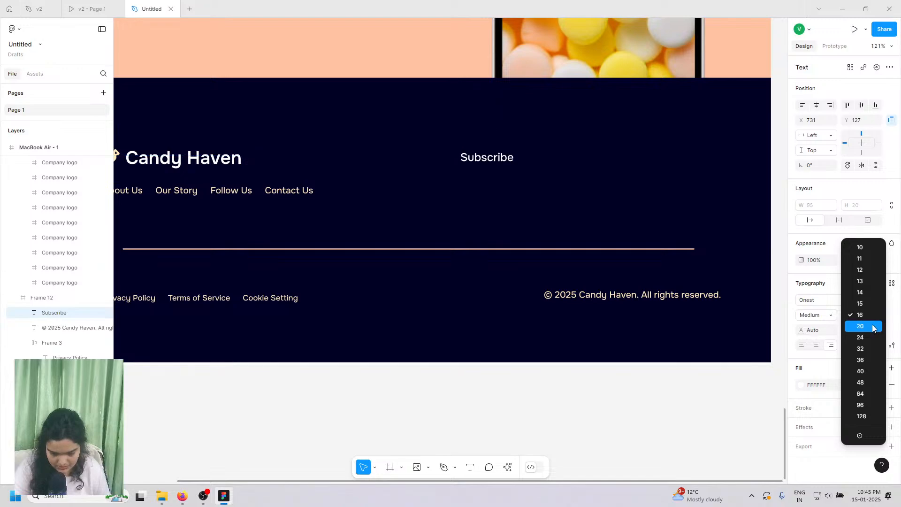
left_click(874, 327)
left_click_drag(498, 157, 526, 136)
left_click(867, 319)
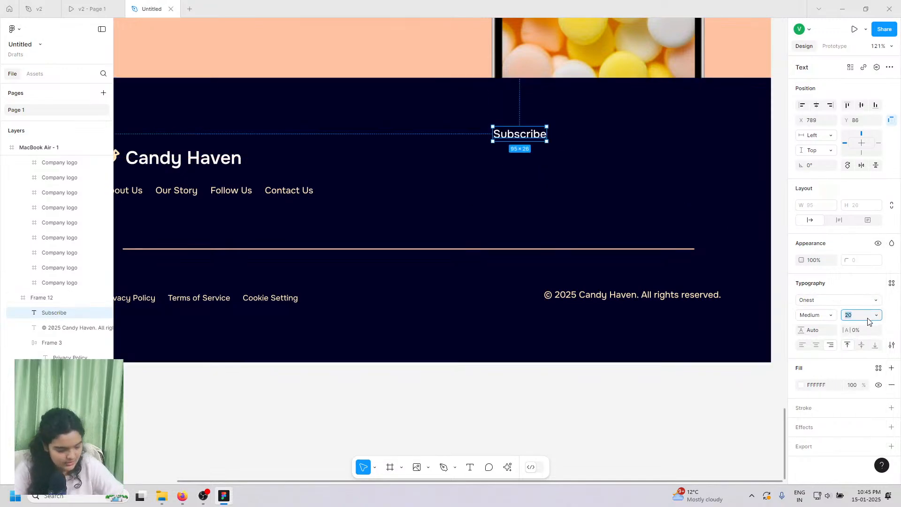
type("18")
key("Return")
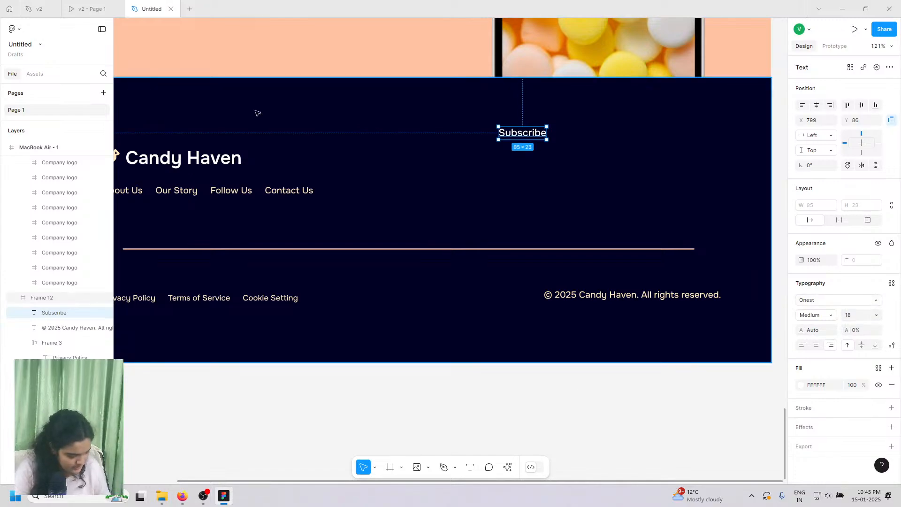
left_click(91, 9)
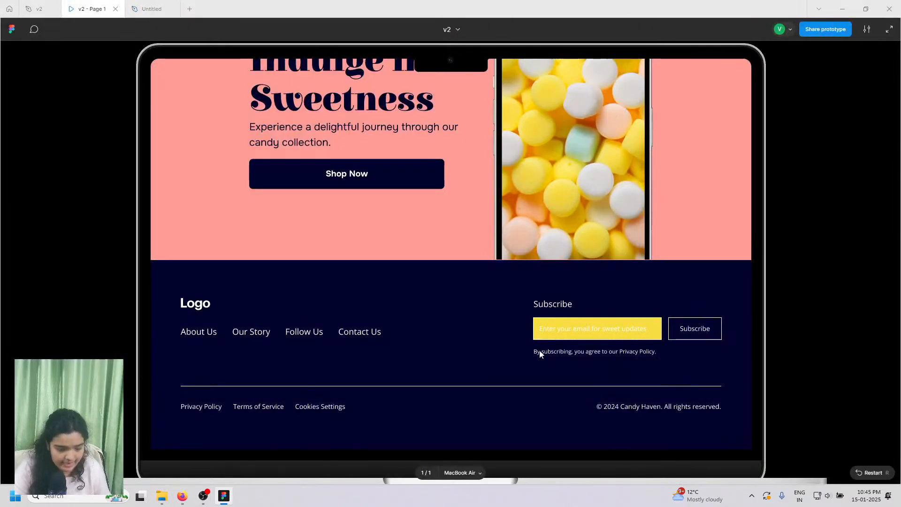
left_click(150, 9)
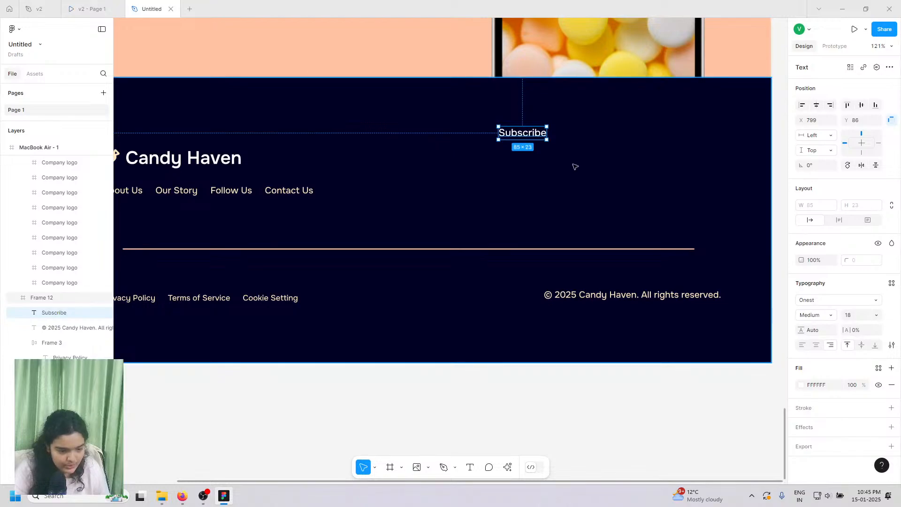
scroll(576, 177, "up", 4)
scroll(586, 252, "up", 3)
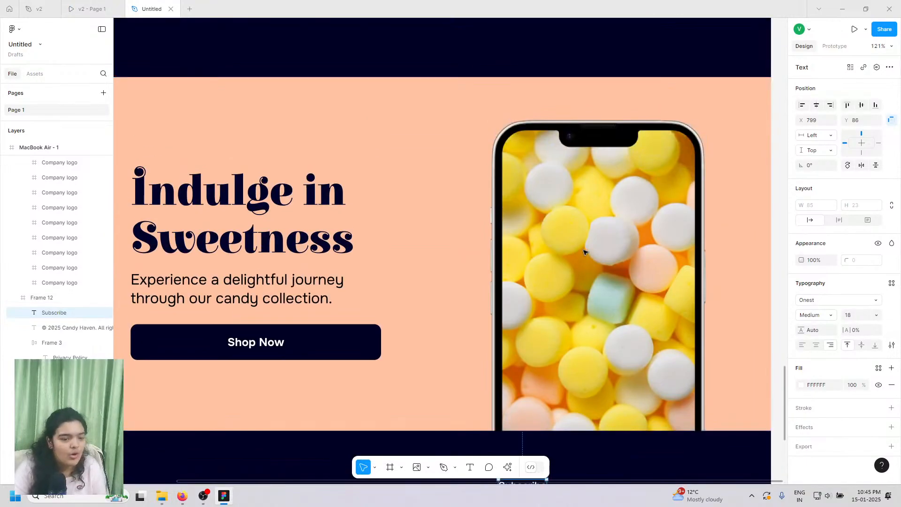
scroll(585, 252, "up", 5)
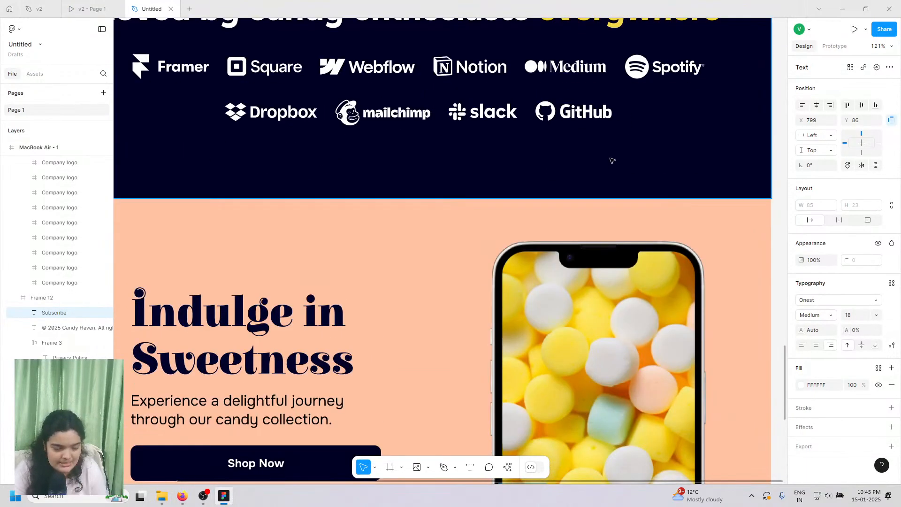
scroll(612, 160, "down", 7)
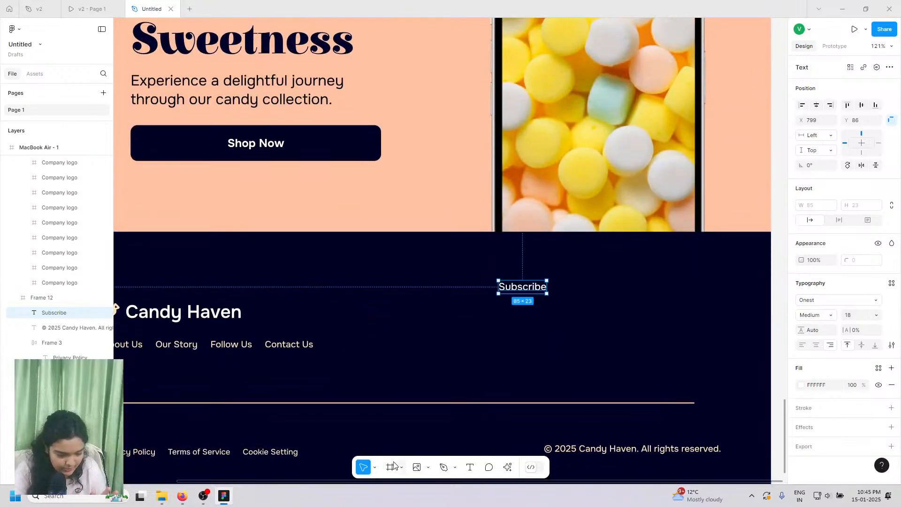
- Draw a 330×59 rectangle just below the Subscribe heading
left_click(401, 467)
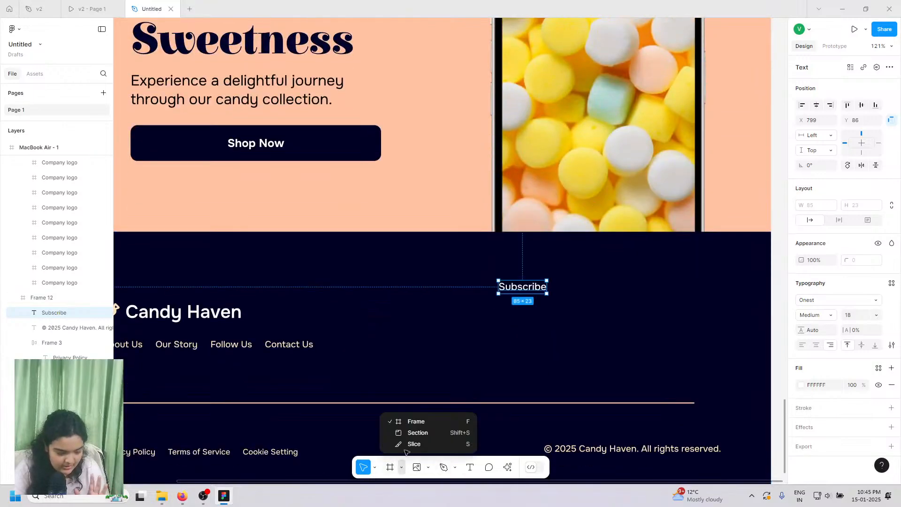
left_click(427, 467)
left_click(435, 376)
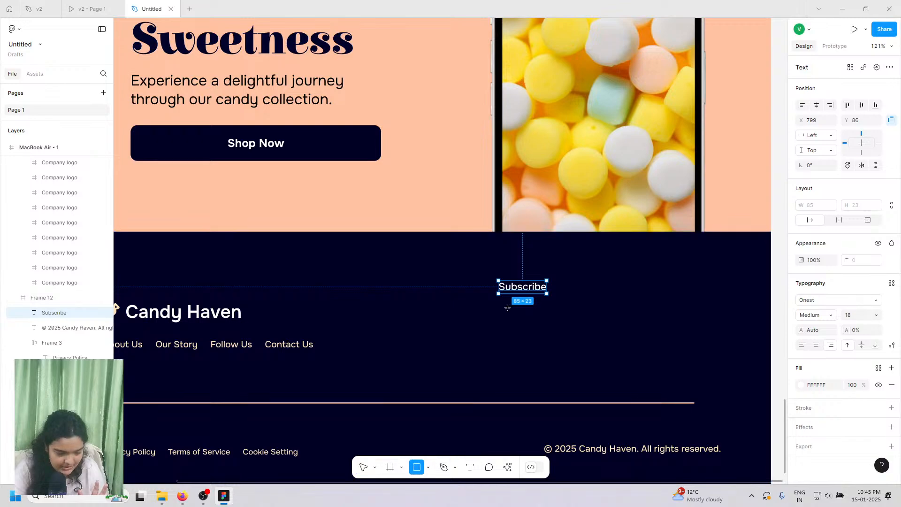
left_click_drag(500, 306, 689, 339)
left_click_drag(584, 328, 587, 325)
- Fill the rectangle with the yellow swatch F5D741
left_click(801, 286)
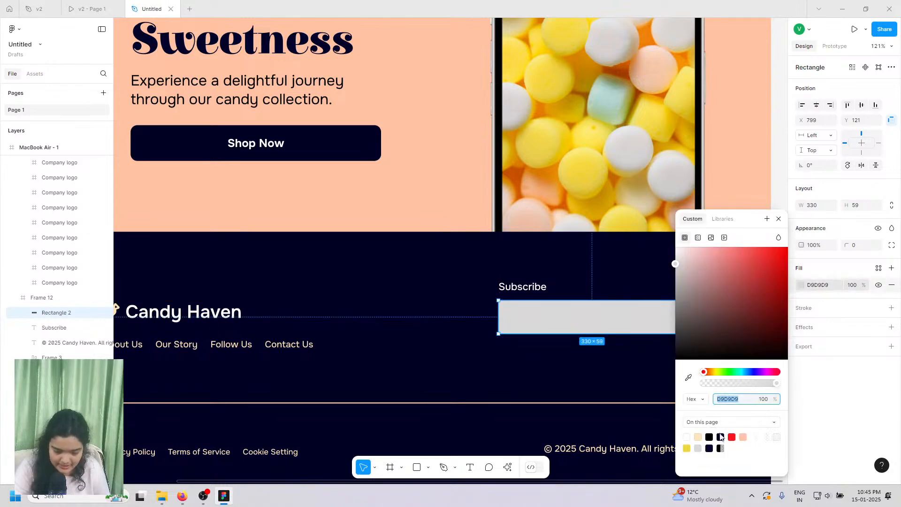
left_click(687, 448)
scroll(584, 324, "right", 4)
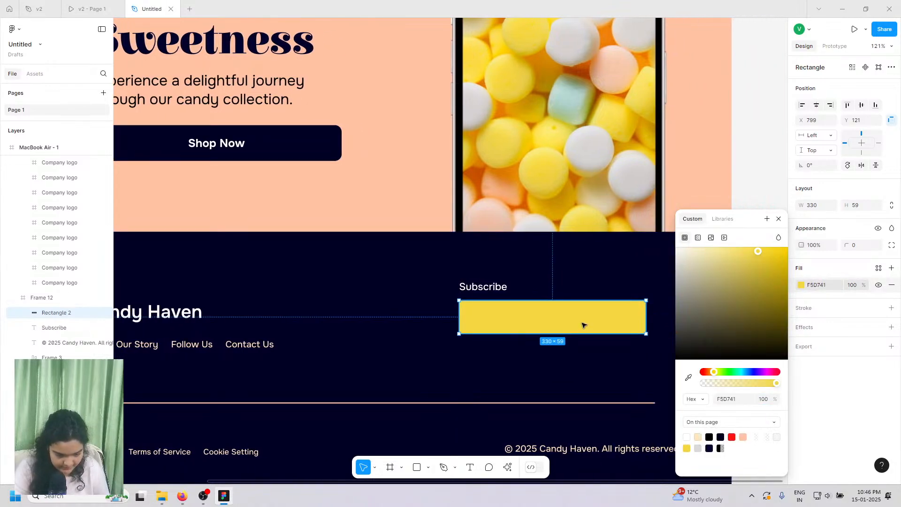
left_click(435, 287)
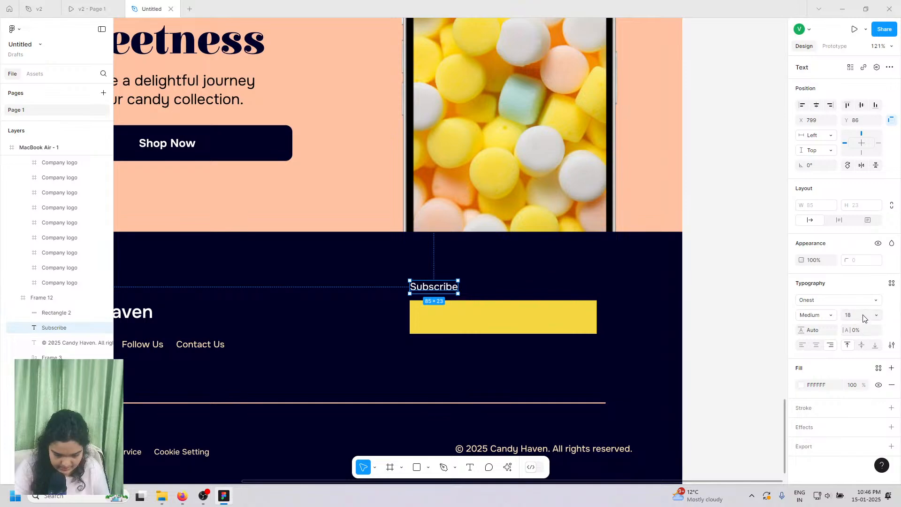
left_click(497, 313)
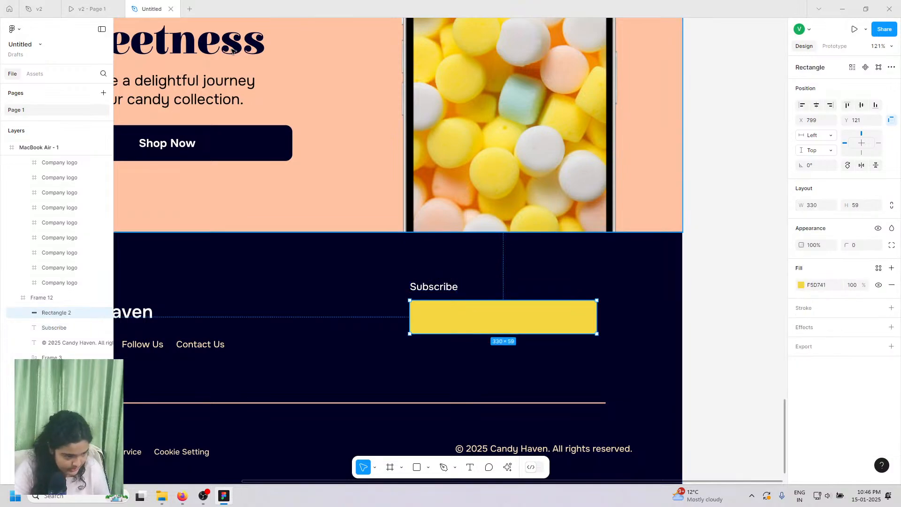
- Make the Subscribe heading 20 SemiBold, aligned with the yellow box's left edge
left_click(102, 4)
left_click(145, 7)
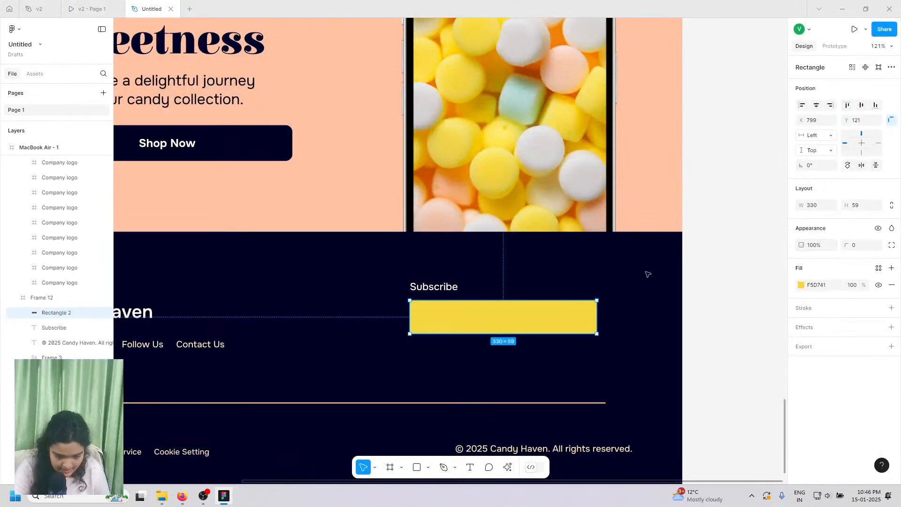
left_click(435, 289)
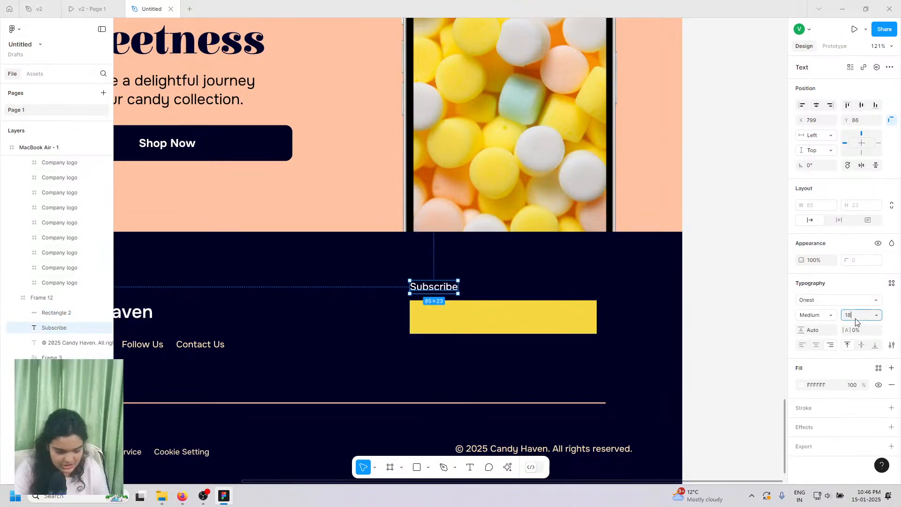
key("Return")
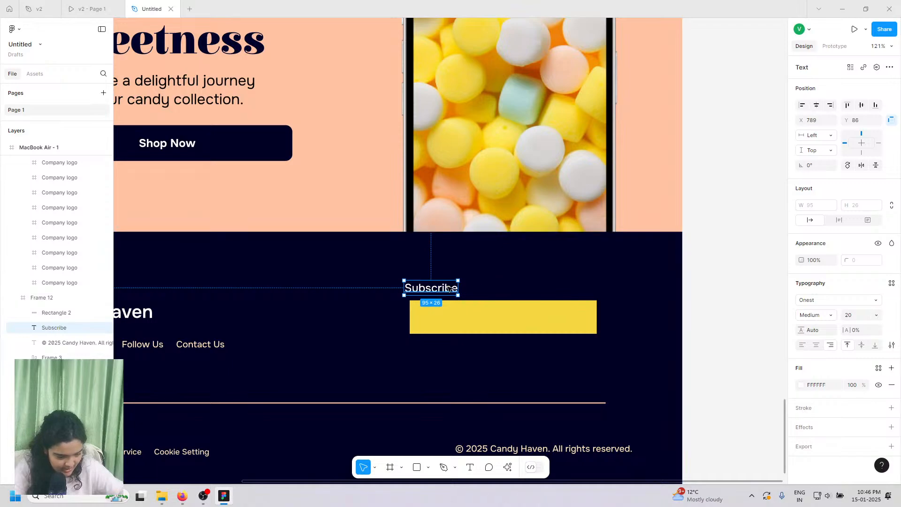
left_click_drag(449, 288, 453, 288)
left_click(817, 315)
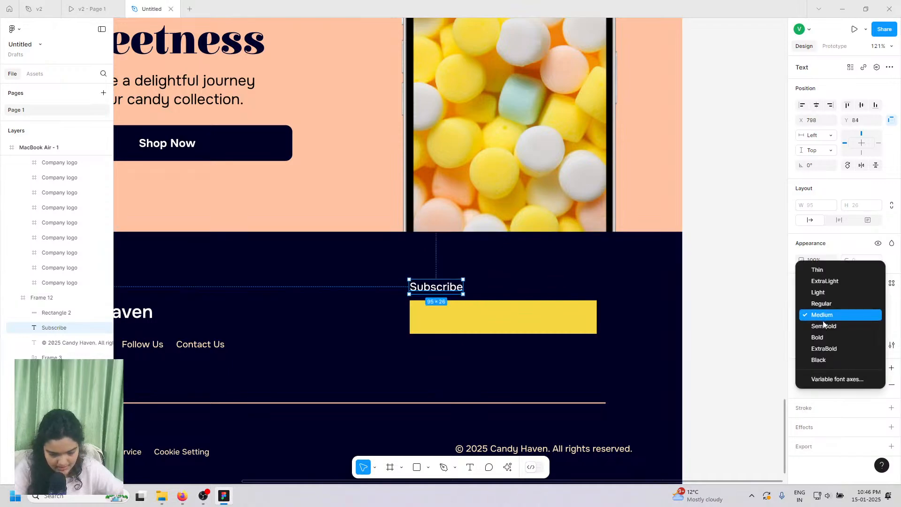
key("Return")
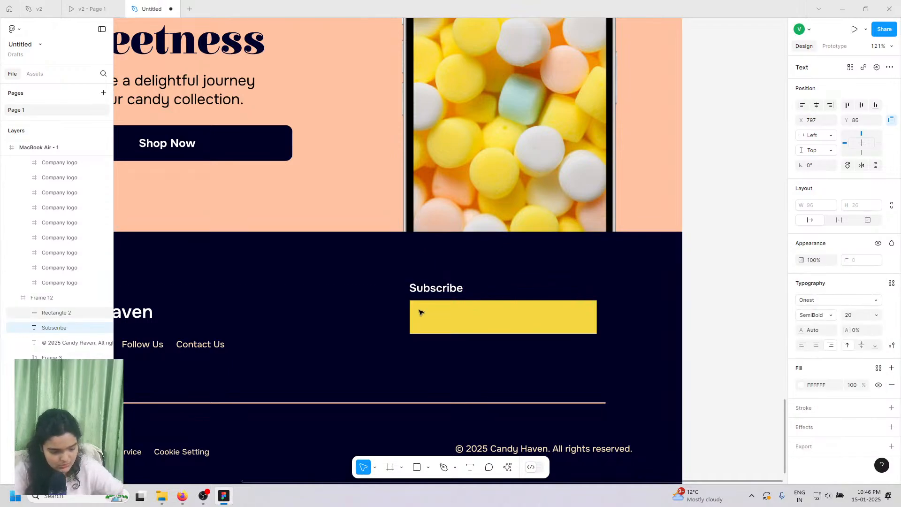
key("Up")
key("Up")
- Duplicate Subscribe into the yellow box and copy v2's email placeholder text for it
key("ctrl+d")
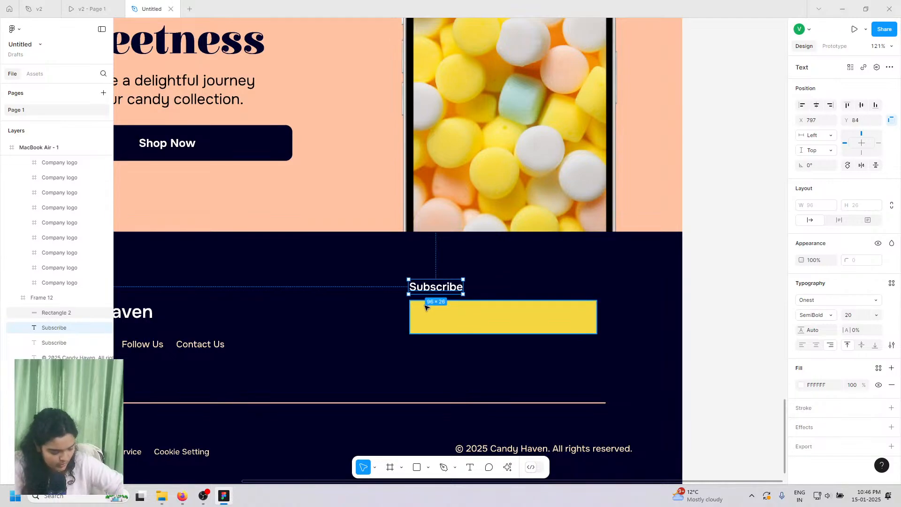
left_click_drag(432, 287, 439, 319)
left_click(93, 9)
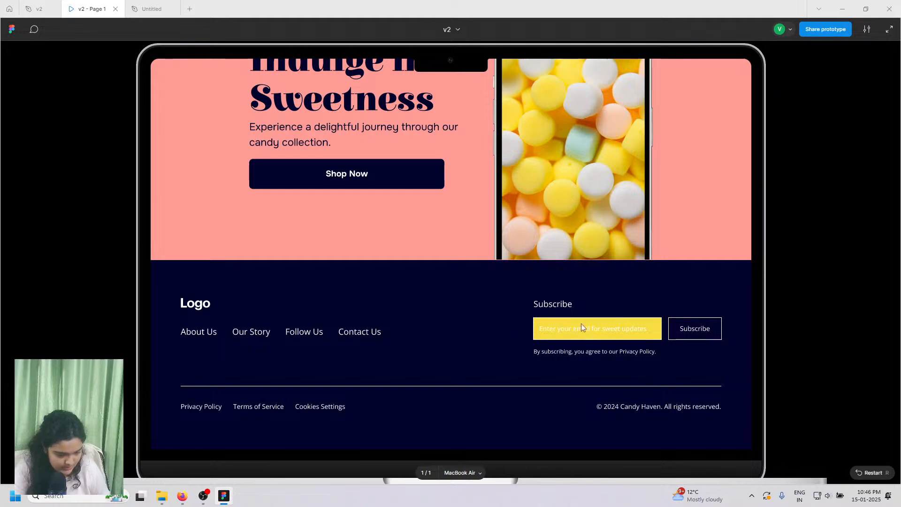
left_click(59, 9)
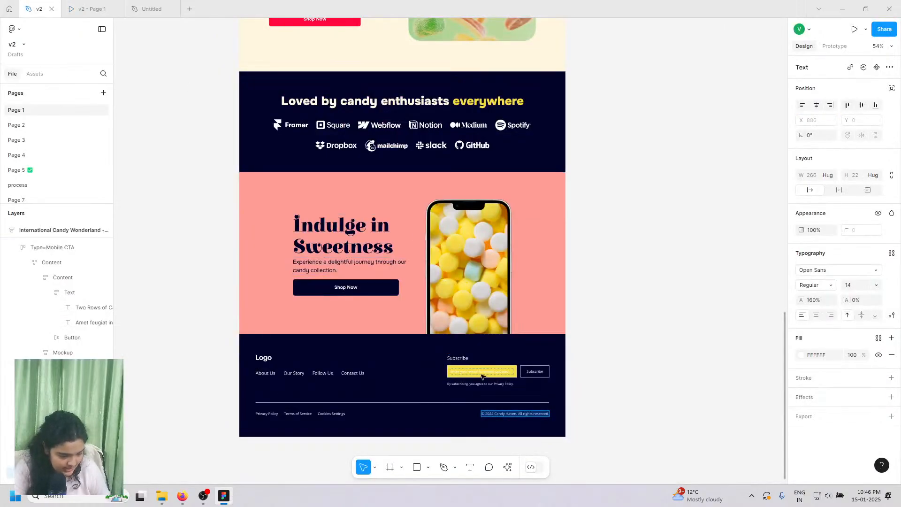
left_click(481, 374, "ctrl")
right_click(481, 374)
double_click(473, 372)
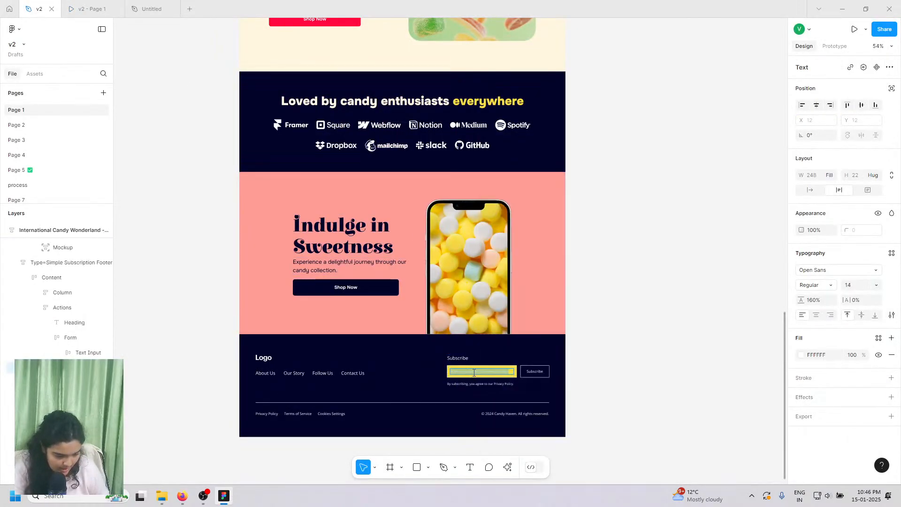
right_click(471, 371)
left_click(486, 379)
left_click(152, 8)
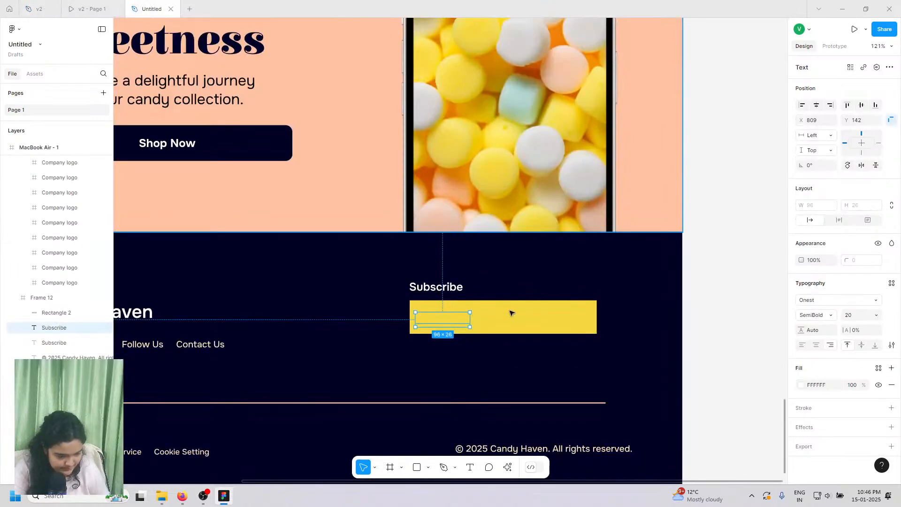
right_click(441, 325)
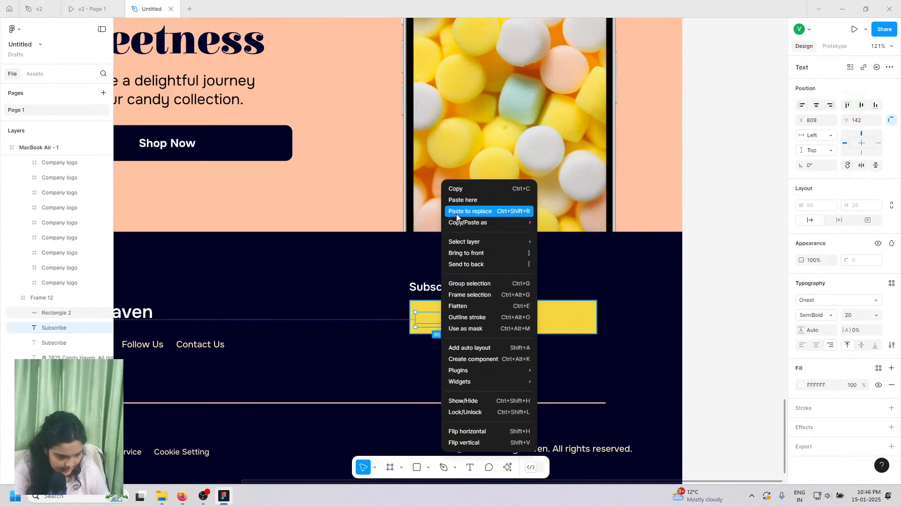